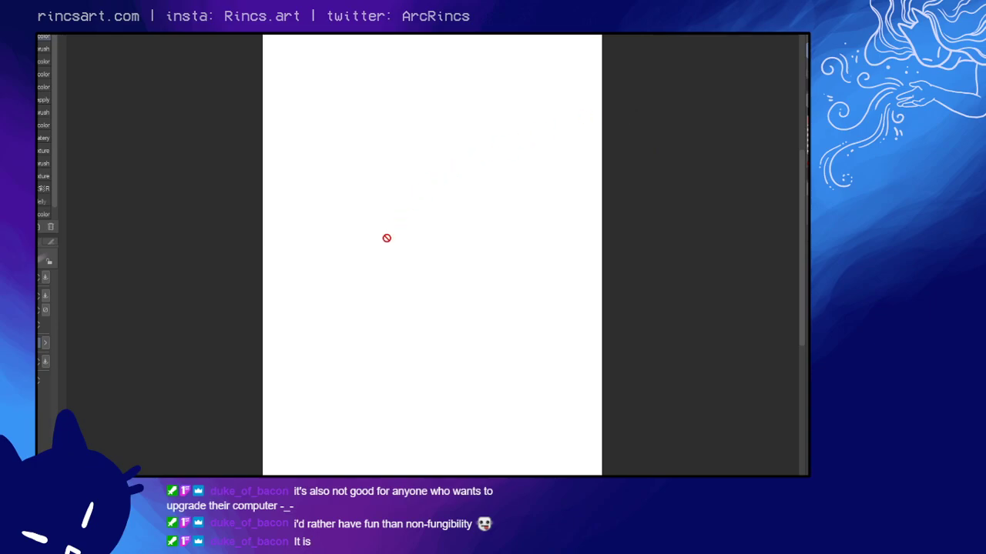
- Rough in the first figure's round head near the top of the canvas using the pen at a reduced brush size
key("p")
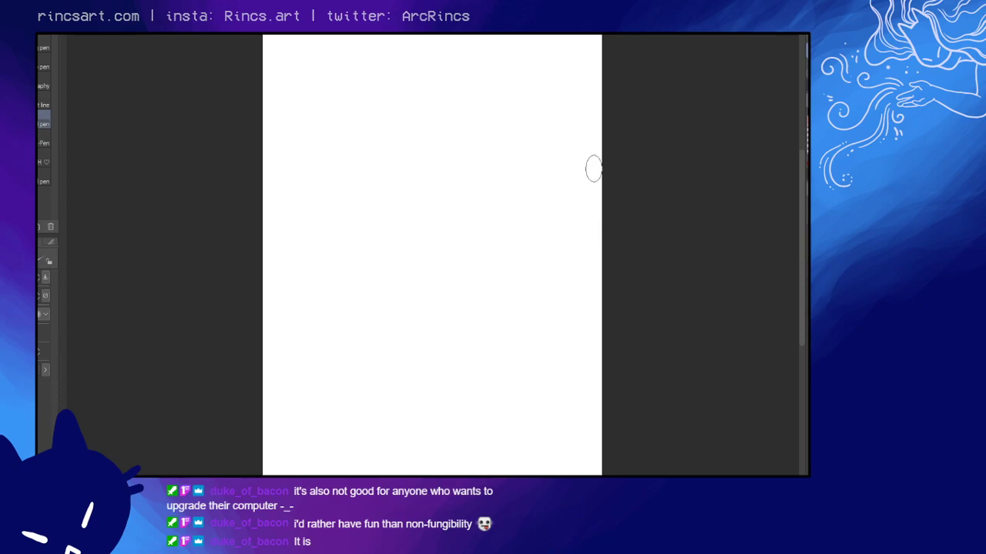
key("[")
key("[")
key("[")
key("[")
left_click_drag(442, 91, 440, 141)
left_click_drag(432, 92, 477, 112)
mouse_move(422, 98)
left_mouse_down()
mouse_move(450, 142)
mouse_move(447, 157)
left_mouse_up()
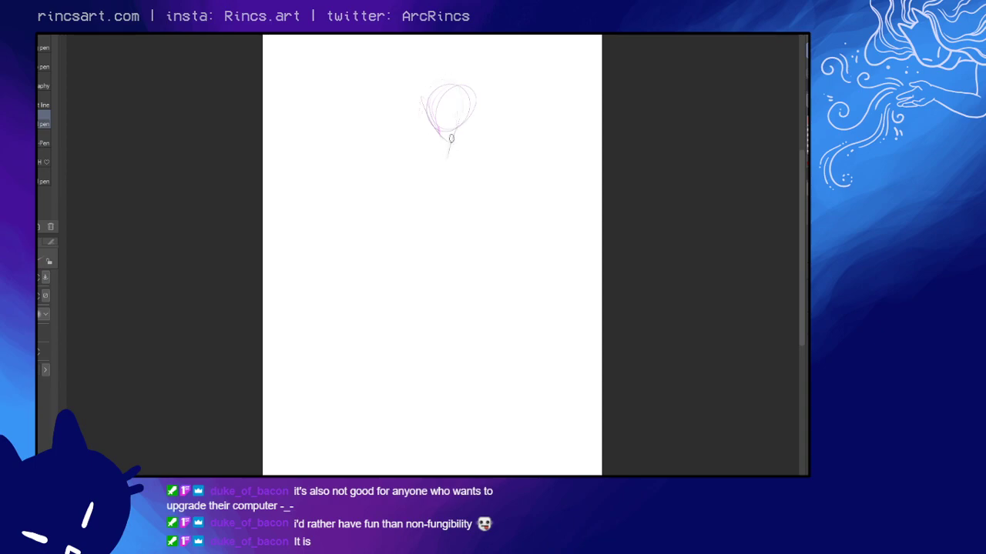
- Sketch the first head's jaw and pointed ear, and erase excess marks around the lower face
mouse_move(418, 114)
left_mouse_down()
mouse_move(451, 158)
mouse_move(471, 118)
left_mouse_up()
left_click_drag(463, 153, 461, 123)
mouse_move(458, 115)
left_mouse_down()
mouse_move(458, 127)
mouse_move(468, 124)
mouse_move(477, 89)
mouse_move(462, 168)
mouse_move(464, 120)
left_mouse_up()
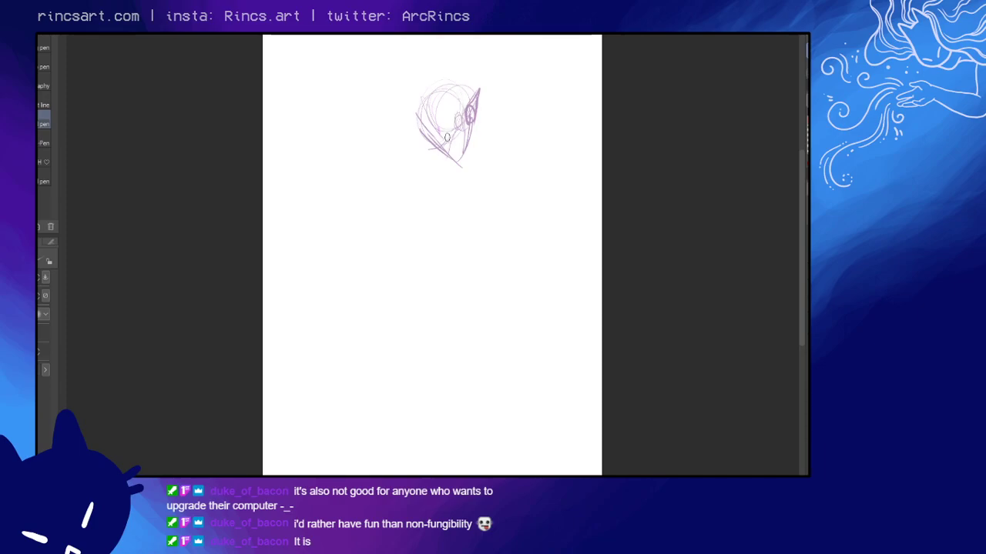
key("ctrl+z")
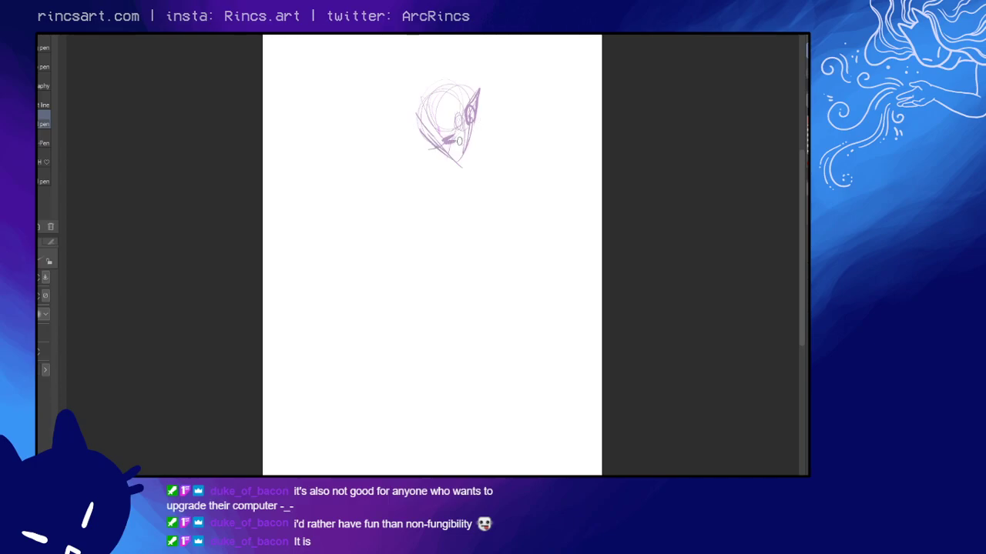
key("e")
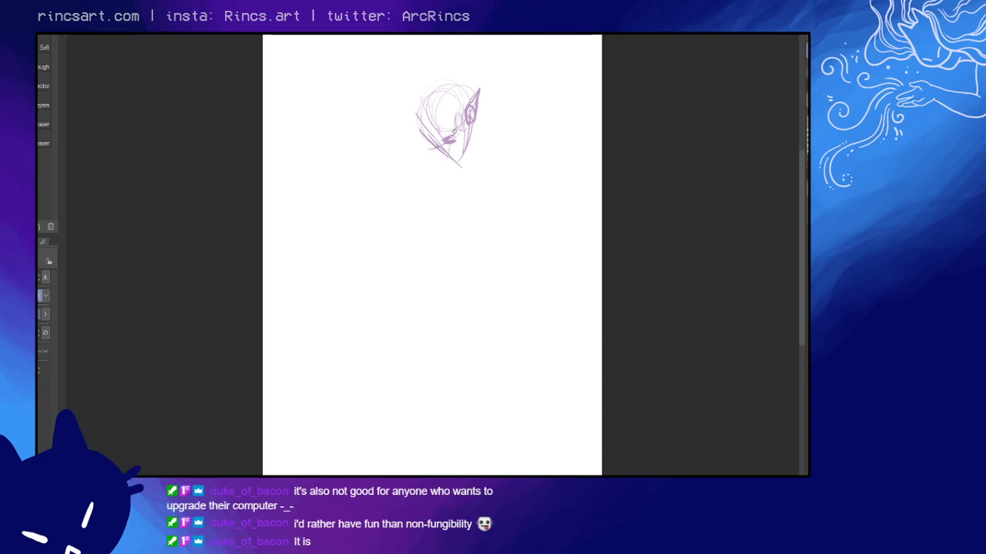
left_click_drag(454, 132, 440, 145)
key("p")
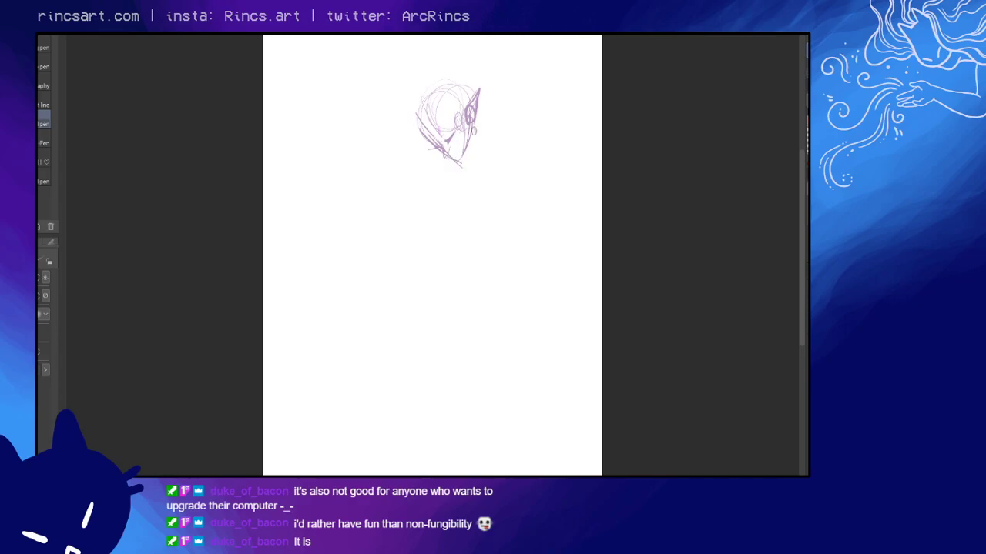
- Reinforce the first figure's jaw and neck lines and sketch a second round head with a chin just below it
mouse_move(474, 131)
left_mouse_down()
mouse_move(469, 151)
mouse_move(453, 159)
left_mouse_up()
mouse_move(421, 125)
left_mouse_down()
mouse_move(438, 103)
mouse_move(416, 117)
mouse_move(492, 154)
left_mouse_up()
mouse_move(425, 158)
left_mouse_down()
mouse_move(425, 195)
mouse_move(427, 153)
mouse_move(433, 214)
mouse_move(410, 175)
mouse_move(457, 157)
mouse_move(439, 202)
mouse_move(441, 154)
mouse_move(454, 208)
mouse_move(450, 178)
left_mouse_up()
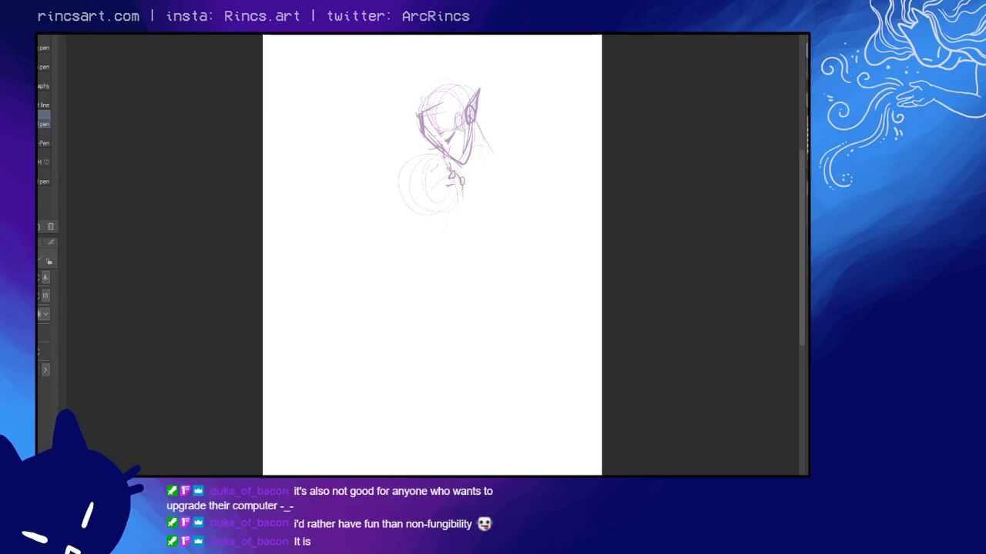
mouse_move(460, 197)
left_mouse_down()
mouse_move(459, 214)
mouse_move(426, 213)
left_mouse_up()
- Rework the small facial marks on the second head by alternating between erasing and redrawing
key("e")
key("p")
key("e")
key("p")
key("e")
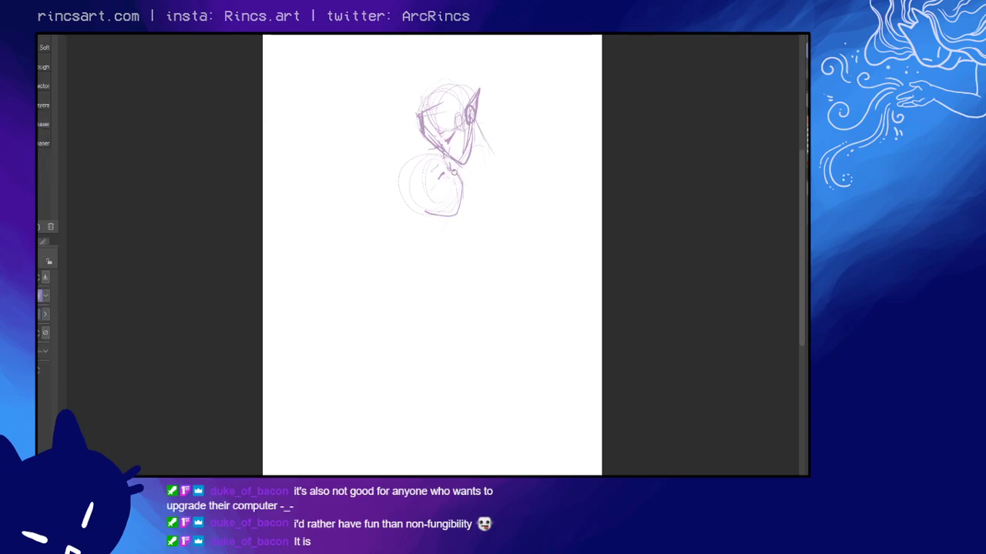
key("p")
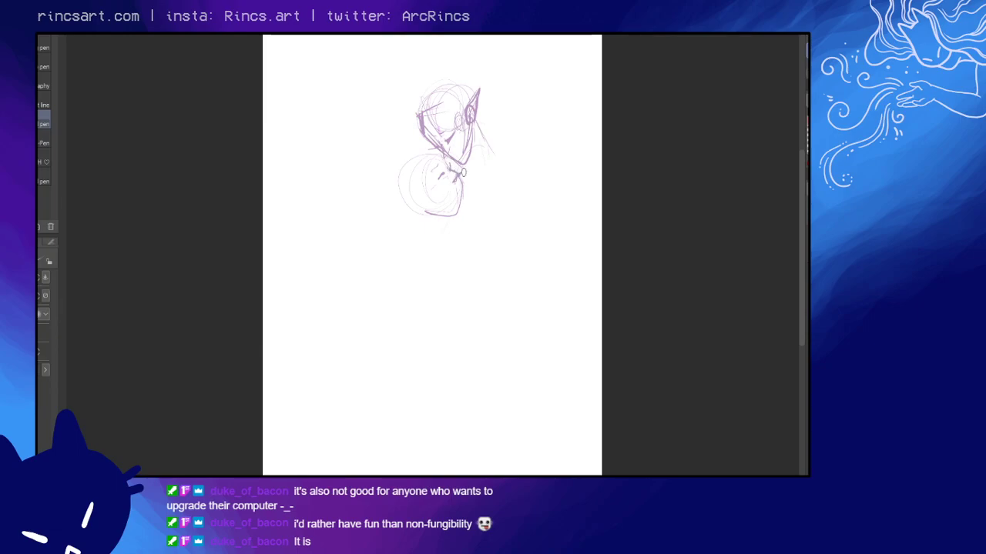
key("e")
key("p")
key("e")
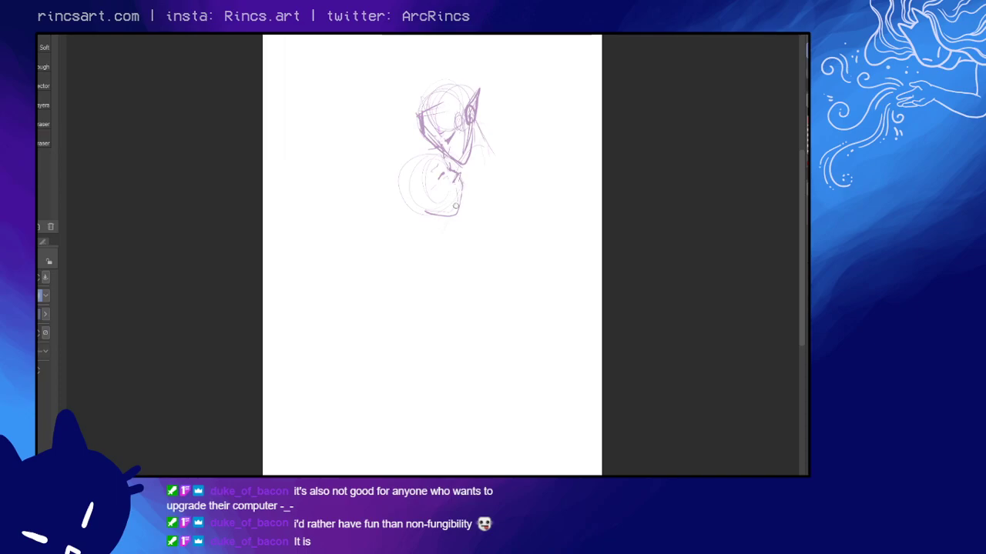
key("p")
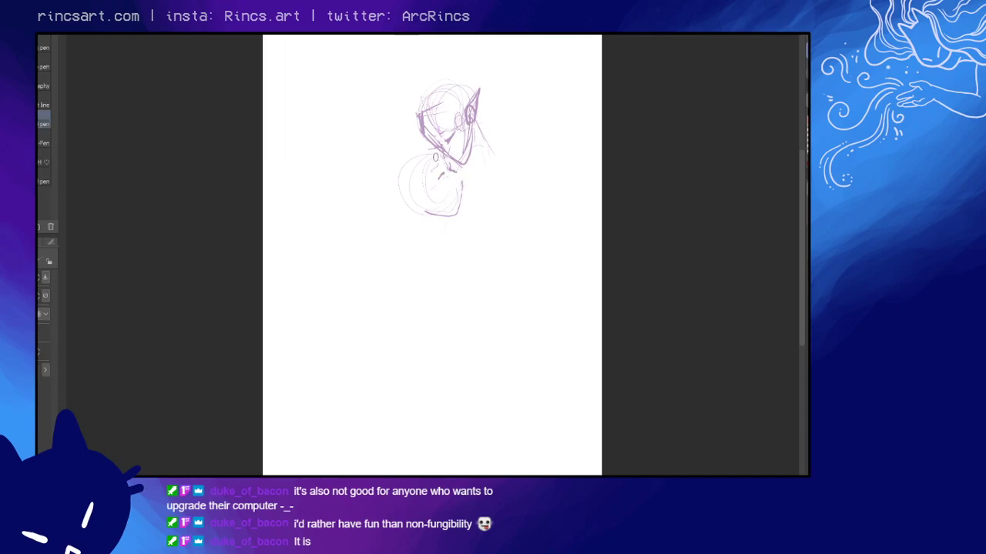
- Erase the second head's front edge and redraw its jaw further out with heavier lines, adding short neck strokes below
key("e")
left_click_drag(462, 192, 455, 214)
key("p")
mouse_move(462, 180)
left_mouse_down()
mouse_move(467, 199)
mouse_move(425, 207)
left_mouse_up()
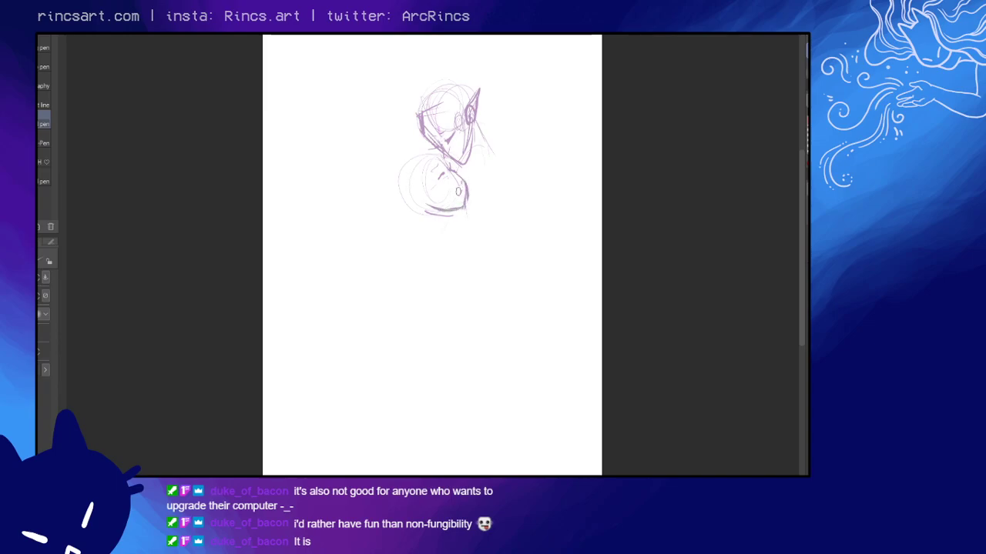
mouse_move(464, 191)
left_mouse_down()
mouse_move(451, 231)
mouse_move(417, 200)
mouse_move(420, 229)
left_mouse_up()
mouse_move(475, 163)
left_mouse_down()
mouse_move(455, 206)
mouse_move(451, 262)
left_mouse_up()
- Lasso the second head and move it slightly up and right toward the first face, and deselect it
key("m")
mouse_move(423, 140)
left_mouse_down()
mouse_move(379, 184)
mouse_move(468, 237)
mouse_move(471, 178)
mouse_move(428, 153)
left_mouse_up()
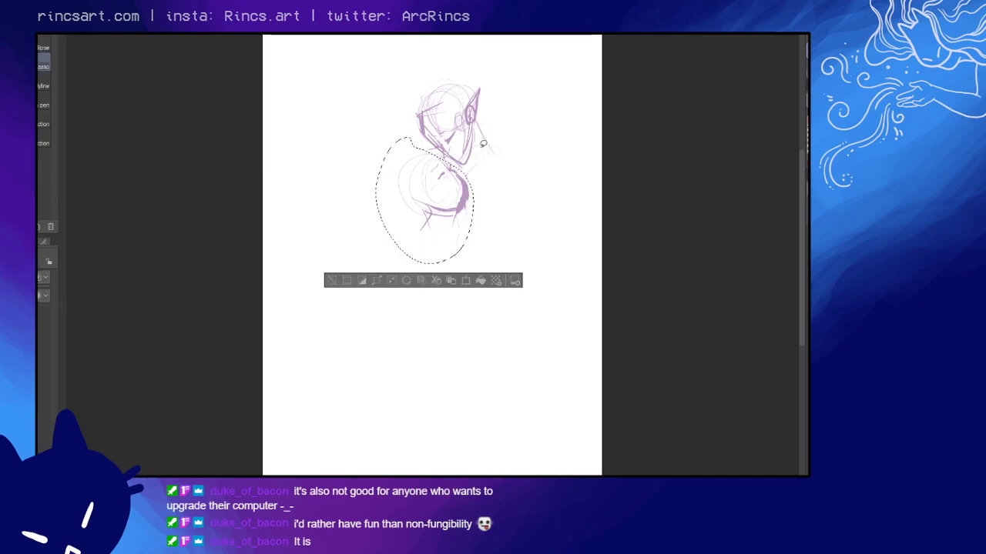
key("p")
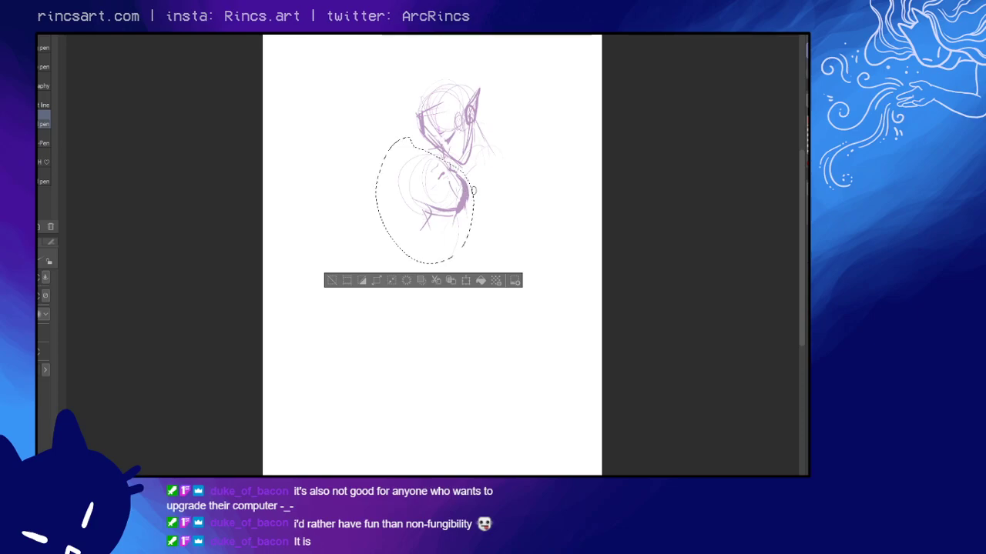
key("k")
mouse_move(460, 198)
left_mouse_down()
mouse_move(453, 187)
mouse_move(462, 188)
left_mouse_up()
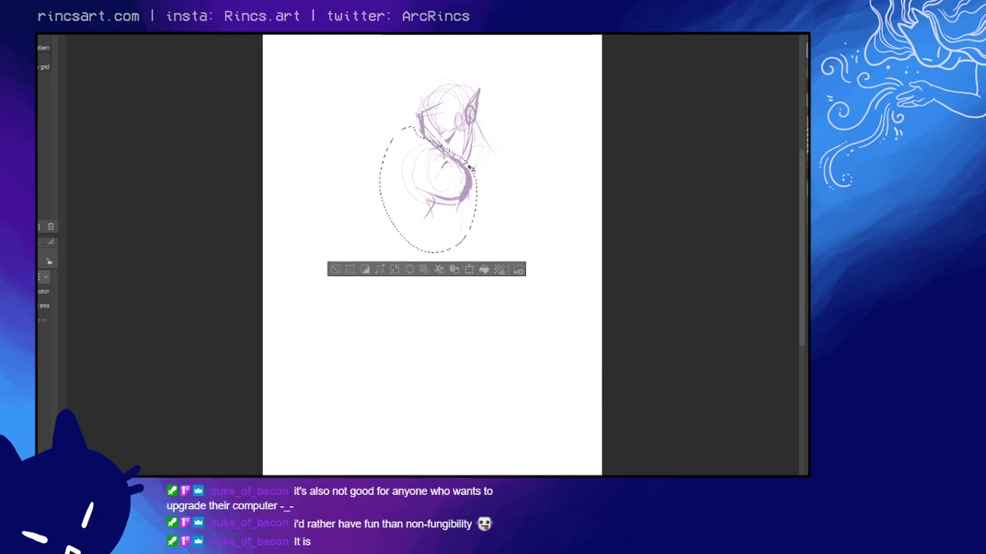
key("ctrl+d")
- Sketch the second figure's arm reaching up beside the first figure's neck, ending in a rough hand
key("p")
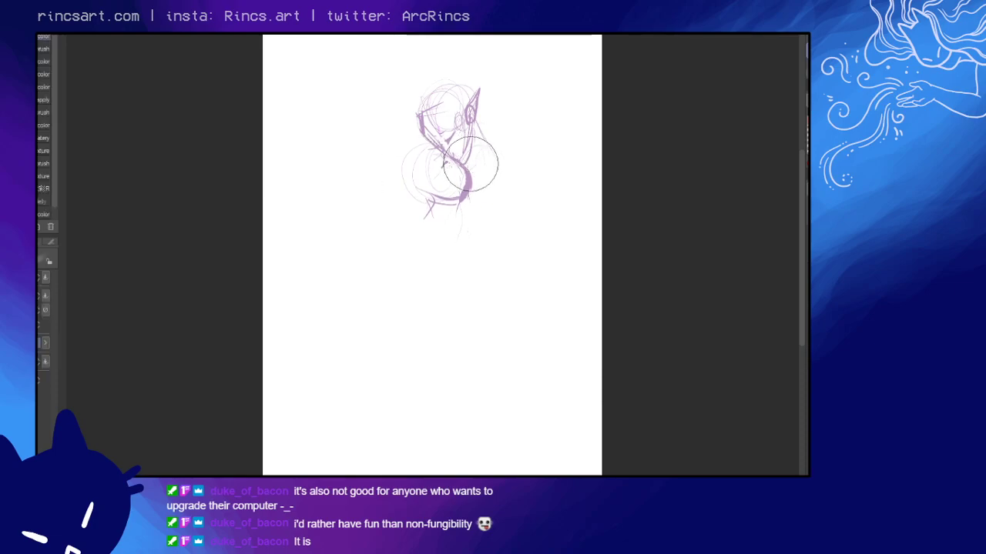
left_click_drag(468, 171, 501, 128)
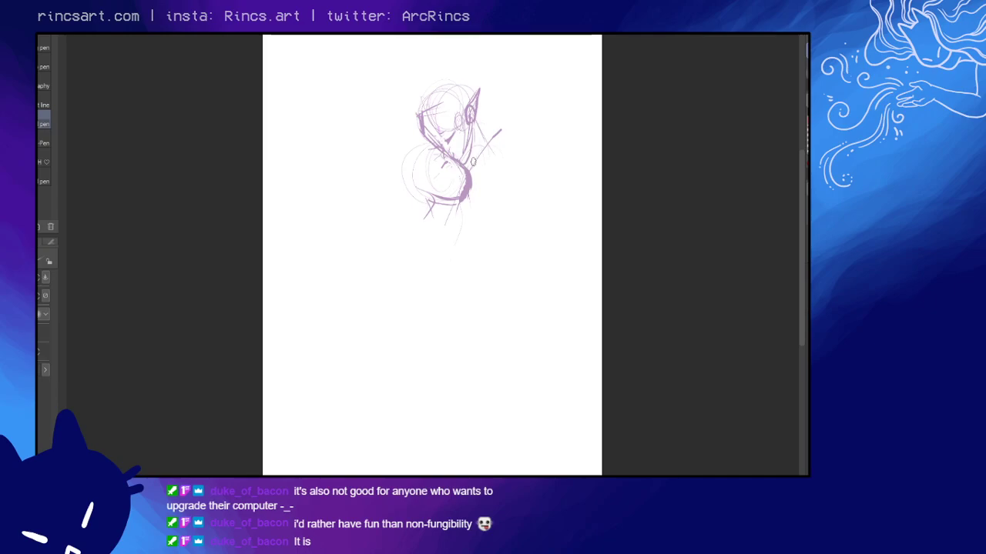
mouse_move(440, 198)
left_mouse_down()
mouse_move(462, 179)
mouse_move(447, 189)
mouse_move(466, 204)
left_mouse_up()
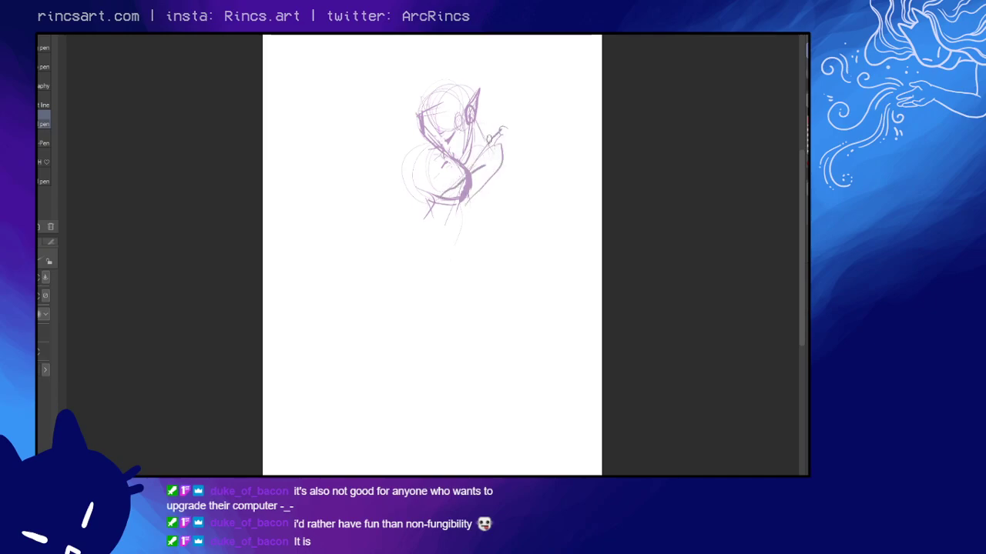
left_click_drag(489, 143, 500, 128)
mouse_move(506, 127)
left_mouse_down()
mouse_move(492, 121)
mouse_move(499, 141)
mouse_move(488, 120)
mouse_move(500, 120)
left_mouse_up()
- Draw the second figure's neck and both sides of the torso sloping down below the head
mouse_move(433, 198)
left_mouse_down()
mouse_move(410, 227)
mouse_move(422, 187)
mouse_move(459, 199)
mouse_move(460, 236)
left_mouse_up()
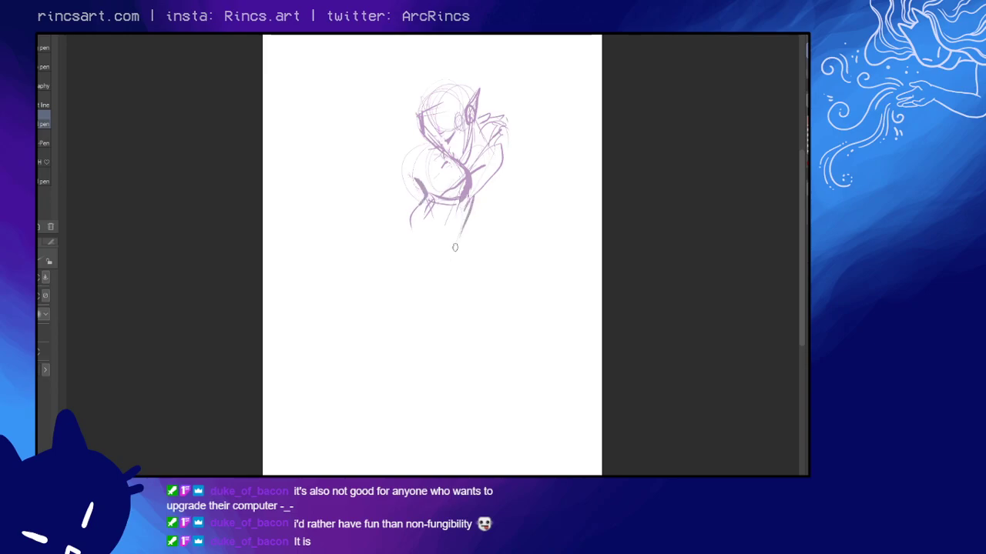
left_click_drag(407, 218, 386, 277)
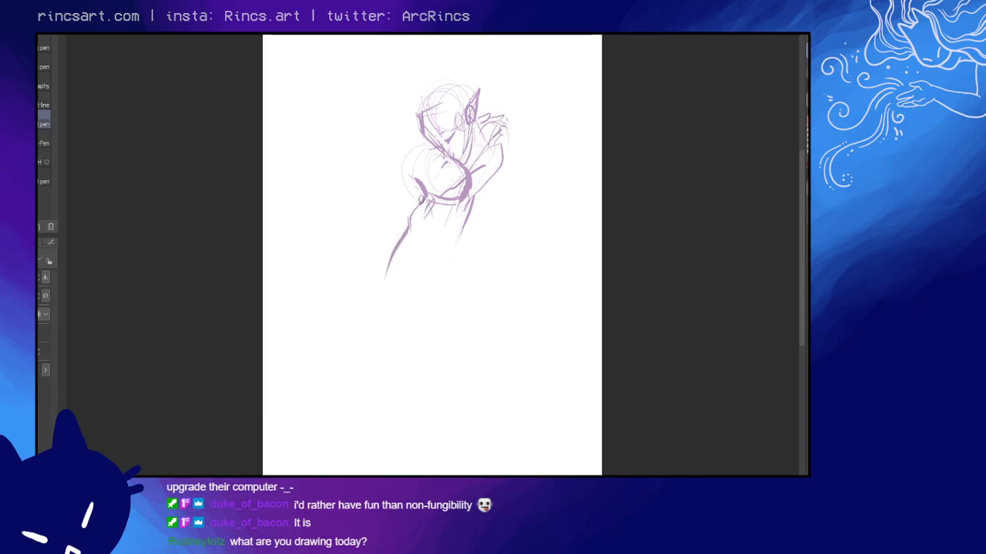
left_click_drag(473, 204, 447, 237)
- Clear the second head's jaw where the raised arm overlaps it, strengthen the arm line, and add a pointed ear
key("e")
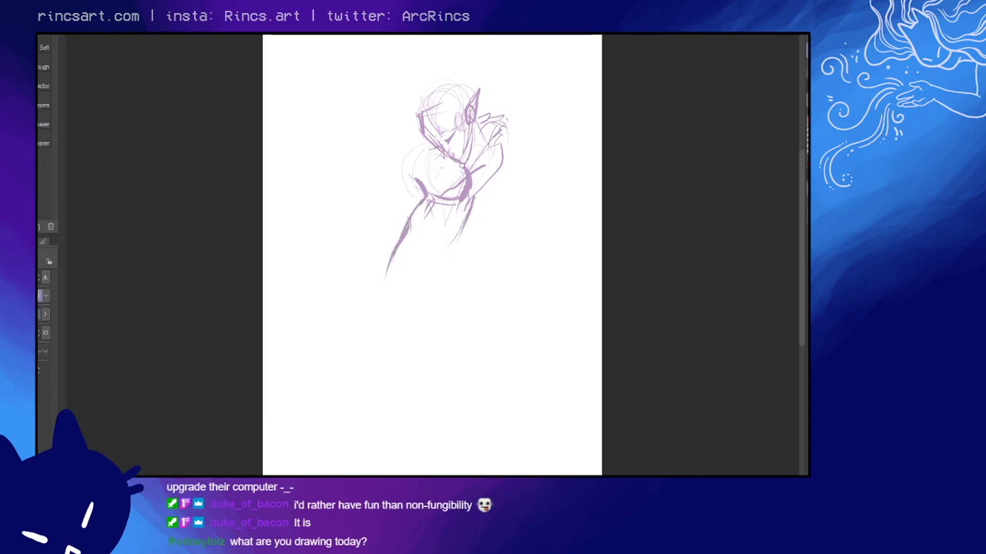
key("p")
left_click_drag(446, 181, 466, 164)
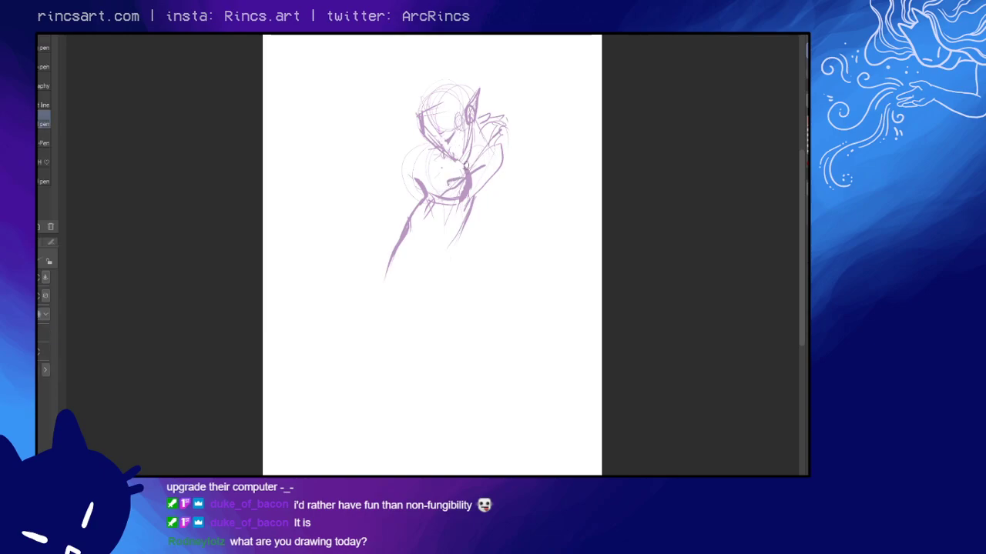
left_click_drag(398, 170, 432, 167)
key("e")
mouse_move(482, 165)
left_mouse_down()
mouse_move(443, 200)
mouse_move(454, 200)
mouse_move(483, 154)
left_mouse_up()
key("p")
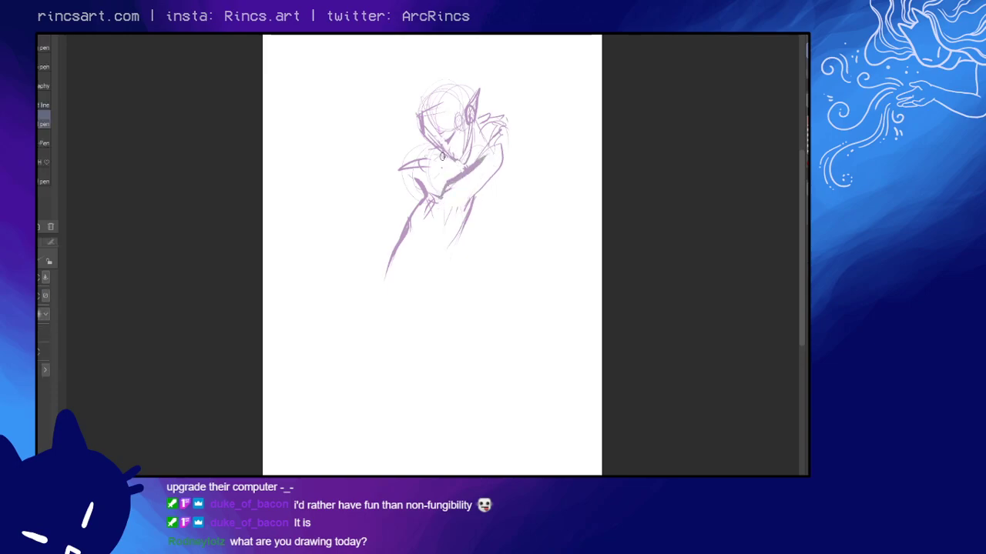
- Erase the second head's pointed ear and redraw it thicker and slightly lower
key("e")
mouse_move(427, 161)
left_mouse_down()
mouse_move(392, 175)
mouse_move(425, 170)
mouse_move(426, 157)
mouse_move(391, 172)
left_mouse_up()
key("p")
key("e")
key("p")
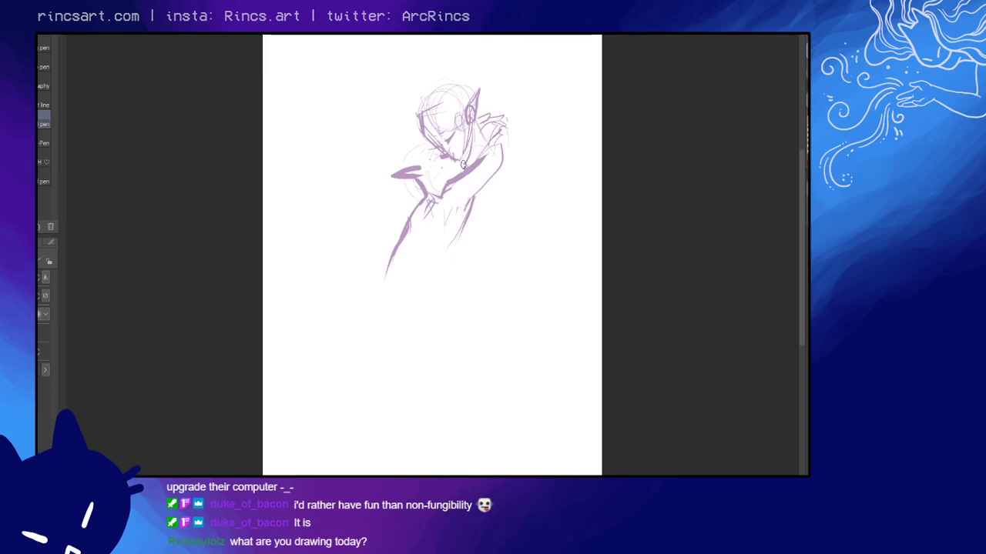
- Refine the area where the two faces meet by alternating between erasing and redrawing short lines
key("c")
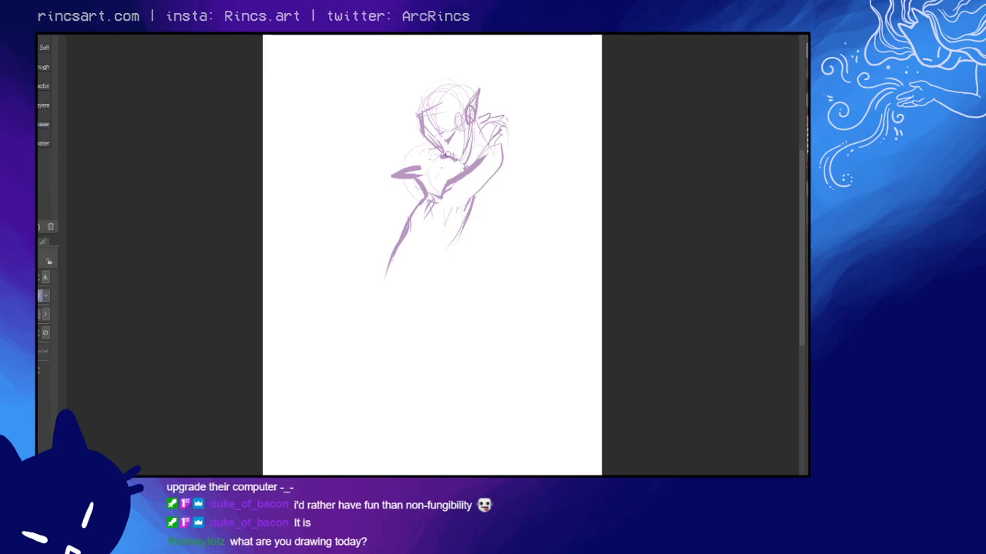
key("c")
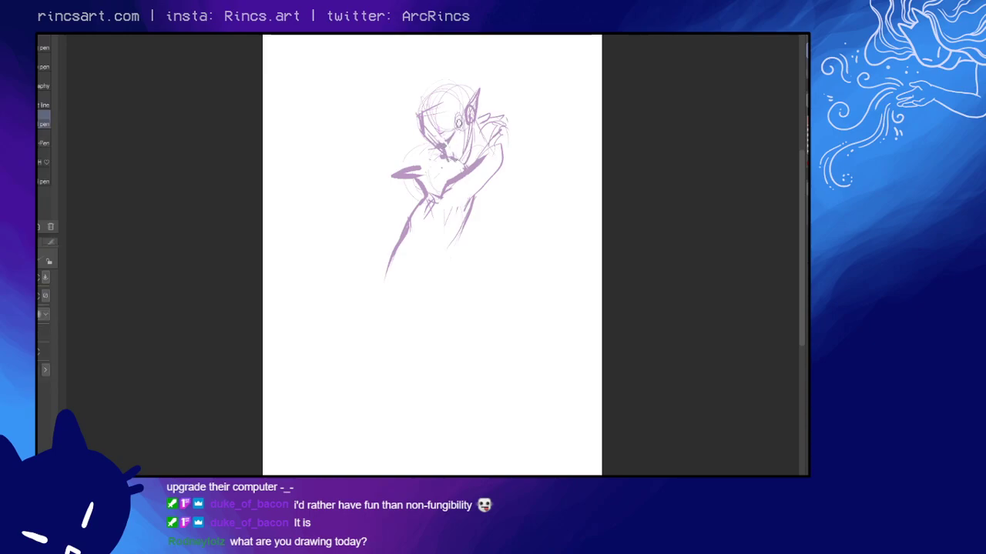
key("c")
key("c")
key("c")
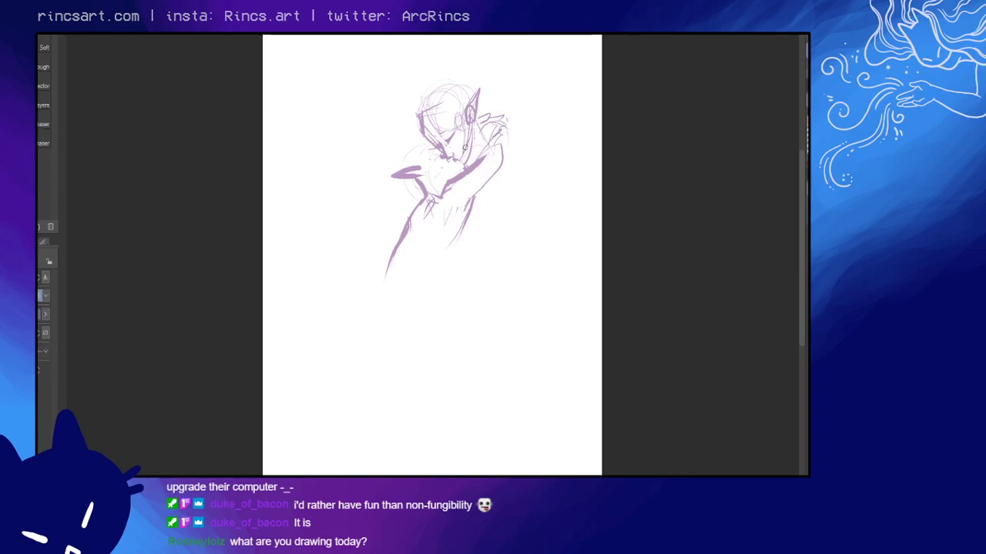
key("c")
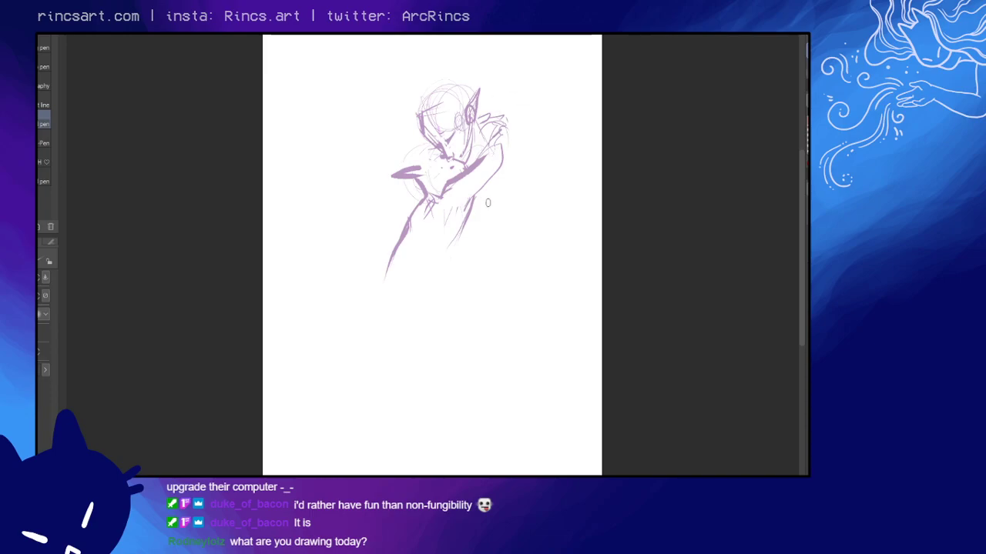
- Sketch the first figure's shoulder and bent arm wrapping around the second figure's torso, with a rough hand shape
mouse_move(504, 158)
left_mouse_down()
mouse_move(502, 223)
mouse_move(507, 207)
mouse_move(498, 202)
mouse_move(452, 237)
left_mouse_up()
left_click_drag(503, 162, 507, 233)
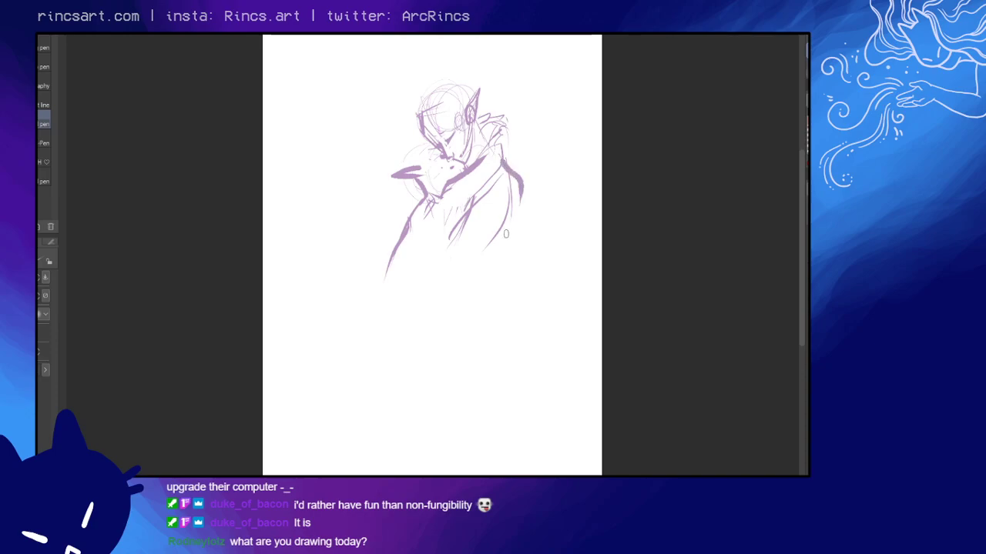
mouse_move(501, 185)
left_mouse_down()
mouse_move(520, 199)
mouse_move(499, 203)
left_mouse_up()
mouse_move(499, 182)
left_mouse_down()
mouse_move(430, 250)
mouse_move(434, 265)
mouse_move(487, 246)
mouse_move(522, 188)
left_mouse_up()
mouse_move(492, 239)
left_mouse_down()
mouse_move(420, 252)
mouse_move(382, 297)
mouse_move(419, 273)
mouse_move(380, 285)
left_mouse_up()
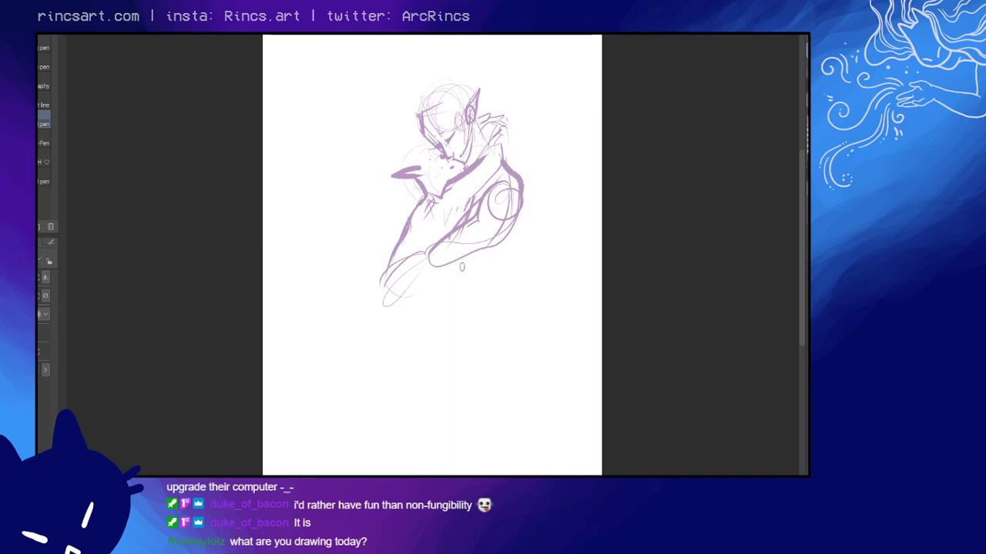
- Draw long curved lines trailing down from the second head and loose hair strands around the first head
mouse_move(399, 175)
left_mouse_down()
mouse_move(373, 196)
mouse_move(327, 294)
left_mouse_up()
mouse_move(397, 202)
left_mouse_down()
mouse_move(323, 304)
mouse_move(348, 250)
left_mouse_up()
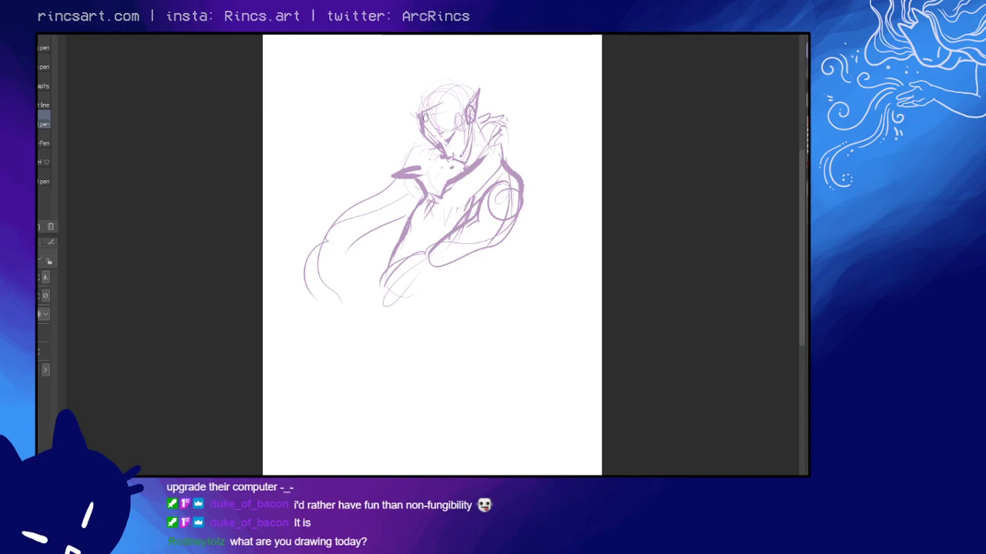
mouse_move(422, 115)
left_mouse_down()
mouse_move(399, 122)
mouse_move(408, 150)
left_mouse_up()
mouse_move(434, 113)
left_mouse_down()
mouse_move(461, 125)
mouse_move(449, 109)
mouse_move(465, 87)
mouse_move(485, 113)
mouse_move(518, 109)
mouse_move(490, 122)
left_mouse_up()
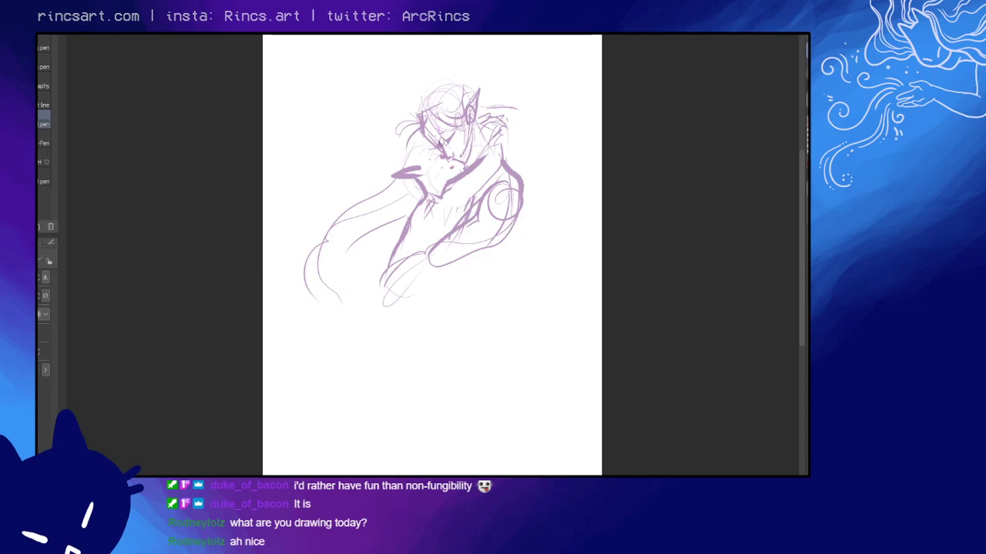
- Erase the long curves trailing from the second head and redraw them closer to the body with a heavier lower curve
key("e")
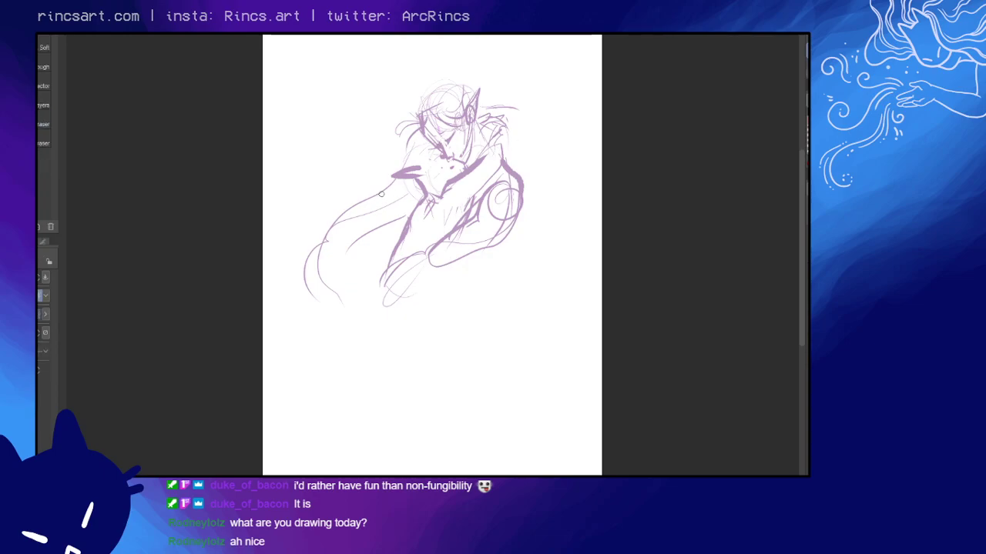
left_click_drag(365, 193, 316, 281)
key("p")
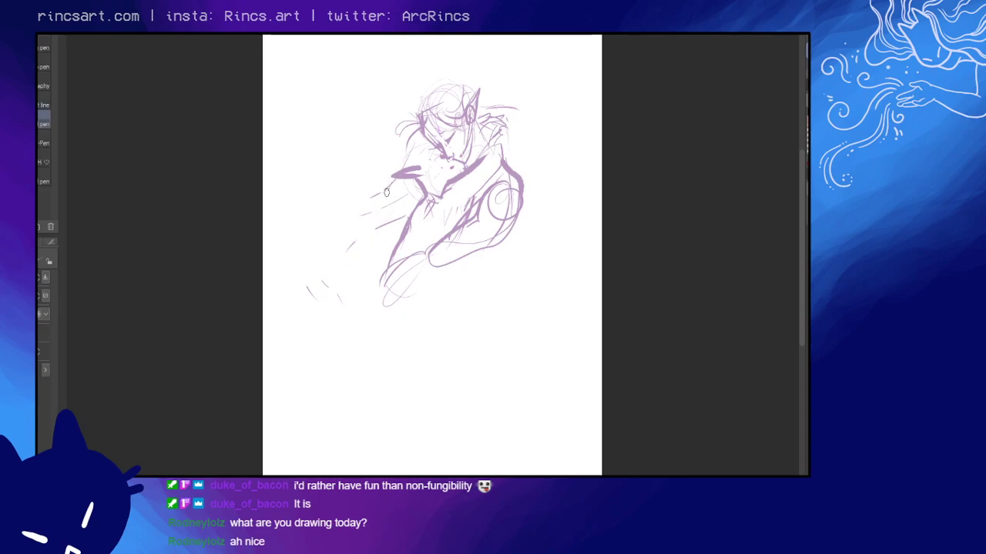
mouse_move(387, 192)
left_mouse_down()
mouse_move(374, 220)
mouse_move(381, 211)
left_mouse_up()
left_click_drag(404, 179, 328, 277)
left_click_drag(379, 225, 330, 282)
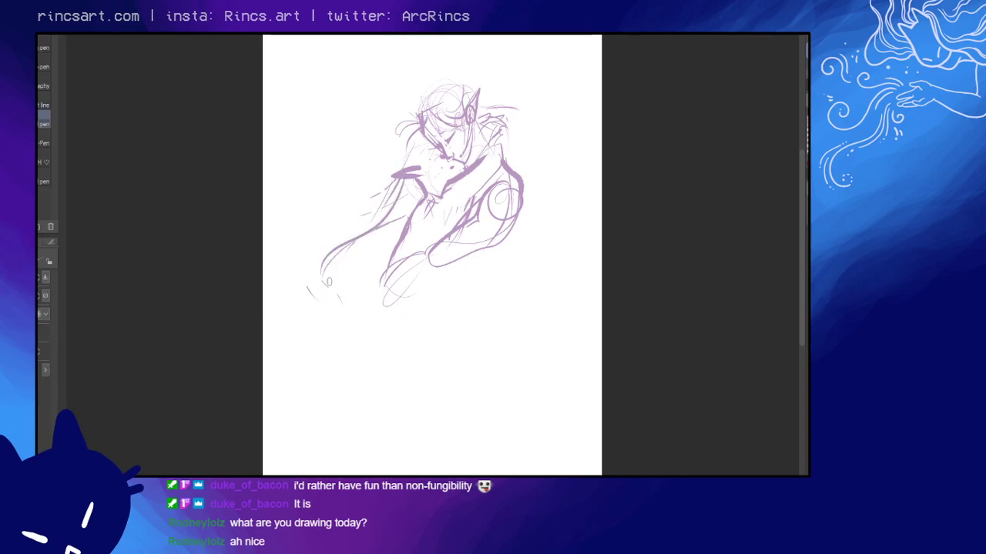
- Add looping curves sweeping away from the second figure's shoulder and rework the first figure's lower face and chin
mouse_move(428, 165)
left_mouse_down()
mouse_move(354, 208)
mouse_move(356, 197)
mouse_move(342, 225)
left_mouse_up()
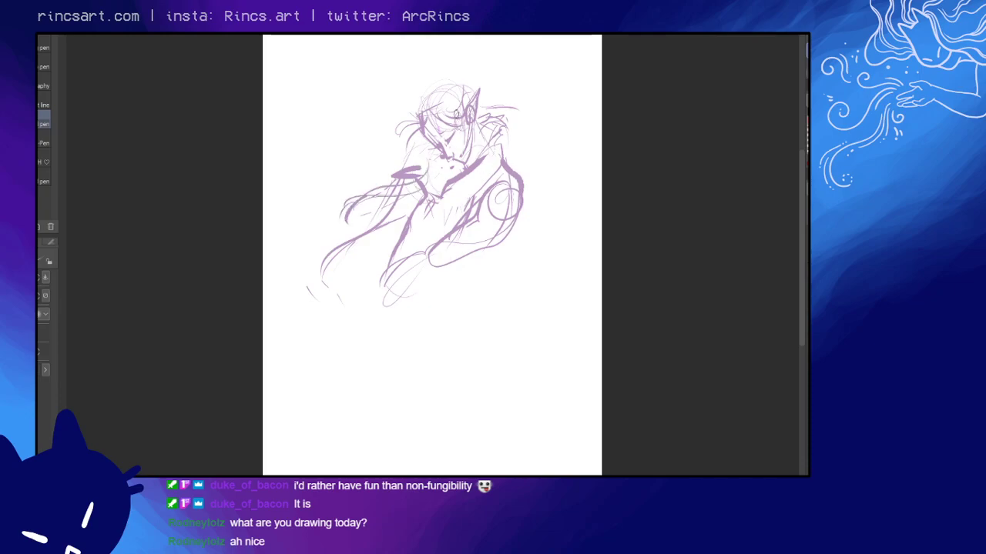
key("e")
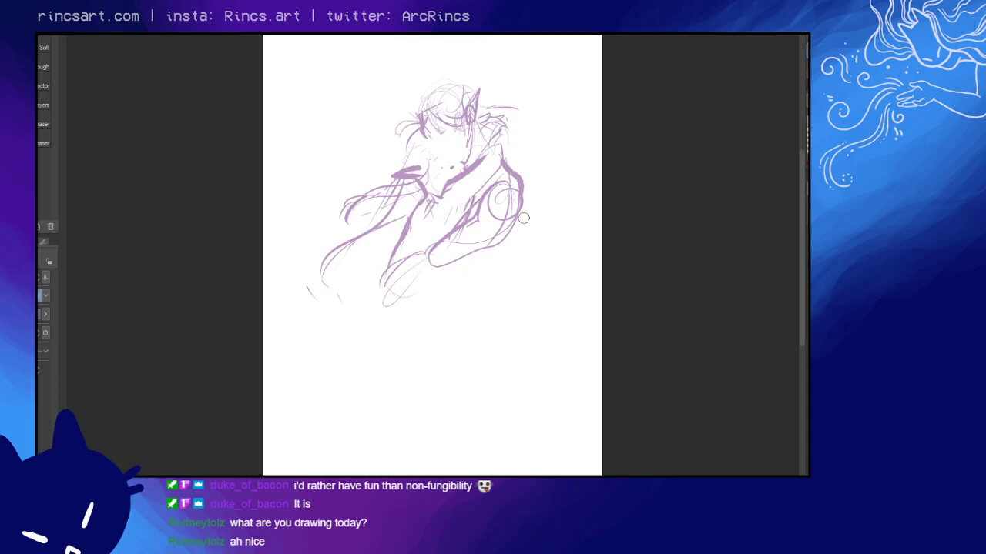
key("p")
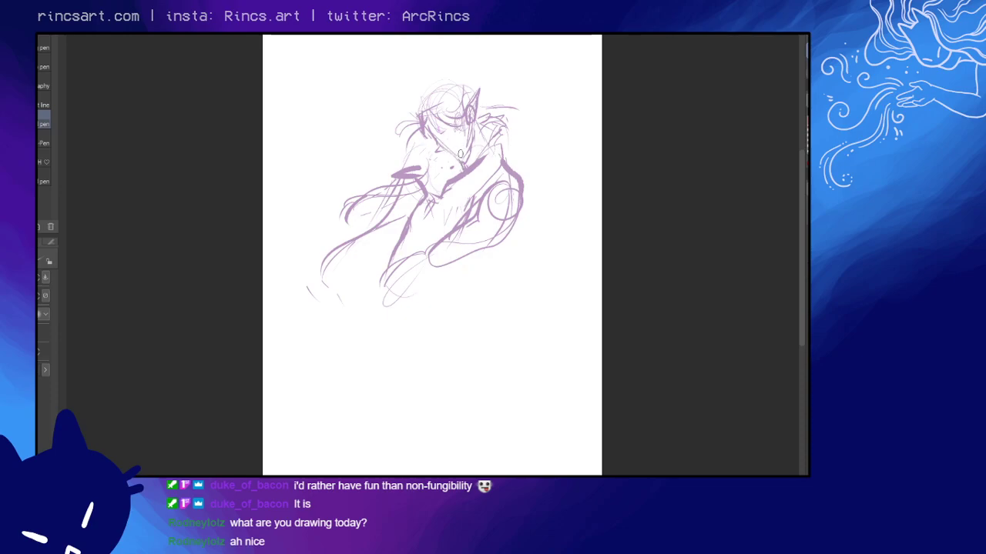
key("e")
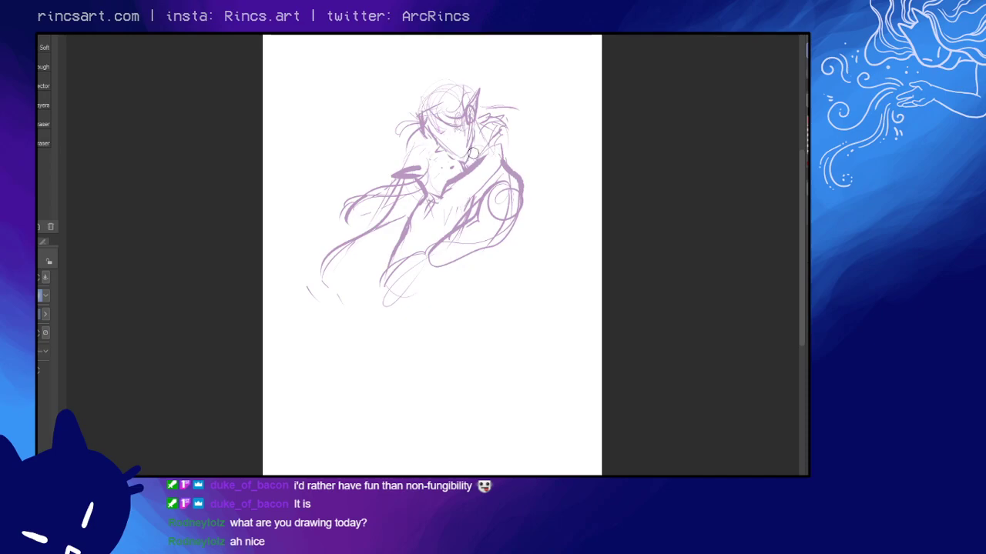
key("p")
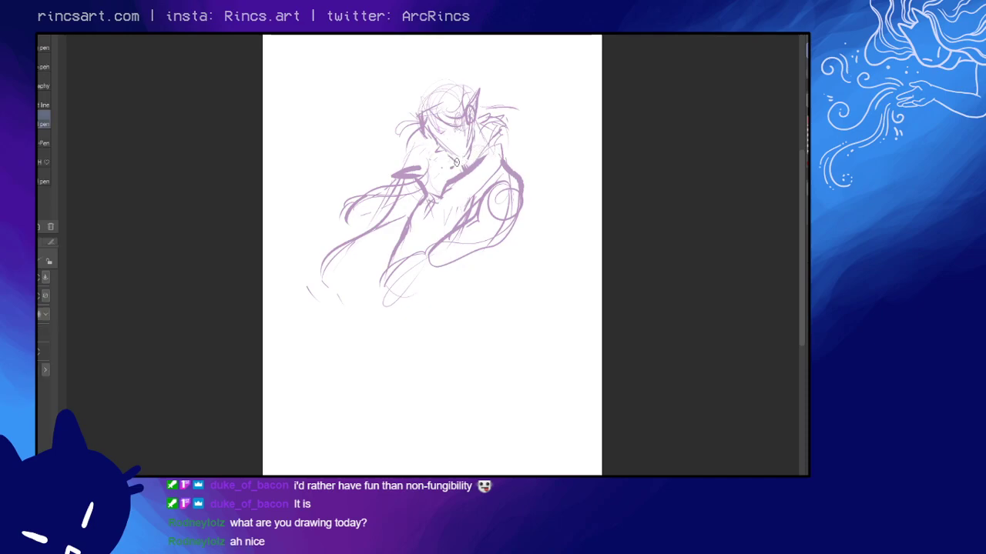
- Erase the first figure's face and pointed ear and redraw the head as a round construction shape
key("e")
mouse_move(466, 89)
left_mouse_down()
mouse_move(427, 120)
mouse_move(436, 147)
mouse_move(475, 140)
left_mouse_up()
key("p")
key("e")
mouse_move(482, 94)
left_mouse_down()
mouse_move(467, 124)
mouse_move(484, 85)
mouse_move(485, 140)
mouse_move(450, 86)
mouse_move(435, 98)
mouse_move(478, 98)
mouse_move(472, 134)
mouse_move(439, 122)
left_mouse_up()
key("p")
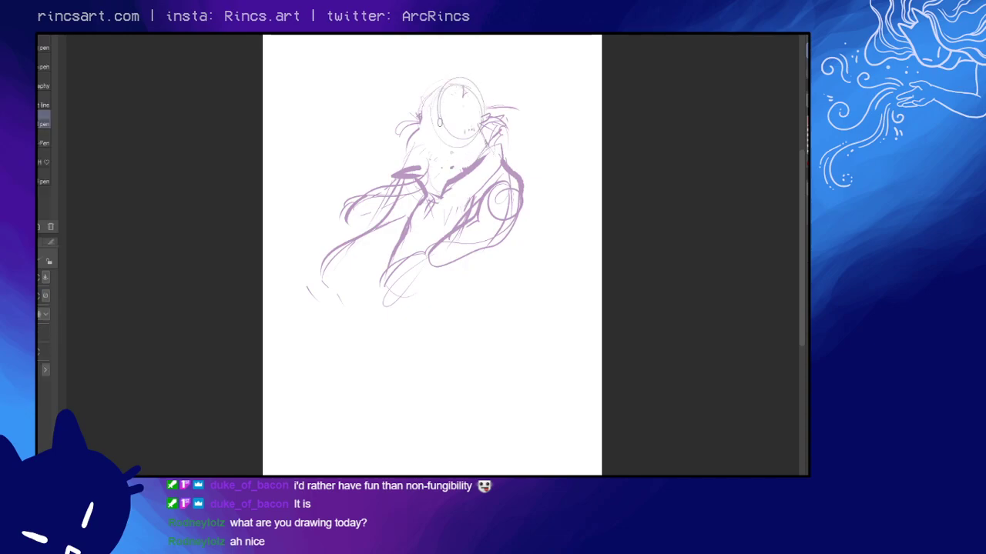
- Sketch the first figure's facial profile along the head circle and rework the lines of the second face below it
mouse_move(444, 86)
left_mouse_down()
mouse_move(443, 129)
mouse_move(431, 106)
mouse_move(429, 130)
mouse_move(440, 133)
mouse_move(440, 121)
mouse_move(455, 114)
mouse_move(448, 147)
left_mouse_up()
mouse_move(441, 113)
left_mouse_down()
mouse_move(450, 115)
mouse_move(453, 151)
left_mouse_up()
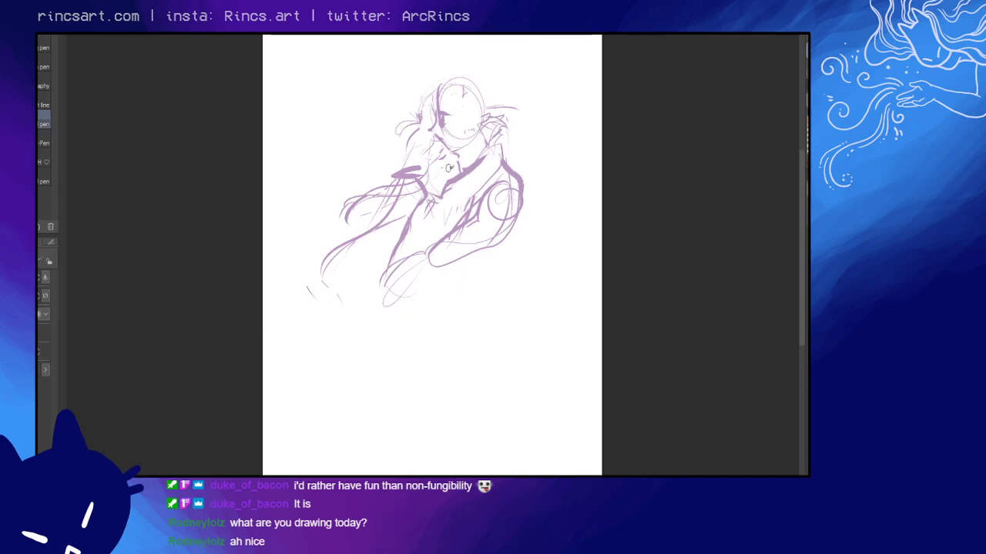
key("e")
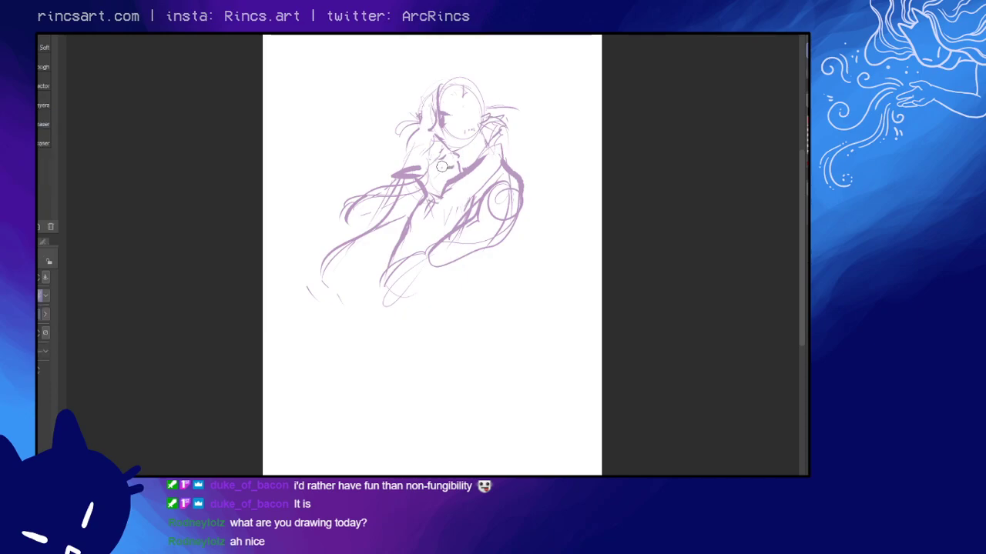
key("p")
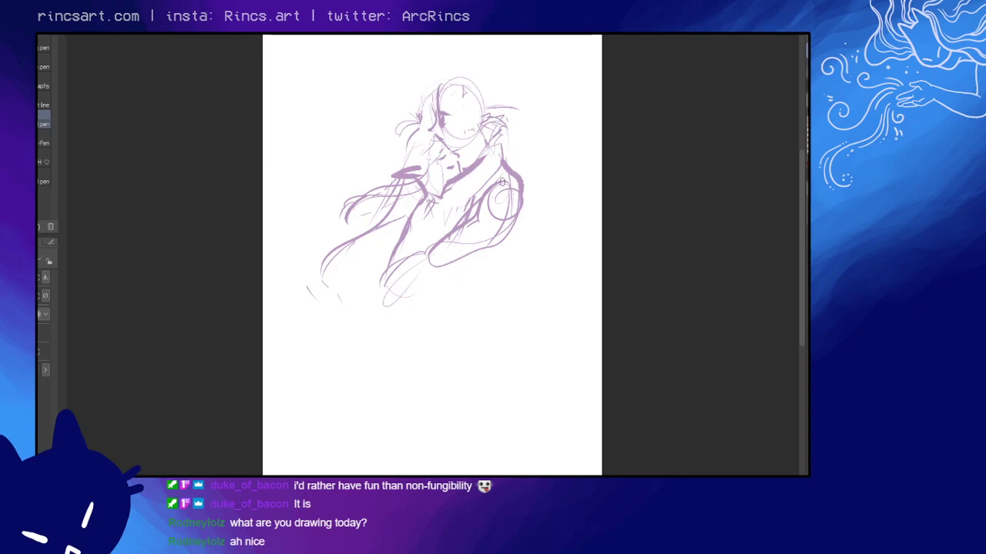
- Redraw the first figure's bent arm and forearm with bold contours, and add ear and hair strokes behind the head
left_click_drag(486, 199, 457, 241)
mouse_move(517, 197)
left_mouse_down()
mouse_move(486, 240)
mouse_move(447, 266)
mouse_move(473, 221)
mouse_move(451, 249)
mouse_move(435, 239)
mouse_move(398, 256)
mouse_move(408, 274)
mouse_move(380, 262)
left_mouse_up()
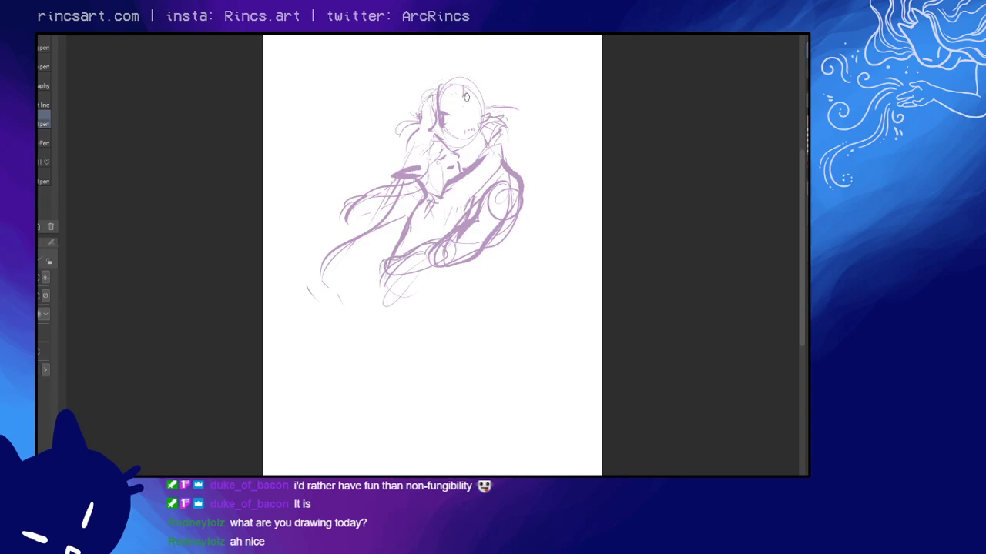
mouse_move(451, 95)
left_mouse_down()
mouse_move(496, 86)
mouse_move(484, 100)
mouse_move(516, 109)
mouse_move(516, 121)
mouse_move(451, 138)
mouse_move(418, 114)
mouse_move(526, 108)
left_mouse_up()
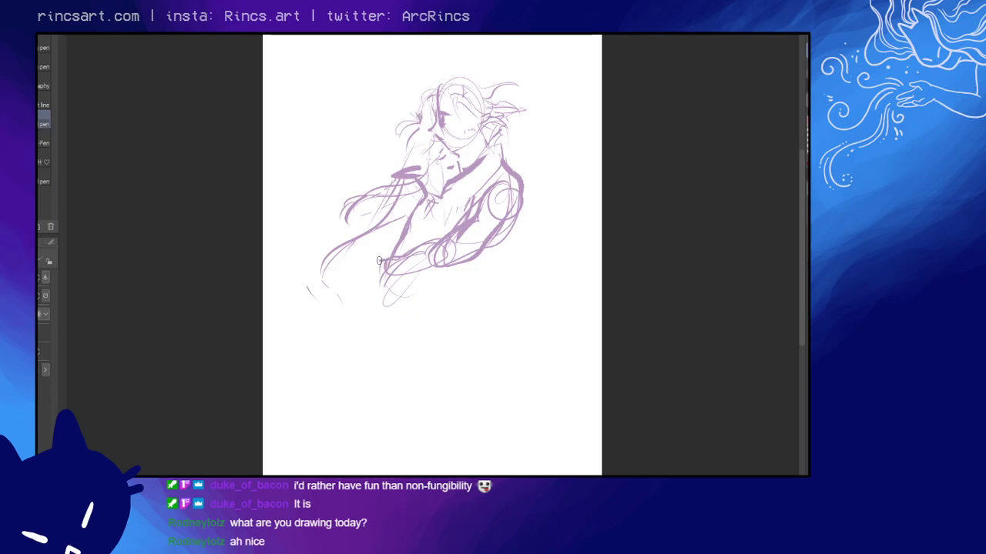
- Sketch a clenched hand with knuckles at the end of the first figure's forearm, erasing and redrawing as needed
mouse_move(389, 274)
left_mouse_down()
mouse_move(403, 248)
mouse_move(378, 259)
mouse_move(365, 289)
mouse_move(404, 254)
mouse_move(375, 277)
left_mouse_up()
key("e")
key("p")
left_click_drag(392, 239, 379, 258)
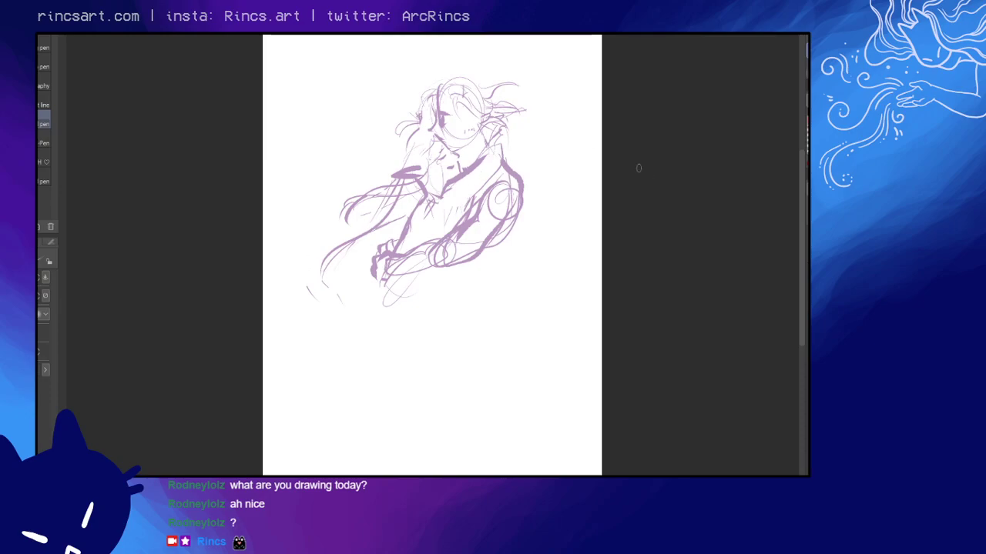
key("e")
key("p")
- Draw curved lines down the second figure's torso and windswept hair strands across the top of the first head
left_click_drag(436, 200, 424, 230)
mouse_move(429, 181)
left_mouse_down()
mouse_move(433, 201)
mouse_move(418, 235)
left_mouse_up()
mouse_move(425, 158)
left_mouse_down()
mouse_move(416, 229)
mouse_move(432, 201)
mouse_move(432, 217)
mouse_move(394, 235)
mouse_move(433, 204)
mouse_move(422, 221)
mouse_move(399, 216)
left_mouse_up()
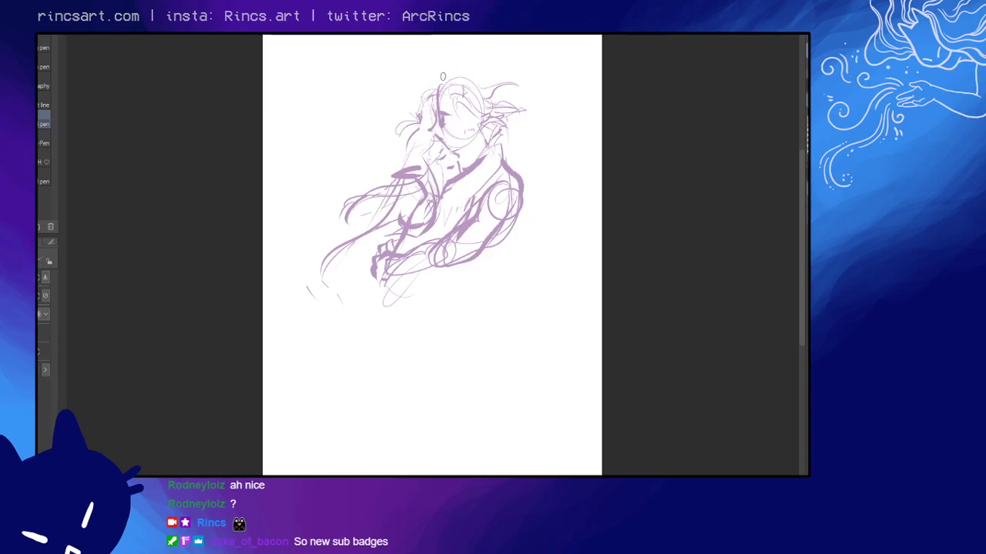
mouse_move(435, 61)
left_mouse_down()
mouse_move(432, 74)
mouse_move(461, 79)
mouse_move(411, 103)
left_mouse_up()
mouse_move(458, 75)
left_mouse_down()
mouse_move(519, 74)
mouse_move(515, 97)
mouse_move(527, 108)
left_mouse_up()
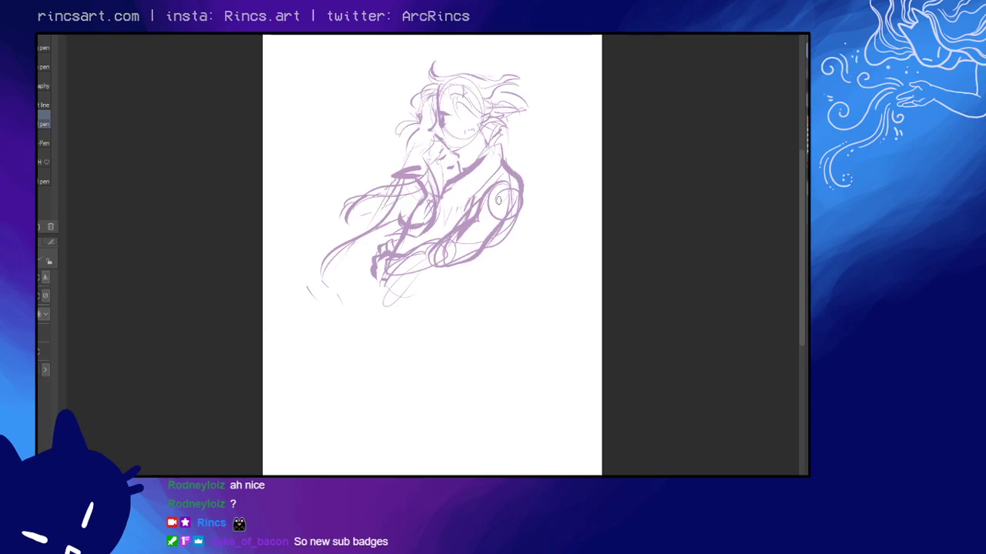
- Move the sketch slightly lower on the canvas and rotate it counterclockwise so the figures stand more upright
left_click_drag(534, 208, 558, 266)
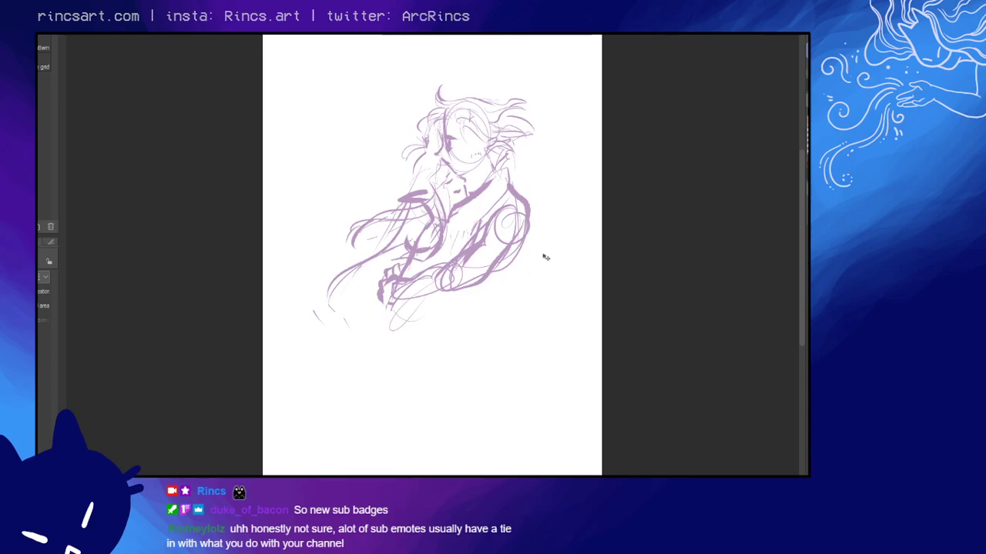
key("o")
key("ctrl+t")
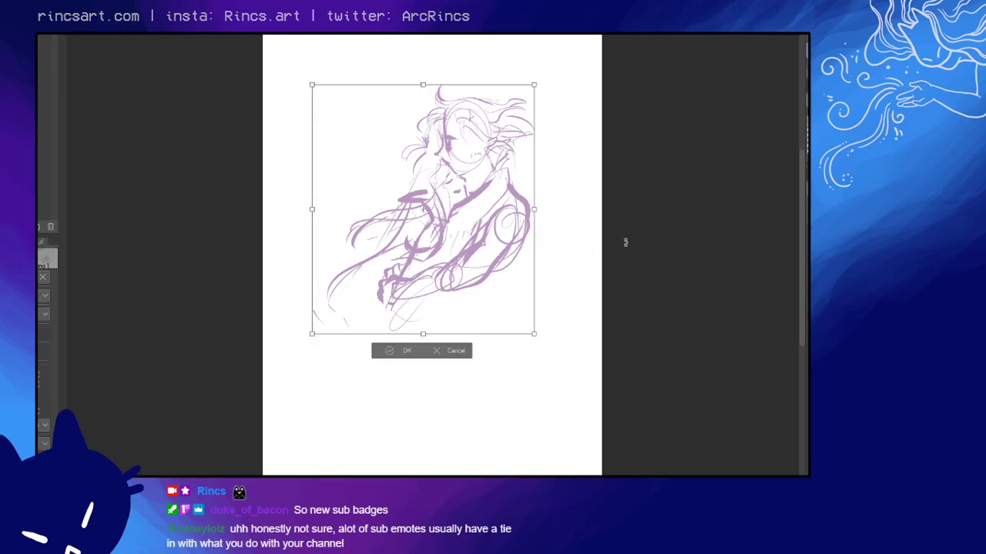
left_click_drag(625, 242, 607, 158)
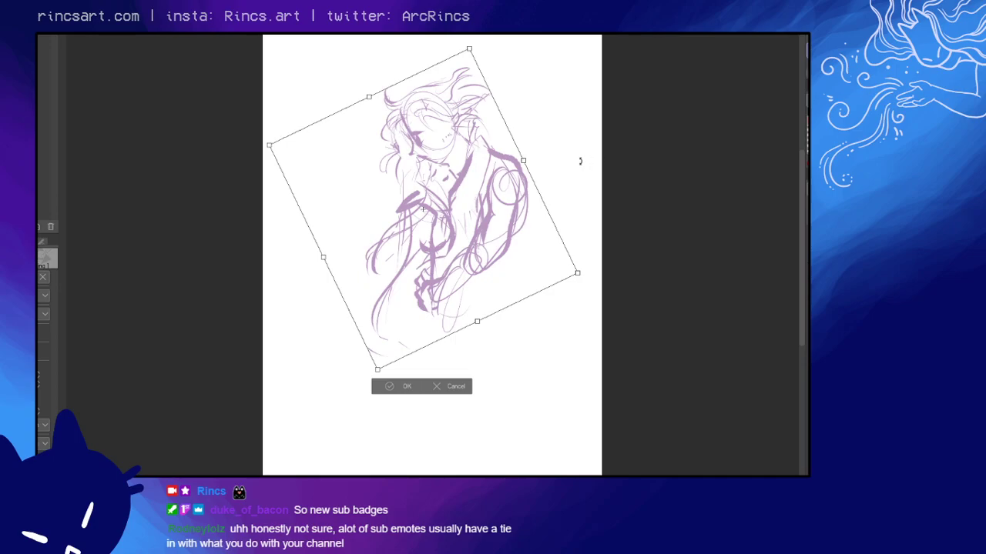
key("Return")
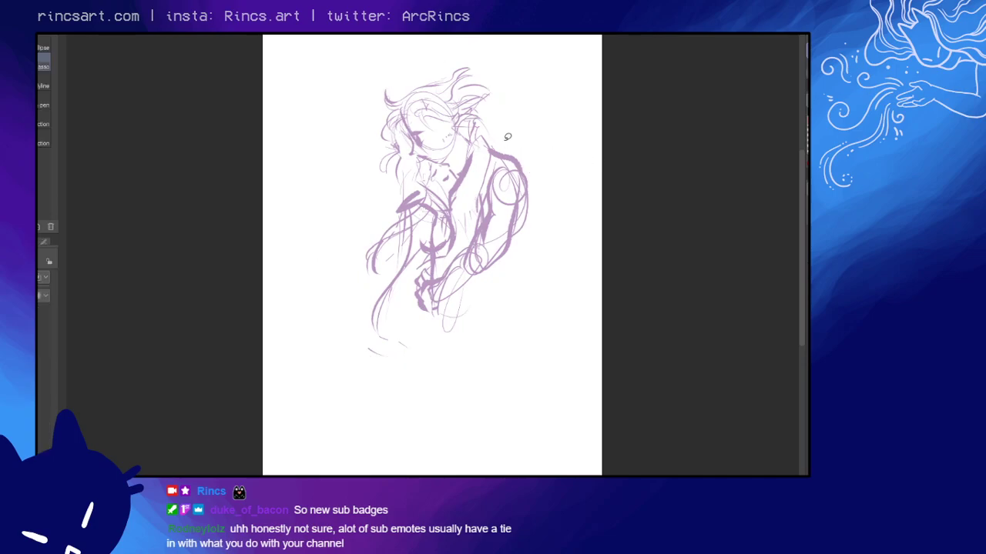
- Lasso the first figure's head and hair, rotate it slightly counterclockwise, and clear the selection
mouse_move(439, 47)
left_mouse_down()
mouse_move(384, 129)
mouse_move(436, 160)
mouse_move(454, 154)
mouse_move(467, 130)
mouse_move(450, 40)
mouse_move(439, 47)
left_mouse_up()
key("ctrl+t")
mouse_move(520, 129)
left_mouse_down()
mouse_move(523, 104)
mouse_move(508, 100)
mouse_move(456, 119)
left_mouse_up()
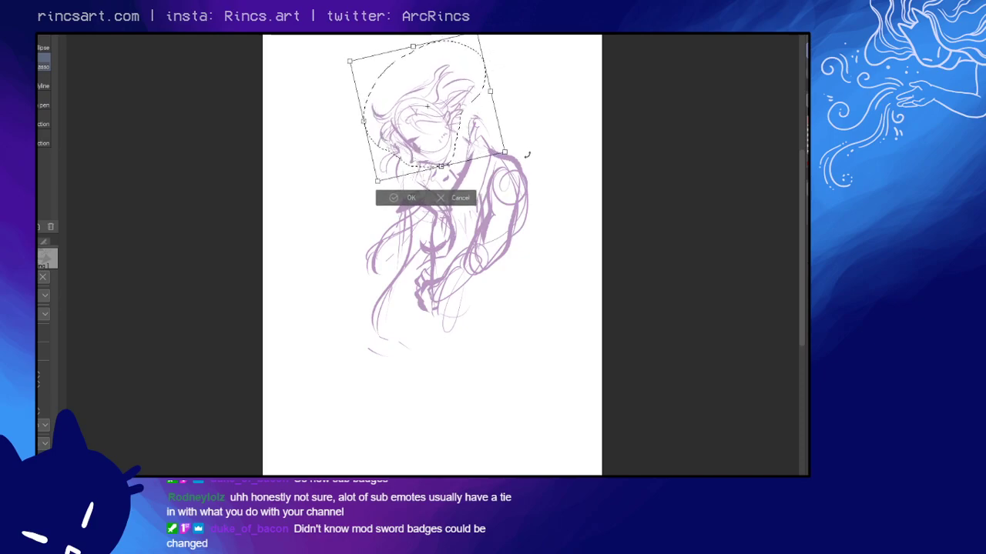
key("Return")
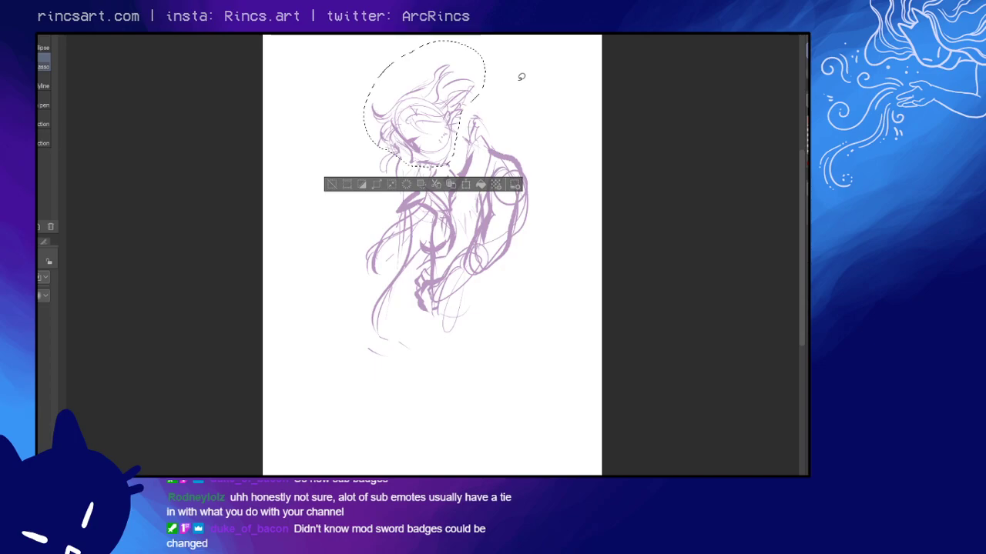
key("ctrl+d")
- Ink the first figure's closed eye and thick eyebrow in black over the faded sketch, undoing unsatisfactory strokes
key("p")
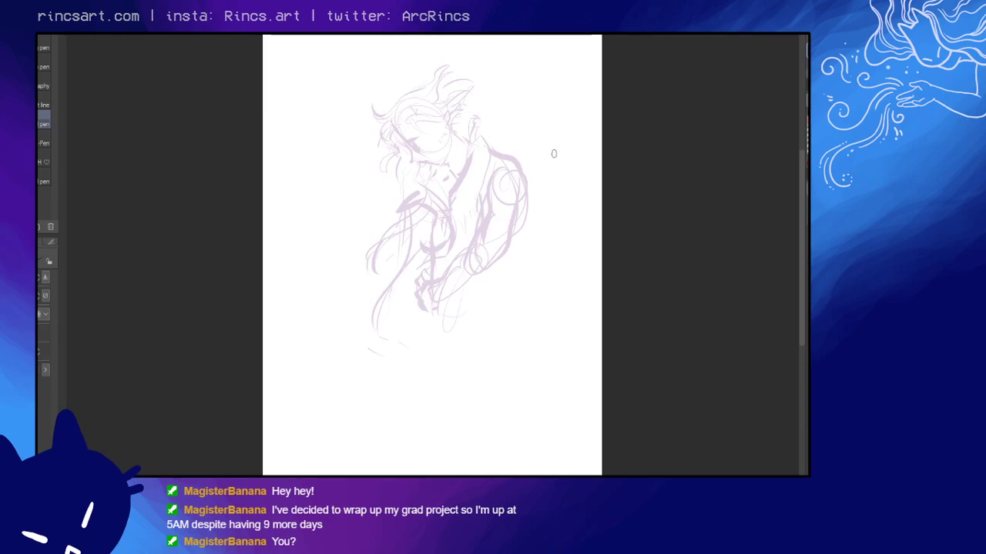
scroll(477, 142, "up", 2)
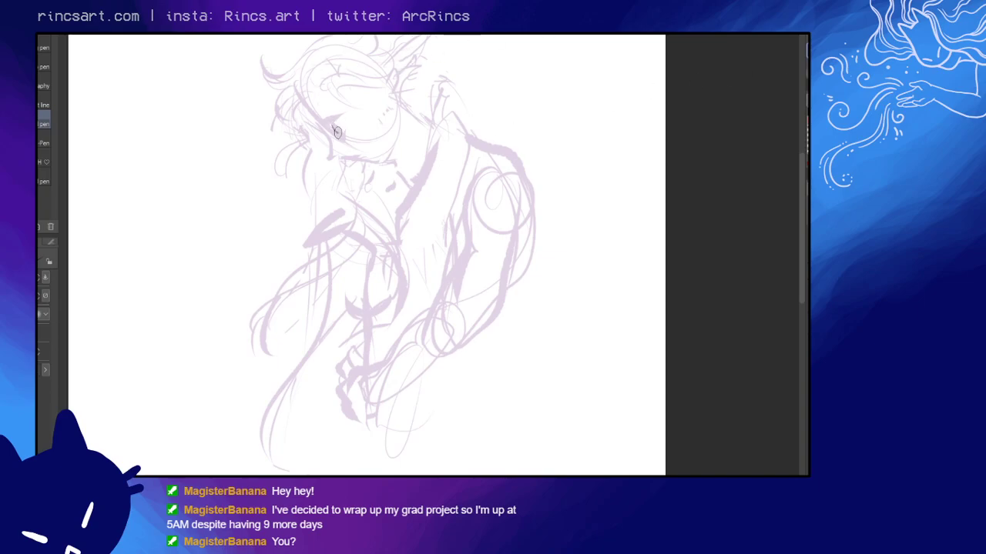
left_click_drag(332, 125, 339, 135)
key("ctrl+z")
left_click_drag(337, 134, 340, 139)
key("ctrl+z")
left_click_drag(344, 128, 339, 138)
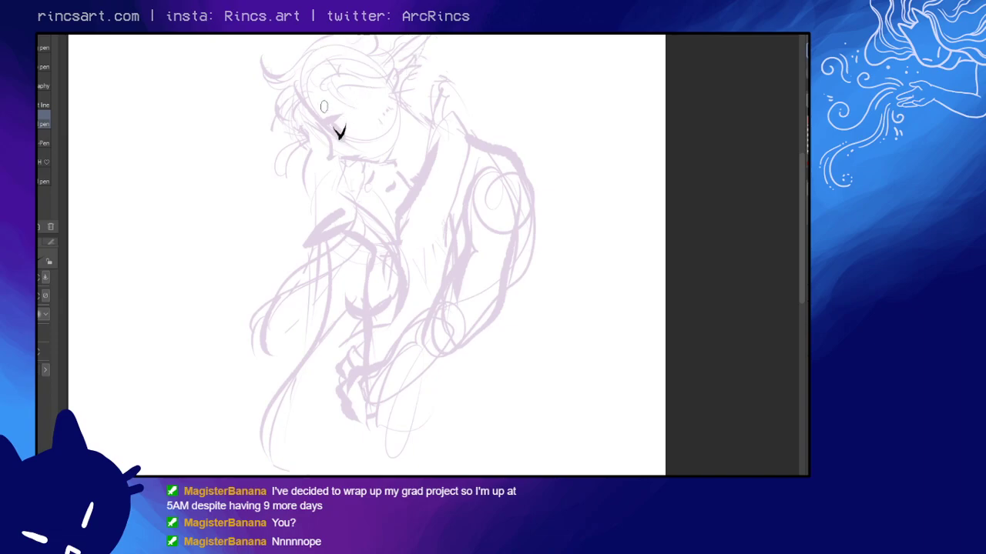
left_click_drag(331, 119, 327, 127)
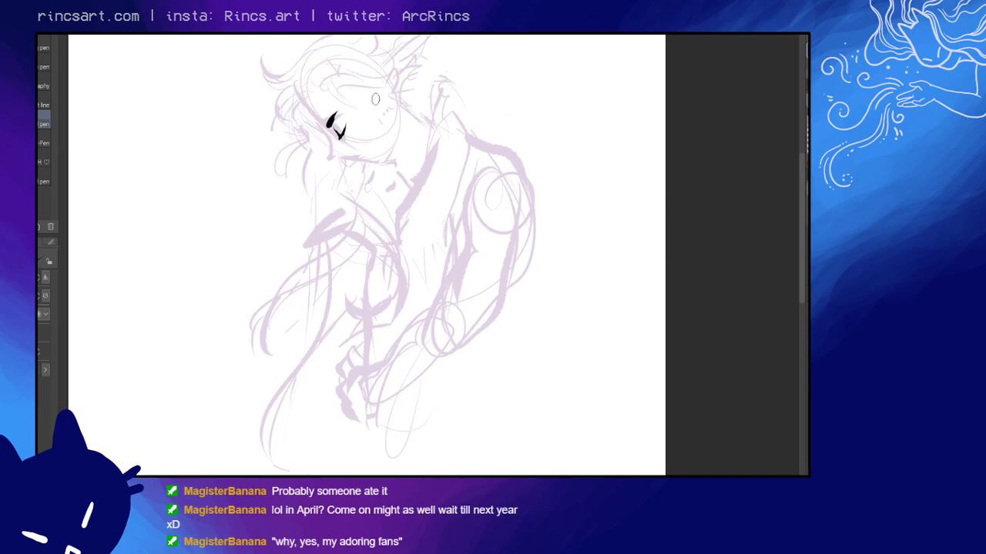
- Reshape the inked eyebrow into a thinner, flatter stroke by alternately erasing and redrawing its edges
key("r")
left_click_drag(376, 99, 418, 89)
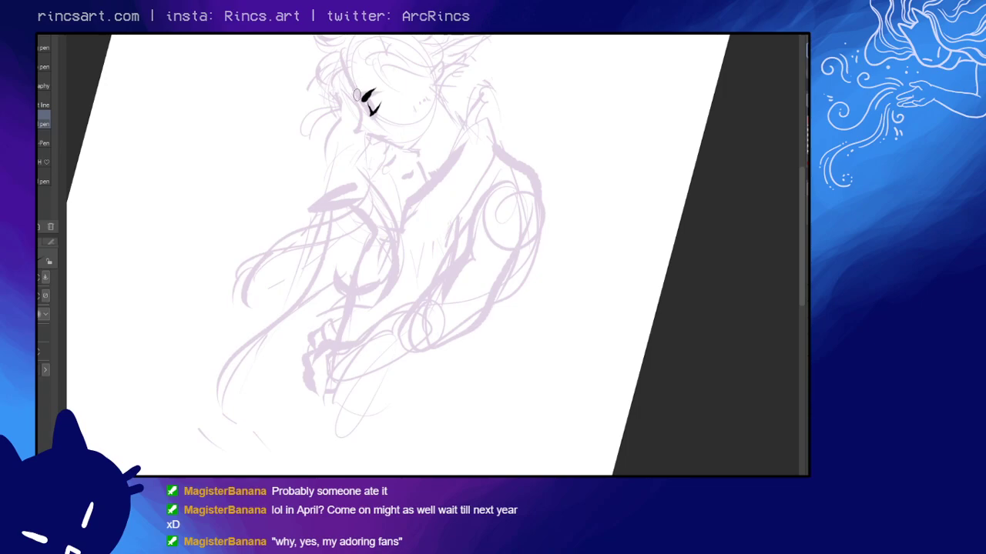
key("e")
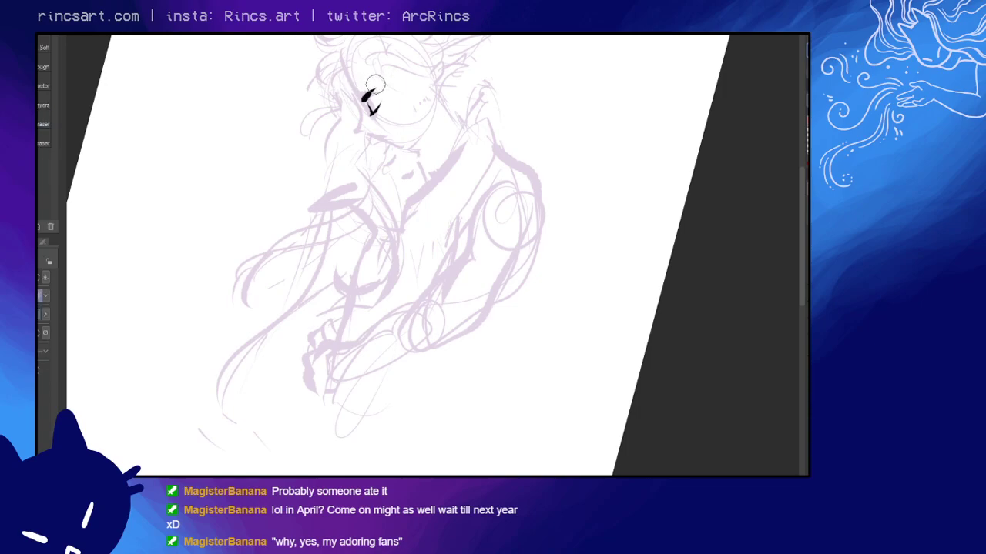
left_click(371, 89)
mouse_move(371, 90)
left_mouse_down()
mouse_move(364, 98)
mouse_move(378, 93)
left_mouse_up()
key("p")
key("e")
key("p")
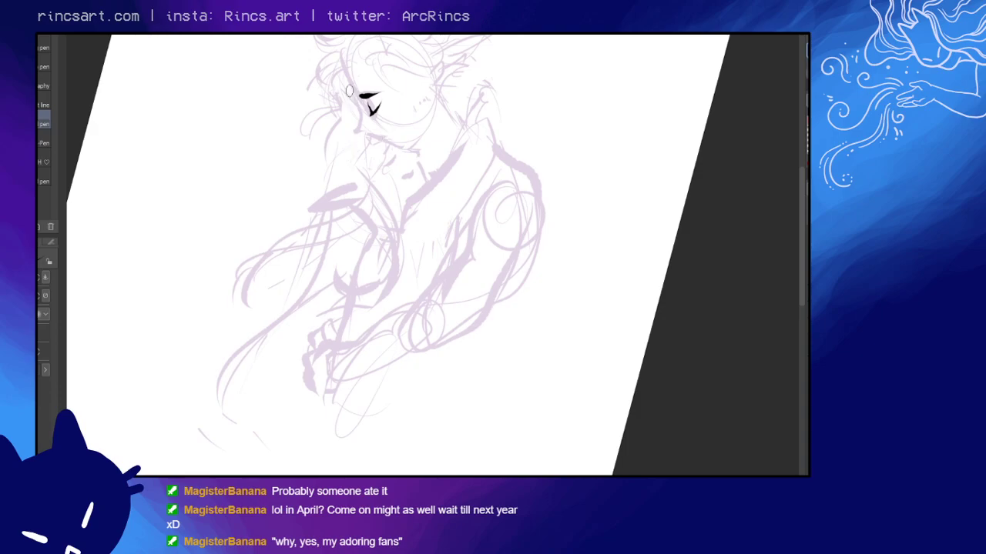
- Ink the first figure's profile from forehead down the nose to the upper lip, trimming excess ink by the mouth
left_click_drag(347, 86, 361, 114)
mouse_move(361, 109)
left_mouse_down()
mouse_move(361, 129)
mouse_move(372, 133)
left_mouse_up()
key("e")
left_click_drag(393, 140, 378, 139)
key("p")
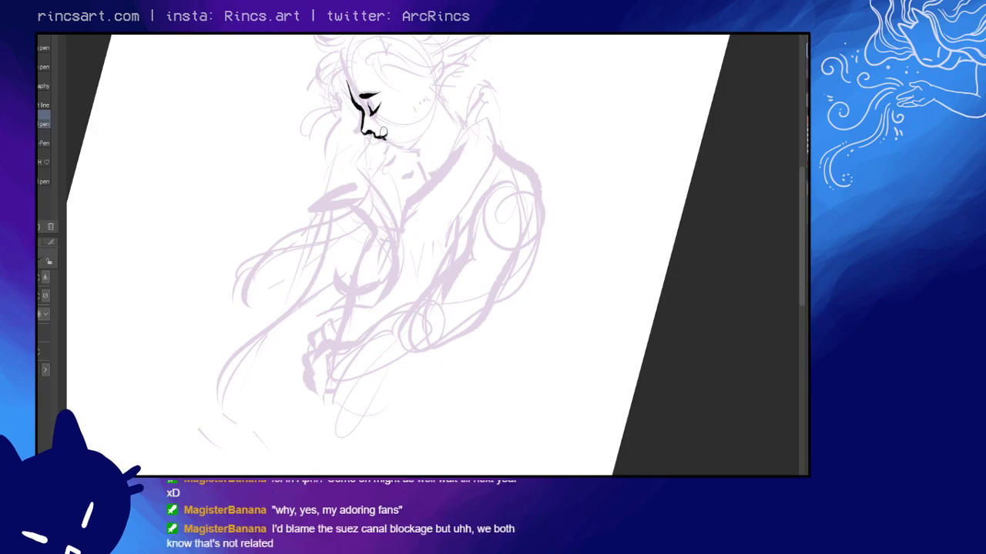
- Refine the inked lips and mouth corner by alternately erasing and redrawing small strokes
key("e")
key("p")
key("e")
key("p")
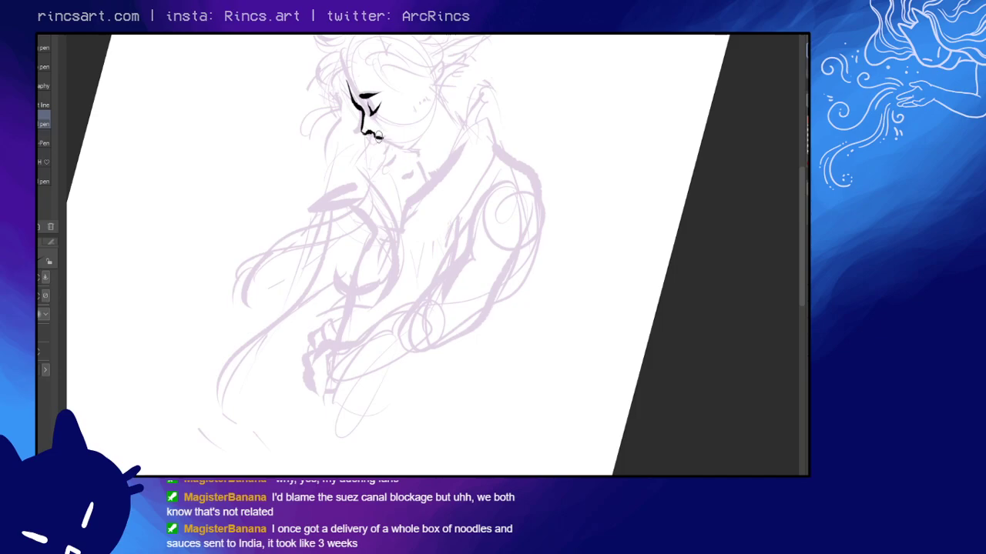
key("e")
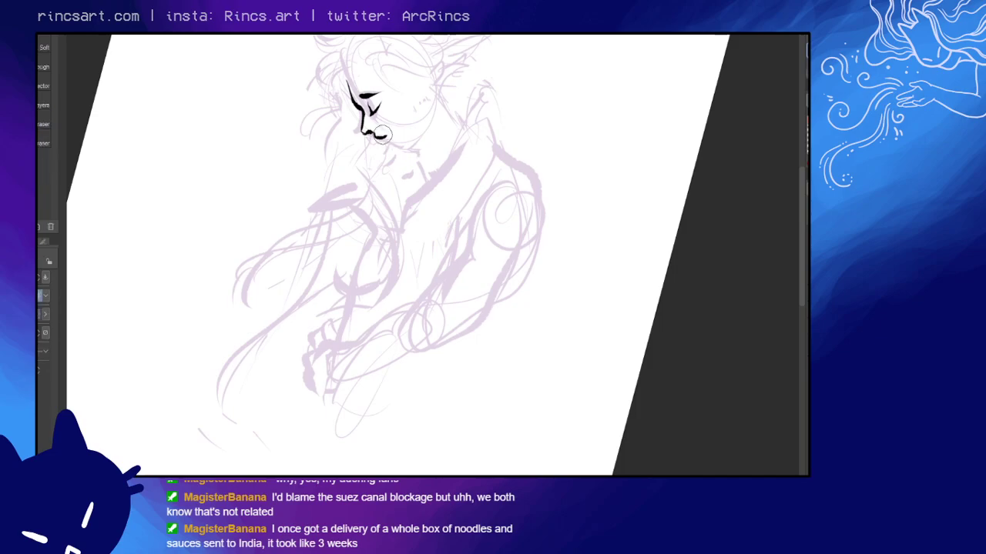
key("p")
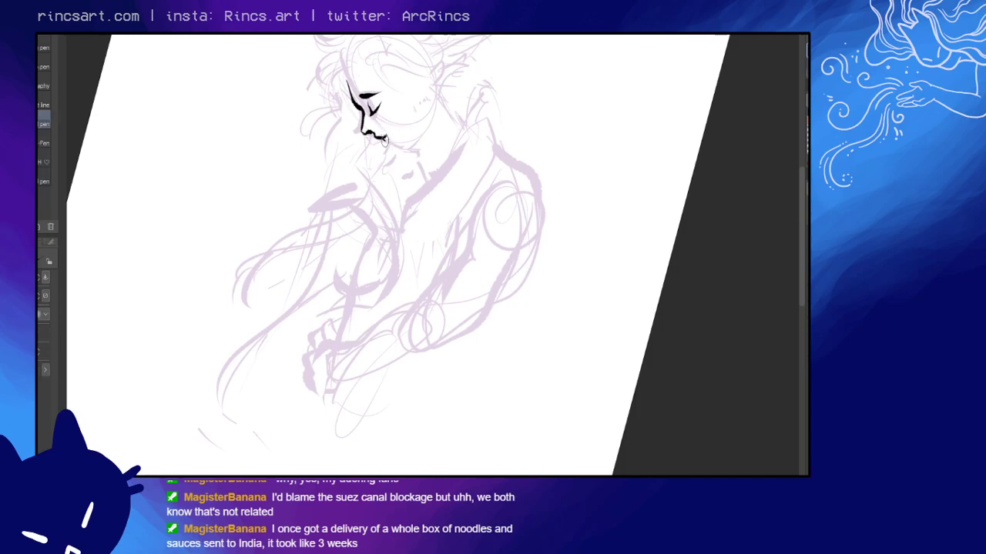
key("e")
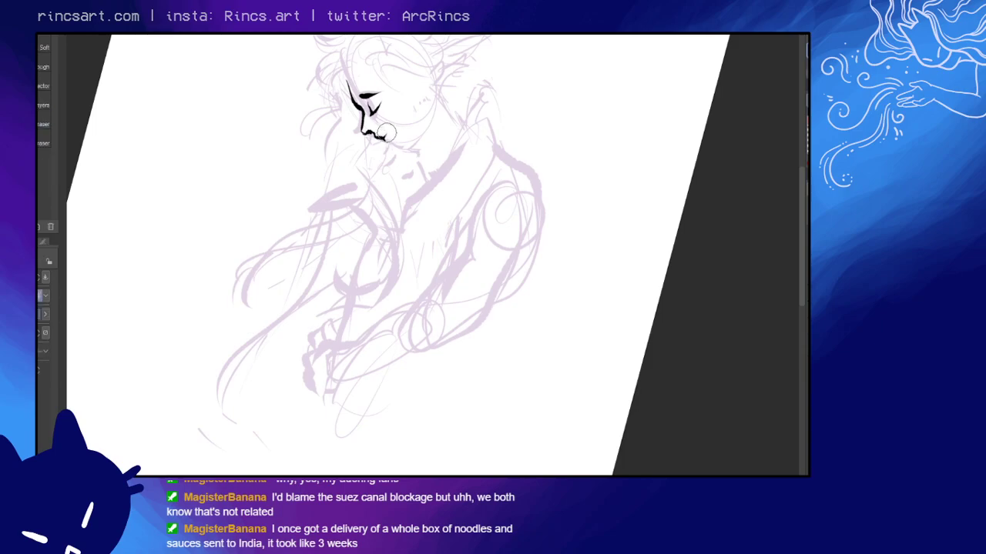
key("p")
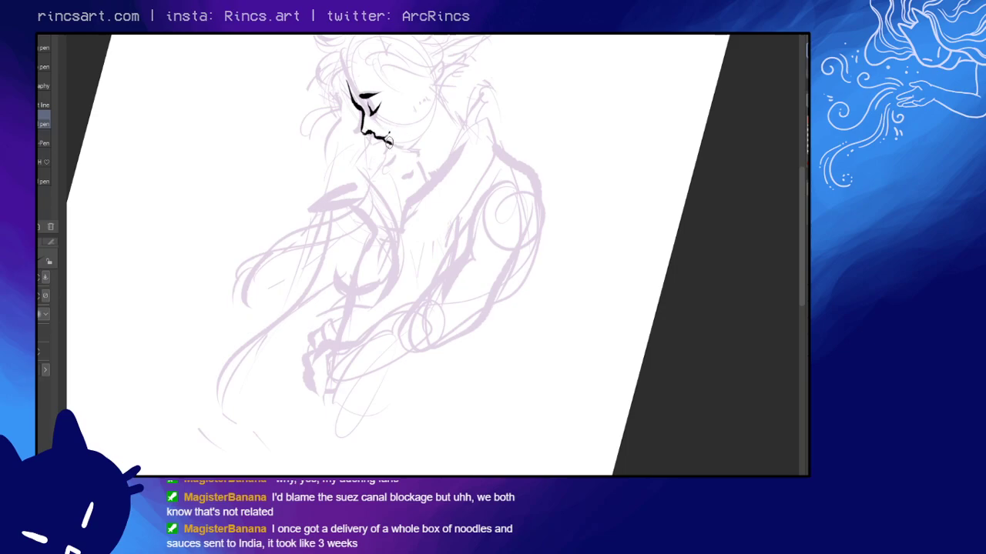
- Ink the first figure's chin and jawline up toward the ear, undoing and redrawing strokes until the curve is smooth
left_click_drag(389, 142, 408, 149)
key("ctrl+z")
mouse_move(389, 141)
left_mouse_down()
mouse_move(398, 149)
mouse_move(418, 135)
mouse_move(428, 106)
mouse_move(411, 146)
mouse_move(429, 112)
left_mouse_up()
key("ctrl+z")
key("ctrl+z")
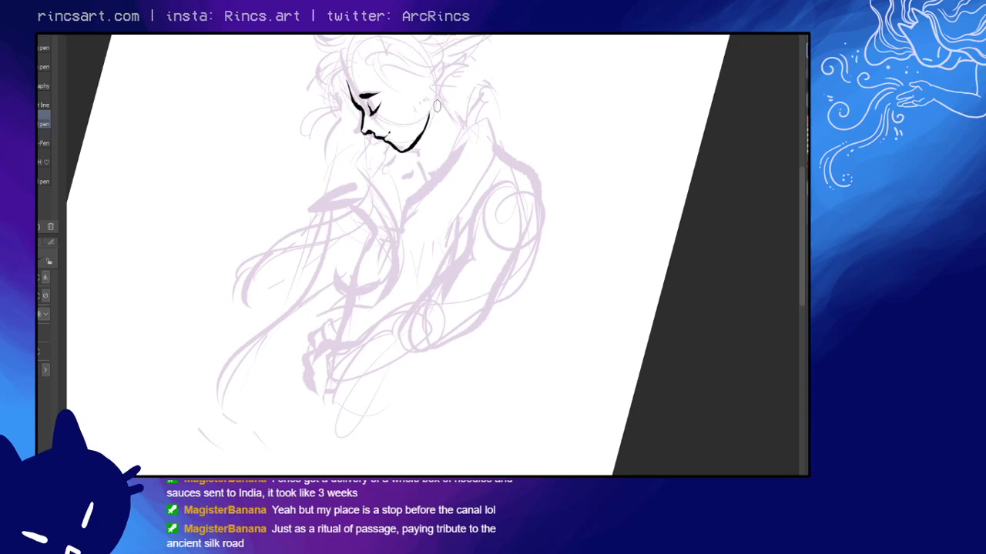
key("shift+space")
left_click_drag(488, 80, 523, 98)
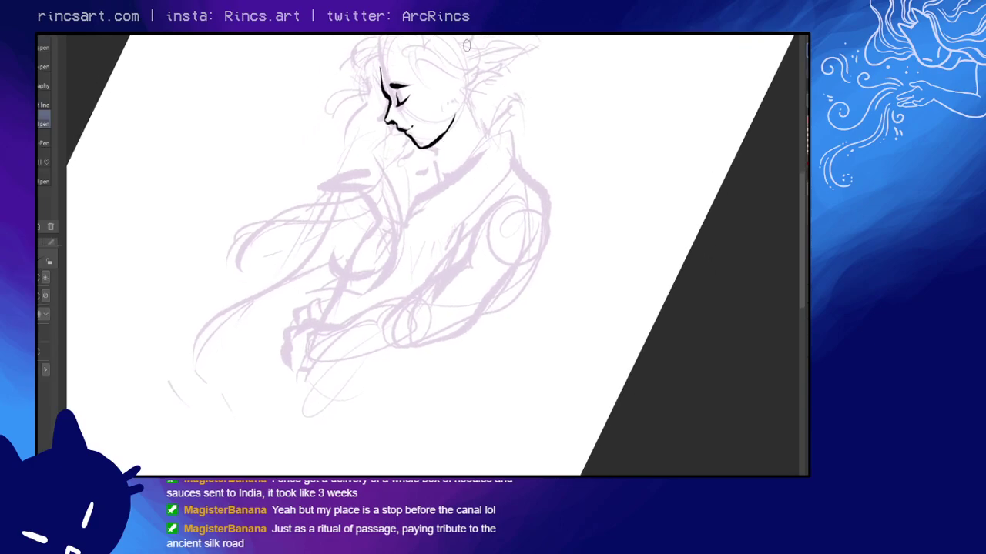
- Ink the first figure's spiky upper front hair strands sweeping forward above the forehead, redrawing the first strand
key("space")
left_click_drag(453, 76, 433, 93)
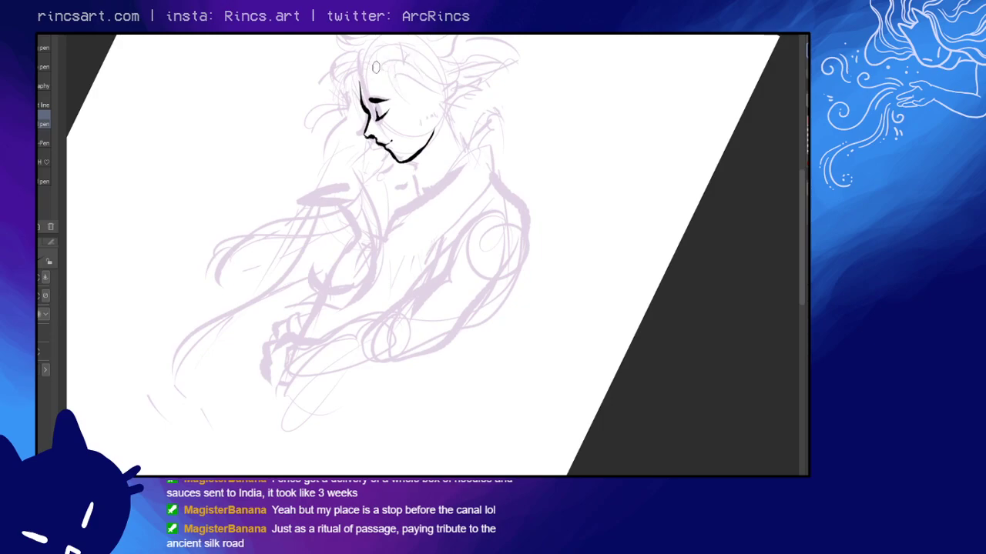
left_click_drag(372, 68, 348, 97)
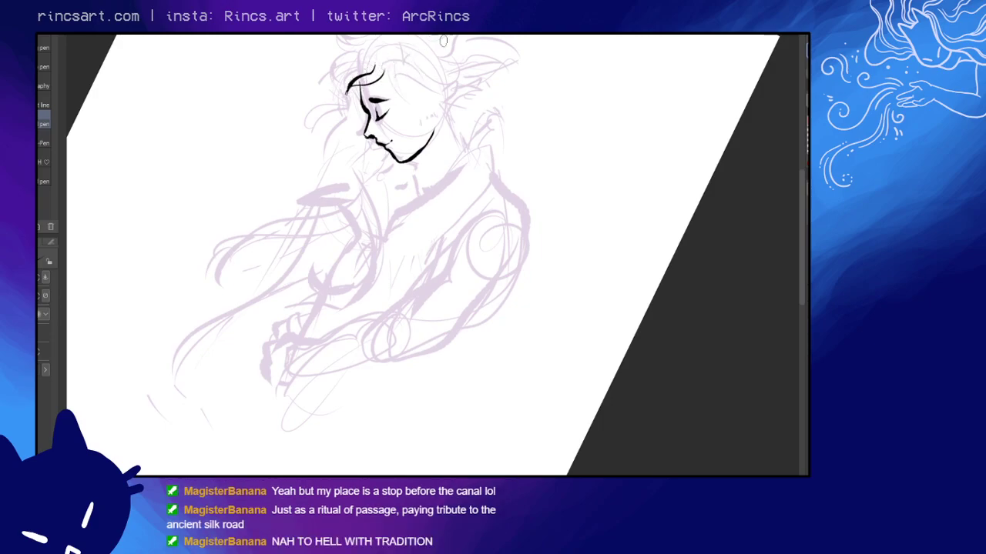
key("ctrl+z")
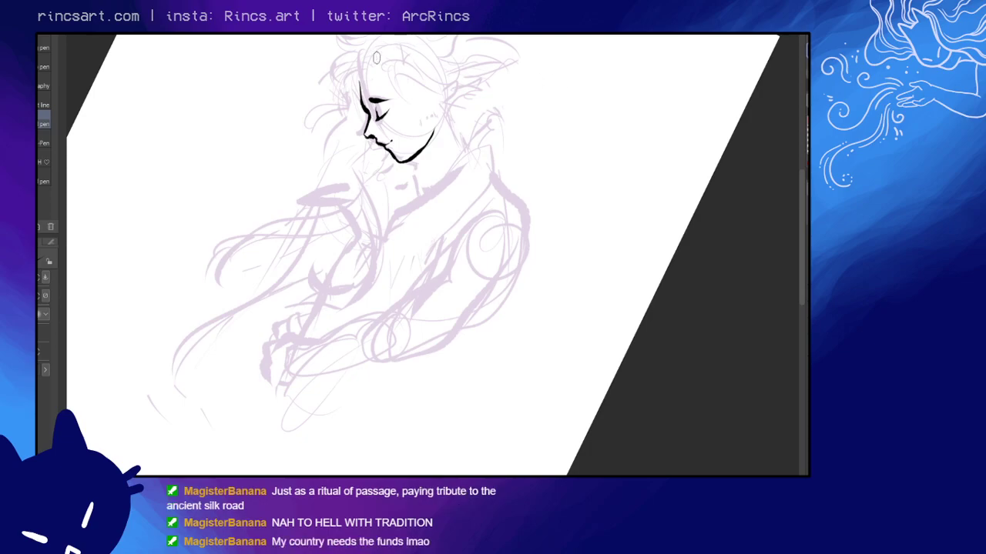
mouse_move(381, 62)
left_mouse_down()
mouse_move(365, 91)
mouse_move(327, 91)
left_mouse_up()
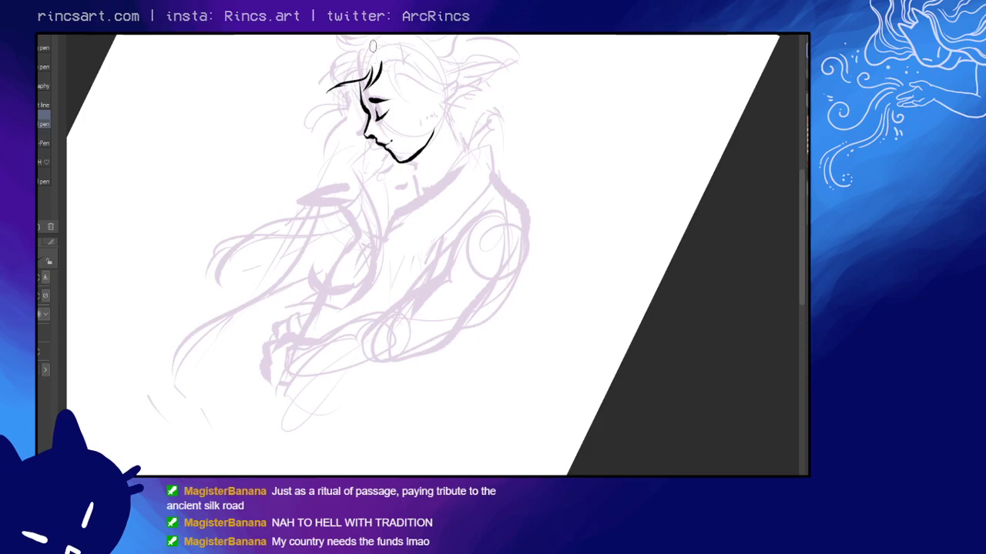
mouse_move(373, 46)
left_mouse_down()
mouse_move(350, 37)
mouse_move(351, 49)
mouse_move(311, 65)
left_mouse_up()
left_click_drag(339, 73, 316, 82)
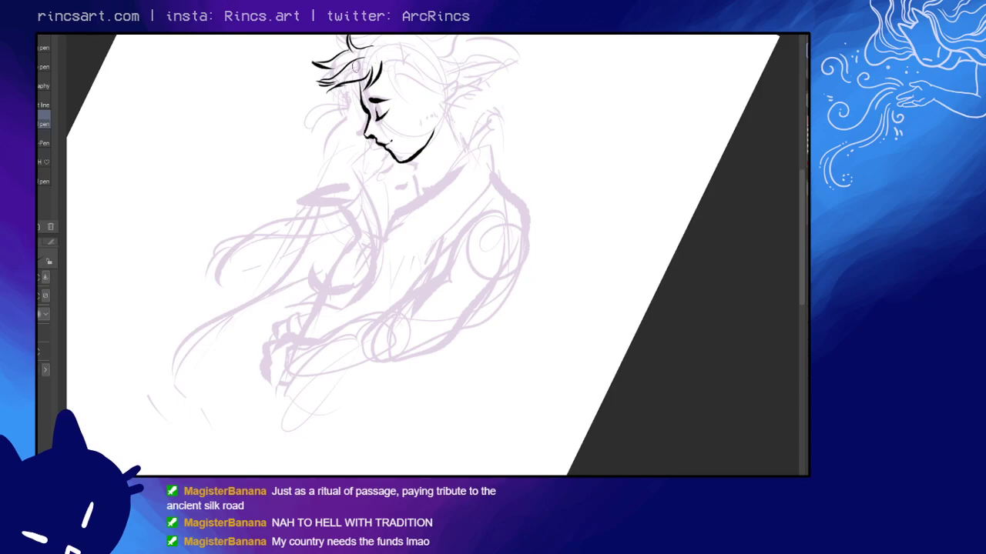
- Ink the lower fringe strands hanging in front of the first figure's forehead, redrawing the short strand beside the brow
key("ctrl+z")
left_click_drag(353, 63, 326, 93)
mouse_move(348, 57)
left_mouse_down()
mouse_move(364, 40)
mouse_move(334, 107)
left_mouse_up()
left_click_drag(334, 107, 352, 88)
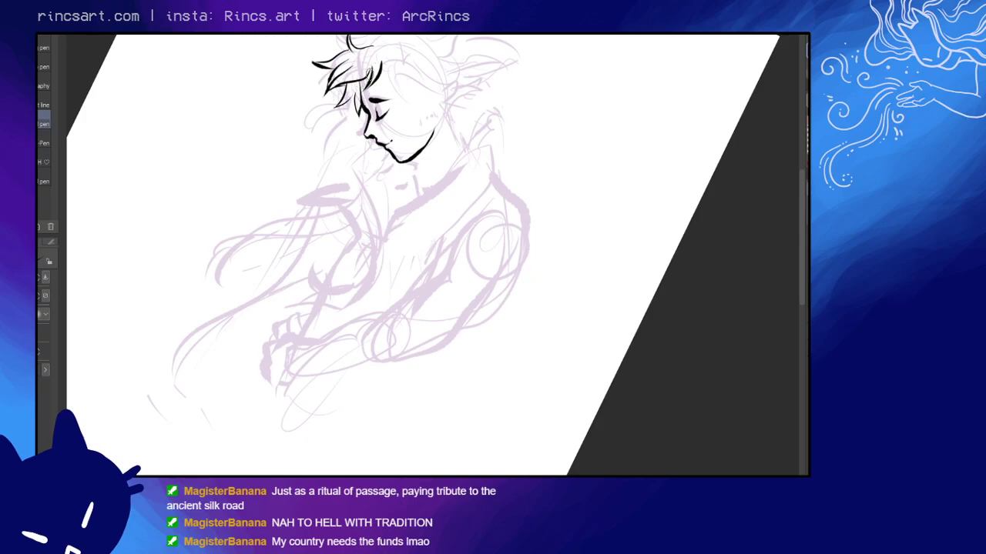
left_click_drag(361, 93, 355, 120)
key("ctrl+z")
key("ctrl+z")
left_click_drag(360, 98, 359, 117)
- Ink the fringe lock above the first figure's closed eye, undoing and redrawing it until its curve tapers cleanly
mouse_move(421, 69)
left_mouse_down()
mouse_move(405, 67)
mouse_move(391, 98)
left_mouse_up()
key("ctrl+z")
key("ctrl+z")
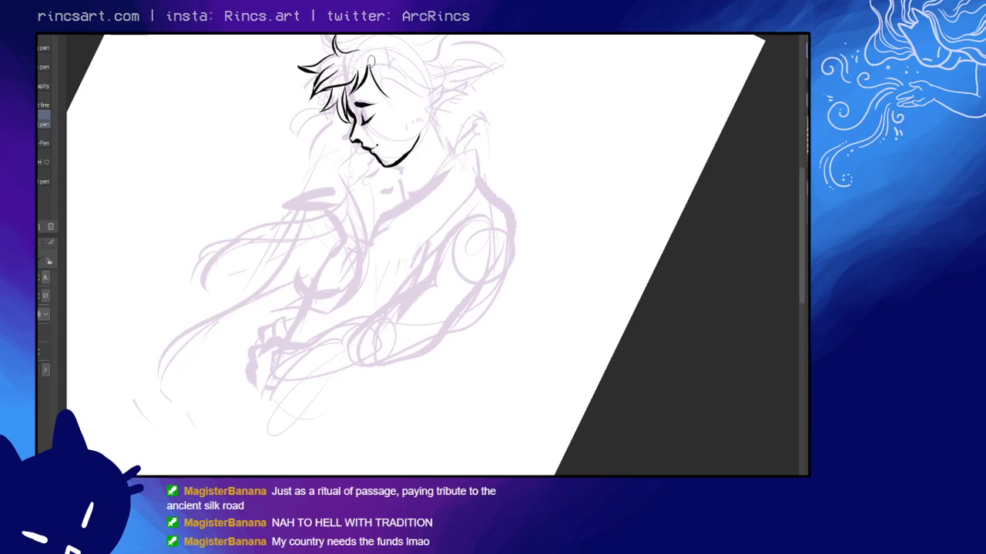
left_click_drag(368, 67, 364, 100)
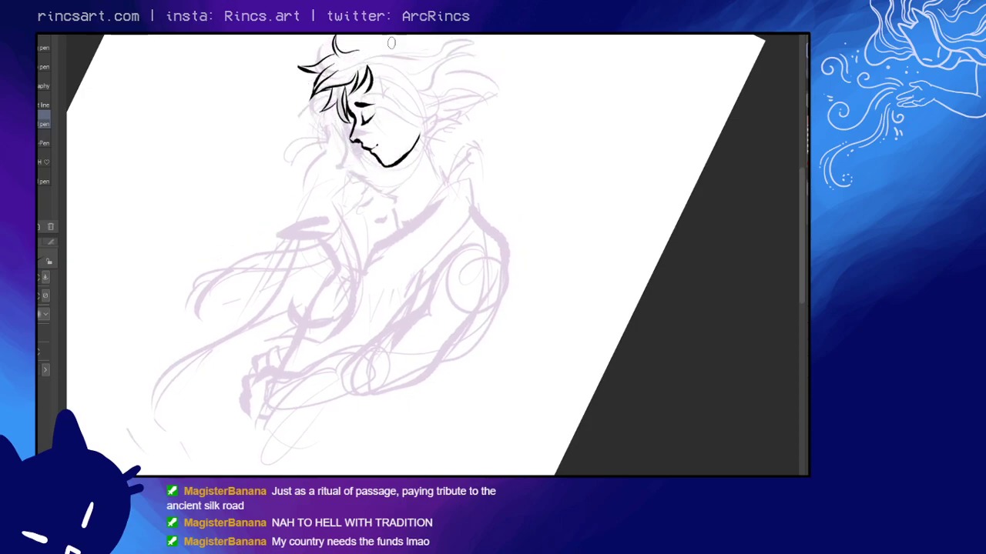
key("ctrl+z")
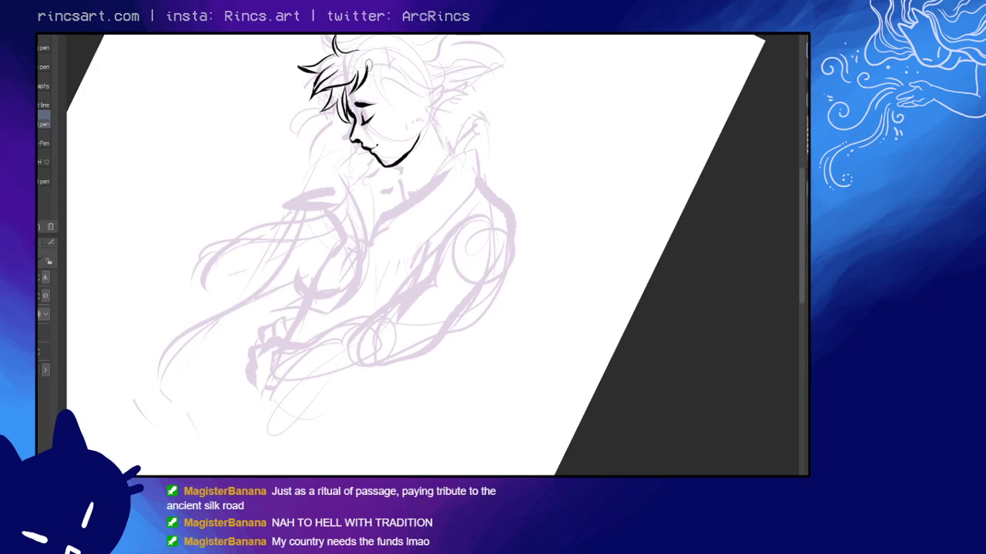
mouse_move(369, 64)
left_mouse_down()
mouse_move(356, 100)
mouse_move(364, 91)
left_mouse_up()
key("ctrl+z")
key("ctrl+z")
key("ctrl+z")
key("ctrl+z")
key("ctrl+z")
left_click_drag(357, 58, 352, 82)
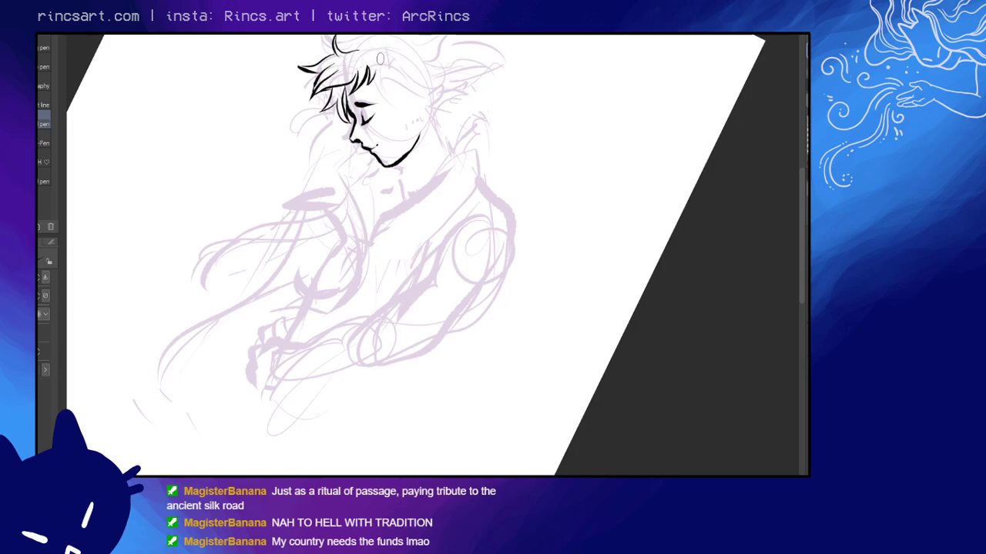
- Ink the hair sweeping back from the first figure's fringe across the temple to the ear
mouse_move(378, 60)
left_mouse_down()
mouse_move(402, 89)
mouse_move(446, 64)
left_mouse_up()
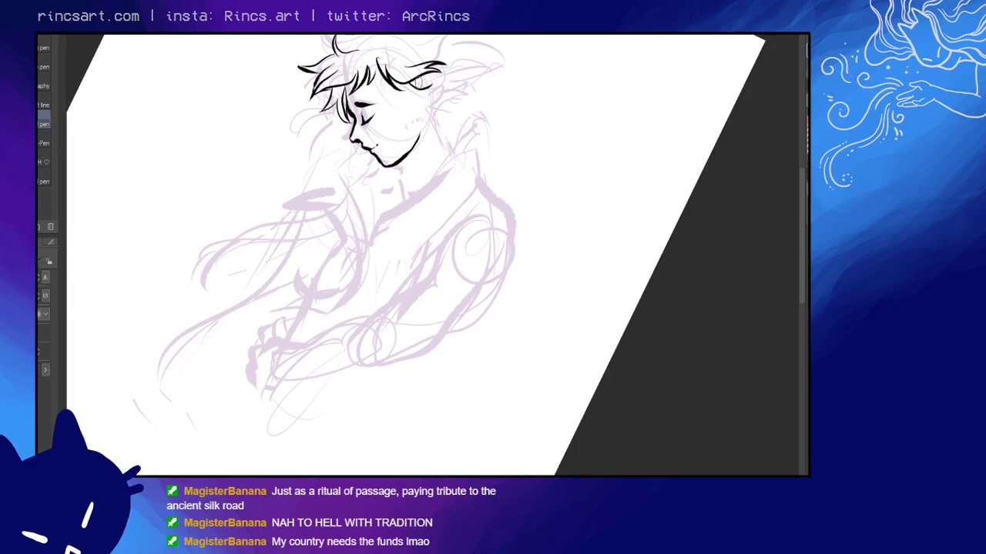
key("ctrl+z")
mouse_move(417, 82)
left_mouse_down()
mouse_move(445, 79)
mouse_move(417, 99)
left_mouse_up()
key("ctrl+z")
left_click_drag(412, 96, 420, 100)
key("ctrl+z")
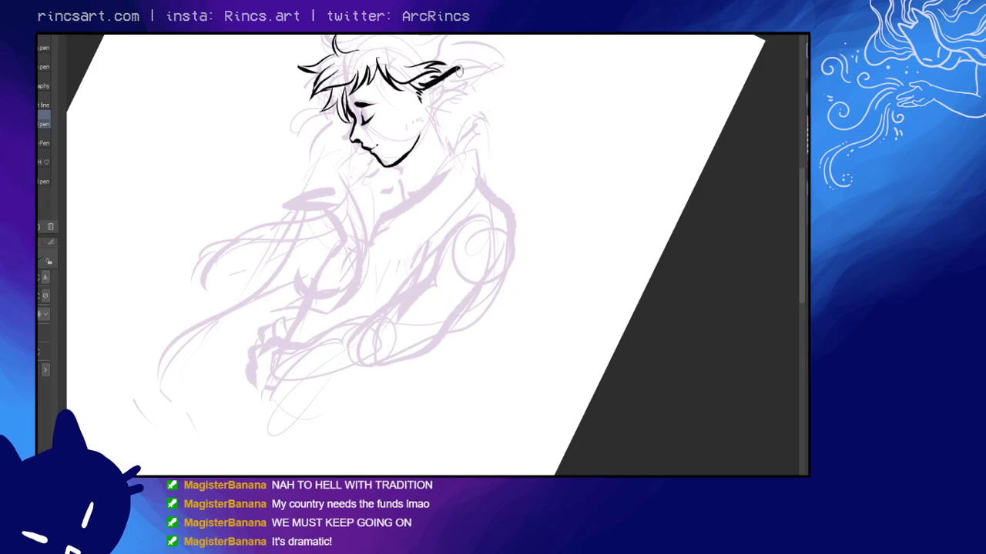
- Ink the first figure's ear beneath the swept-back hair, with its inner fold and lobe
mouse_move(443, 80)
left_mouse_down()
mouse_move(460, 69)
mouse_move(441, 99)
left_mouse_up()
key("ctrl+z")
left_click_drag(437, 98, 423, 120)
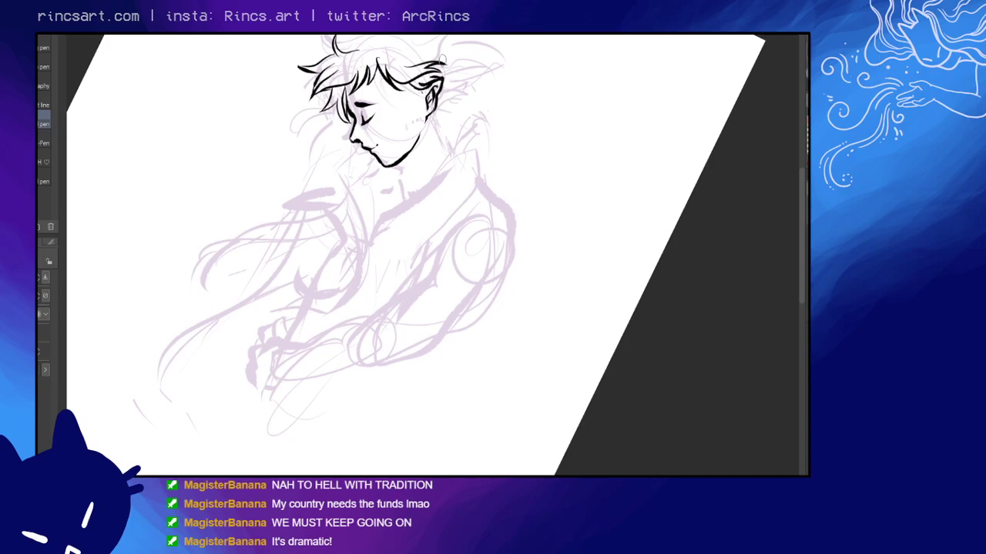
- Ink the pointed lock falling in front of the ear and flicking back behind the jaw, redrawing its strokes
mouse_move(413, 86)
left_mouse_down()
mouse_move(429, 117)
mouse_move(460, 119)
left_mouse_up()
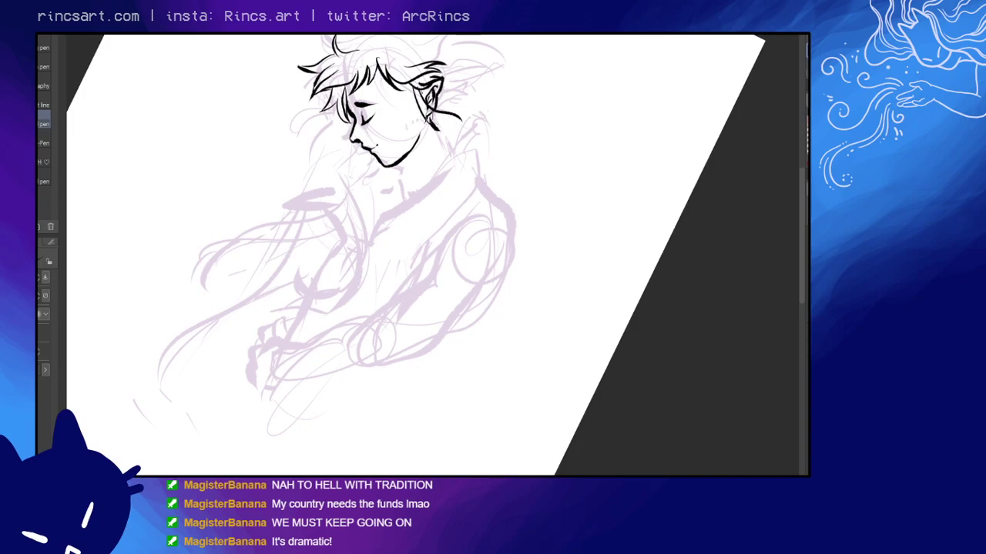
key("ctrl+z")
key("ctrl+z")
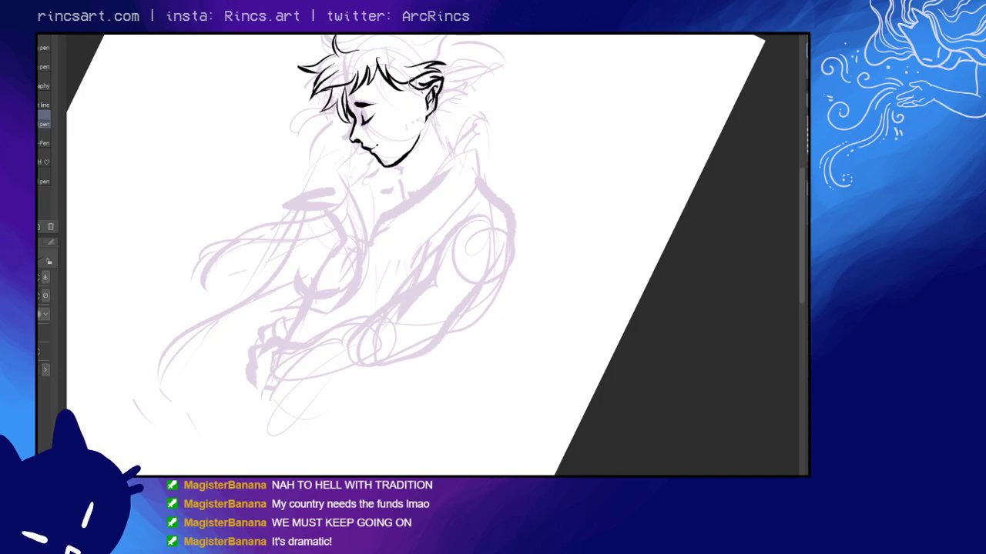
mouse_move(411, 85)
left_mouse_down()
mouse_move(444, 136)
mouse_move(471, 122)
left_mouse_up()
key("ctrl+z")
key("ctrl+z")
key("ctrl+z")
key("ctrl+z")
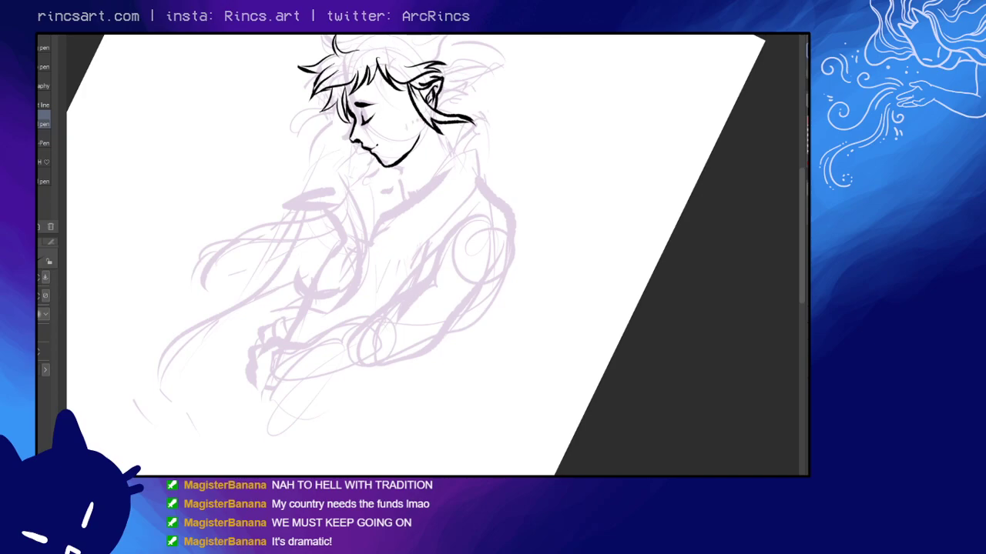
- Ink the top outline of the first figure's hair from the front tuft back over the crown, with an upright tuft
left_click_drag(478, 100, 487, 90)
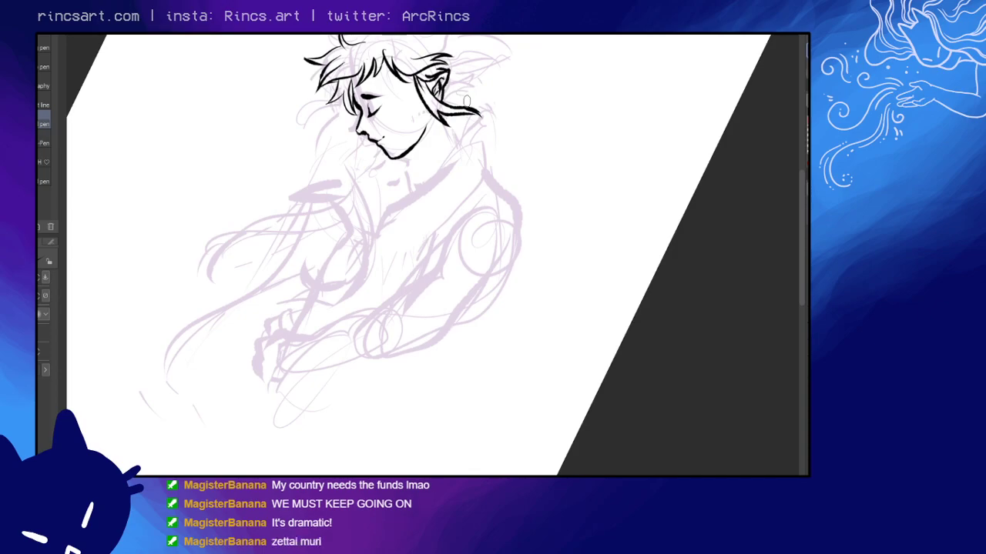
left_click_drag(509, 152, 522, 157)
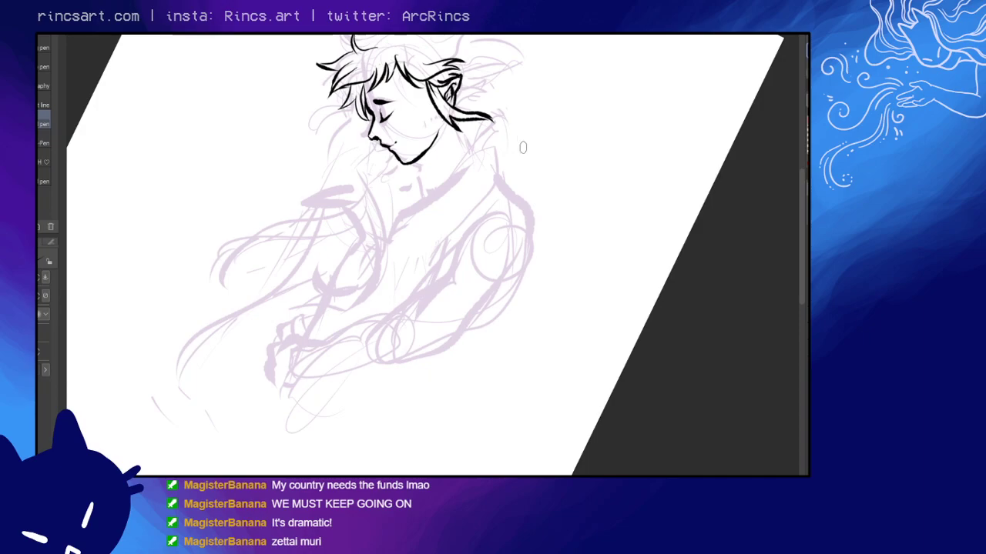
left_click_drag(480, 109, 493, 147)
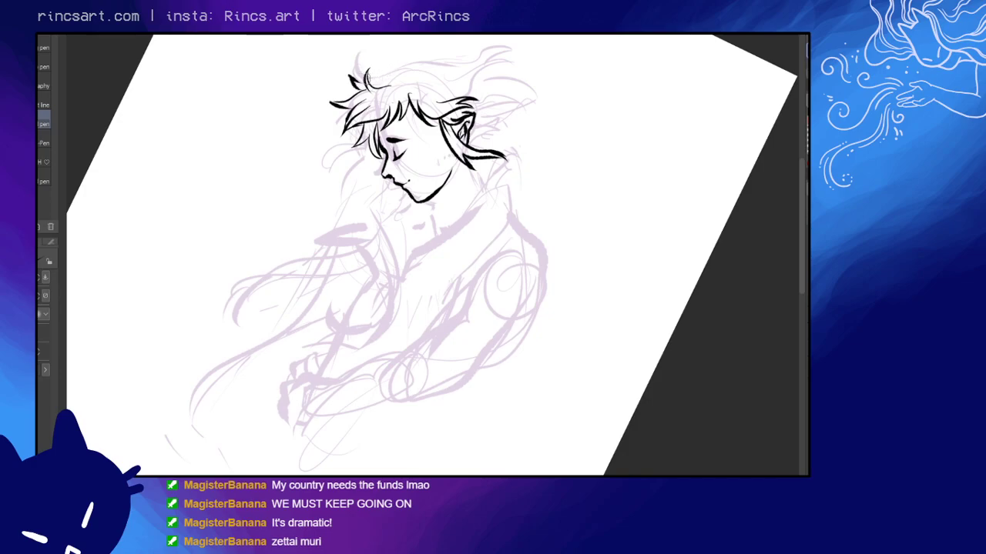
left_click_drag(365, 73, 411, 63)
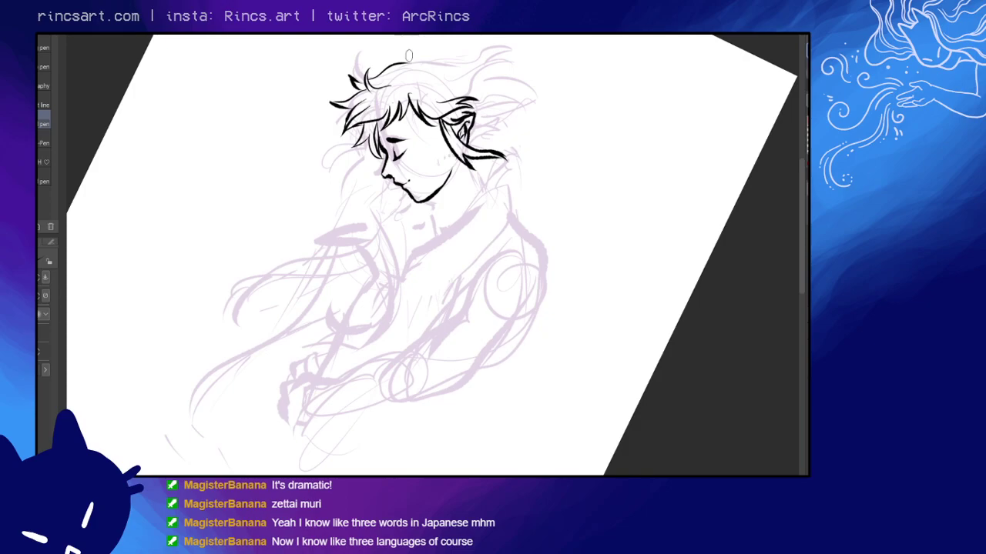
mouse_move(406, 44)
left_mouse_down()
mouse_move(422, 63)
mouse_move(414, 65)
mouse_move(465, 54)
left_mouse_up()
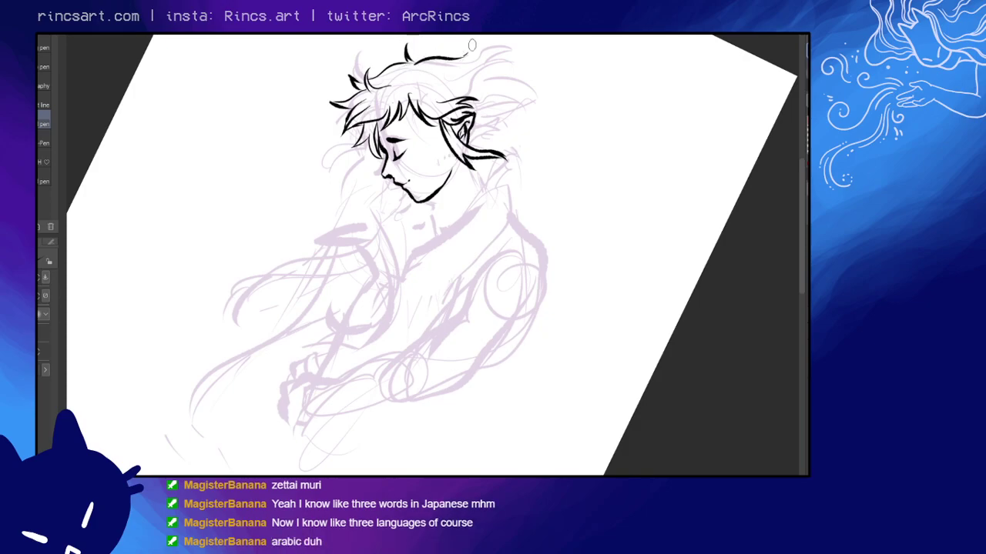
key("ctrl+z")
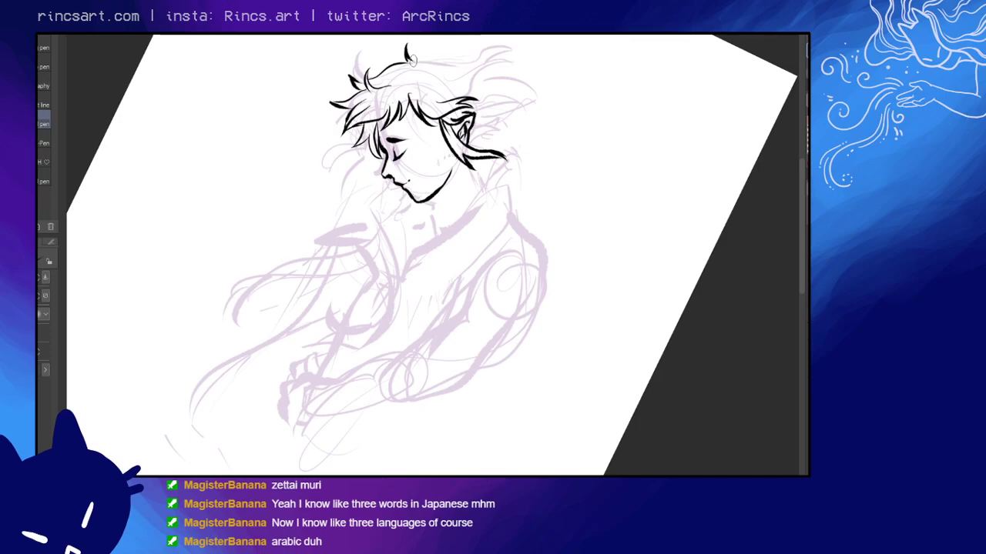
left_click_drag(412, 61, 471, 48)
key("ctrl+z")
mouse_move(415, 62)
left_mouse_down()
mouse_move(472, 58)
mouse_move(460, 68)
mouse_move(473, 58)
left_mouse_up()
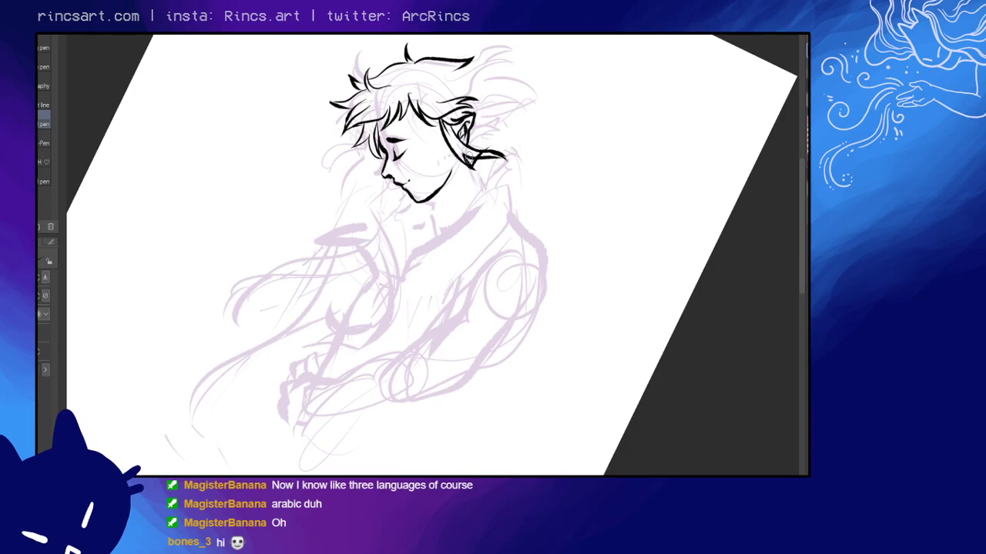
- Ink spiky hair strands at the first figure's nape and upper back of the head
left_click_drag(483, 151, 465, 160)
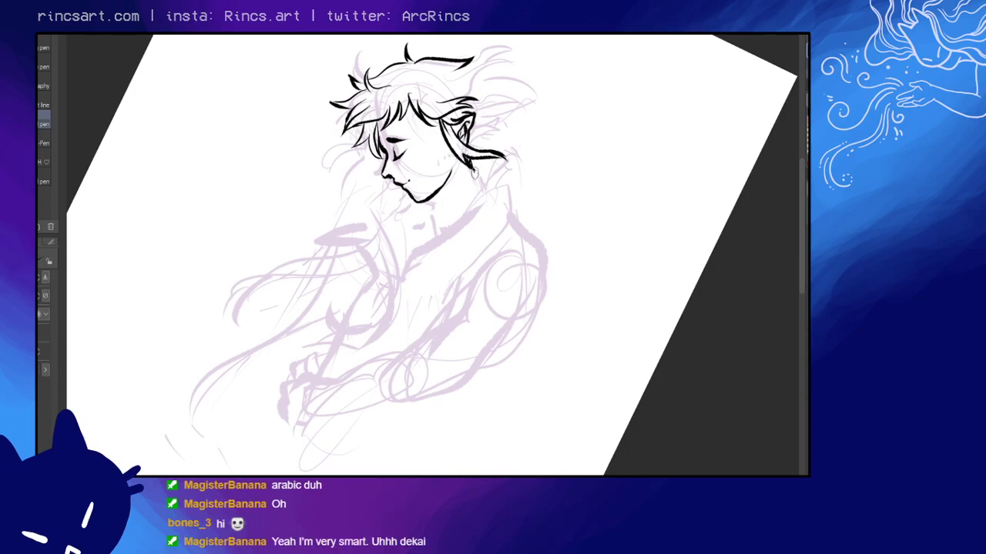
left_click_drag(474, 171, 502, 115)
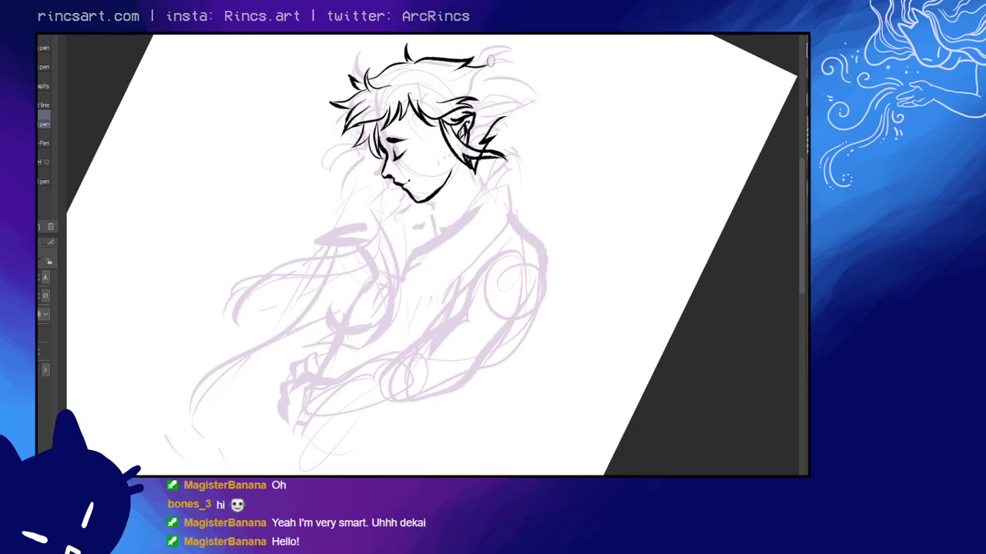
mouse_move(488, 63)
left_mouse_down()
mouse_move(471, 75)
mouse_move(505, 88)
mouse_move(485, 120)
mouse_move(503, 113)
mouse_move(490, 119)
mouse_move(497, 105)
left_mouse_up()
key("ctrl+z")
key("ctrl+z")
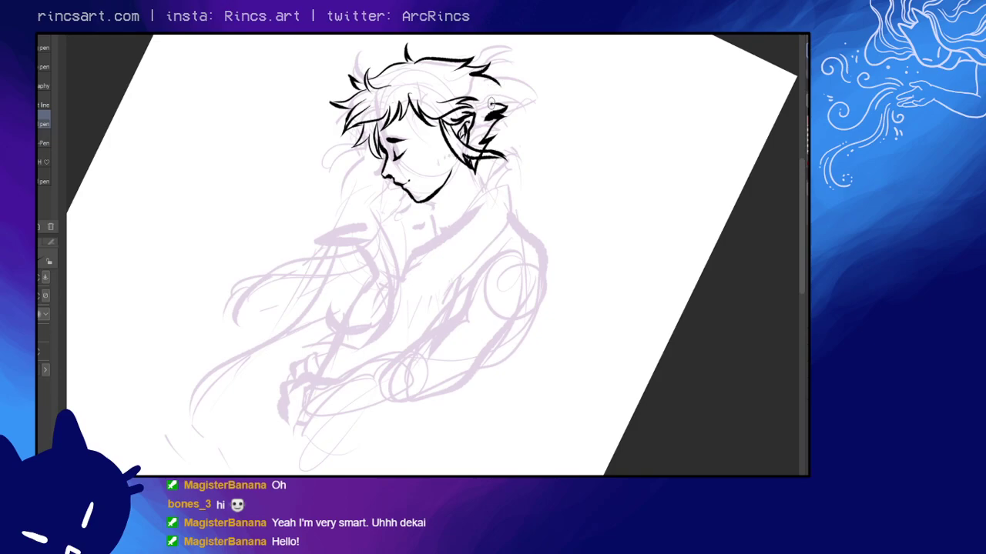
- Close the hair outline at the back of the head and add short detail strands inside the crown
left_click_drag(491, 103, 505, 99)
key("ctrl+z")
mouse_move(414, 79)
left_mouse_down()
mouse_move(445, 87)
mouse_move(433, 76)
left_mouse_up()
key("ctrl+z")
key("ctrl+z")
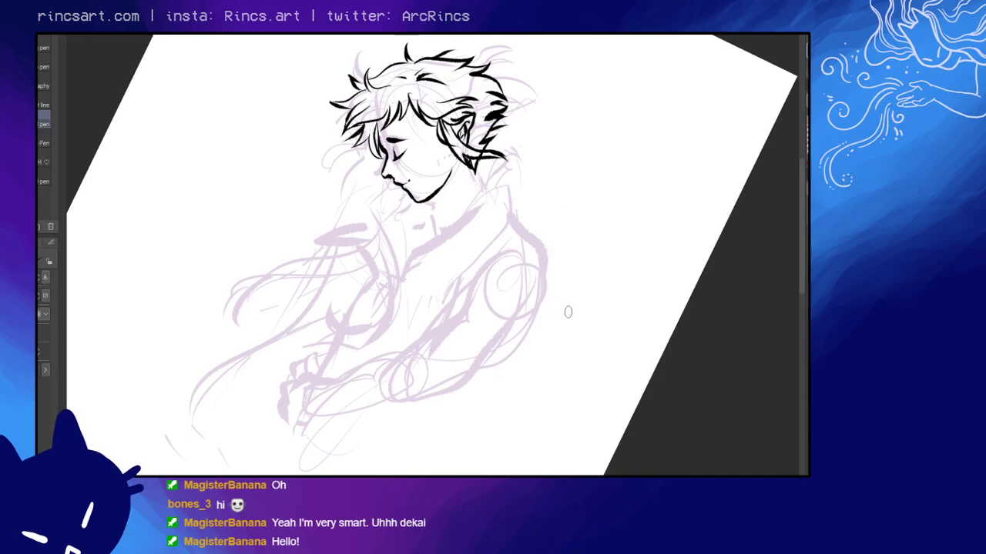
key("e")
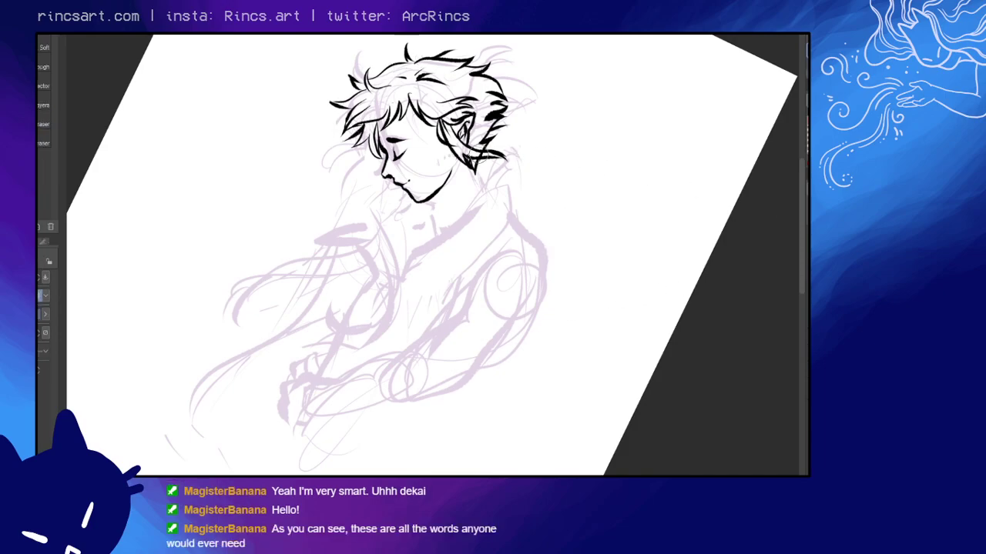
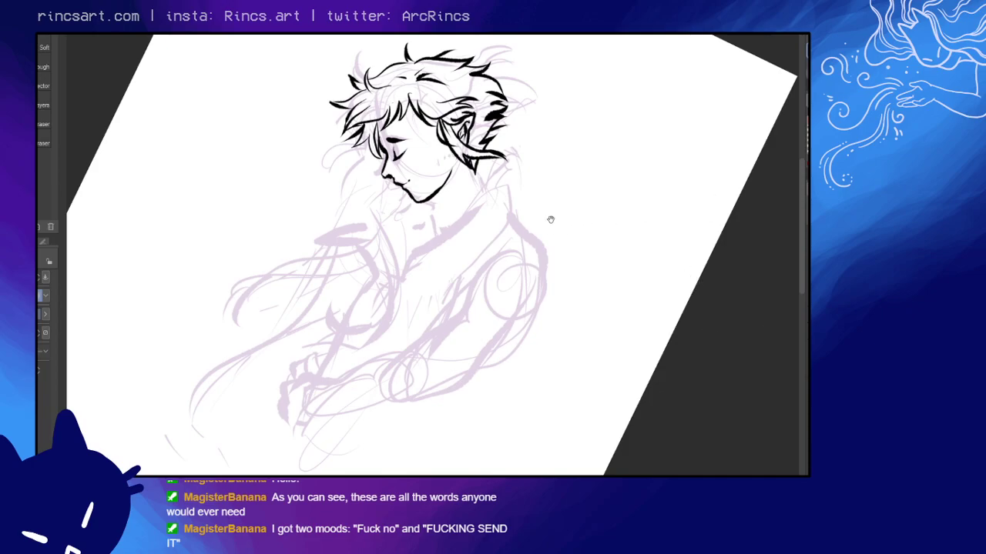
left_click_drag(550, 218, 566, 223)
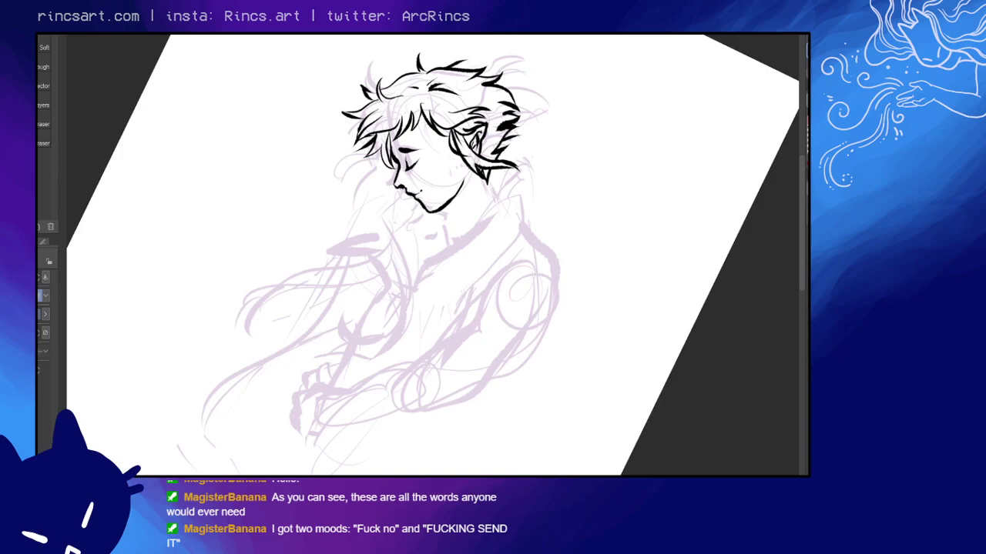
key("ctrl+z")
key("ctrl+y")
key("ctrl+z")
key("ctrl+y")
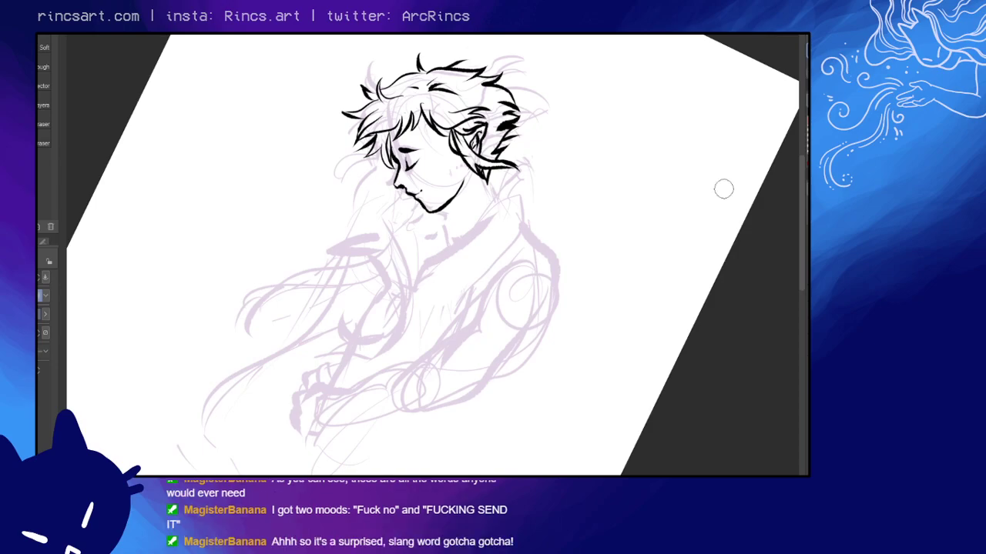
- Ink the second figure's nose tip just below the first figure's chin, undoing and redrawing the small curve
left_click(477, 213)
left_click(478, 213)
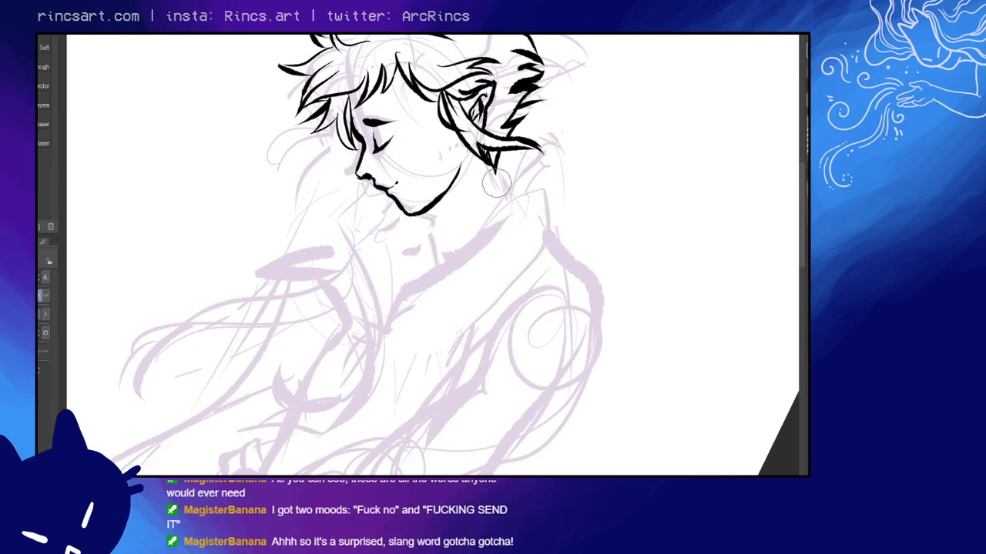
key("p")
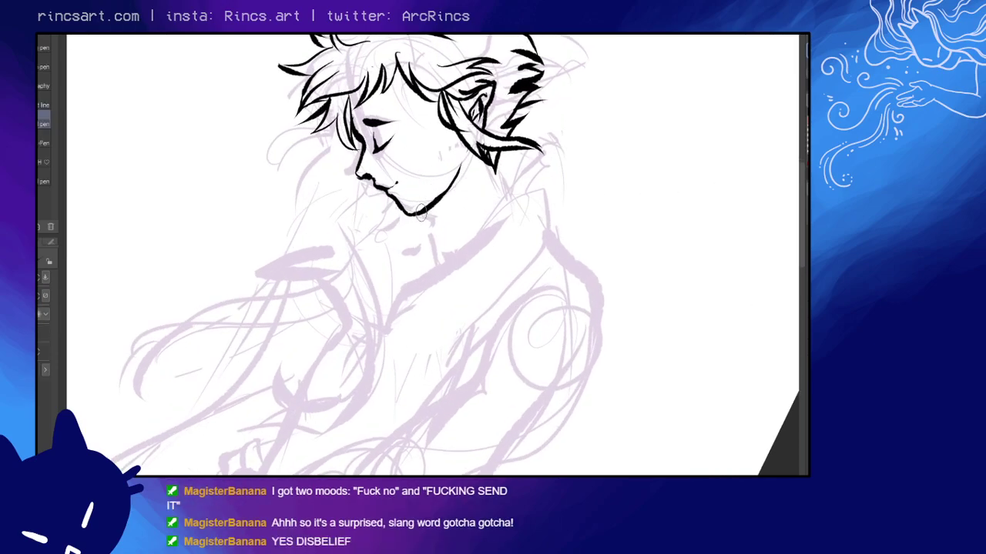
mouse_move(415, 213)
left_mouse_down()
mouse_move(437, 220)
mouse_move(433, 229)
left_mouse_up()
key("ctrl+z")
left_click_drag(428, 215, 432, 230)
key("ctrl+z")
left_click_drag(428, 218, 429, 231)
key("ctrl+z")
- Ink the second figure's forehead and the front of the face down from the nose, undoing unsatisfactory strokes
mouse_move(388, 182)
left_mouse_down()
mouse_move(415, 216)
mouse_move(428, 218)
mouse_move(426, 233)
mouse_move(435, 203)
mouse_move(436, 233)
mouse_move(426, 233)
mouse_move(429, 272)
mouse_move(429, 261)
mouse_move(421, 282)
mouse_move(384, 293)
left_mouse_up()
key("ctrl+z")
key("ctrl+z")
key("ctrl+z")
mouse_move(424, 228)
left_mouse_down()
mouse_move(429, 281)
mouse_move(377, 301)
left_mouse_up()
key("ctrl+z")
key("ctrl+z")
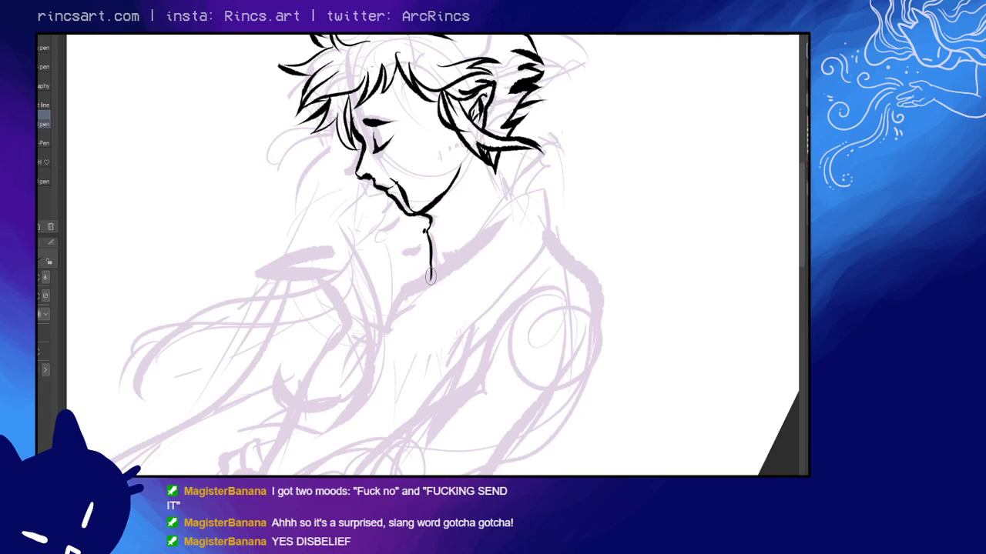
- Ink the second figure's rounded chin and the jawline curving back toward the neck, redrawing it once
mouse_move(430, 270)
left_mouse_down()
mouse_move(422, 287)
mouse_move(378, 295)
left_mouse_up()
key("ctrl+z")
mouse_move(430, 269)
left_mouse_down()
mouse_move(425, 286)
mouse_move(366, 294)
left_mouse_up()
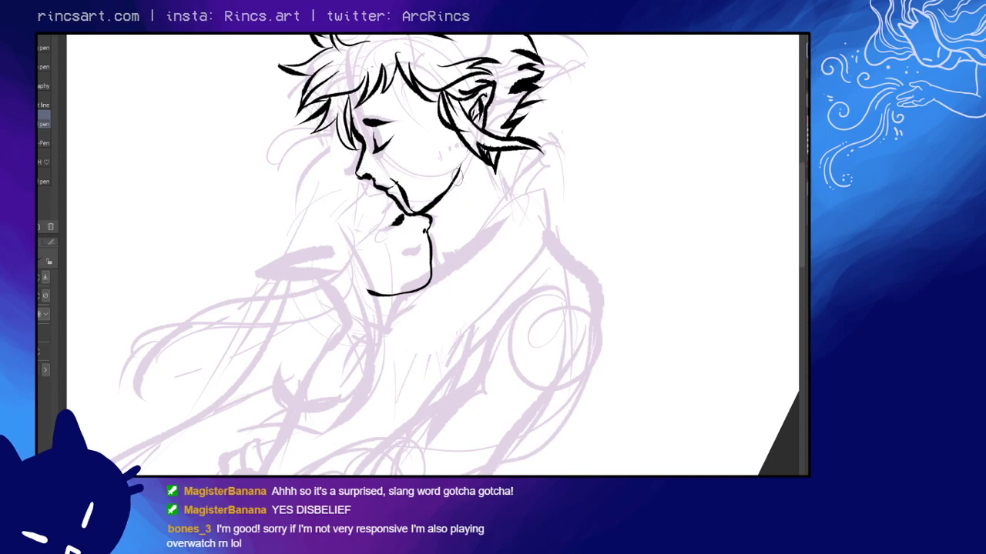
- Ink short strokes around the second figure's eye and brow below the first figure's mouth, undoing one of them
left_click_drag(400, 218, 385, 230)
left_click_drag(379, 235, 387, 232)
key("ctrl+z")
left_click_drag(384, 211, 392, 196)
- Switch to the many-armed character drawing in Photoshop and compare the face with thick black eyebrows and with thin ones
key("alt+Tab")
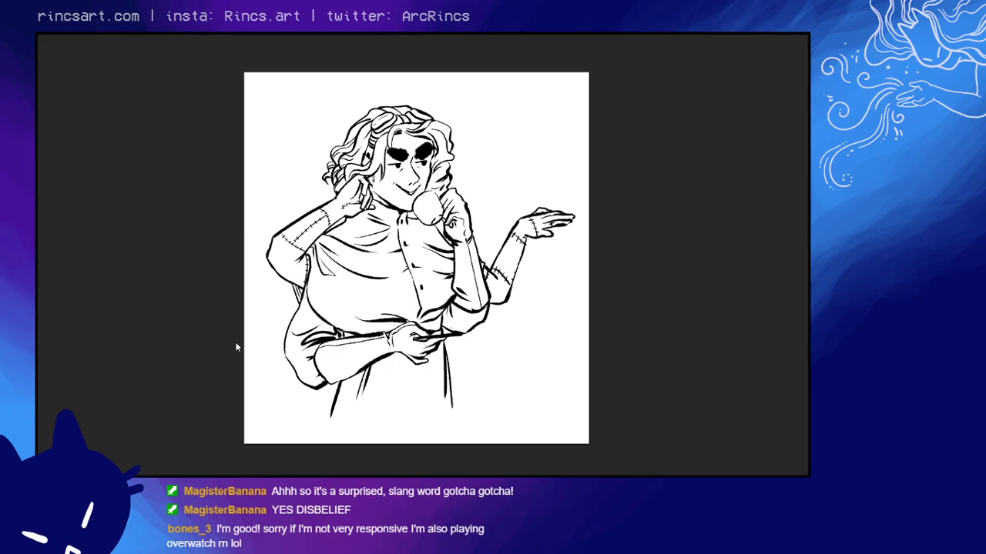
key("Tab")
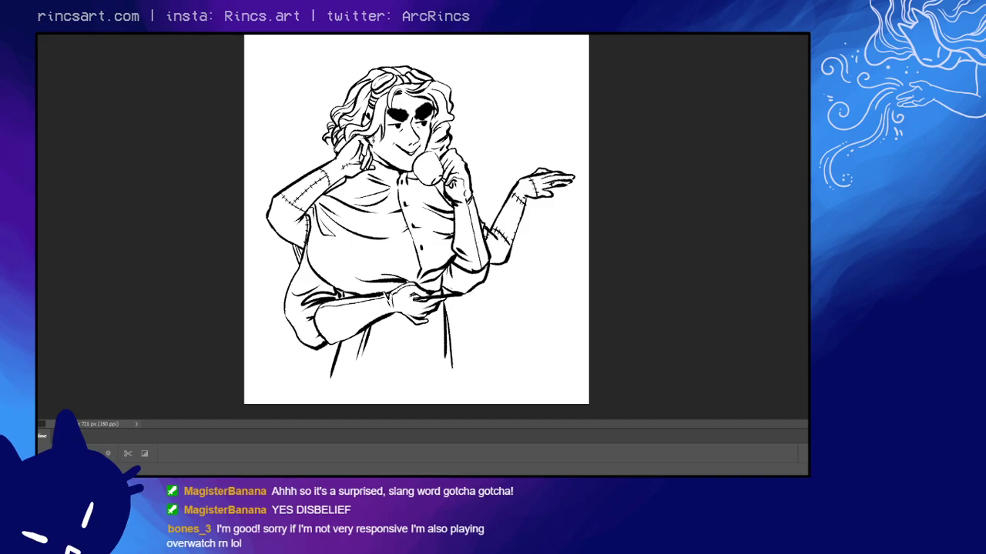
key("ctrl+z")
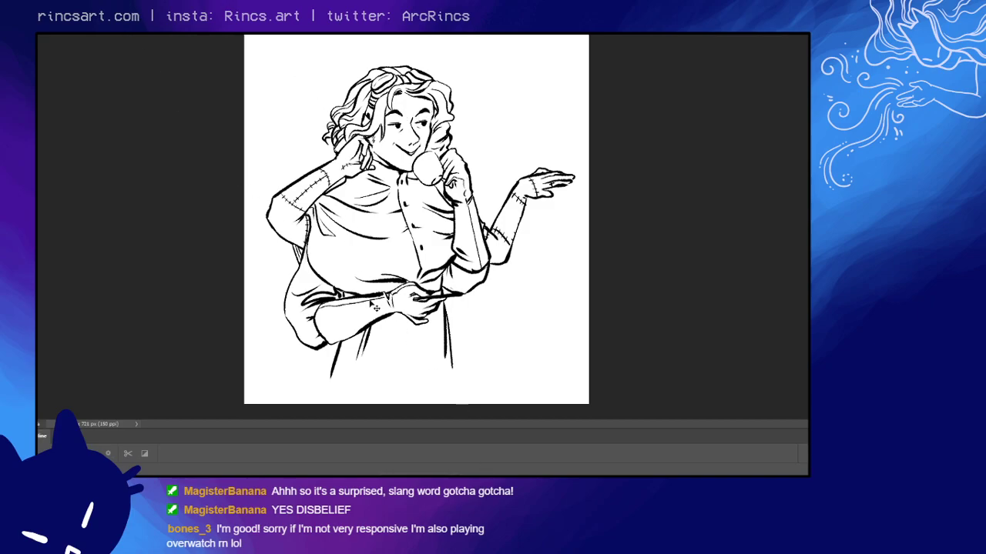
key("ctrl+a")
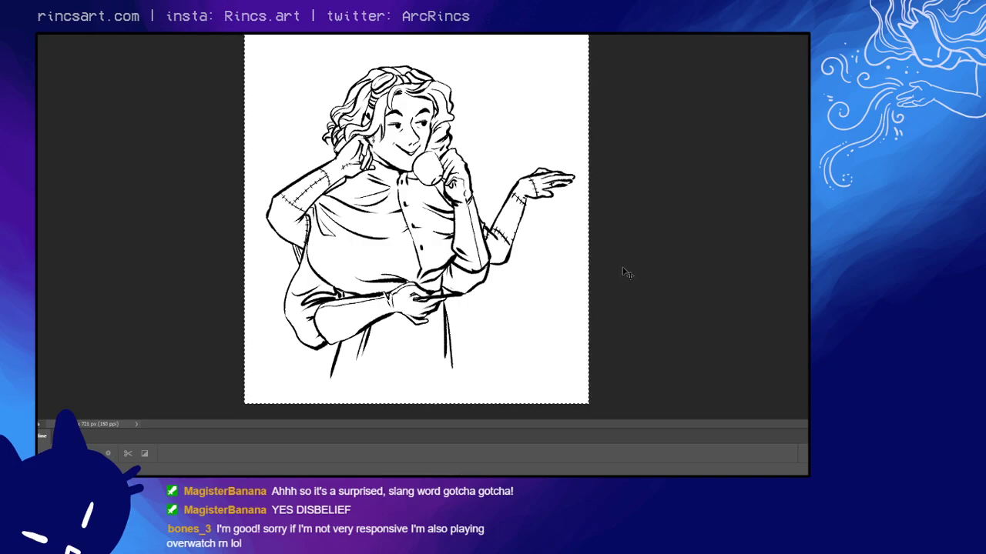
key("ctrl+z")
key("ctrl+z")
key("ctrl+shift+z")
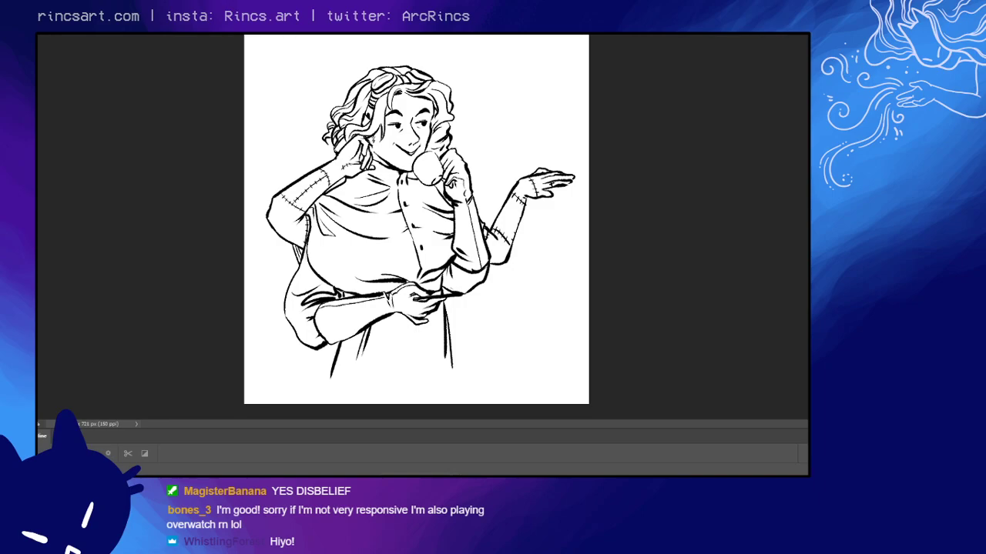
key("ctrl+z")
key("ctrl+shift+z")
key("ctrl+z")
key("ctrl+shift+z")
key("ctrl+z")
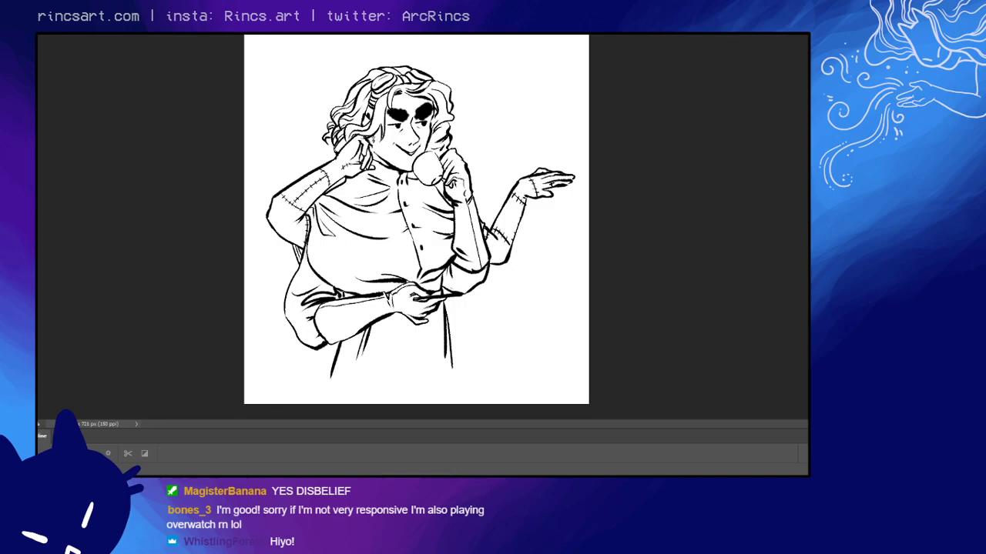
key("ctrl+shift+z")
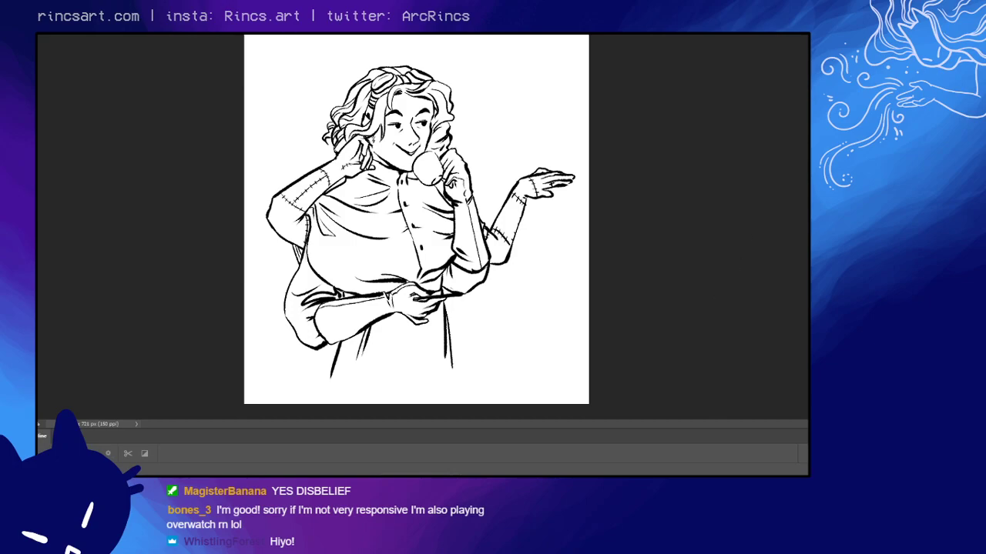
- Create a video timeline for the many-armed character drawing
left_click(479, 471)
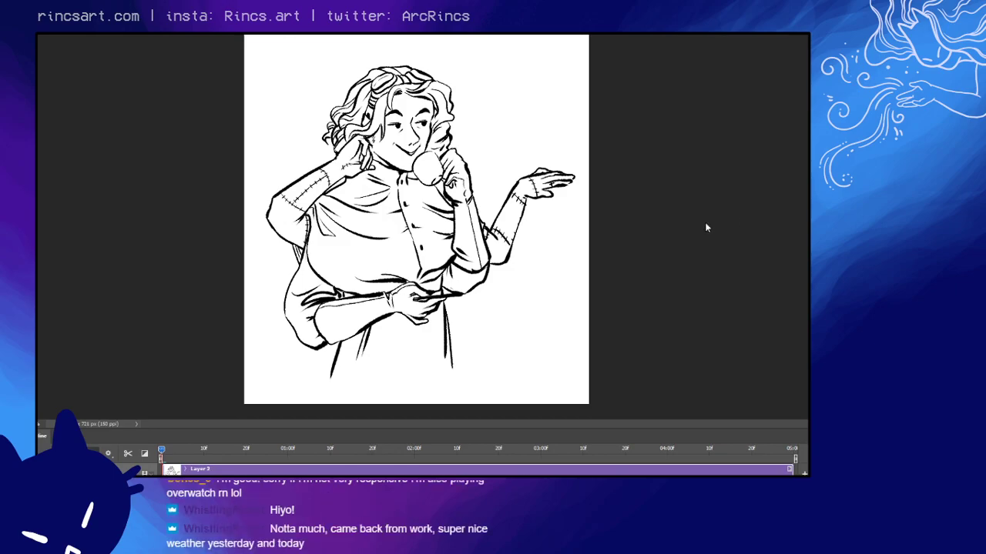
key("Tab")
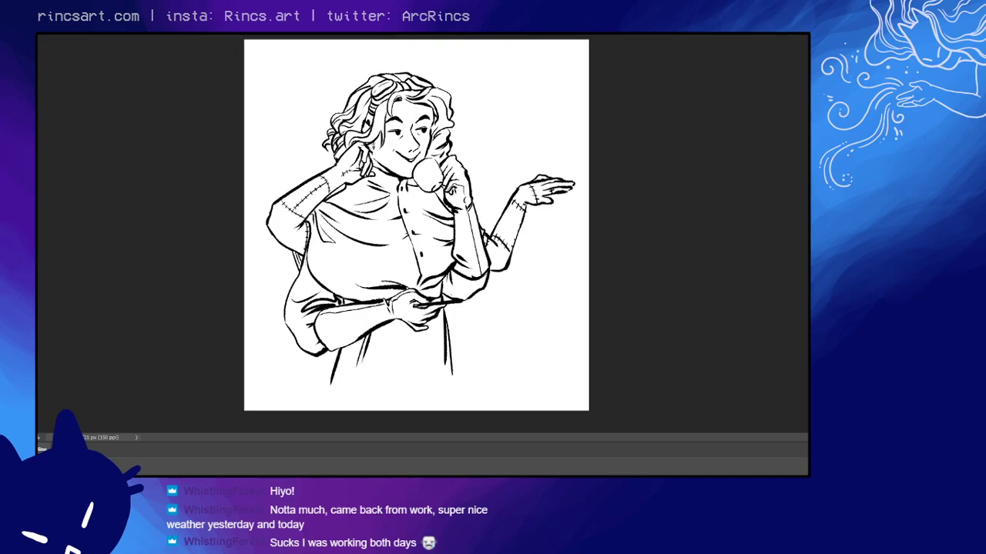
- Flip repeatedly between the thick-eyebrow and thin-eyebrow versions to examine how the character's expression alternates
key("ctrl+z")
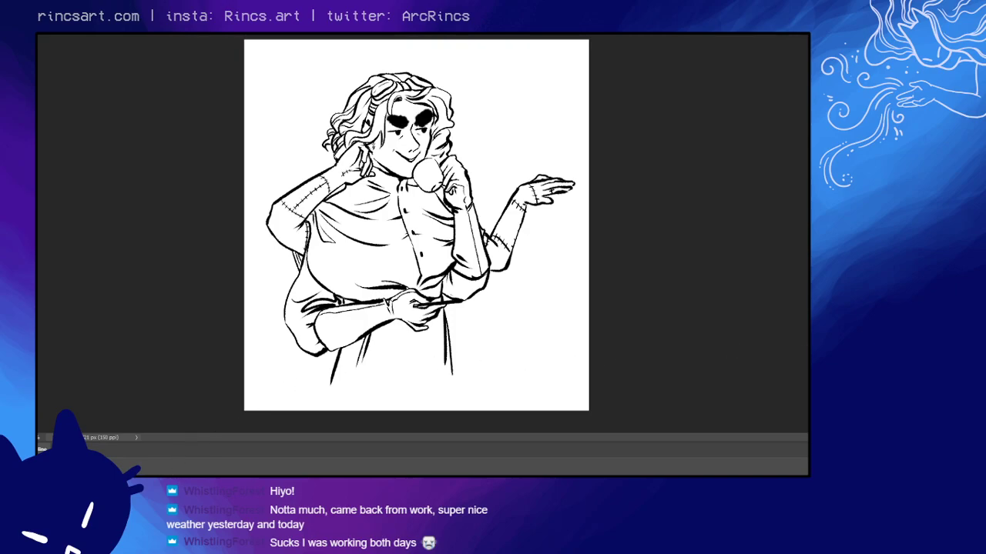
key("ctrl+shift+z")
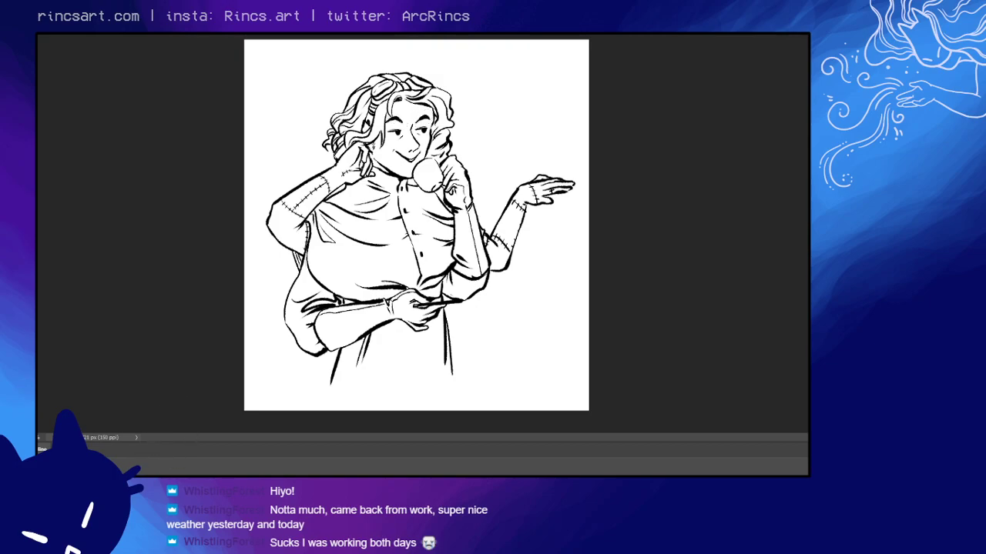
key("ctrl+z")
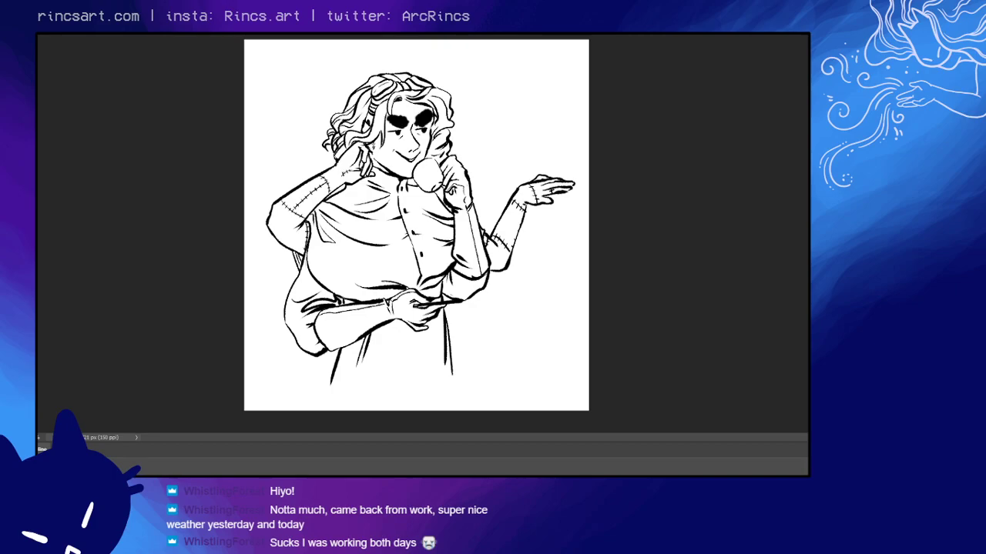
key("ctrl+z")
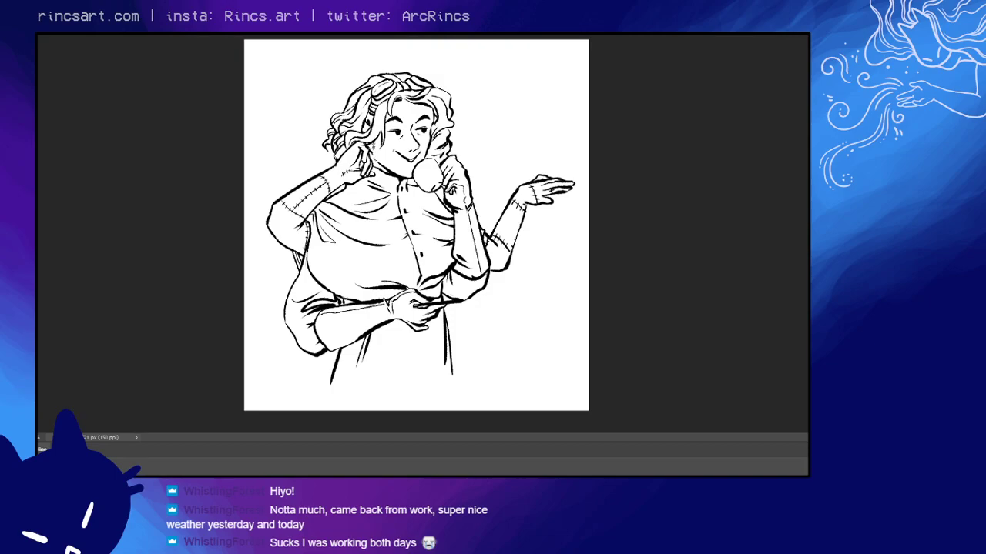
key("ctrl+shift+z")
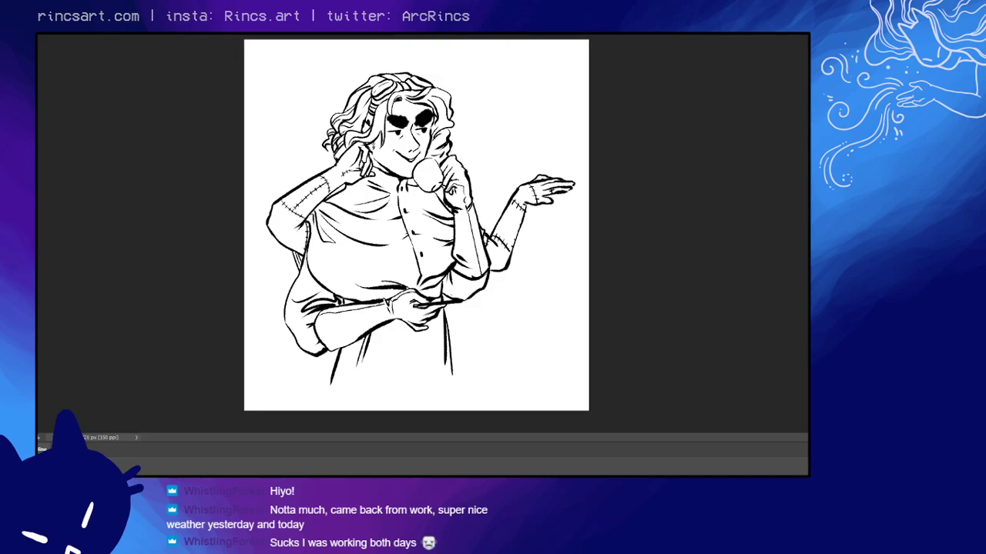
key("ctrl+z")
key("ctrl+shift+z")
key("ctrl+z")
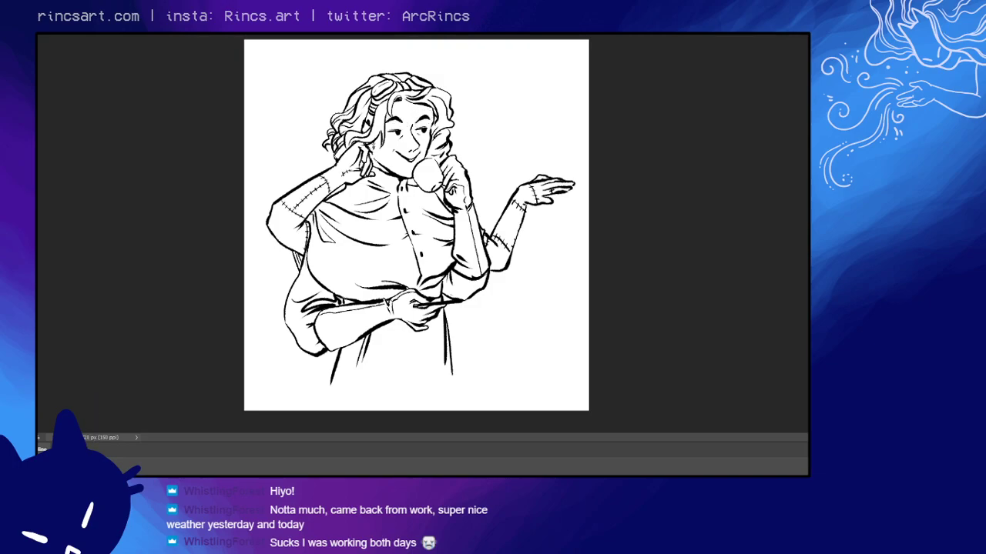
key("ctrl+shift+z")
key("ctrl+z")
key("ctrl+shift+z")
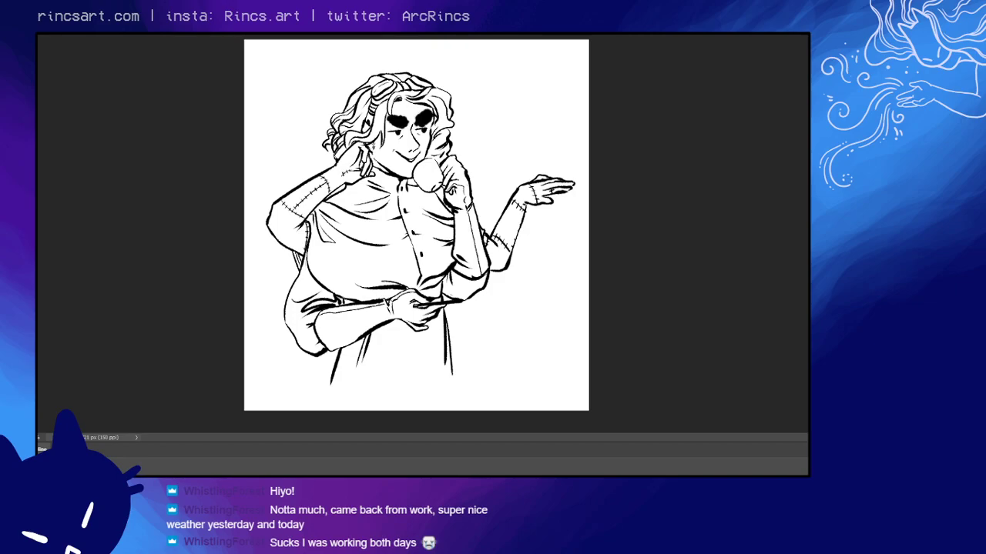
key("ctrl+z")
key("ctrl+shift+z")
key("ctrl+z")
key("ctrl+shift+z")
key("ctrl+z")
key("ctrl+shift+z")
key("ctrl+z")
key("ctrl+shift+z")
key("ctrl+z")
key("ctrl+shift+z")
key("ctrl+z")
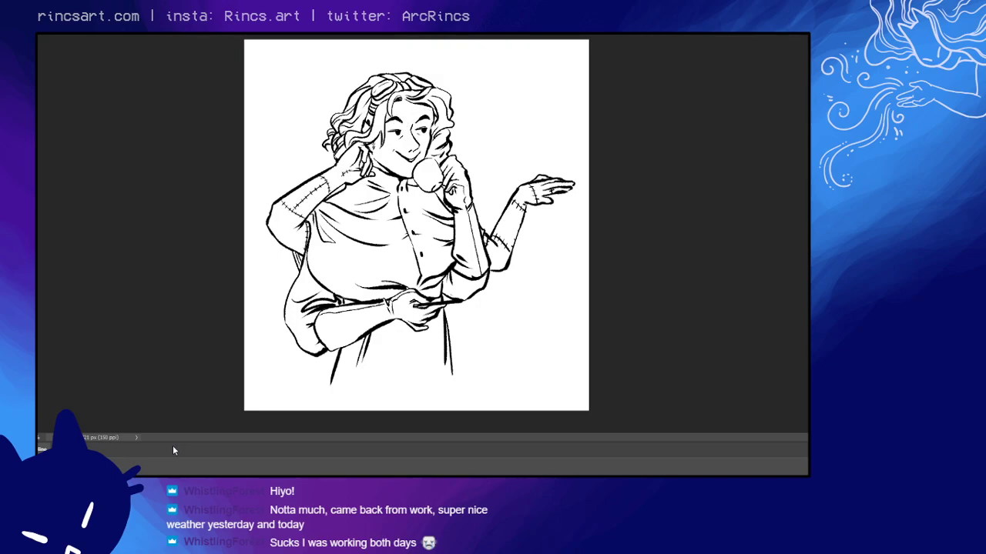
key("ctrl+shift+z")
key("ctrl+z")
key("ctrl+shift+z")
key("ctrl+z")
key("ctrl+shift+z")
key("ctrl+z")
key("ctrl+shift+z")
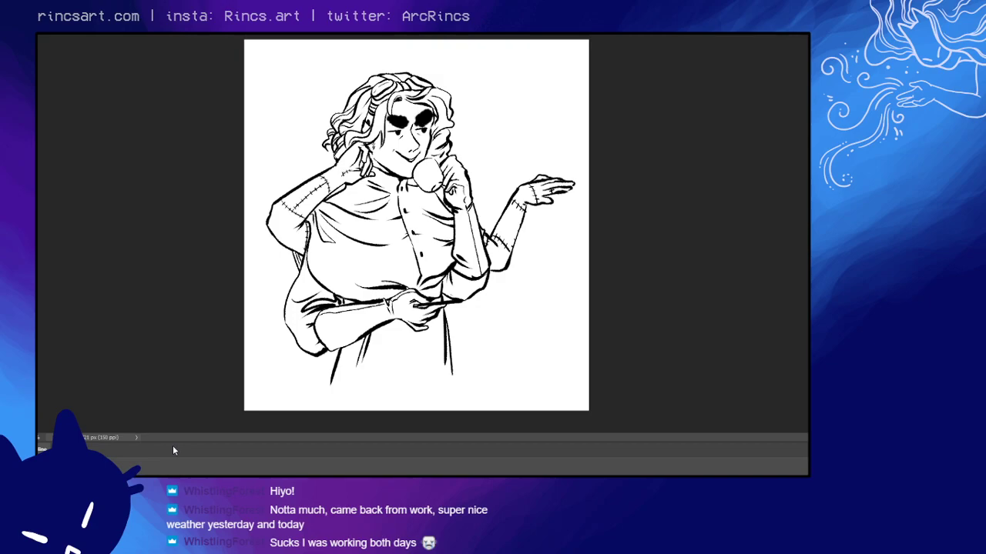
key("ctrl+z")
key("ctrl+shift+z")
key("ctrl+z")
key("ctrl+shift+z")
key("ctrl+z")
key("ctrl+shift+z")
key("ctrl+z")
key("ctrl+shift+z")
key("ctrl+z")
key("ctrl+shift+z")
key("ctrl+z")
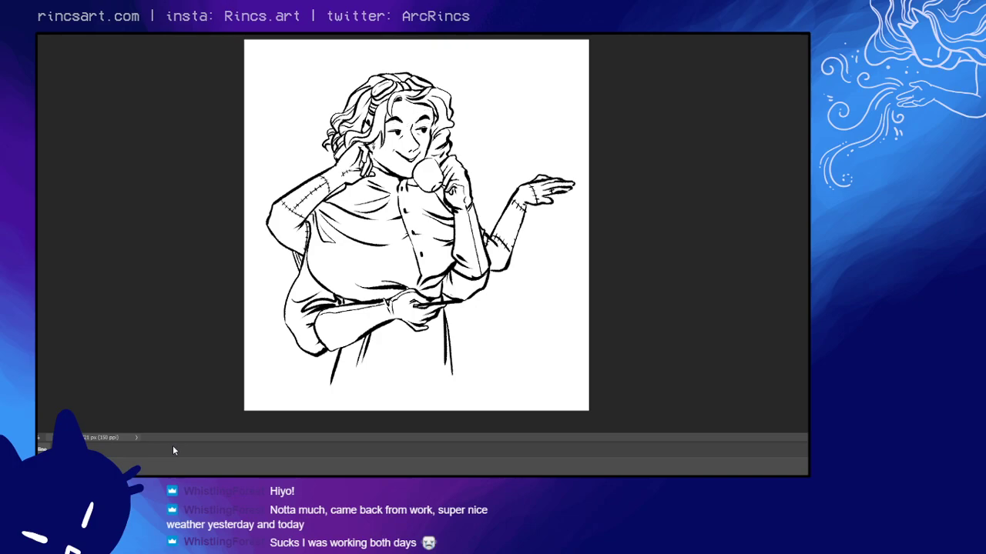
key("ctrl+shift+z")
key("ctrl+z")
key("ctrl+shift+z")
key("ctrl+z")
key("ctrl+shift+z")
key("ctrl+z")
key("ctrl+shift+z")
key("ctrl+z")
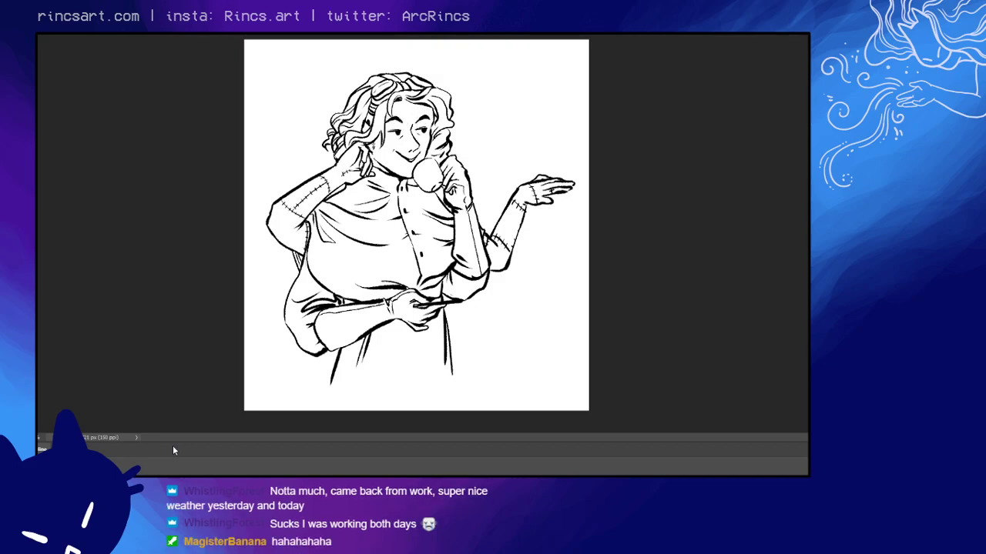
key("ctrl+shift+z")
key("ctrl+z")
key("ctrl+shift+z")
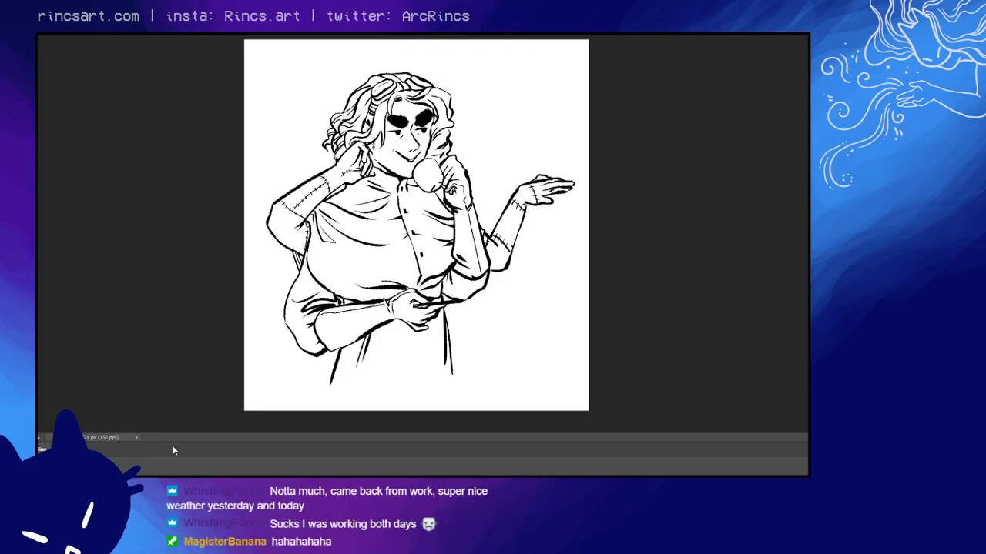
key("ctrl+z")
key("ctrl+shift+z")
key("ctrl+z")
key("ctrl+shift+z")
key("ctrl+z")
key("ctrl+shift+z")
key("ctrl+z")
key("ctrl+shift+z")
key("ctrl+z")
key("ctrl+shift+z")
key("ctrl+z")
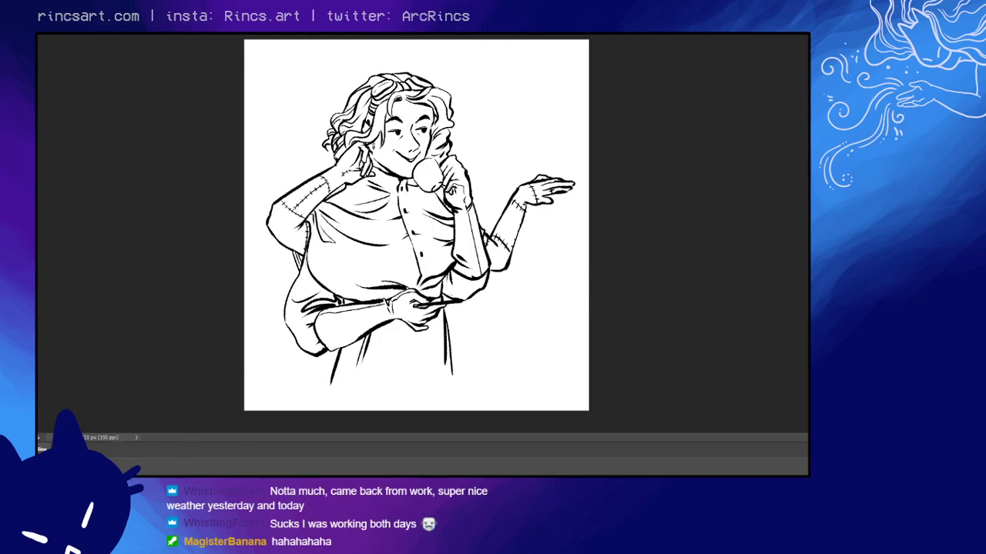
key("ctrl+shift+z")
key("ctrl+z")
key("ctrl+shift+z")
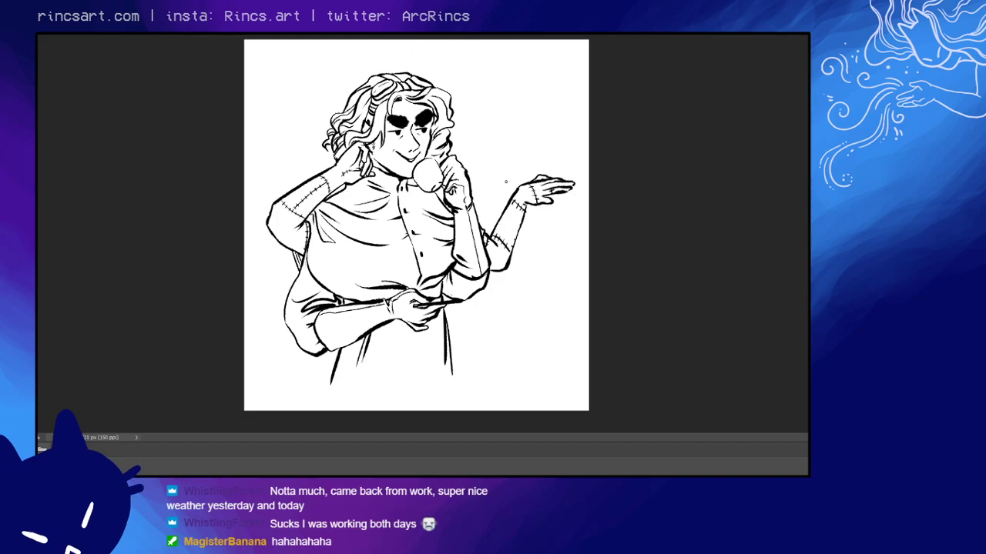
- Lasso the outstretched forearm and hand of the many-armed character and try rotating them slightly clockwise
left_click_drag(488, 219, 496, 236)
mouse_move(499, 281)
left_mouse_down()
mouse_move(539, 245)
mouse_move(513, 159)
mouse_move(497, 283)
left_mouse_up()
key("ctrl+t")
mouse_move(600, 184)
left_mouse_down()
mouse_move(607, 193)
mouse_move(573, 211)
left_mouse_up()
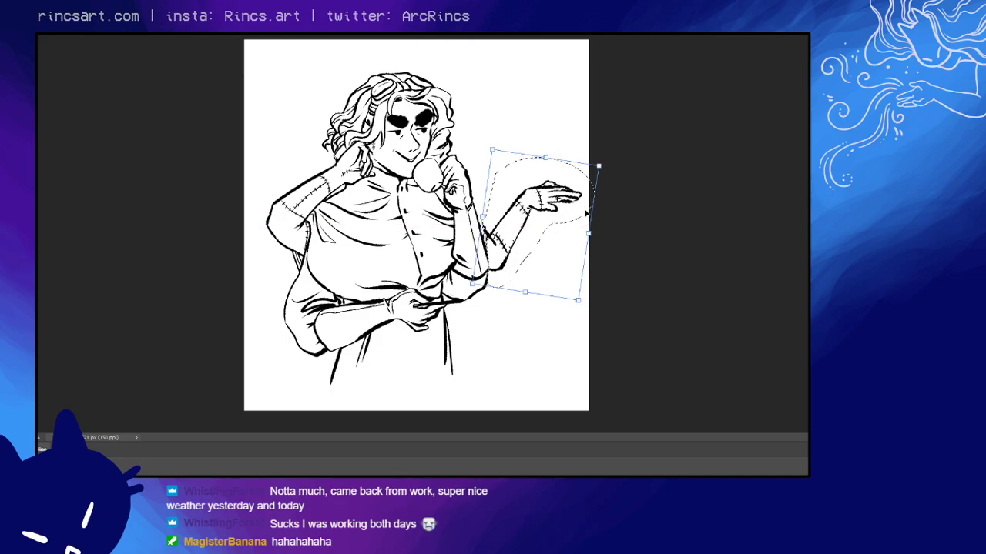
key("Return")
- Cut the outstretched arm out of the drawing and paste it back beside the bent elbow
key("Delete")
key("ctrl+d")
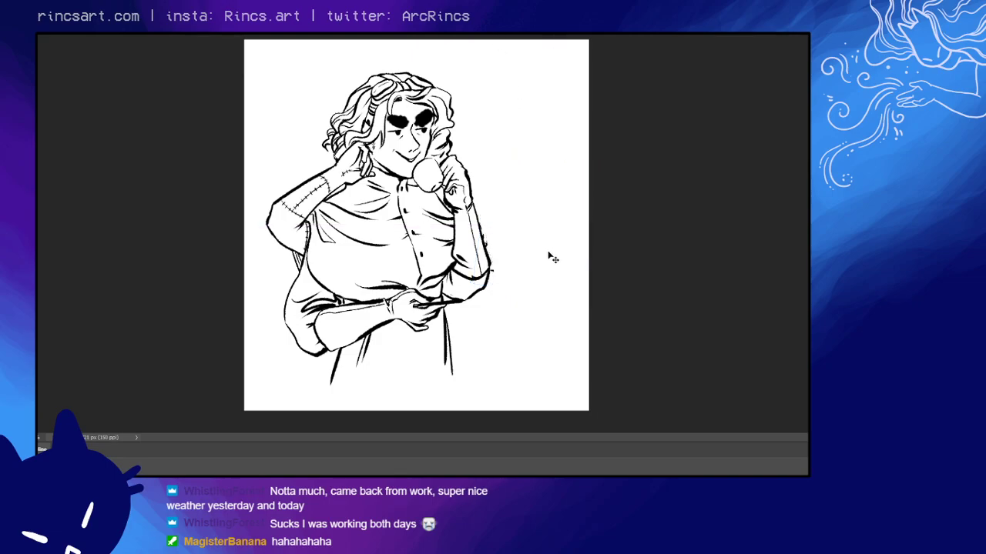
key("b")
key("ctrl+z")
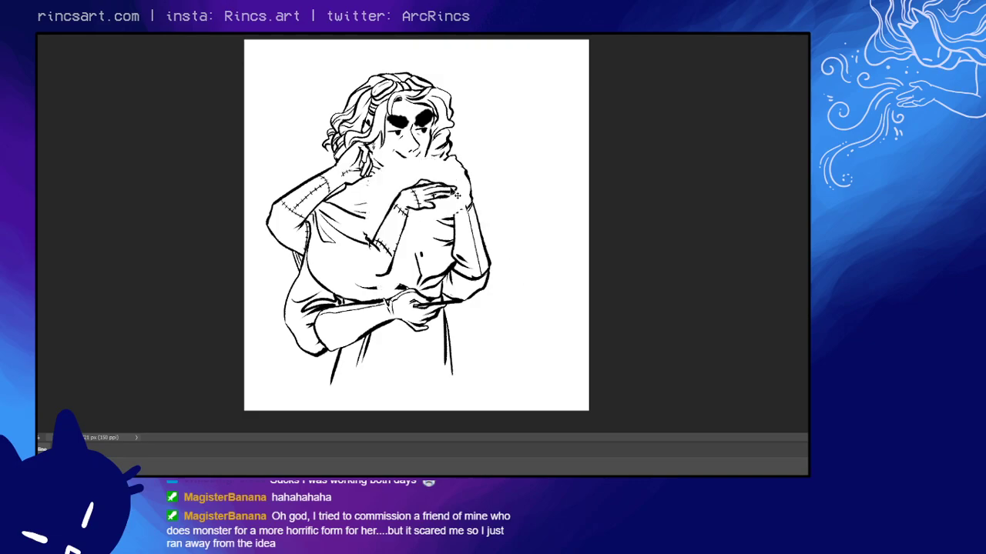
left_click_drag(450, 193, 572, 191)
key("ctrl+r")
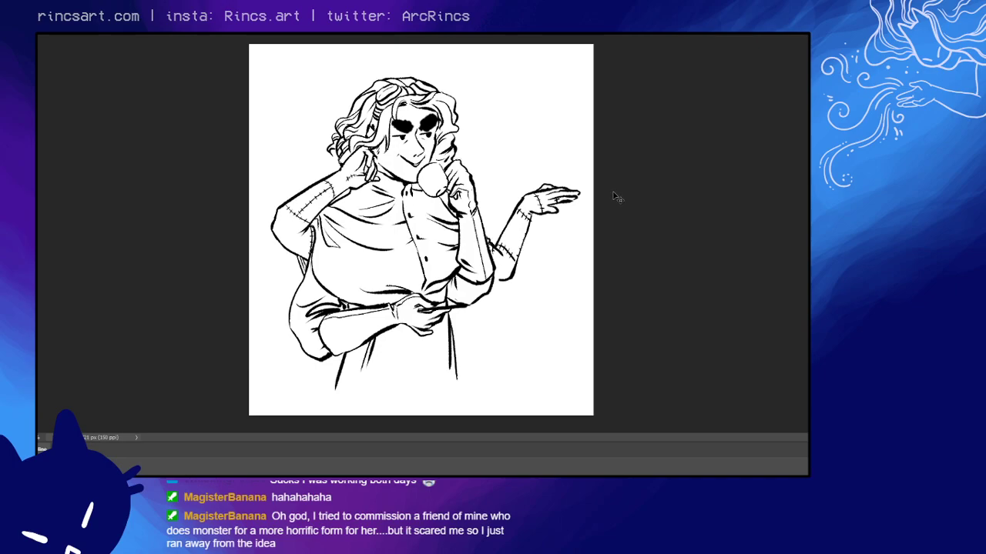
- Rotate the pasted outstretched arm slightly clockwise and shift it a little down and toward the body
key("ctrl+t")
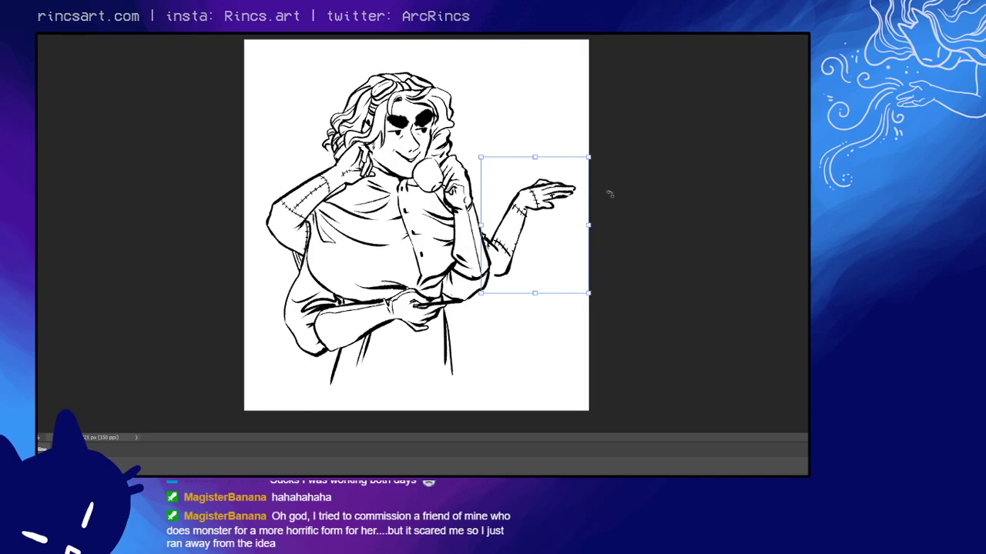
left_click_drag(603, 150, 612, 158)
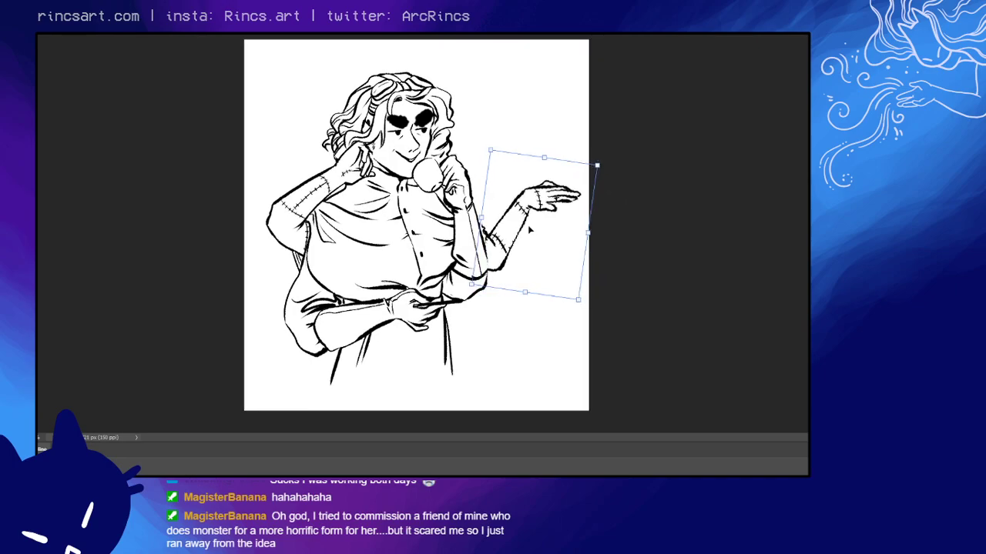
left_click_drag(529, 229, 522, 240)
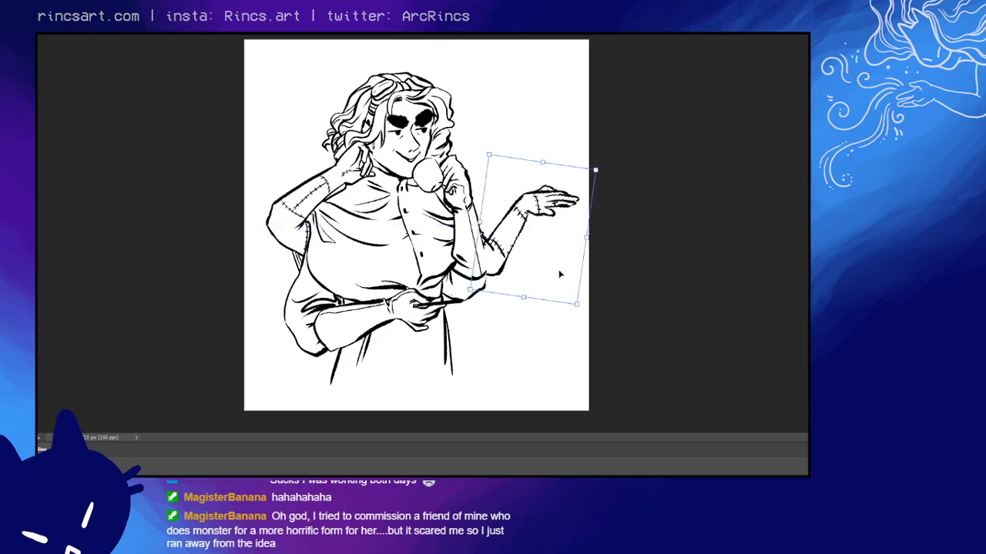
key("Return")
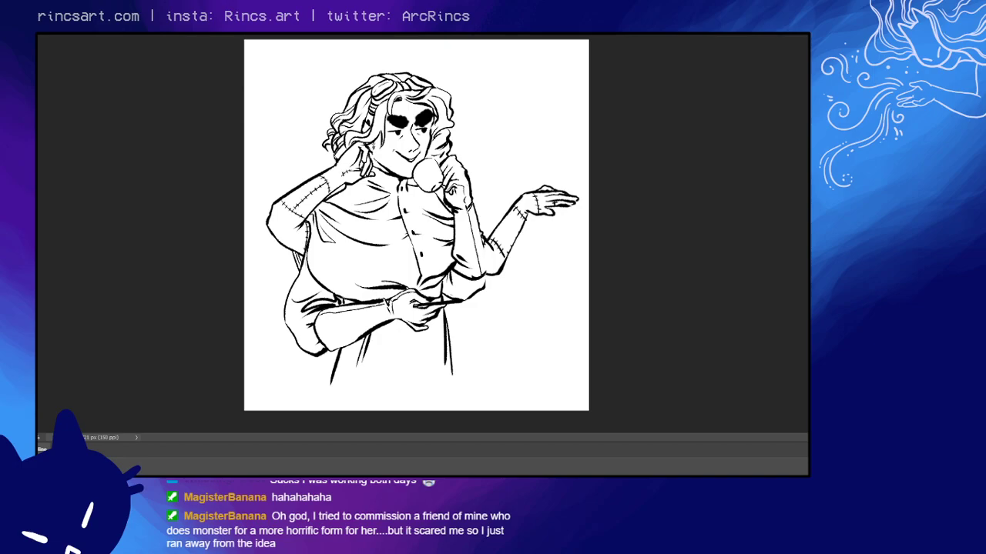
- Fade the pasted arm to 50% opacity, erase its overlap along the front sleeve, and restore 100% opacity
key("5")
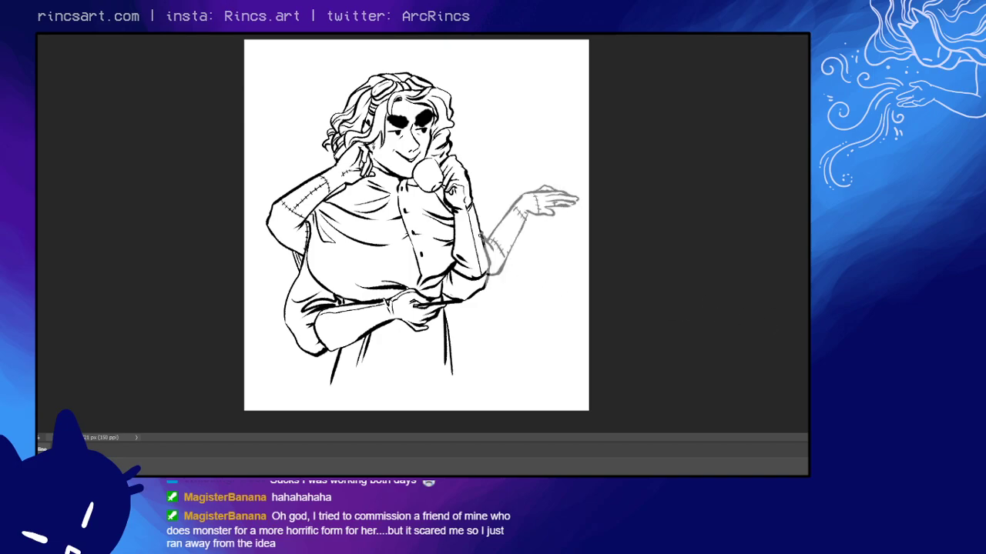
left_click_drag(480, 235, 489, 283)
left_click_drag(484, 280, 487, 290)
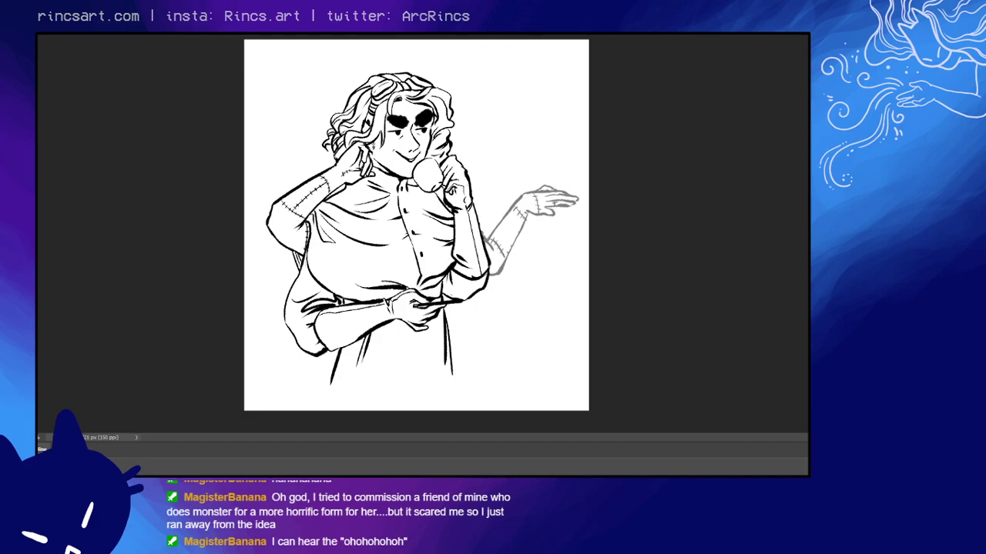
key("0")
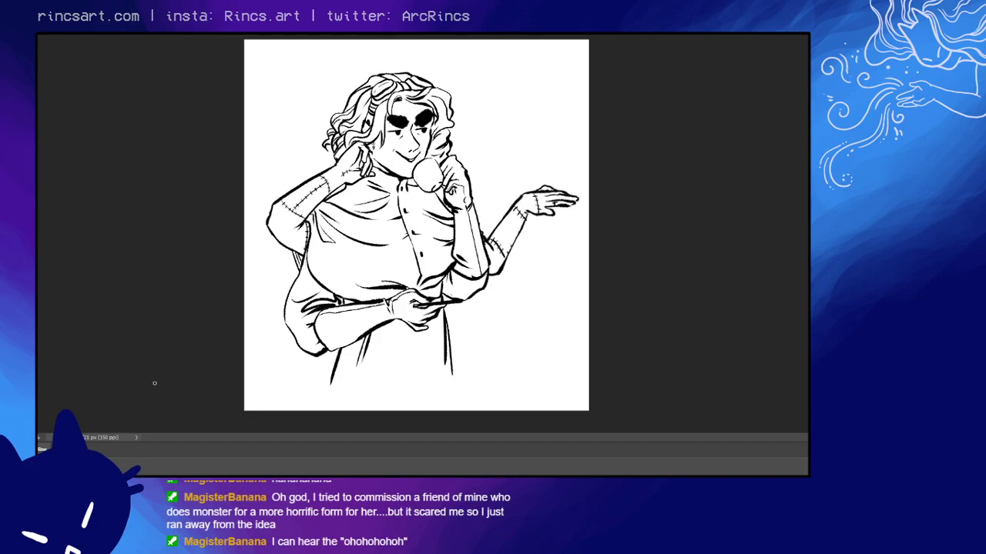
- Flip between the original drawing and the version with thick eyebrows and a lowered hand to compare the poses
key("ctrl+z")
key("ctrl+shift+z")
key("ctrl+z")
key("ctrl+shift+z")
key("ctrl+z")
key("ctrl+shift+z")
key("ctrl+z")
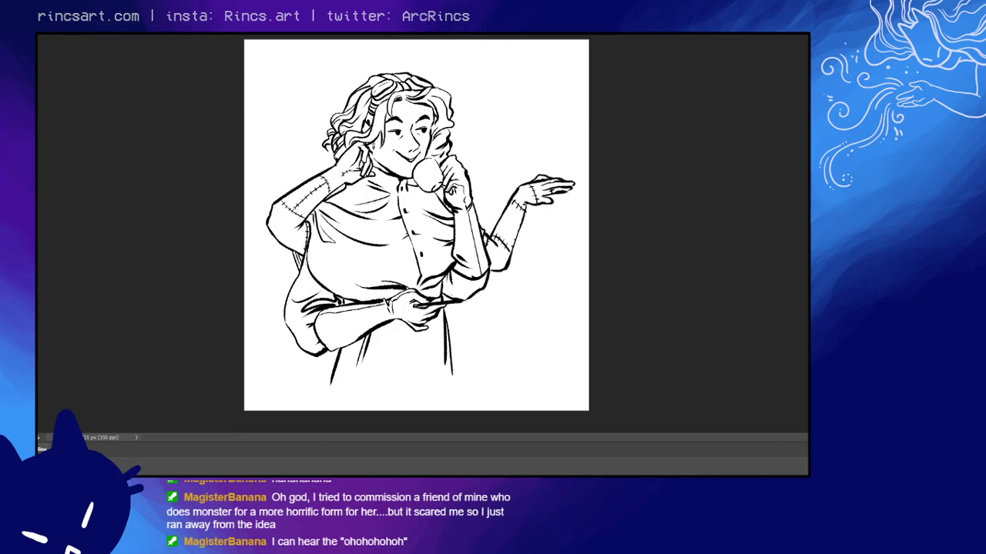
- Toggle the eyebrow and outstretched-arm edits repeatedly to judge the alternating poses, ending on the edited version, and close the drawing
key("ctrl+shift+z")
key("ctrl+z")
key("ctrl+shift+z")
key("ctrl+z")
key("ctrl+shift+z")
key("ctrl+z")
key("ctrl+shift+z")
key("ctrl+z")
key("ctrl+shift+z")
key("ctrl+z")
key("ctrl+shift+z")
key("ctrl+z")
key("ctrl+shift+z")
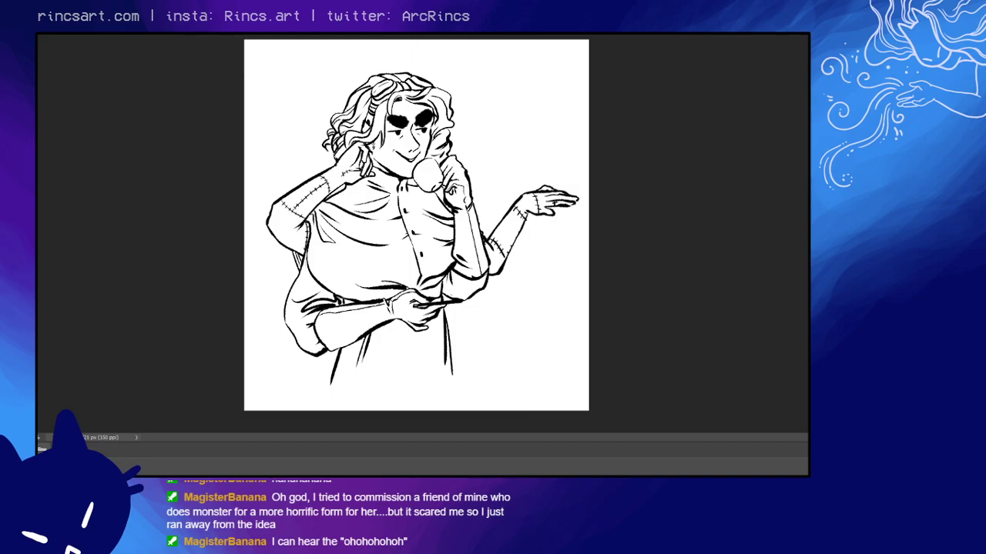
key("ctrl+z")
key("ctrl+shift+z")
key("ctrl+z")
key("ctrl+shift+z")
key("ctrl+z")
key("ctrl+shift+z")
key("ctrl+z")
key("ctrl+shift+z")
key("ctrl+z")
key("ctrl+shift+z")
key("ctrl+z")
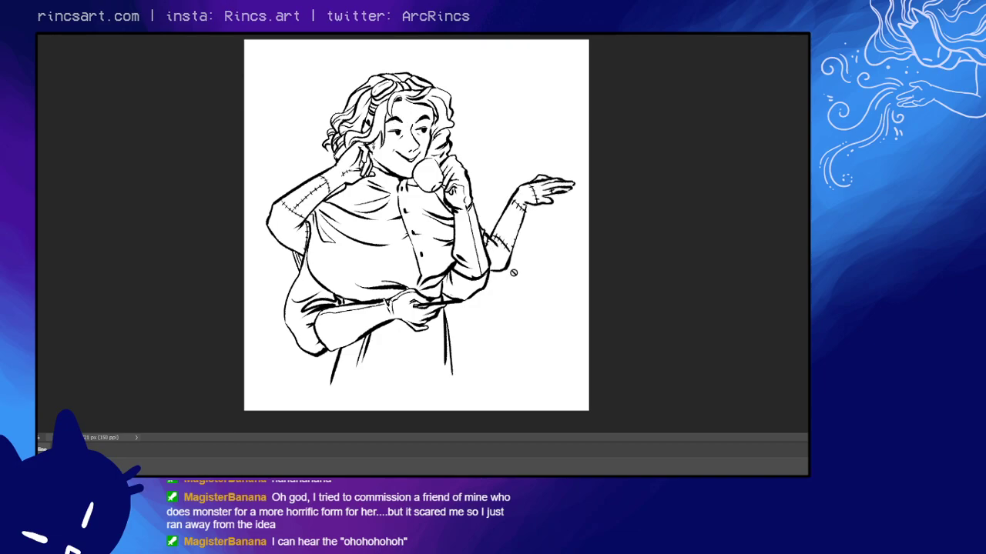
key("ctrl+shift+z")
key("ctrl+z")
key("ctrl+shift+z")
key("ctrl+z")
key("ctrl+shift+z")
key("ctrl+z")
key("ctrl+shift+z")
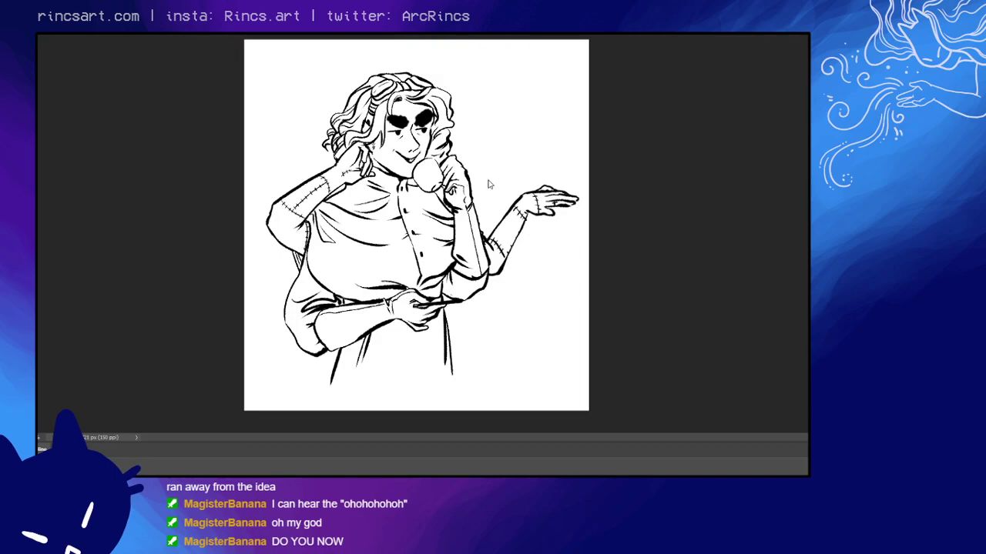
key("ctrl+w")
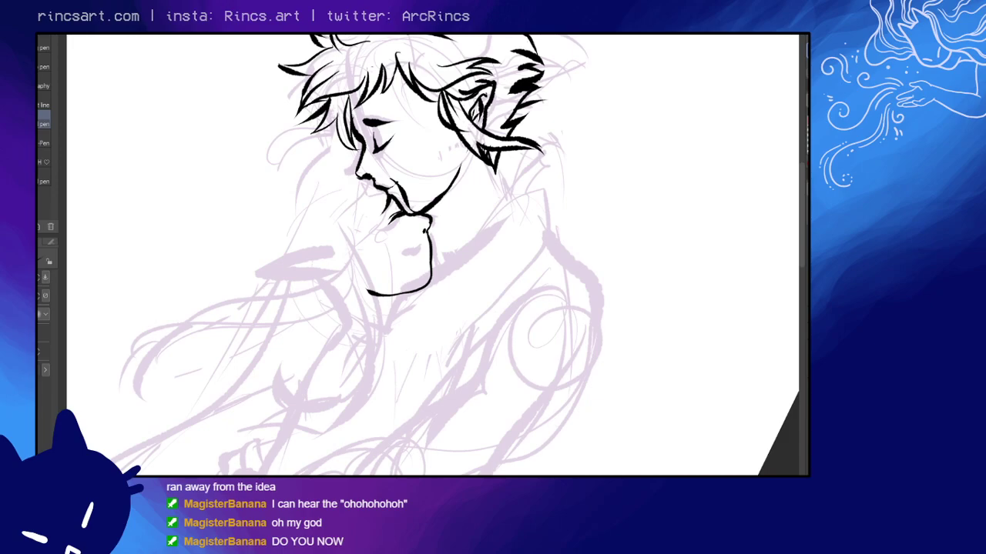
- Switch to the Photos viewer, examine the enlarged monster concept sheet and the sheet of creature notes, and return to the embracing figures
key("alt+Tab")
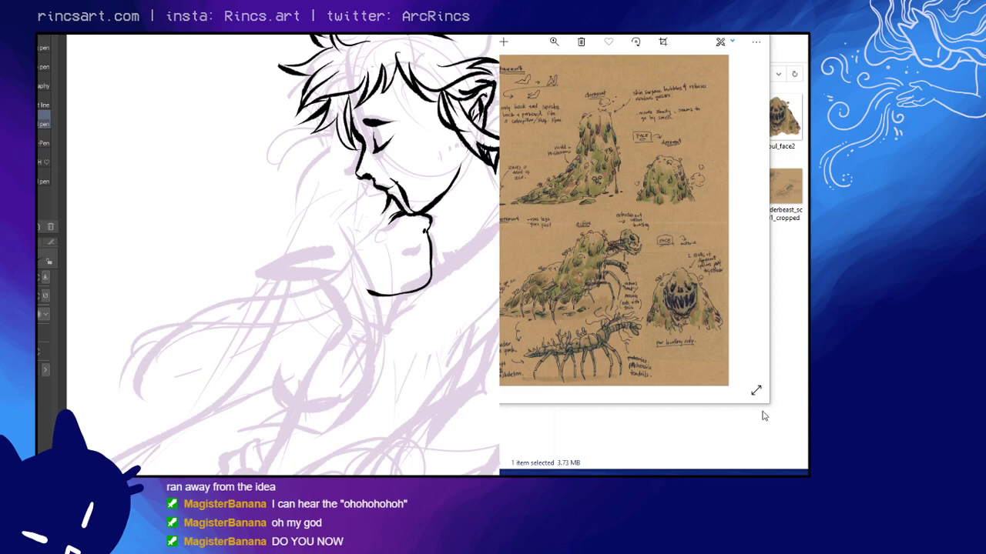
left_click(756, 390)
left_click_drag(807, 454, 808, 491)
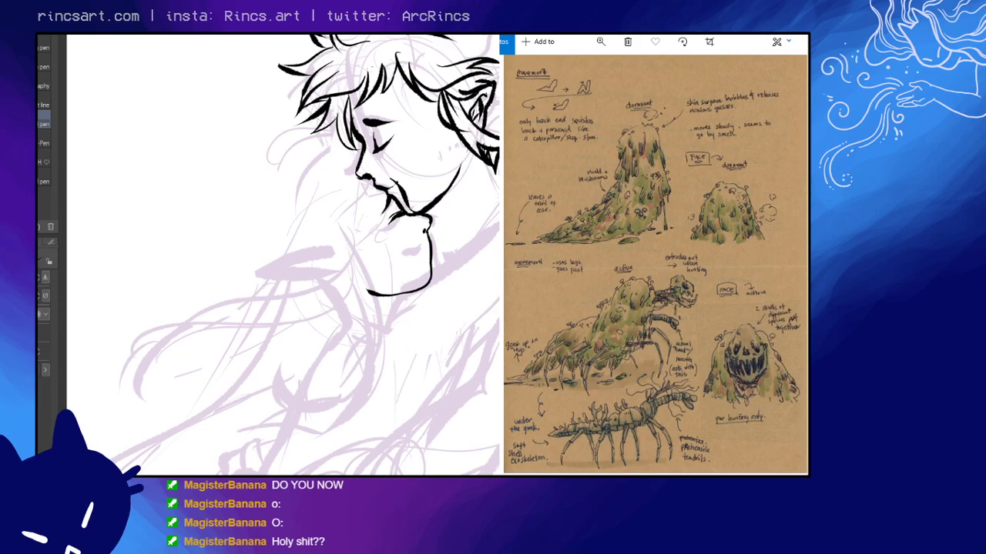
key("alt+Tab")
double_click(777, 192)
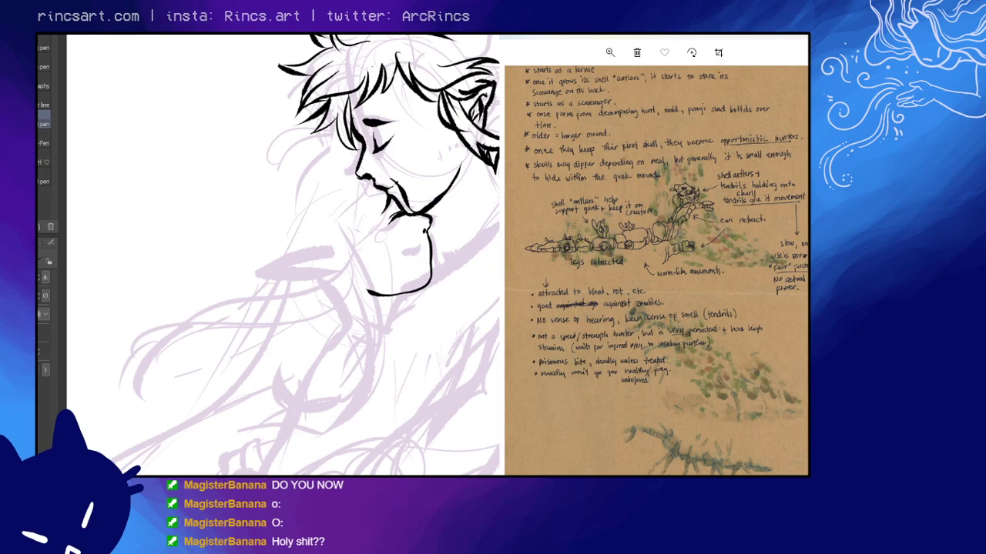
key("alt+Tab")
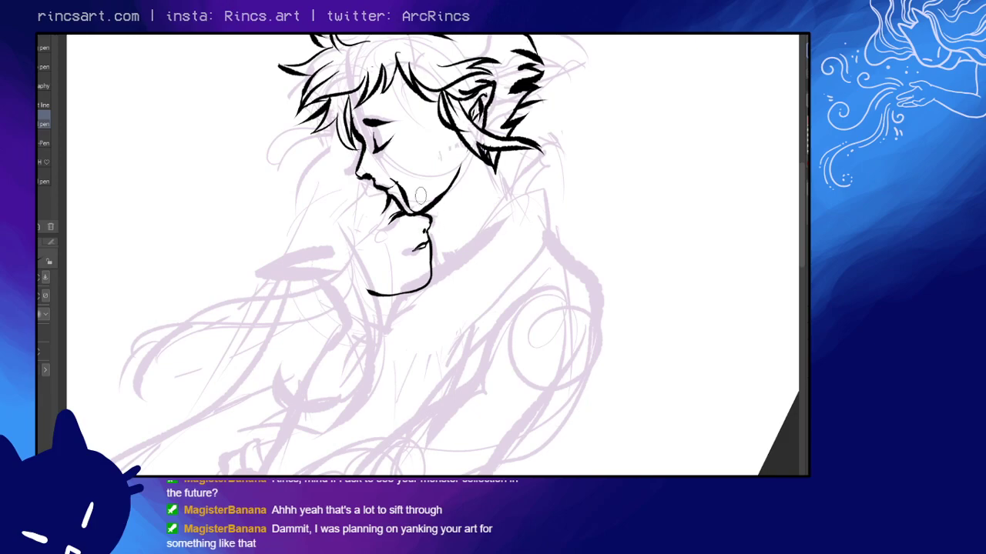
- Erase the lower figure's mouth, chin and jaw outline beneath the nose
key("e")
mouse_move(414, 248)
left_mouse_down()
mouse_move(427, 243)
mouse_move(430, 266)
mouse_move(429, 241)
mouse_move(415, 252)
mouse_move(427, 243)
mouse_move(432, 253)
left_mouse_up()
key("p")
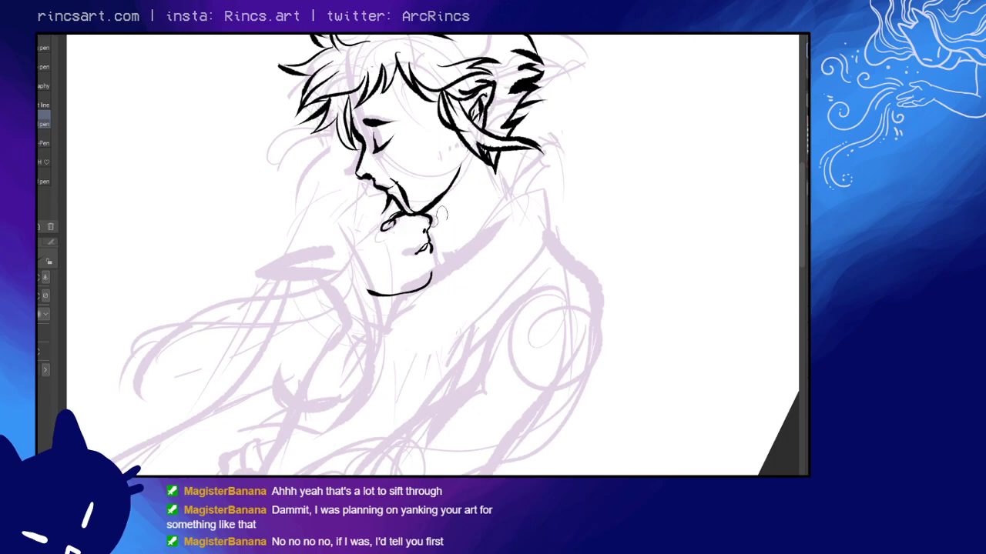
mouse_move(438, 239)
left_mouse_down()
mouse_move(398, 279)
mouse_move(439, 262)
mouse_move(362, 297)
left_mouse_up()
key("e")
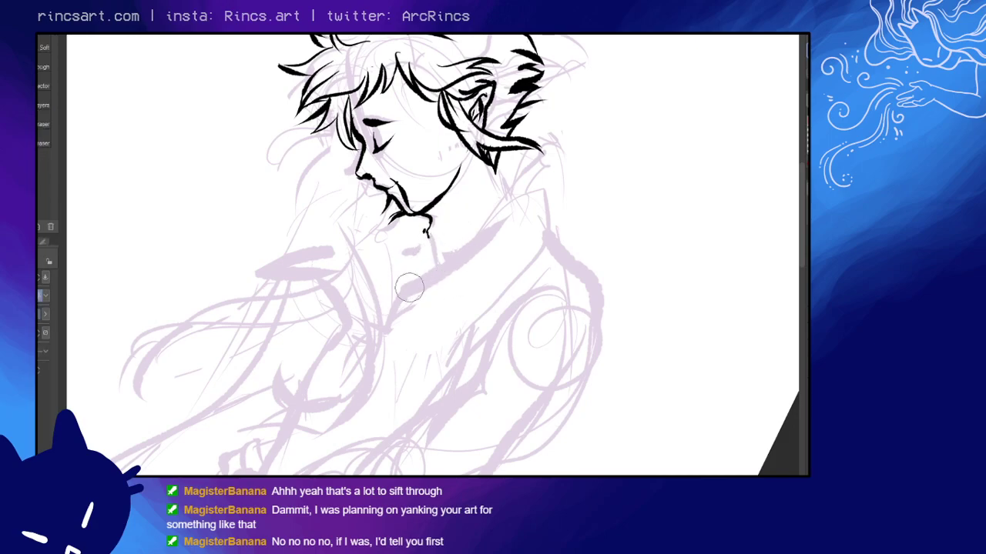
- Ink short fine lines beside the lower figure's nose bridge and rework the profile from the nose toward the chin
key("p")
left_click_drag(420, 244, 411, 252)
key("ctrl+z")
key("p")
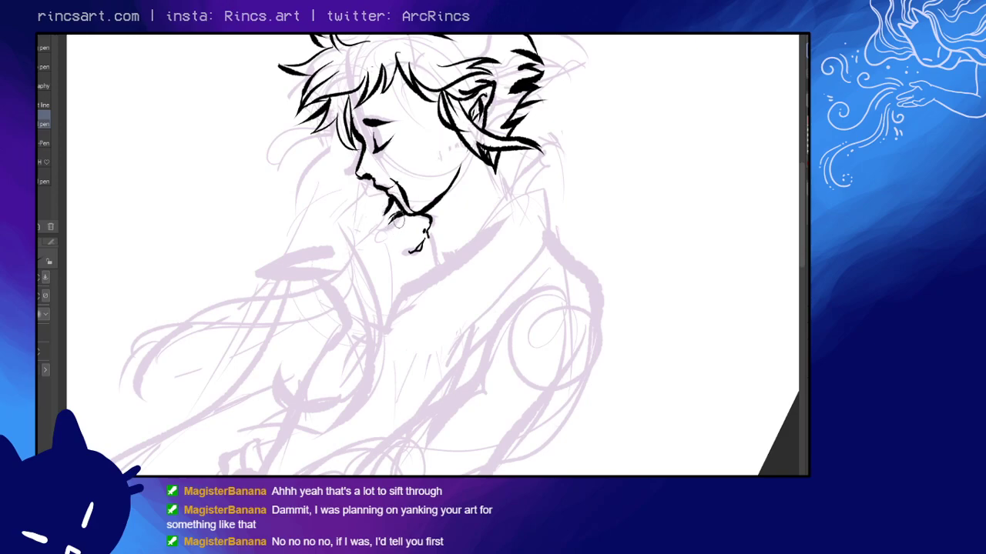
left_click_drag(395, 218, 411, 223)
left_click_drag(425, 236, 434, 266)
key("e")
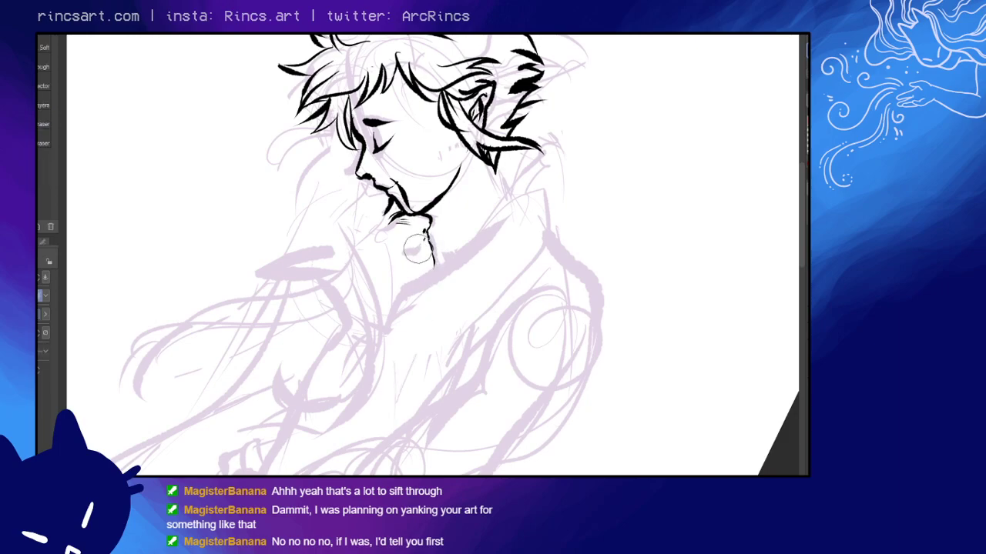
key("p")
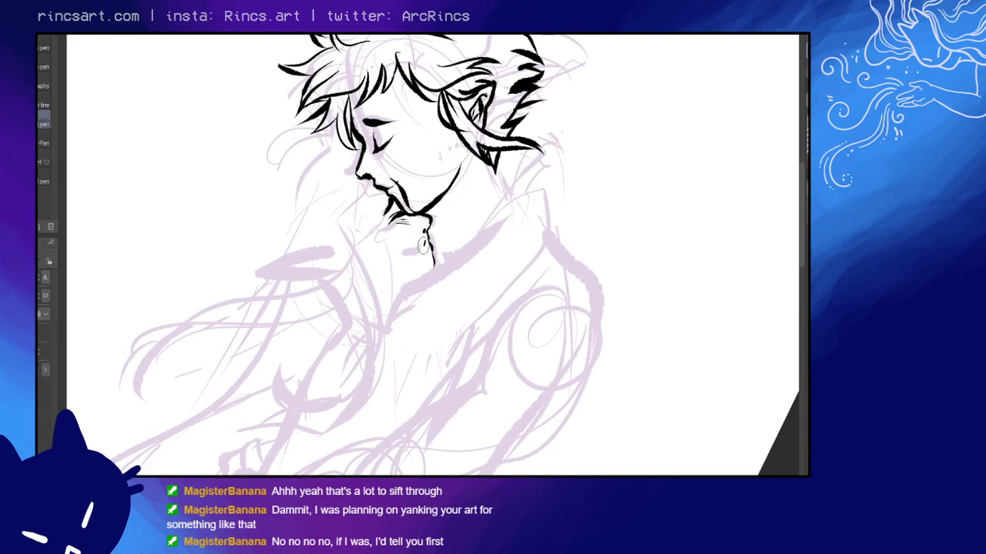
- Try out a small mouth line on the lower figure, and erase it together with the profile below the nose
left_click_drag(422, 243, 418, 248)
key("ctrl+z")
mouse_move(422, 245)
left_mouse_down()
mouse_move(408, 257)
mouse_move(425, 240)
left_mouse_up()
key("e")
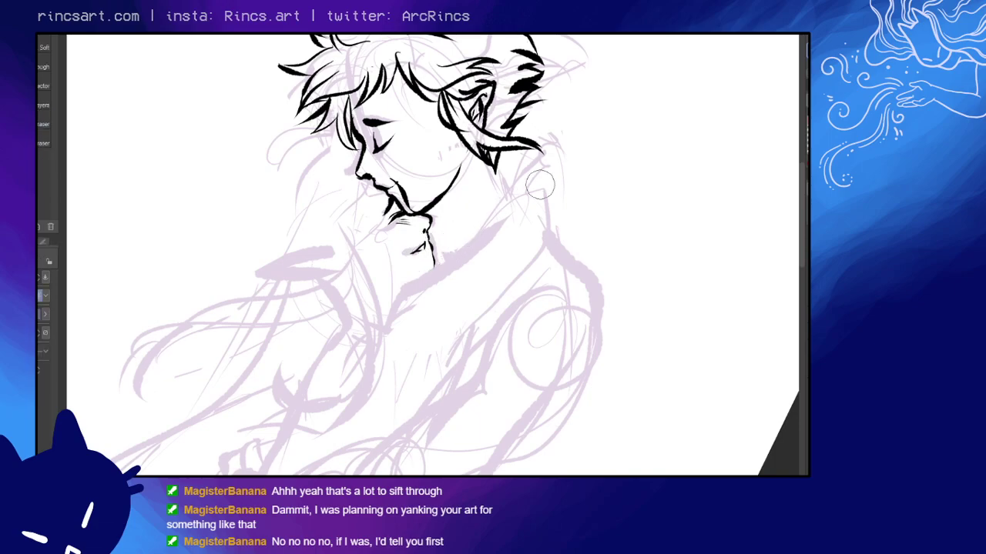
mouse_move(427, 247)
left_mouse_down()
mouse_move(408, 255)
mouse_move(414, 242)
mouse_move(434, 276)
left_mouse_up()
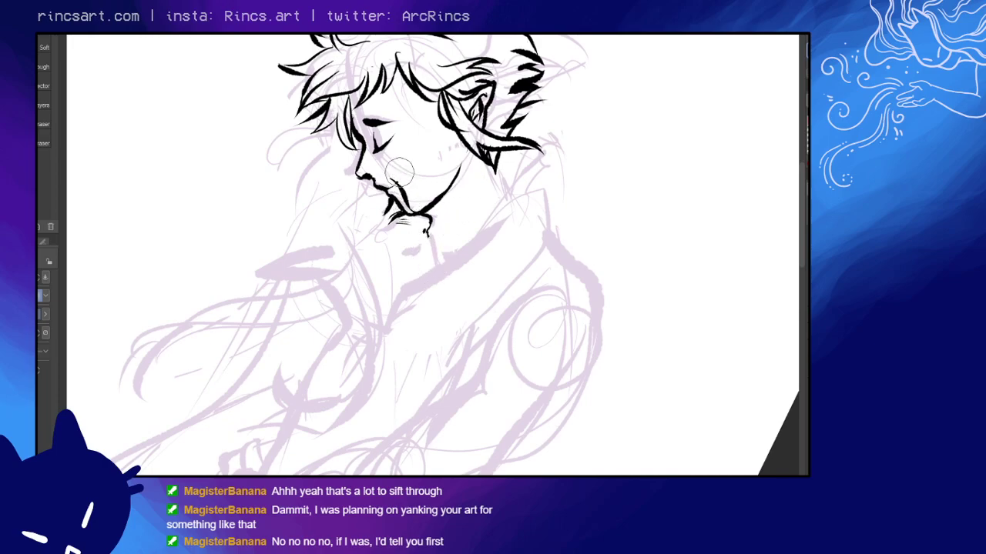
- Try several lip shapes below the lower figure's nose, undoing and erasing each one
key("p")
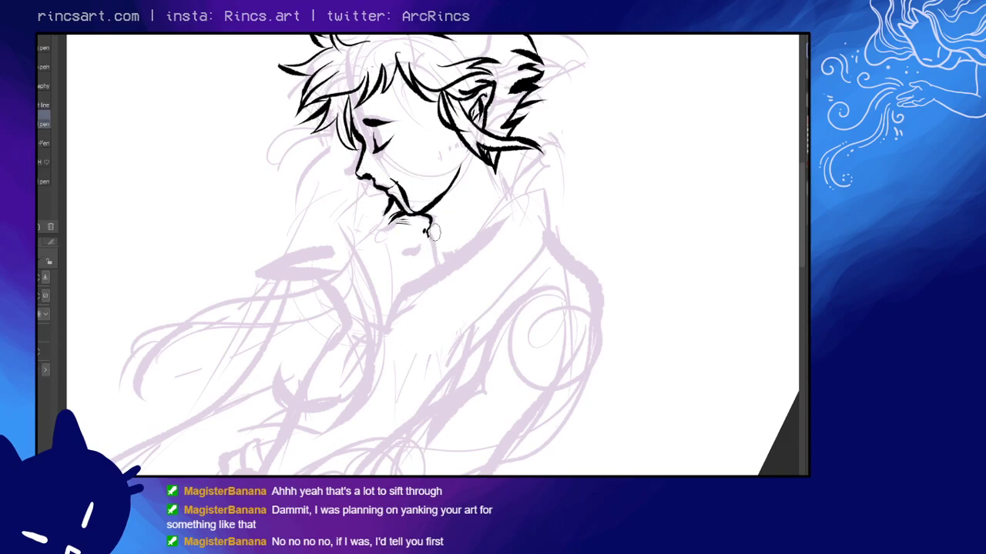
key("e")
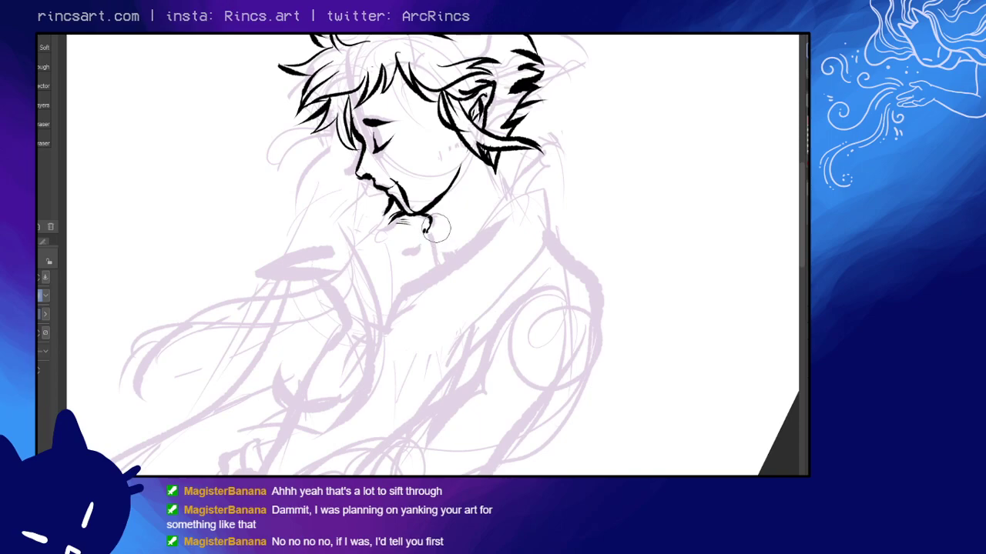
key("p")
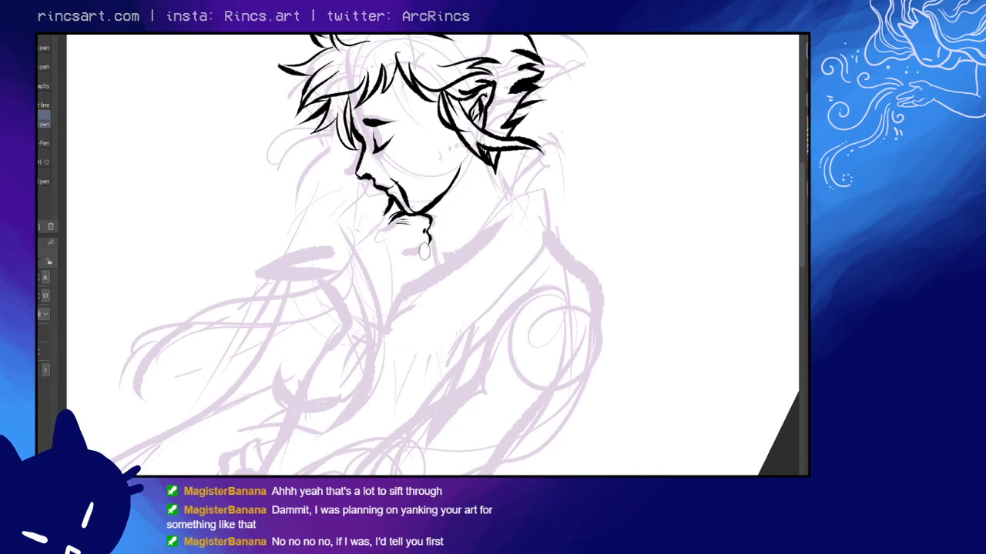
left_click_drag(424, 240, 415, 257)
left_click_drag(418, 249, 412, 259)
left_click_drag(422, 246, 412, 257)
key("ctrl+z")
left_click_drag(420, 246, 412, 259)
key("ctrl+z")
key("e")
key("p")
key("e")
left_click_drag(436, 231, 436, 285)
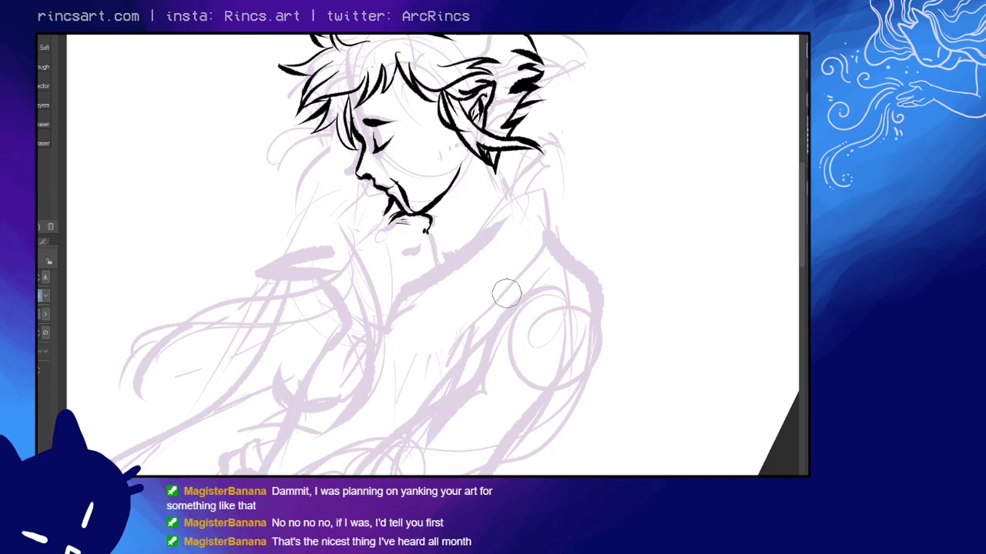
- Ink the lower figure's profile from the nose down around the chin and back along the jaw
key("p")
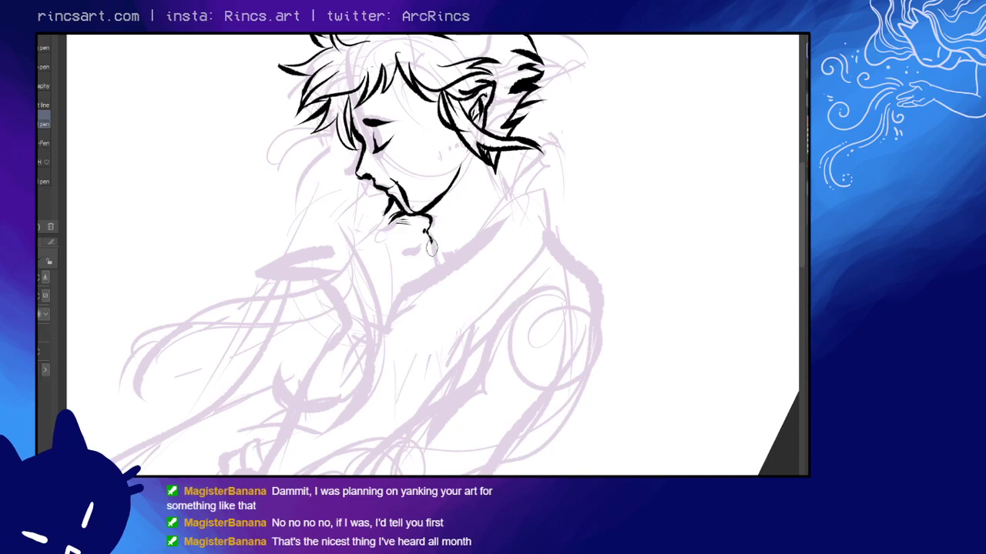
mouse_move(427, 232)
left_mouse_down()
mouse_move(430, 280)
mouse_move(376, 293)
mouse_move(410, 285)
left_mouse_up()
key("e")
key("p")
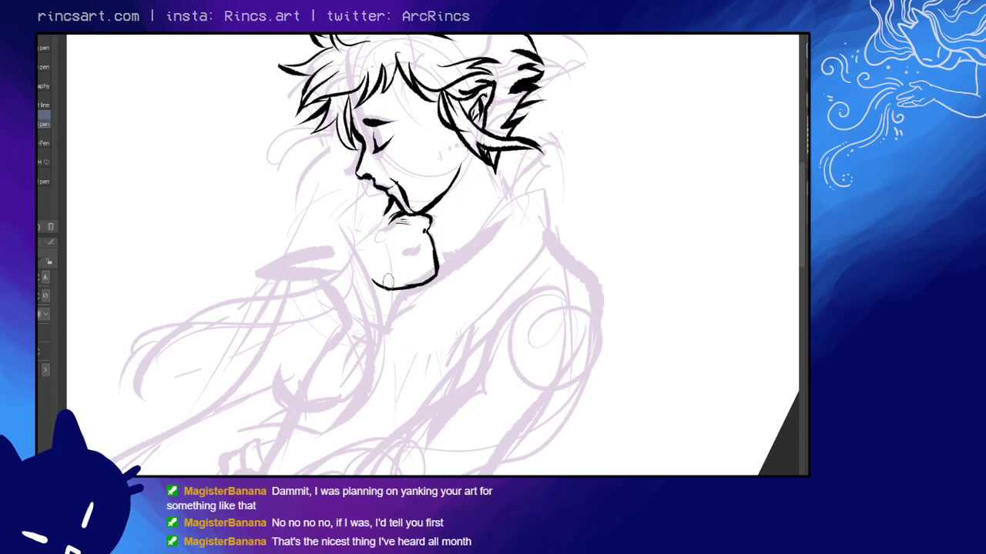
mouse_move(375, 279)
left_mouse_down()
mouse_move(399, 289)
mouse_move(421, 282)
left_mouse_up()
- Try adding lip strokes inside the lower figure's profile and a stroke near the eye, undoing them
left_click_drag(426, 247, 419, 257)
key("ctrl+z")
left_click_drag(427, 236, 422, 247)
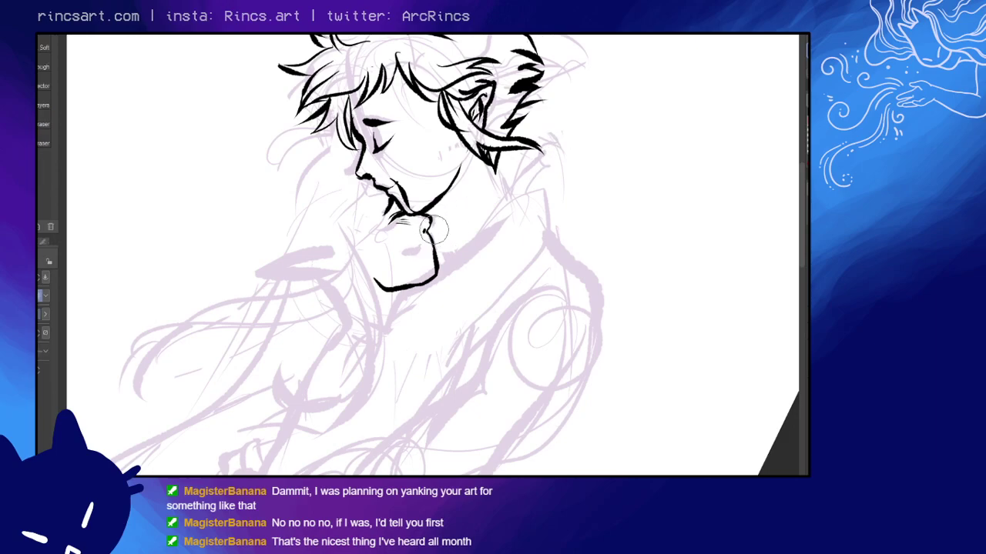
left_click_drag(389, 230, 403, 215)
key("ctrl+z")
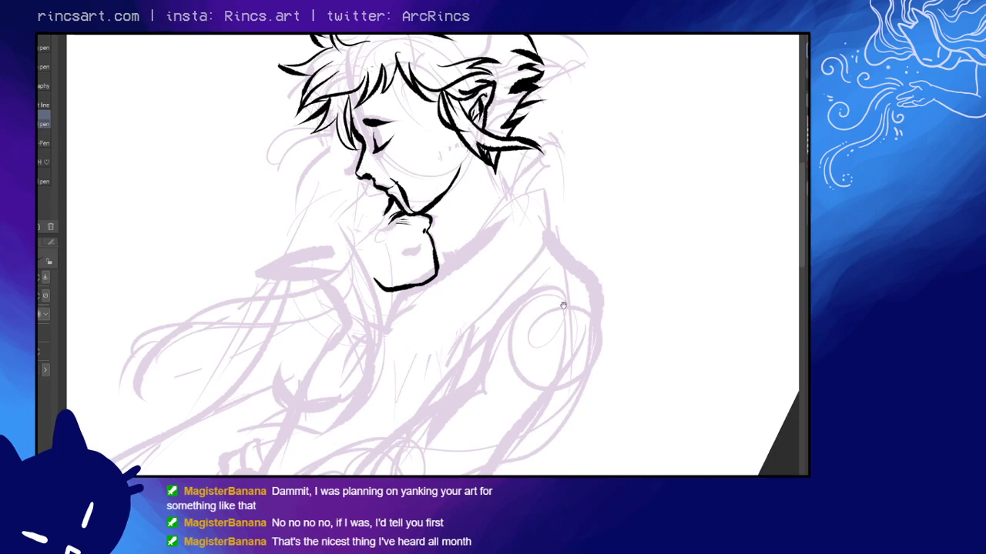
- Erase the lower figure's chin and jaw outline back up to the nose
mouse_move(562, 306)
left_mouse_down()
mouse_move(544, 235)
mouse_move(541, 285)
left_mouse_up()
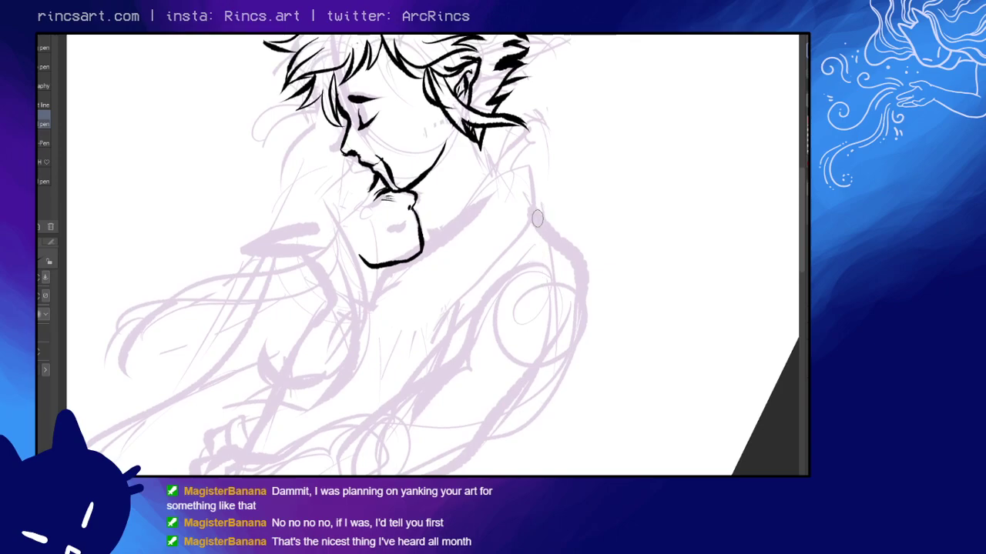
key("e")
mouse_move(389, 254)
left_mouse_down()
mouse_move(348, 258)
mouse_move(450, 235)
mouse_move(395, 252)
mouse_move(433, 128)
mouse_move(421, 211)
mouse_move(408, 227)
mouse_move(423, 210)
mouse_move(402, 224)
mouse_move(423, 204)
left_mouse_up()
key("p")
key("e")
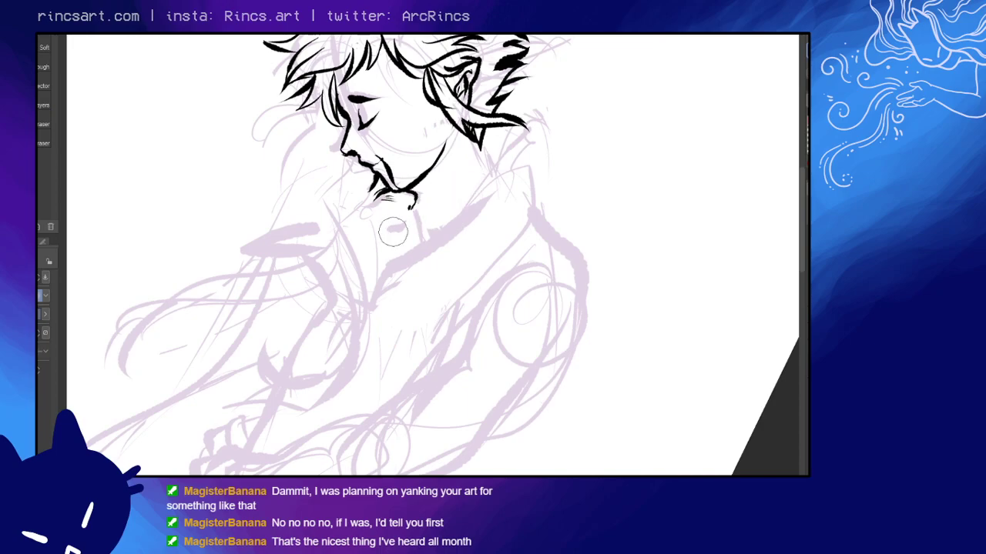
- Ink the lower figure's upper lip, parted mouth and rounded chin, extending the jaw line back toward the neck
key("p")
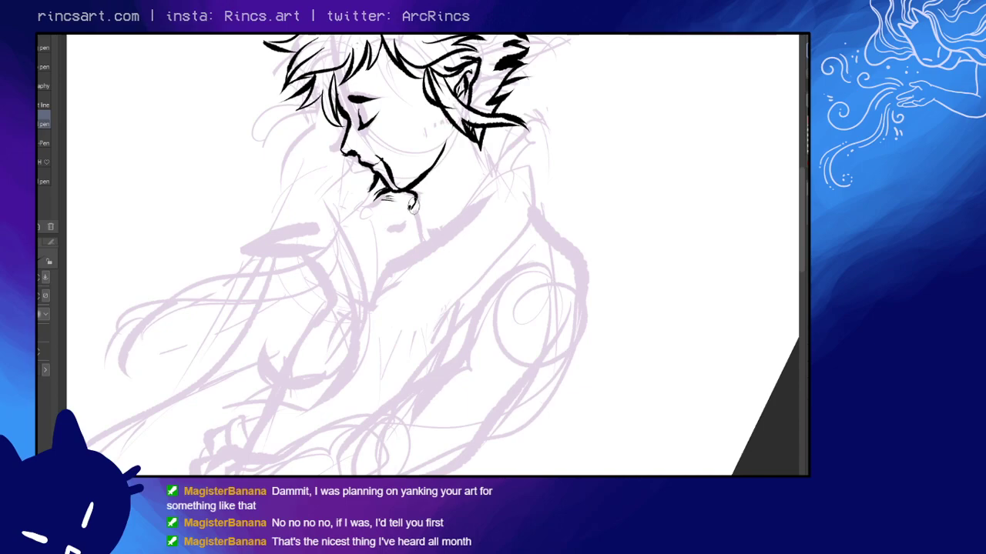
left_click_drag(412, 209, 416, 220)
left_click_drag(405, 231, 410, 227)
mouse_move(419, 242)
left_mouse_down()
mouse_move(423, 262)
mouse_move(404, 281)
mouse_move(365, 285)
left_mouse_up()
key("ctrl+z")
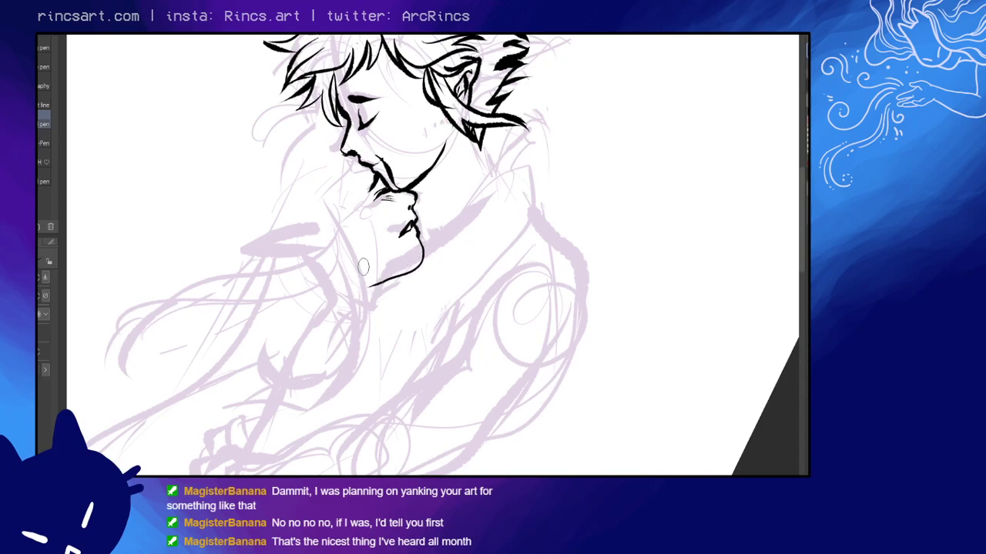
key("ctrl+z")
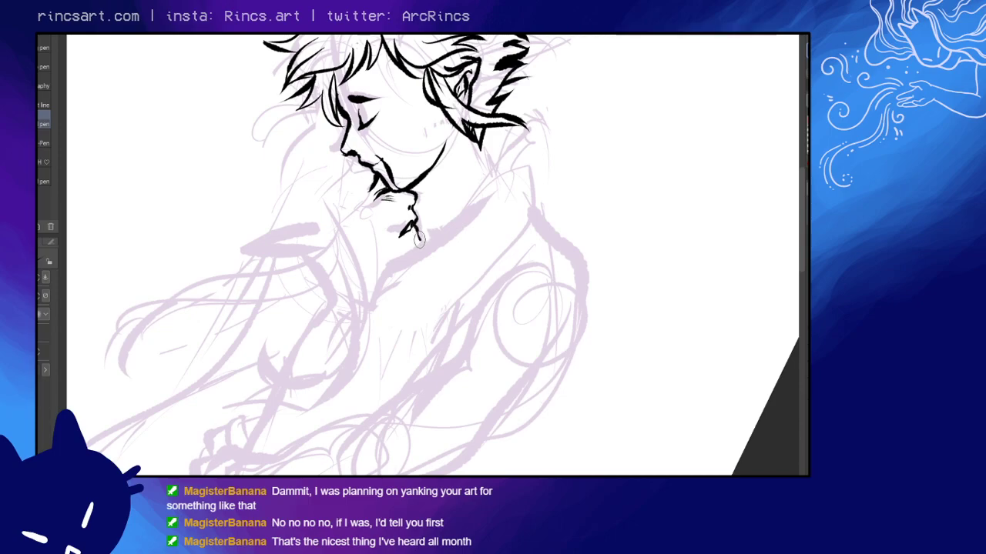
mouse_move(419, 240)
left_mouse_down()
mouse_move(423, 261)
mouse_move(396, 275)
left_mouse_up()
key("ctrl+z")
mouse_move(415, 234)
left_mouse_down()
mouse_move(402, 276)
mouse_move(343, 275)
left_mouse_up()
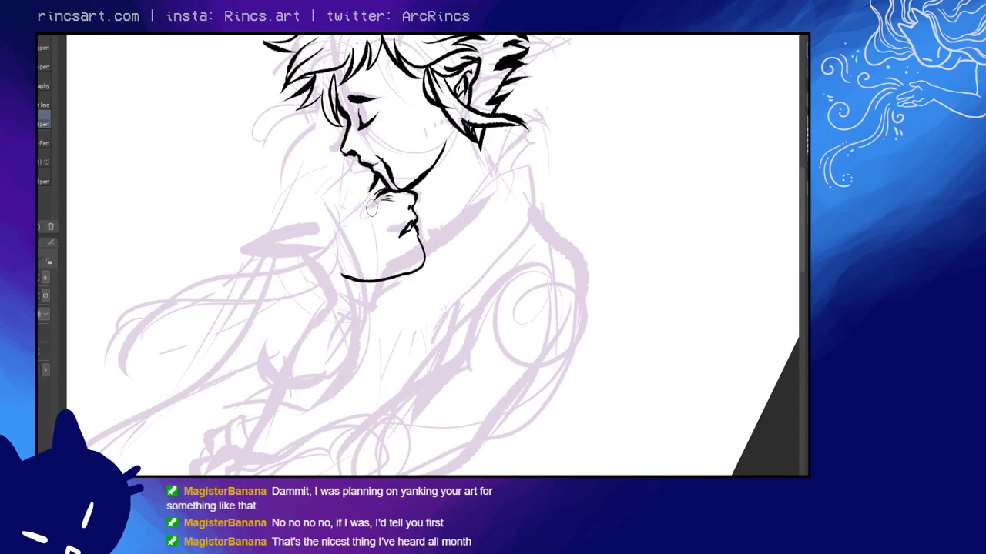
- Erase the thick line running from the upper figure's mouth corner toward the chin, leaving a short mark at the corner
key("b")
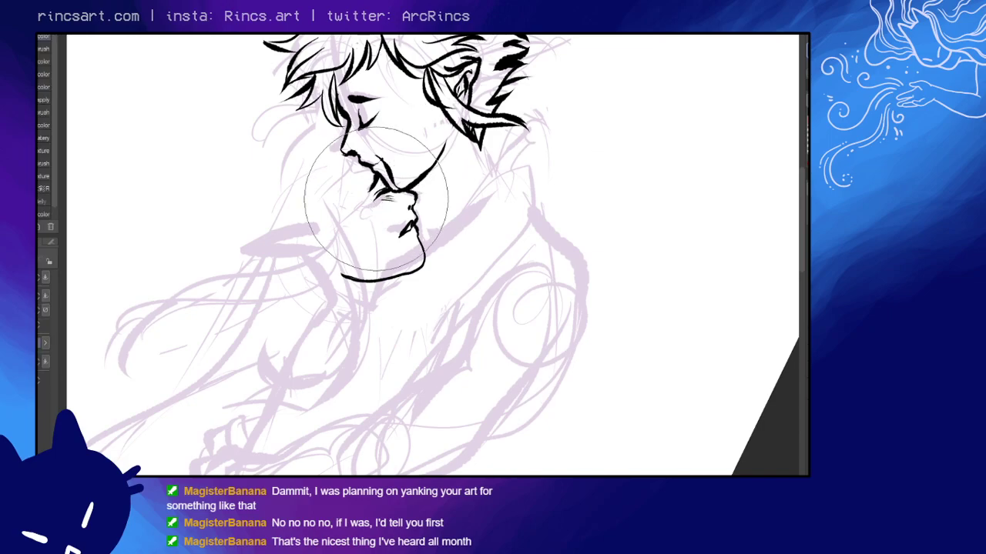
key("p")
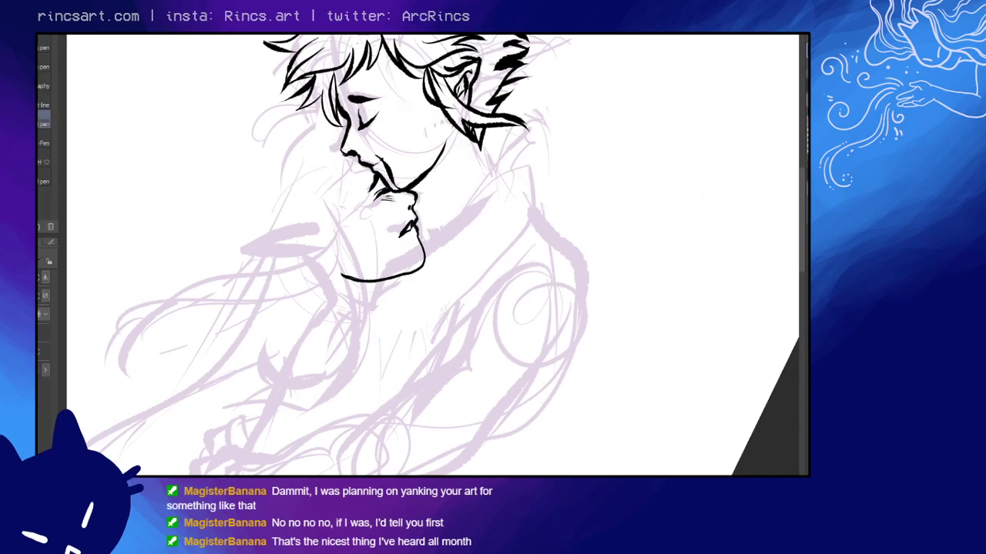
key("ctrl+z")
key("ctrl+y")
key("e")
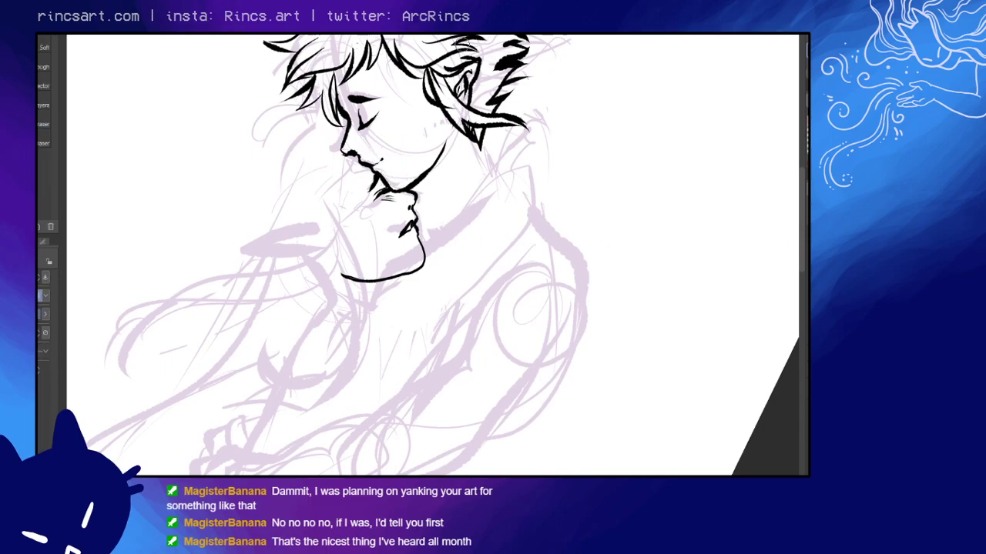
- Ink the lower figure's eye corner and a narrow double line running down the cheek to the jaw
key("p")
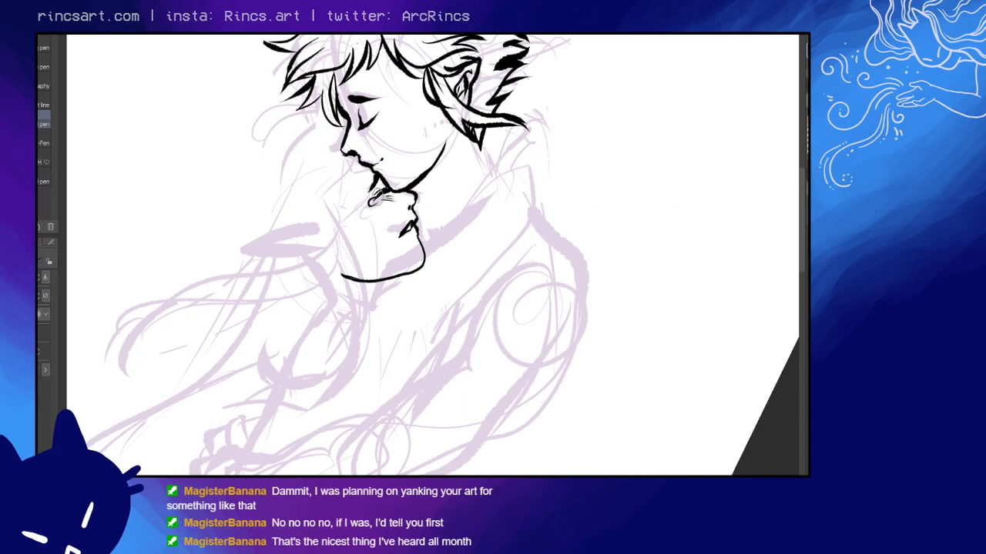
left_click_drag(374, 202, 386, 277)
left_click_drag(383, 214, 389, 279)
- Try to ink a narrow double line running from the upper figure's closed eye down the cheek to the jaw
left_click_drag(371, 116, 406, 182)
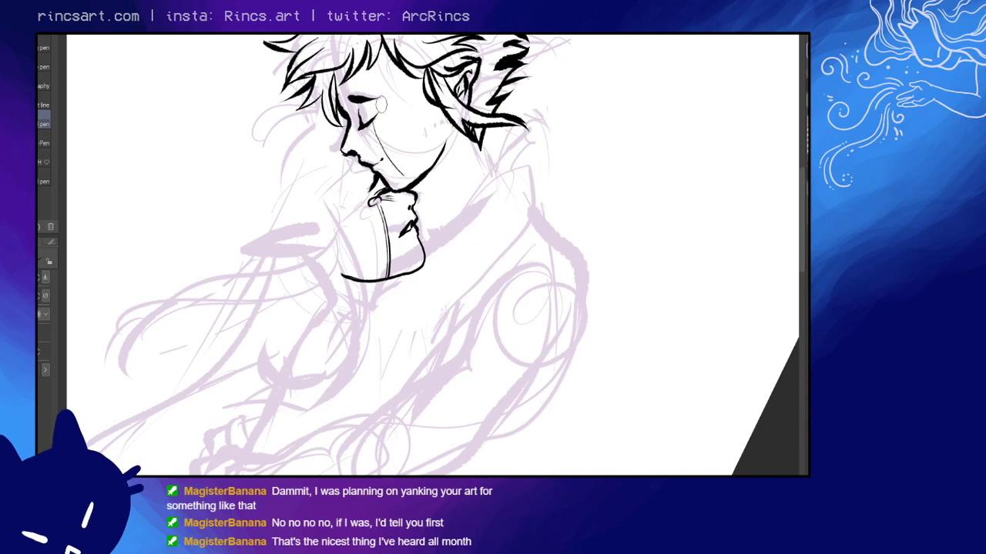
key("ctrl+z")
mouse_move(371, 123)
left_mouse_down()
mouse_move(383, 160)
mouse_move(376, 150)
mouse_move(408, 184)
left_mouse_up()
key("ctrl+z")
key("ctrl+z")
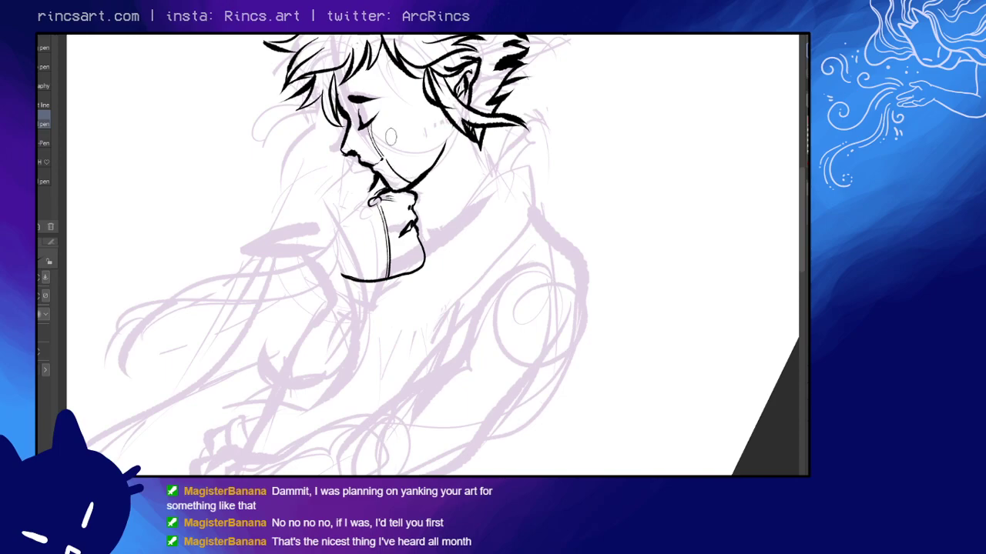
key("ctrl+z")
key("ctrl+z")
key("ctrl+z")
key("ctrl+z")
left_click_drag(378, 126, 410, 177)
key("ctrl+z")
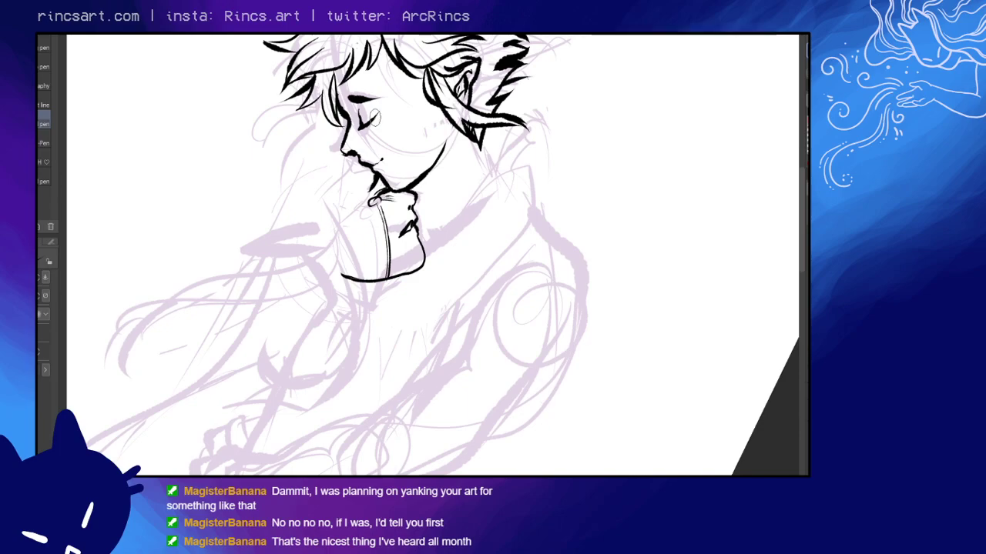
mouse_move(376, 118)
left_mouse_down()
mouse_move(398, 135)
mouse_move(419, 184)
left_mouse_up()
key("ctrl+z")
key("ctrl+z")
left_click_drag(365, 124, 385, 165)
key("ctrl+z")
key("ctrl+z")
mouse_move(365, 123)
left_mouse_down()
mouse_move(380, 161)
mouse_move(410, 186)
left_mouse_up()
left_click_drag(371, 144, 411, 187)
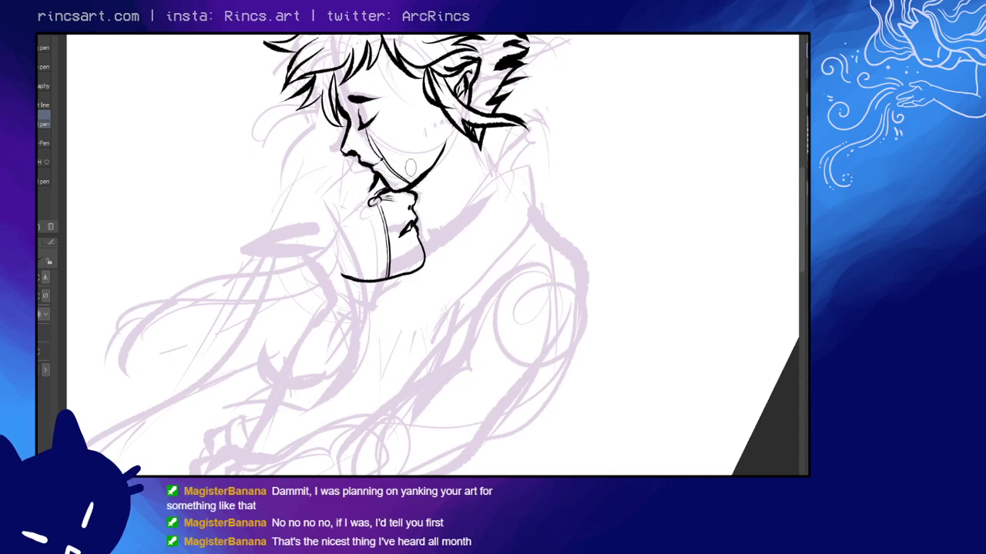
key("ctrl+z")
key("ctrl+z")
- Ink a small elongated loop at the corner of the upper figure's closed eye with a short line beneath the lashes
mouse_move(366, 127)
left_mouse_down()
mouse_move(371, 149)
mouse_move(382, 113)
left_mouse_up()
key("ctrl+z")
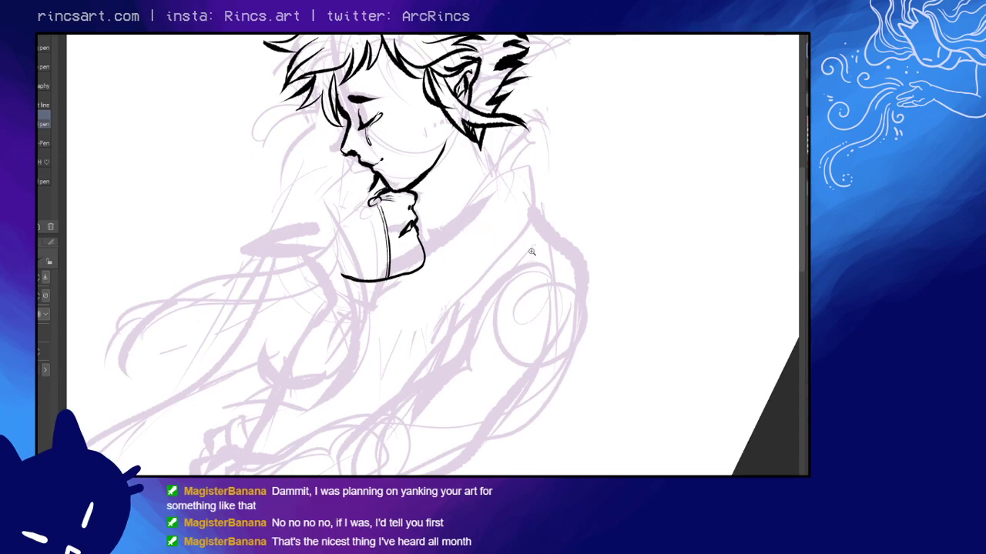
scroll(533, 262, "down", 2)
left_click_drag(536, 275, 529, 247)
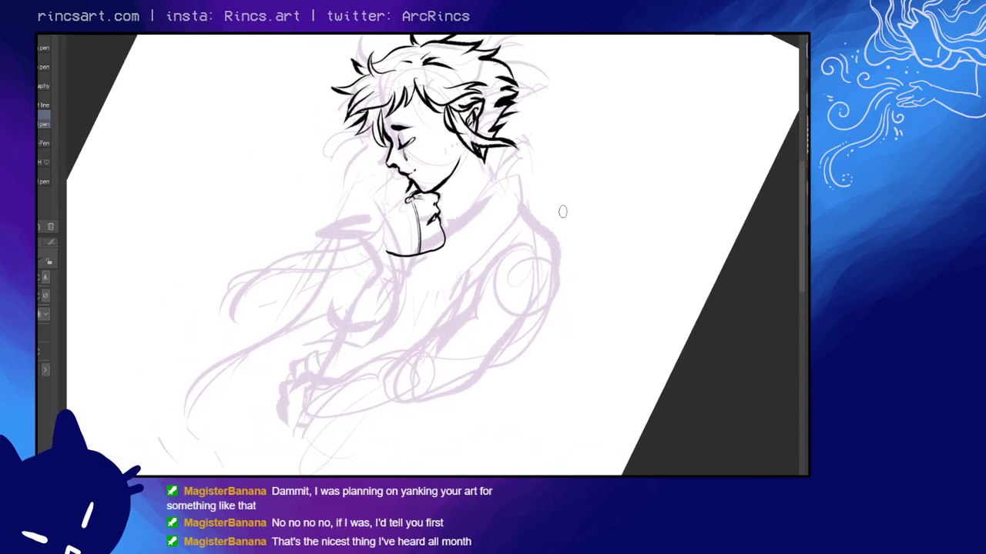
key("r")
left_click_drag(625, 251, 612, 163)
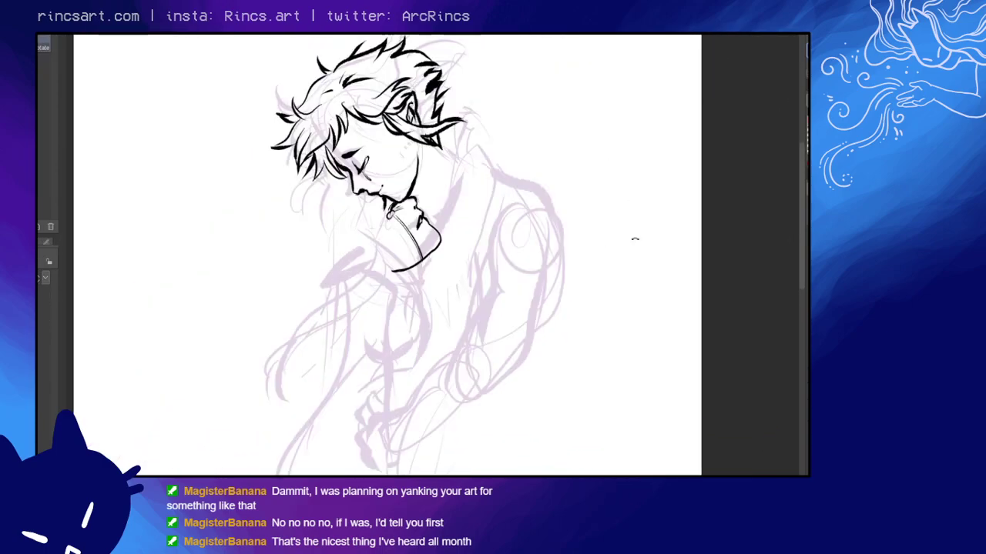
- Remove the narrow double line running down the lower figure's cheek
scroll(624, 281, "down", 1)
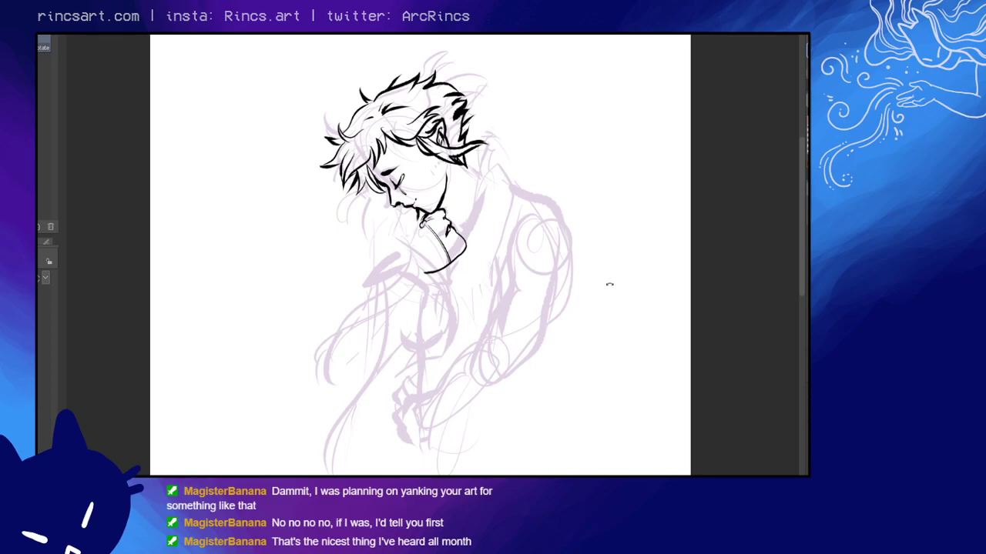
key("m")
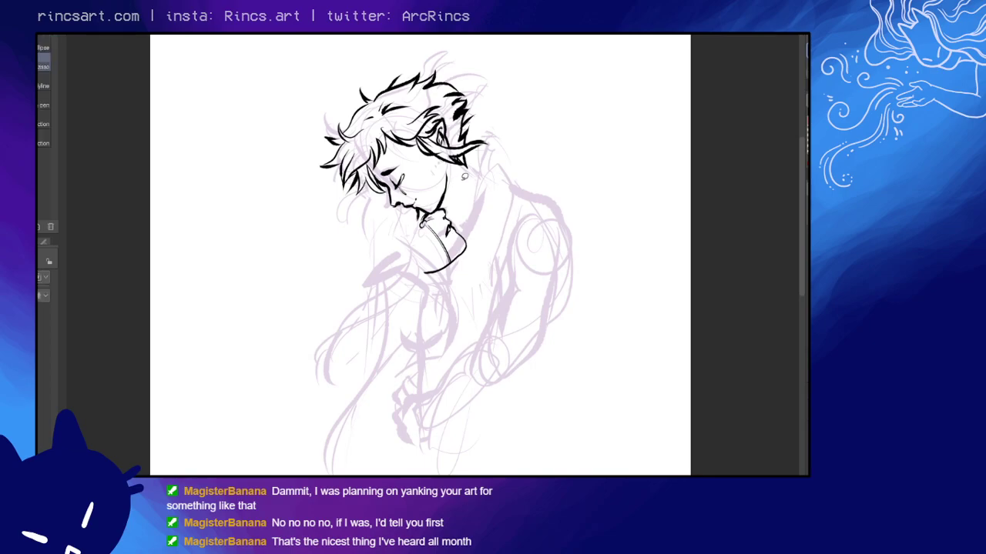
left_click(805, 274)
left_click(806, 274)
key("ctrl+z")
key("ctrl+y")
key("ctrl+z")
key("ctrl+z")
key("ctrl+y")
- Lasso the lower figure's chin and jaw outline, shift it slightly up toward the mouth, and deselect it
mouse_move(467, 223)
left_mouse_down()
mouse_move(415, 265)
mouse_move(496, 239)
left_mouse_up()
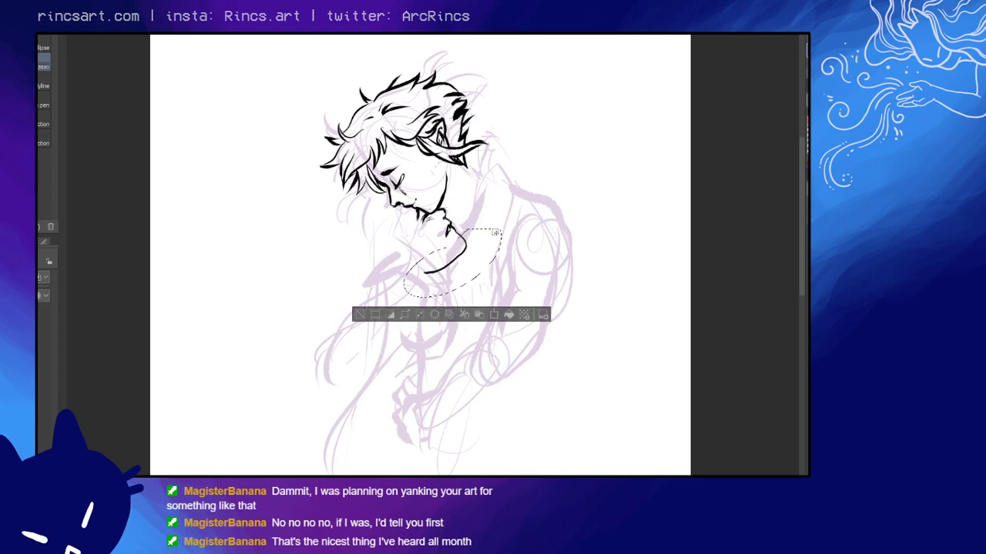
key("p")
left_click(487, 247)
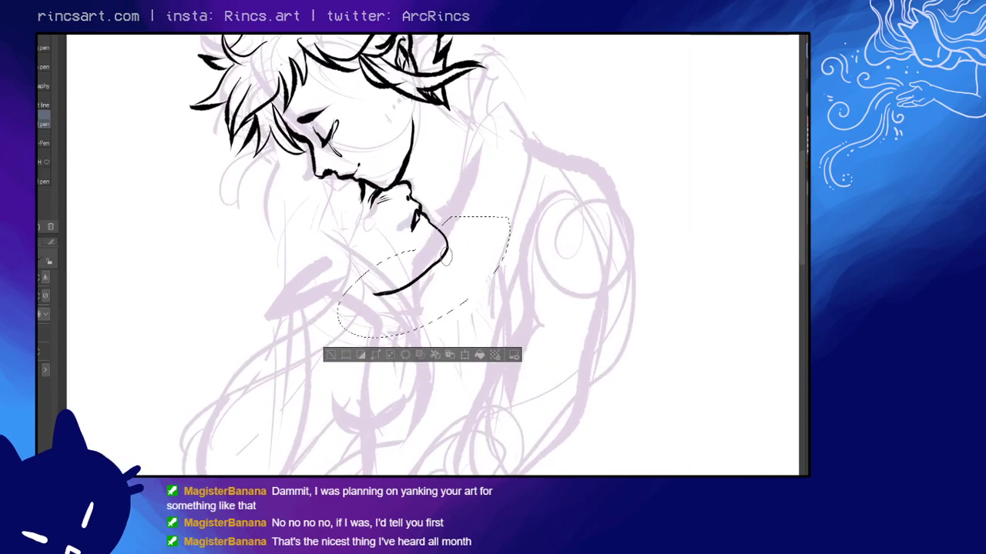
left_click_drag(449, 267, 441, 262)
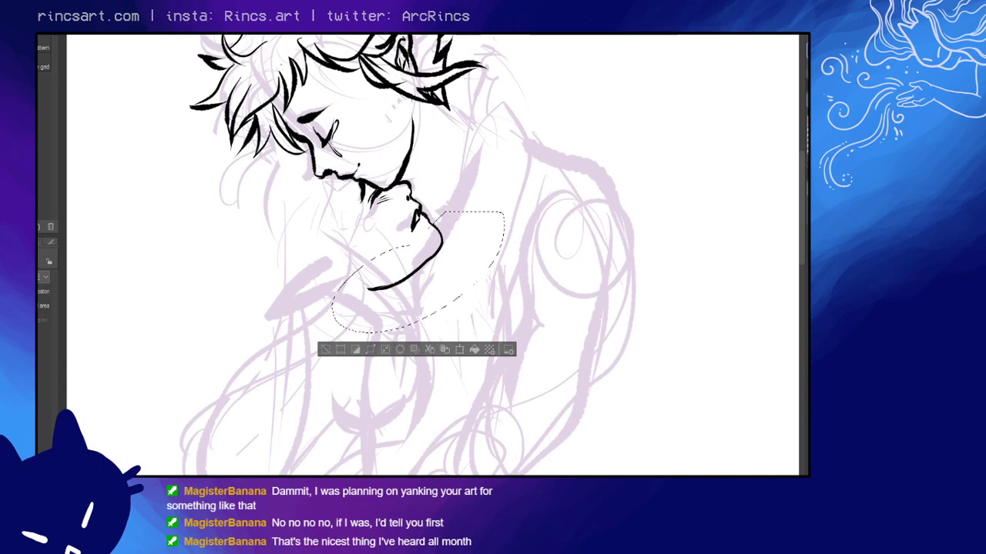
key("ctrl+d")
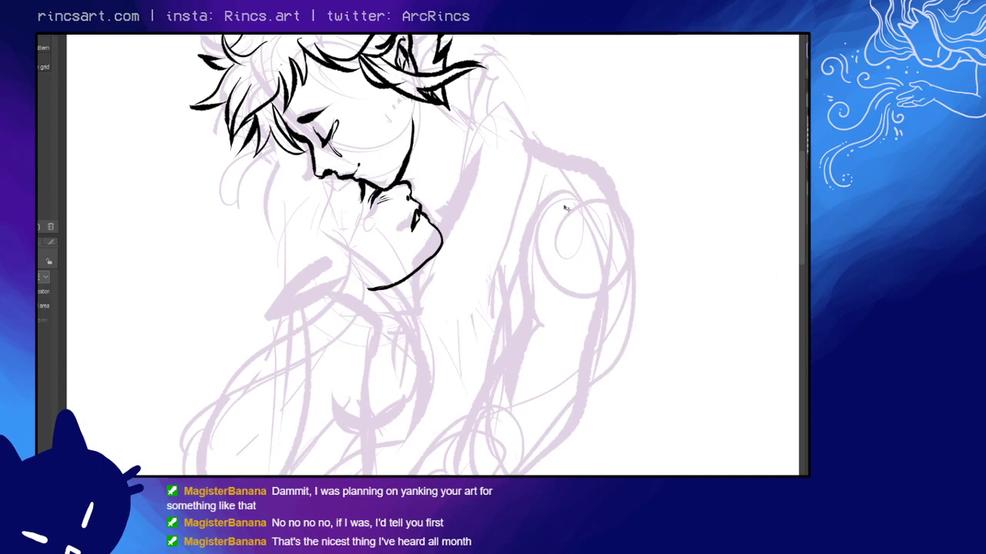
- Put back the lower figure's narrow double line with its small loop, running from the eye corner across the cheek to the jaw
left_click_drag(578, 243, 571, 214)
key("shift+space")
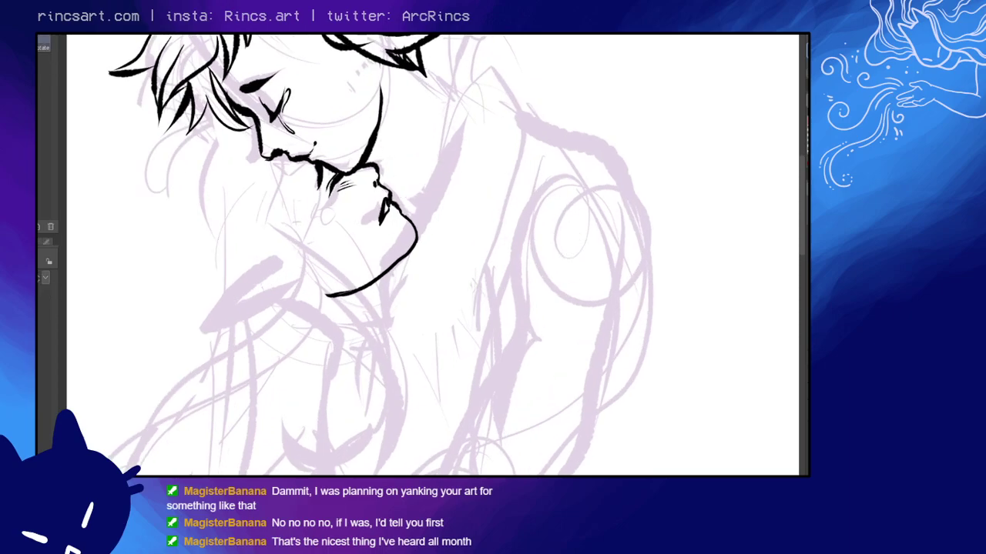
key("e")
key("p")
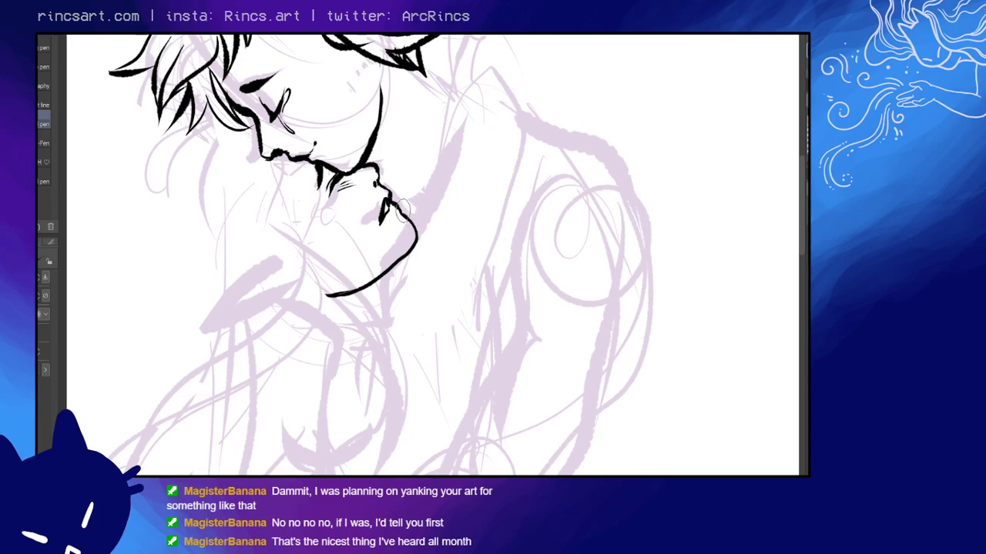
scroll(563, 296, "down", 4)
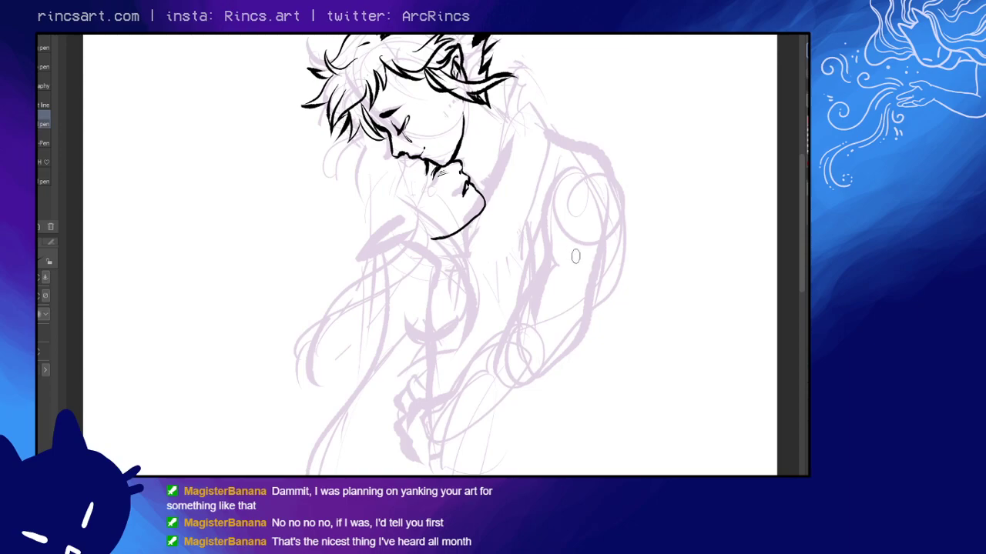
scroll(562, 288, "up", 3)
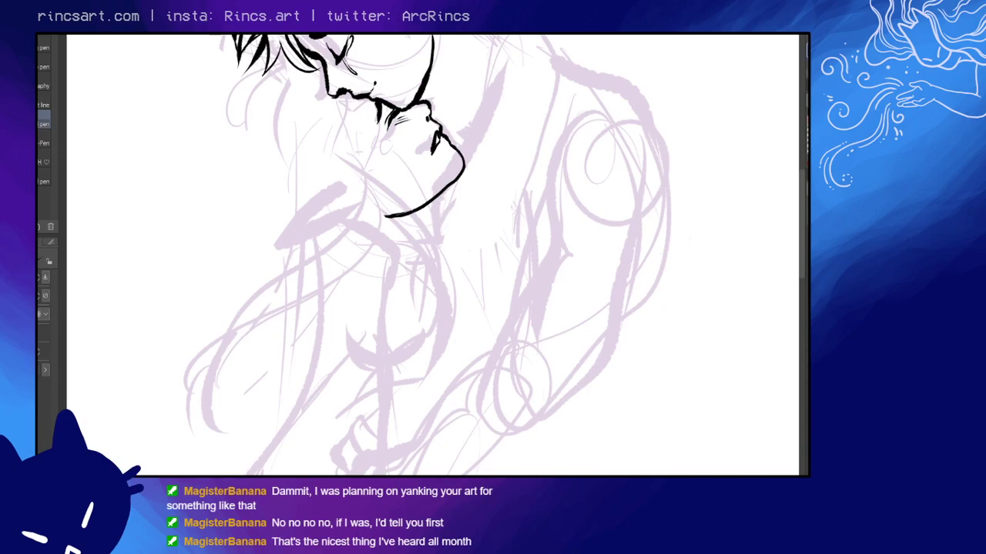
left_click_drag(440, 204, 388, 131)
key("e")
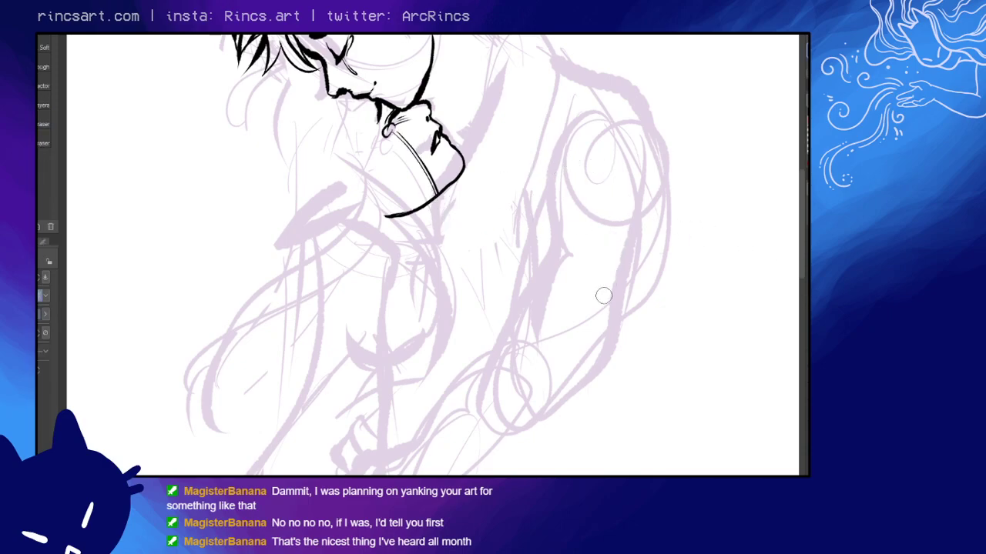
key("ctrl+0")
left_click_drag(539, 270, 501, 283)
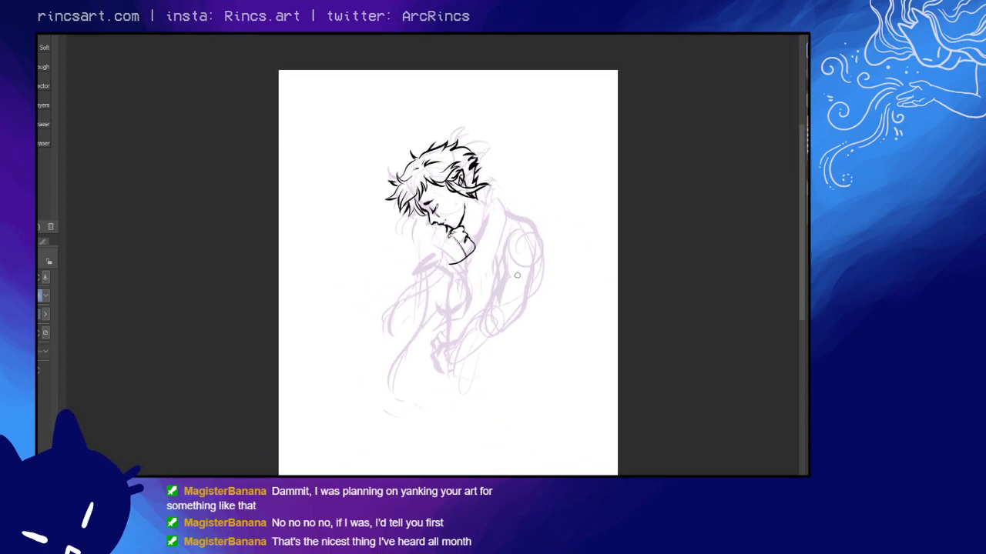
scroll(517, 276, "up", 3)
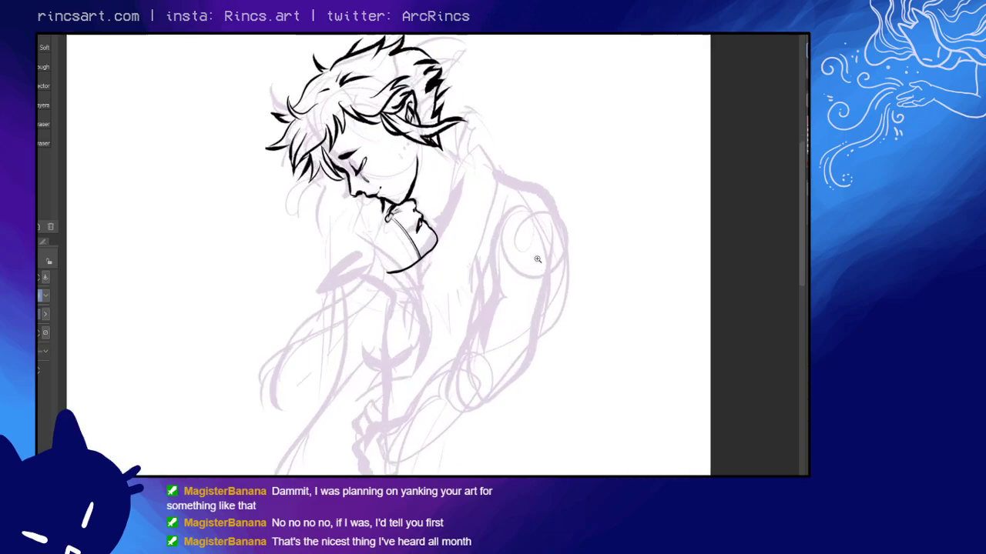
- Ink three small oval marks on the upper figure's temple, just above the closed eye
key("p")
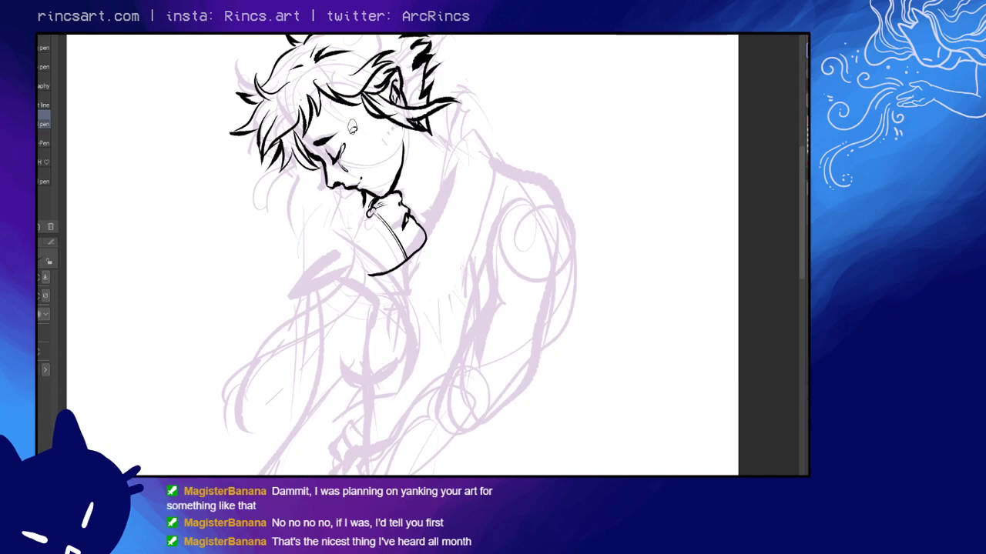
left_click_drag(350, 132, 353, 134)
left_click(349, 123)
left_click(365, 124)
mouse_move(499, 229)
left_mouse_down()
mouse_move(499, 238)
mouse_move(478, 230)
left_mouse_up()
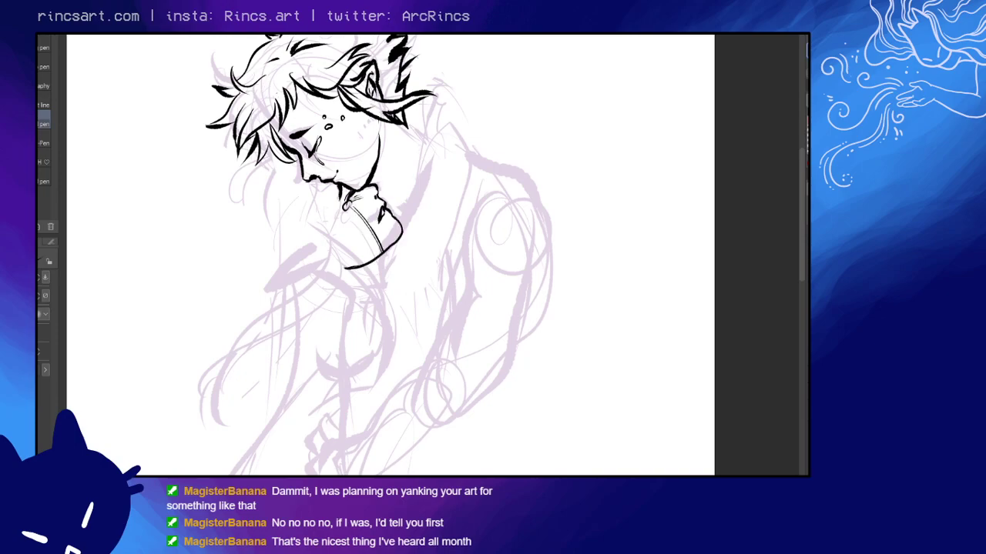
- Try to ink the upper figure's two collar edges from the neck down past the lower figure's chin, thickening the front edge
left_click_drag(541, 291, 526, 254)
key("b")
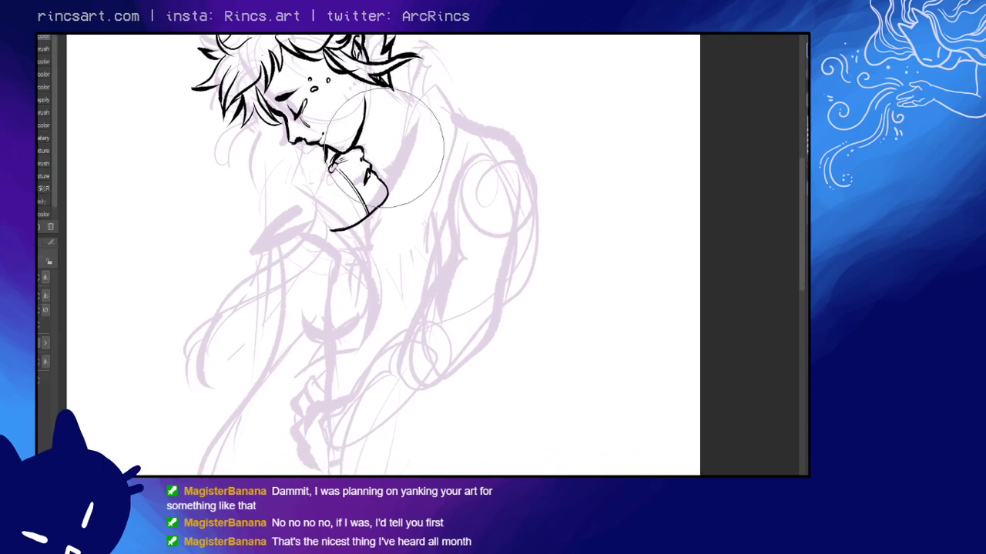
key("p")
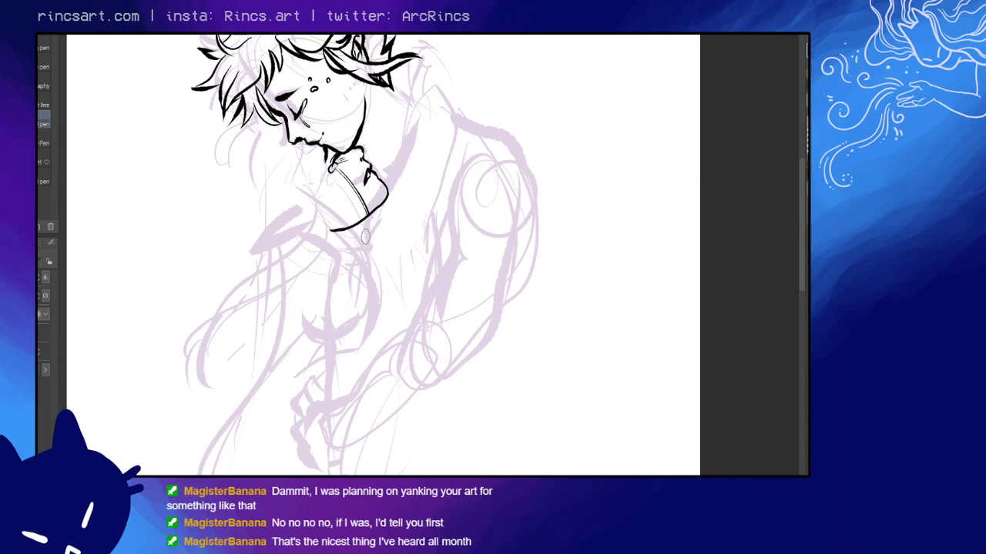
left_click_drag(365, 225, 366, 246)
key("ctrl+z")
mouse_move(362, 245)
left_mouse_down()
mouse_move(358, 186)
mouse_move(374, 202)
mouse_move(390, 182)
left_mouse_up()
key("ctrl+z")
left_click_drag(425, 89, 362, 257)
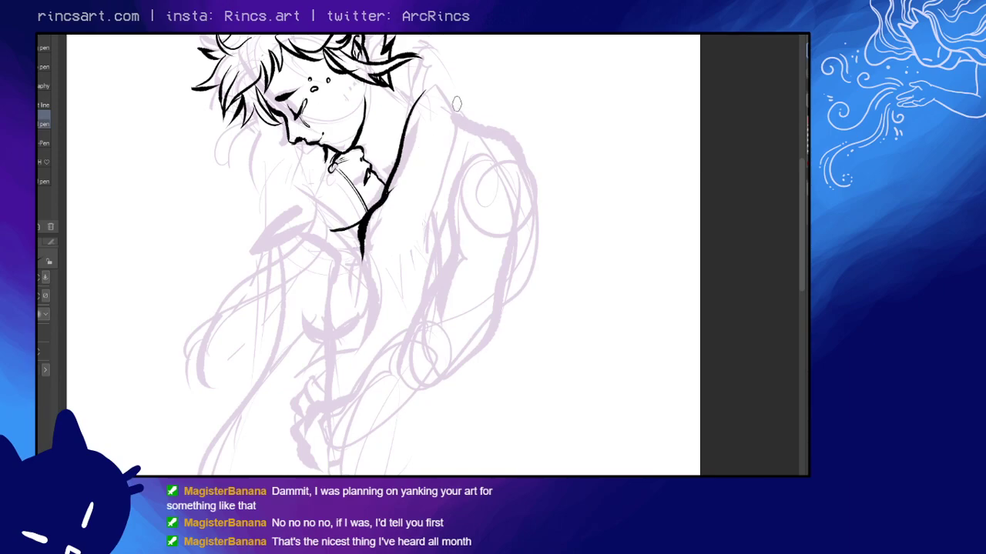
mouse_move(459, 100)
left_mouse_down()
mouse_move(451, 159)
mouse_move(414, 265)
left_mouse_up()
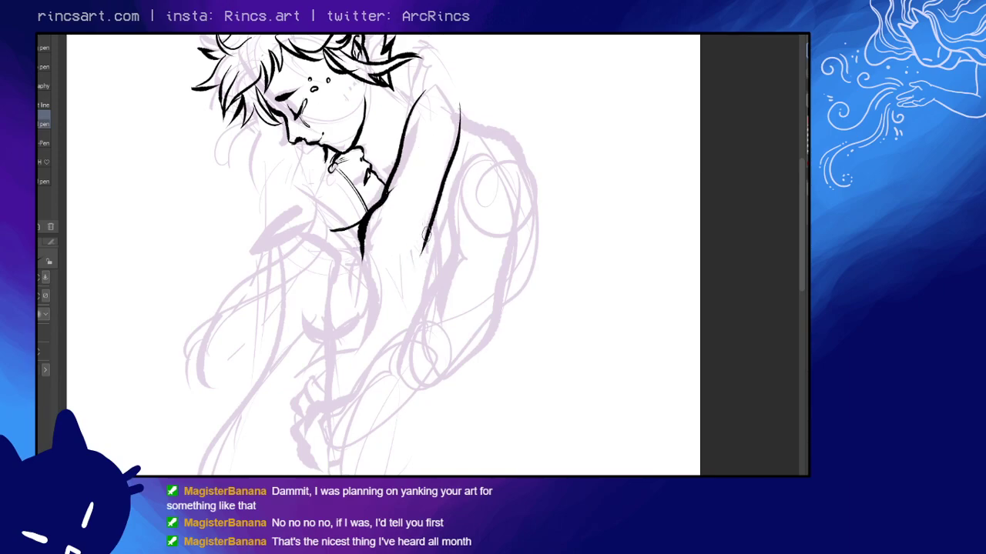
left_click_drag(429, 230, 415, 271)
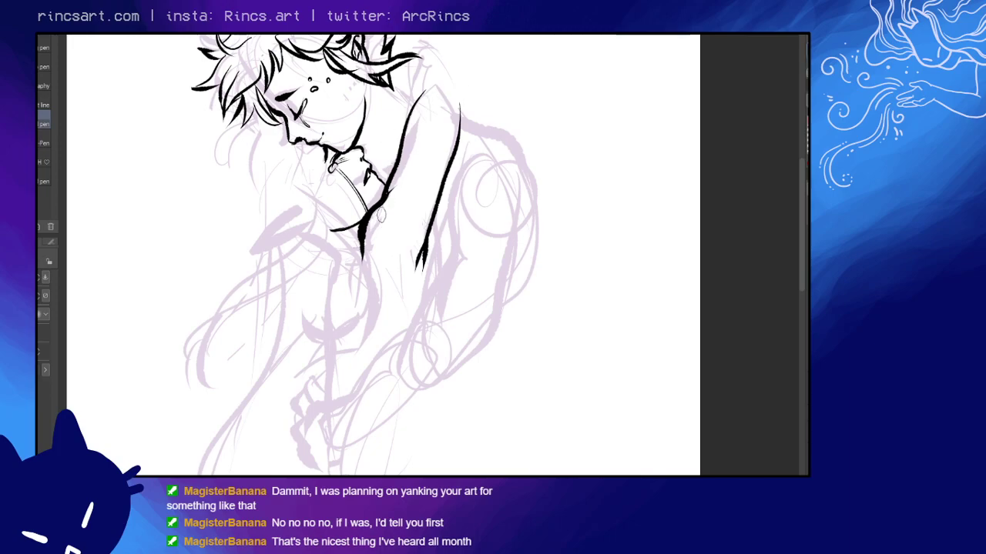
left_click_drag(377, 209, 368, 274)
left_click_drag(394, 171, 356, 243)
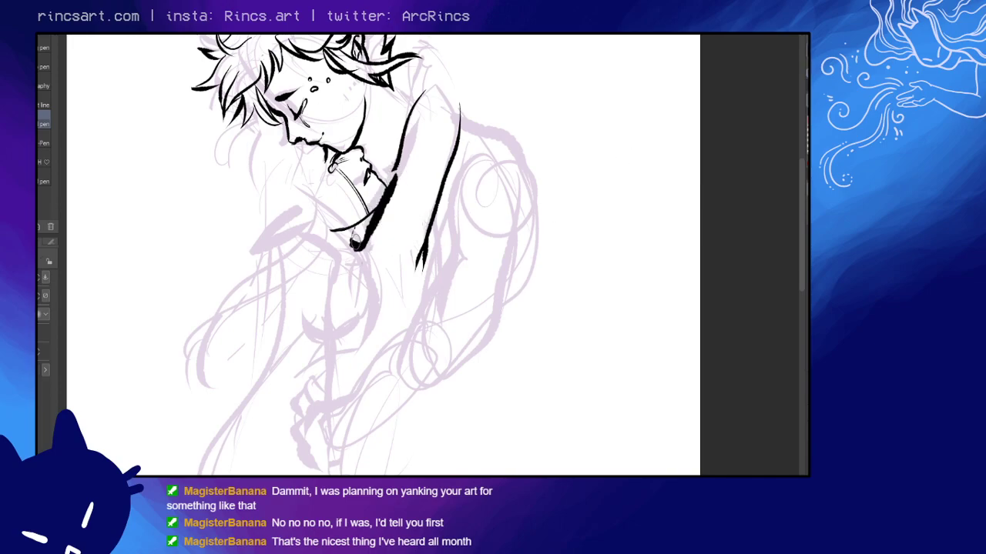
- Undo the strokes of both collar edges
key("ctrl+z")
key("ctrl+z")
key("ctrl+z")
key("ctrl+z")
key("ctrl+z")
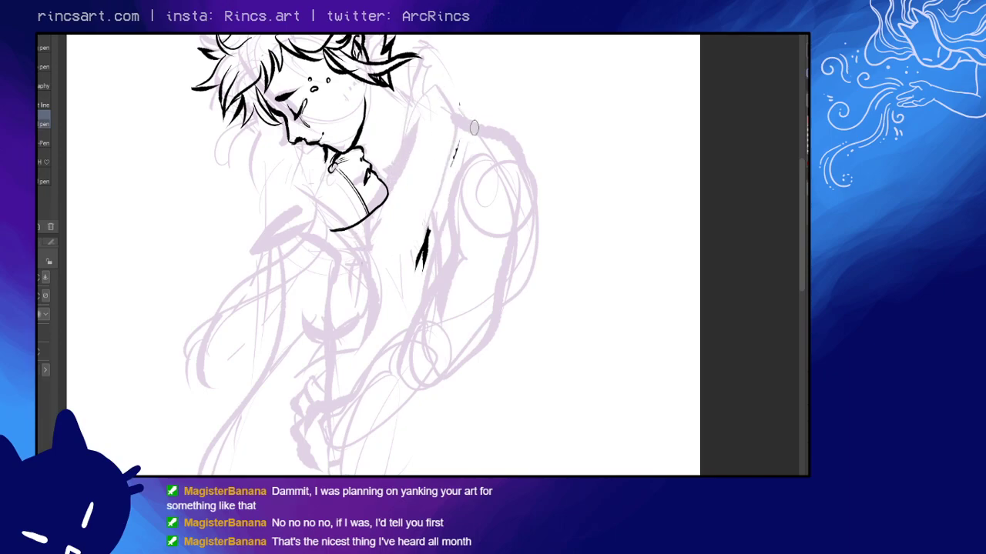
key("ctrl+z")
key("ctrl+z")
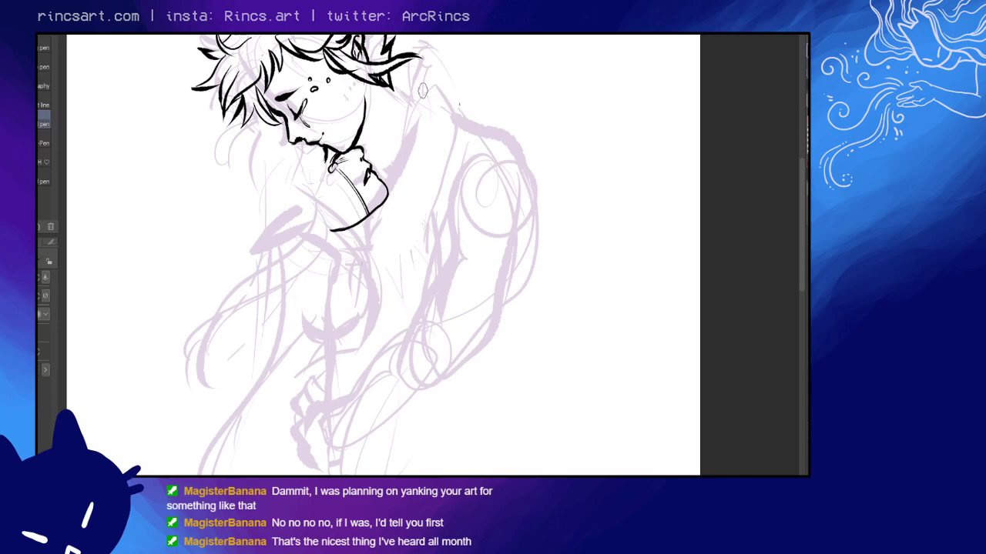
- Ink the upper figure's front collar edge from the neck down past the lower figure's chin, ending in a forked tip
left_click_drag(420, 93, 370, 214)
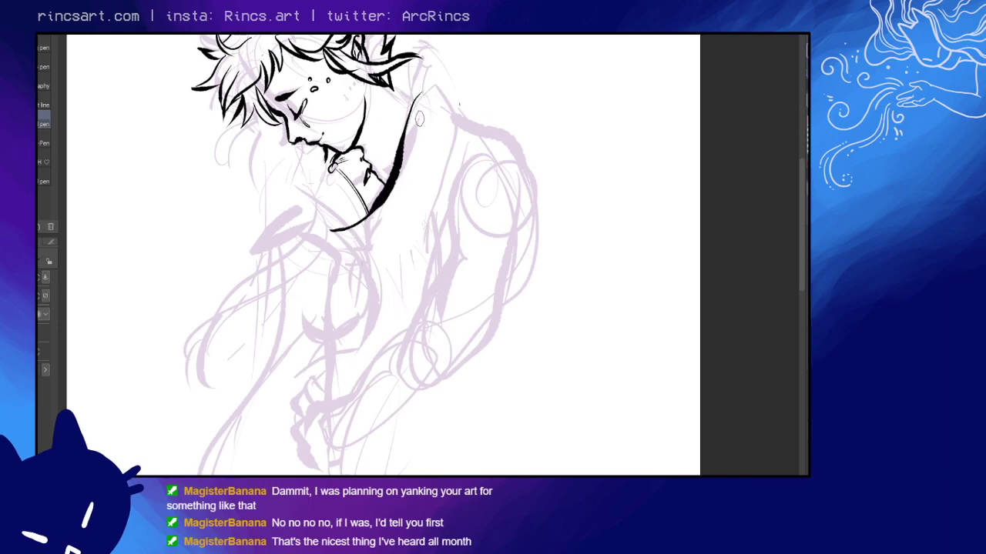
key("ctrl+z")
mouse_move(420, 91)
left_mouse_down()
mouse_move(358, 227)
mouse_move(354, 261)
left_mouse_up()
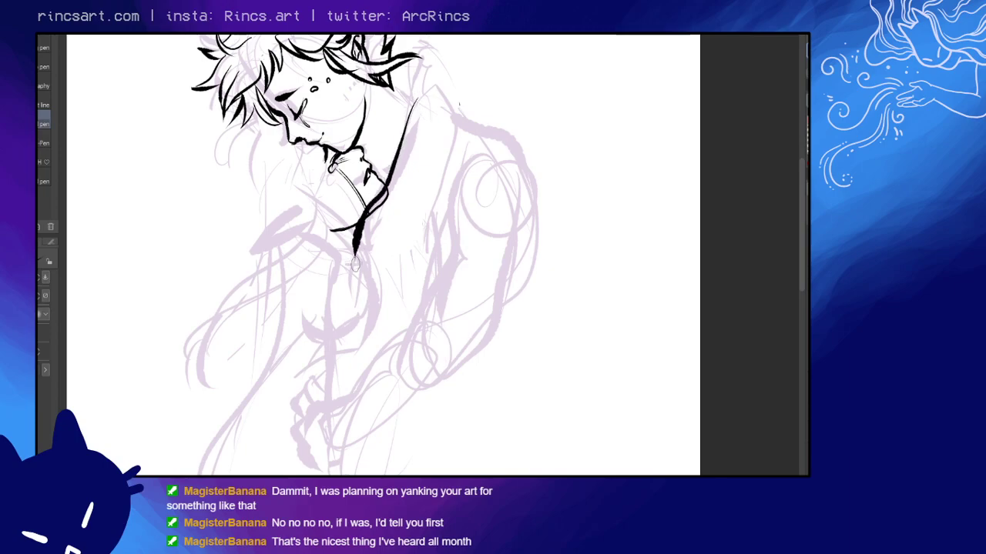
key("ctrl+z")
left_click_drag(365, 212, 346, 262)
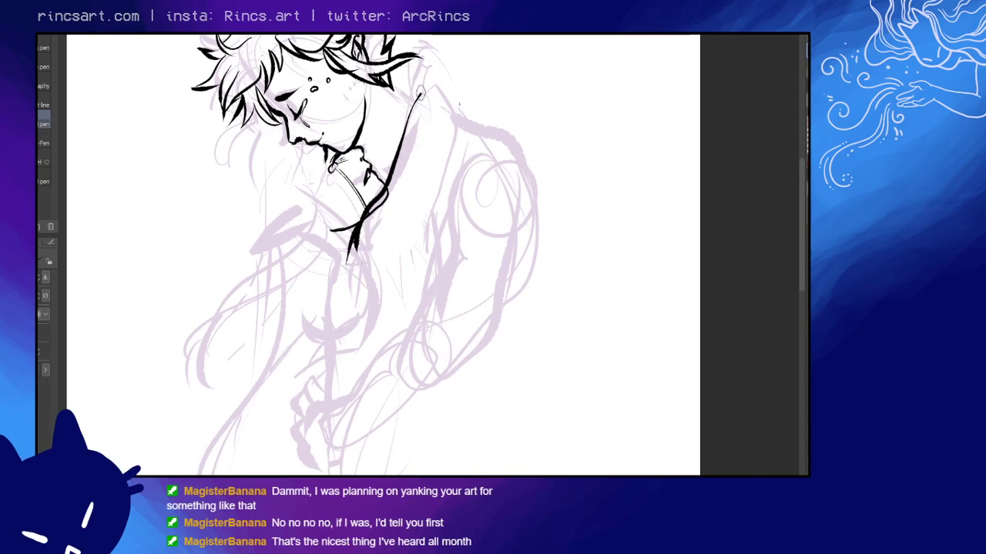
- Ink the collar's back edge with a forked lower end and doubled upper end, and join both edges with a thin curve below
mouse_move(428, 86)
left_mouse_down()
mouse_move(414, 101)
mouse_move(435, 79)
mouse_move(403, 131)
mouse_move(422, 277)
left_mouse_up()
left_click_drag(434, 218, 424, 286)
mouse_move(363, 239)
left_mouse_down()
mouse_move(368, 260)
mouse_move(416, 289)
left_mouse_up()
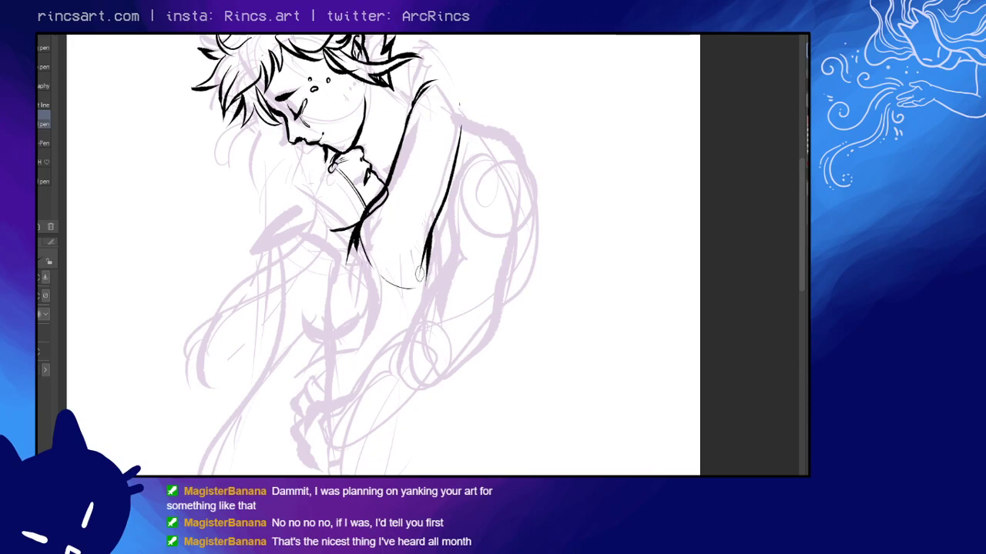
left_click_drag(456, 174, 470, 117)
key("e")
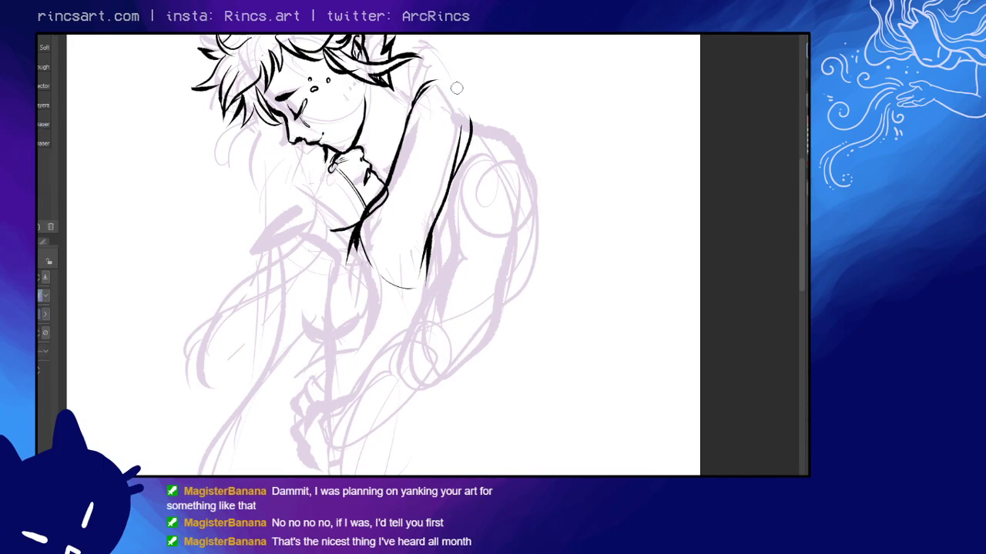
- Try to ink the upper edge of a scarf tail flowing back from the upper figure's nape
key("p")
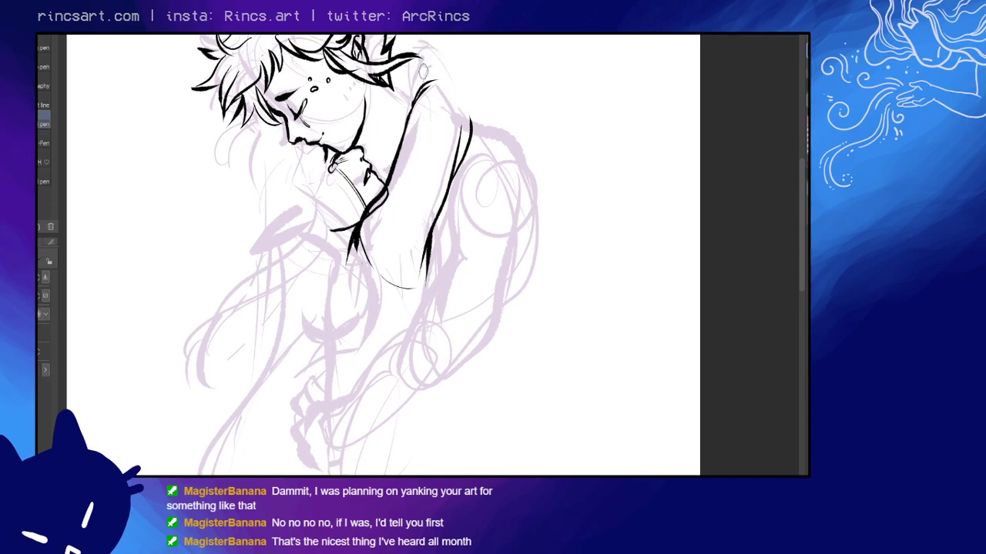
mouse_move(412, 100)
left_mouse_down()
mouse_move(405, 58)
mouse_move(531, 46)
mouse_move(593, 69)
left_mouse_up()
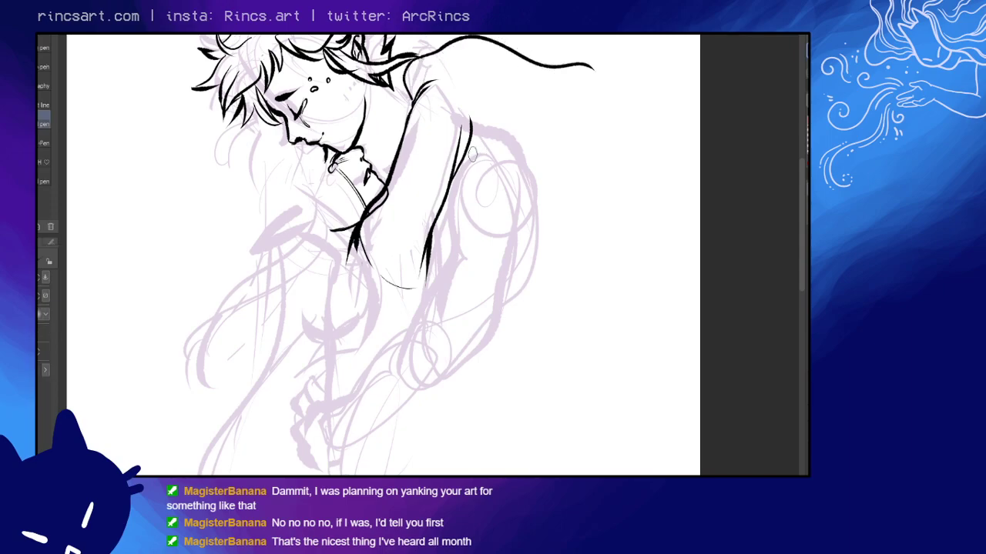
key("ctrl+z")
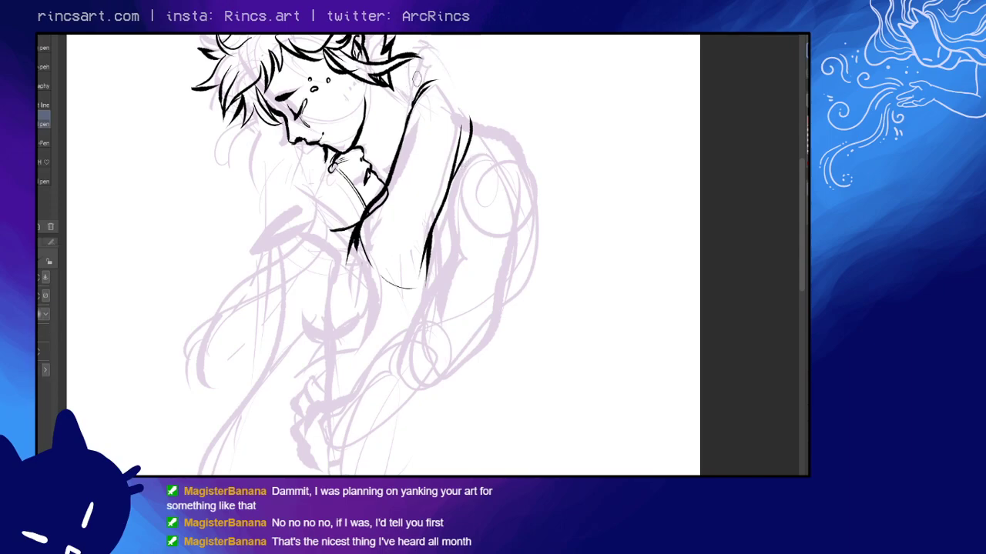
left_click_drag(409, 104, 426, 66)
key("ctrl+z")
mouse_move(411, 116)
left_mouse_down()
mouse_move(406, 70)
mouse_move(476, 46)
mouse_move(514, 61)
left_mouse_up()
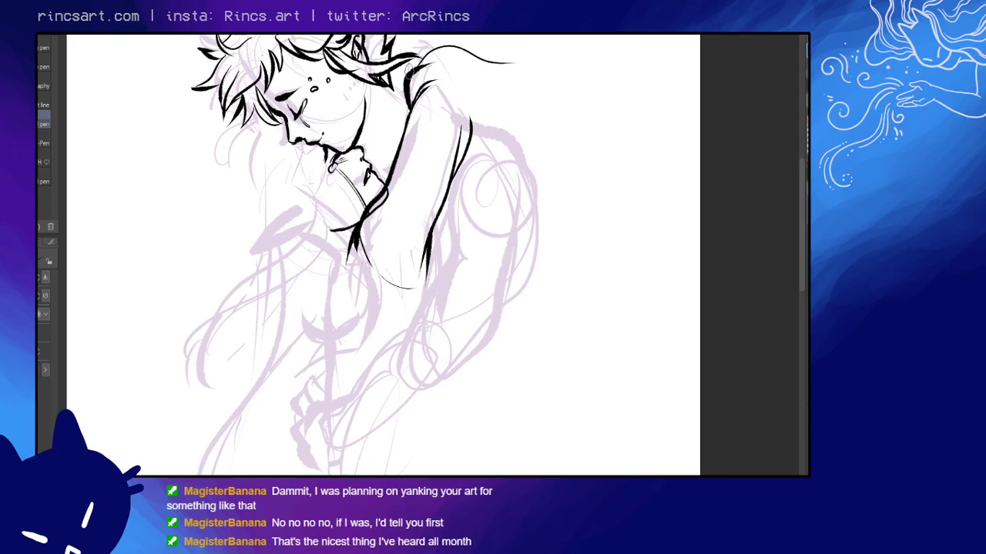
left_click_drag(408, 77, 477, 47)
key("ctrl+z")
key("ctrl+z")
left_click_drag(403, 105, 408, 61)
mouse_move(399, 77)
left_mouse_down()
mouse_move(462, 62)
mouse_move(542, 94)
left_mouse_up()
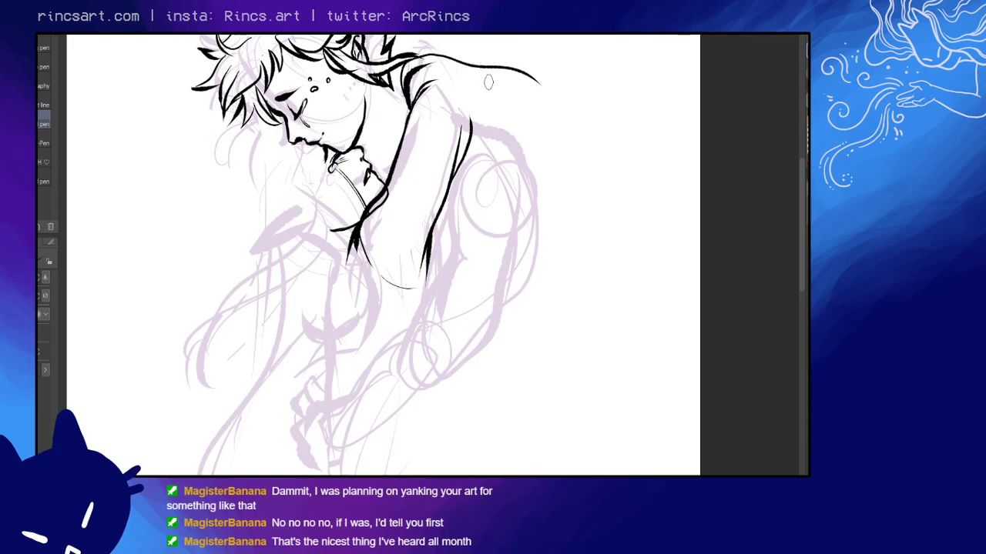
key("ctrl+z")
- Try to ink a long scarf tail sweeping out behind the upper figure's neck, joining both edges at a narrow folded tip
mouse_move(408, 70)
left_mouse_down()
mouse_move(482, 46)
mouse_move(559, 97)
left_mouse_up()
left_click_drag(468, 146, 484, 105)
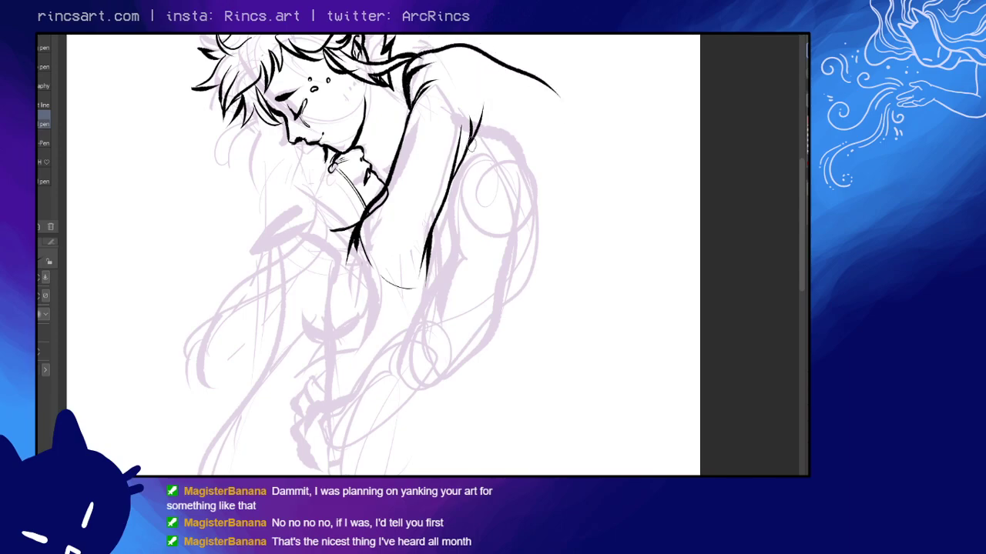
mouse_move(462, 159)
left_mouse_down()
mouse_move(485, 129)
mouse_move(625, 124)
left_mouse_up()
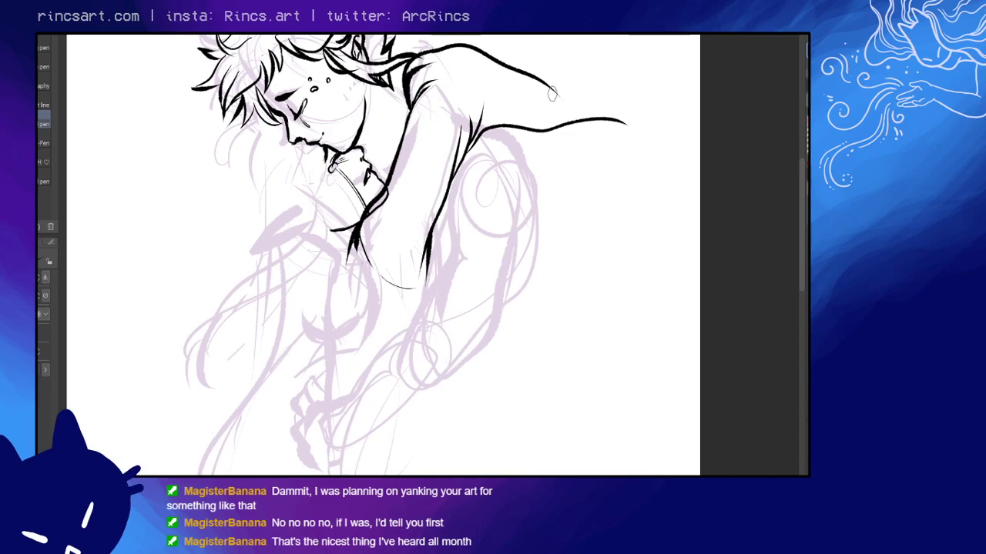
mouse_move(553, 91)
left_mouse_down()
mouse_move(594, 101)
mouse_move(622, 129)
left_mouse_up()
key("ctrl+z")
mouse_move(550, 90)
left_mouse_down()
mouse_move(625, 117)
mouse_move(616, 133)
mouse_move(631, 141)
left_mouse_up()
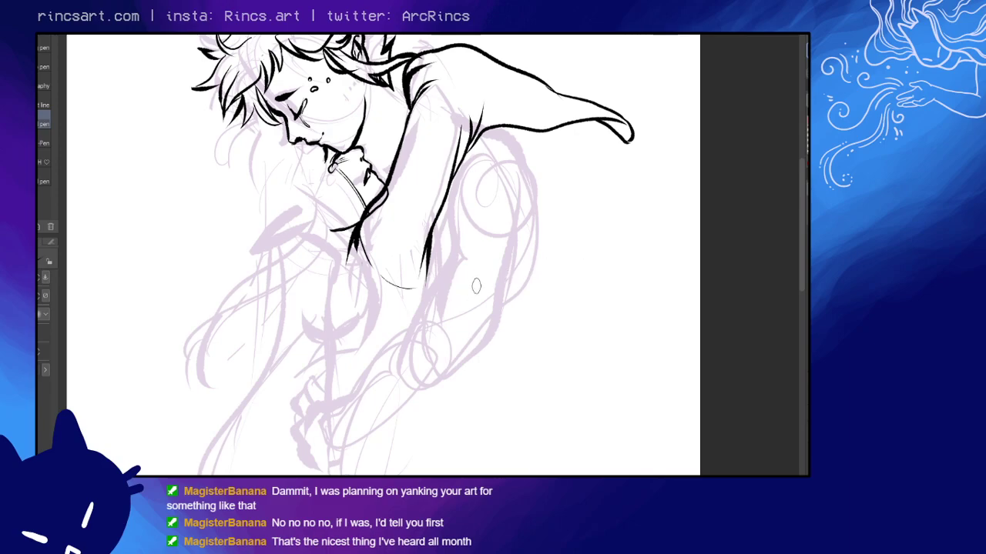
- Undo the strokes of the long outstretched scarf tail back to the bare nape
key("ctrl+z")
key("ctrl+z")
key("ctrl+z")
key("ctrl+z")
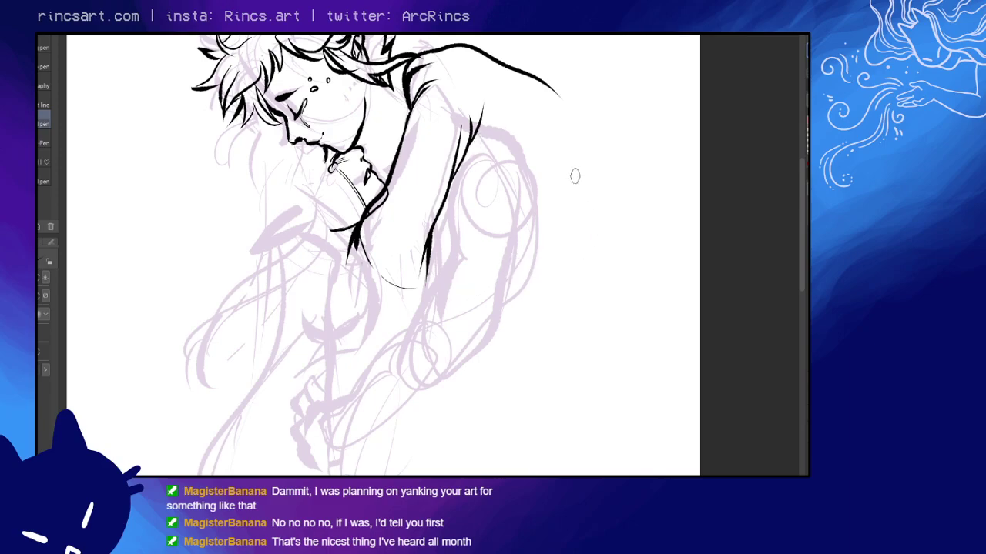
key("e")
left_click_drag(502, 62, 541, 77)
key("ctrl+z")
key("ctrl+z")
key("ctrl+z")
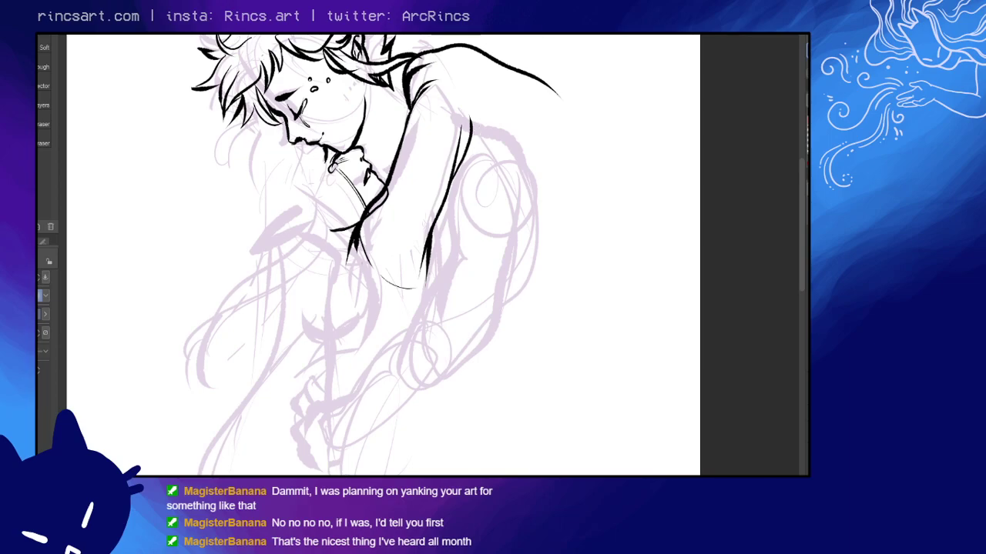
- Ink a scarf tail arching from the upper figure's nape over the back and curling down to a narrow tip, with inner fold lines
key("p")
mouse_move(407, 87)
left_mouse_down()
mouse_move(505, 85)
mouse_move(539, 166)
left_mouse_up()
key("ctrl+z")
mouse_move(406, 56)
left_mouse_down()
mouse_move(420, 46)
mouse_move(481, 60)
mouse_move(538, 141)
mouse_move(540, 195)
left_mouse_up()
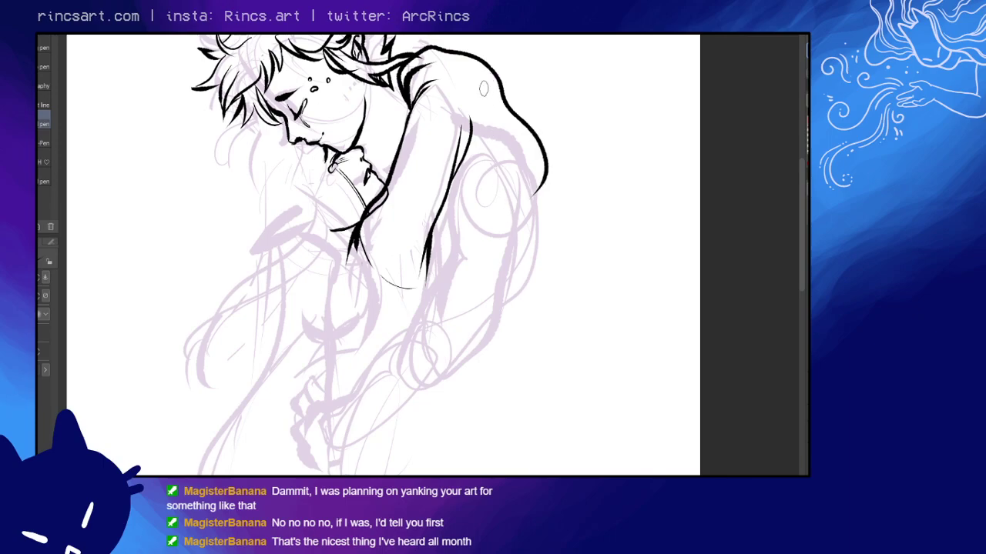
left_click_drag(468, 150, 479, 115)
key("ctrl+z")
mouse_move(465, 160)
left_mouse_down()
mouse_move(482, 120)
mouse_move(505, 169)
mouse_move(498, 237)
mouse_move(544, 188)
left_mouse_up()
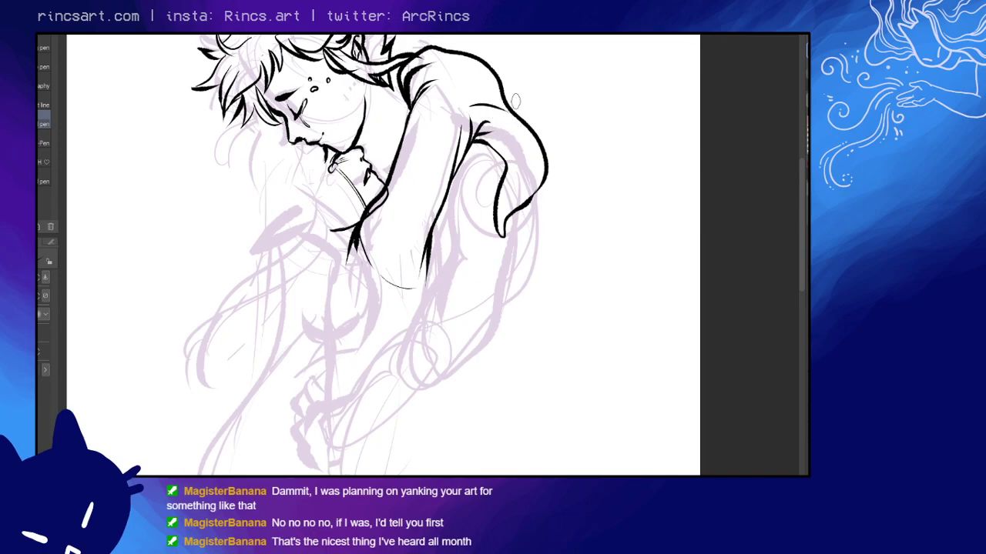
left_click_drag(473, 105, 535, 134)
- Try several versions of a second scarf tail above the first, flowing back from behind the upper figure's hair
mouse_move(561, 286)
left_mouse_down()
mouse_move(567, 242)
mouse_move(529, 243)
left_mouse_up()
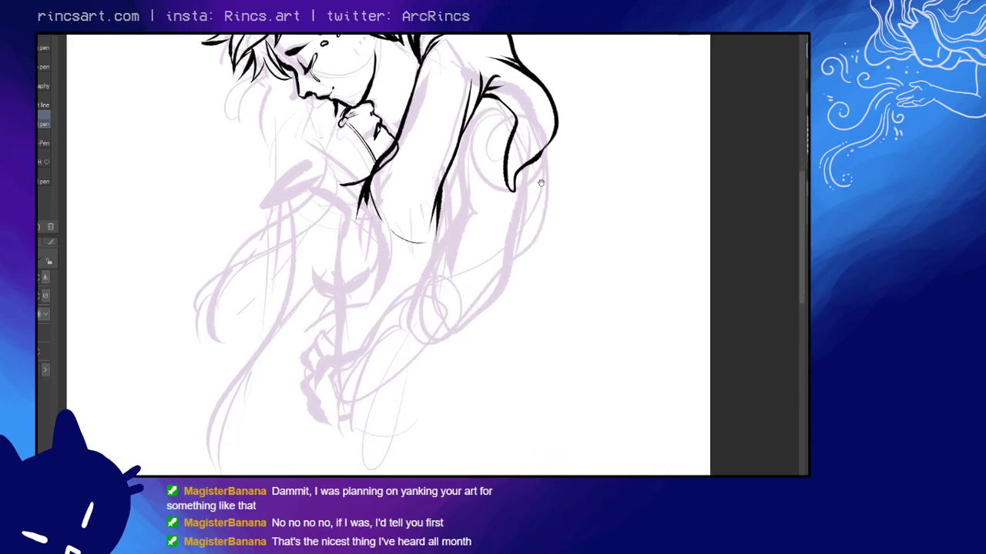
mouse_move(541, 183)
left_mouse_down()
mouse_move(511, 241)
mouse_move(498, 297)
left_mouse_up()
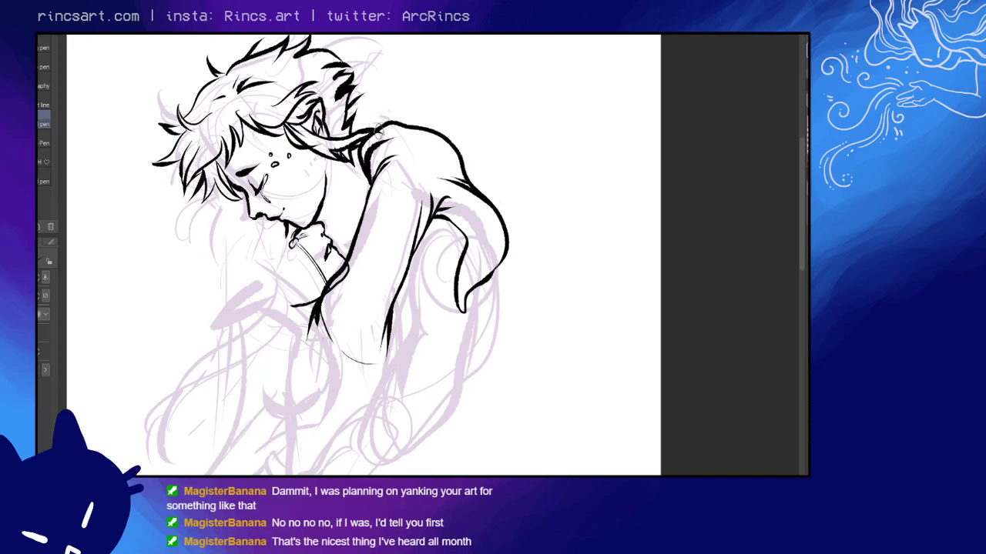
mouse_move(348, 129)
left_mouse_down()
mouse_move(406, 90)
mouse_move(491, 100)
mouse_move(499, 120)
mouse_move(479, 104)
mouse_move(427, 123)
left_mouse_up()
key("ctrl+z")
key("ctrl+z")
mouse_move(348, 130)
left_mouse_down()
mouse_move(352, 115)
mouse_move(433, 88)
mouse_move(521, 140)
mouse_move(490, 137)
left_mouse_up()
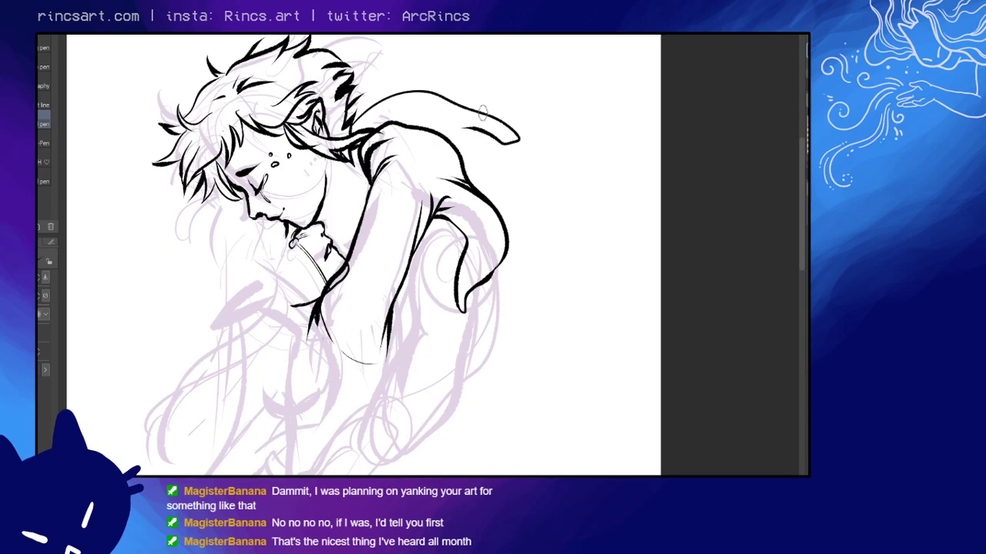
key("ctrl+z")
mouse_move(354, 121)
left_mouse_down()
mouse_move(376, 102)
mouse_move(460, 119)
mouse_move(477, 162)
mouse_move(458, 140)
left_mouse_up()
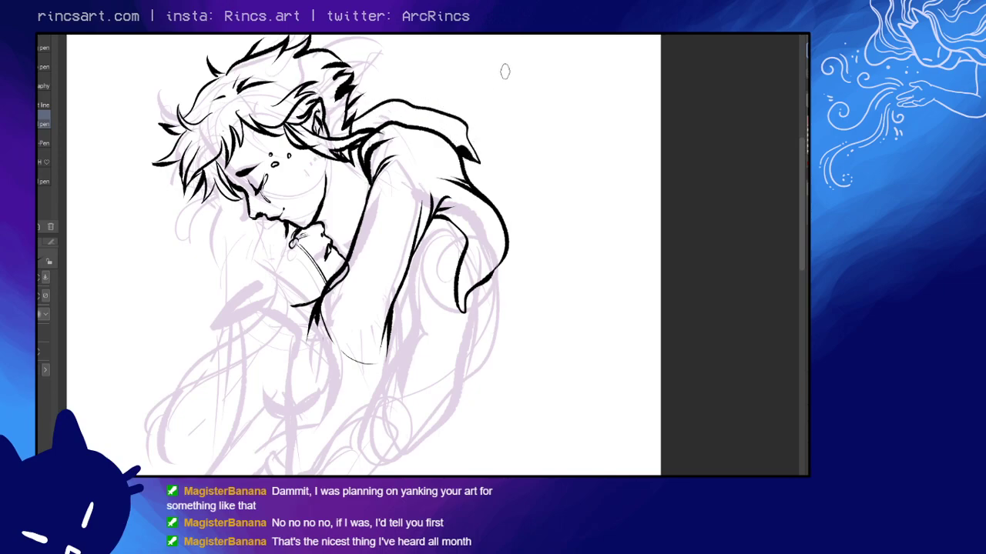
key("ctrl+z")
mouse_move(351, 127)
left_mouse_down()
mouse_move(385, 100)
mouse_move(481, 112)
mouse_move(486, 128)
left_mouse_up()
key("ctrl+z")
- Ink the second scarf tail from behind the upper figure's hair to a narrow drooping tip, reinforcing its edge near the nape
mouse_move(351, 128)
left_mouse_down()
mouse_move(376, 102)
mouse_move(442, 114)
mouse_move(506, 161)
mouse_move(465, 159)
left_mouse_up()
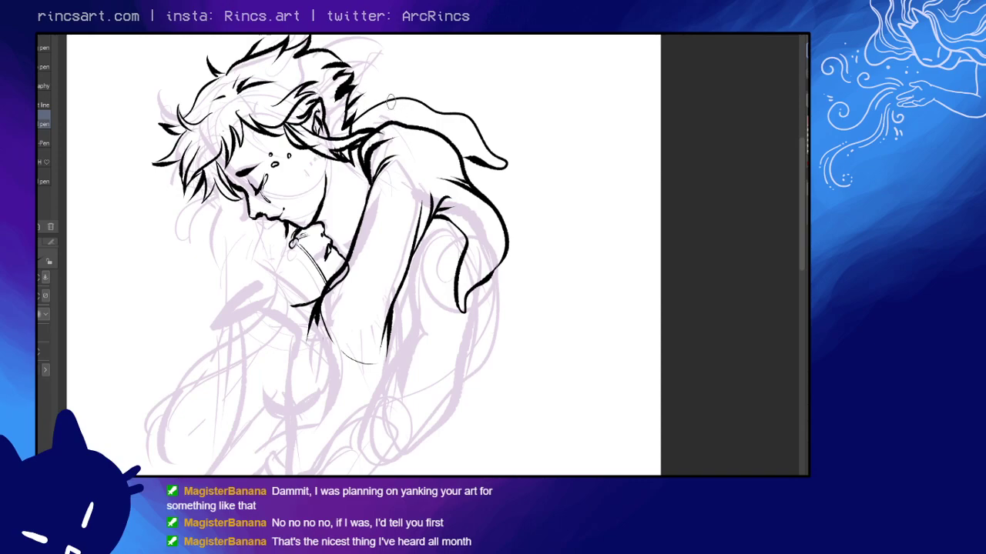
left_click_drag(397, 101, 351, 130)
key("ctrl+z")
mouse_move(398, 99)
left_mouse_down()
mouse_move(365, 121)
mouse_move(409, 100)
left_mouse_up()
key("ctrl+z")
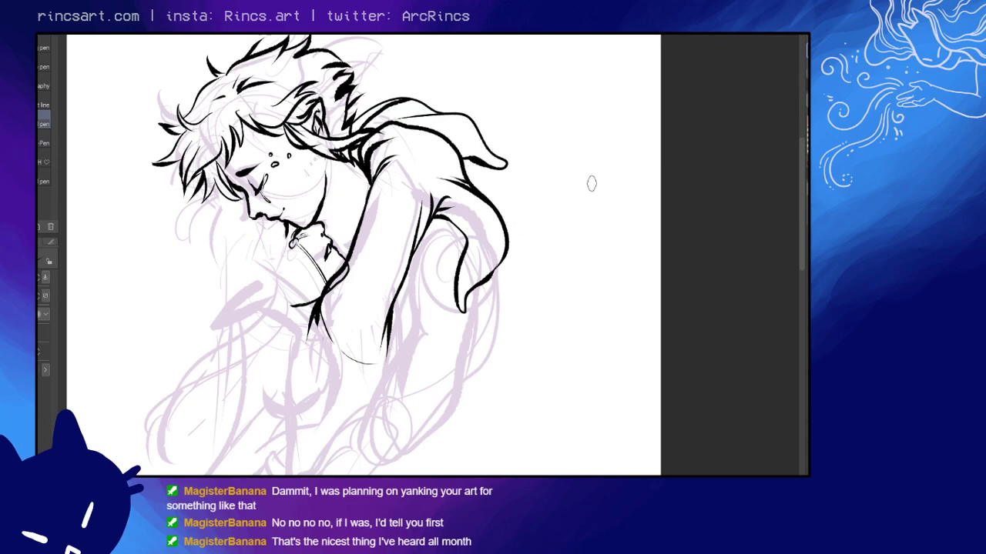
- Compare the line art with the rough sketch hidden and shown
left_click_drag(591, 184, 518, 221)
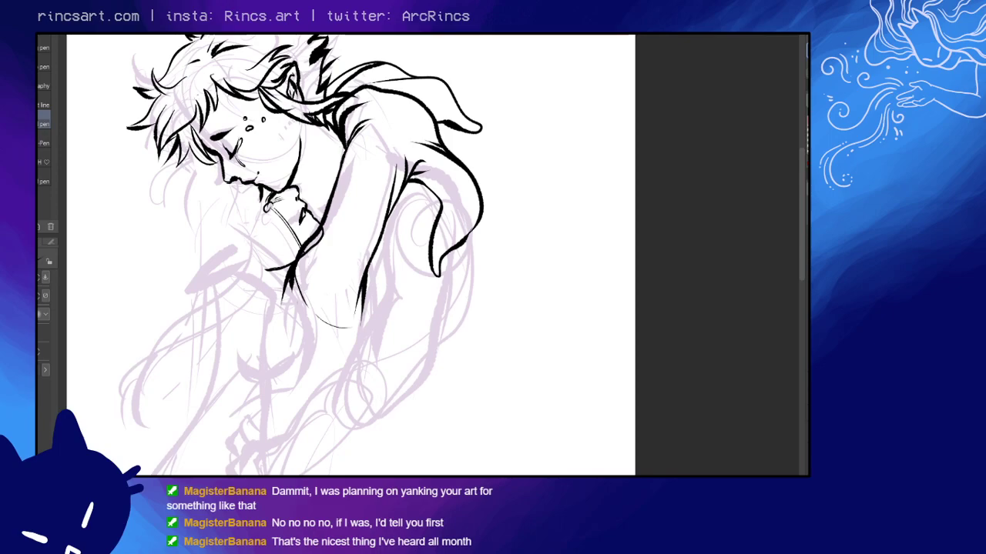
key("ctrl+comma")
key("ctrl+comma")
key("ctrl+comma")
key("ctrl+comma")
key("ctrl+comma")
key("ctrl+z")
key("ctrl+y")
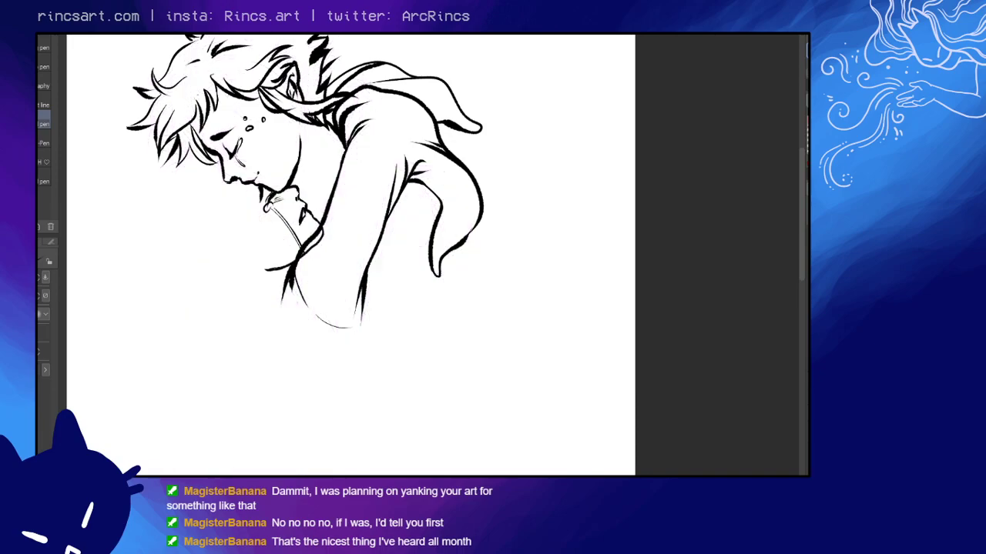
key("ctrl+comma")
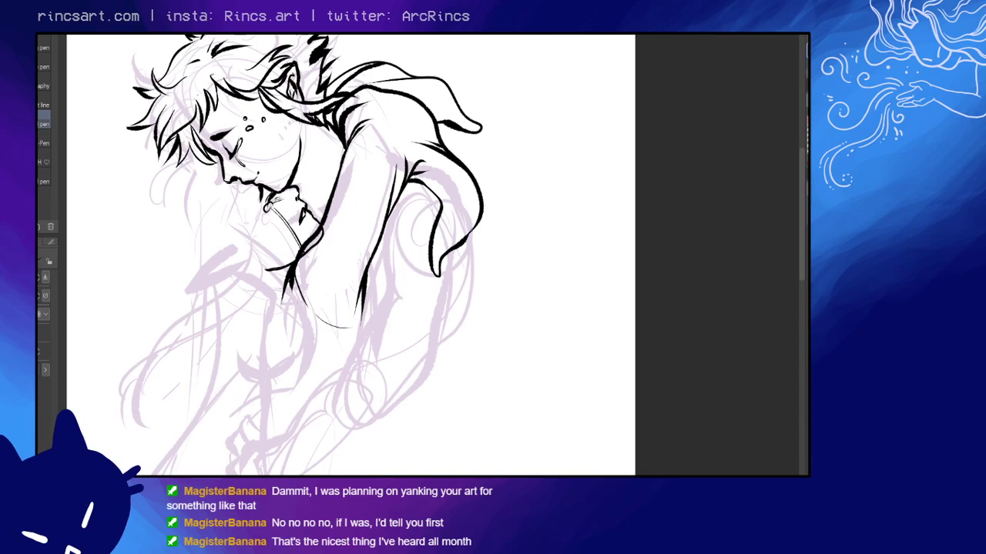
- Compare the scarf with and without its most recent strokes
key("ctrl+z")
key("ctrl+y")
key("ctrl+z")
key("ctrl+z")
key("ctrl+y")
key("ctrl+y")
key("ctrl+z")
key("ctrl+y")
key("ctrl+z")
key("ctrl+y")
key("ctrl+z")
key("ctrl+y")
- Ink the lower figure's hair as spiky strands fanning out beneath the upper figure's mouth
mouse_move(611, 297)
left_mouse_down()
mouse_move(653, 251)
mouse_move(658, 223)
left_mouse_up()
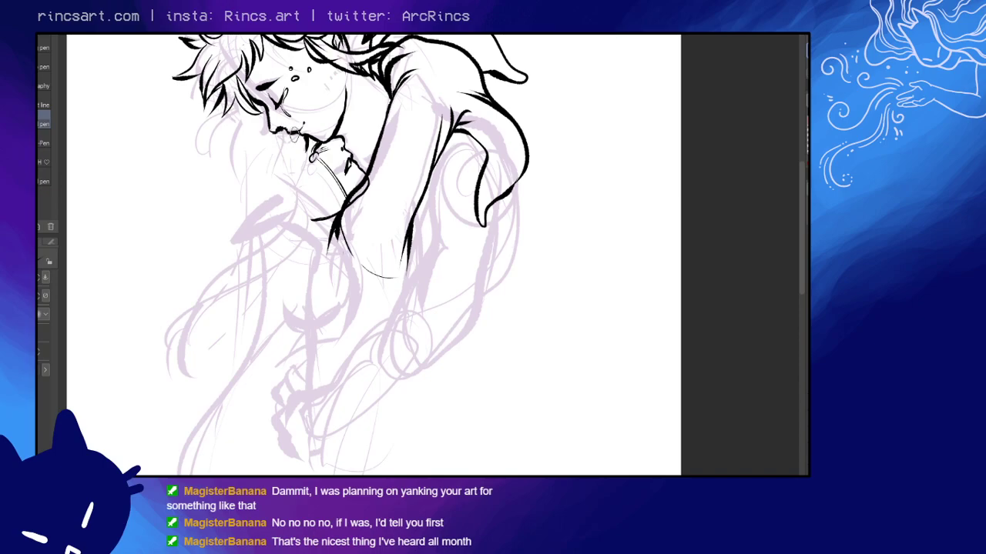
left_click_drag(295, 141, 295, 167)
mouse_move(276, 139)
left_mouse_down()
mouse_move(254, 188)
mouse_move(267, 182)
left_mouse_up()
key("ctrl+z")
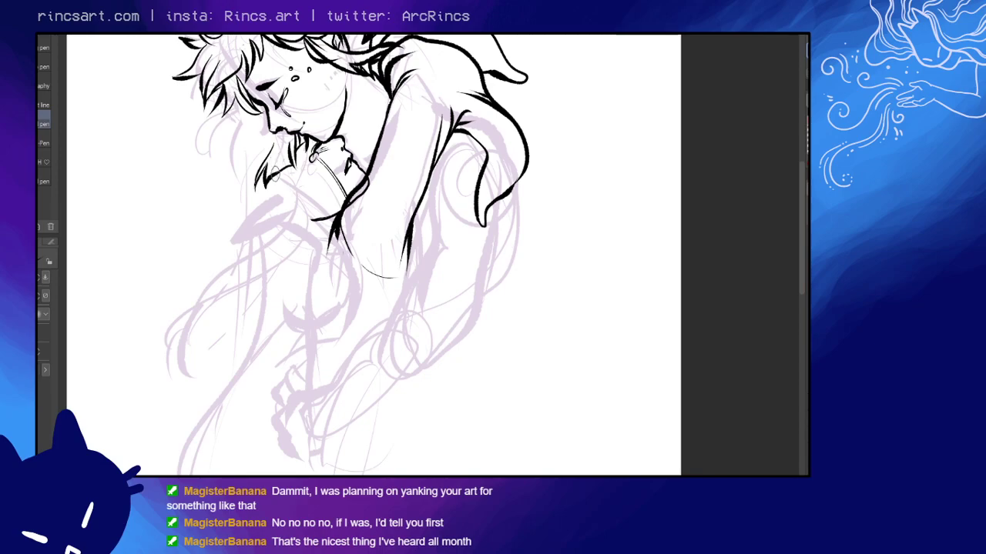
mouse_move(275, 177)
left_mouse_down()
mouse_move(282, 146)
mouse_move(250, 185)
left_mouse_up()
key("ctrl+z")
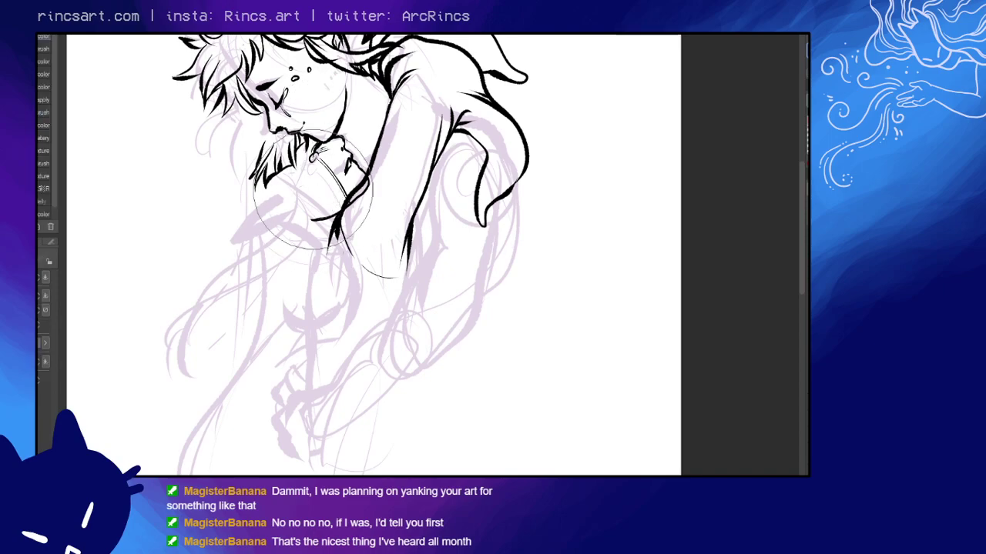
- Try to ink a curved, thickened lock from the lower figure's spiky hair down beside the face
key("b")
key("p")
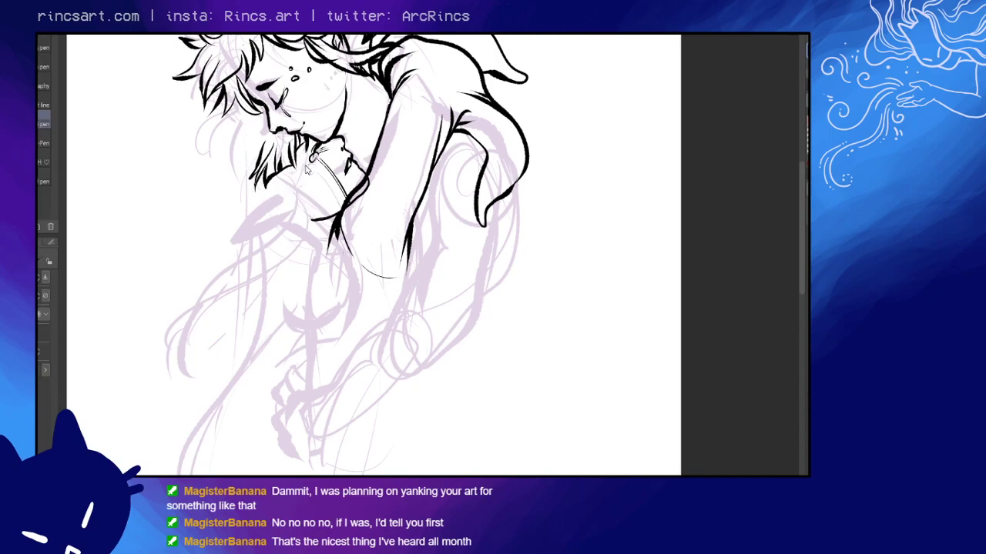
left_click_drag(291, 168, 307, 236)
left_click_drag(294, 172, 310, 218)
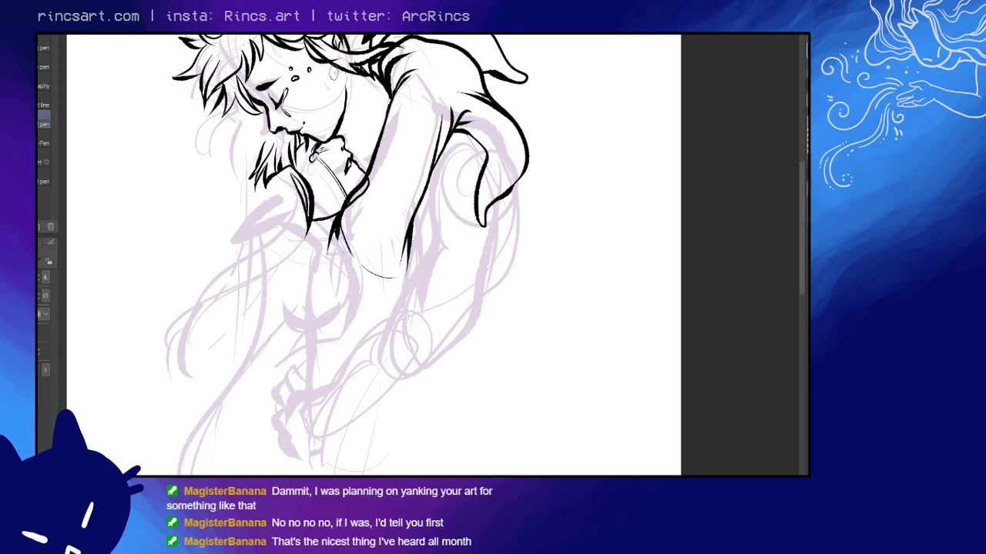
left_click_drag(308, 94, 309, 97)
key("ctrl+z")
key("ctrl+z")
key("ctrl+z")
- Ink a short gathered lock below the lower figure's spiky hair, with a curved outer edge and dark accents at its narrowed end
mouse_move(290, 166)
left_mouse_down()
mouse_move(308, 184)
mouse_move(301, 212)
left_mouse_up()
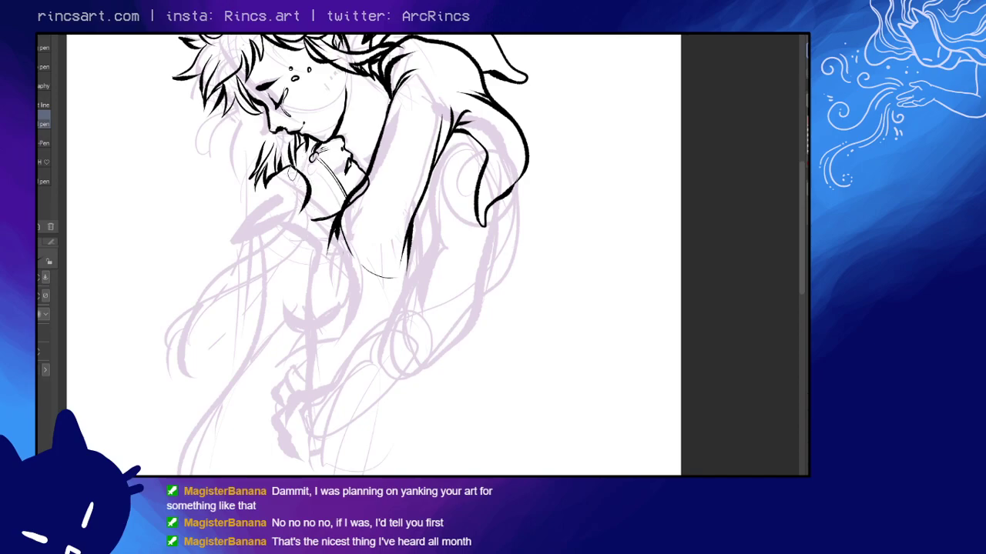
mouse_move(296, 179)
left_mouse_down()
mouse_move(299, 206)
mouse_move(300, 189)
mouse_move(296, 199)
left_mouse_up()
mouse_move(274, 166)
left_mouse_down()
mouse_move(287, 222)
mouse_move(300, 223)
left_mouse_up()
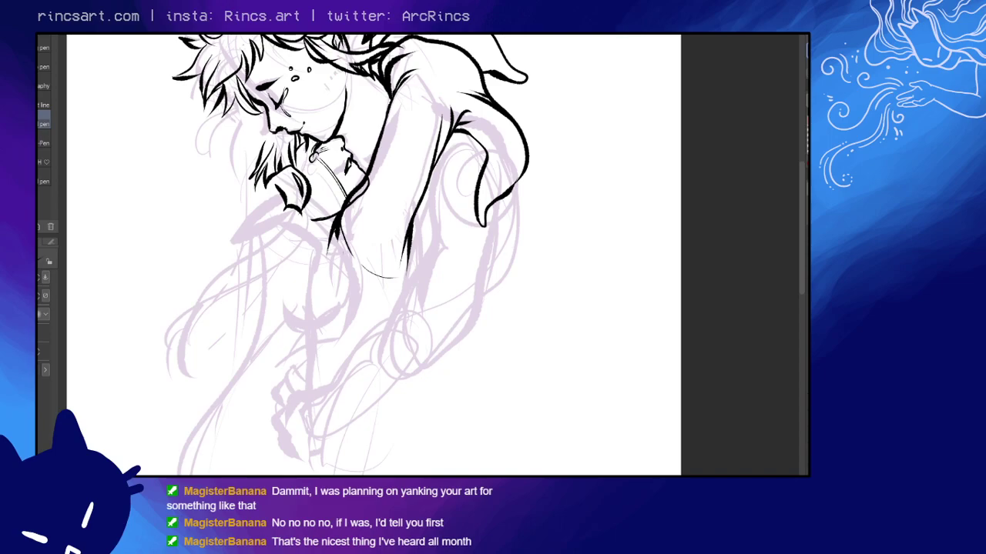
key("e")
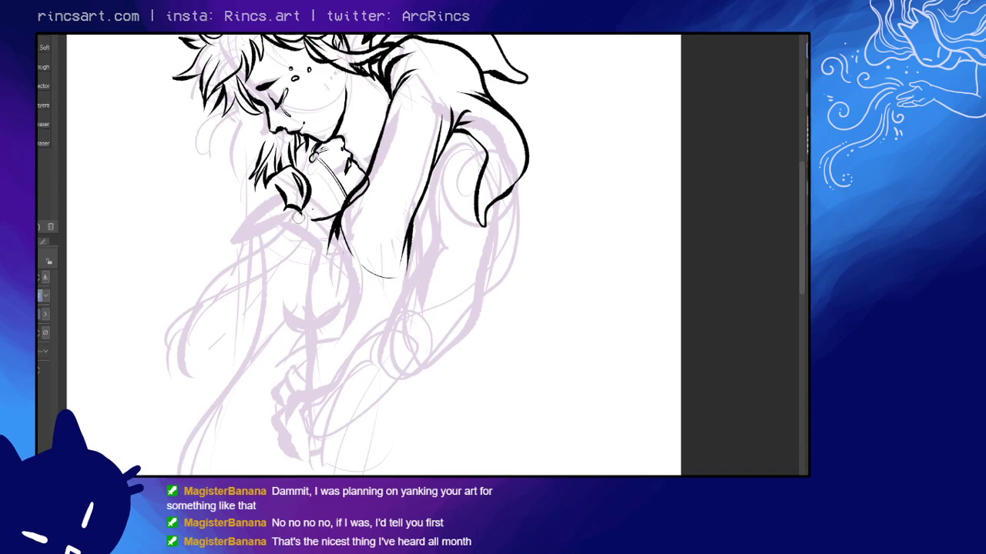
key("p")
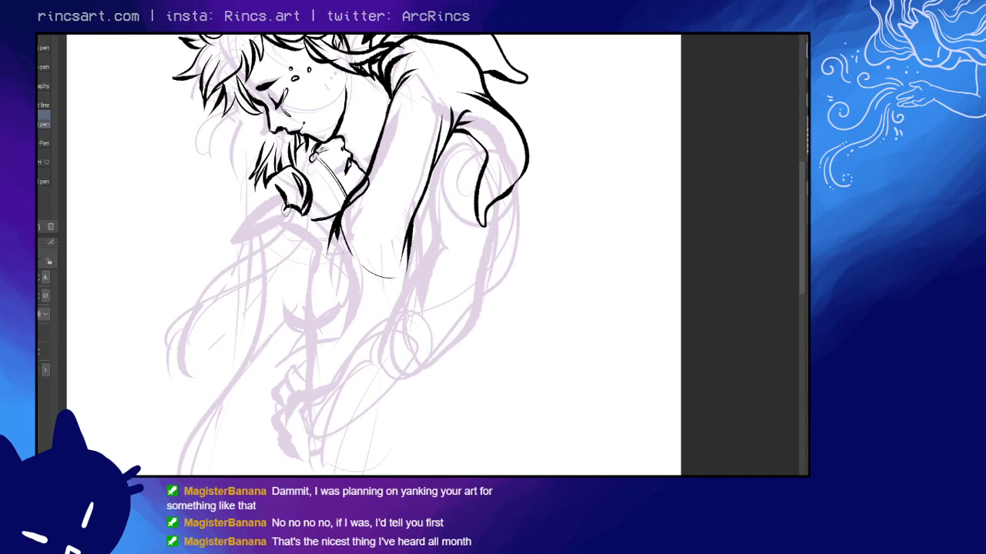
- Try to ink the two parallel edges of a strand running diagonally down from the gathered lock
left_click_drag(286, 208, 220, 268)
key("ctrl+z")
left_click_drag(286, 209, 231, 255)
key("ctrl+z")
left_click_drag(285, 209, 248, 243)
left_click_drag(301, 209, 231, 273)
key("ctrl+z")
left_click_drag(300, 214, 248, 266)
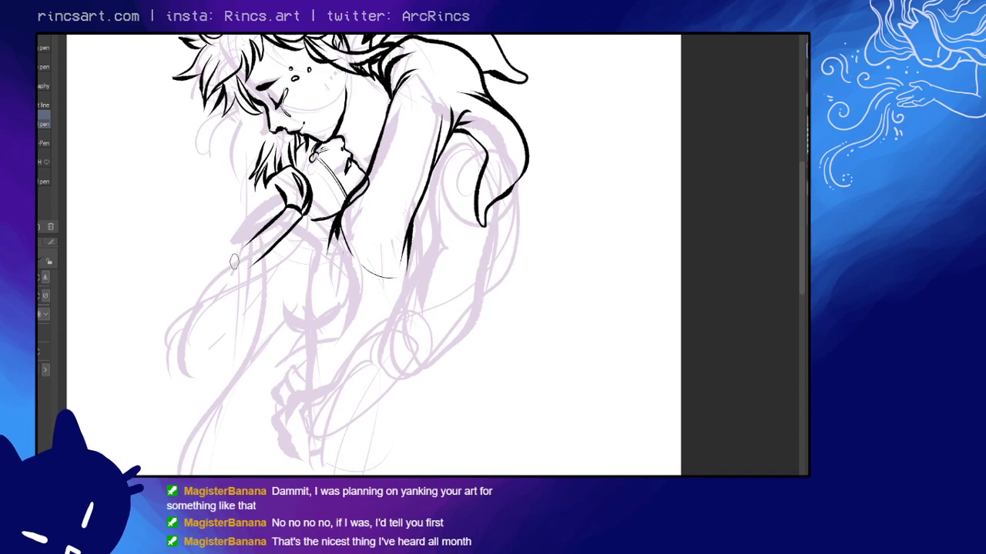
key("ctrl+z")
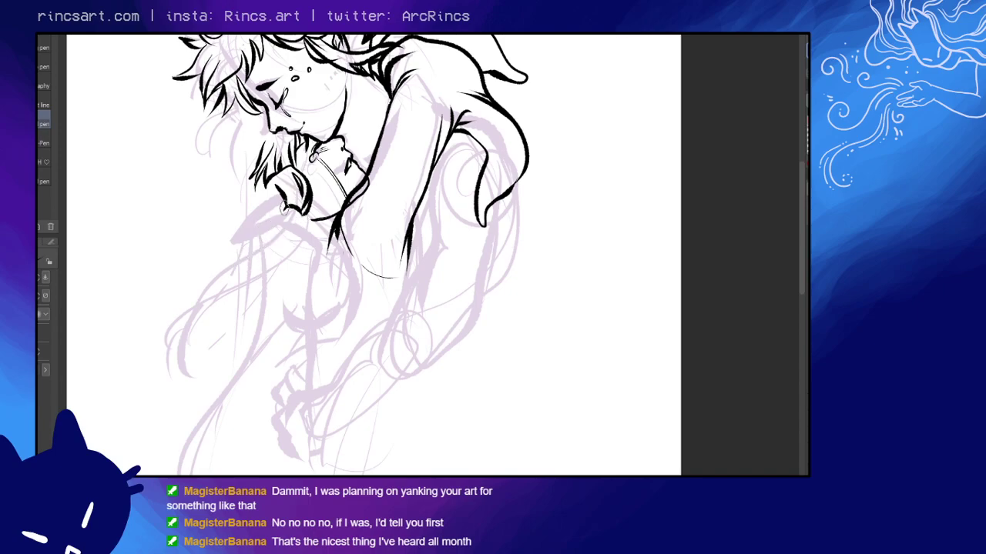
- Ink a long narrow strand running diagonally down from the gathered lock, tied near its end and finished with a pointed tuft
left_click_drag(289, 199, 229, 263)
key("ctrl+z")
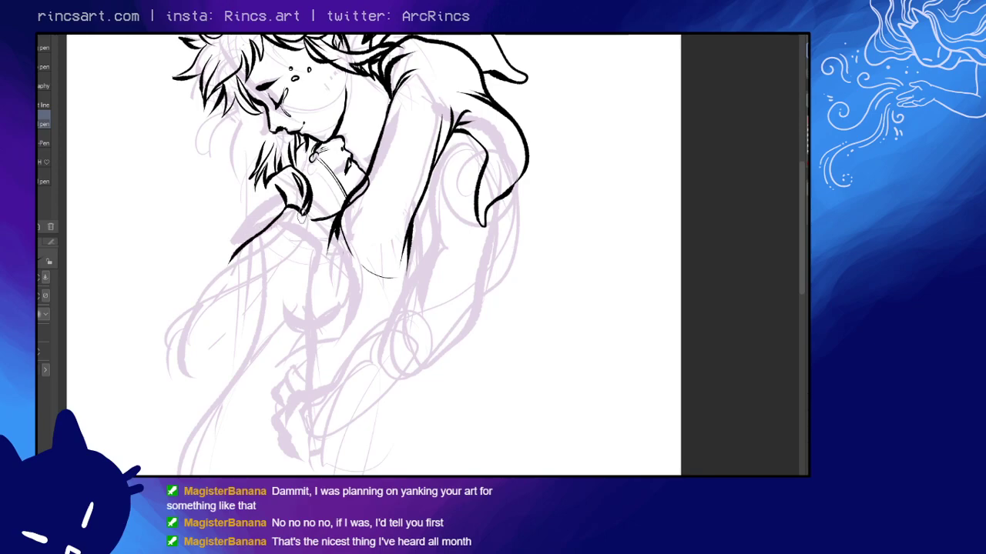
left_click_drag(304, 212, 206, 302)
key("ctrl+z")
mouse_move(303, 213)
left_mouse_down()
mouse_move(222, 278)
mouse_move(214, 294)
mouse_move(229, 316)
mouse_move(222, 315)
left_mouse_up()
key("ctrl+z")
key("ctrl+z")
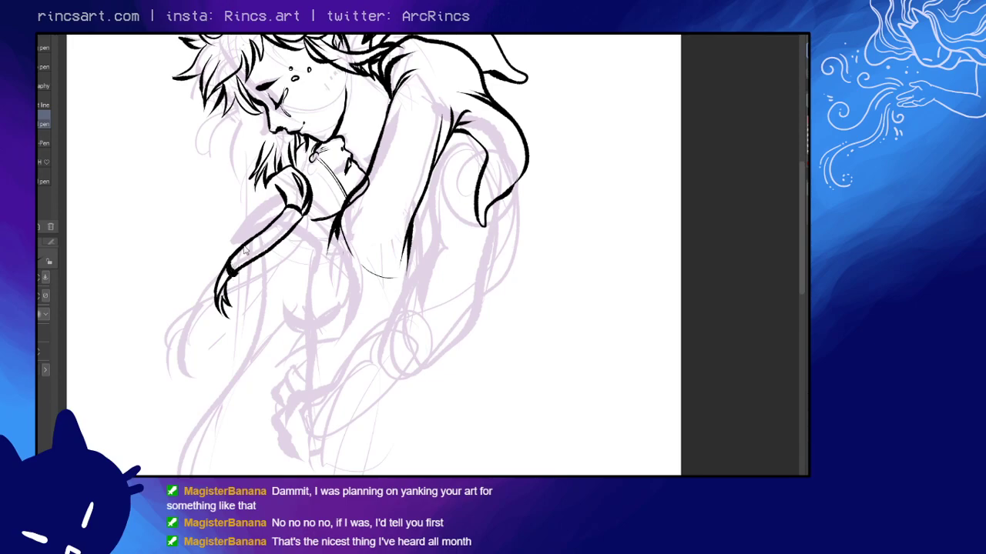
left_click_drag(229, 270, 300, 219)
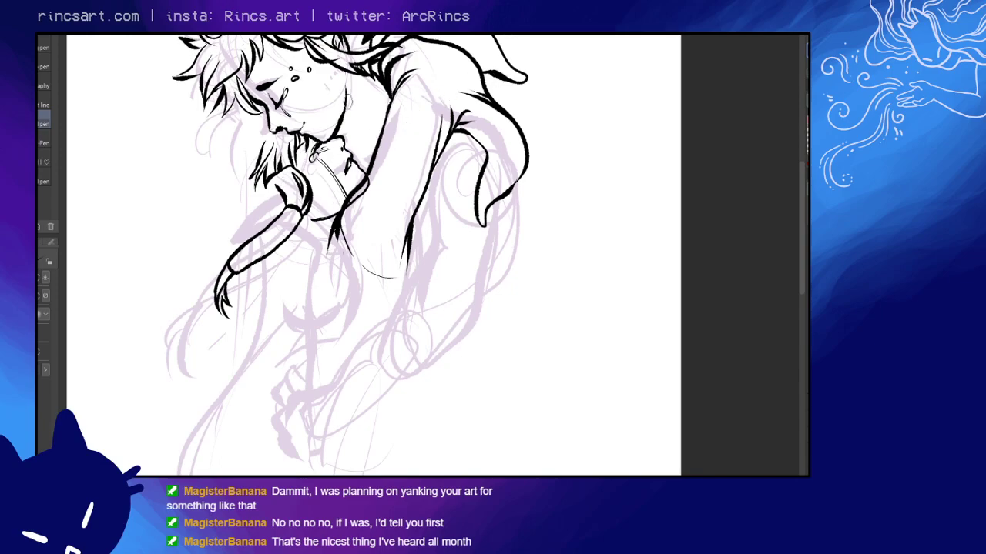
- Ink the lower figure's long pointed ear with dark accents inside it, beside the gathered lock
mouse_move(278, 191)
left_mouse_down()
mouse_move(247, 206)
mouse_move(267, 223)
mouse_move(287, 176)
mouse_move(247, 202)
mouse_move(259, 216)
mouse_move(261, 197)
mouse_move(247, 204)
mouse_move(244, 216)
mouse_move(258, 215)
mouse_move(282, 185)
mouse_move(269, 219)
left_mouse_up()
key("ctrl+z")
key("ctrl+z")
key("ctrl+z")
key("ctrl+z")
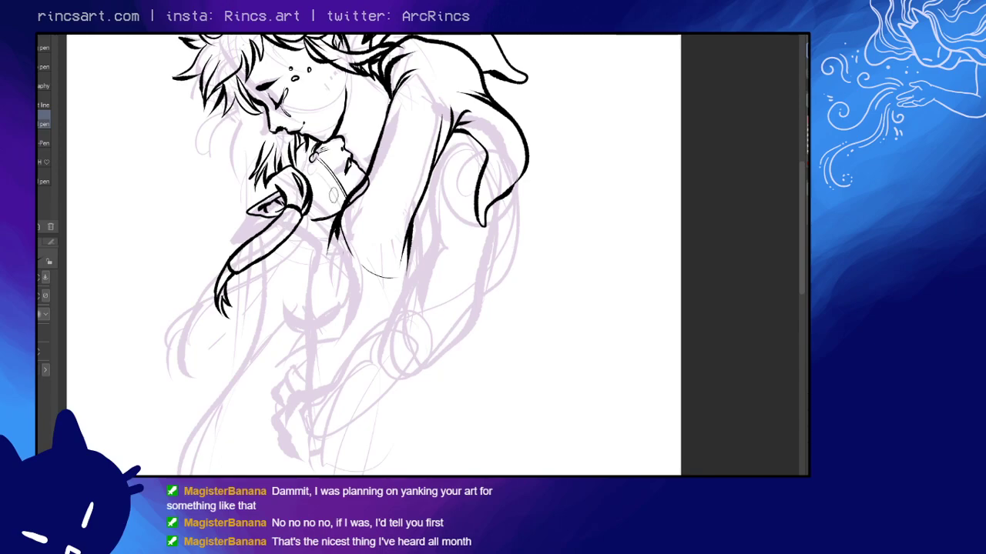
left_click_drag(353, 213, 359, 212)
key("ctrl+z")
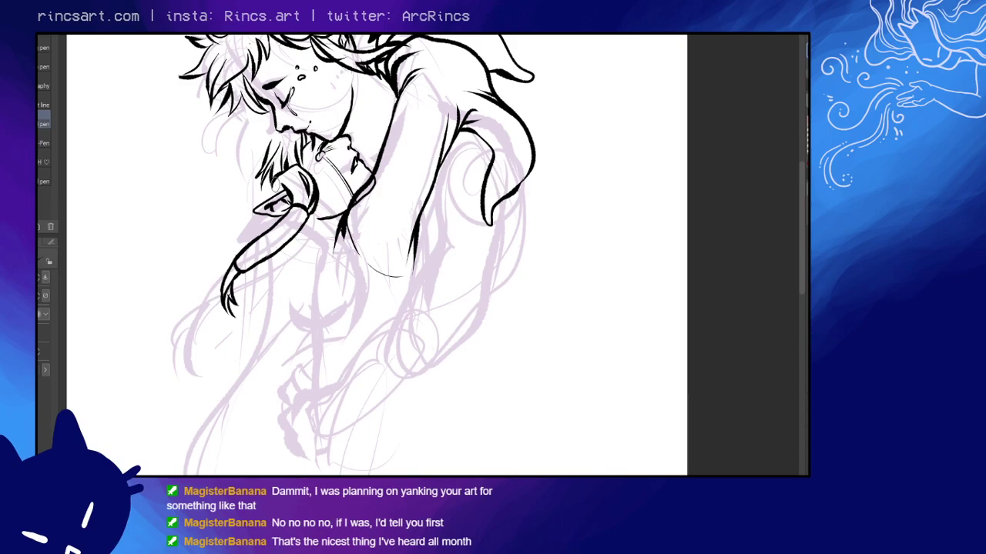
left_click_drag(288, 178, 271, 196)
left_click_drag(416, 194, 402, 142)
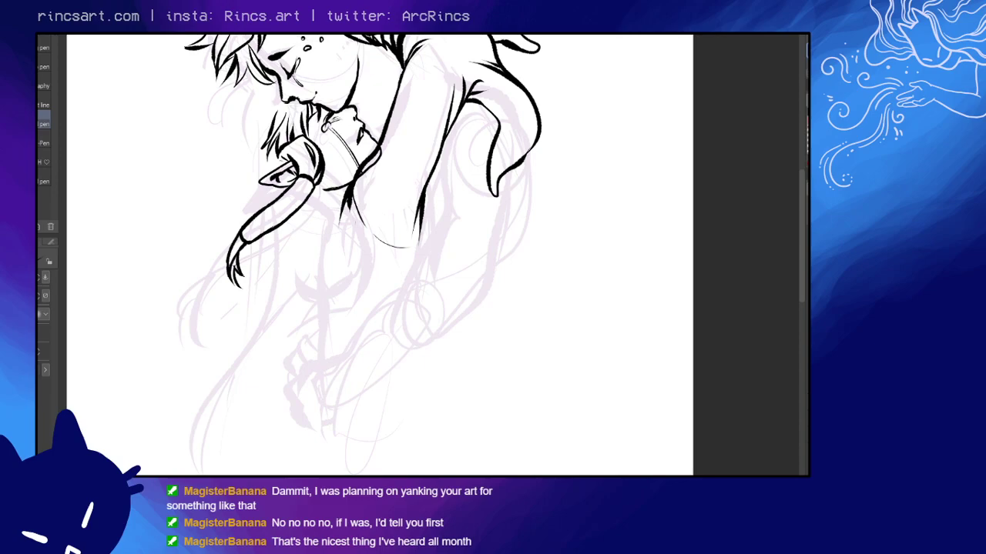
- Fade the upper figure's head line art and ink a short strand at the crown of the lower figure's hair
left_click_drag(295, 59, 299, 77)
key("Delete")
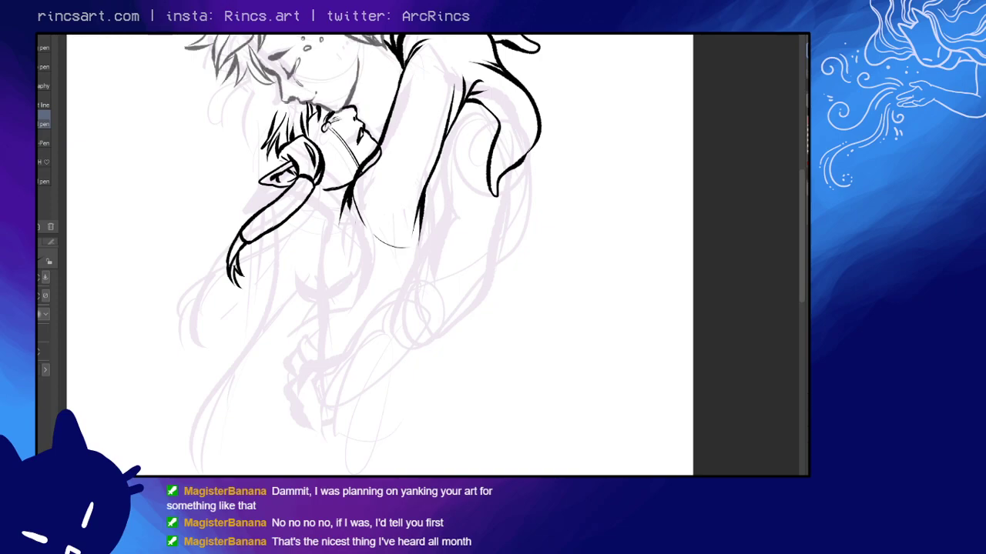
left_click_drag(257, 84, 239, 136)
key("ctrl+z")
left_click_drag(270, 86, 235, 152)
key("ctrl+z")
left_click_drag(267, 95, 280, 80)
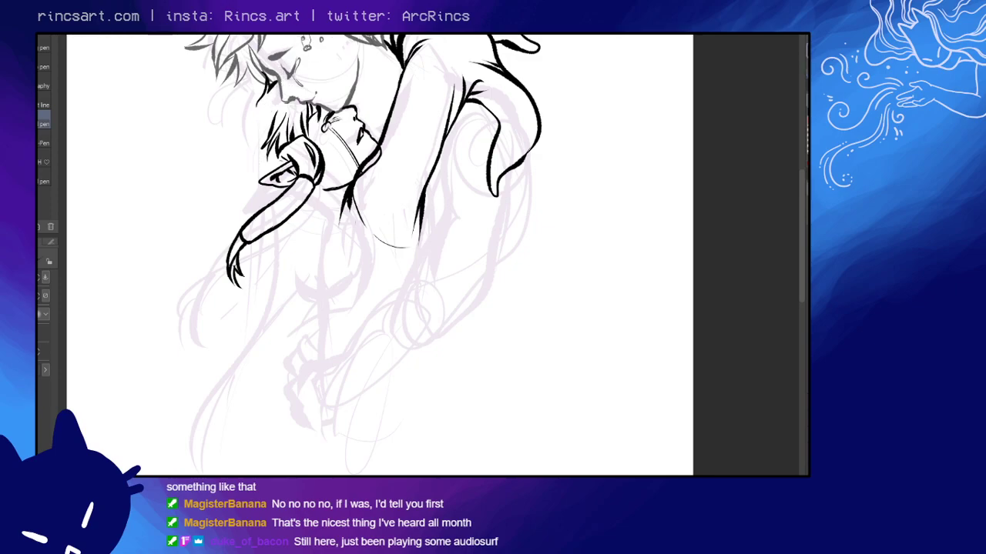
- Ink the long outer edge of the lower figure's hair sweeping down from the crown, doubled toward its pointed end
mouse_move(255, 102)
left_mouse_down()
mouse_move(149, 205)
mouse_move(128, 262)
left_mouse_up()
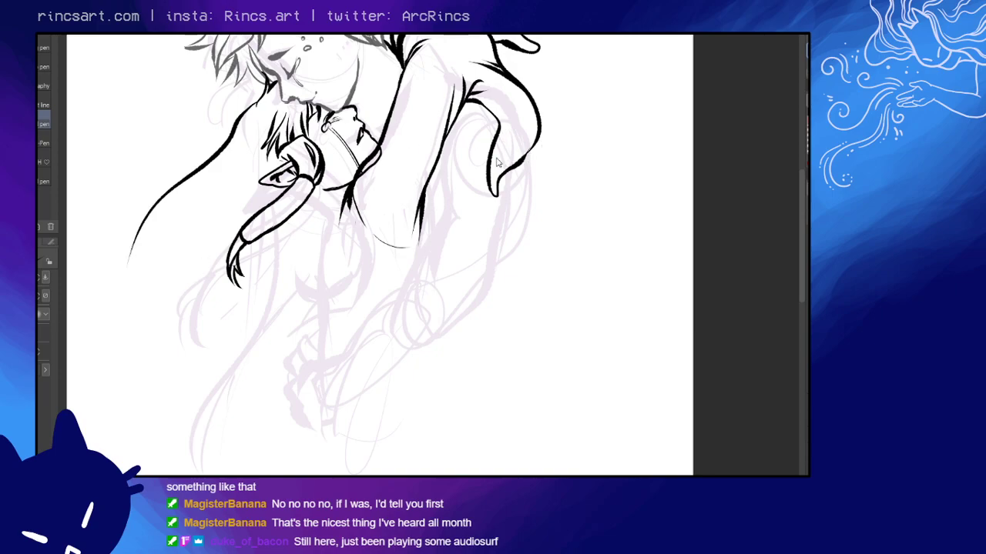
key("ctrl+z")
left_click_drag(253, 105, 202, 217)
key("ctrl+z")
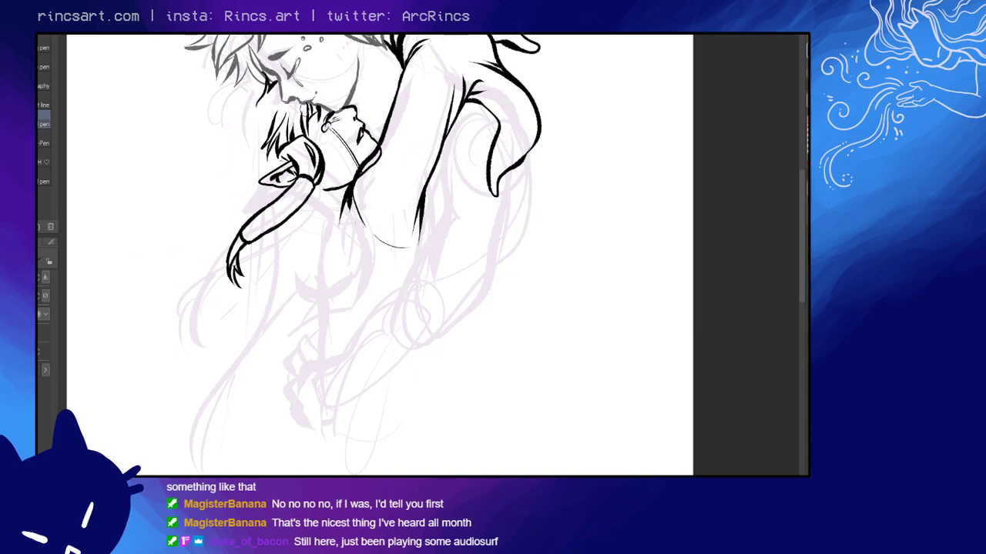
mouse_move(257, 103)
left_mouse_down()
mouse_move(151, 285)
mouse_move(146, 330)
left_mouse_up()
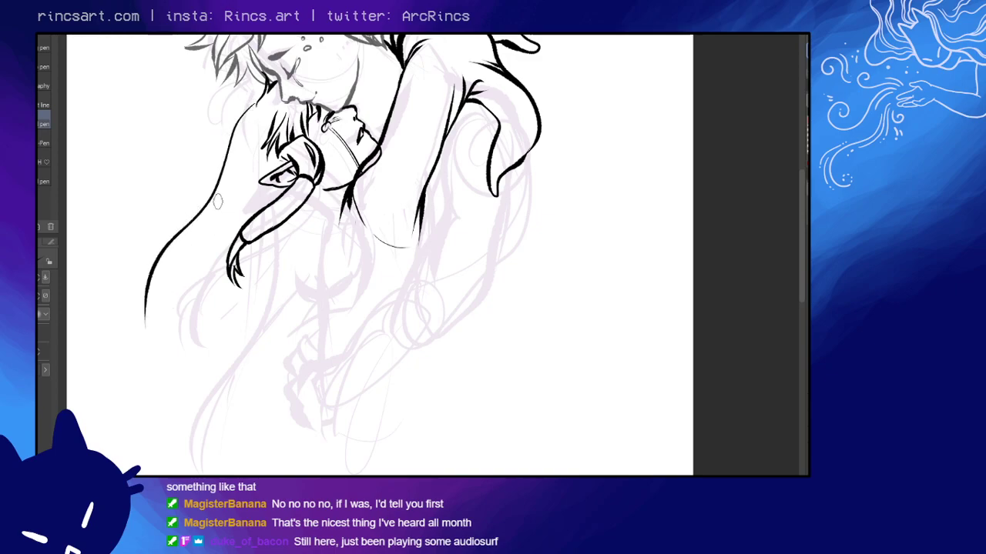
mouse_move(218, 201)
left_mouse_down()
mouse_move(183, 237)
mouse_move(149, 346)
left_mouse_up()
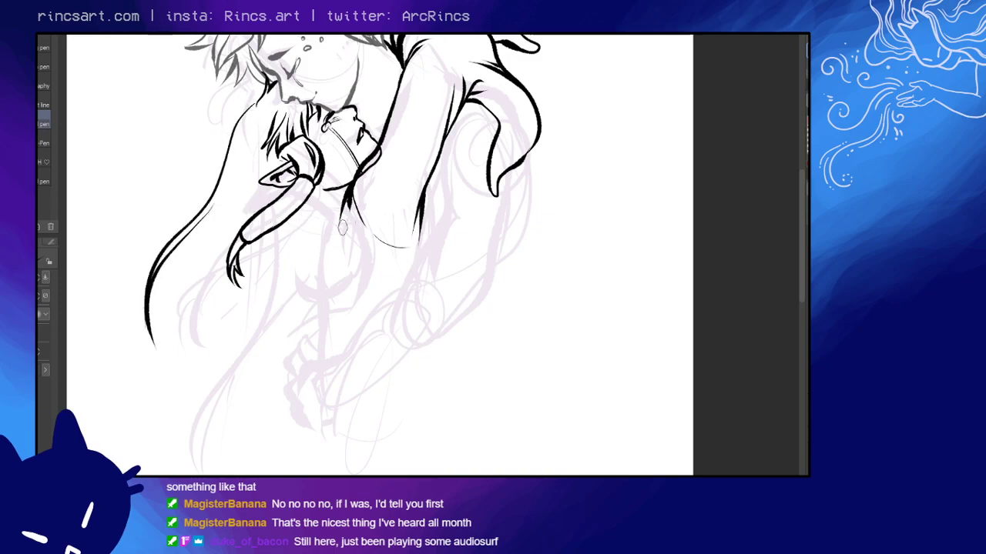
- Ink short tapered strands at the lower figure's nape, just below the gathered lock
left_click_drag(316, 184, 332, 224)
left_click_drag(311, 183, 317, 237)
left_click_drag(323, 213, 330, 248)
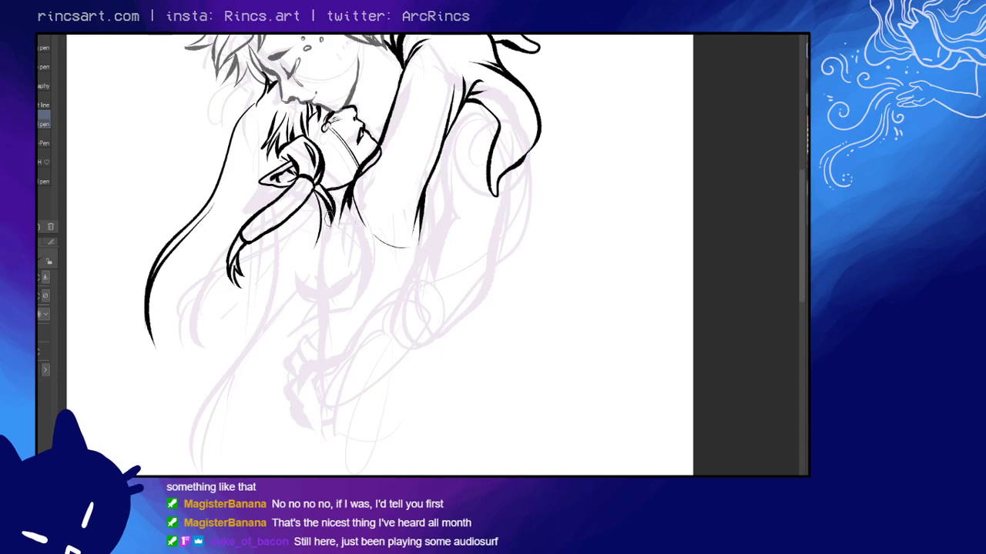
left_click_drag(320, 200, 316, 245)
key("ctrl+z")
left_click_drag(331, 209, 316, 244)
key("ctrl+z")
- Ink the thick inner edge of the loose hair sweeping down from the nape, plus a second long tapered strand
left_click_drag(331, 210, 229, 381)
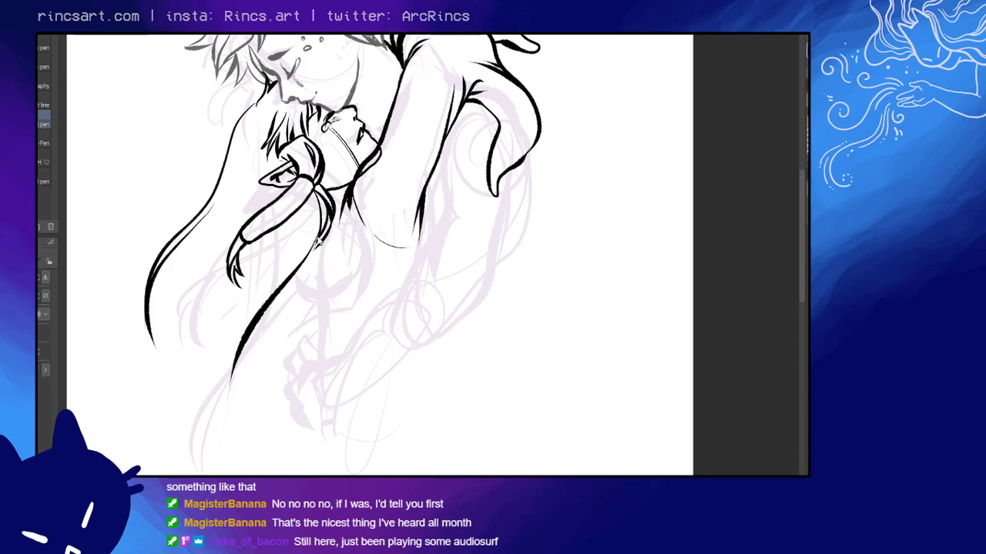
key("ctrl+z")
left_click_drag(319, 229, 230, 373)
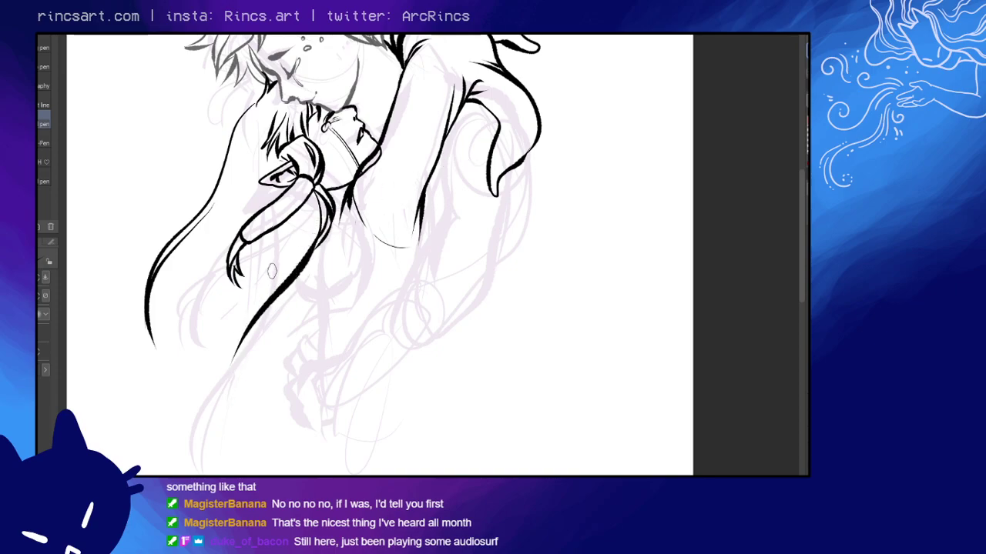
left_click_drag(271, 275, 230, 371)
mouse_move(269, 276)
left_mouse_down()
mouse_move(193, 360)
mouse_move(178, 409)
left_mouse_up()
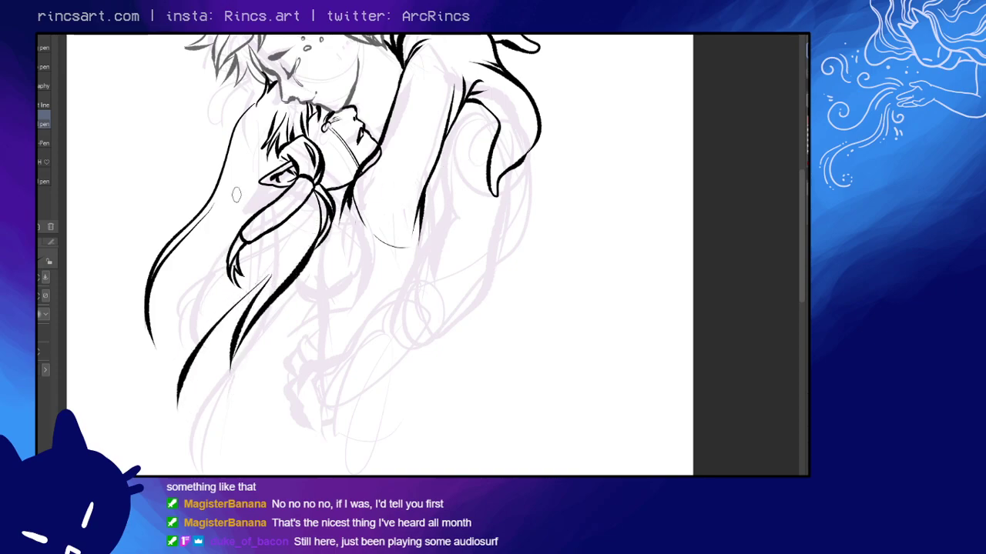
- Ink long strands through the middle of the loose hair and darken where they gather into a point
left_click_drag(239, 178, 177, 325)
mouse_move(209, 245)
left_mouse_down()
mouse_move(178, 296)
mouse_move(159, 378)
left_mouse_up()
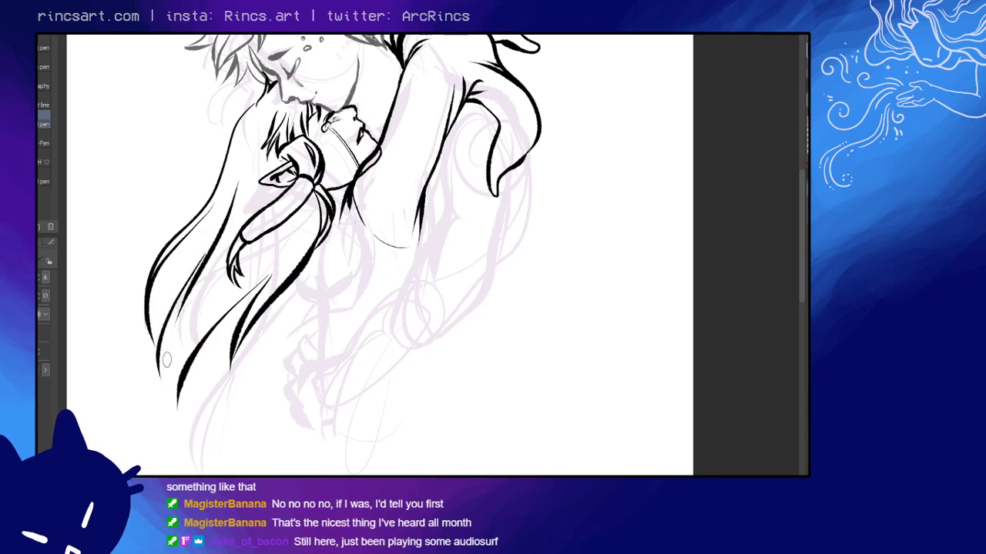
mouse_move(185, 295)
left_mouse_down()
mouse_move(171, 329)
mouse_move(179, 419)
left_mouse_up()
key("ctrl+z")
mouse_move(193, 286)
left_mouse_down()
mouse_move(175, 418)
mouse_move(185, 341)
left_mouse_up()
left_click_drag(174, 406, 188, 262)
left_click_drag(167, 307, 214, 240)
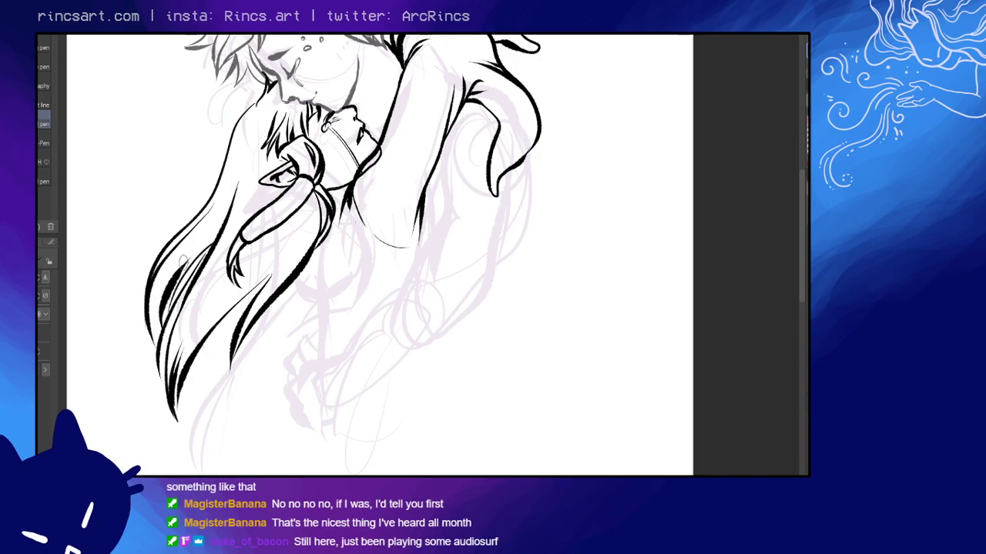
- Replace the heavy accents in the outer section of the loose hair with finer curved strands
left_click_drag(177, 271, 209, 244)
key("ctrl+z")
key("ctrl+z")
key("ctrl+z")
left_click_drag(162, 324, 206, 245)
left_click_drag(164, 315, 202, 251)
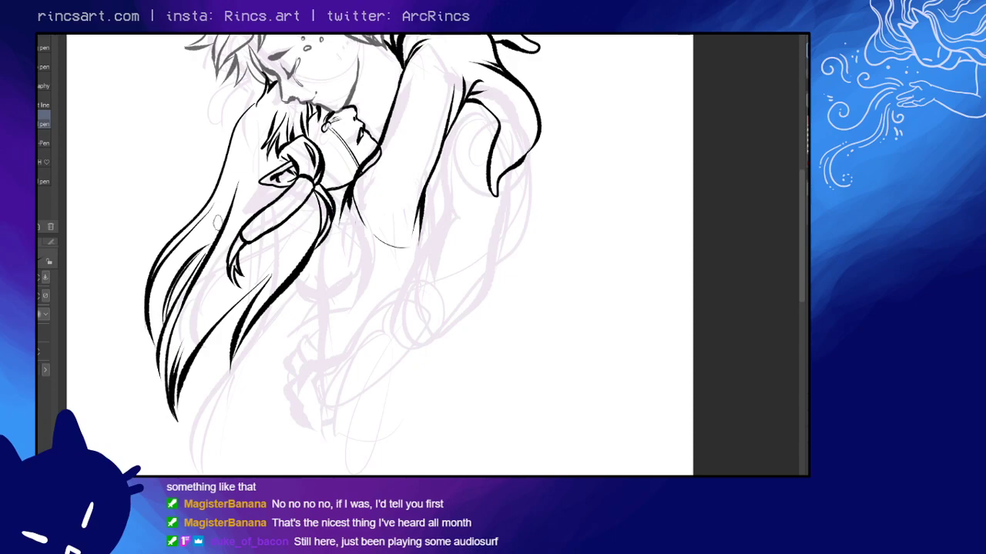
- Ink a doubled lock curving away from the hair's outer edge and short curved wisps between the inner tips
mouse_move(222, 171)
left_mouse_down()
mouse_move(198, 199)
mouse_move(114, 255)
mouse_move(128, 295)
mouse_move(118, 302)
mouse_move(114, 277)
mouse_move(169, 218)
left_mouse_up()
key("ctrl+z")
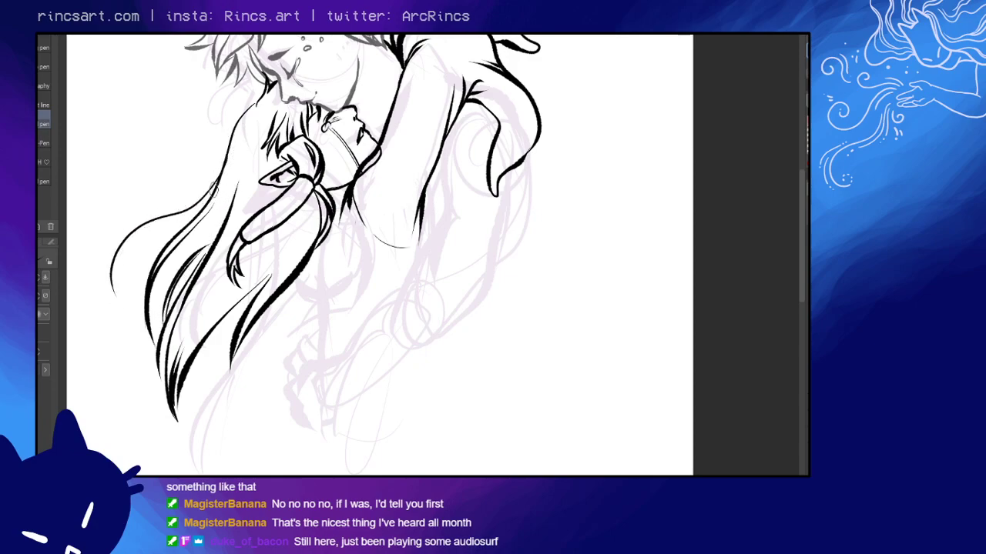
mouse_move(212, 192)
left_mouse_down()
mouse_move(111, 288)
mouse_move(128, 319)
left_mouse_up()
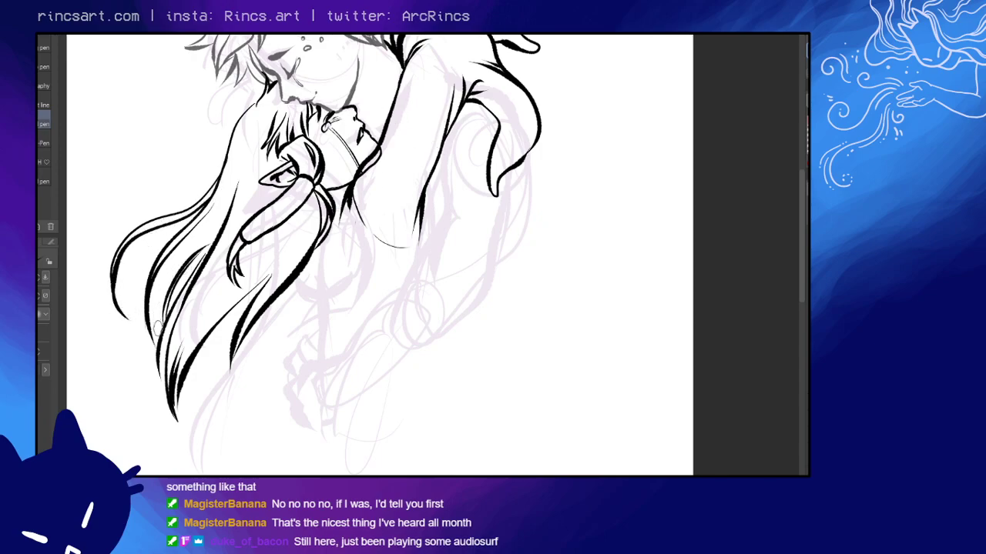
mouse_move(210, 336)
left_mouse_down()
mouse_move(224, 372)
mouse_move(215, 385)
mouse_move(227, 374)
left_mouse_up()
left_click_drag(209, 326, 227, 352)
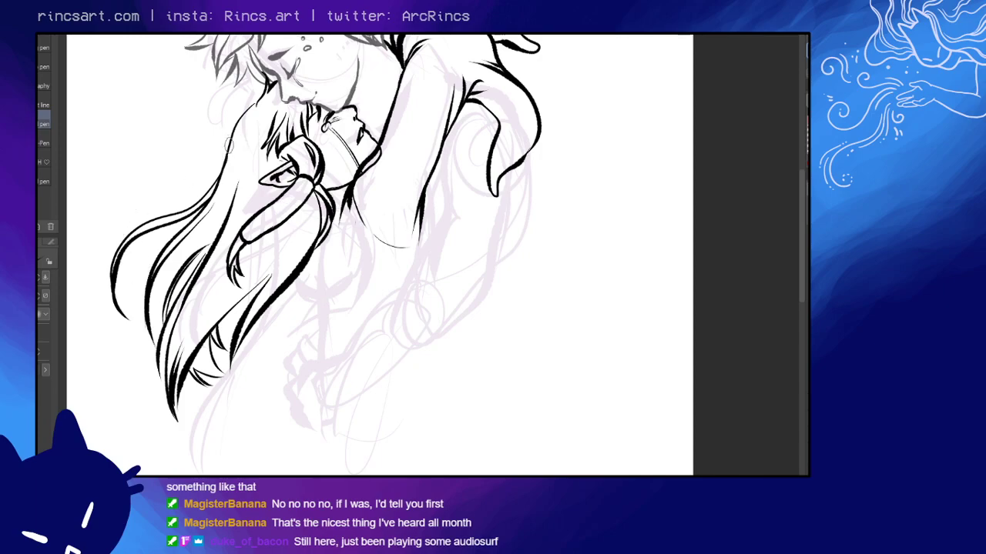
- Ink a thin flowing strand from the upper outer edge of the hair down across the outer curved lock
mouse_move(228, 144)
left_mouse_down()
mouse_move(192, 183)
mouse_move(144, 287)
left_mouse_up()
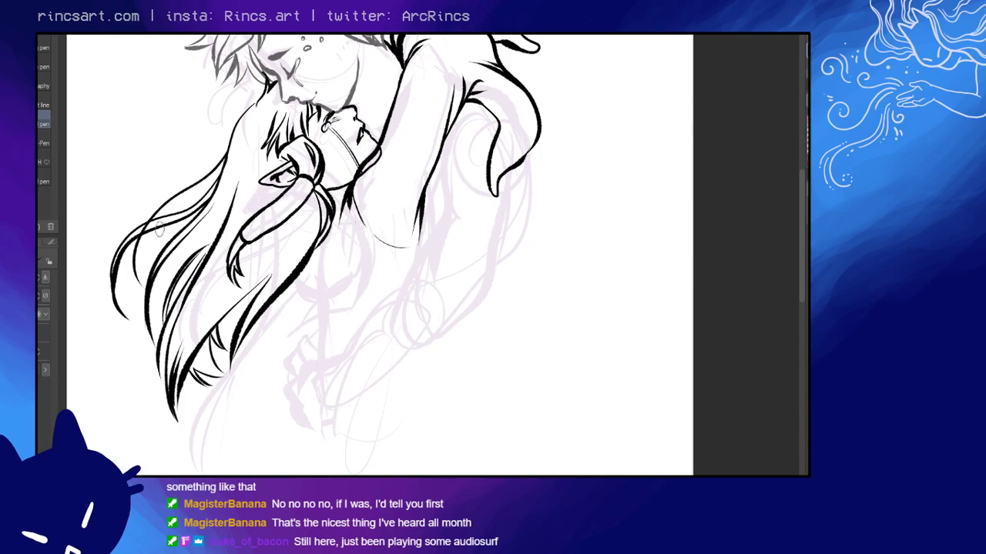
key("ctrl+z")
left_click_drag(230, 154, 132, 285)
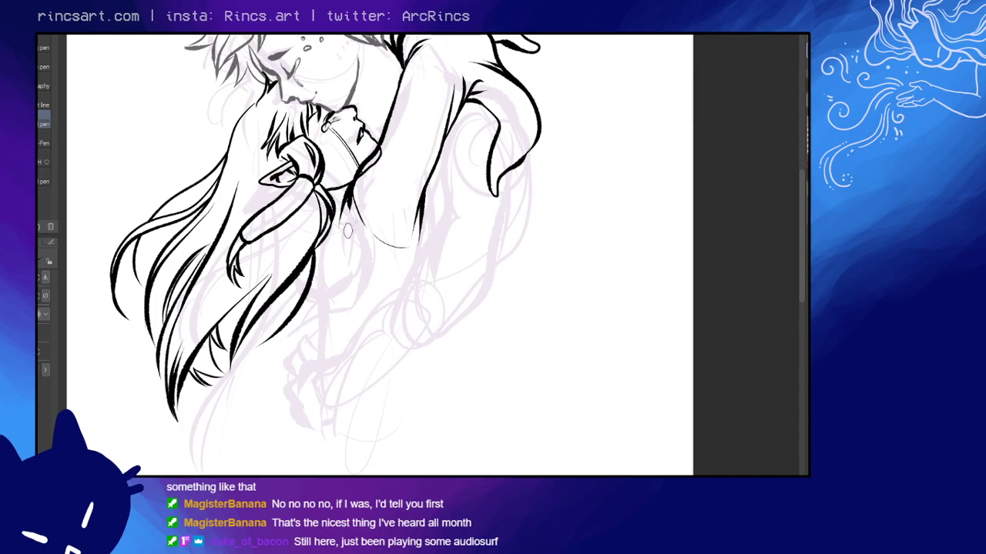
- Try to ink a thick lock bulging out from the inner edge of the loose hair
left_click_drag(314, 243, 237, 372)
key("ctrl+z")
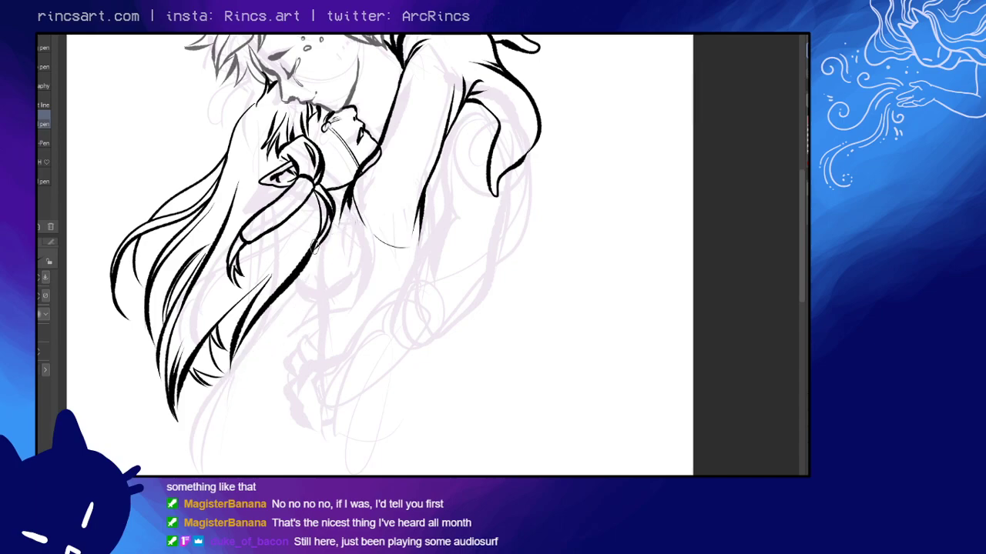
left_click_drag(314, 244, 274, 346)
key("ctrl+z")
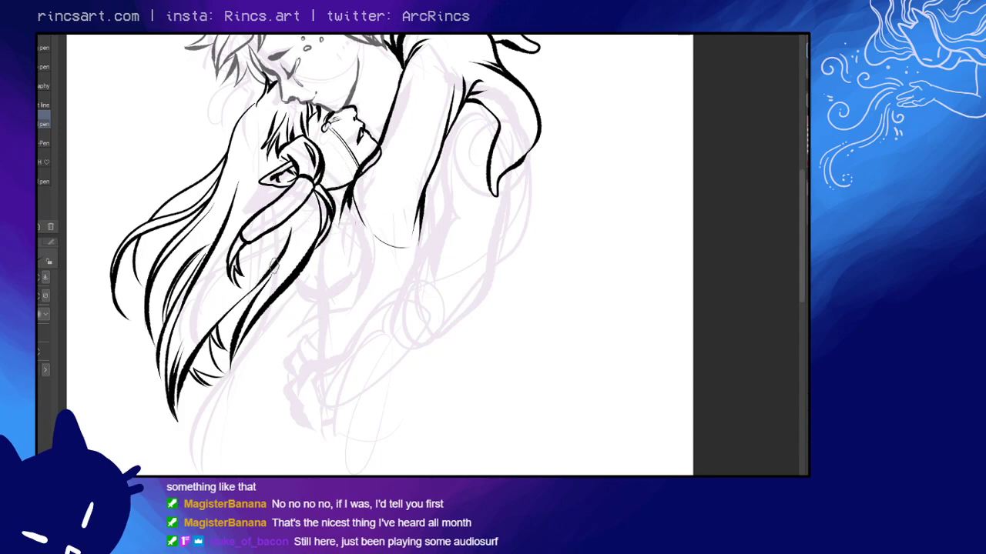
- Ink curled, tapering wisps flicking out from the lowest tips of the loose hair
left_click_drag(242, 339, 258, 394)
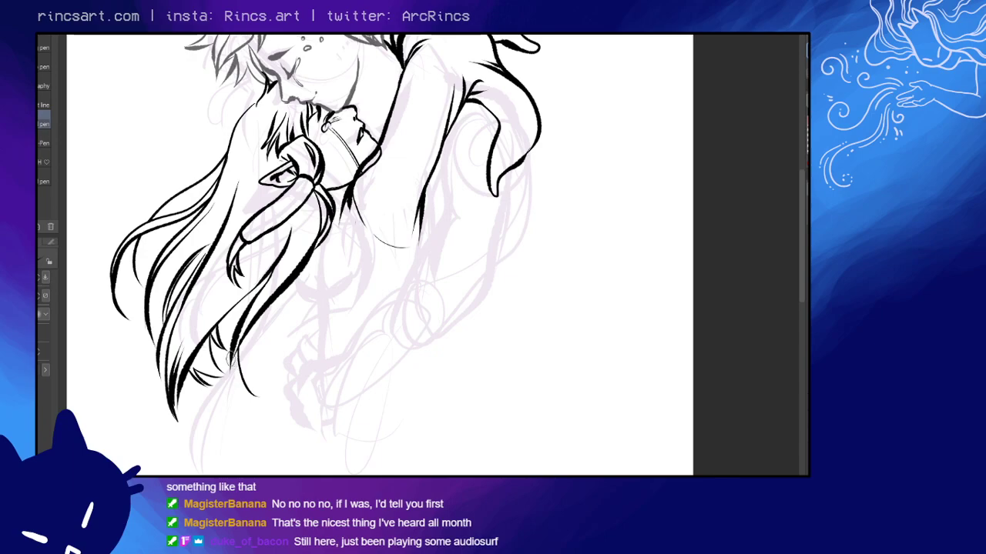
mouse_move(231, 358)
left_mouse_down()
mouse_move(262, 400)
mouse_move(240, 387)
mouse_move(262, 399)
left_mouse_up()
mouse_move(180, 385)
left_mouse_down()
mouse_move(214, 420)
mouse_move(192, 432)
mouse_move(214, 434)
left_mouse_up()
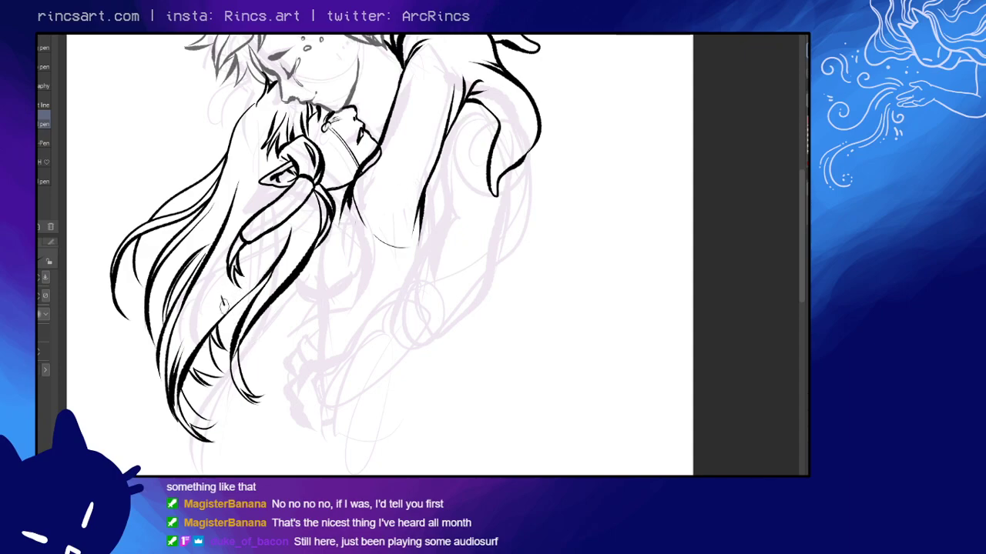
- Try to ink wisps crossing the inner locks and flicking outward above the curled tips
left_click_drag(222, 298, 273, 345)
mouse_move(243, 313)
left_mouse_down()
mouse_move(273, 346)
mouse_move(277, 315)
left_mouse_up()
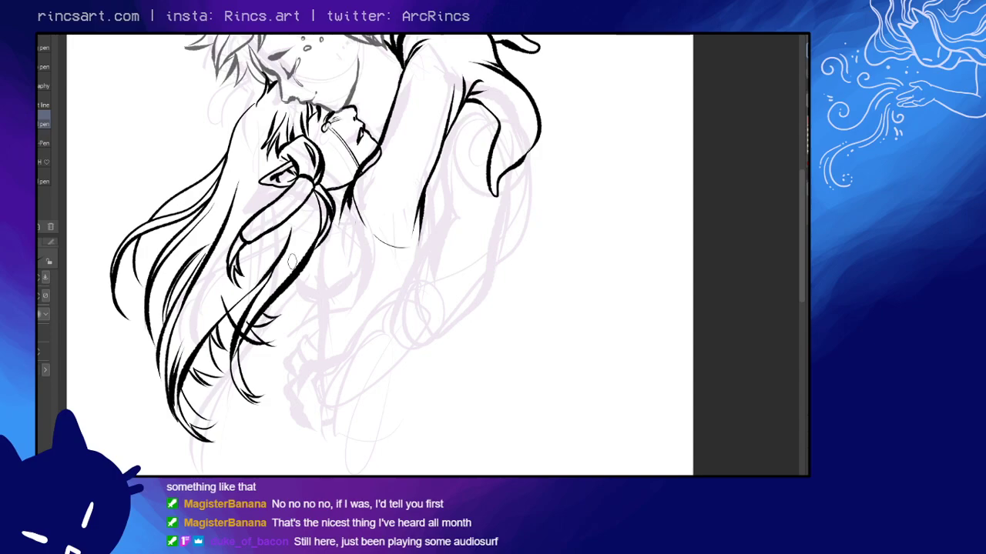
key("ctrl+z")
key("ctrl+z")
key("ctrl+z")
key("ctrl+z")
- Ink a dark cluster of short, flicked strands behind the lower part of the inner locks
left_click_drag(224, 308, 244, 340)
mouse_move(237, 327)
left_mouse_down()
mouse_move(280, 343)
mouse_move(280, 330)
mouse_move(302, 314)
left_mouse_up()
key("ctrl+z")
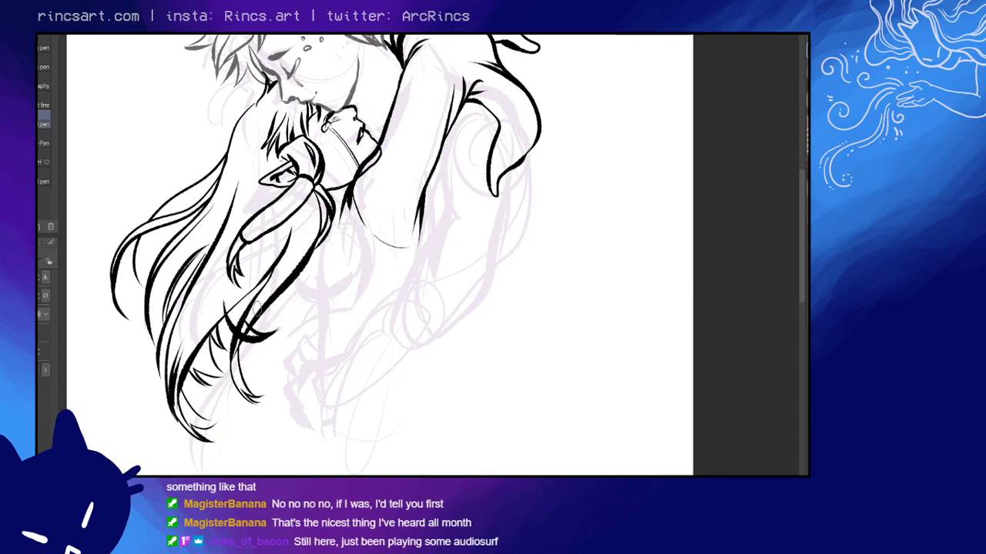
left_click_drag(240, 323, 289, 311)
key("ctrl+z")
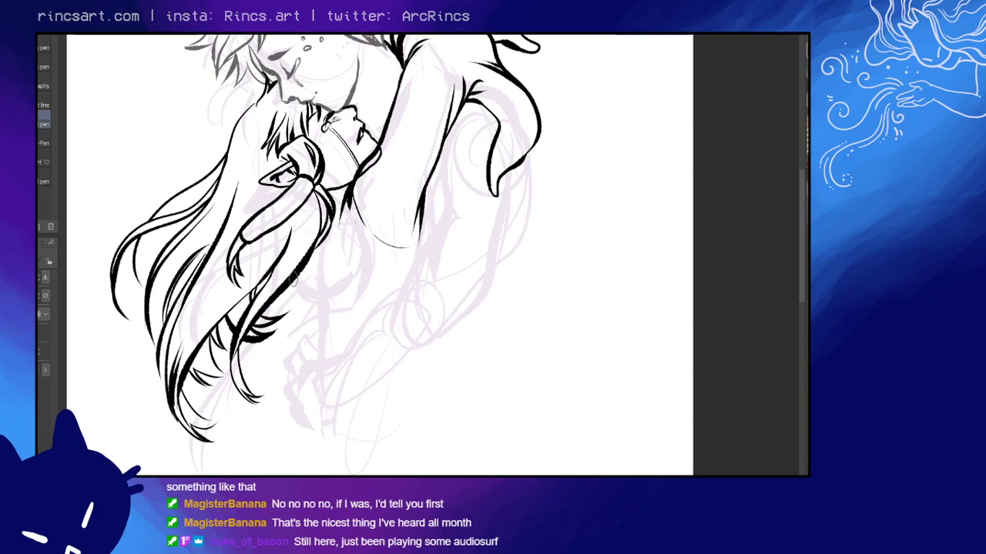
- Try to ink a thick curved wisp flicking out from the middle of the hair's inner edge
left_click_drag(287, 266, 336, 306)
mouse_move(291, 276)
left_mouse_down()
mouse_move(339, 295)
mouse_move(322, 299)
left_mouse_up()
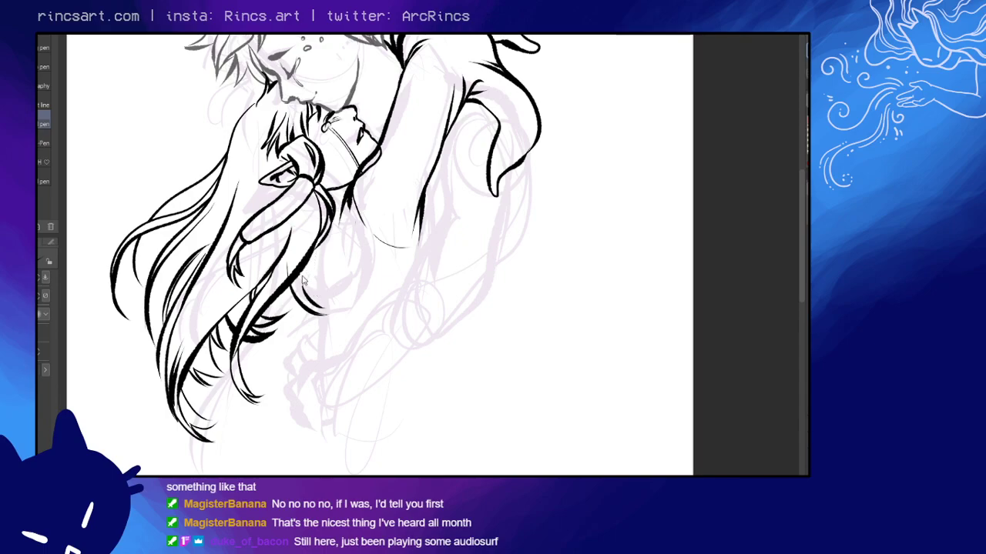
key("ctrl+z")
key("ctrl+z")
key("ctrl+z")
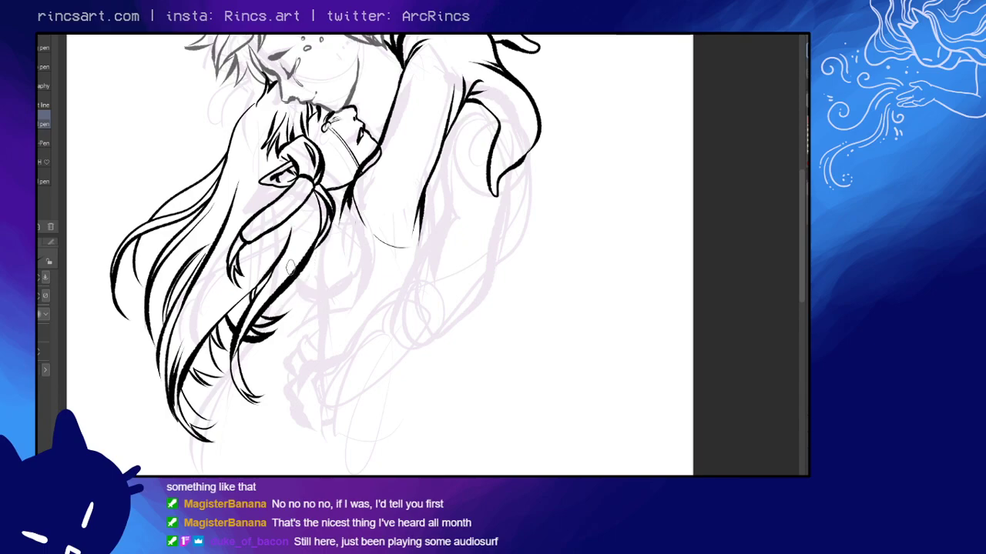
- Ink a cluster of curved, tapered wisps flicking out from the middle of the hair's inner edge
left_click_drag(291, 277, 326, 315)
key("ctrl+z")
left_click_drag(291, 274, 331, 312)
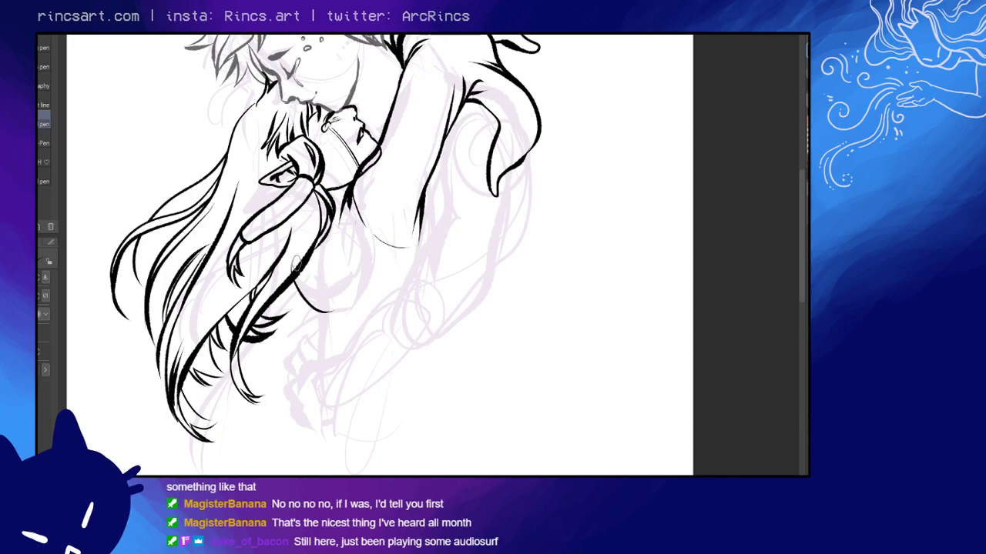
left_click_drag(292, 279, 330, 318)
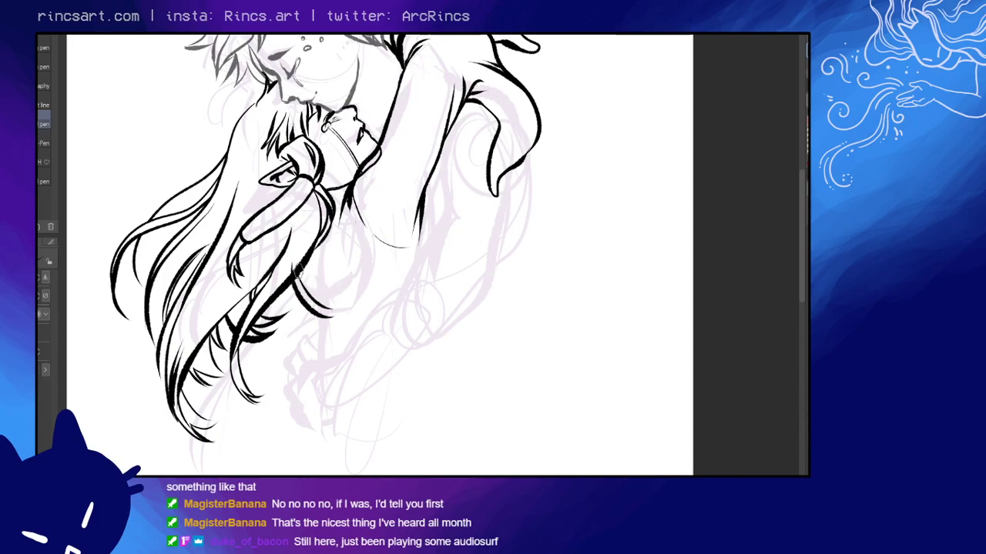
left_click_drag(299, 272, 328, 306)
left_click_drag(300, 268, 328, 306)
left_click_drag(311, 272, 330, 294)
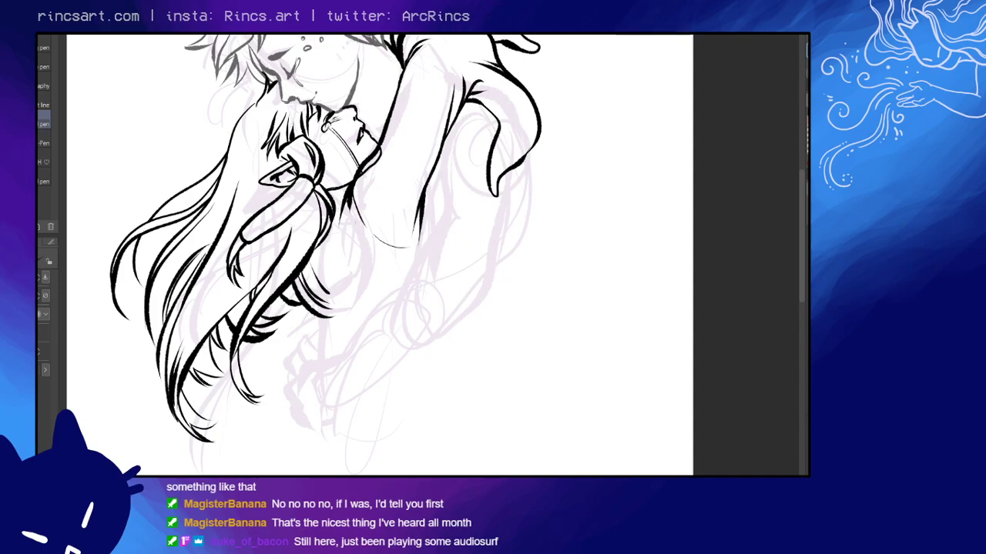
key("ctrl+z")
key("ctrl+y")
- Ink dark spiky strands at the nape, between the gathered lock and the collar
left_click_drag(322, 245, 343, 193)
key("ctrl+z")
left_click_drag(341, 206, 318, 242)
mouse_move(345, 208)
left_mouse_down()
mouse_move(333, 248)
mouse_move(364, 214)
mouse_move(309, 229)
left_mouse_up()
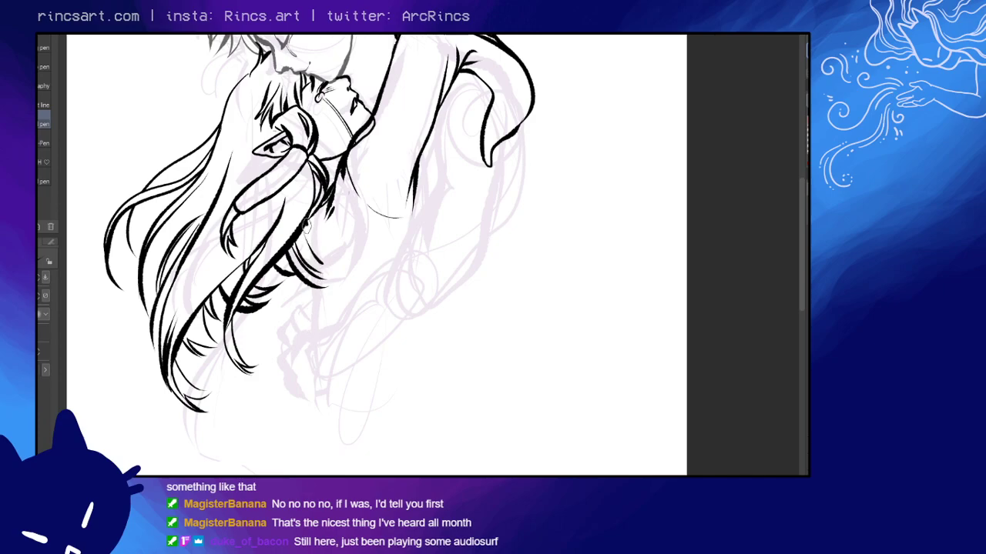
- Ink a thick, tapered line running down from the hair's inner edge to form the side of the torso
left_click_drag(314, 250, 309, 337)
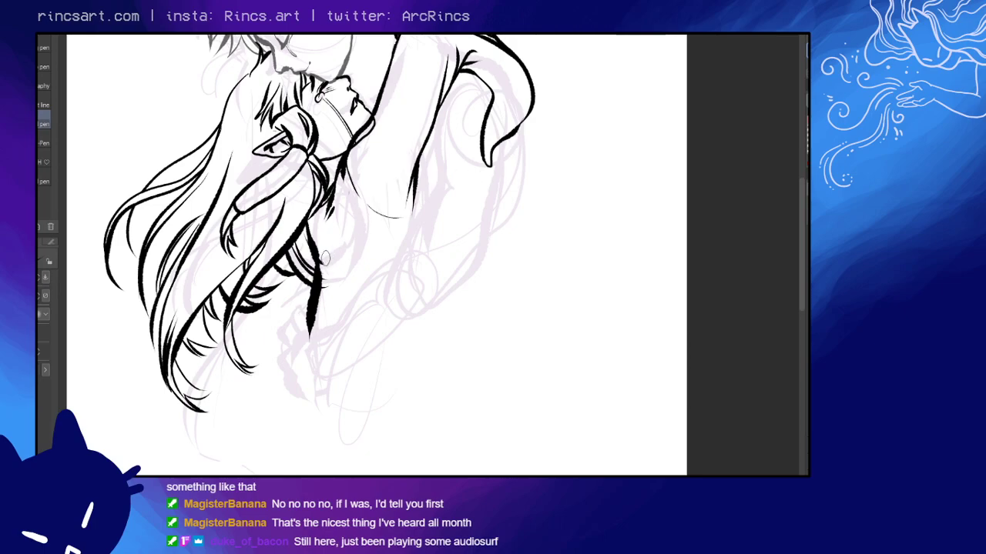
key("ctrl+z")
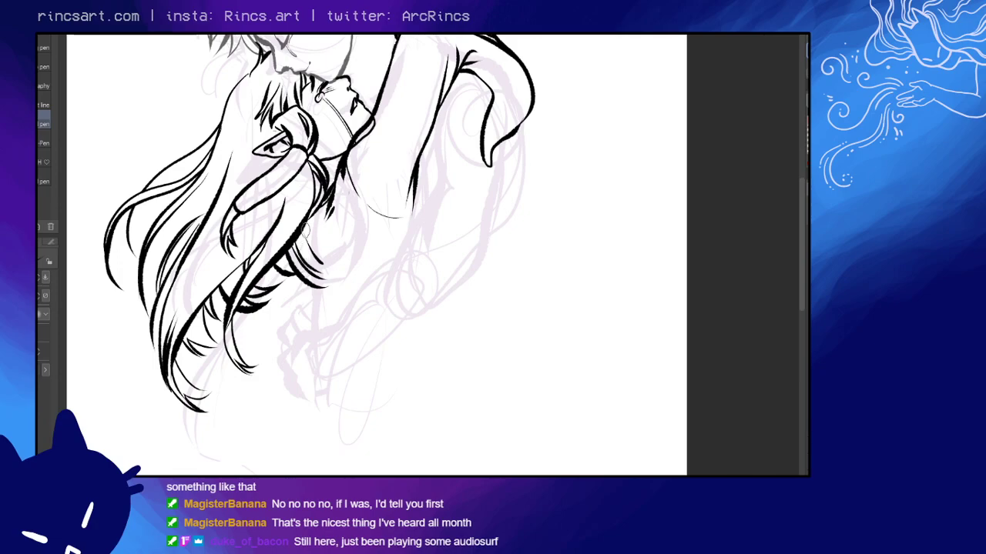
left_click_drag(311, 260, 307, 348)
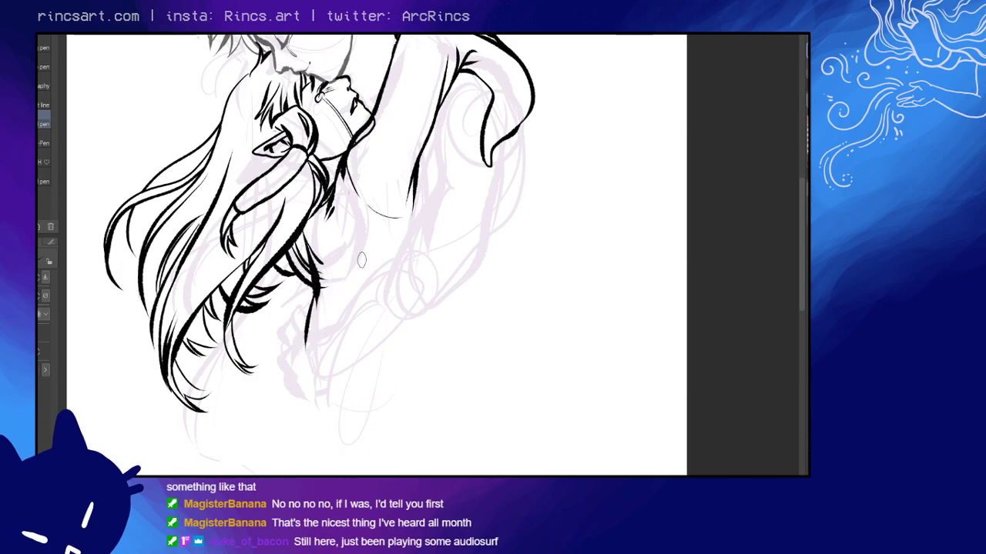
key("ctrl+z")
key("ctrl+z")
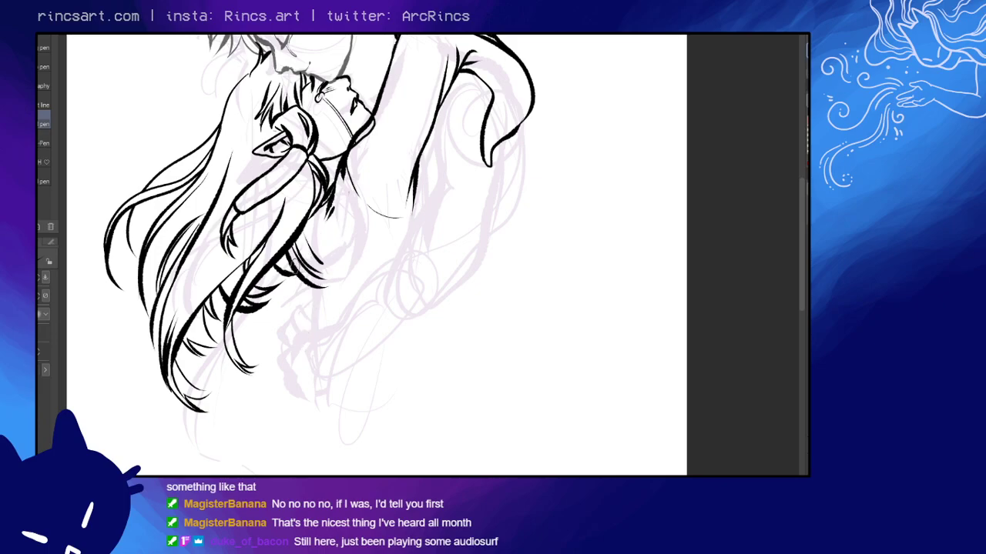
left_click_drag(298, 240, 317, 305)
key("ctrl+z")
left_click_drag(299, 227, 314, 332)
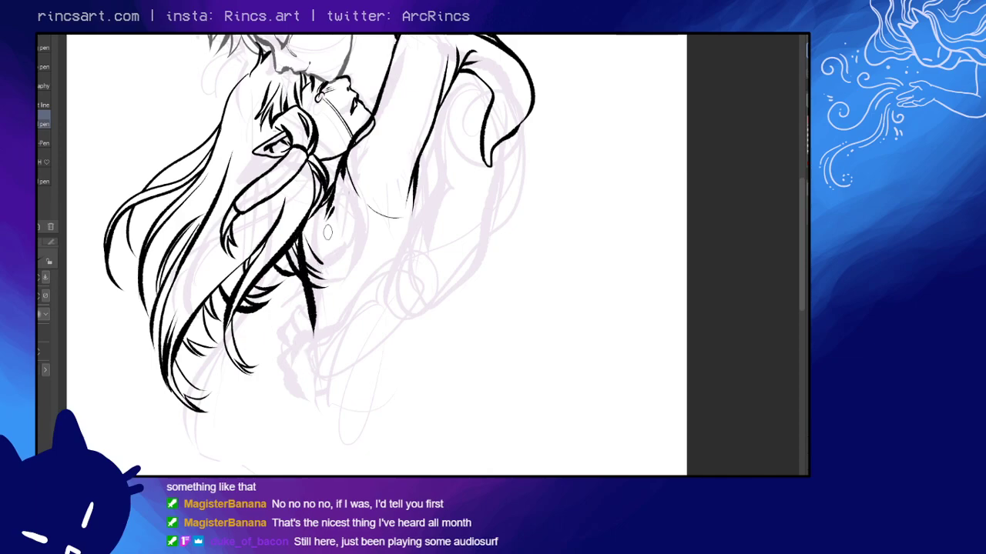
- Ink thin tapered lines down the torso from below the collar, plus a thick stroke meeting the hair-side line in a point
left_click_drag(344, 279, 394, 222)
key("ctrl+z")
left_click_drag(368, 181, 344, 256)
left_click_drag(369, 192, 342, 284)
key("ctrl+z")
key("ctrl+z")
left_click_drag(364, 182, 336, 277)
mouse_move(364, 203)
left_mouse_down()
mouse_move(321, 318)
mouse_move(358, 273)
left_mouse_up()
mouse_move(315, 319)
left_mouse_down()
mouse_move(311, 336)
mouse_move(353, 298)
left_mouse_up()
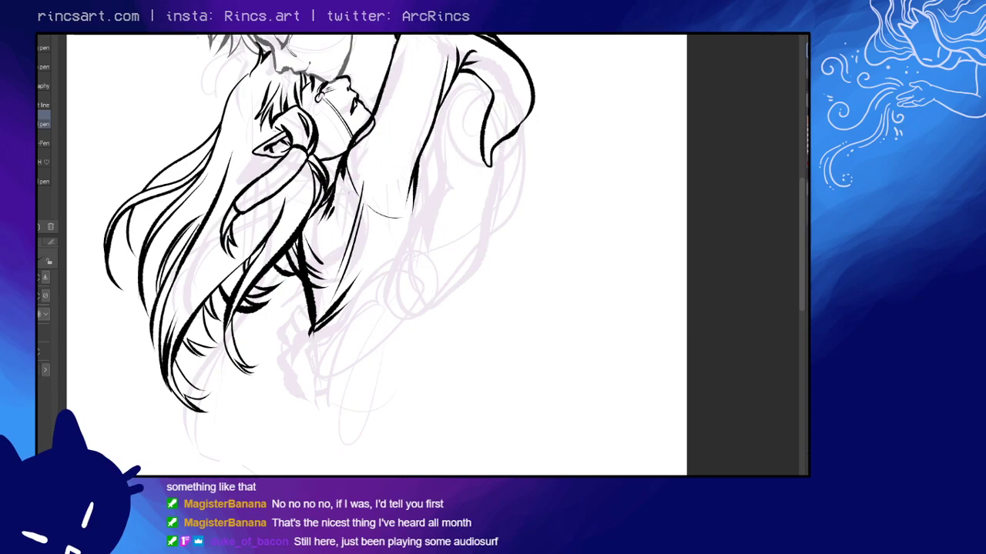
- Compare the torso with and without the last two strokes by repeatedly undoing and restoring them
key("ctrl+z")
key("ctrl+z")
key("ctrl+y")
key("ctrl+y")
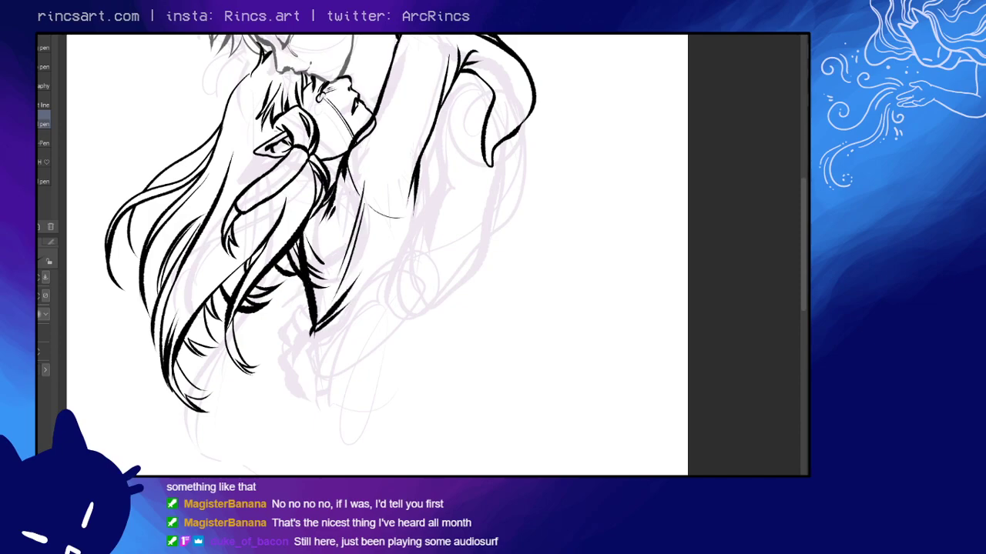
key("ctrl+z")
key("ctrl+z")
key("ctrl+y")
key("ctrl+y")
- Erase the wisp ends crossing the thick torso line and re-ink the sharp point where the two thick strokes meet
key("e")
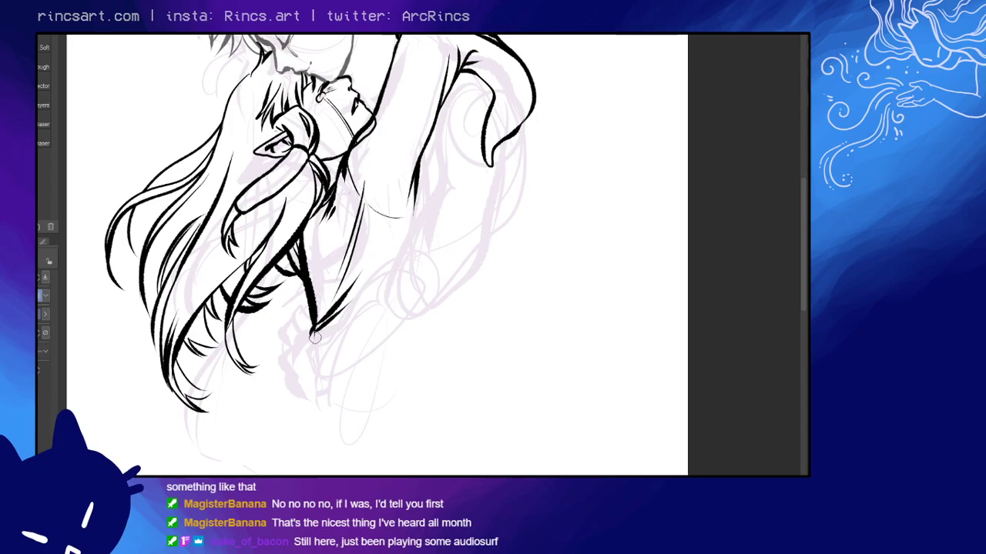
key("ctrl+z")
key("ctrl+y")
key("ctrl+z")
key("ctrl+y")
key("p")
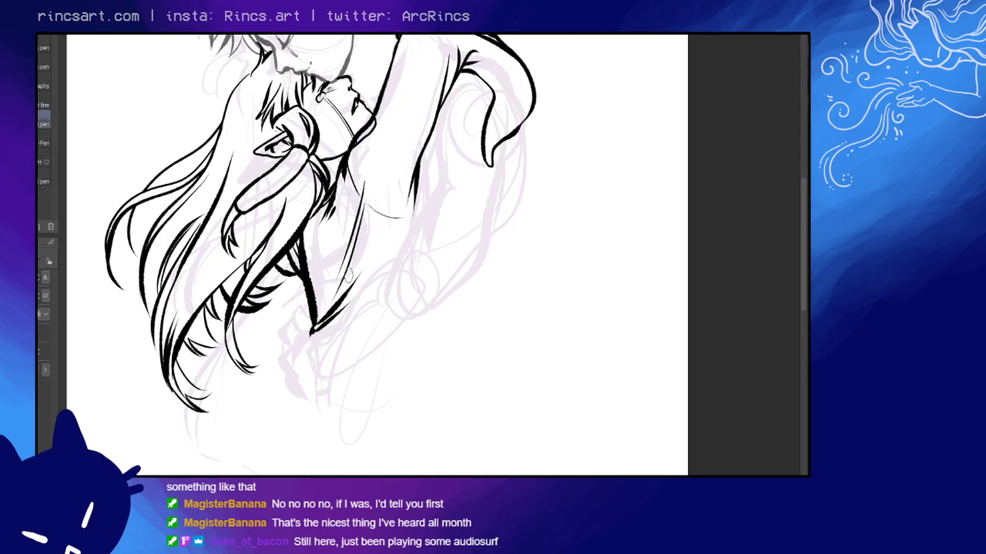
left_click_drag(311, 332, 322, 312)
key("e")
key("p")
key("e")
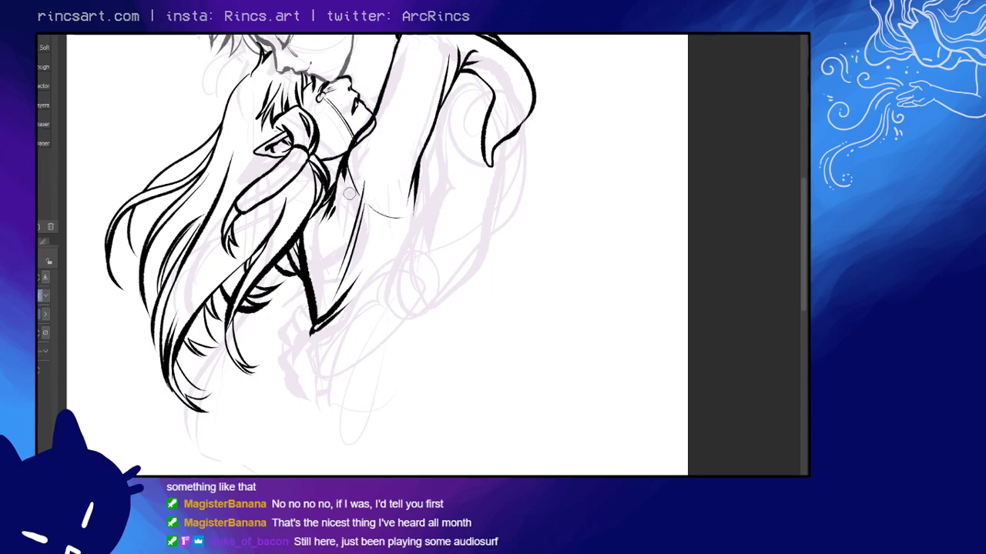
- Touch up the inked lines where the long-haired figure's neck meets the other figure's chest, using pen and eraser
key("p")
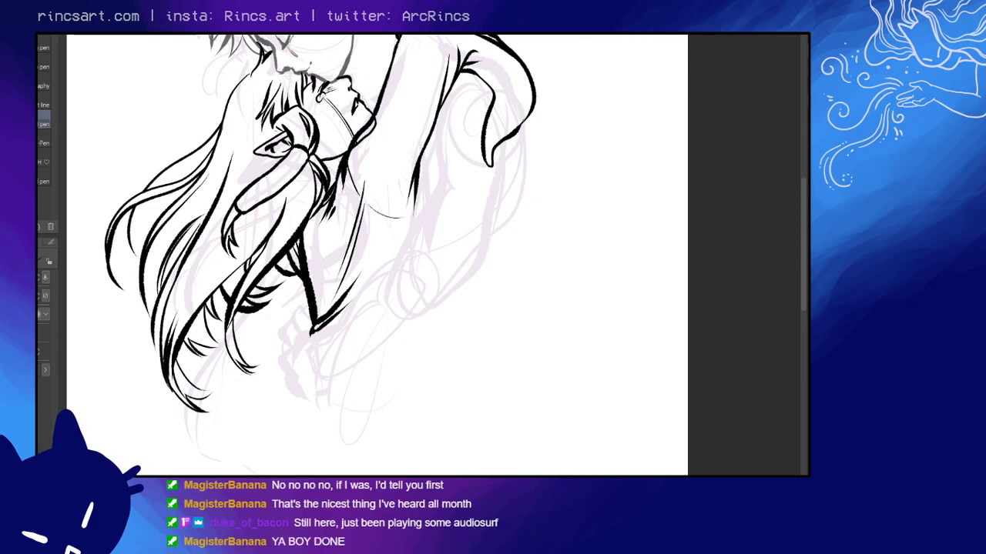
key("e")
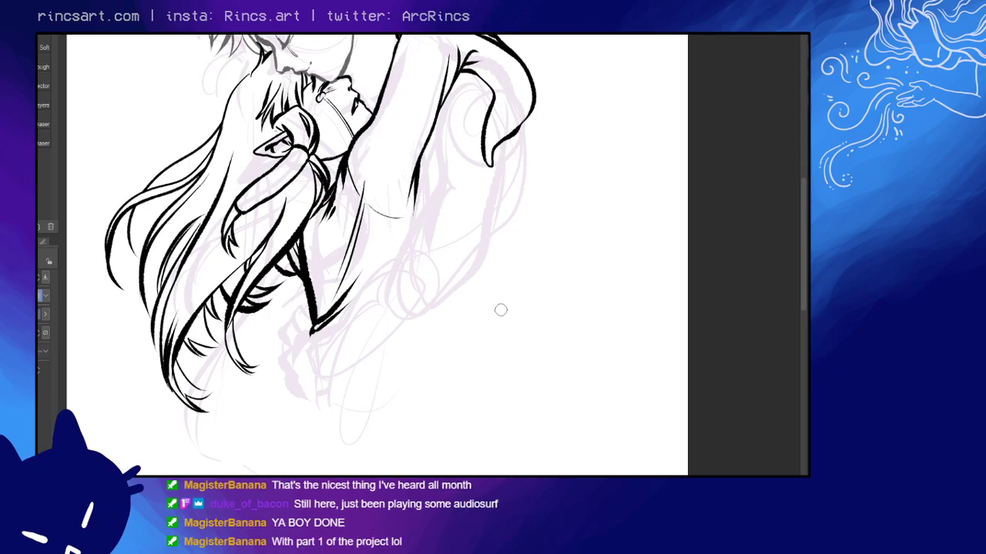
scroll(483, 293, "down", 2)
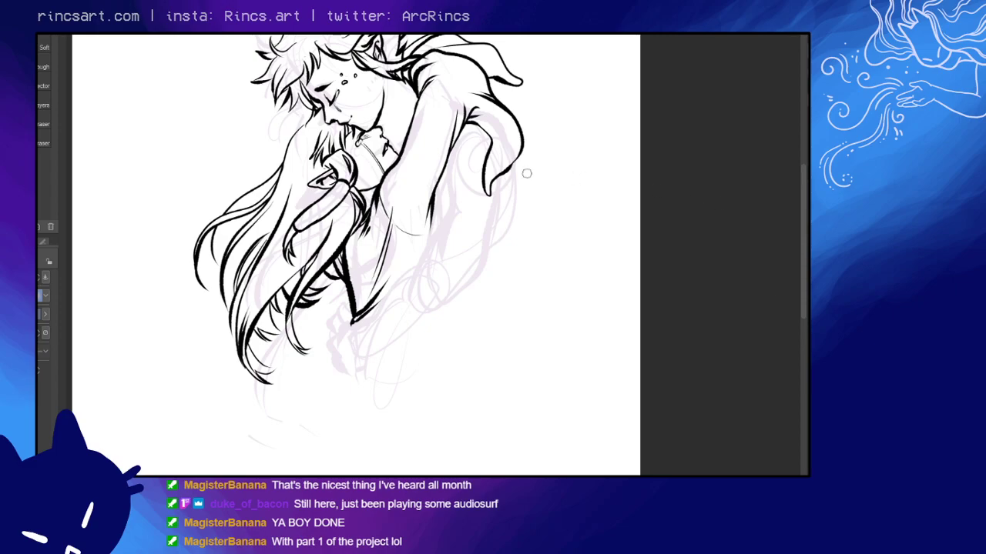
- Ink the short-haired figure's neck line and collar beside the long-haired figure's face, then clean up the strokes with the eraser
key("p")
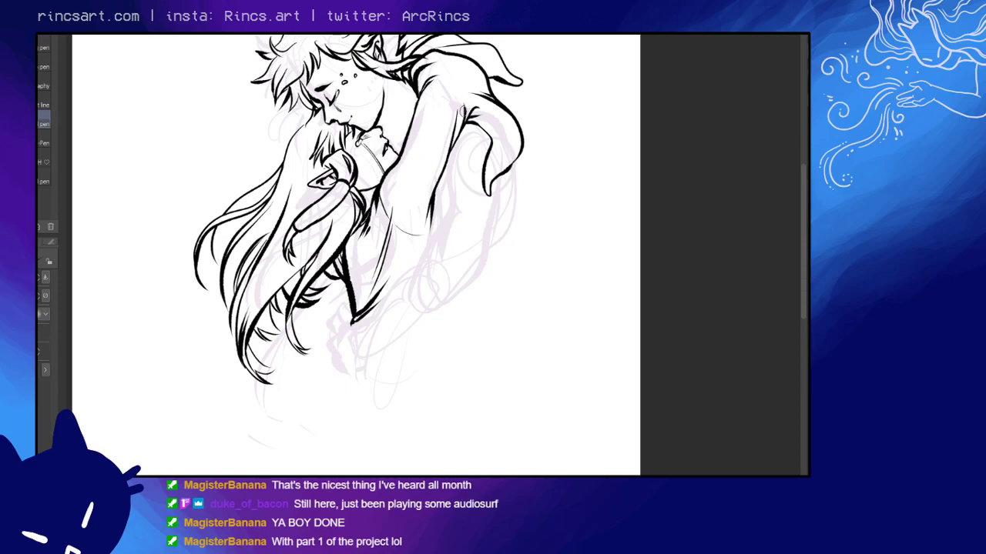
left_click(508, 95, "ctrl")
left_click_drag(548, 86, 651, 267)
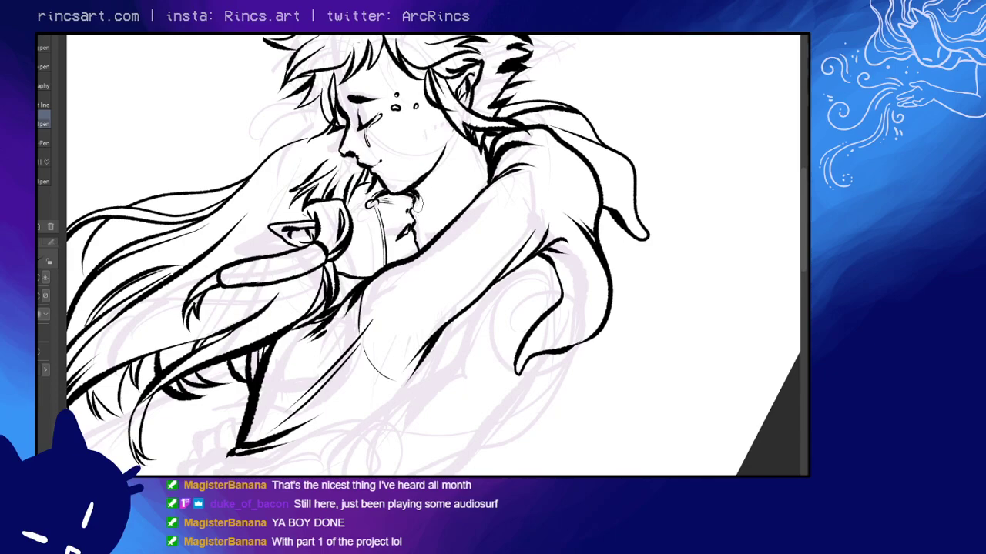
left_click_drag(416, 203, 469, 136)
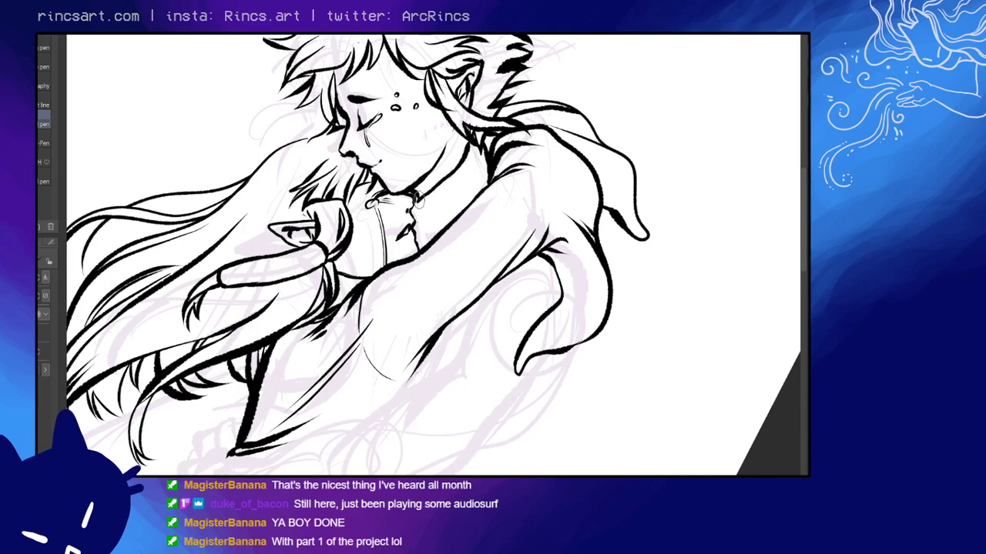
mouse_move(411, 204)
left_mouse_down()
mouse_move(426, 237)
mouse_move(414, 197)
mouse_move(419, 220)
mouse_move(436, 214)
mouse_move(420, 231)
mouse_move(470, 187)
left_mouse_up()
key("ctrl+z")
key("ctrl+z")
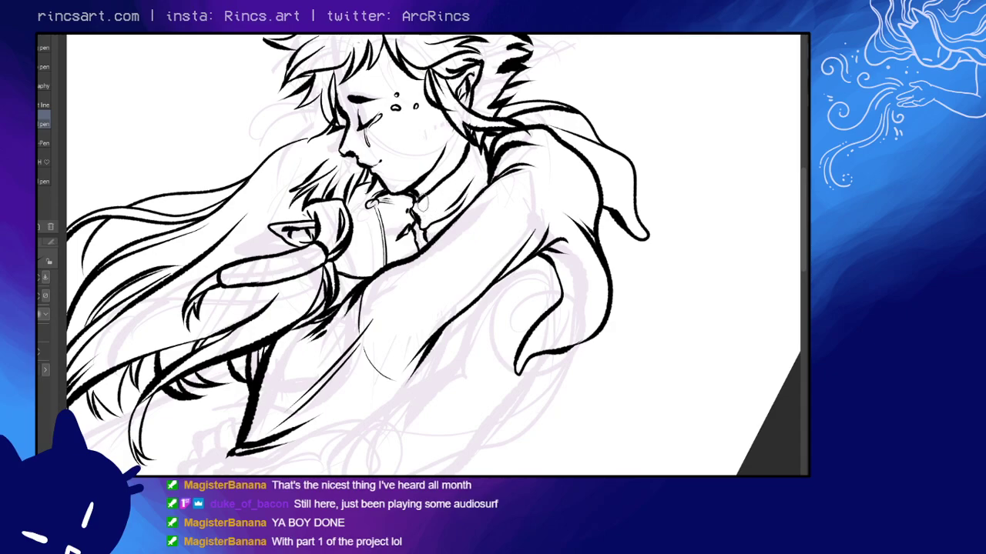
key("e")
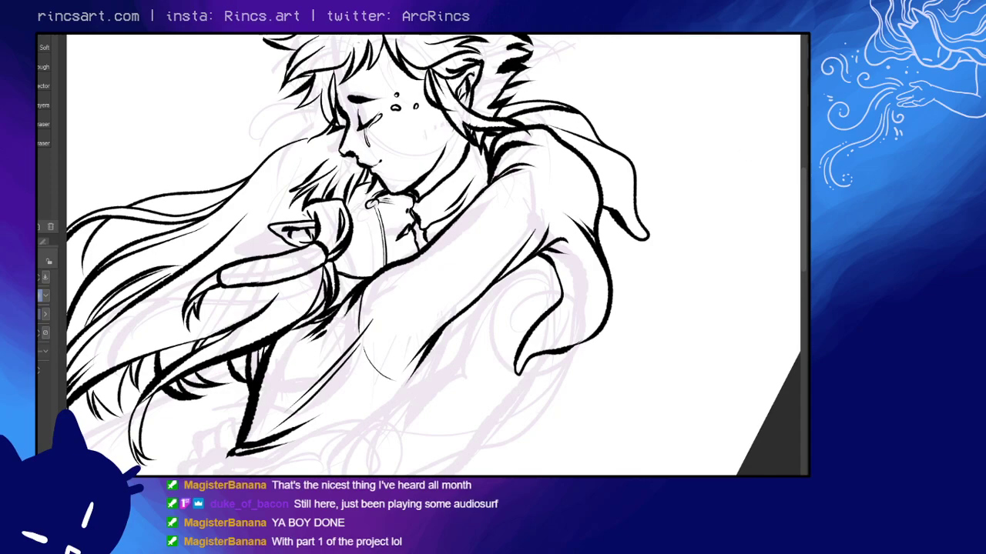
key("p")
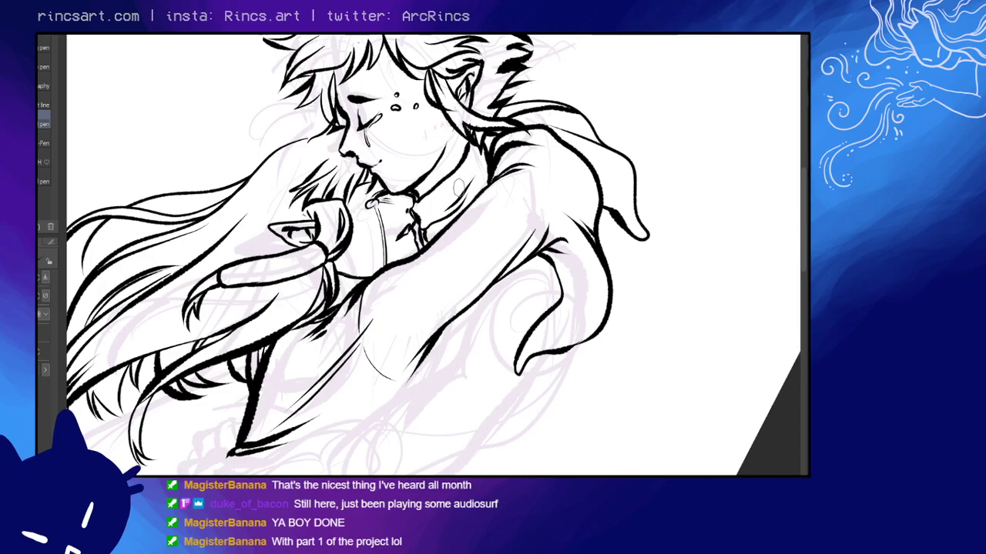
- Ink the lower edge of the short-haired figure's sleeve as a curved line running outward from the armpit
left_click_drag(588, 189, 596, 238)
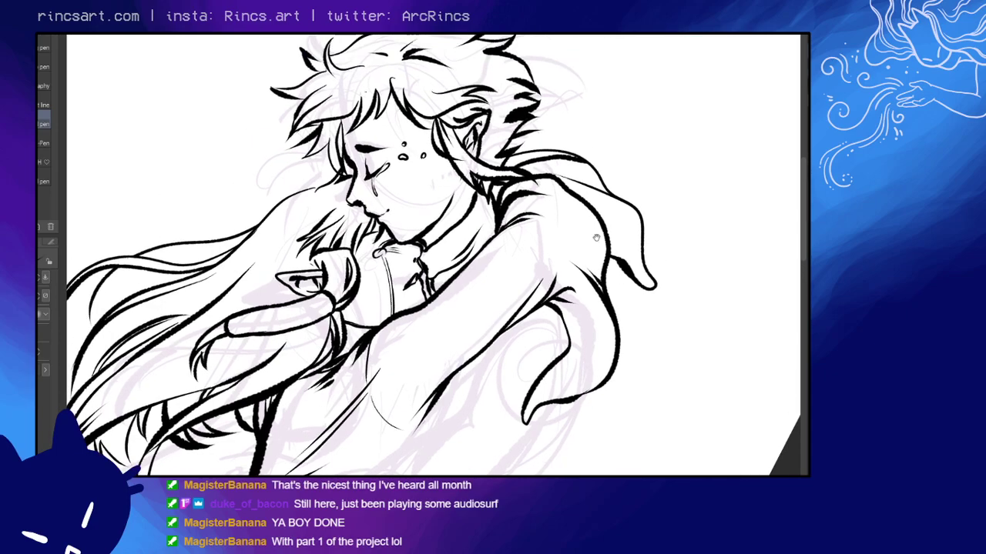
left_click_drag(489, 196, 497, 231)
scroll(553, 291, "down", 2)
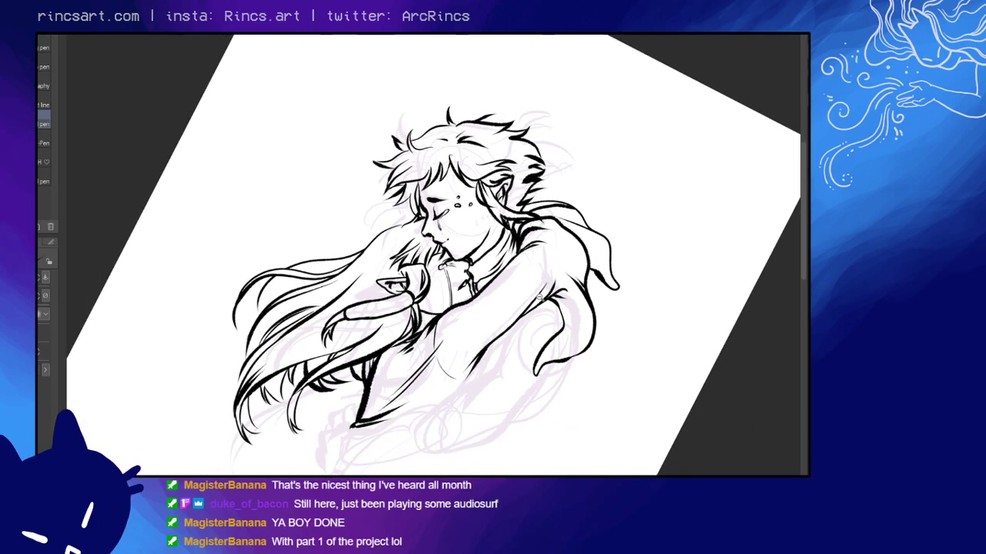
key("shift+space")
left_click_drag(627, 268, 640, 149)
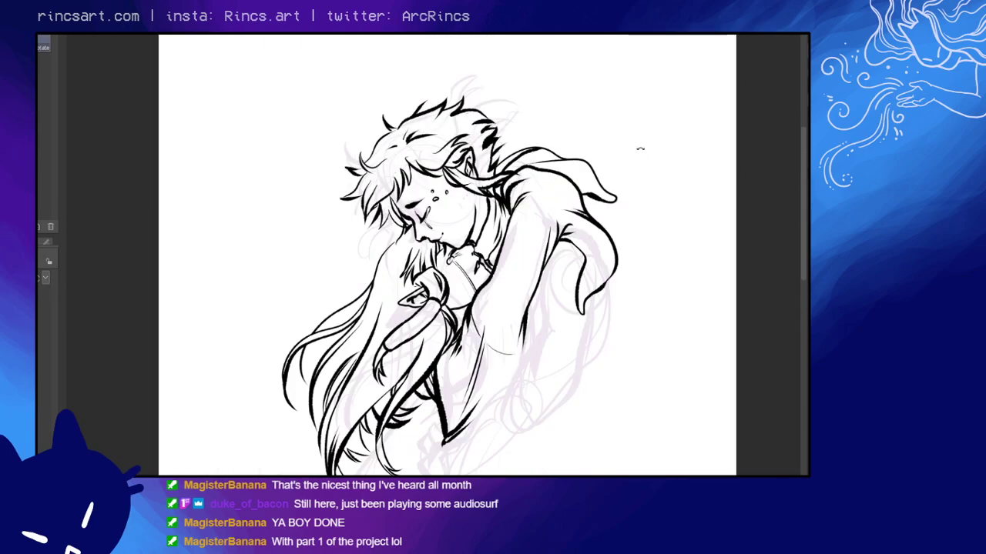
left_click_drag(617, 270, 625, 212)
left_click_drag(659, 295, 616, 264)
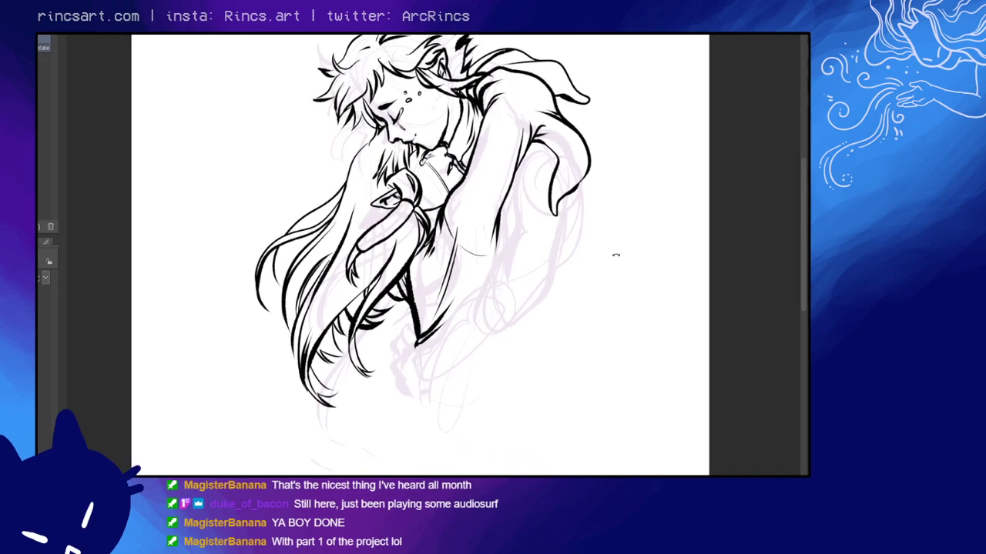
left_click_drag(610, 259, 615, 224)
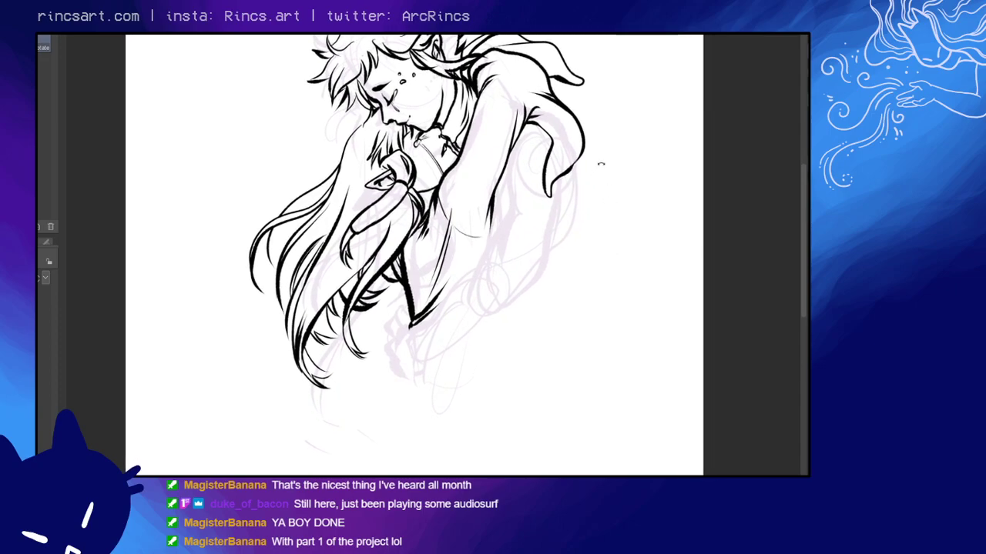
key("p")
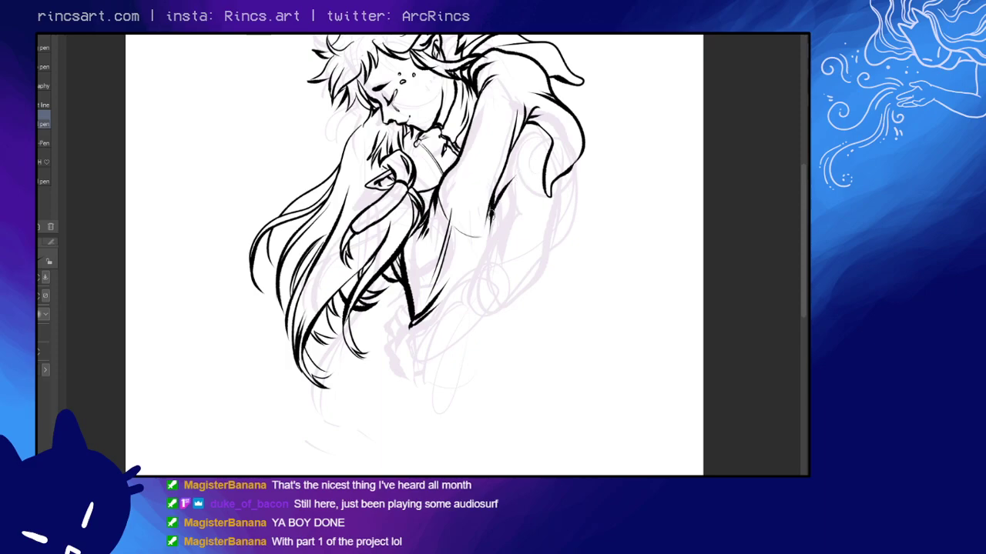
left_click_drag(482, 245, 514, 208)
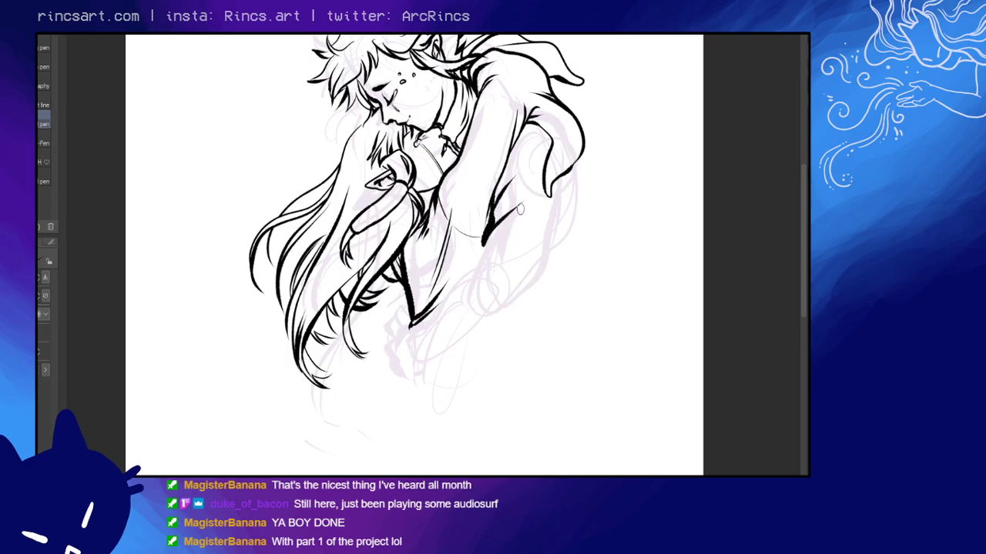
key("ctrl+z")
mouse_move(493, 207)
left_mouse_down()
mouse_move(484, 243)
mouse_move(518, 214)
mouse_move(579, 209)
left_mouse_up()
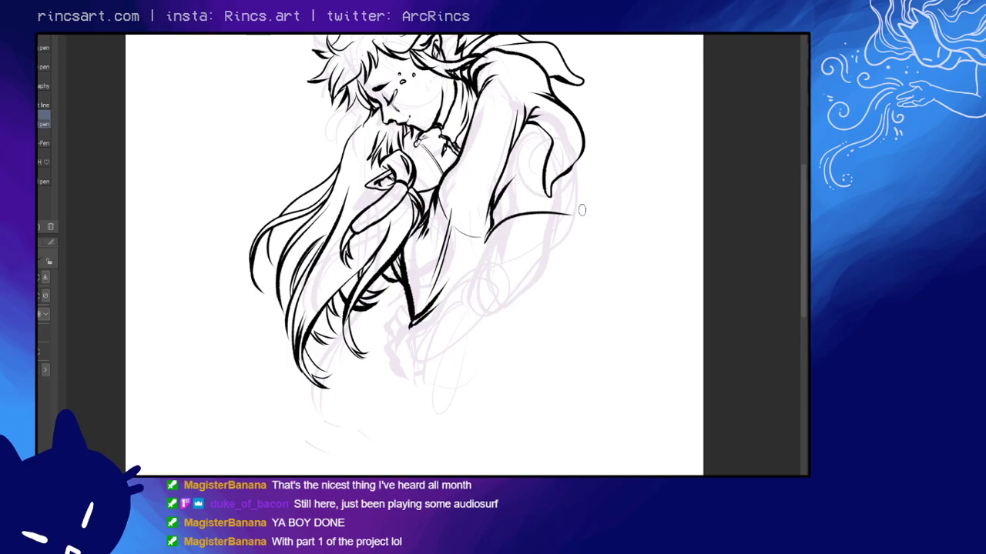
mouse_move(570, 174)
left_mouse_down()
mouse_move(583, 213)
mouse_move(571, 229)
left_mouse_up()
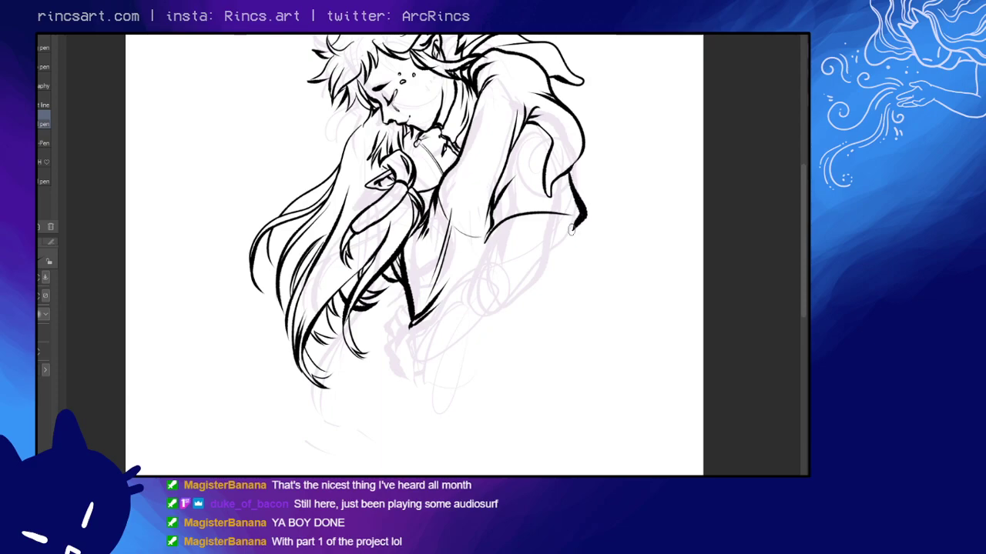
key("ctrl+z")
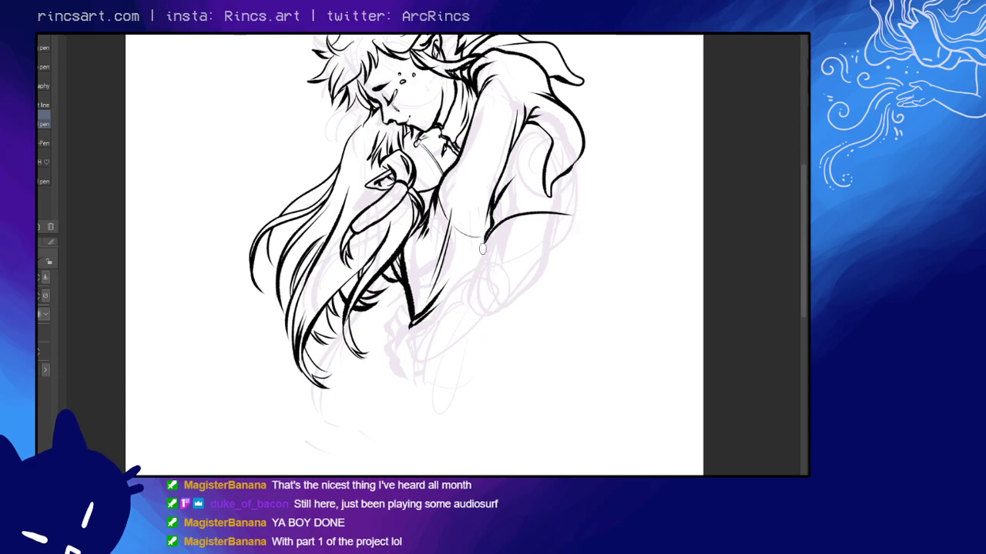
- Thicken the inner corner of the sleeve's lower edge and ink the outer side of the sleeve below the hanging cloth
mouse_move(485, 241)
left_mouse_down()
mouse_move(504, 217)
mouse_move(492, 224)
mouse_move(529, 203)
left_mouse_up()
key("ctrl+z")
mouse_move(492, 228)
left_mouse_down()
mouse_move(484, 244)
mouse_move(521, 214)
left_mouse_up()
key("ctrl+z")
key("ctrl+z")
mouse_move(485, 242)
left_mouse_down()
mouse_move(539, 203)
mouse_move(508, 214)
left_mouse_up()
key("ctrl+z")
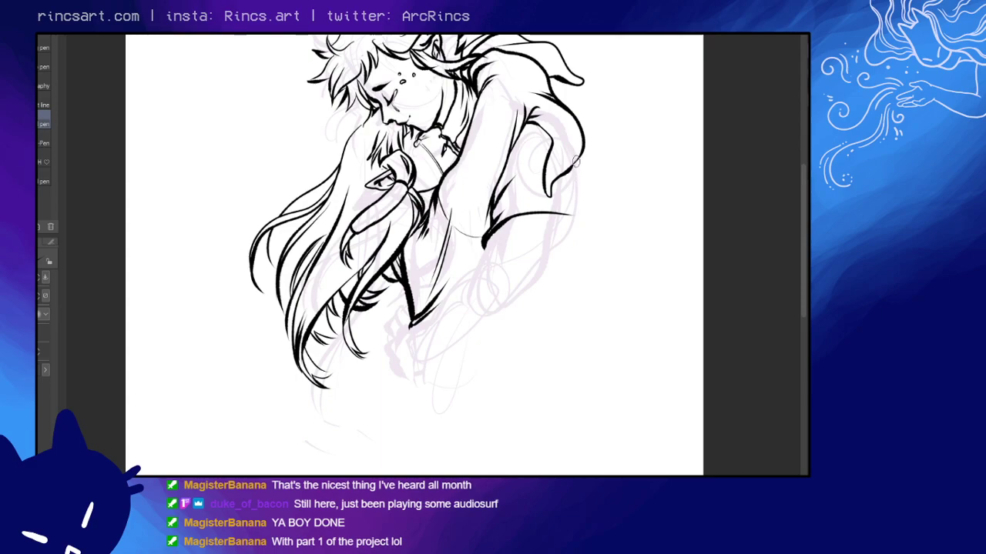
mouse_move(577, 164)
left_mouse_down()
mouse_move(584, 220)
mouse_move(565, 230)
left_mouse_up()
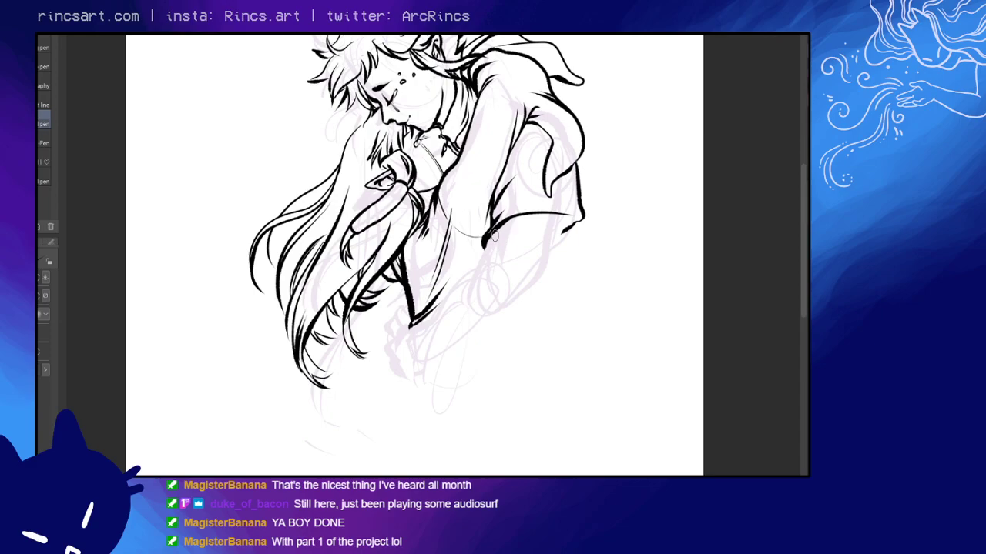
- Ink the folded cuff band beneath the sleeve's lower edge and tidy its corners with the eraser
key("e")
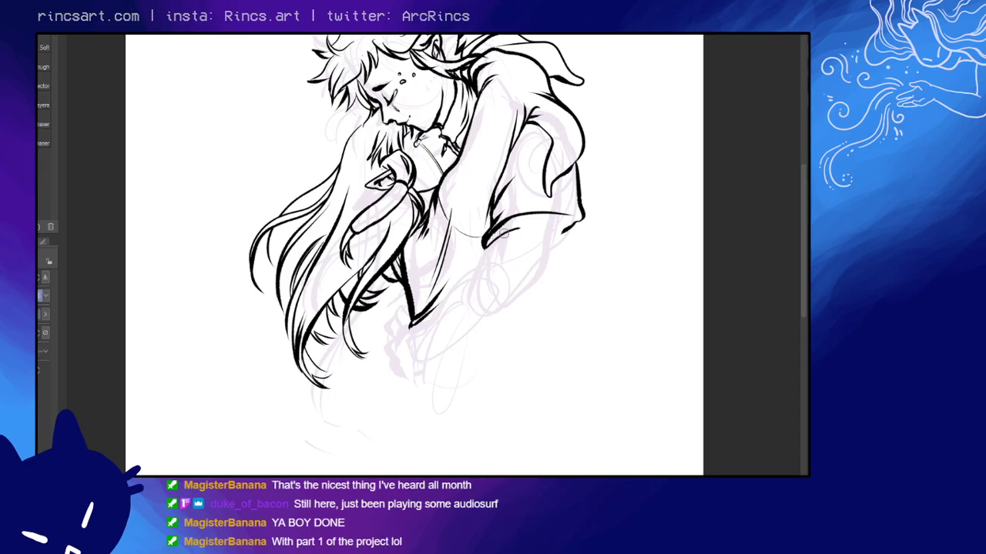
key("p")
mouse_move(489, 232)
left_mouse_down()
mouse_move(484, 252)
mouse_move(515, 231)
mouse_move(559, 247)
mouse_move(564, 236)
mouse_move(563, 251)
mouse_move(579, 204)
left_mouse_up()
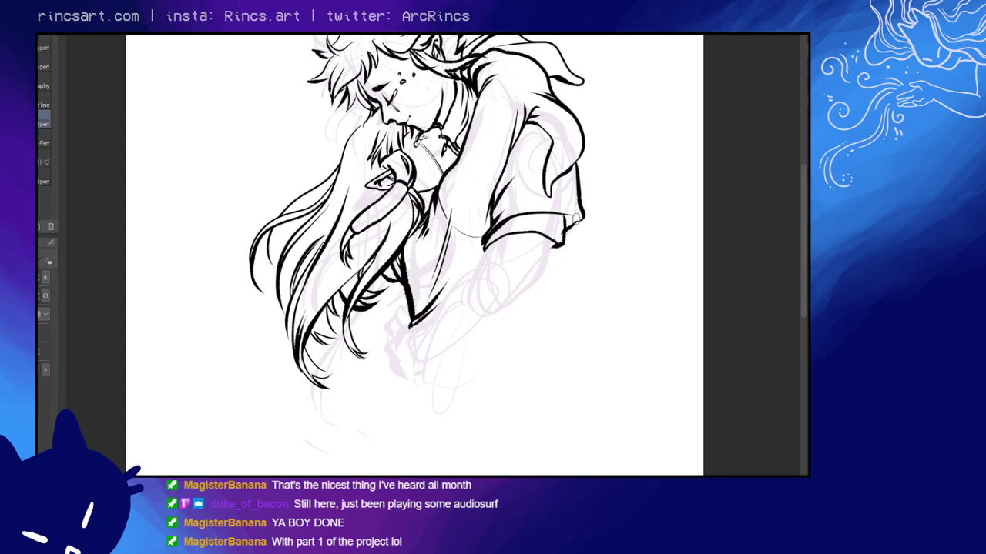
key("e")
key("p")
- Fill the sleeve's cuff band with a crosshatched plaid pattern of thin lines
left_click_drag(501, 227, 497, 236)
mouse_move(535, 209)
left_mouse_down()
mouse_move(567, 210)
mouse_move(553, 213)
mouse_move(556, 243)
left_mouse_up()
mouse_move(488, 238)
left_mouse_down()
mouse_move(543, 228)
mouse_move(514, 224)
mouse_move(539, 216)
mouse_move(546, 233)
mouse_move(554, 235)
mouse_move(537, 217)
mouse_move(565, 229)
mouse_move(505, 236)
mouse_move(525, 211)
mouse_move(521, 225)
left_mouse_up()
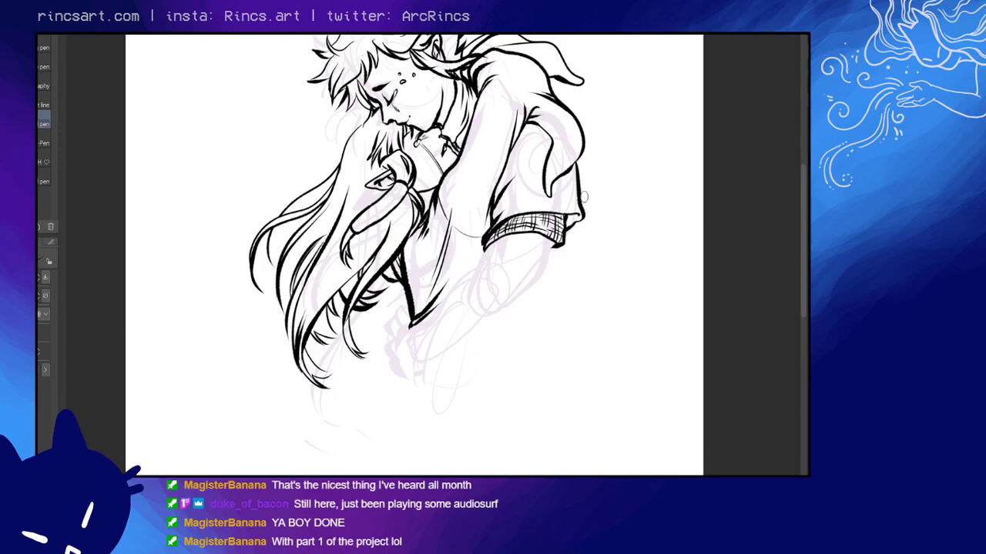
- Ink both sides of the upper arm from the cuff down to the elbow, adding a short crease near the inner side
left_click_drag(565, 264, 575, 238)
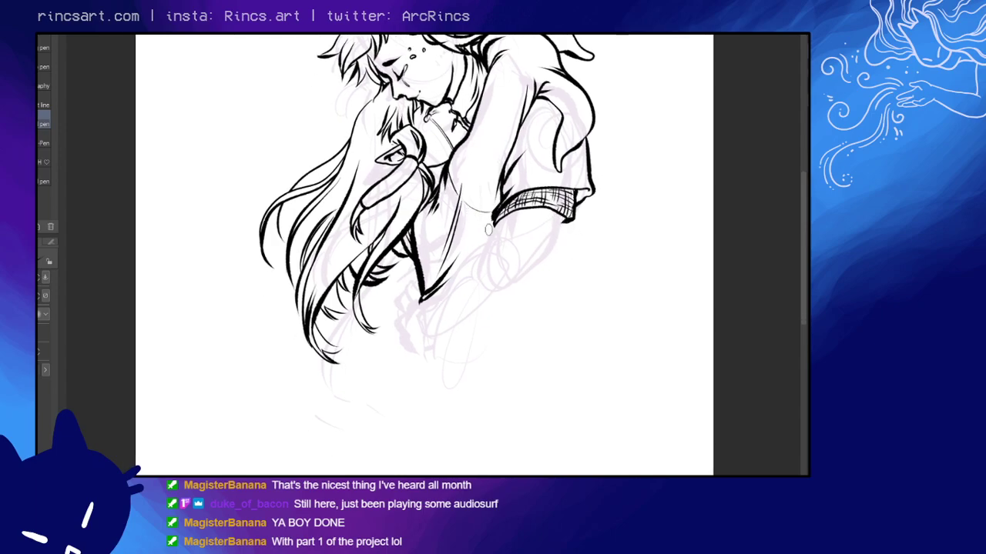
left_click_drag(494, 225, 479, 260)
mouse_move(562, 220)
left_mouse_down()
mouse_move(538, 264)
mouse_move(514, 275)
left_mouse_up()
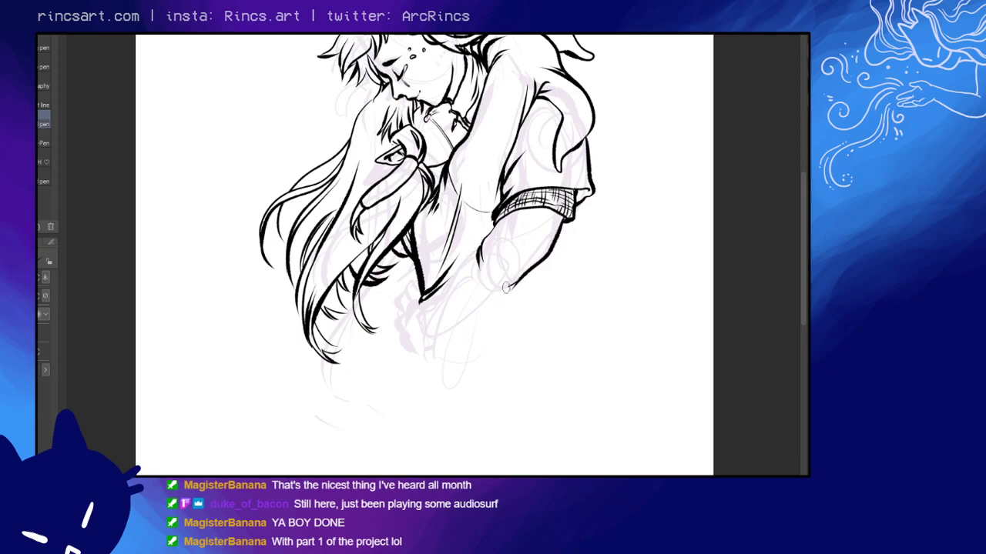
mouse_move(518, 284)
left_mouse_down()
mouse_move(489, 290)
mouse_move(514, 269)
mouse_move(486, 284)
mouse_move(518, 263)
mouse_move(517, 284)
mouse_move(503, 294)
mouse_move(477, 277)
mouse_move(504, 293)
left_mouse_up()
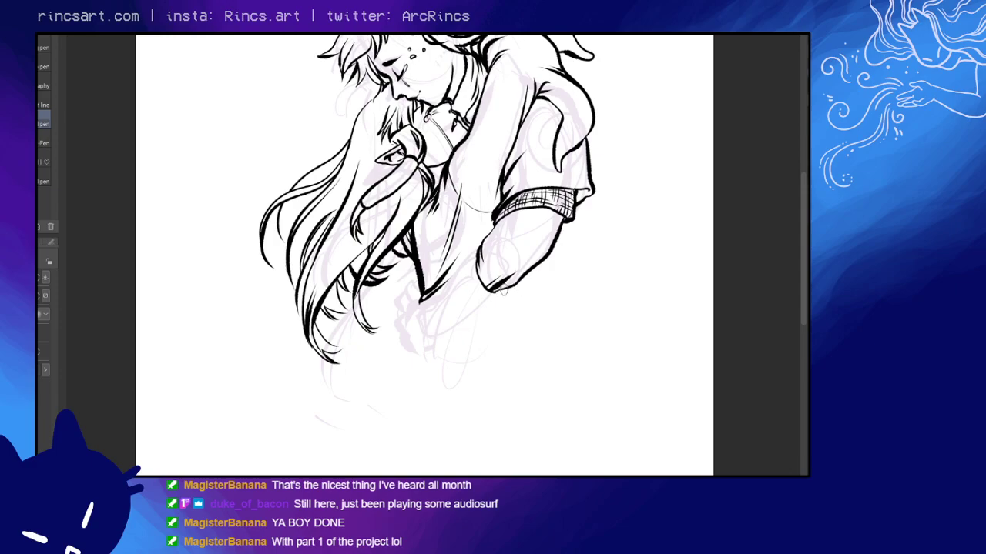
left_click_drag(494, 293, 515, 285)
left_click_drag(487, 241, 500, 233)
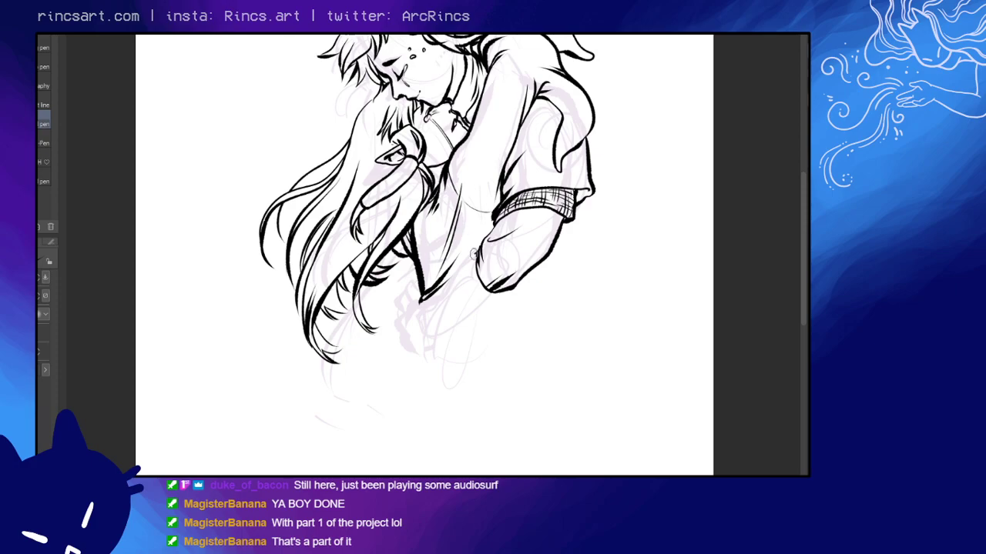
- Ink the forearm outline from the elbow to the wrist, with a curved line closing it at the wrist
mouse_move(421, 301)
left_mouse_down()
mouse_move(416, 331)
mouse_move(429, 338)
left_mouse_up()
key("ctrl+z")
mouse_move(423, 299)
left_mouse_down()
mouse_move(418, 327)
mouse_move(438, 342)
mouse_move(430, 341)
mouse_move(504, 296)
mouse_move(428, 339)
left_mouse_up()
key("ctrl+z")
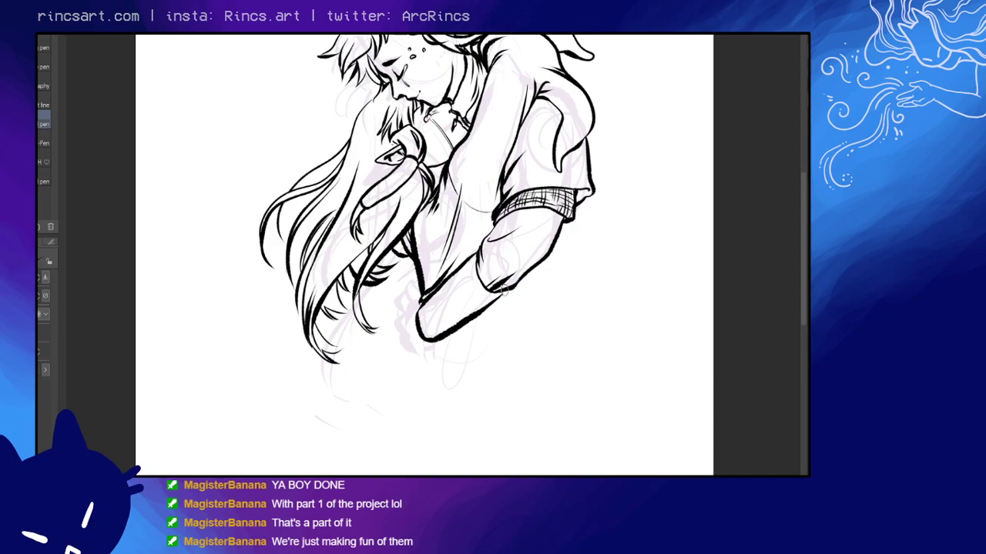
left_click_drag(505, 291, 494, 301)
left_click_drag(416, 306, 426, 335)
- Ink small fingers above the wrist and undo the attempted outline of the hand
left_click_drag(402, 319, 423, 347)
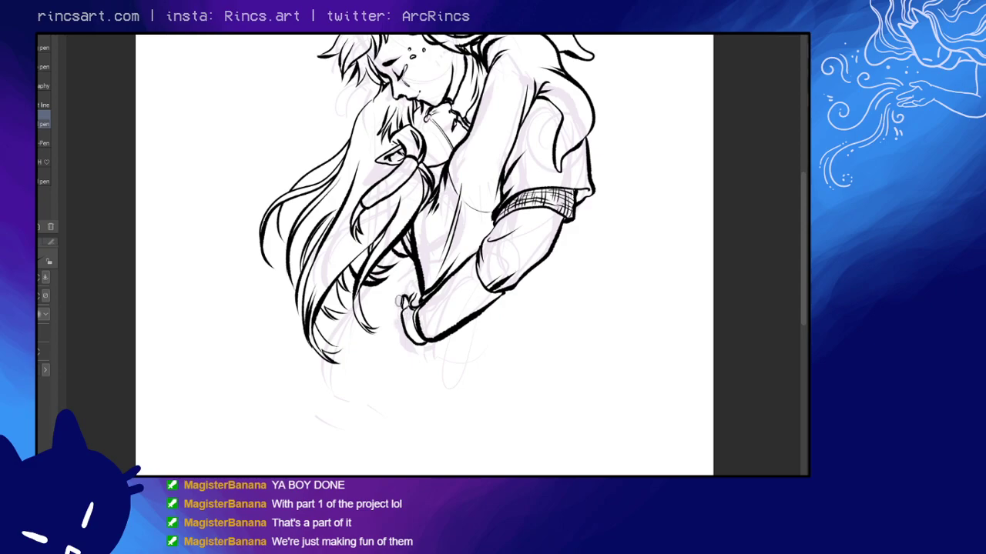
left_click_drag(394, 314, 411, 339)
left_click_drag(417, 289, 416, 284)
left_click_drag(399, 341, 403, 322)
key("ctrl+z")
key("ctrl+z")
key("ctrl+z")
key("ctrl+z")
key("ctrl+z")
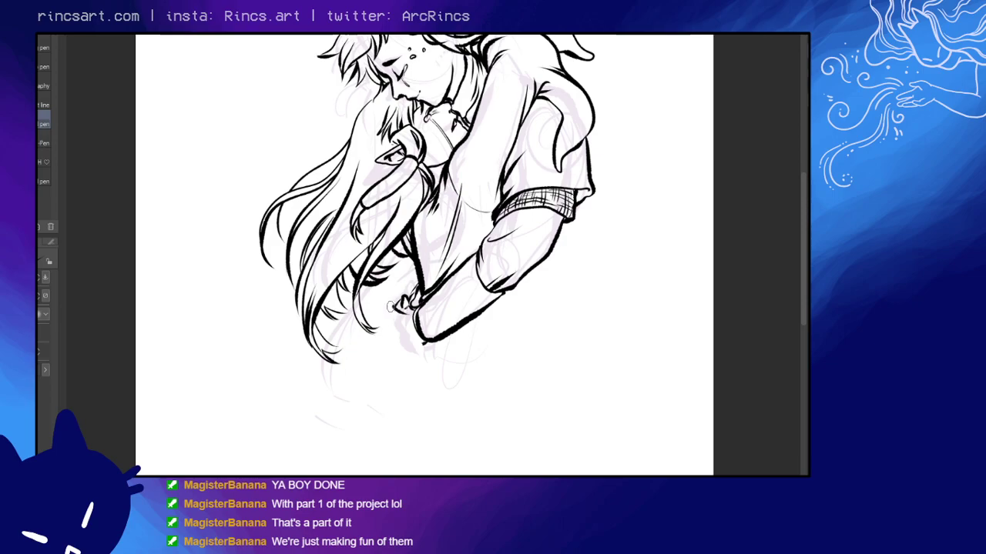
- Ink a wider outer outline for the hand beyond the wrist and redraw the fingertip above it
mouse_move(390, 303)
left_mouse_down()
mouse_move(390, 329)
mouse_move(406, 352)
mouse_move(421, 350)
mouse_move(406, 347)
left_mouse_up()
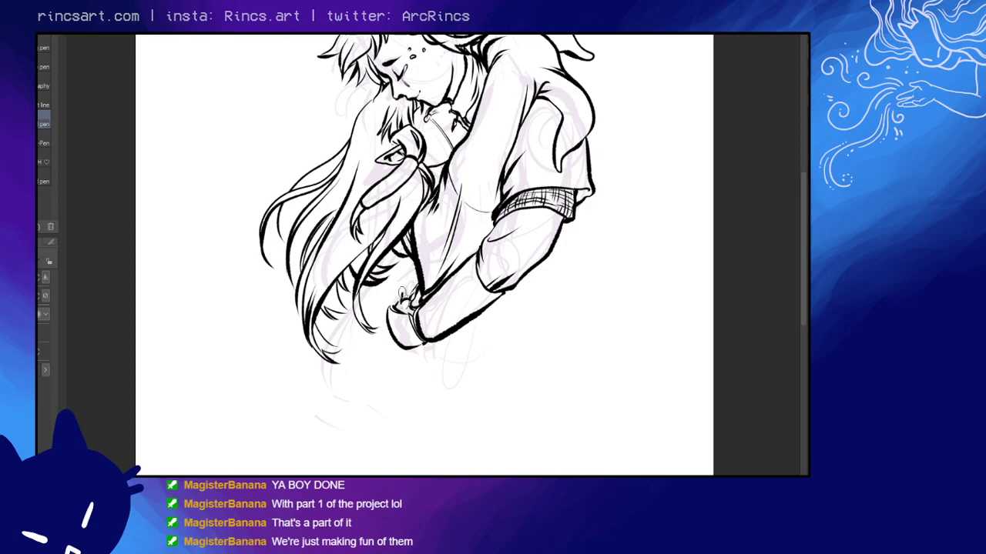
left_click_drag(401, 285, 408, 296)
key("ctrl+z")
left_click_drag(403, 296, 408, 283)
- Hide the pale purple rough sketch and bring the complete inked drawing of both figures into view
scroll(499, 324, "down", 2)
left_click_drag(562, 296, 498, 312)
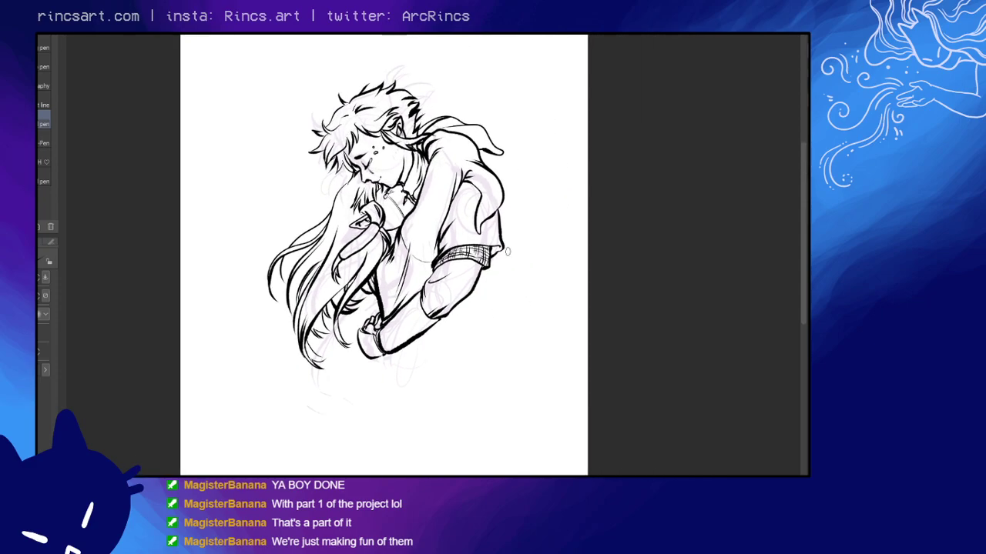
key("r")
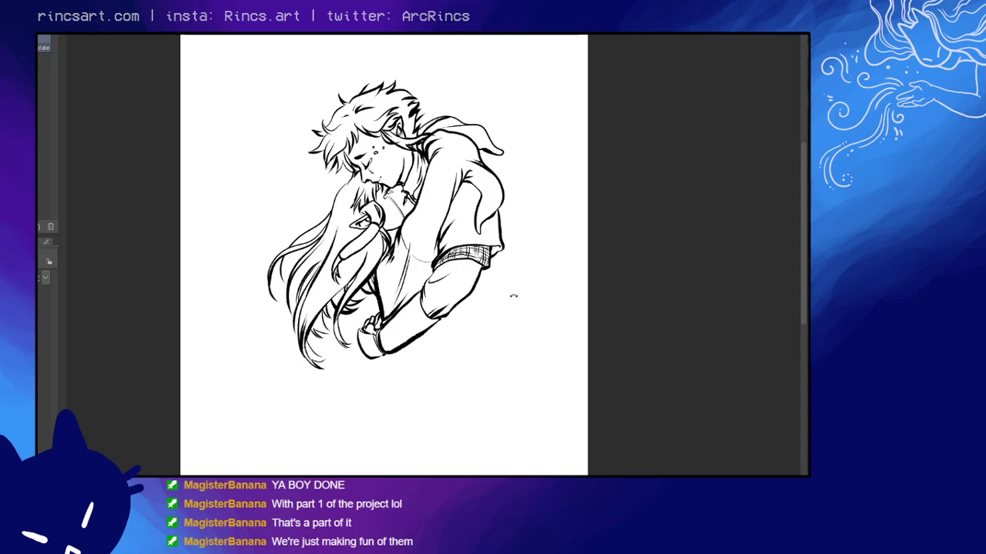
mouse_move(514, 295)
left_mouse_down()
mouse_move(517, 211)
mouse_move(511, 268)
left_mouse_up()
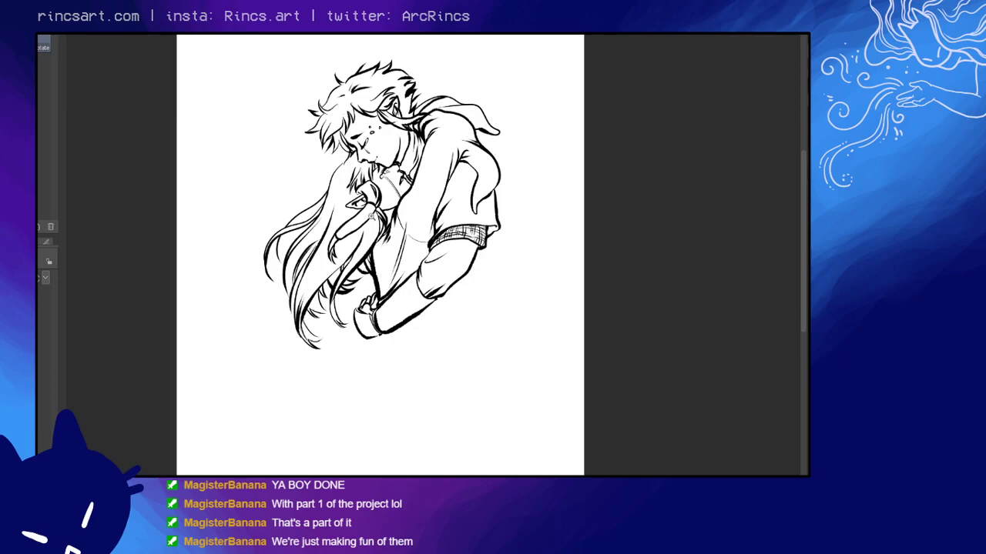
- Redraw the upper edge of the hair wrap below the pointed ear as a notched zigzag line
scroll(371, 217, "up", 3)
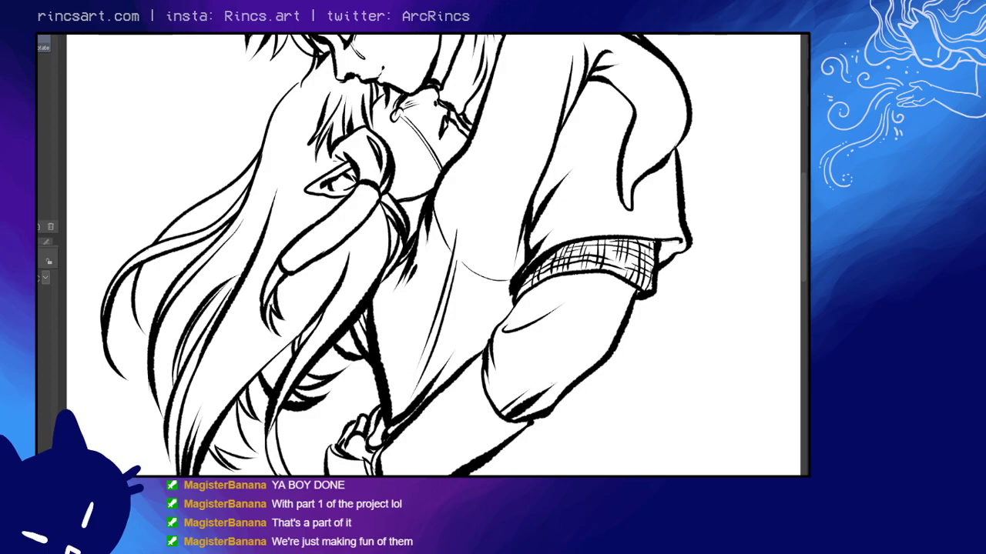
key("h")
key("h")
scroll(385, 202, "up", 5)
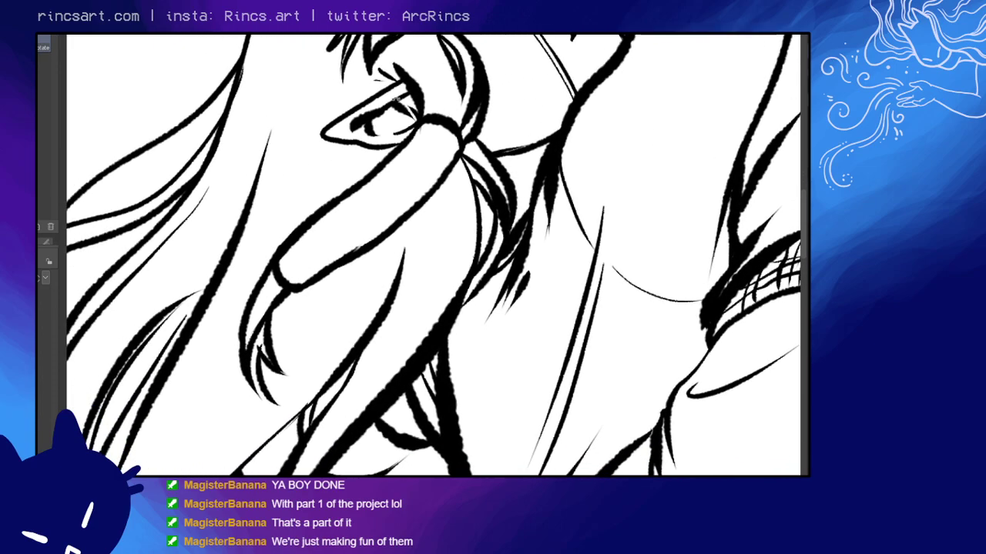
key("p")
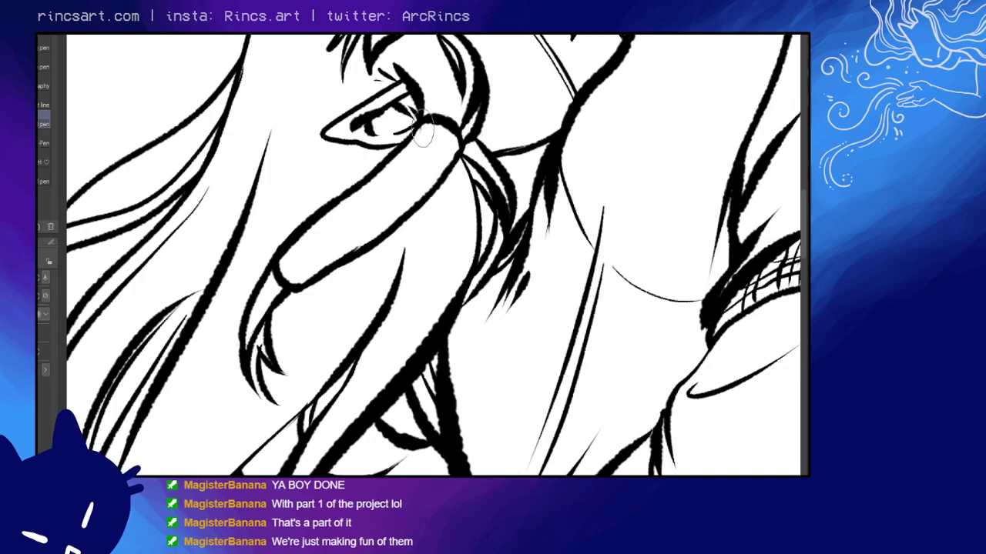
left_click_drag(420, 136, 414, 134)
mouse_move(447, 104)
left_mouse_down()
mouse_move(439, 137)
mouse_move(446, 132)
mouse_move(453, 106)
mouse_move(431, 131)
mouse_move(440, 146)
mouse_move(454, 141)
left_mouse_up()
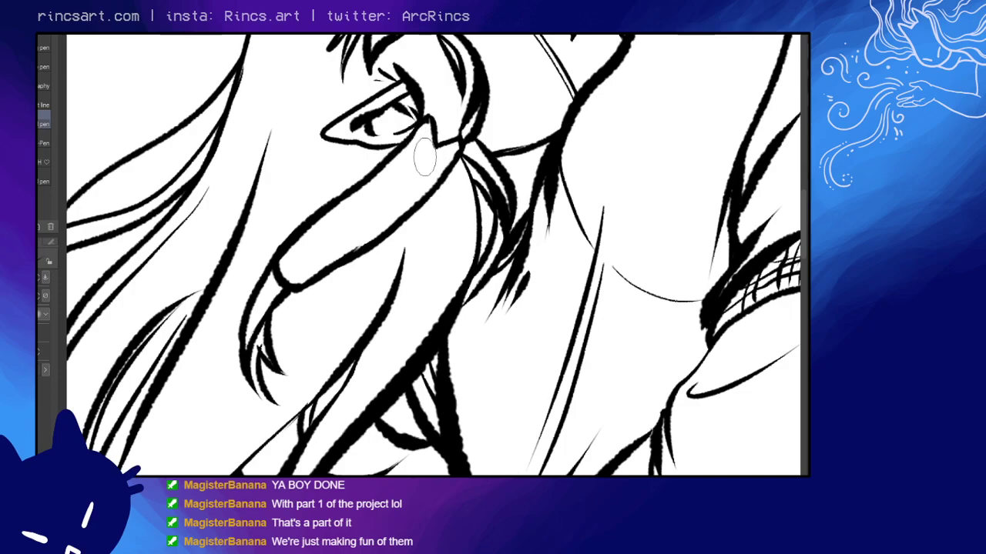
mouse_move(408, 161)
left_mouse_down()
mouse_move(407, 179)
mouse_move(423, 173)
mouse_move(408, 180)
mouse_move(413, 158)
mouse_move(424, 160)
left_mouse_up()
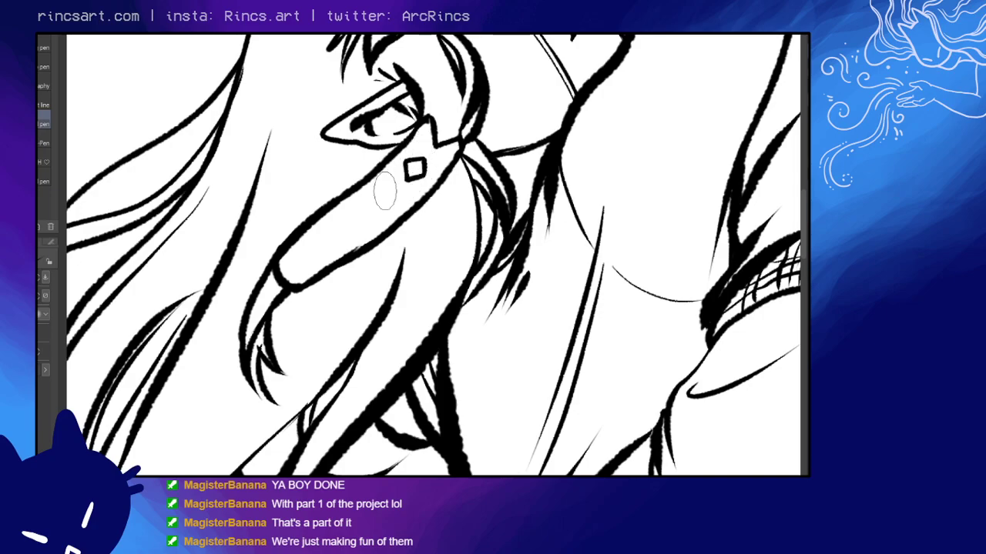
mouse_move(385, 191)
left_mouse_down()
mouse_move(368, 208)
mouse_move(382, 208)
mouse_move(389, 193)
left_mouse_up()
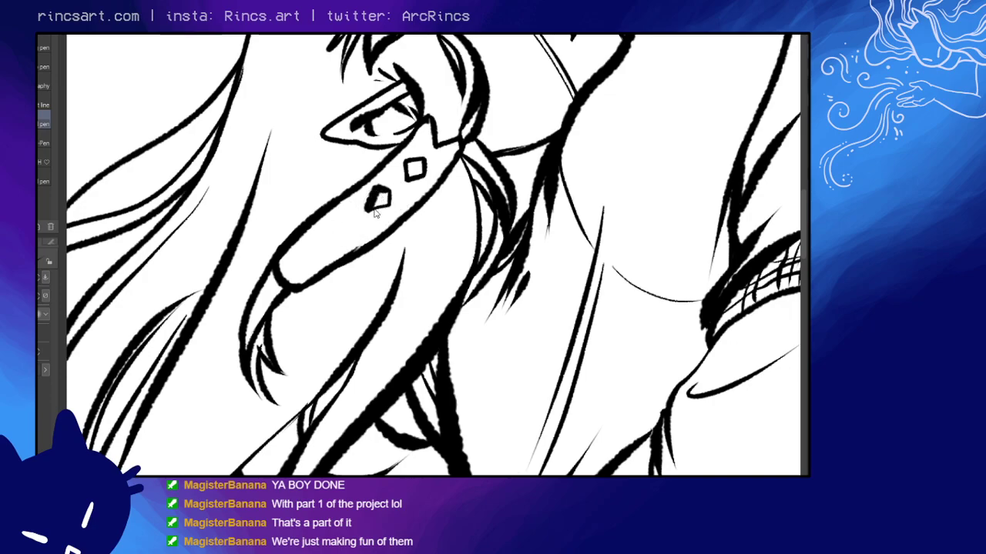
mouse_move(375, 201)
left_mouse_down()
mouse_move(387, 194)
mouse_move(371, 206)
mouse_move(381, 210)
mouse_move(388, 197)
mouse_move(330, 223)
mouse_move(329, 238)
mouse_move(351, 222)
left_mouse_up()
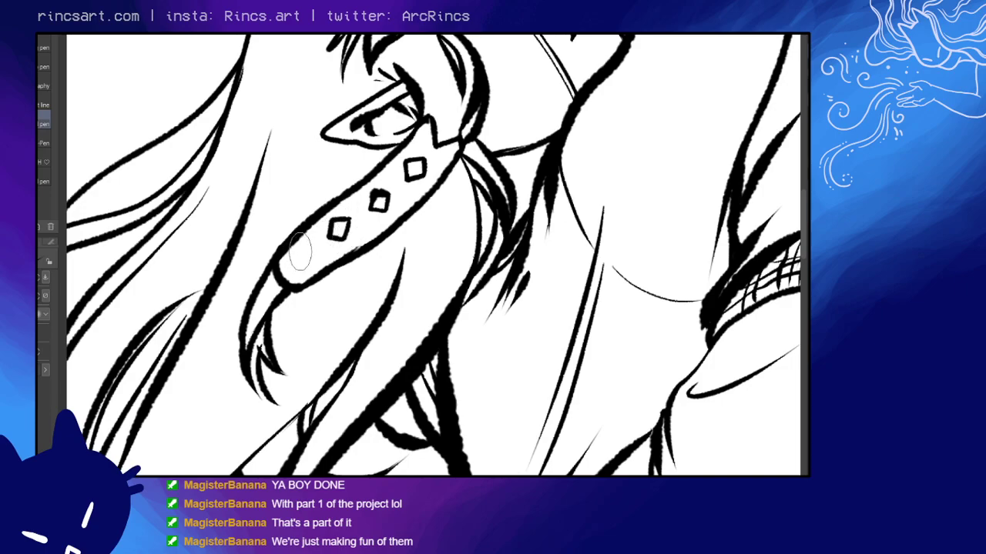
left_click_drag(298, 255, 313, 252)
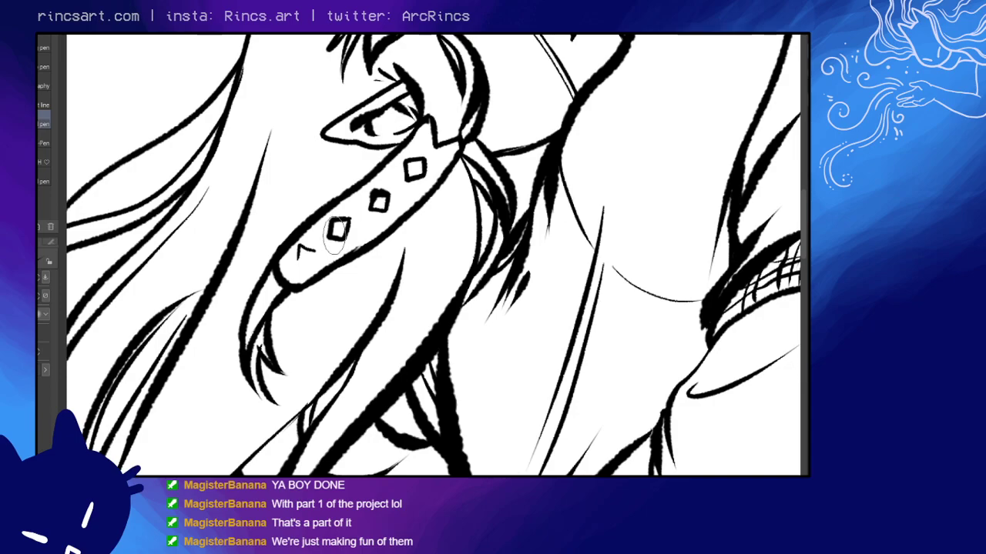
key("ctrl+z")
key("ctrl+z")
key("ctrl+z")
key("ctrl+z")
key("ctrl+z")
key("ctrl+z")
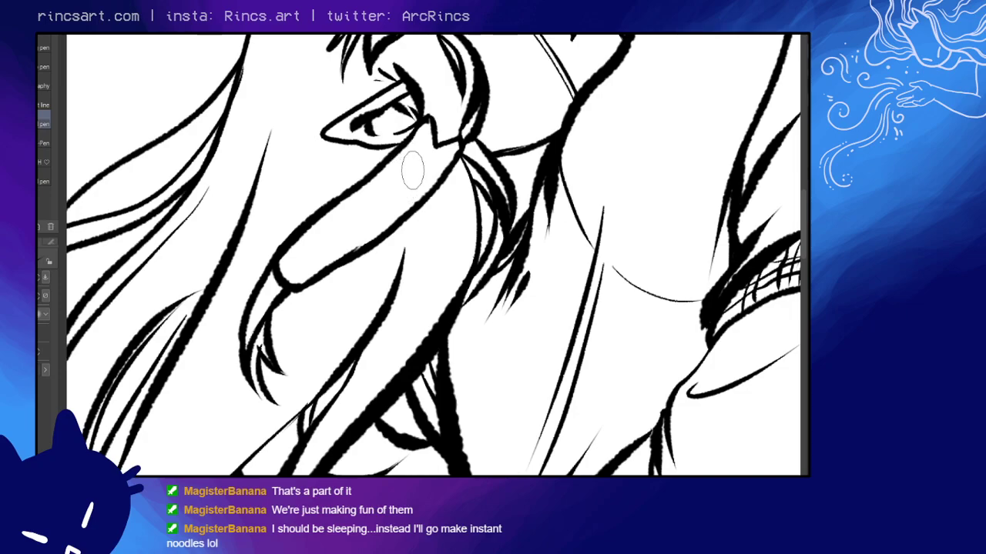
- Ink three evenly spaced diamonds along the hair wrap and reshape its lower end into a notched edge
mouse_move(402, 166)
left_mouse_down()
mouse_move(419, 163)
mouse_move(395, 180)
mouse_move(408, 186)
mouse_move(420, 165)
left_mouse_up()
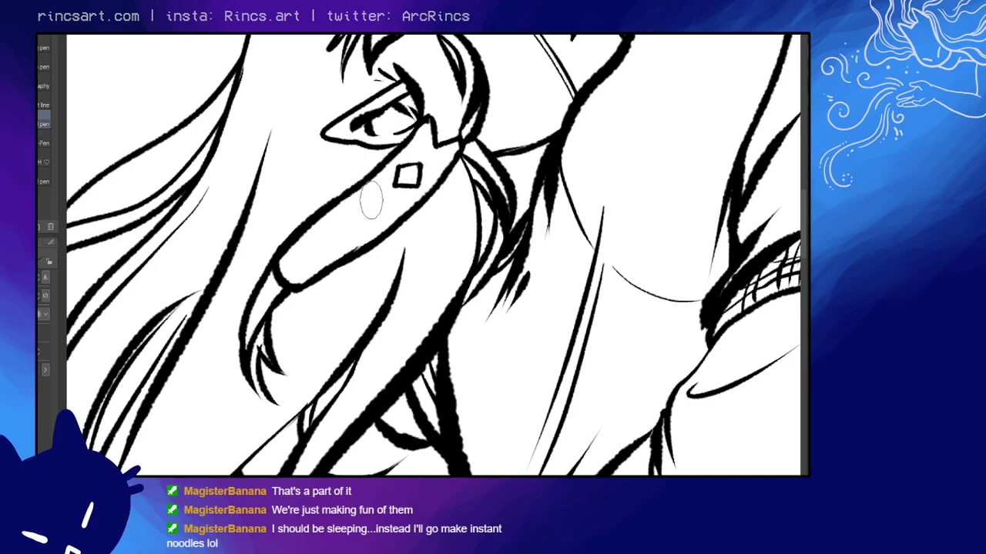
mouse_move(371, 200)
left_mouse_down()
mouse_move(349, 220)
mouse_move(373, 221)
mouse_move(368, 202)
mouse_move(324, 237)
mouse_move(309, 237)
mouse_move(302, 258)
mouse_move(323, 239)
left_mouse_up()
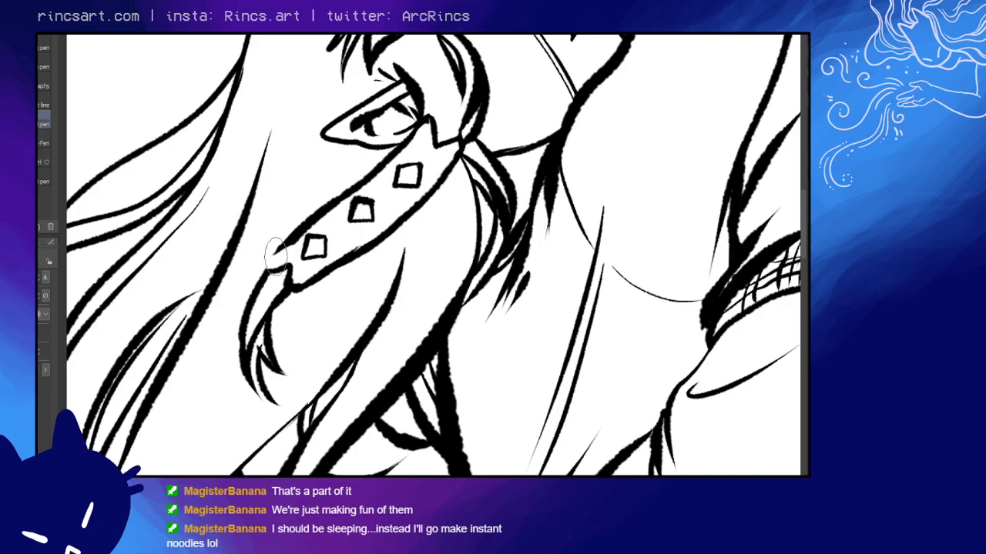
left_click_drag(288, 241, 266, 271)
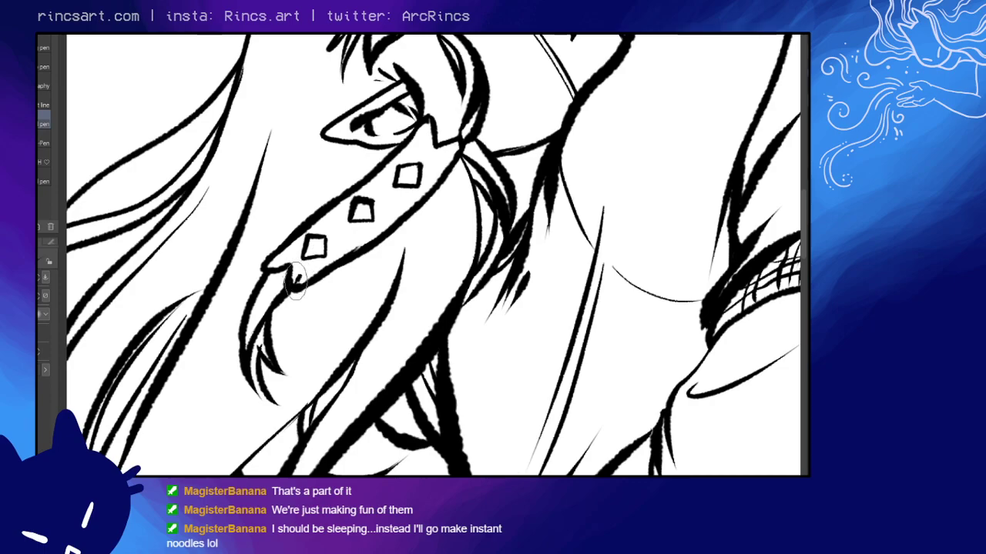
left_click_drag(294, 277, 297, 286)
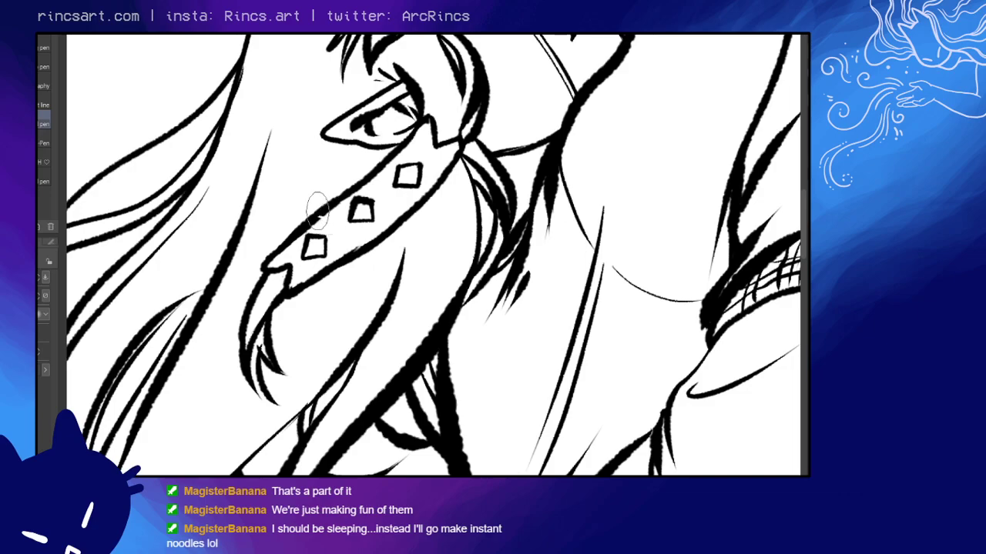
- Break the hair wrap's long side edges into dashes and ink the first V-shaped notches beside its upper end
mouse_move(318, 210)
left_mouse_down()
mouse_move(386, 157)
mouse_move(370, 168)
mouse_move(376, 162)
left_mouse_up()
mouse_move(394, 209)
left_mouse_down()
mouse_move(333, 258)
mouse_move(347, 268)
mouse_move(360, 228)
mouse_move(350, 217)
mouse_move(276, 239)
mouse_move(308, 256)
mouse_move(307, 285)
left_mouse_up()
left_click_drag(445, 166, 450, 171)
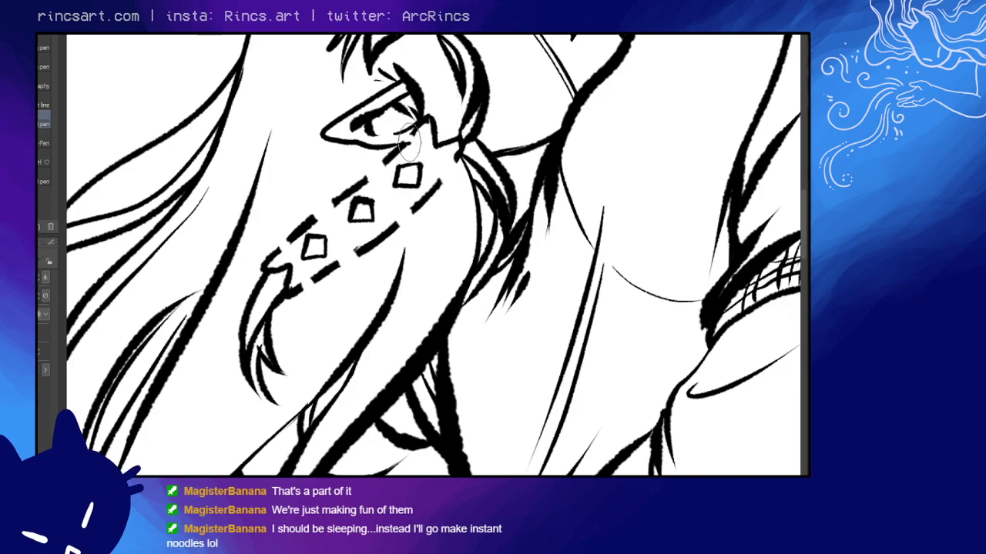
left_click_drag(404, 144, 418, 136)
left_click_drag(439, 180, 460, 157)
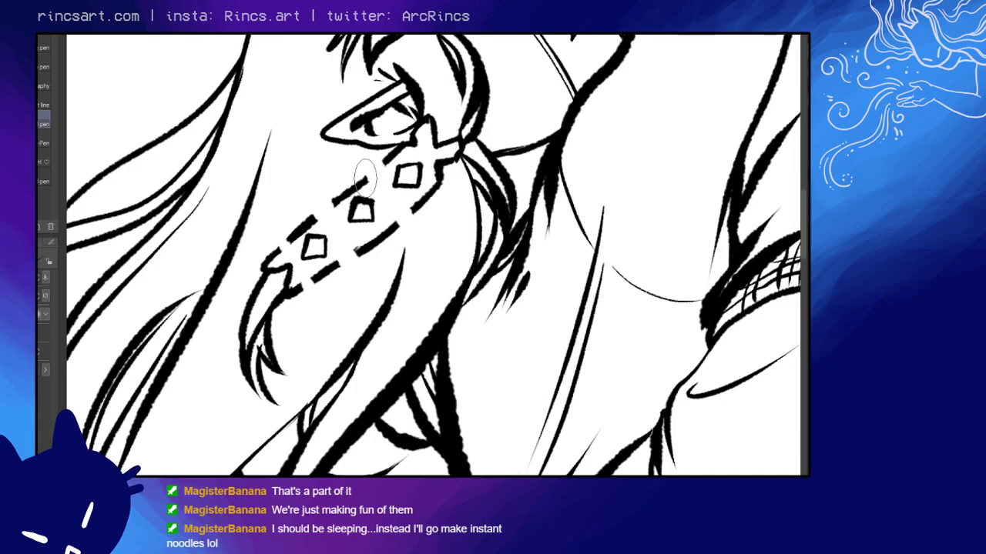
- Ink the remaining V-shaped notches between the diamonds and close the hair wrap's outline along both long sides
left_click_drag(365, 179, 391, 155)
mouse_move(410, 207)
left_mouse_down()
mouse_move(396, 219)
mouse_move(413, 216)
mouse_move(419, 189)
left_mouse_up()
mouse_move(331, 193)
left_mouse_down()
mouse_move(317, 218)
mouse_move(333, 205)
mouse_move(352, 231)
mouse_move(342, 258)
mouse_move(359, 255)
left_mouse_up()
key("ctrl+z")
key("ctrl+z")
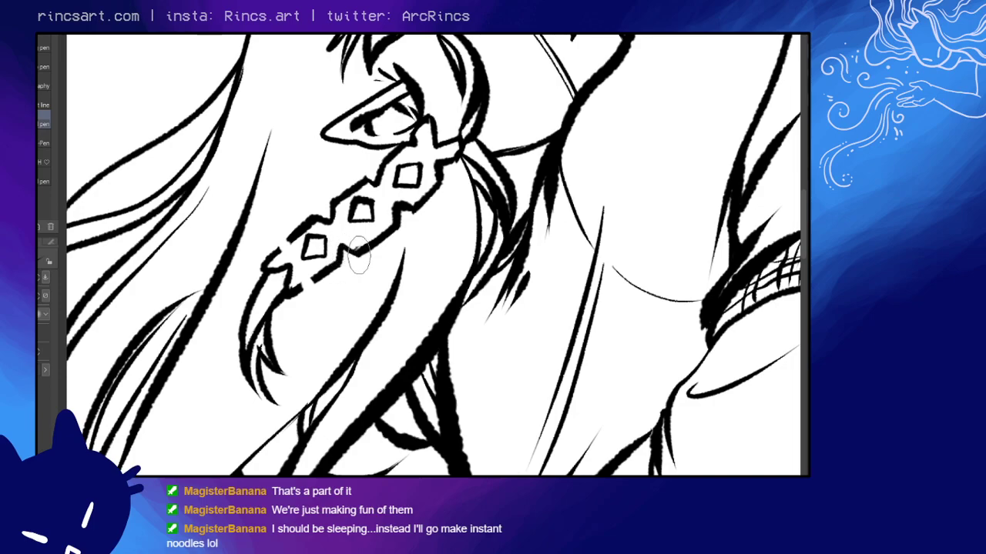
left_click_drag(278, 251, 289, 239)
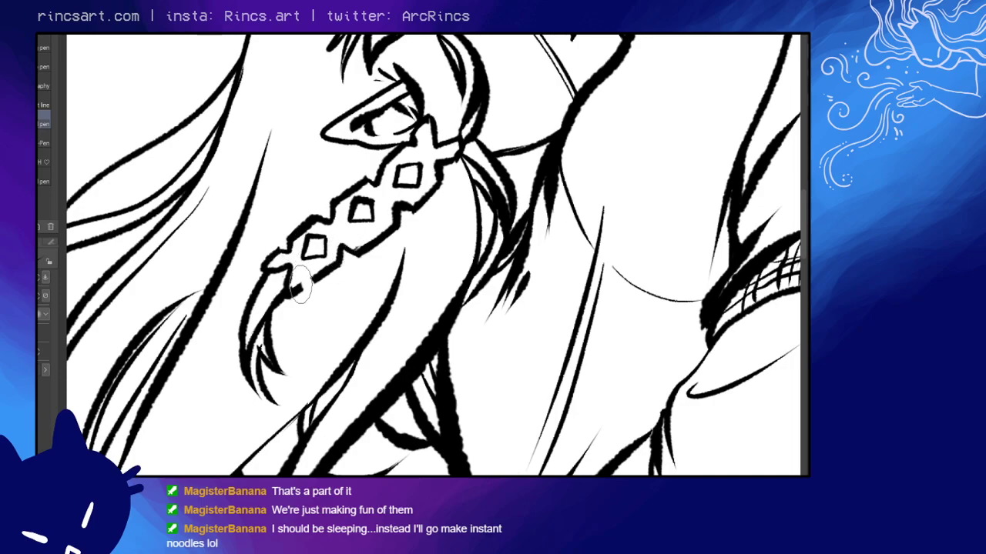
mouse_move(302, 290)
left_mouse_down()
mouse_move(302, 275)
mouse_move(313, 280)
left_mouse_up()
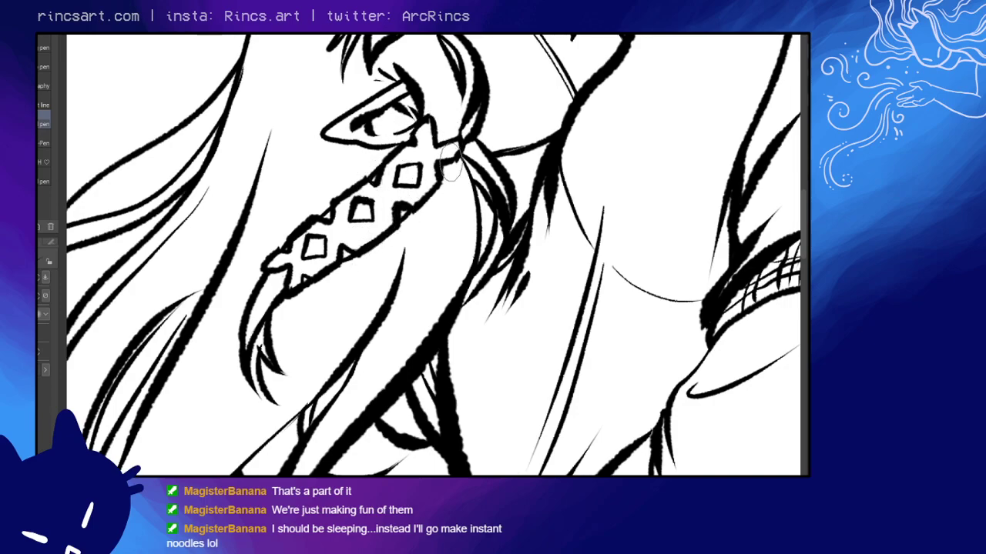
left_click_drag(457, 157, 442, 175)
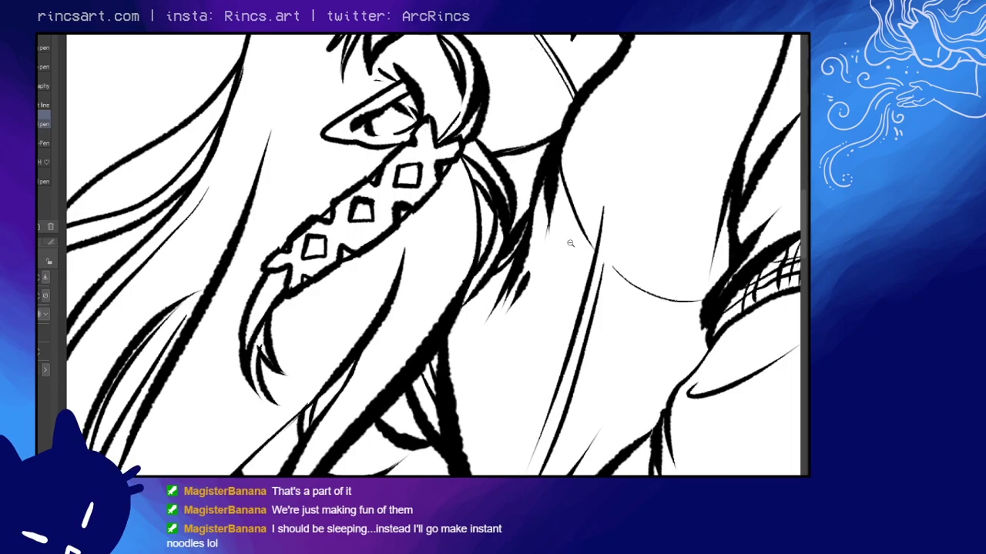
- Examine the finished hair wrap, the overall line drawing of both figures, and the lower hair ends and hand
left_click_drag(571, 243, 493, 243)
left_click_drag(629, 272, 491, 246)
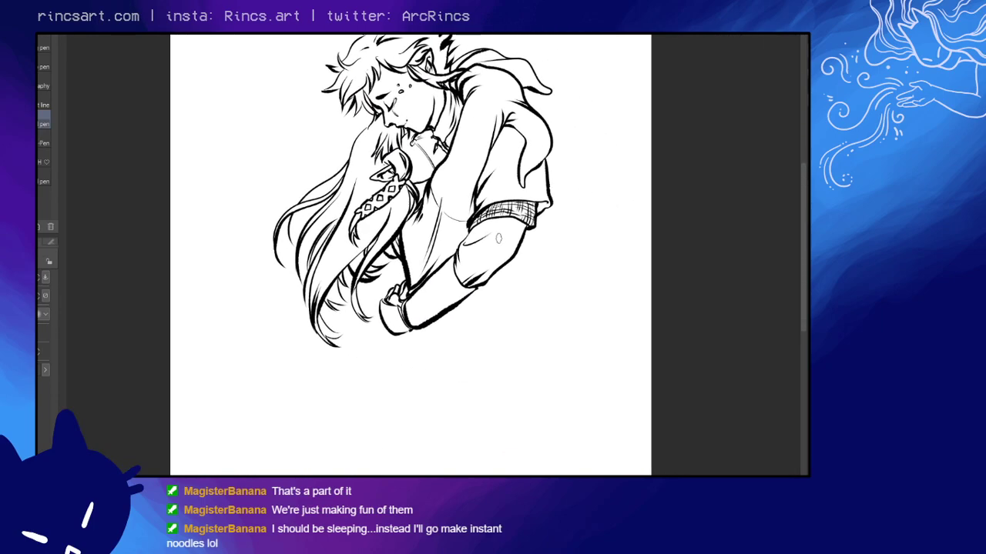
scroll(404, 201, "up", 5)
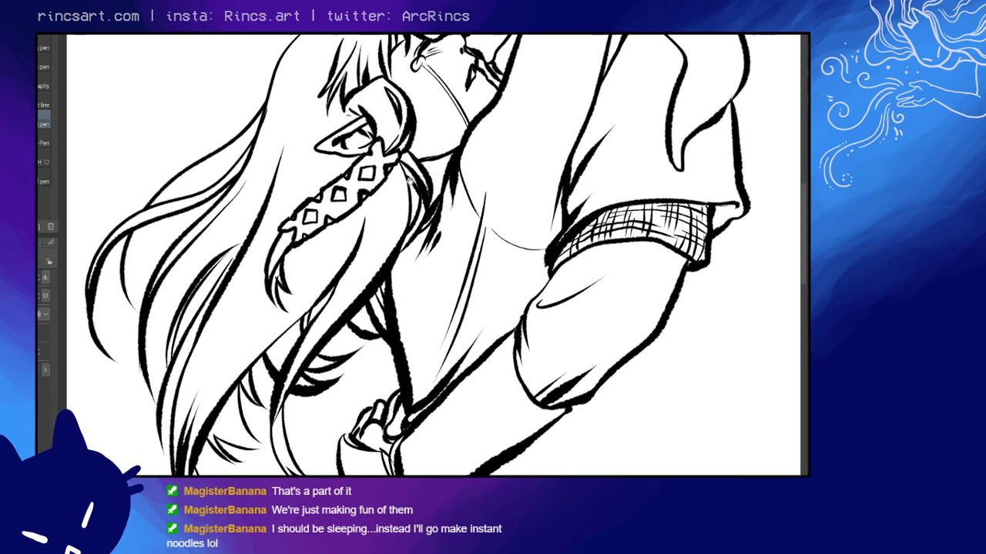
left_click_drag(409, 179, 468, 213)
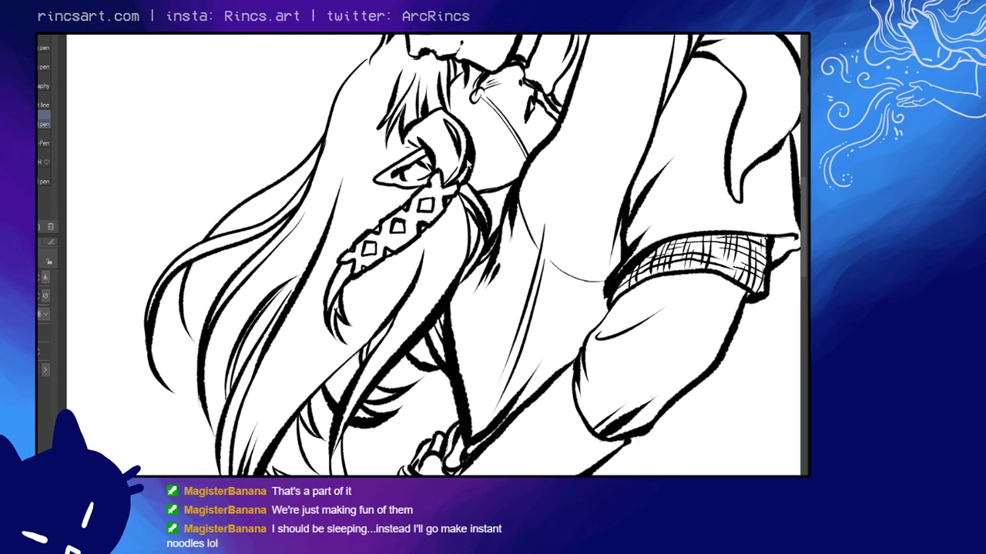
scroll(464, 154, "up", 2)
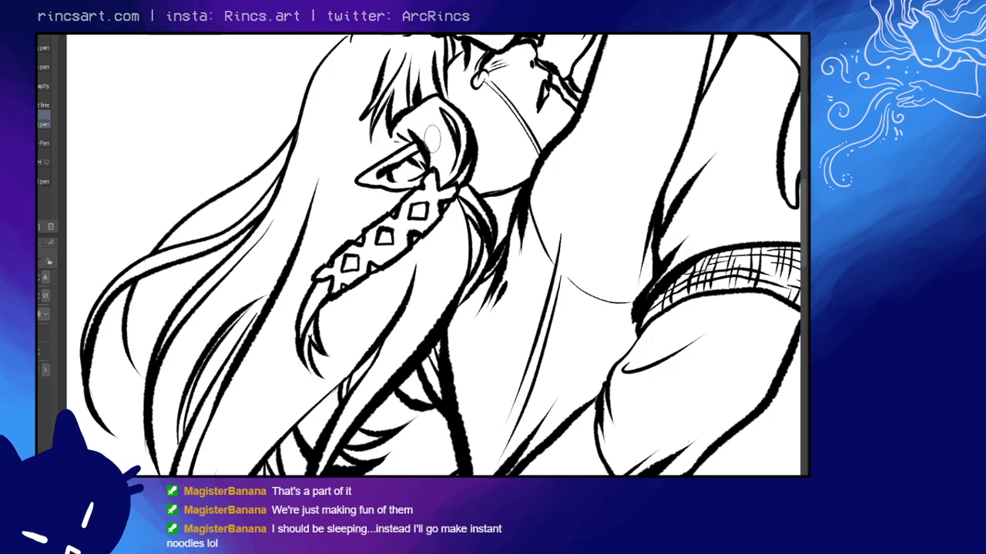
left_click_drag(432, 139, 430, 179)
left_click_drag(543, 239, 505, 249)
left_click_drag(591, 294, 514, 277)
key("r")
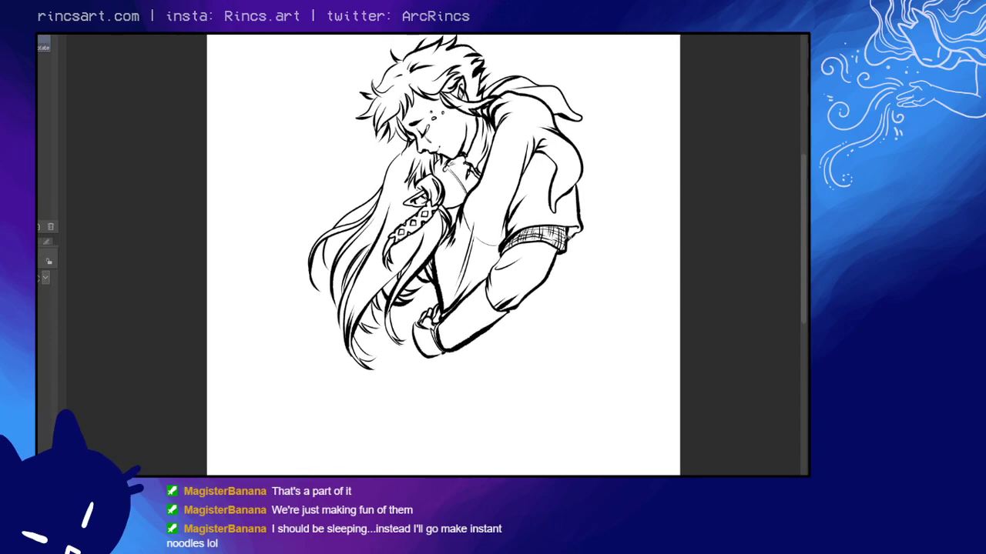
left_click_drag(593, 220, 572, 271)
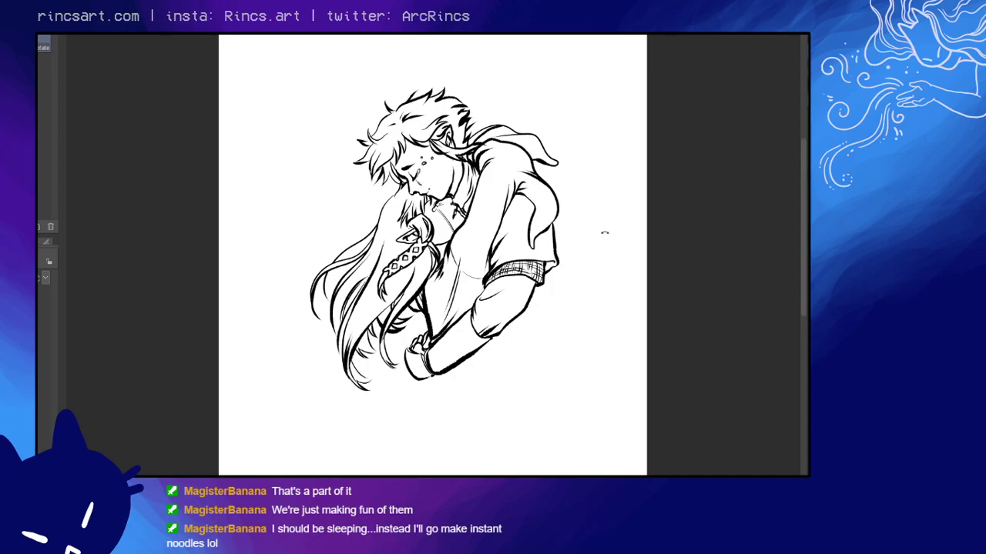
mouse_move(398, 307)
left_mouse_down()
mouse_move(428, 308)
mouse_move(458, 137)
left_mouse_up()
left_click_drag(389, 182, 398, 182)
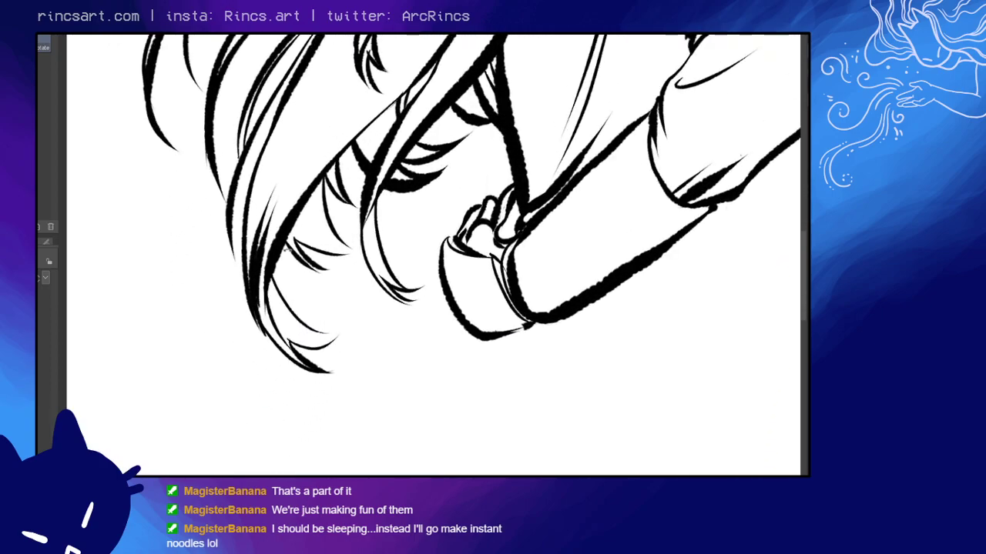
key("k")
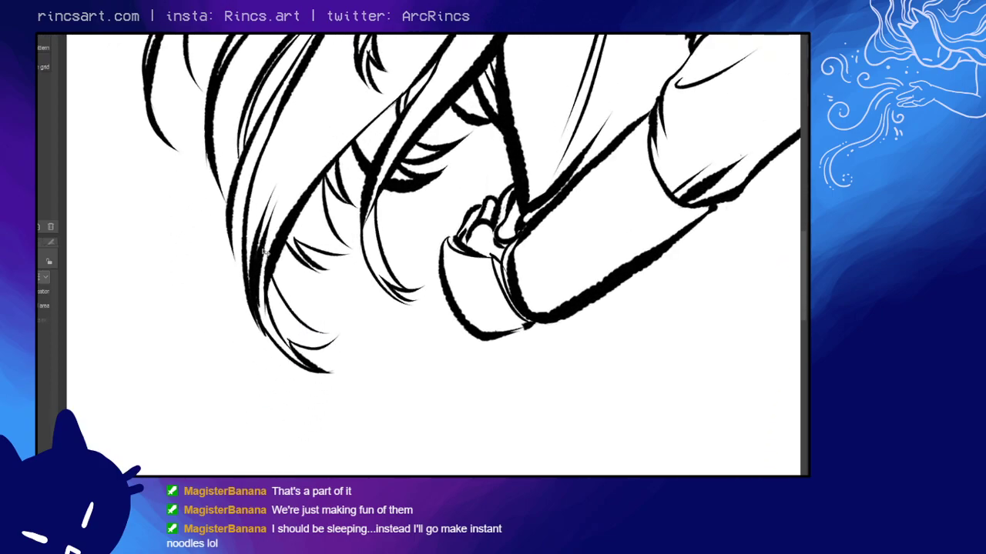
key("p")
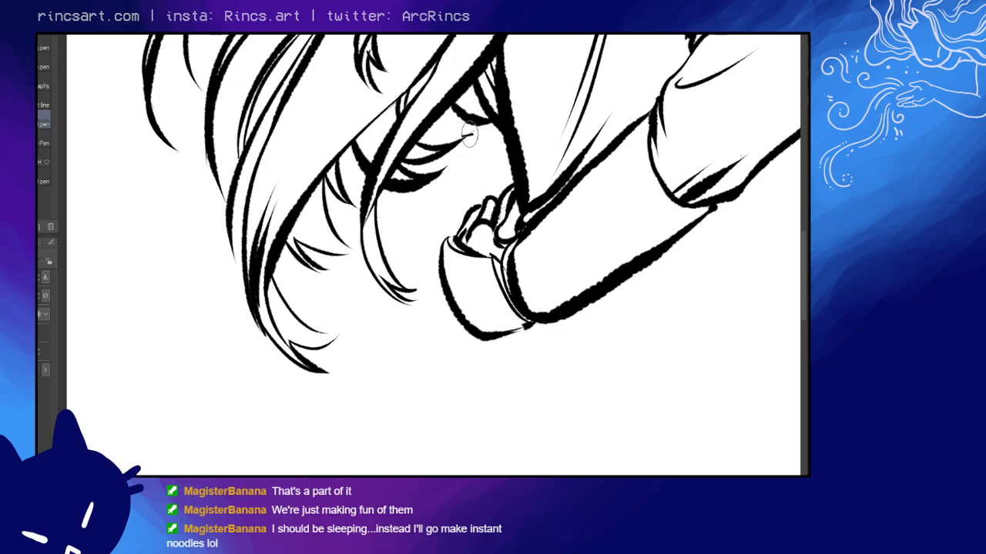
left_click_drag(472, 134, 462, 137)
mouse_move(609, 251)
left_mouse_down()
mouse_move(593, 263)
mouse_move(622, 256)
mouse_move(406, 370)
left_mouse_up()
scroll(600, 264, "down", 3)
mouse_move(600, 281)
left_mouse_down()
mouse_move(618, 277)
mouse_move(592, 291)
left_mouse_up()
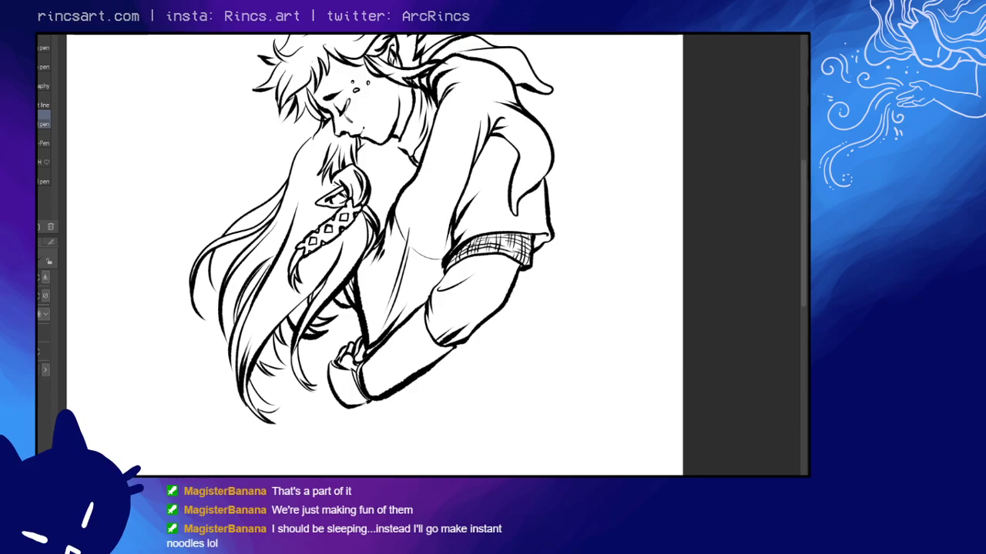
- Block in flat blue beneath the line art on the fingers and the outer part of the hand
scroll(463, 258, "up", 1)
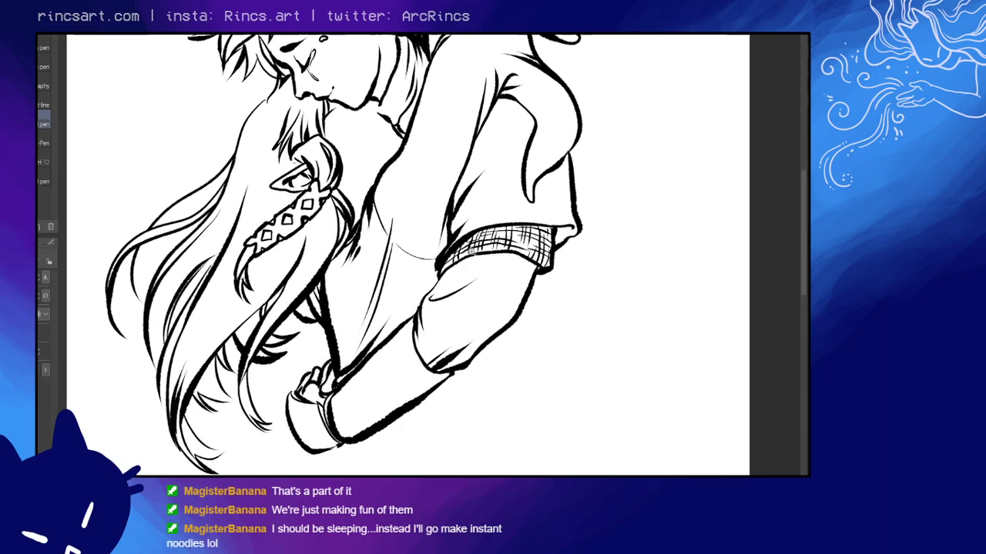
left_click_drag(416, 279, 522, 126)
scroll(478, 213, "up", 2)
left_click_drag(462, 211, 501, 169)
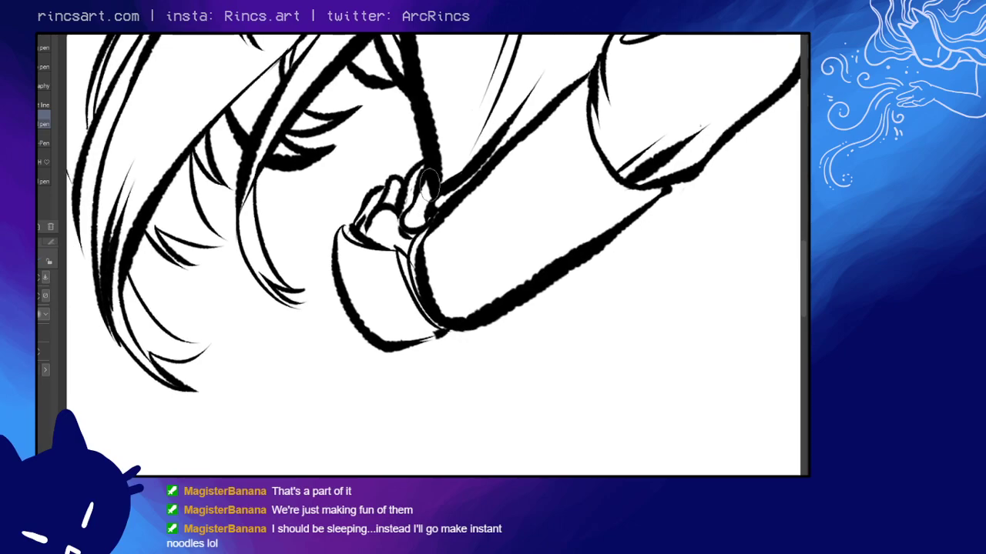
mouse_move(426, 179)
left_mouse_down()
mouse_move(413, 193)
mouse_move(425, 168)
left_mouse_up()
left_click_drag(408, 191, 395, 189)
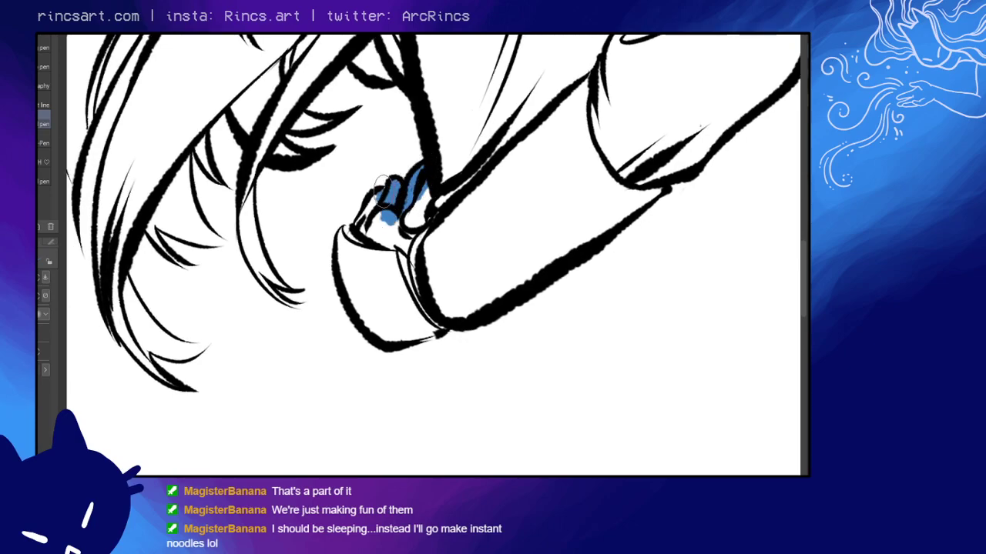
mouse_move(383, 192)
left_mouse_down()
mouse_move(345, 230)
mouse_move(358, 314)
mouse_move(373, 232)
mouse_move(363, 258)
mouse_move(356, 223)
mouse_move(375, 204)
left_mouse_up()
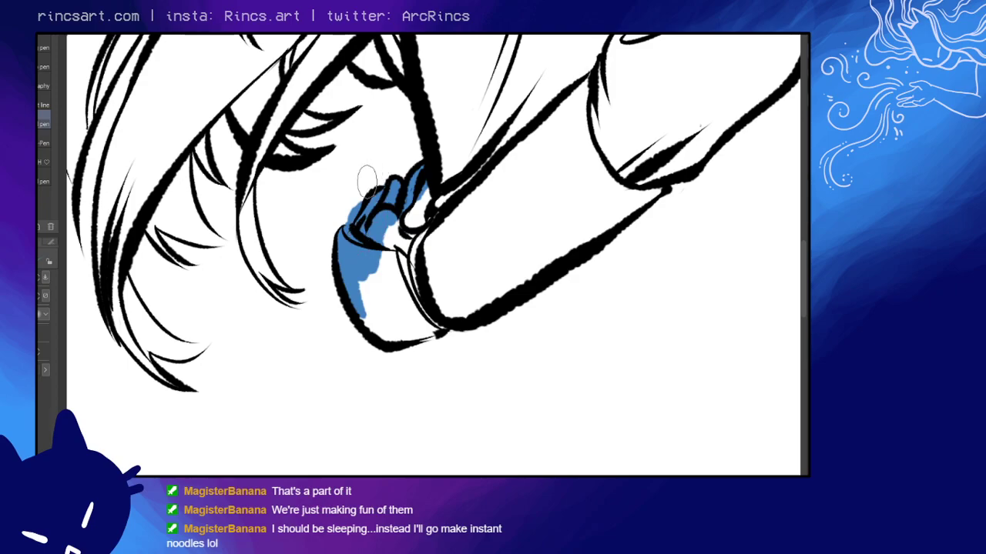
- Finish the flat blue base on the hand and cuff, extend it onto the lower sleeve, and trim overspill around the fingers
key("e")
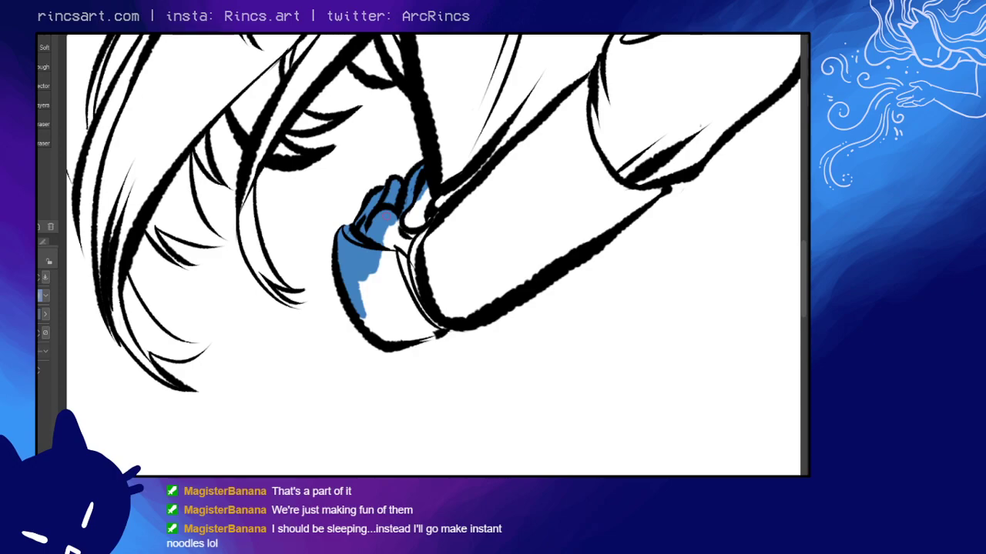
key("p")
mouse_move(373, 281)
left_mouse_down()
mouse_move(371, 324)
mouse_move(358, 277)
mouse_move(422, 193)
mouse_move(397, 308)
mouse_move(405, 343)
mouse_move(451, 308)
mouse_move(441, 319)
mouse_move(479, 308)
mouse_move(450, 266)
mouse_move(489, 258)
left_mouse_up()
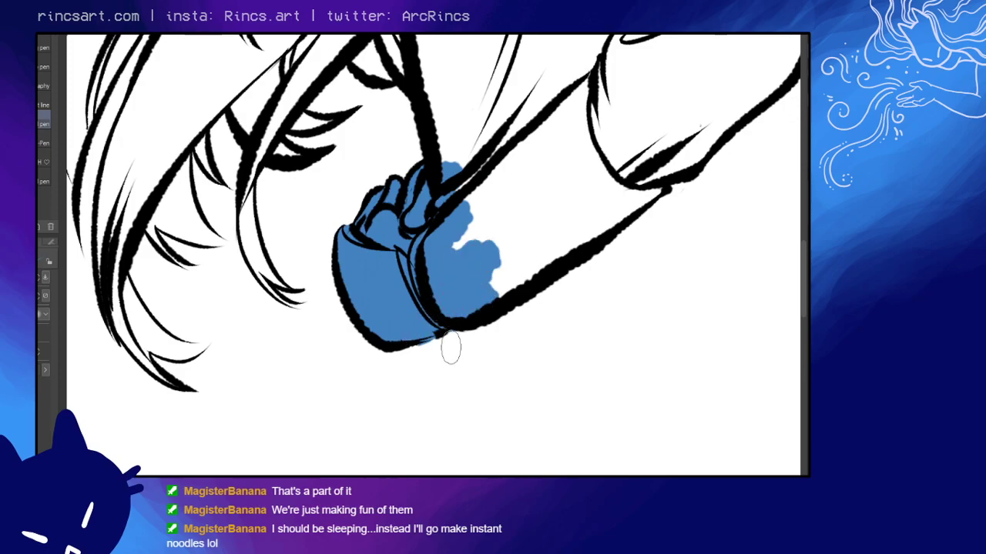
key("e")
key("p")
- Block in flat blue on the folded shape above the hand and along the narrow hair strand crossing it, cleaning the edges
left_click_drag(445, 182, 470, 243)
mouse_move(408, 74)
left_mouse_down()
mouse_move(442, 144)
mouse_move(416, 69)
mouse_move(432, 99)
mouse_move(430, 61)
mouse_move(408, 60)
mouse_move(379, 88)
mouse_move(416, 53)
mouse_move(358, 112)
mouse_move(371, 75)
mouse_move(391, 65)
mouse_move(377, 98)
mouse_move(421, 126)
left_mouse_up()
key("e")
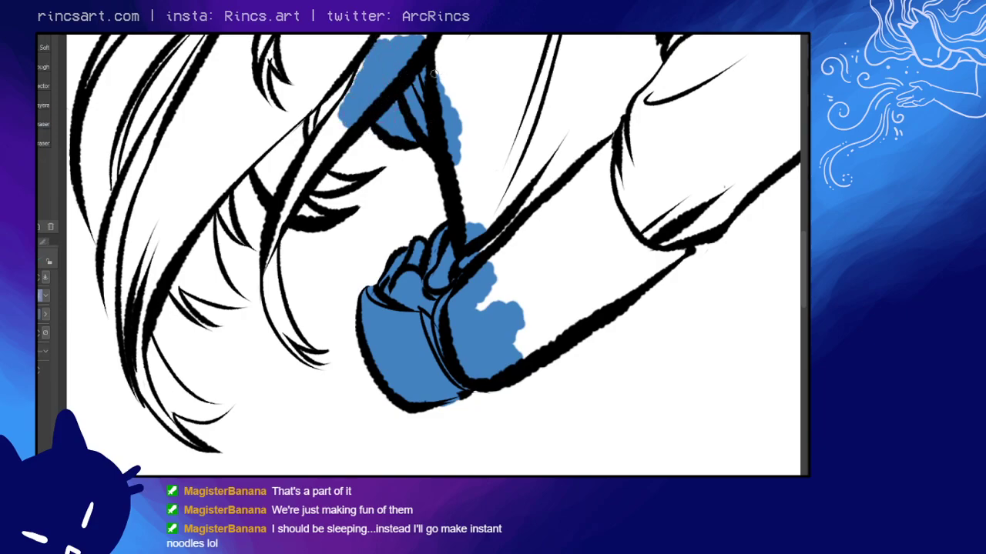
key("p")
mouse_move(450, 89)
left_mouse_down()
mouse_move(456, 116)
mouse_move(366, 77)
mouse_move(285, 215)
mouse_move(306, 145)
left_mouse_up()
key("e")
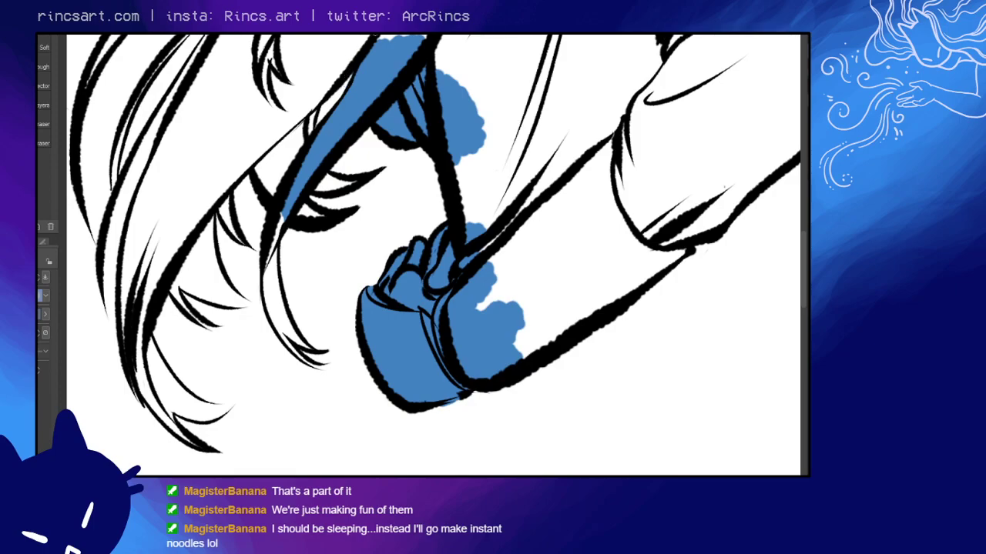
- Fill the gaps behind the narrow hair strand and the dark spiky tips beside it with flat blue, trimming the spill
key("p")
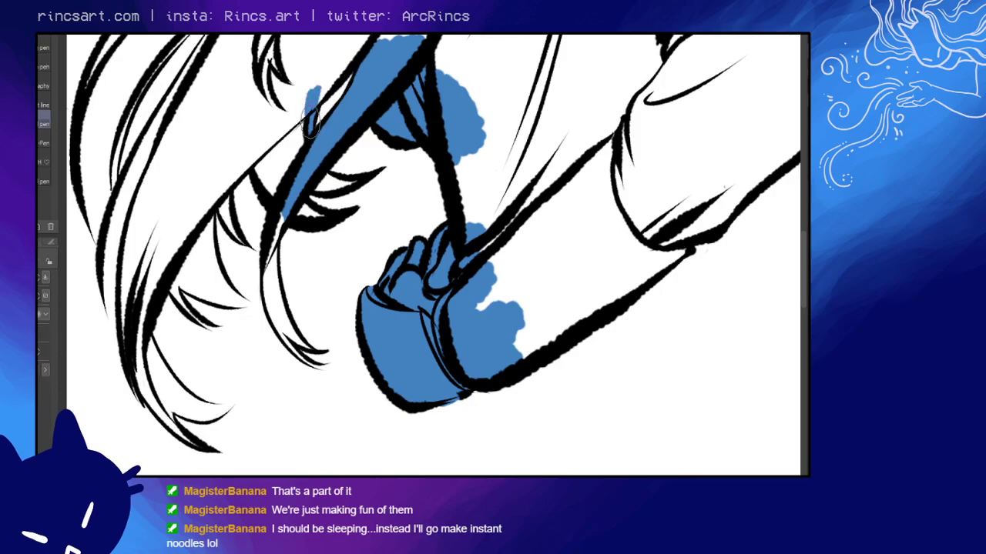
mouse_move(310, 116)
left_mouse_down()
mouse_move(330, 77)
mouse_move(316, 97)
mouse_move(358, 46)
left_mouse_up()
key("e")
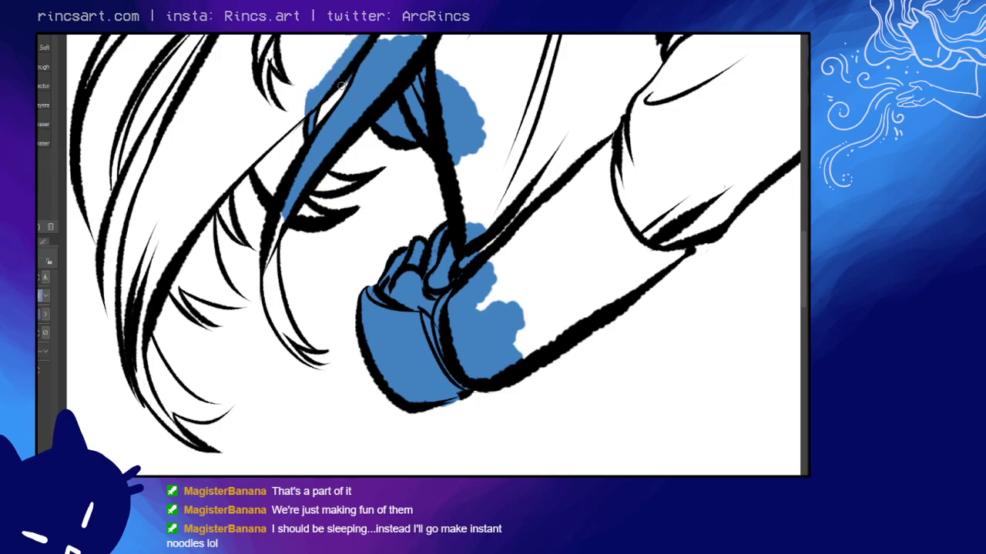
key("p")
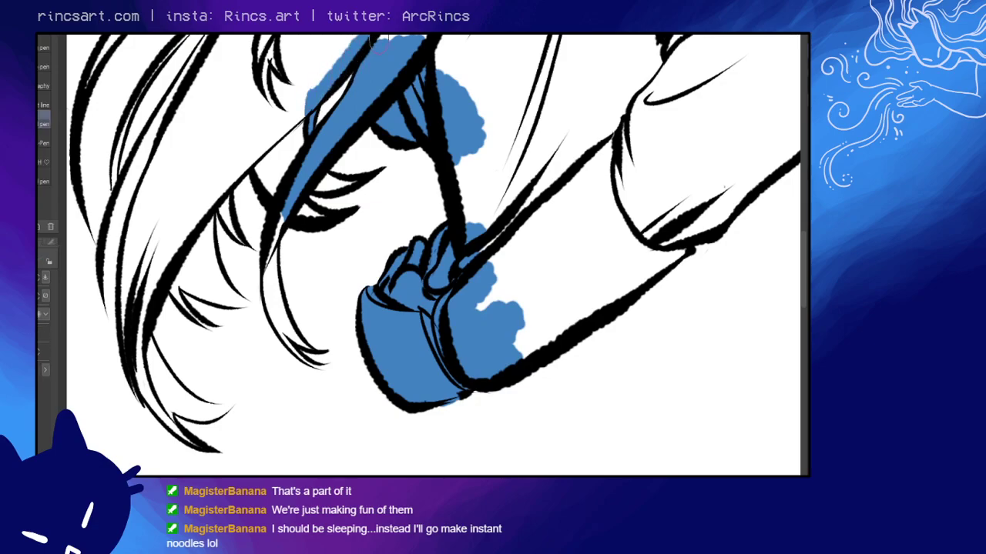
mouse_move(358, 59)
left_mouse_down()
mouse_move(308, 81)
mouse_move(289, 139)
mouse_move(286, 127)
mouse_move(268, 147)
mouse_move(263, 176)
mouse_move(280, 201)
mouse_move(277, 189)
mouse_move(280, 196)
mouse_move(270, 193)
mouse_move(321, 217)
mouse_move(316, 185)
mouse_move(352, 176)
left_mouse_up()
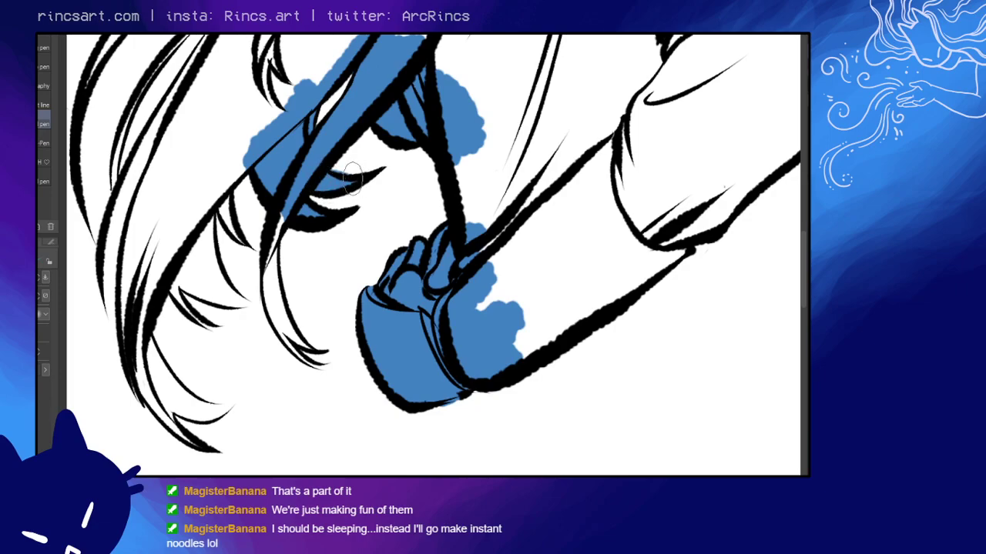
key("e")
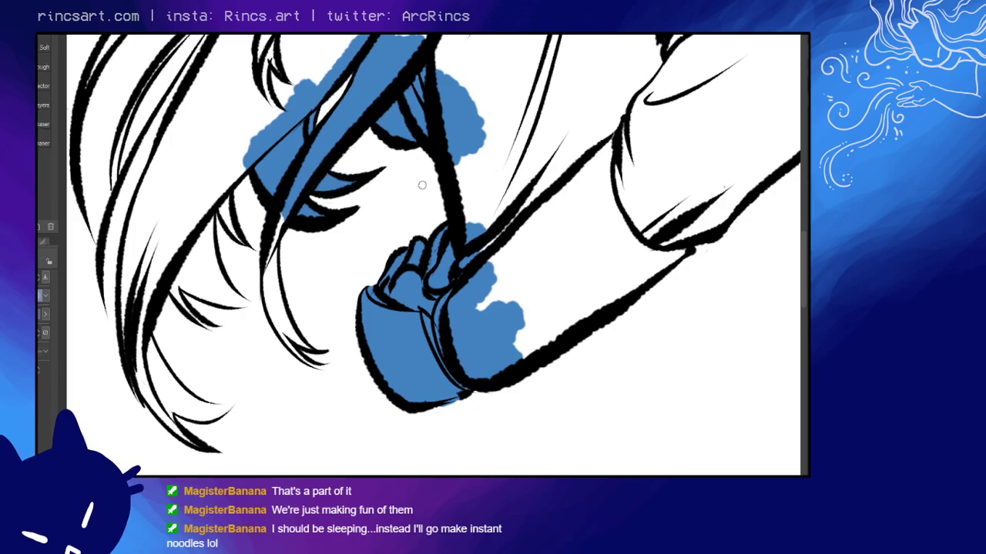
- Fill the narrow strand's thin curved lower end with flat blue down to its forked tip, trimming along the outline
mouse_move(421, 184)
left_mouse_down()
mouse_move(453, 102)
mouse_move(480, 86)
left_mouse_up()
key("p")
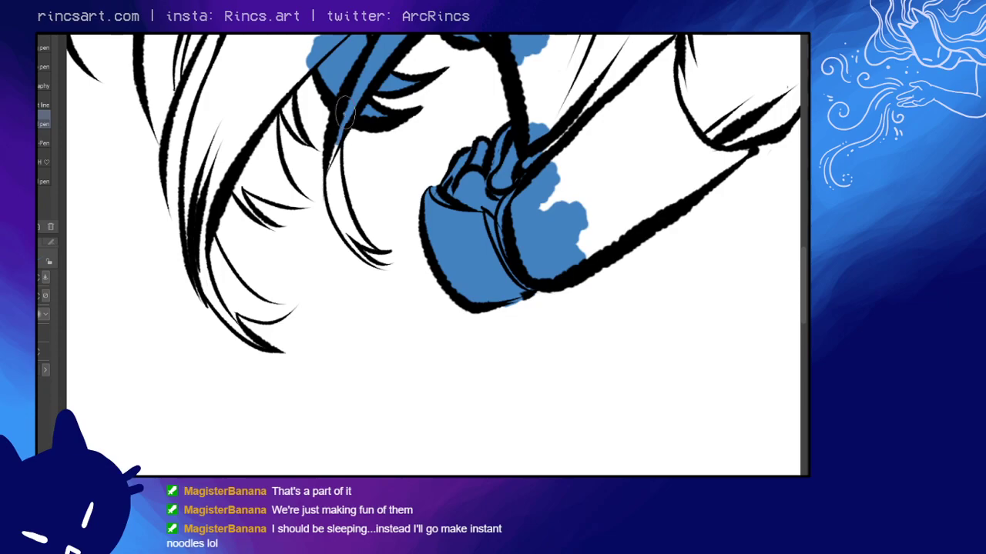
mouse_move(344, 113)
left_mouse_down()
mouse_move(329, 181)
mouse_move(338, 231)
left_mouse_up()
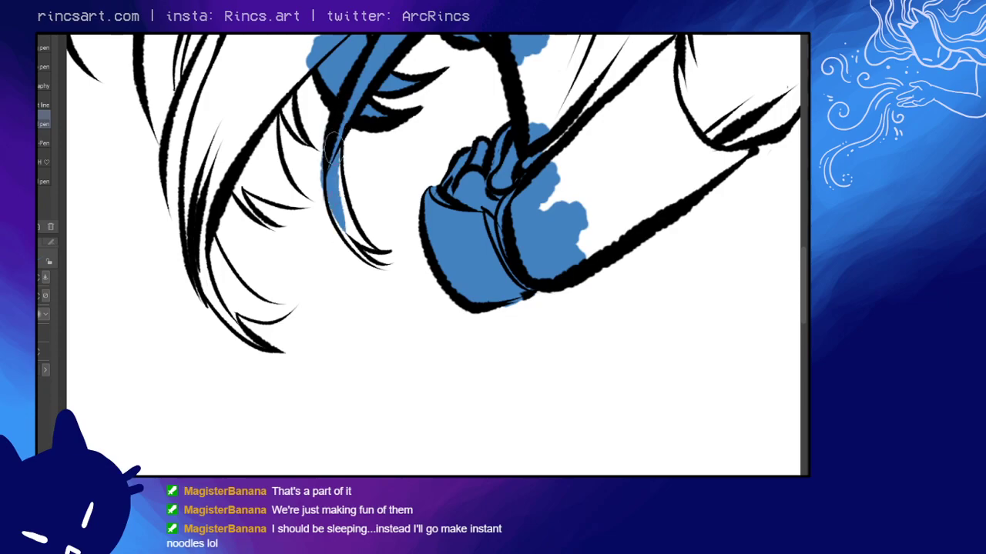
mouse_move(333, 146)
left_mouse_down()
mouse_move(351, 227)
mouse_move(342, 138)
mouse_move(363, 84)
mouse_move(493, 99)
left_mouse_up()
key("r")
key("e")
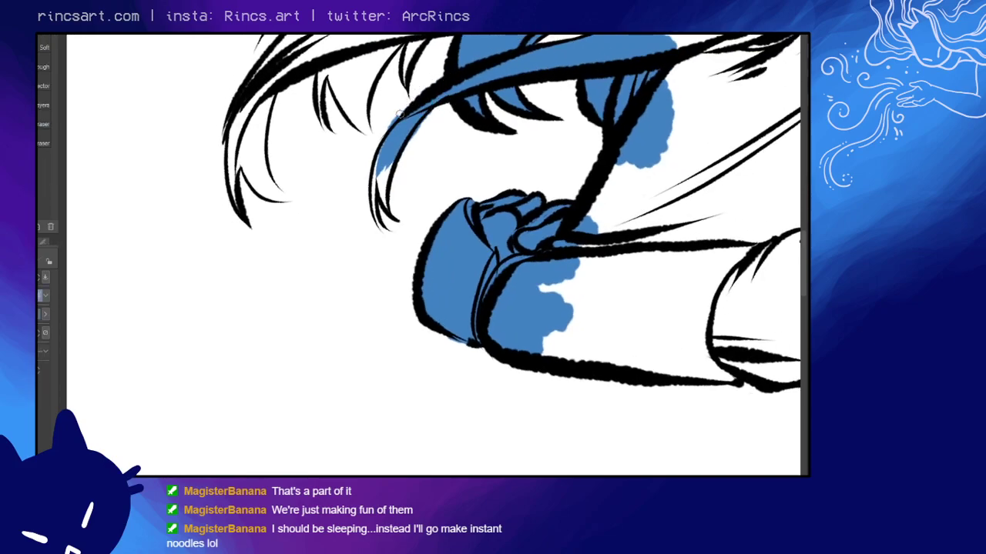
key("p")
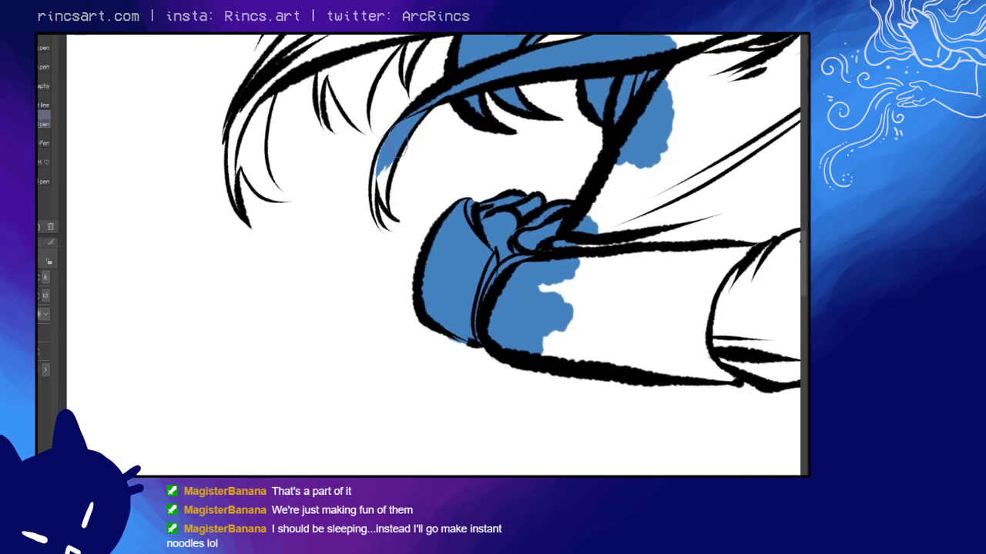
mouse_move(395, 139)
left_mouse_down()
mouse_move(385, 194)
mouse_move(377, 171)
mouse_move(387, 204)
mouse_move(379, 185)
mouse_move(398, 135)
mouse_move(387, 133)
mouse_move(372, 212)
mouse_move(371, 185)
mouse_move(389, 239)
left_mouse_up()
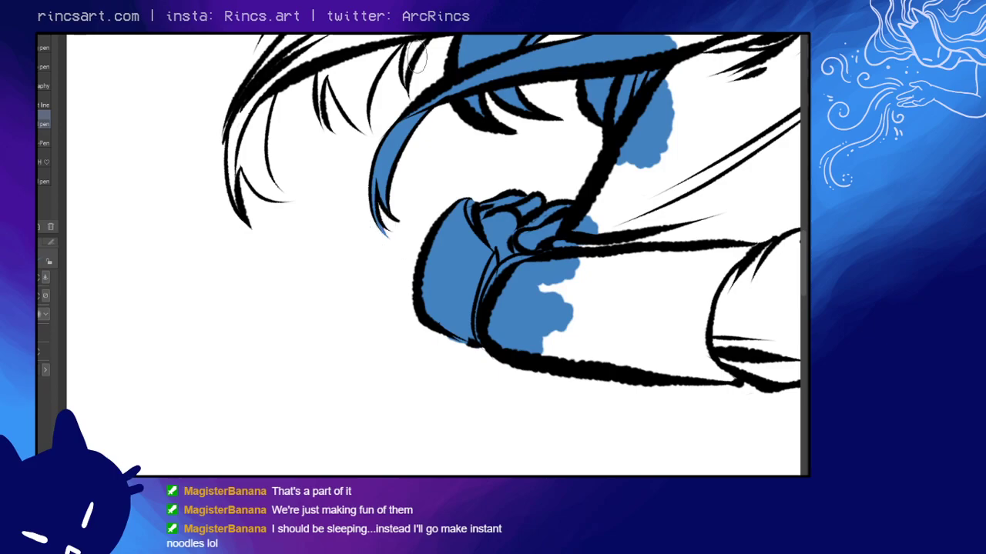
- Fill the small pointed hair tip just above the curved strand with flat blue and clean its edges
mouse_move(412, 47)
left_mouse_down()
mouse_move(405, 73)
mouse_move(420, 46)
mouse_move(407, 56)
left_mouse_up()
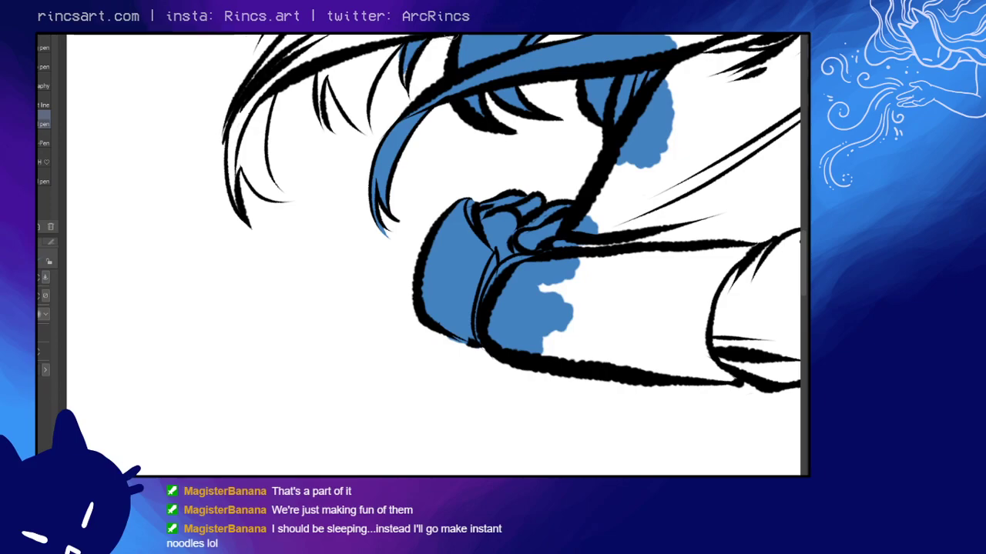
key("e")
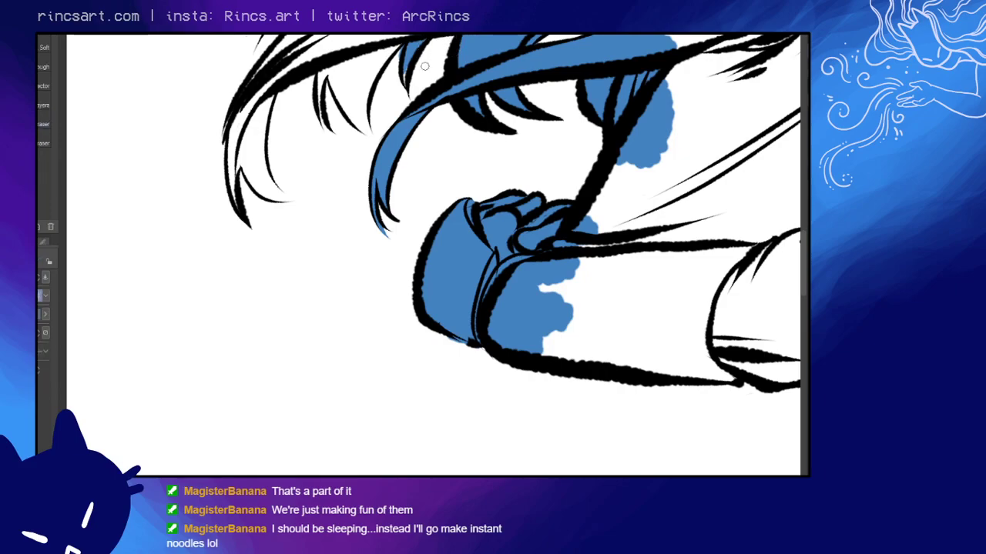
key("p")
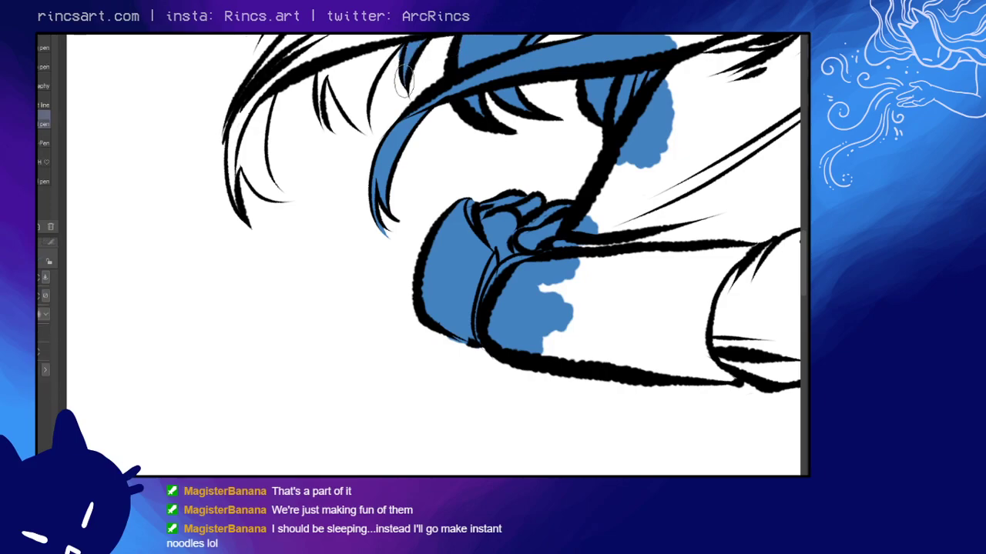
key("e")
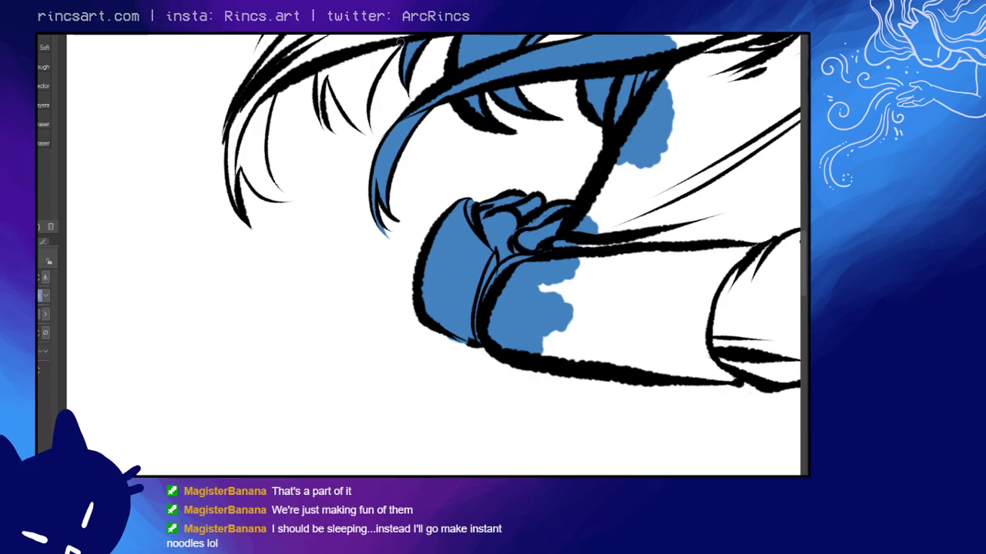
- Block in flat blue on the larger pointed hair tips farther along the long lock, including the thin outermost one
key("p")
left_click_drag(391, 48, 376, 71)
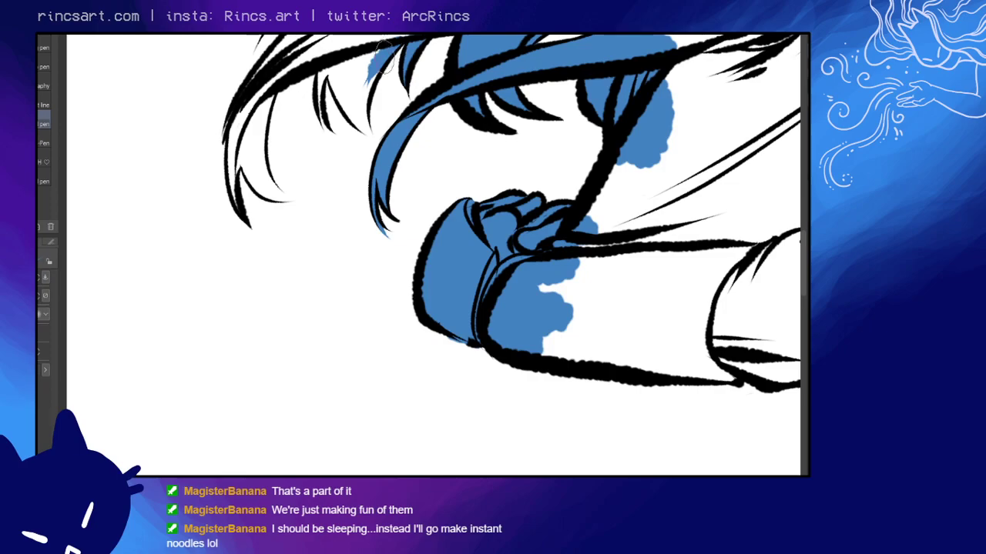
mouse_move(385, 57)
left_mouse_down()
mouse_move(369, 88)
mouse_move(371, 142)
left_mouse_up()
left_click_drag(331, 77, 368, 135)
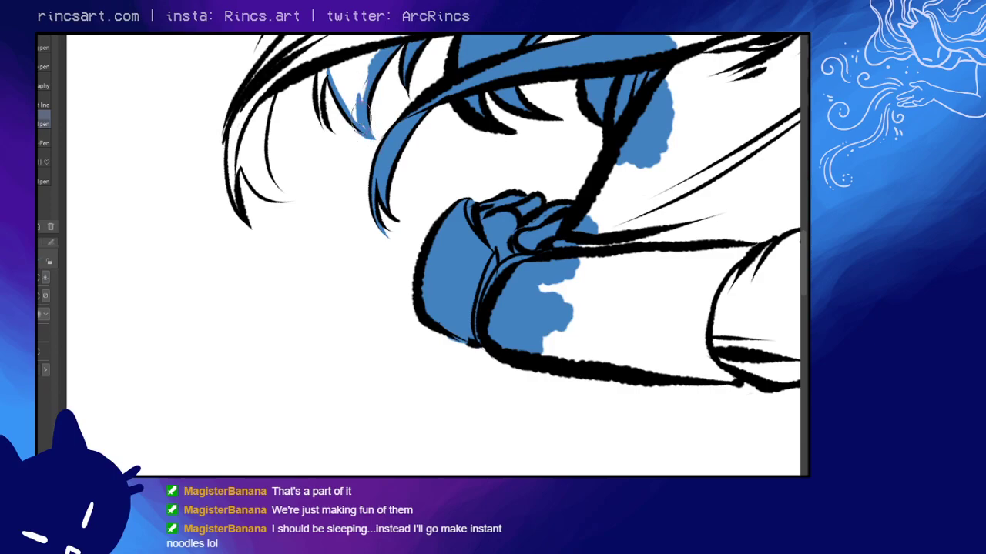
mouse_move(353, 87)
left_mouse_down()
mouse_move(362, 131)
mouse_move(365, 62)
mouse_move(357, 98)
mouse_move(380, 40)
mouse_move(332, 62)
mouse_move(388, 39)
left_mouse_up()
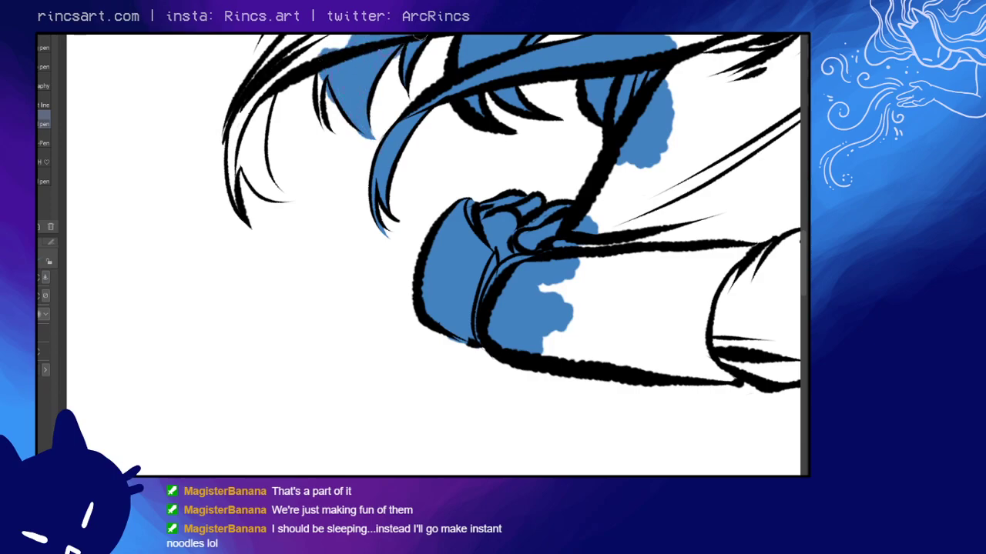
key("e")
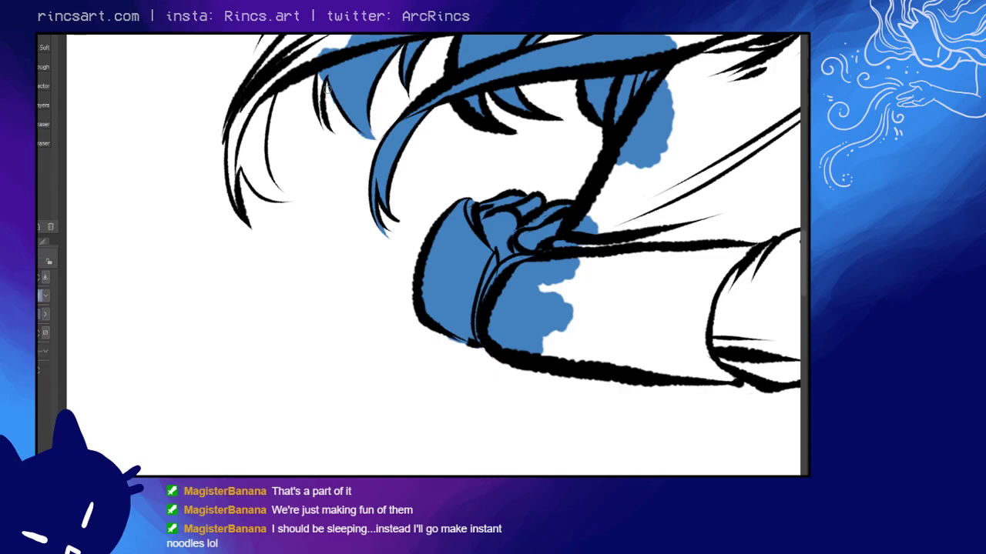
key("p")
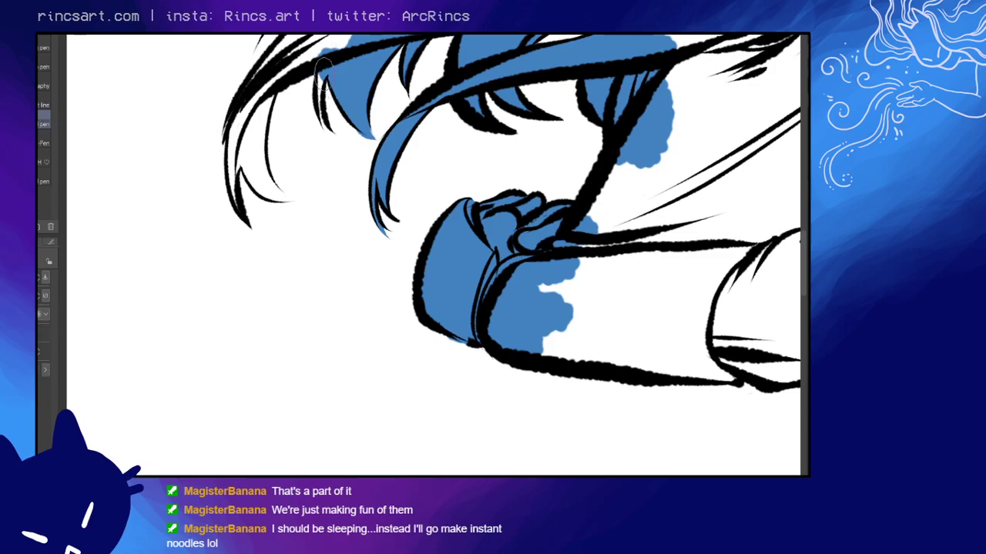
mouse_move(319, 96)
left_mouse_down()
mouse_move(334, 135)
mouse_move(324, 123)
mouse_move(337, 123)
mouse_move(332, 98)
left_mouse_up()
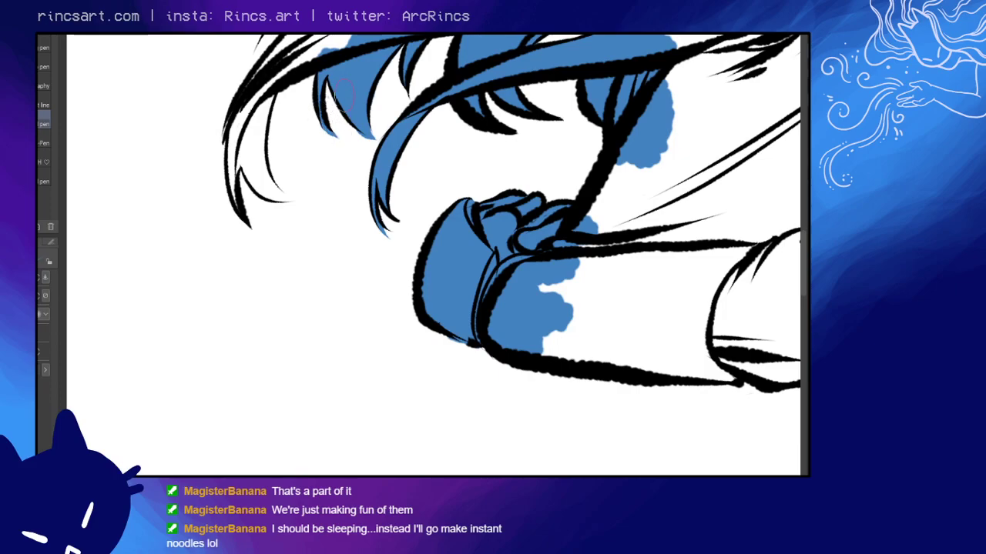
- Fill the long lock's lower end and its forked tip with flat blue, erasing the spill outside the outline
mouse_move(259, 89)
left_mouse_down()
mouse_move(235, 157)
mouse_move(245, 89)
mouse_move(228, 174)
mouse_move(232, 163)
left_mouse_up()
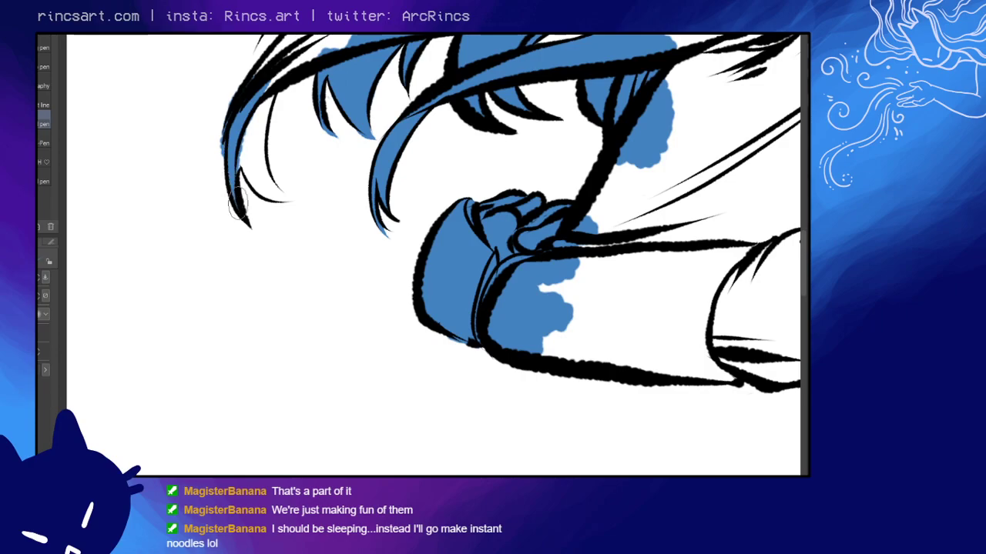
key("e")
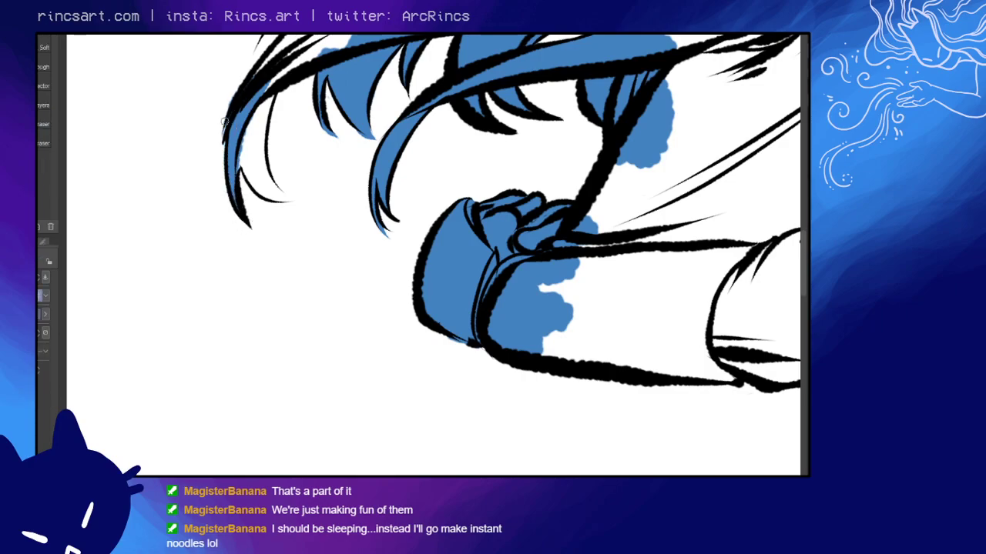
key("p")
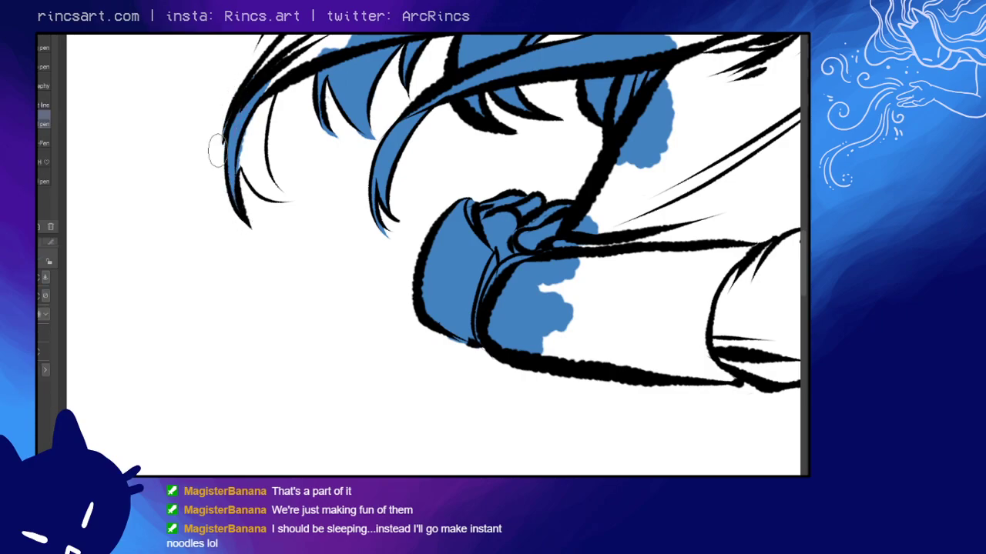
mouse_move(224, 143)
left_mouse_down()
mouse_move(250, 123)
mouse_move(240, 163)
mouse_move(264, 87)
mouse_move(248, 173)
mouse_move(261, 188)
mouse_move(268, 108)
mouse_move(264, 144)
mouse_move(389, 43)
mouse_move(333, 52)
mouse_move(354, 149)
left_mouse_up()
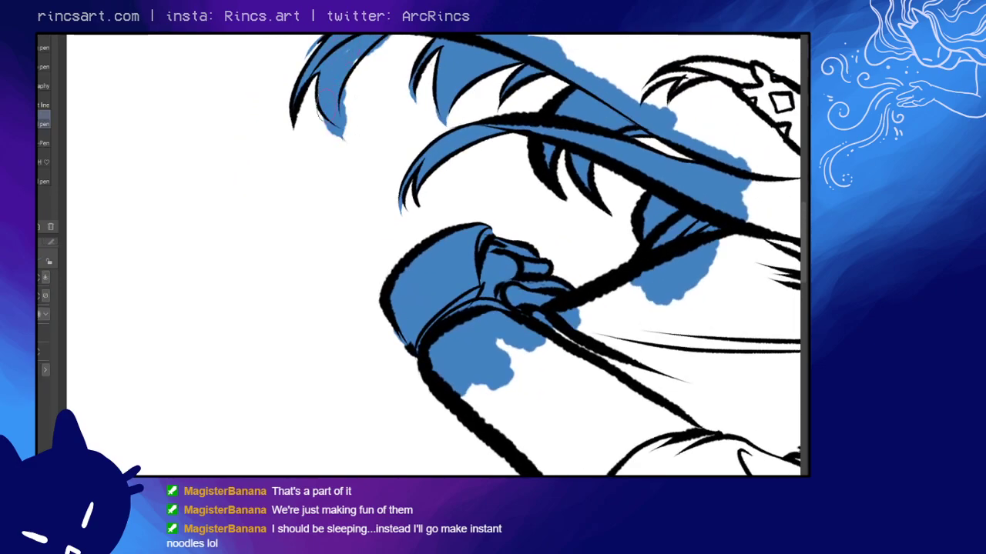
left_click_drag(350, 108, 367, 52)
key("e")
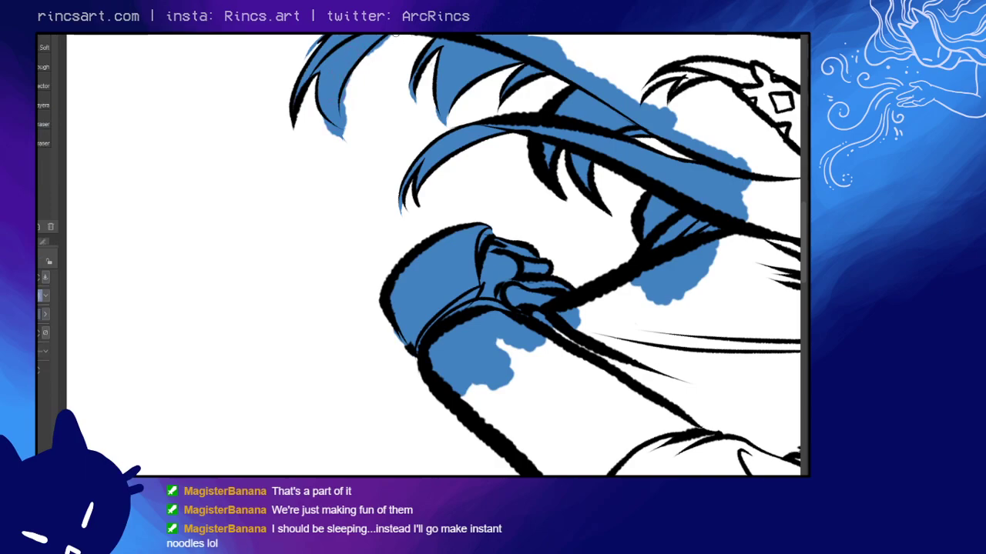
left_click_drag(343, 100, 345, 129)
key("p")
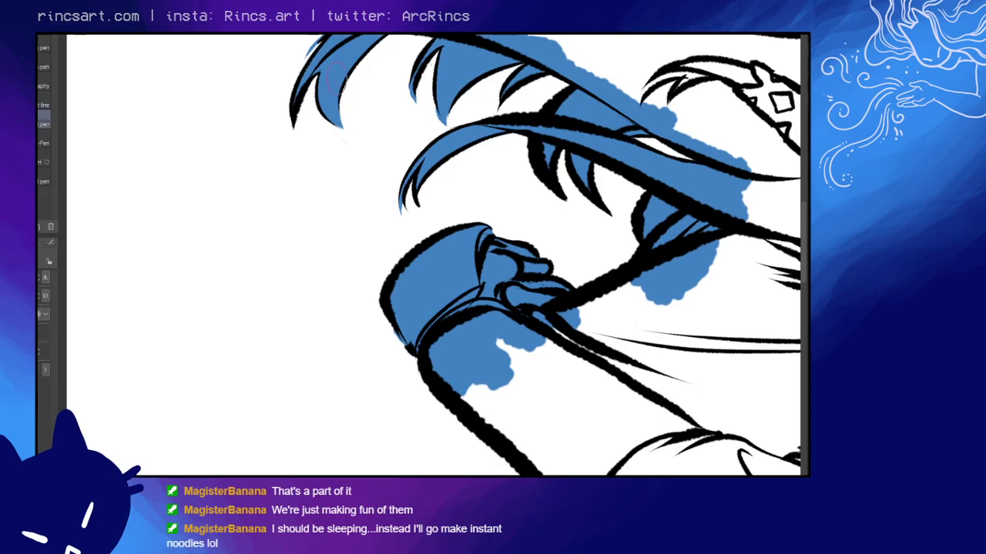
left_click_drag(331, 97, 348, 128)
- Block in flat blue inside the long outer hair lock above the forked tip and trim its outer edge
key("r")
mouse_move(583, 208)
left_mouse_down()
mouse_move(608, 121)
mouse_move(447, 47)
left_mouse_up()
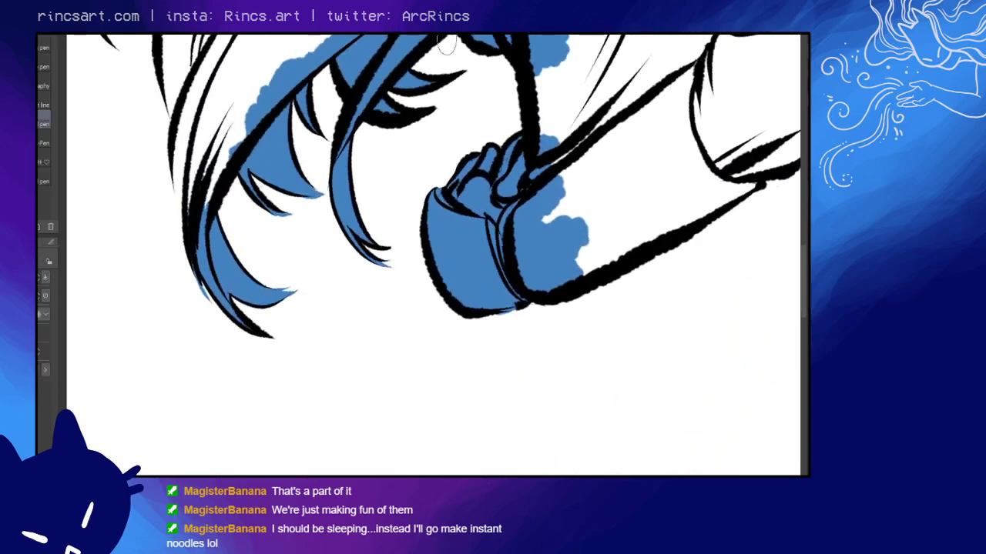
key("space")
left_click_drag(257, 99, 408, 140)
left_click(412, 46)
left_click_drag(412, 48, 371, 138)
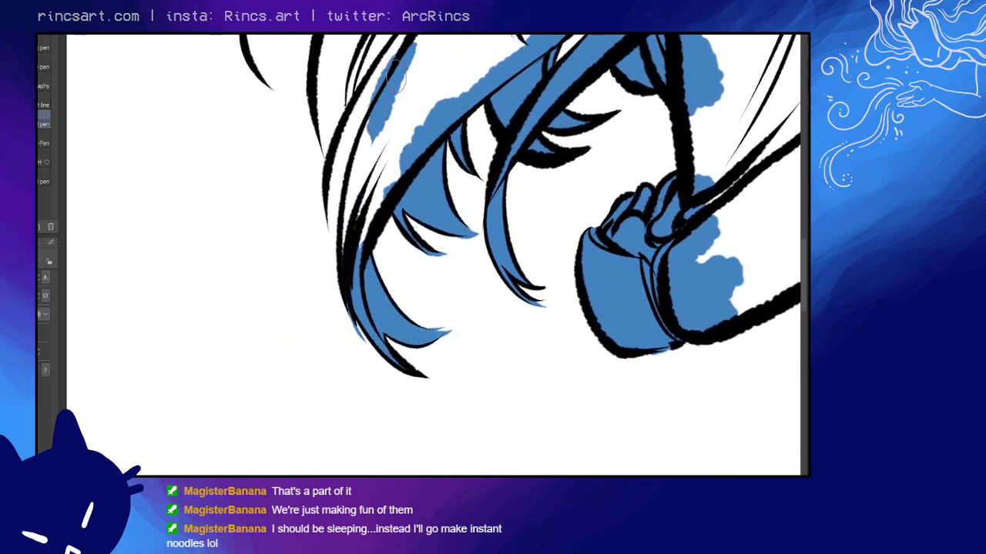
mouse_move(396, 46)
left_mouse_down()
mouse_move(346, 137)
mouse_move(339, 199)
mouse_move(332, 179)
mouse_move(345, 263)
left_mouse_up()
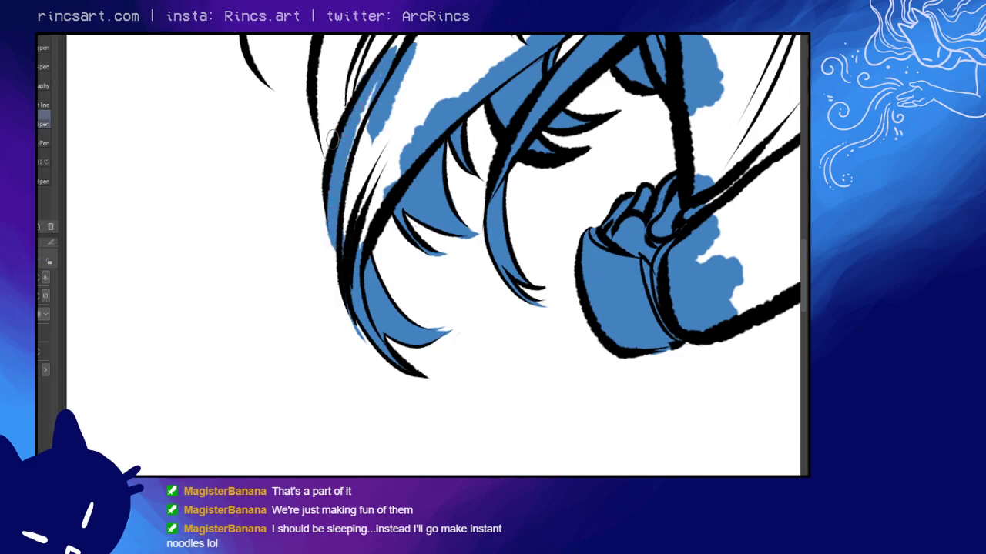
key("e")
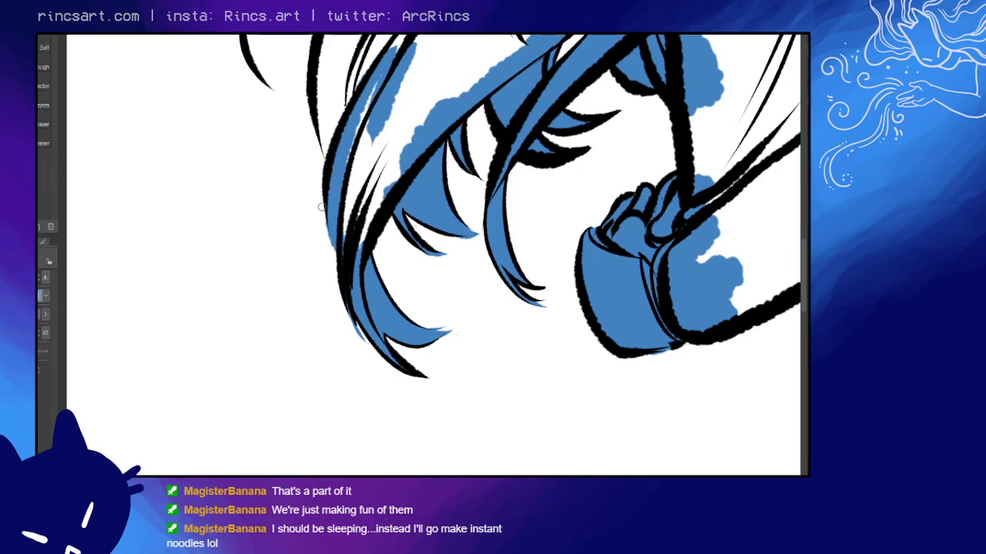
key("p")
mouse_move(347, 234)
left_mouse_down()
mouse_move(357, 151)
mouse_move(385, 73)
mouse_move(362, 180)
mouse_move(343, 171)
left_mouse_up()
key("e")
- Extend the flat blue up the long lock's outer edge and across its inner strands, trimming the spill outside the outline
mouse_move(431, 120)
left_mouse_down()
mouse_move(306, 219)
mouse_move(450, 80)
left_mouse_up()
key("p")
mouse_move(341, 48)
left_mouse_down()
mouse_move(314, 144)
mouse_move(330, 231)
left_mouse_up()
key("e")
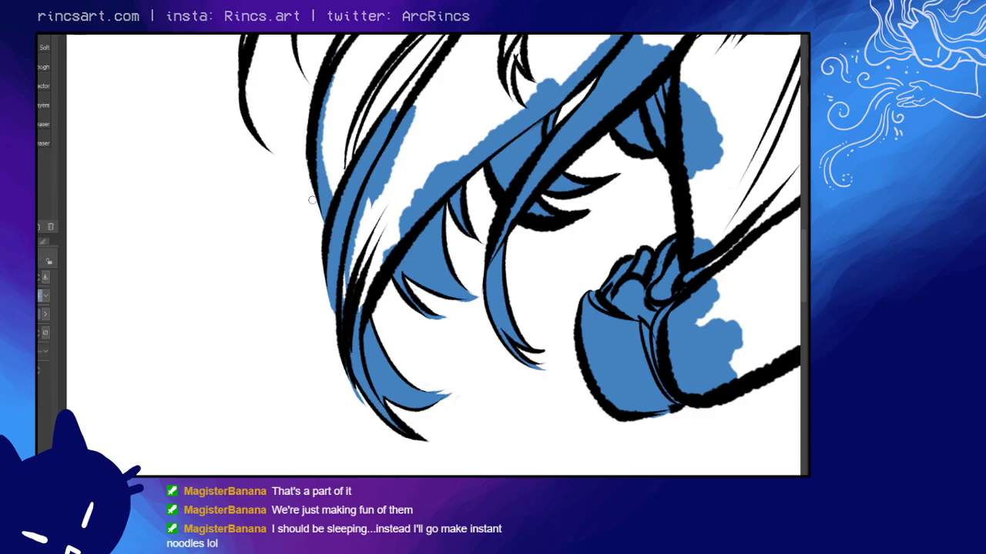
key("p")
mouse_move(333, 212)
left_mouse_down()
mouse_move(327, 116)
mouse_move(358, 39)
left_mouse_up()
mouse_move(347, 124)
left_mouse_down()
mouse_move(366, 212)
mouse_move(352, 297)
mouse_move(409, 185)
mouse_move(388, 154)
mouse_move(377, 226)
left_mouse_up()
left_click_drag(474, 154, 508, 301)
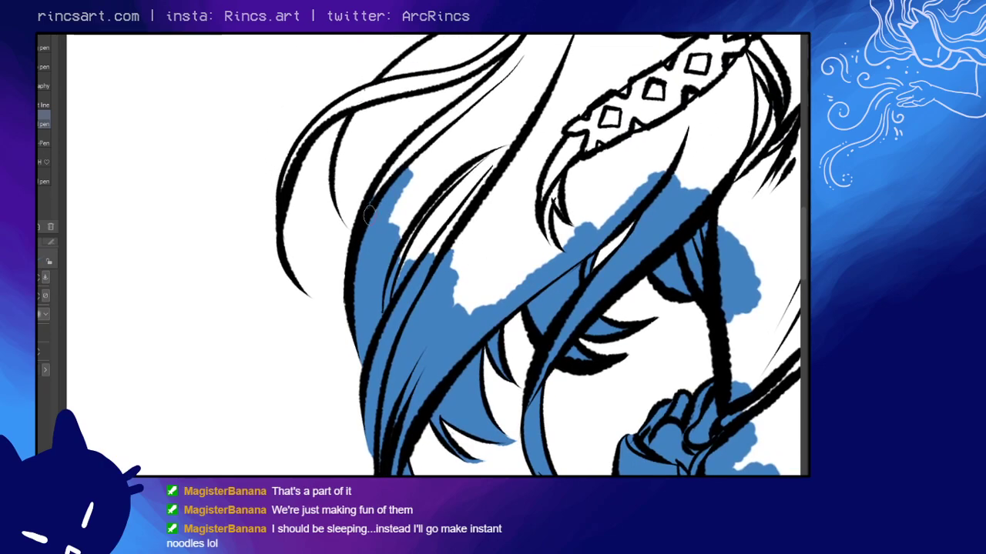
- Fill the long lock's narrow upper strand and the curved flyaway strand branching off it with flat blue, cleaning the outer edges
mouse_move(370, 214)
left_mouse_down()
mouse_move(404, 158)
mouse_move(473, 99)
left_mouse_up()
key("e")
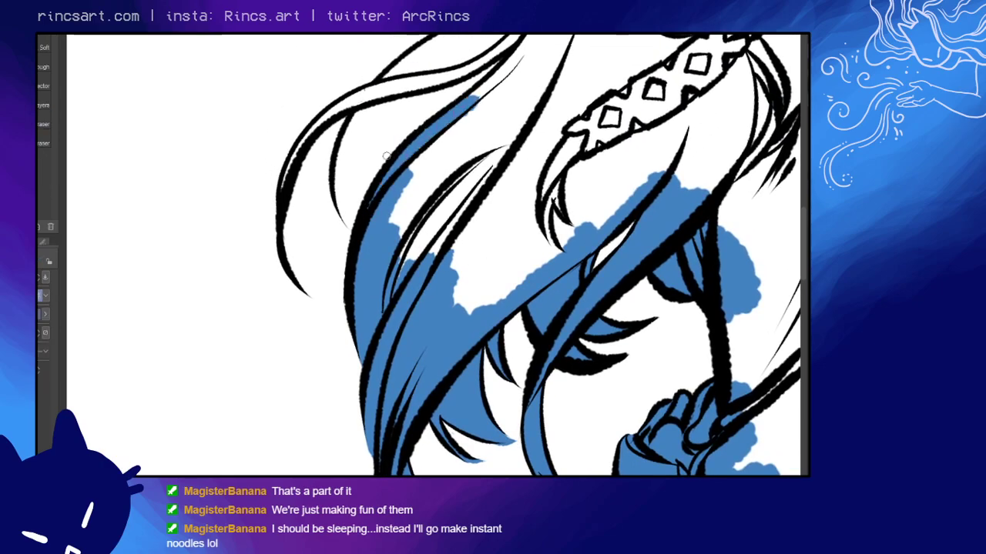
key("p")
mouse_move(284, 194)
left_mouse_down()
mouse_move(304, 137)
mouse_move(331, 110)
mouse_move(464, 73)
mouse_move(519, 36)
left_mouse_up()
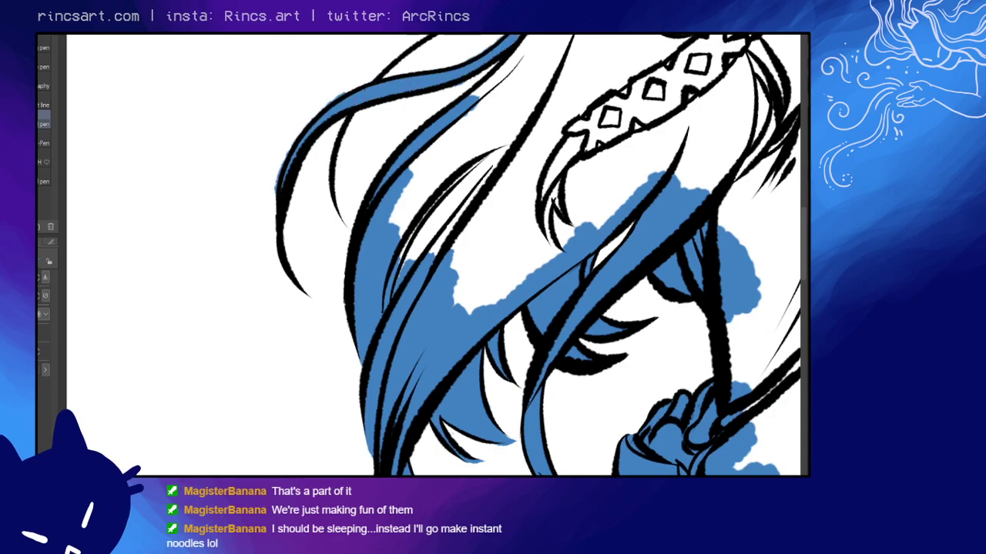
key("e")
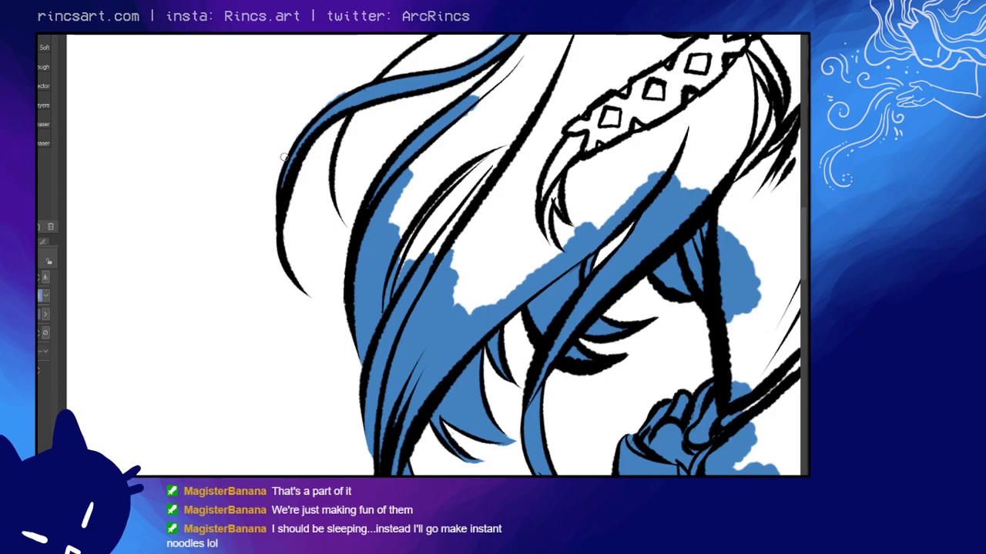
mouse_move(520, 39)
left_mouse_down()
mouse_move(421, 117)
mouse_move(446, 84)
mouse_move(427, 127)
mouse_move(351, 220)
left_mouse_up()
key("p")
left_click_drag(488, 48, 444, 93)
key("e")
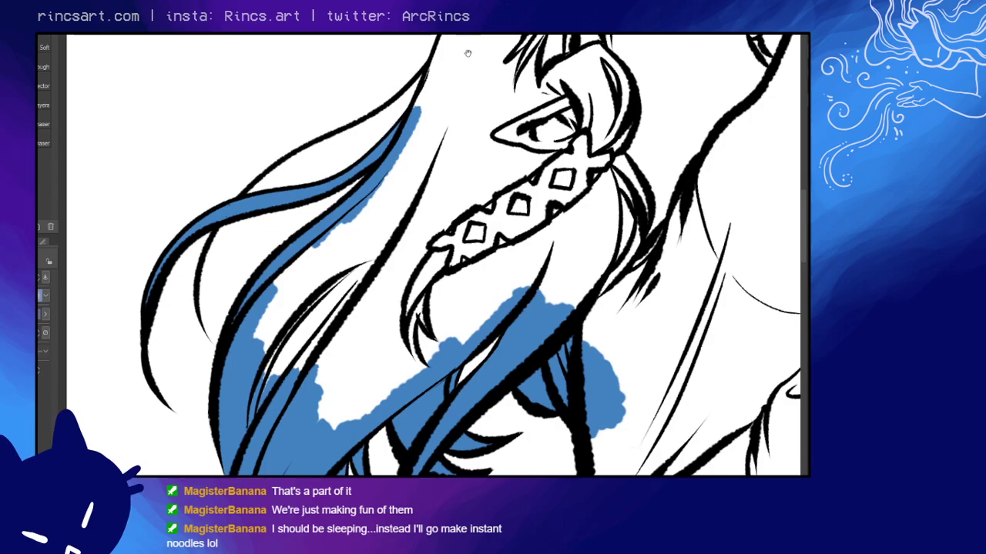
- Block in flat blue on the small hair strands hanging in front of the upper figure's nose bridge and clean their edge
left_click_drag(468, 53, 385, 158)
key("p")
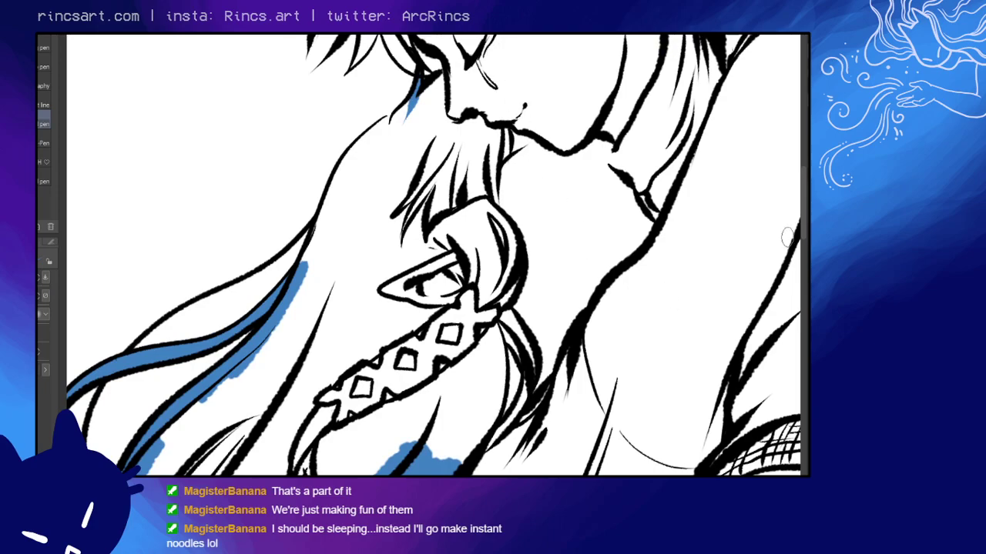
key("e")
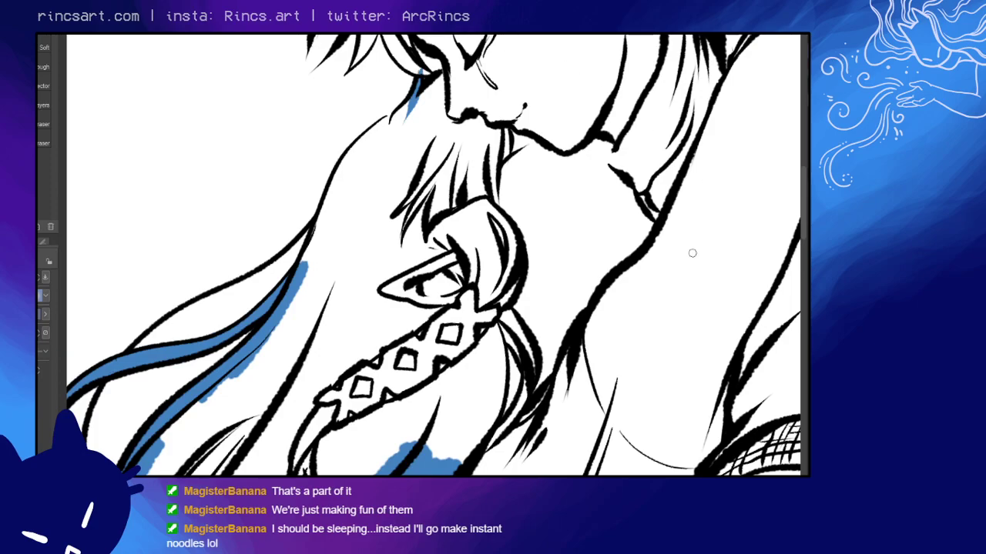
key("p")
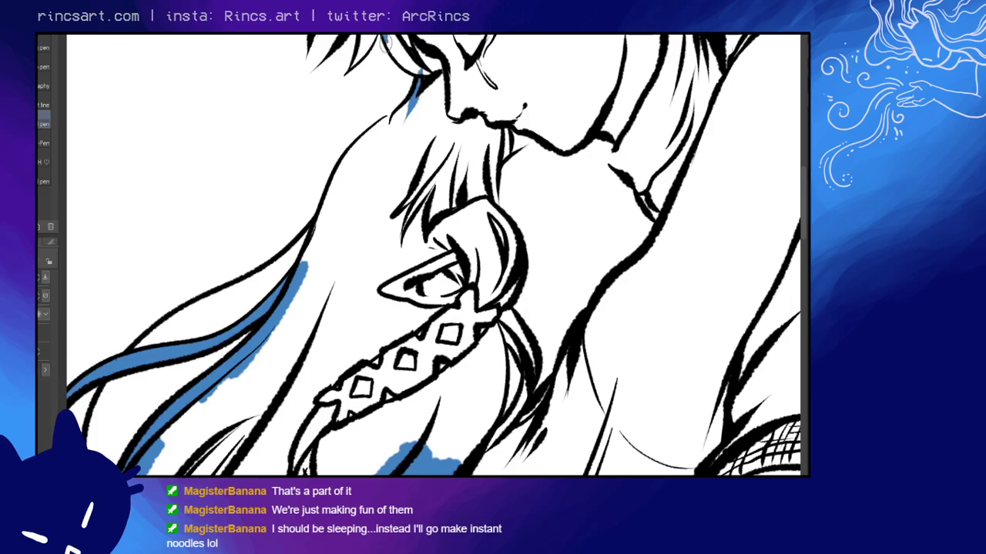
mouse_move(386, 44)
left_mouse_down()
mouse_move(405, 67)
mouse_move(431, 67)
mouse_move(407, 59)
mouse_move(442, 77)
mouse_move(422, 108)
left_mouse_up()
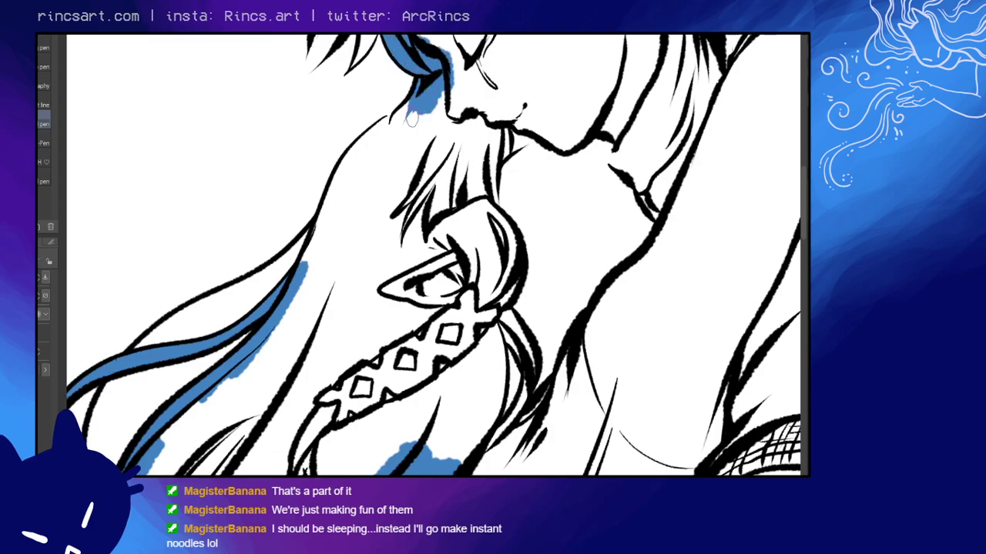
key("e")
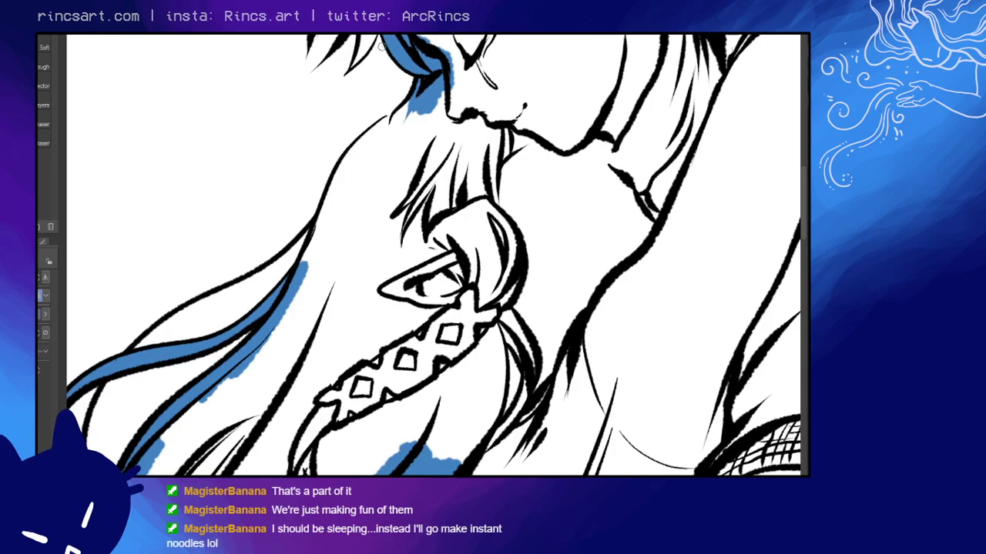
left_click_drag(480, 108, 492, 96)
key("p")
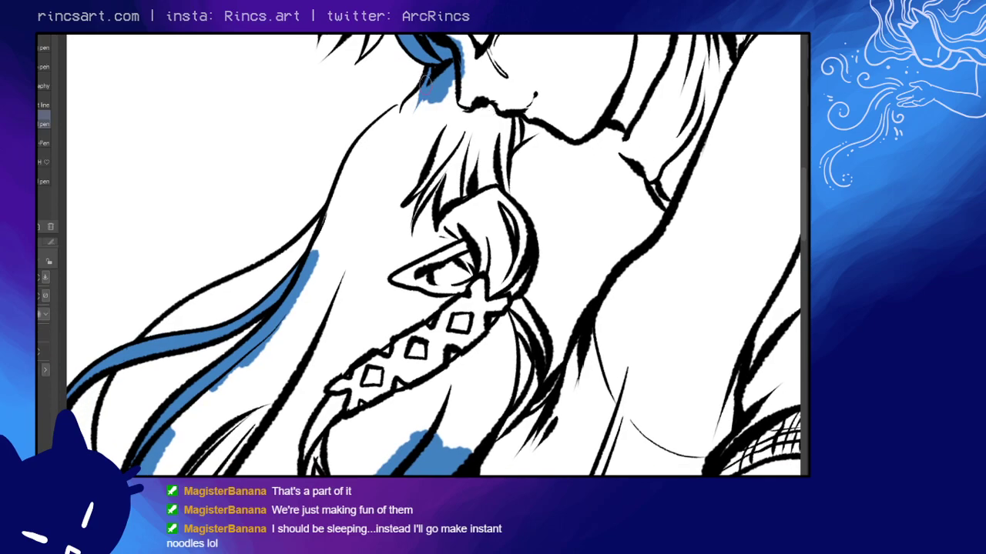
- Lay flat blue inside the outer hair contour from the nose down to the flyaway strands, then trim and widen the band
mouse_move(433, 75)
left_mouse_down()
mouse_move(345, 179)
mouse_move(315, 265)
left_mouse_up()
key("e")
key("p")
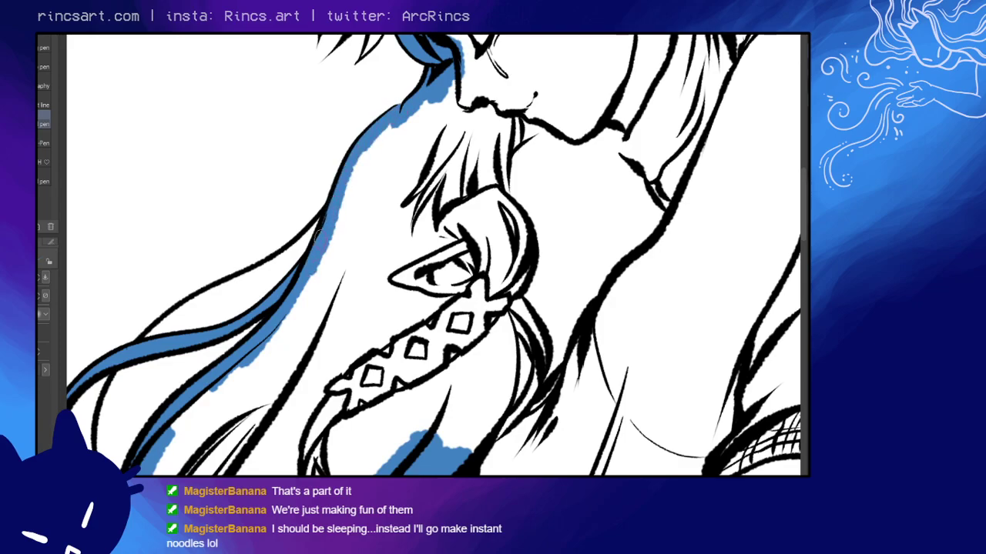
key("e")
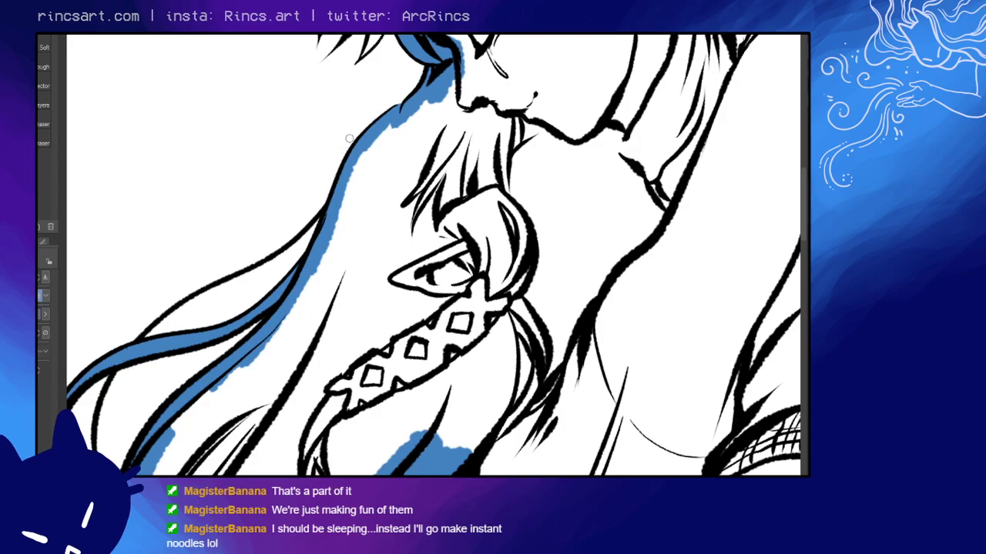
key("p")
mouse_move(462, 69)
left_mouse_down()
mouse_move(342, 210)
mouse_move(291, 319)
mouse_move(259, 360)
left_mouse_up()
- Widen the flat blue band along the inner side of the long hair lock down toward the filled lower section
left_click_drag(406, 242, 481, 116)
mouse_move(368, 200)
left_mouse_down()
mouse_move(286, 271)
mouse_move(295, 255)
left_mouse_up()
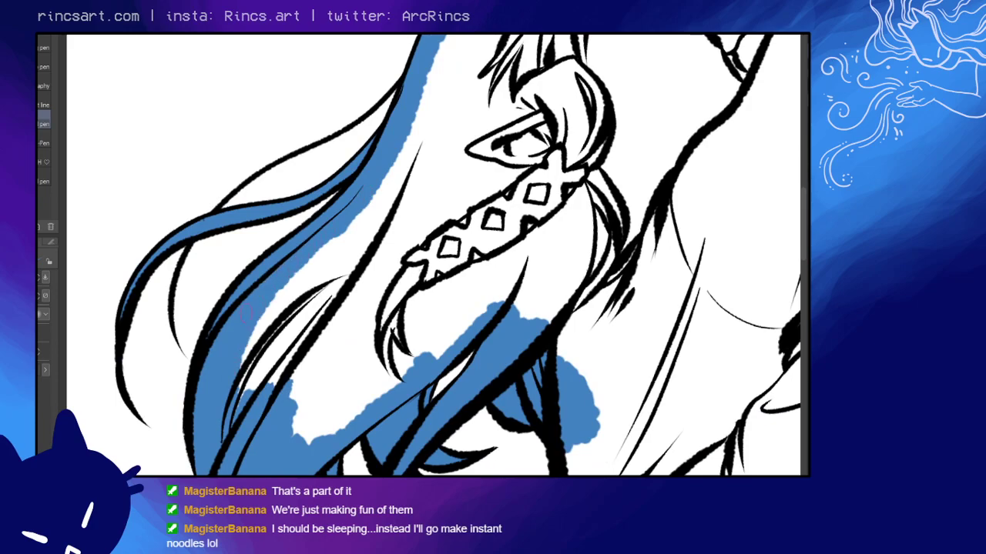
mouse_move(246, 312)
left_mouse_down()
mouse_move(272, 295)
mouse_move(231, 386)
mouse_move(238, 423)
mouse_move(282, 361)
left_mouse_up()
left_click_drag(449, 167, 271, 363)
- Fill the pointed bang tip beside the forehead with flat blue, join it to the strands by the nose, and clean its edge
left_click_drag(428, 192, 474, 247)
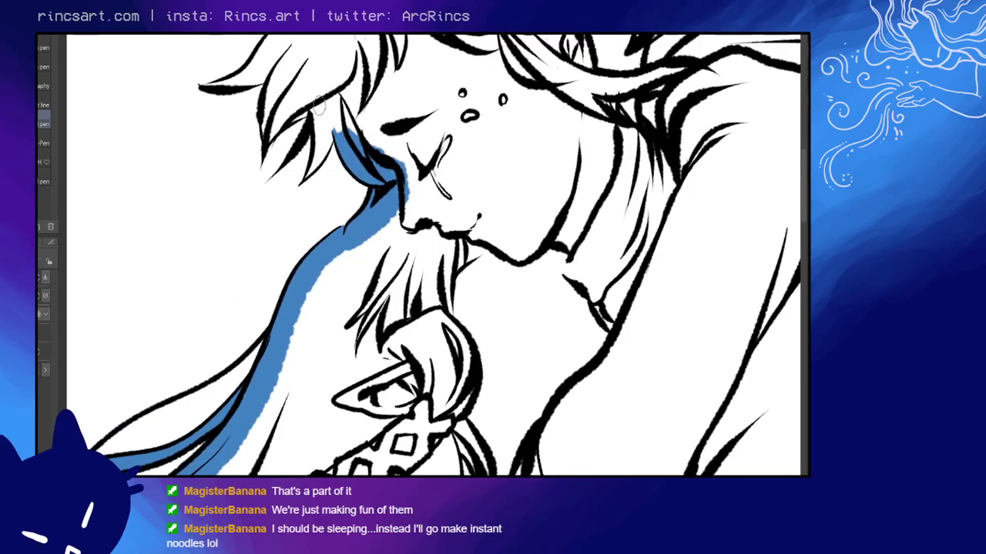
left_click_drag(314, 107, 313, 161)
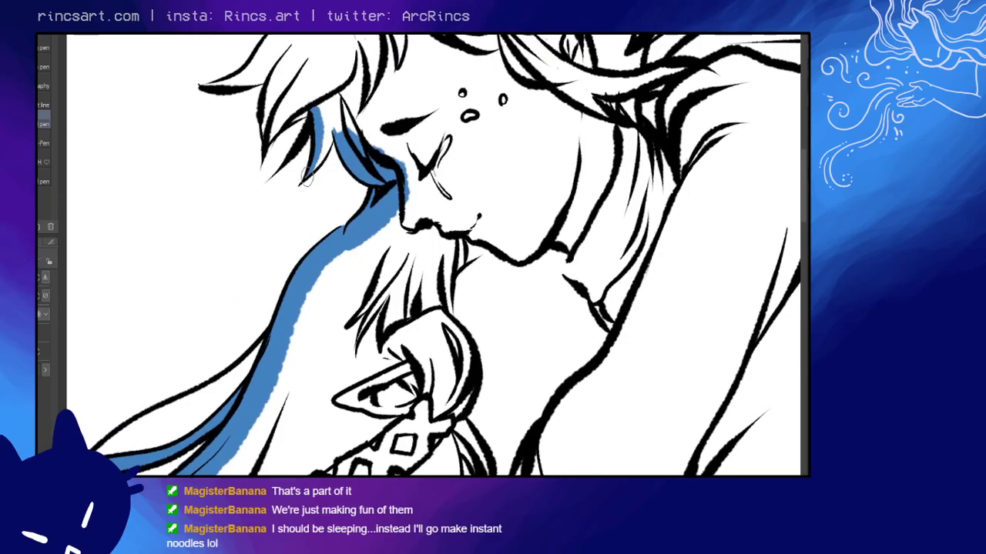
mouse_move(306, 176)
left_mouse_down()
mouse_move(326, 146)
mouse_move(322, 109)
mouse_move(346, 127)
left_mouse_up()
key("e")
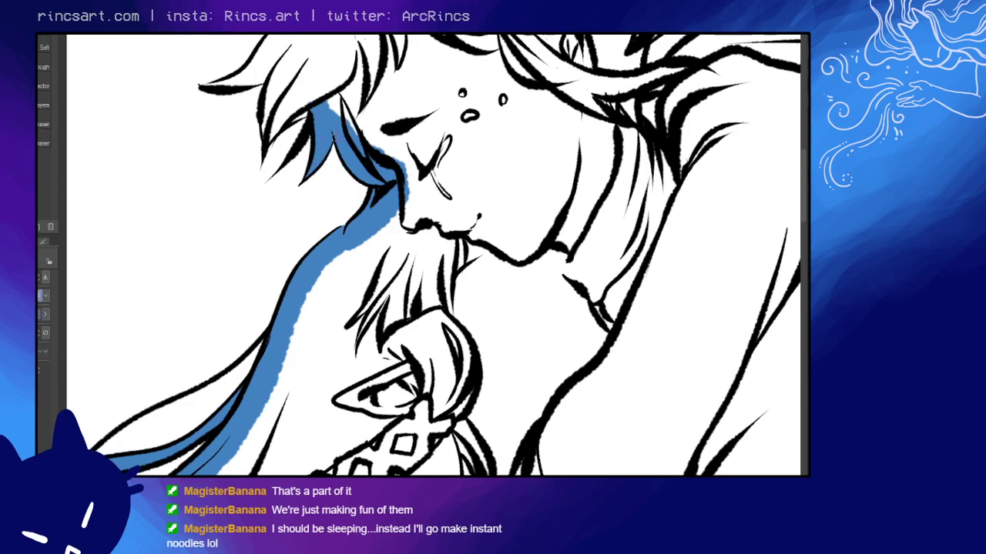
key("p")
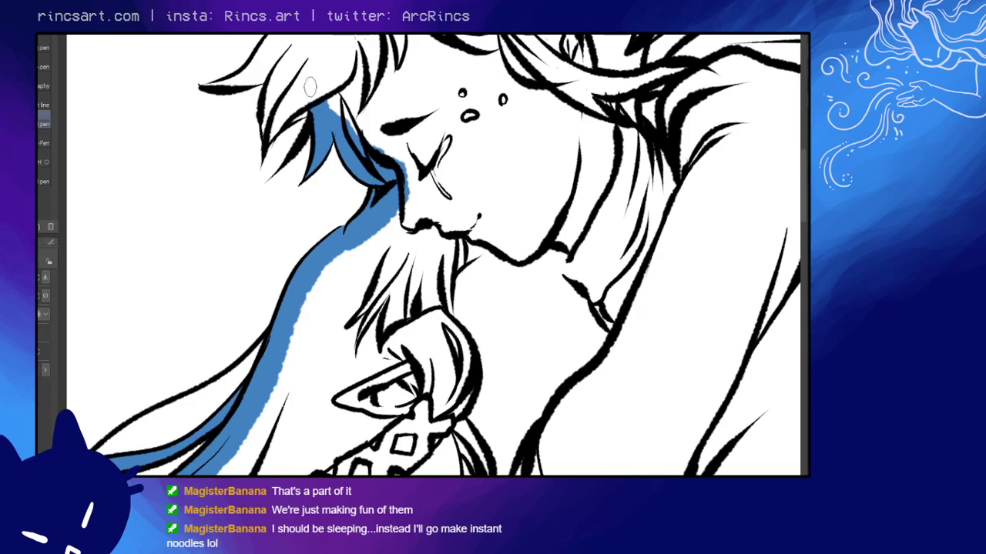
- Block in flat blue on the large spiky front bangs projecting from the forehead and erase the spill between their tips
mouse_move(276, 127)
left_mouse_down()
mouse_move(308, 102)
mouse_move(305, 114)
mouse_move(294, 40)
mouse_move(270, 127)
mouse_move(327, 97)
mouse_move(302, 87)
left_mouse_up()
left_click_drag(338, 57, 463, 120)
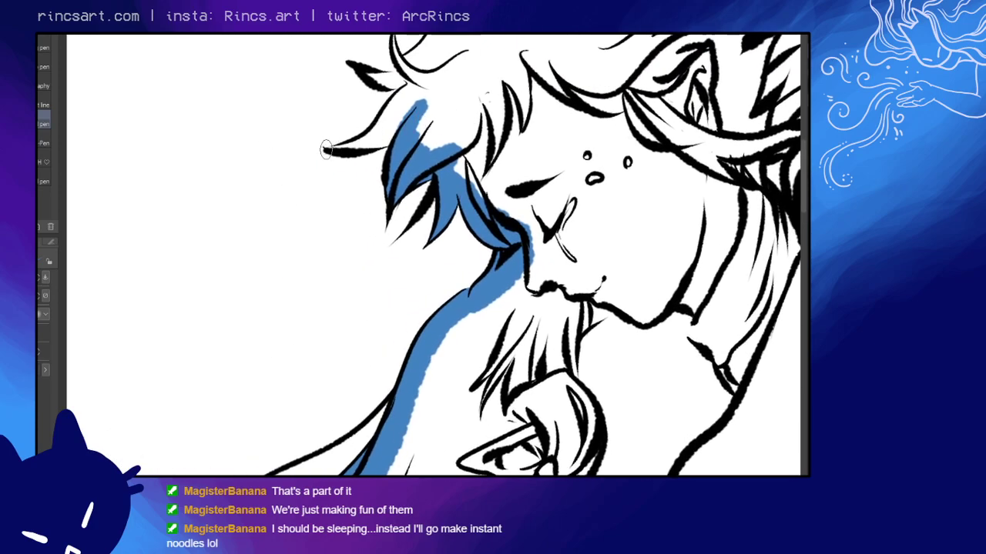
mouse_move(346, 149)
left_mouse_down()
mouse_move(408, 91)
mouse_move(346, 146)
mouse_move(373, 138)
mouse_move(355, 152)
mouse_move(370, 146)
mouse_move(362, 150)
mouse_move(385, 132)
mouse_move(384, 149)
mouse_move(393, 123)
mouse_move(367, 146)
mouse_move(417, 81)
mouse_move(363, 73)
mouse_move(391, 83)
mouse_move(396, 73)
mouse_move(366, 74)
mouse_move(412, 73)
left_mouse_up()
key("e")
key("p")
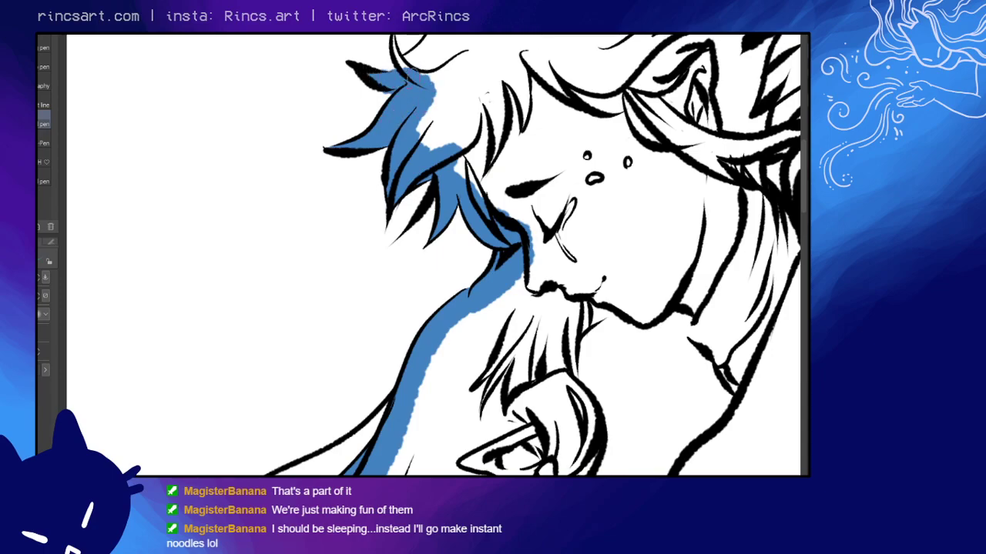
key("e")
key("p")
key("e")
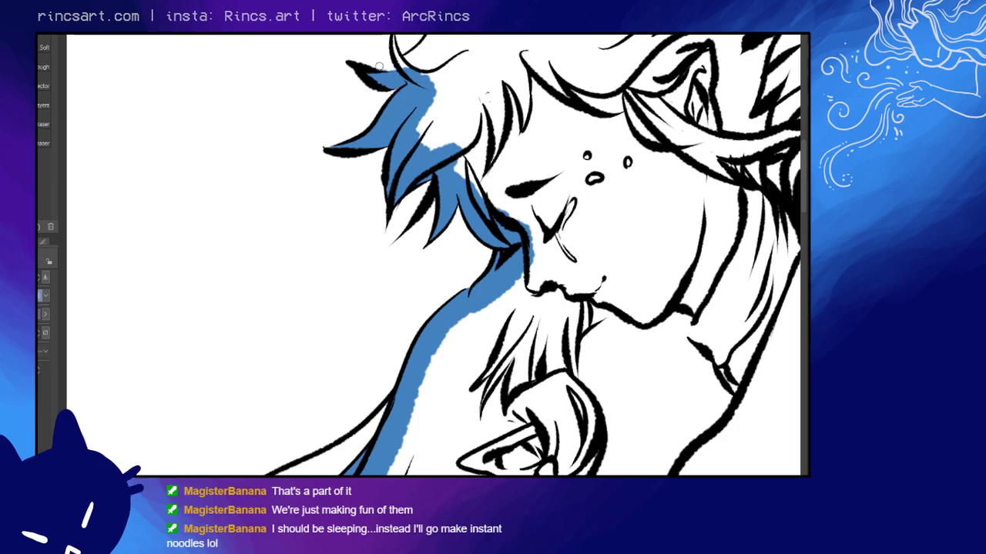
key("p")
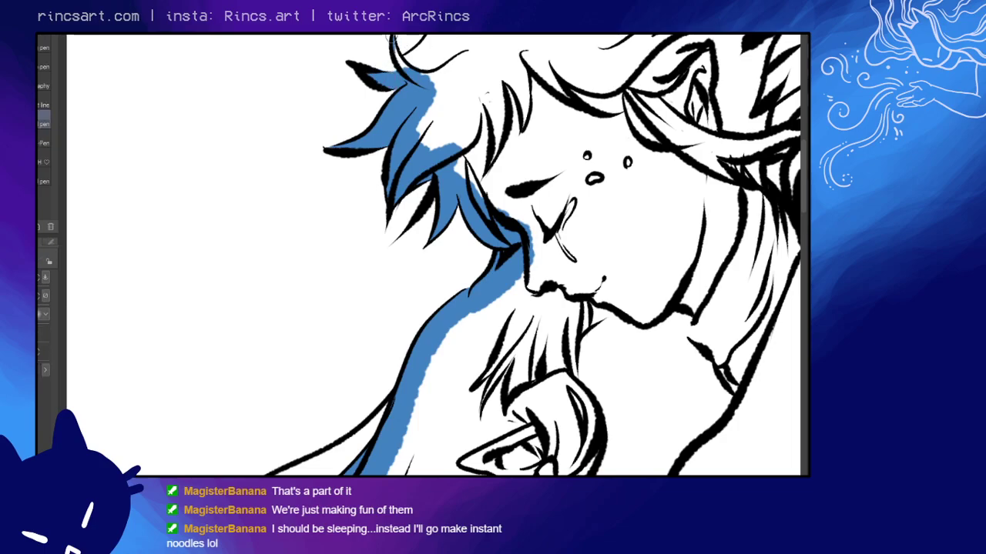
- Fill the small upturned tuft above the front bangs with flat blue and trim around the neighboring tip
left_click_drag(390, 36, 427, 129)
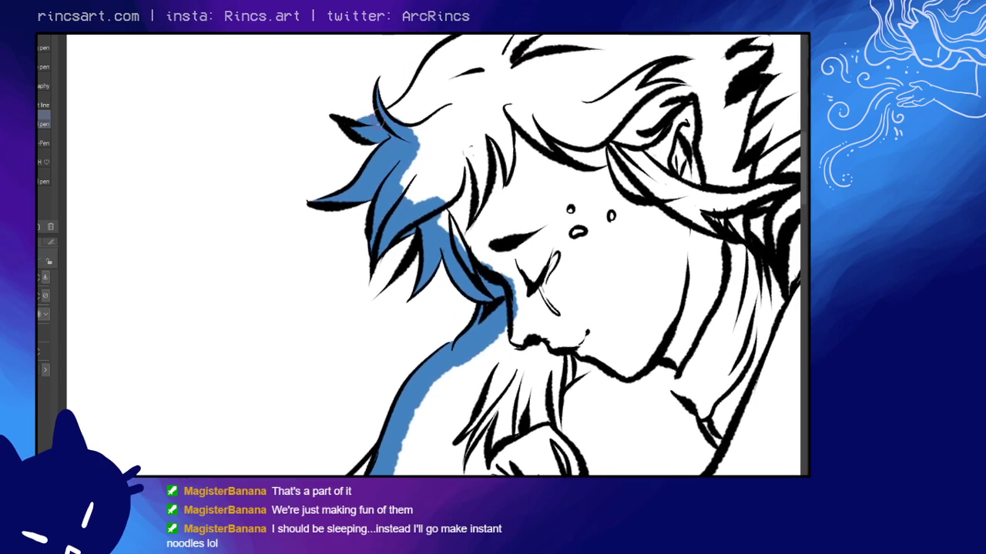
key("e")
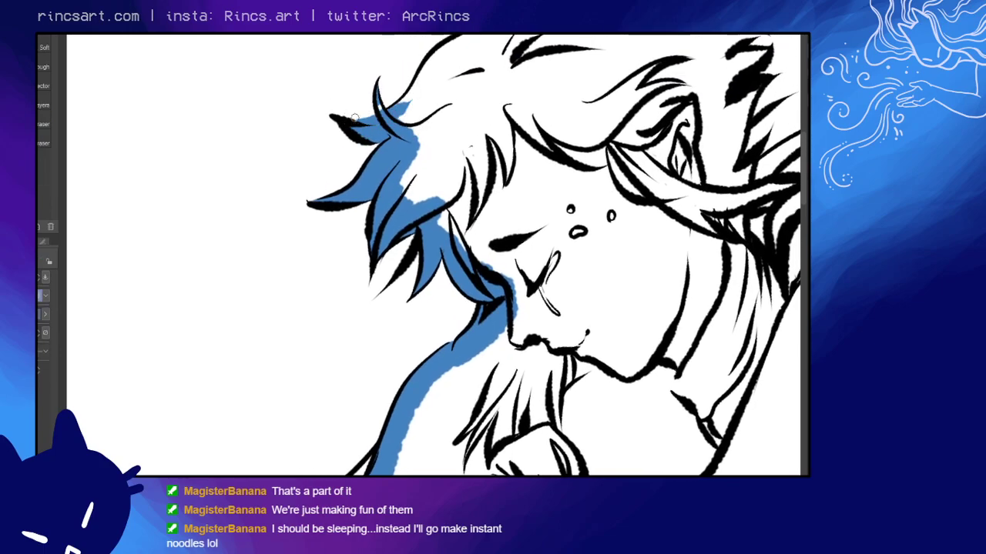
key("p")
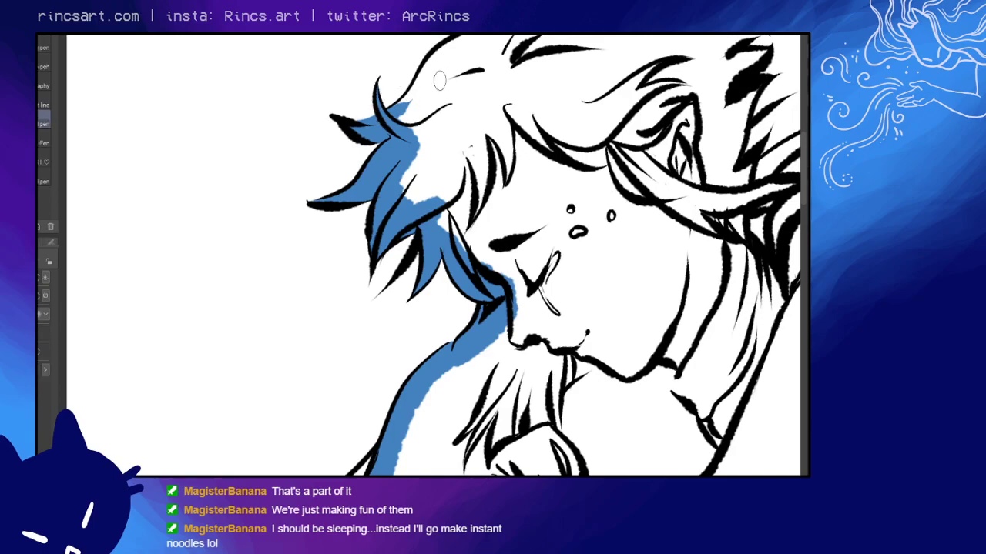
- Lay flat blue inside the front curve of the head from the upturned tuft to the next tuft, cleaning the outer edge
left_click_drag(440, 77, 345, 149)
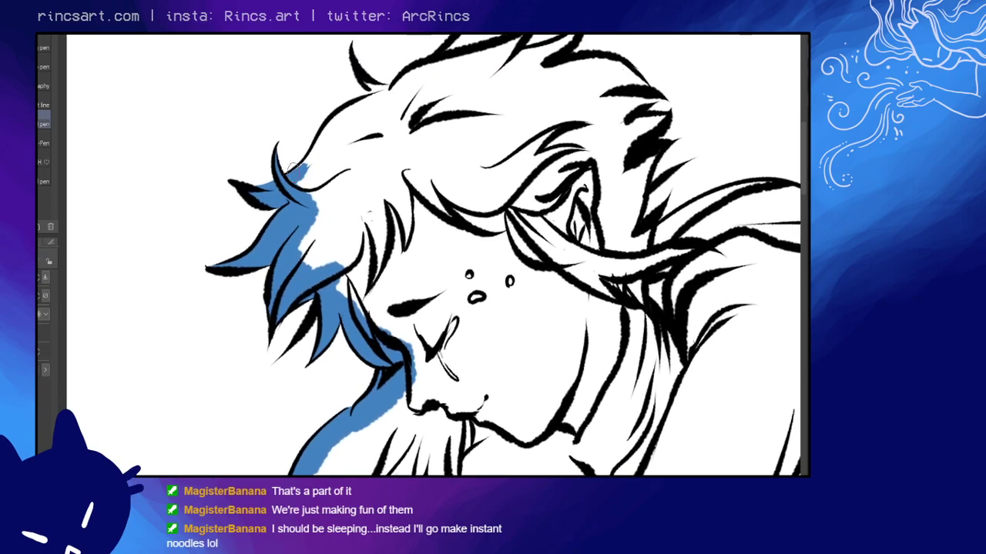
mouse_move(308, 158)
left_mouse_down()
mouse_move(368, 115)
mouse_move(356, 101)
mouse_move(333, 128)
left_mouse_up()
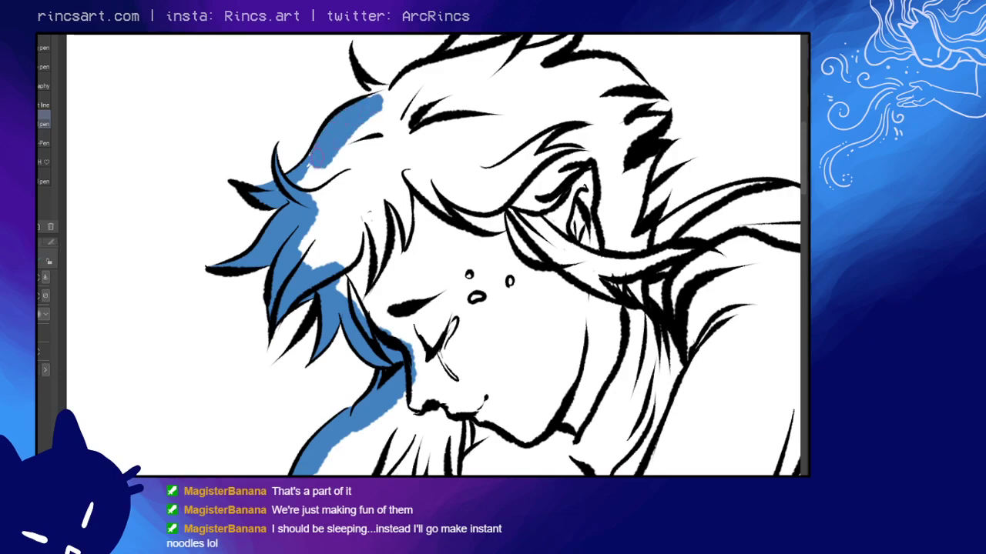
left_click_drag(312, 160, 308, 176)
mouse_move(373, 102)
left_mouse_down()
mouse_move(391, 91)
mouse_move(379, 88)
left_mouse_up()
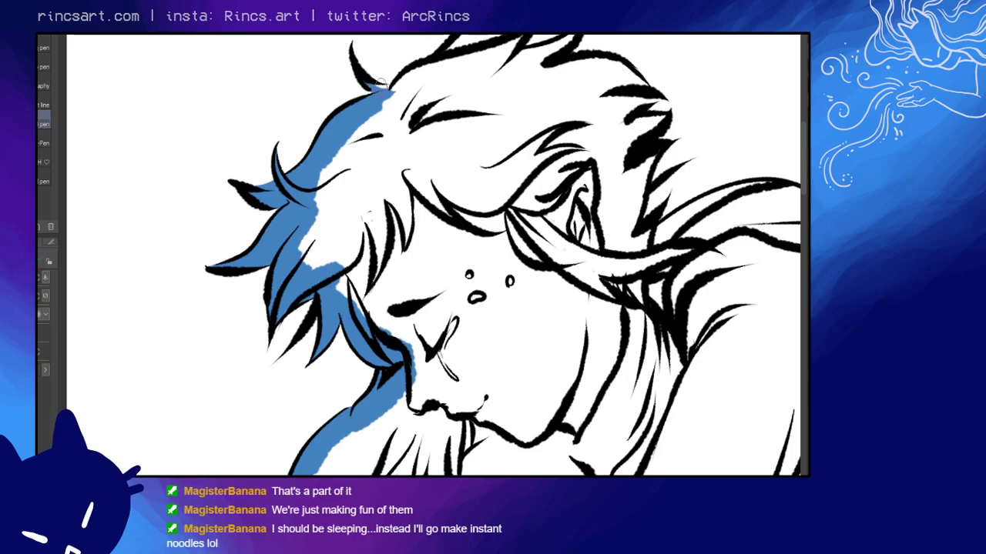
key("e")
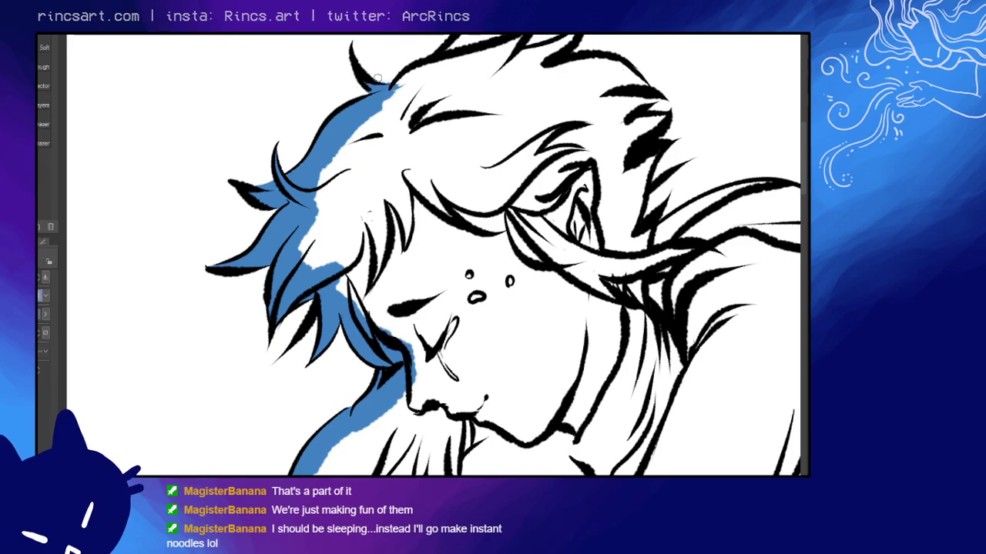
- Extend the flat blue along the spiky crown of the hair and around the back of the head, trimming the spill
key("p")
mouse_move(396, 94)
left_mouse_down()
mouse_move(436, 66)
mouse_move(524, 36)
mouse_move(483, 83)
left_mouse_up()
mouse_move(534, 57)
left_mouse_down()
mouse_move(445, 87)
mouse_move(497, 53)
mouse_move(452, 94)
mouse_move(411, 92)
mouse_move(463, 94)
mouse_move(508, 77)
left_mouse_up()
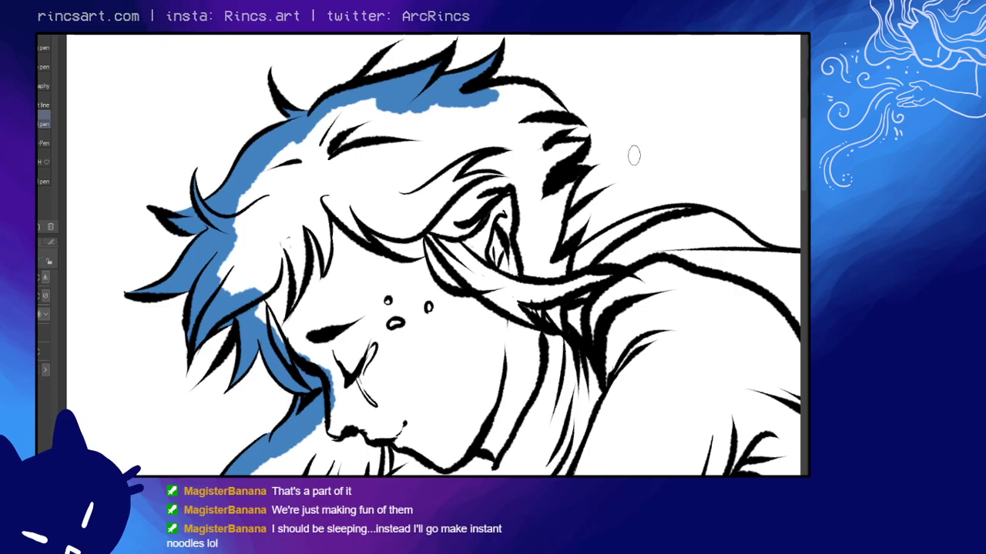
mouse_move(633, 154)
left_mouse_down()
mouse_move(567, 59)
mouse_move(374, 40)
left_mouse_up()
mouse_move(305, 115)
left_mouse_down()
mouse_move(276, 166)
mouse_move(290, 186)
mouse_move(308, 154)
mouse_move(316, 94)
left_mouse_up()
key("e")
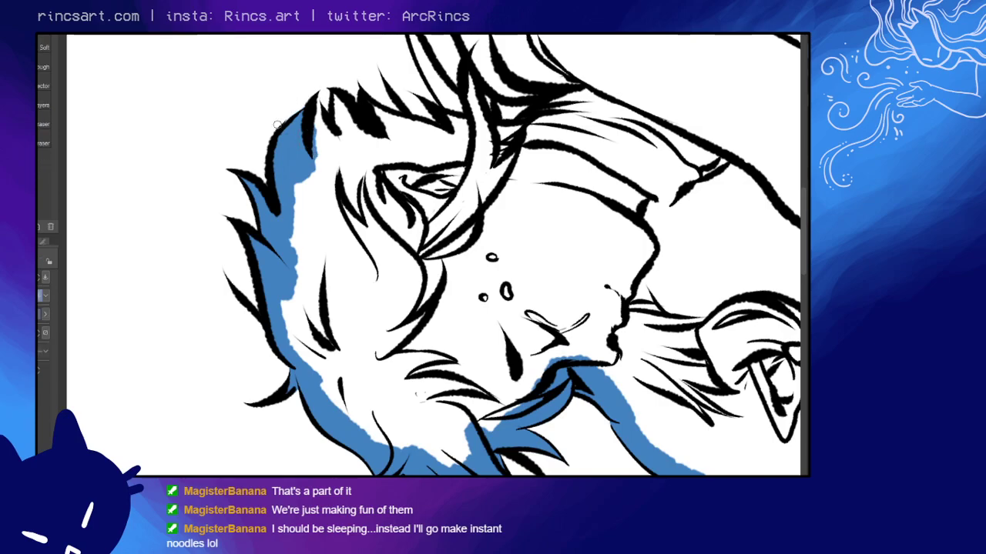
- Block in flat blue on the short spiky hair at the back of the head and clean its outer edge
key("p")
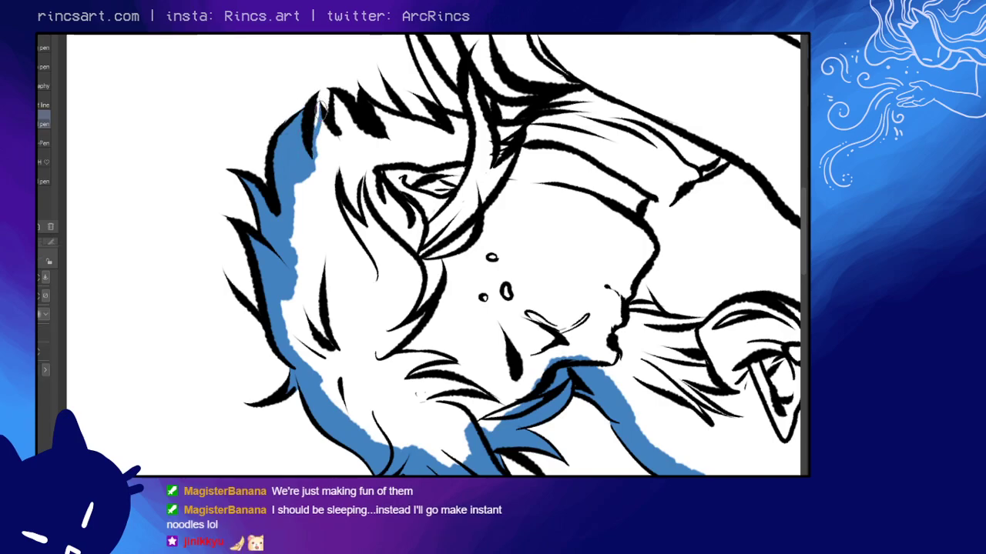
mouse_move(322, 107)
left_mouse_down()
mouse_move(326, 158)
mouse_move(316, 102)
mouse_move(314, 123)
mouse_move(335, 145)
mouse_move(337, 106)
mouse_move(344, 139)
mouse_move(369, 143)
mouse_move(389, 127)
mouse_move(367, 108)
mouse_move(404, 129)
mouse_move(451, 134)
mouse_move(320, 166)
mouse_move(298, 223)
left_mouse_up()
key("e")
key("p")
- Lay flat blue along the back of the short hair and up the inside edge of the raised hood
mouse_move(460, 101)
left_mouse_down()
mouse_move(553, 170)
mouse_move(580, 262)
mouse_move(539, 171)
mouse_move(511, 138)
left_mouse_up()
mouse_move(450, 161)
left_mouse_down()
mouse_move(557, 121)
mouse_move(527, 135)
mouse_move(565, 122)
mouse_move(597, 131)
mouse_move(536, 133)
mouse_move(599, 122)
mouse_move(563, 43)
mouse_move(328, 101)
mouse_move(313, 144)
mouse_move(321, 121)
mouse_move(399, 236)
left_mouse_up()
key("r")
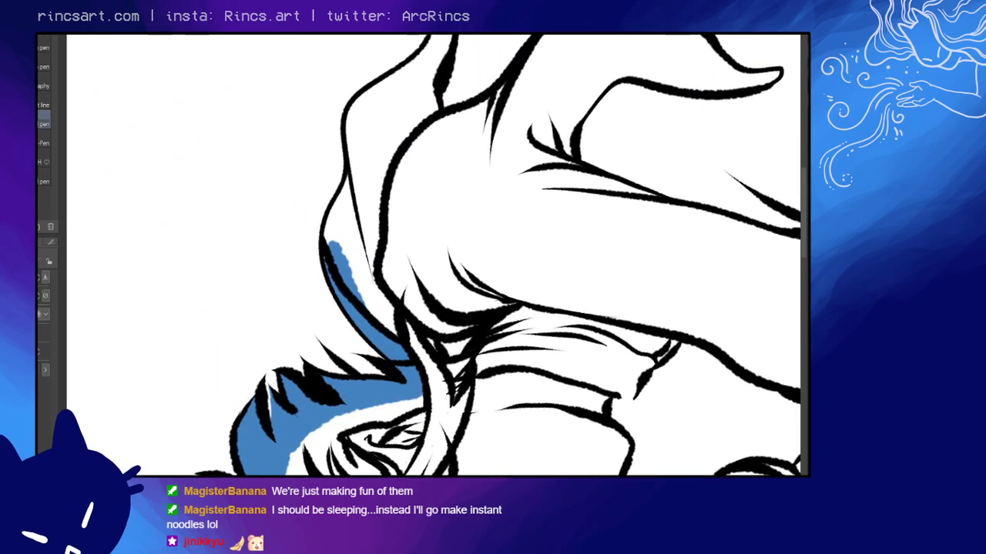
mouse_move(438, 49)
left_mouse_down()
mouse_move(438, 35)
mouse_move(438, 147)
mouse_move(445, 142)
left_mouse_up()
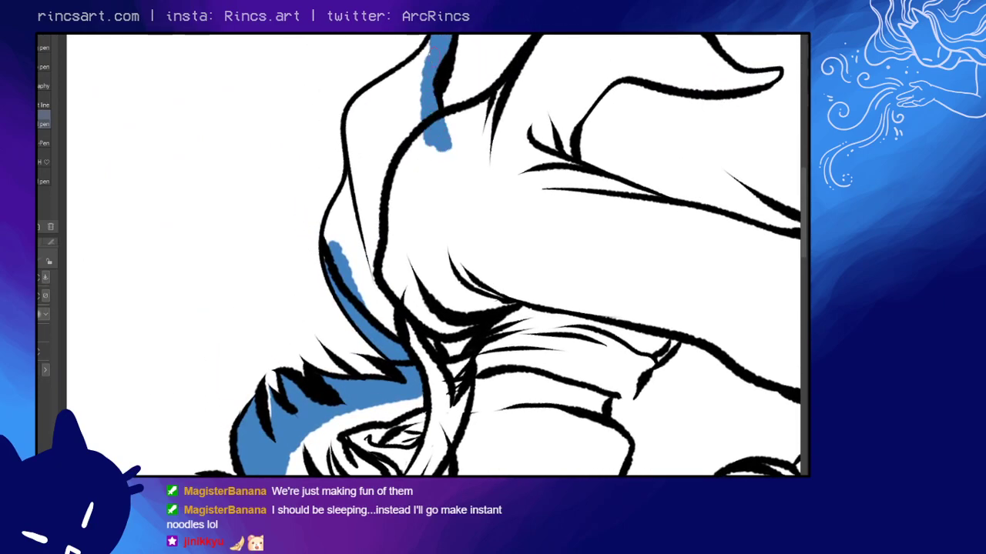
mouse_move(425, 47)
left_mouse_down()
mouse_move(357, 117)
mouse_move(367, 92)
mouse_move(353, 119)
mouse_move(351, 187)
mouse_move(350, 175)
mouse_move(328, 254)
left_mouse_up()
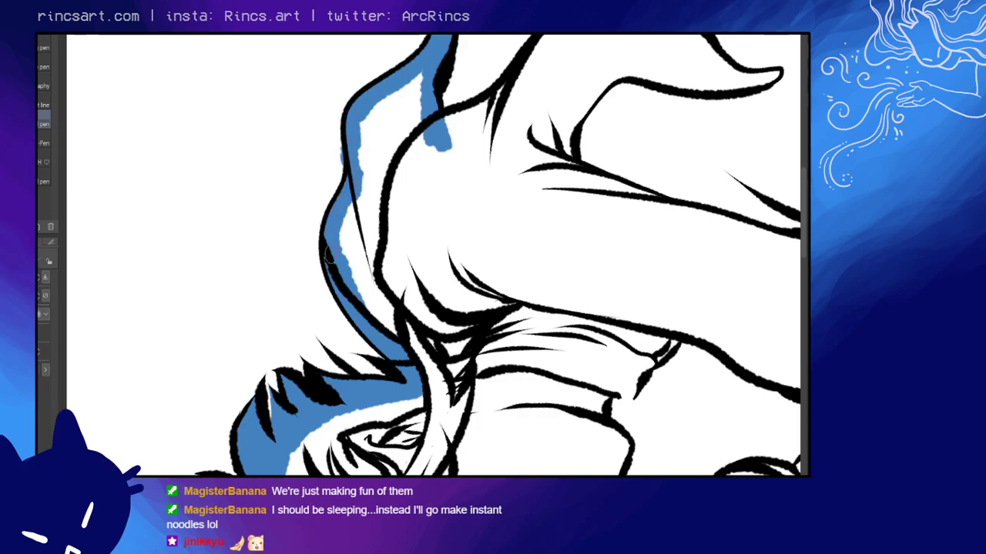
key("e")
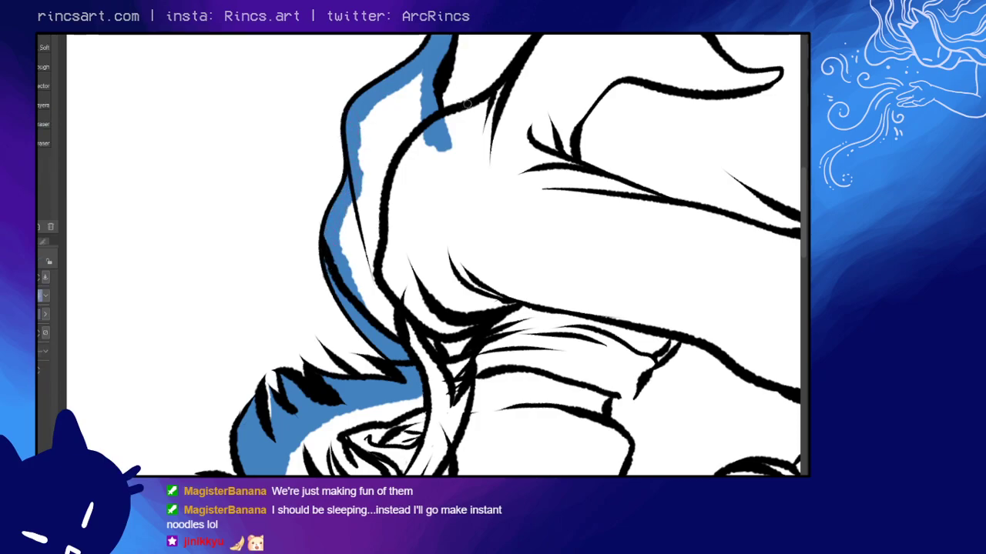
- Extend the flat blue border from the hood over the shoulder and along the figure's back to the plaid band
key("p")
mouse_move(441, 140)
left_mouse_down()
mouse_move(473, 114)
mouse_move(453, 113)
mouse_move(505, 98)
left_mouse_up()
left_click_drag(559, 82, 439, 163)
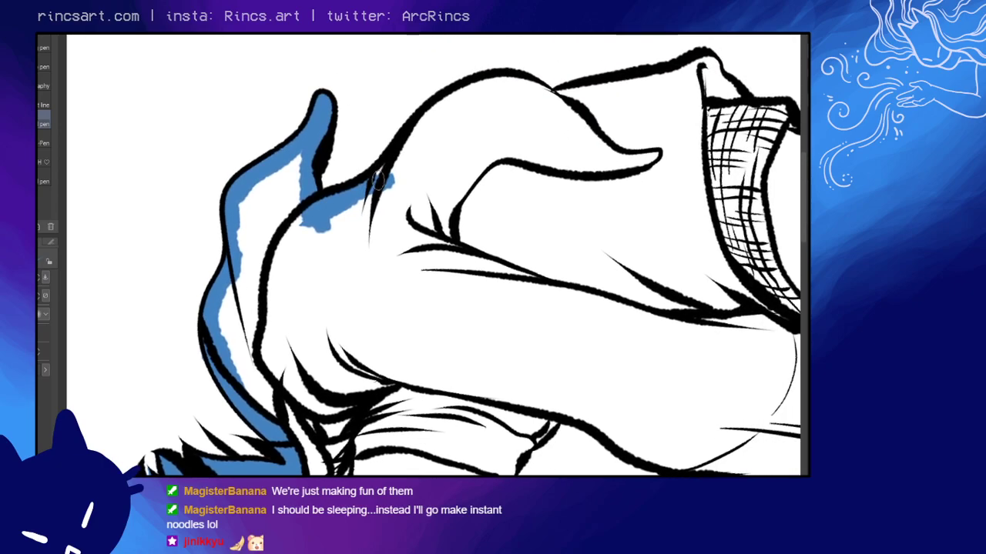
mouse_move(377, 181)
left_mouse_down()
mouse_move(446, 98)
mouse_move(402, 145)
mouse_move(456, 91)
mouse_move(490, 77)
mouse_move(517, 80)
mouse_move(556, 106)
mouse_move(641, 80)
mouse_move(625, 78)
mouse_move(710, 62)
mouse_move(740, 106)
left_mouse_up()
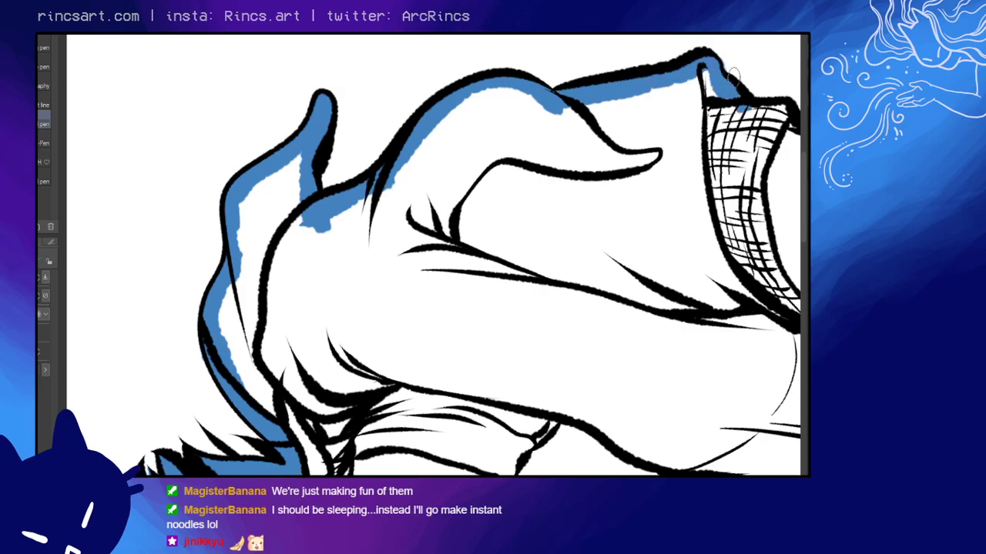
- Continue the blue border around the shirt's back corner, the plaid band, the elbow and the underside of the forearm, trimming the spill
key("e")
mouse_move(630, 301)
left_mouse_down()
mouse_move(622, 308)
mouse_move(403, 251)
left_mouse_up()
left_click_drag(594, 112, 504, 329)
left_click_drag(543, 377, 458, 179)
mouse_move(592, 198)
left_mouse_down()
mouse_move(589, 239)
mouse_move(616, 218)
left_mouse_up()
key("p")
mouse_move(608, 114)
left_mouse_down()
mouse_move(598, 184)
mouse_move(561, 174)
mouse_move(515, 264)
left_mouse_up()
left_click_drag(533, 257, 602, 176)
mouse_move(592, 160)
left_mouse_down()
mouse_move(533, 228)
mouse_move(423, 268)
mouse_move(488, 236)
mouse_move(429, 276)
mouse_move(417, 299)
left_mouse_up()
mouse_move(450, 292)
left_mouse_down()
mouse_move(544, 235)
mouse_move(366, 311)
mouse_move(486, 248)
left_mouse_up()
left_click_drag(538, 210, 435, 385)
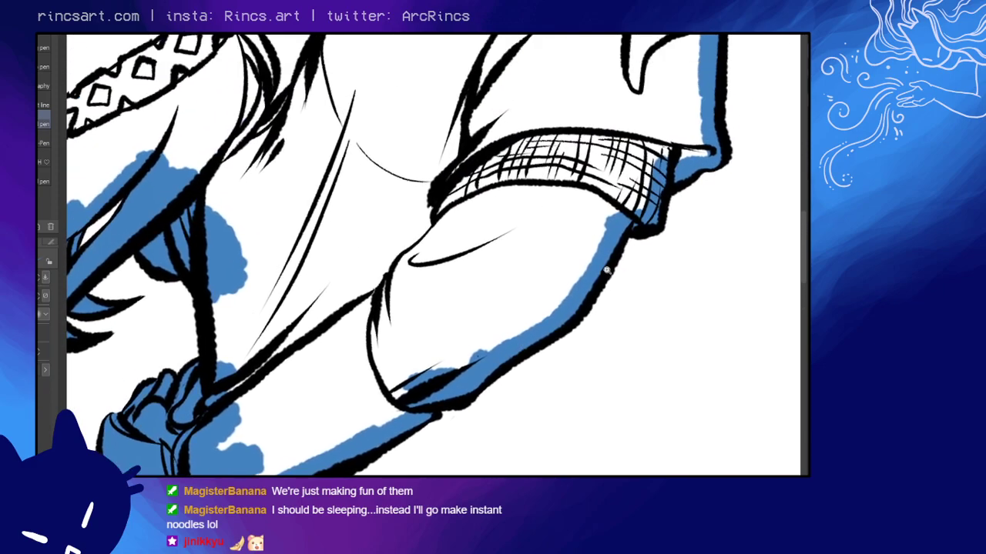
left_click_drag(607, 271, 572, 281)
left_click_drag(595, 239, 566, 255)
- Try to flood-fill the interior of both figures with blue inside the painted border
key("shift+space")
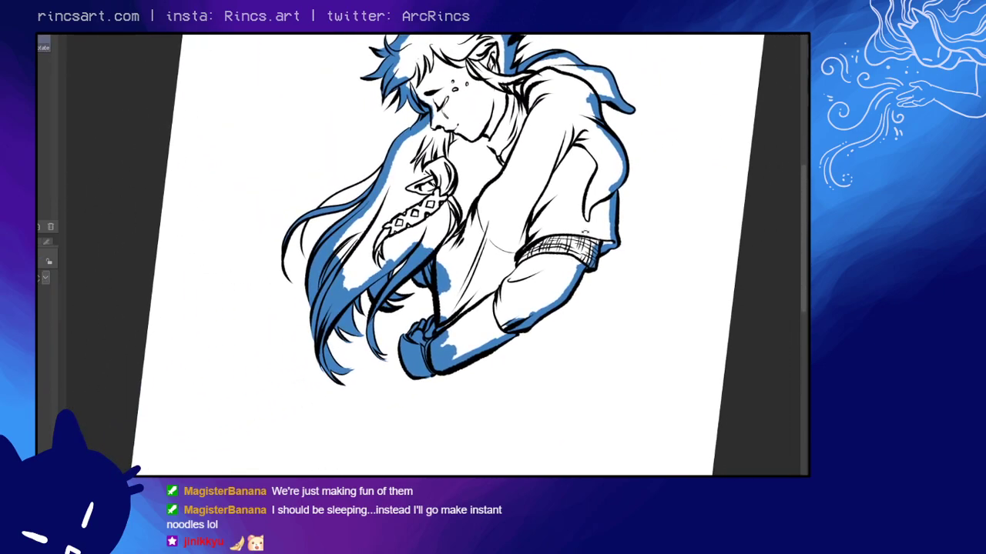
left_click_drag(611, 224, 611, 198)
key("g")
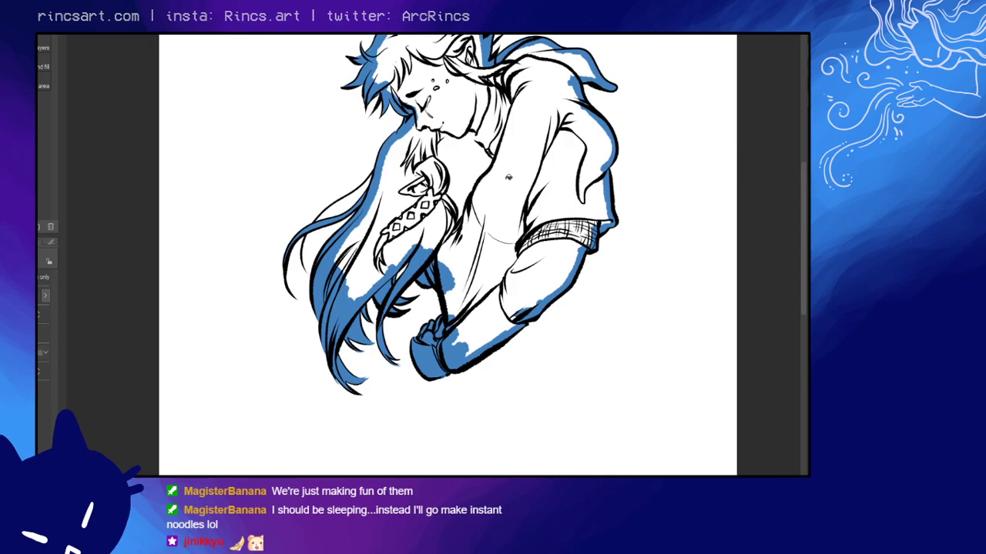
left_click(536, 156)
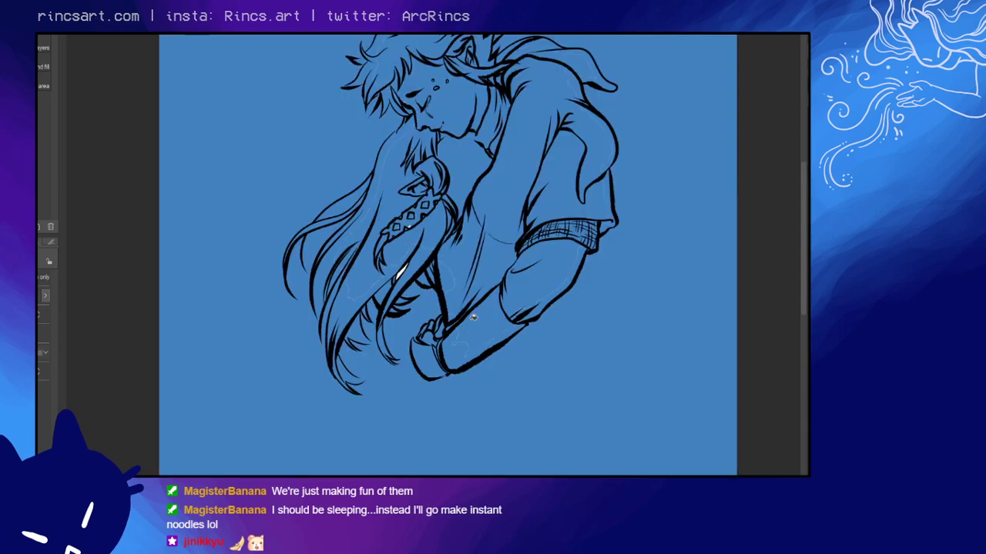
key("ctrl+z")
- Close the gap in the blue border along the torso edge above the hand and flood-fill both figures with blue
key("p")
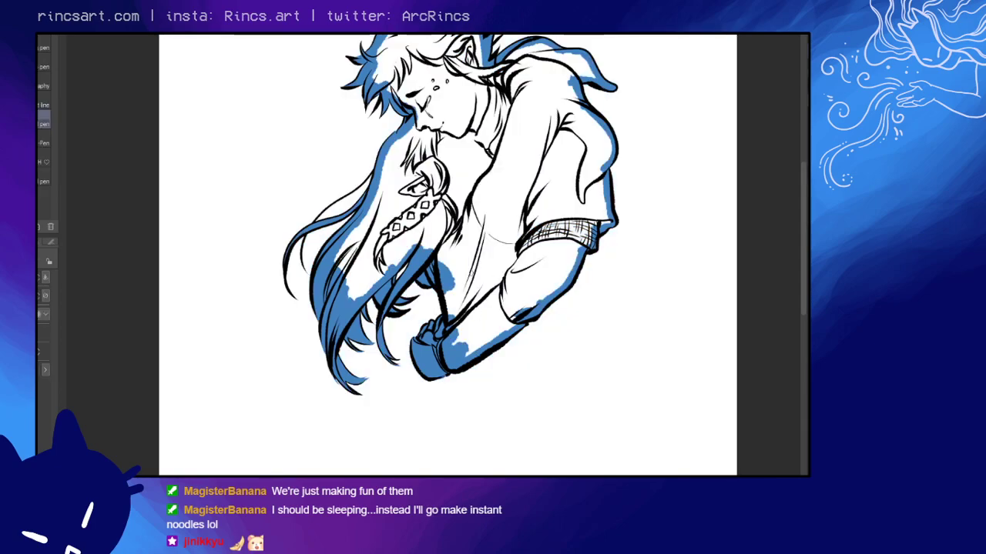
left_click_drag(443, 284, 446, 291)
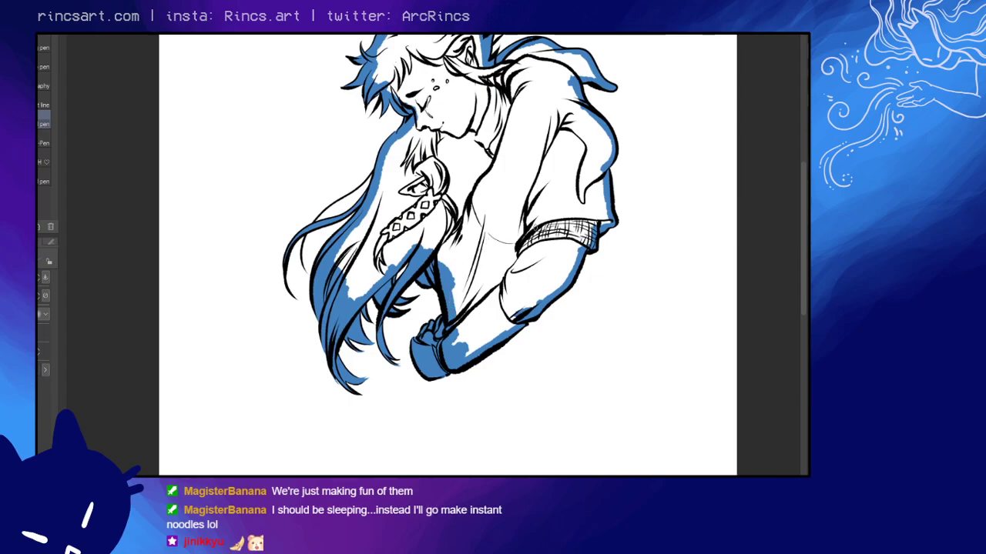
key("g")
left_click(505, 214)
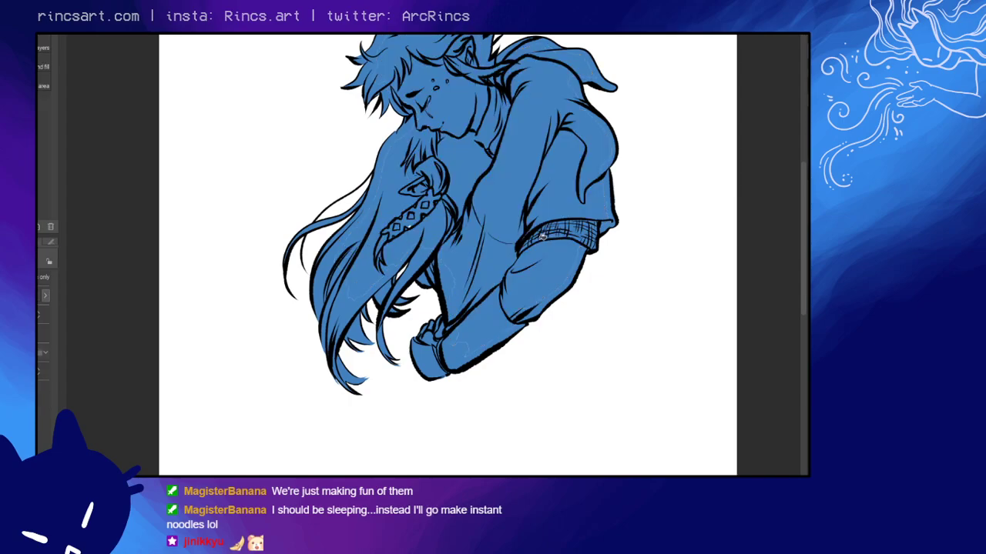
- Paint over the leftover white speck in the diamond-patterned hair band and clean up the surrounding blue
key("p")
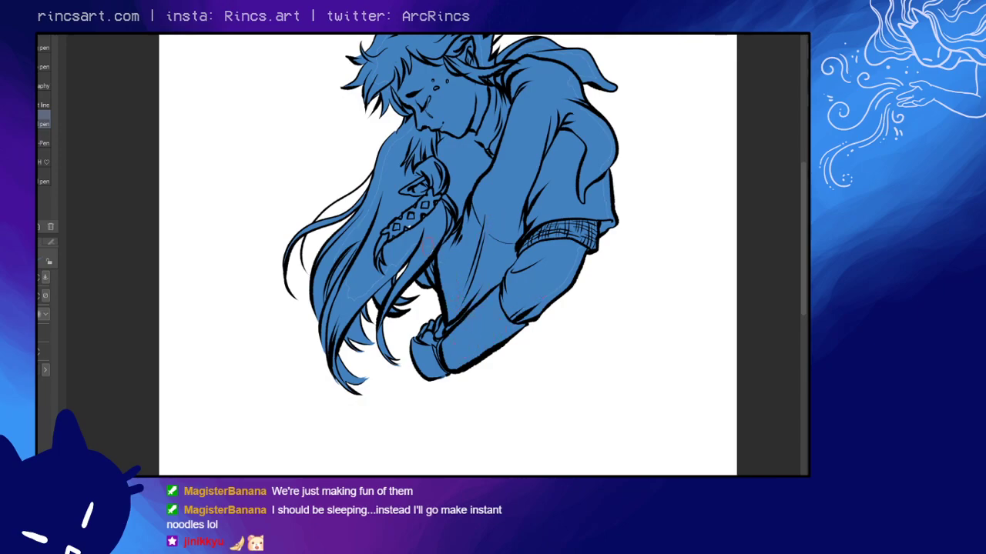
scroll(443, 264, "up", 6)
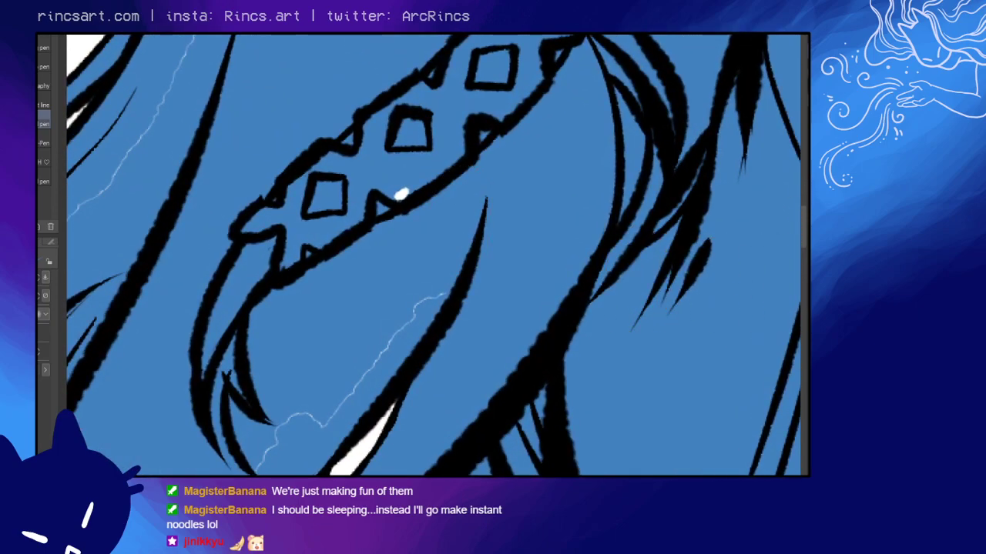
key("e")
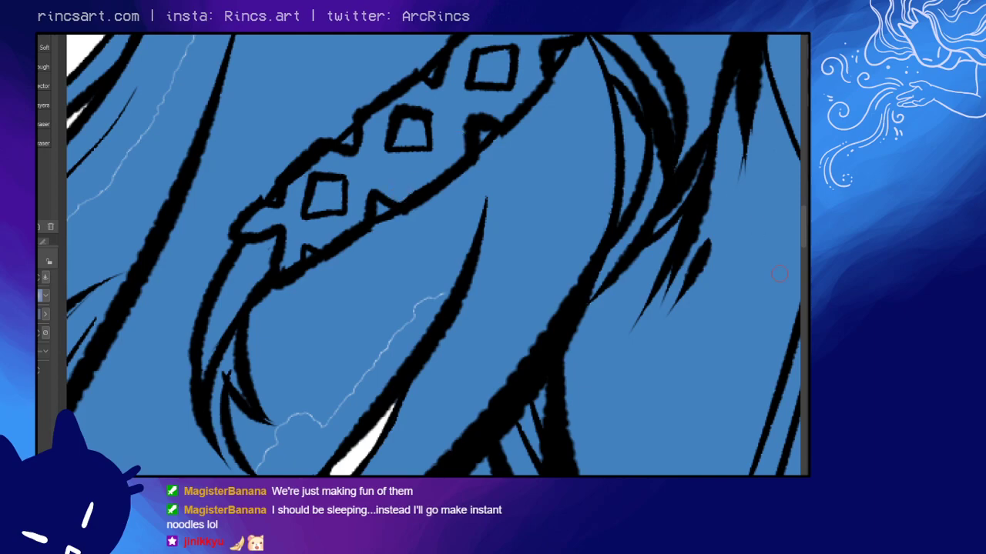
mouse_move(643, 319)
left_mouse_down()
mouse_move(564, 300)
mouse_move(650, 314)
left_mouse_up()
left_click_drag(608, 338, 510, 283)
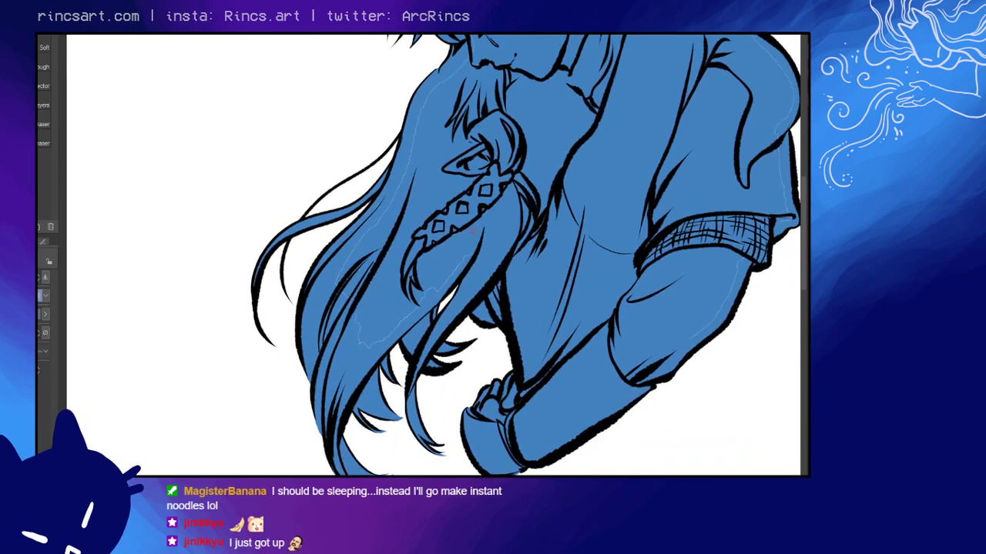
- Cover the pale fill seams in the long hair and on the hood with flat blue
key("p")
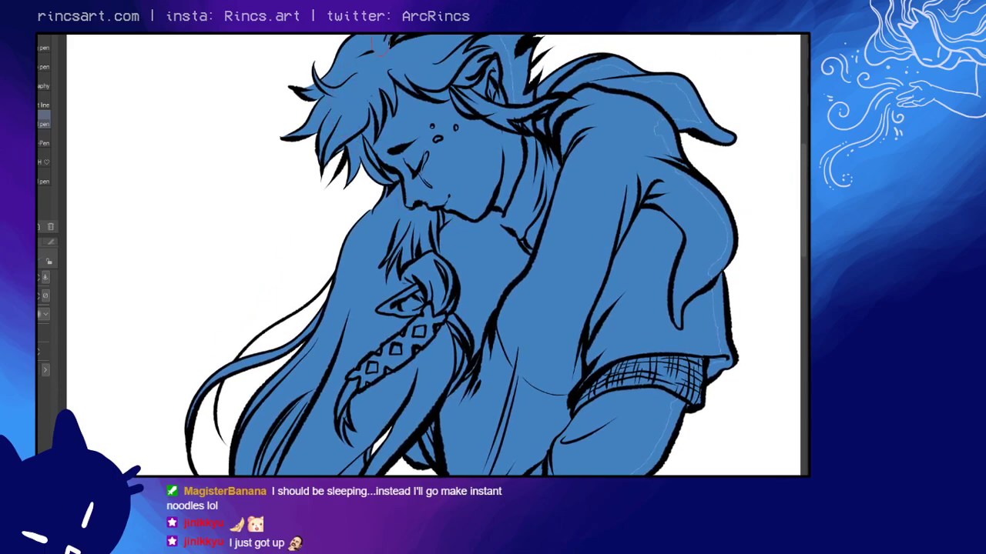
left_click_drag(447, 58, 406, 119)
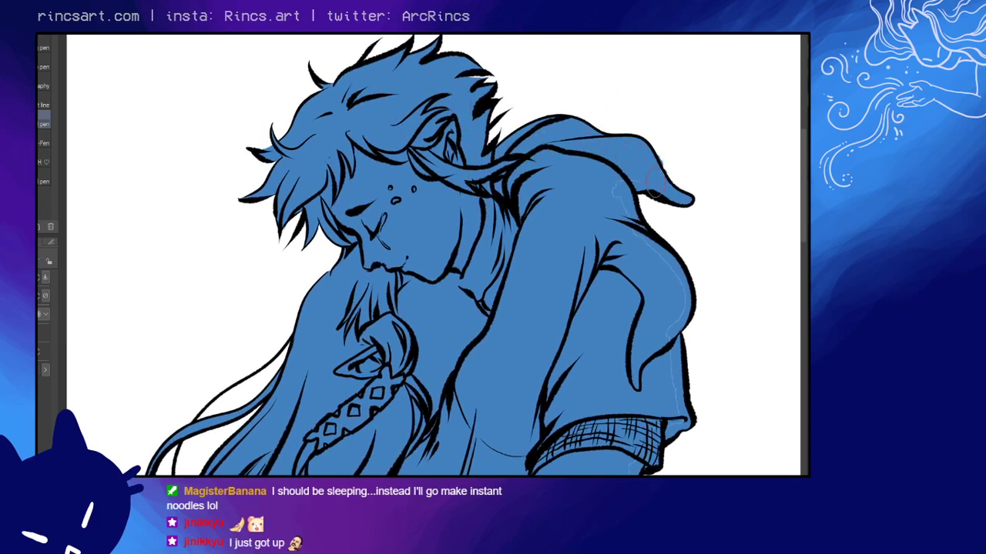
left_click_drag(599, 203, 542, 198)
- Paint over the remaining pale fill seams along the back, the shirt's edge and the sleeve near the elbow
key("e")
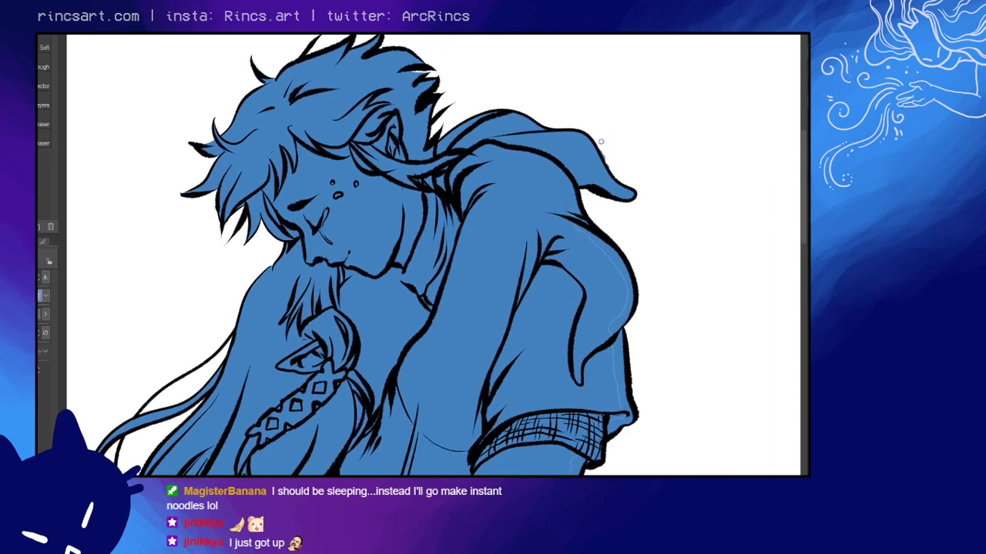
key("p")
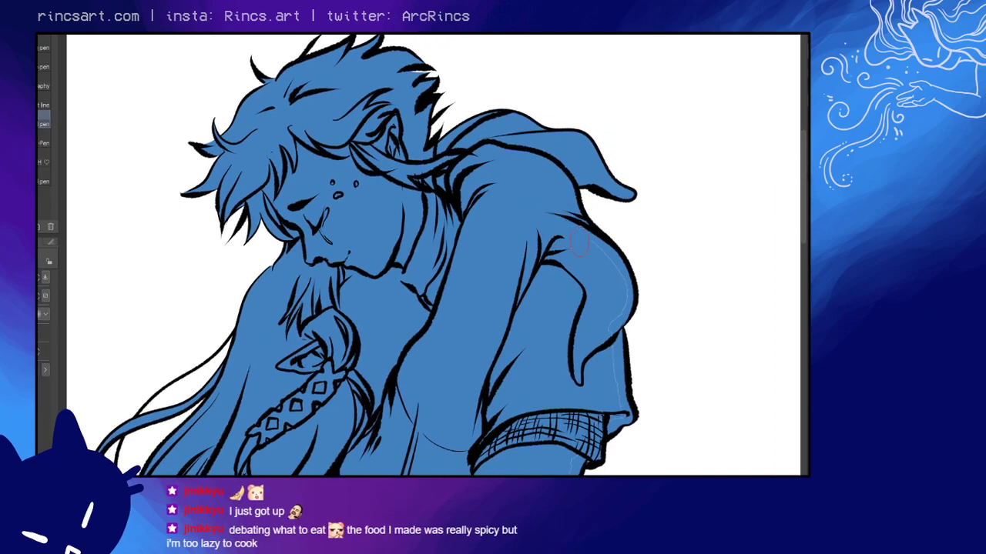
mouse_move(620, 286)
left_mouse_down()
mouse_move(607, 338)
mouse_move(649, 249)
left_mouse_up()
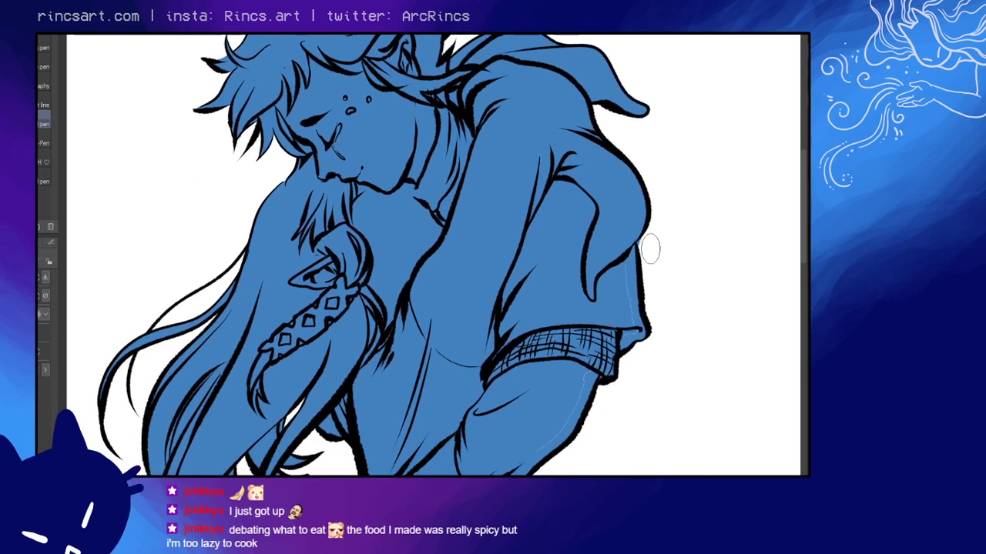
key("e")
key("p")
scroll(623, 327, "down", 3)
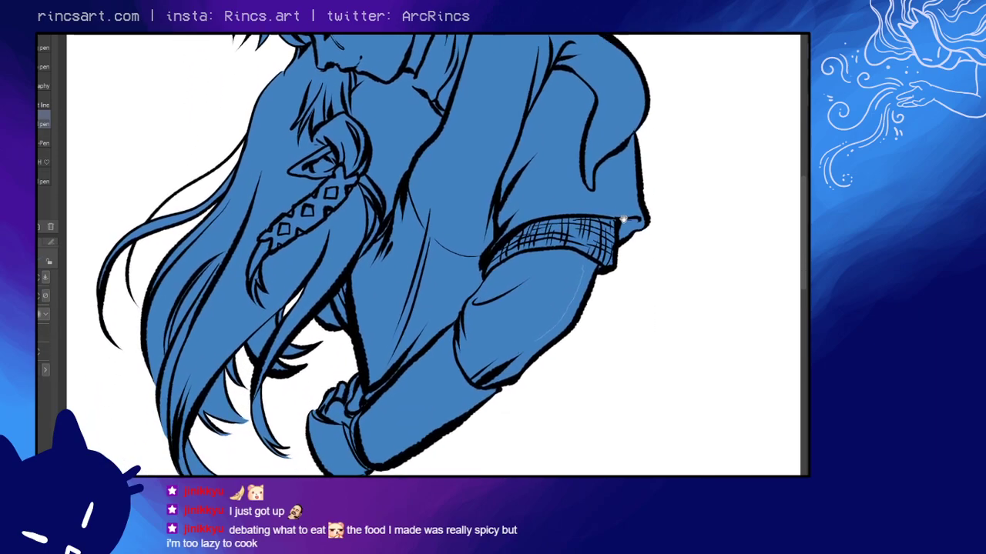
left_click(503, 280, "alt")
left_click(504, 280, "alt")
left_click_drag(578, 249, 545, 263)
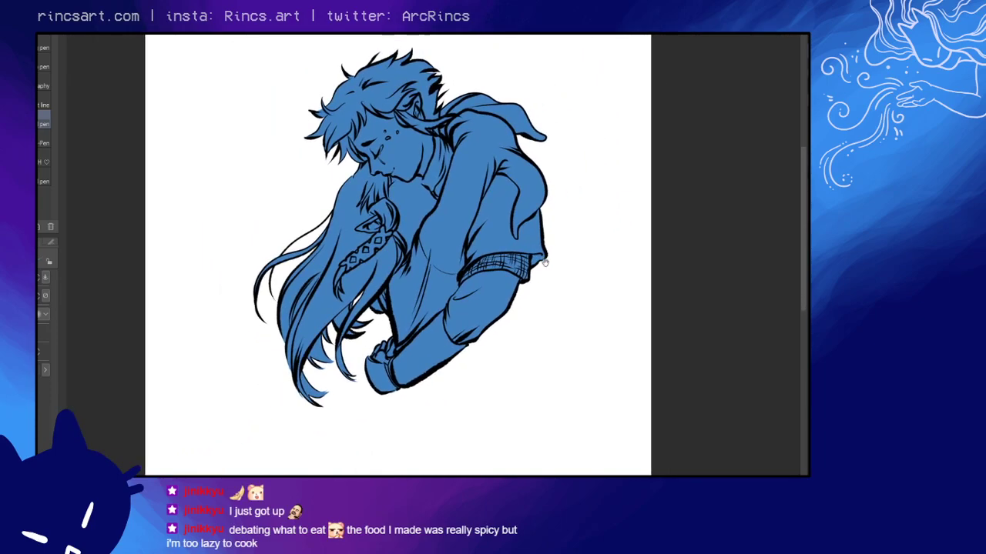
- Restore the missing line art of the long-haired figure's face beneath the other figure's chin
key("r")
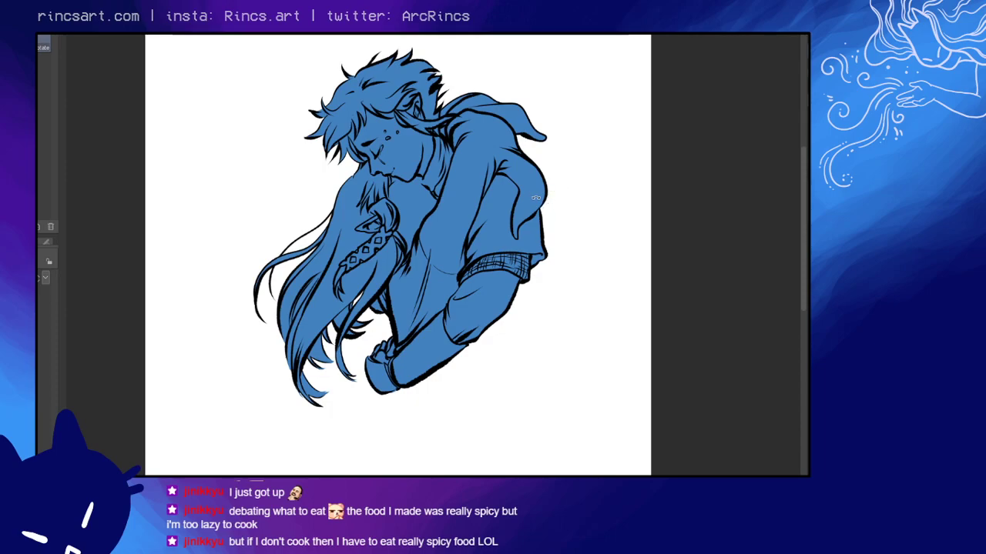
key("p")
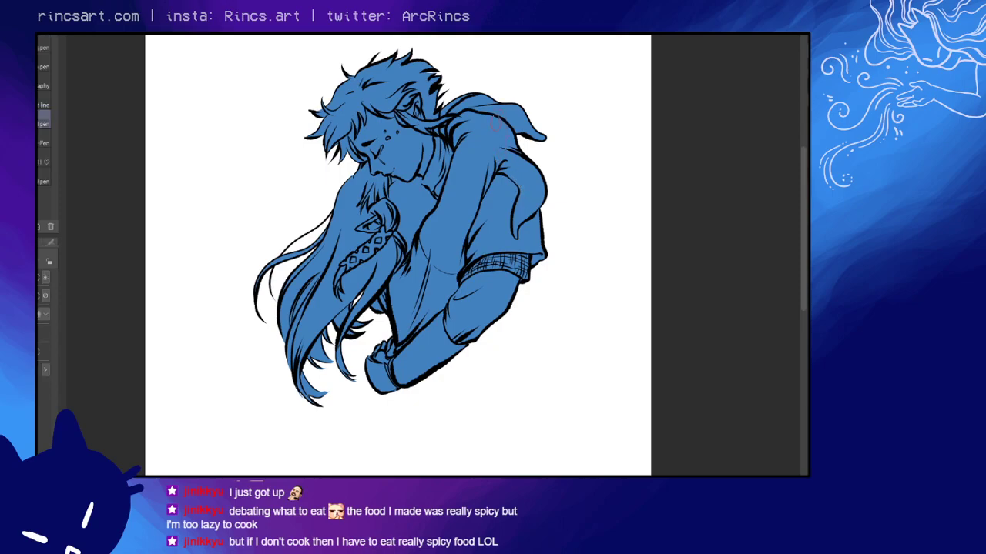
scroll(521, 181, "down", 2)
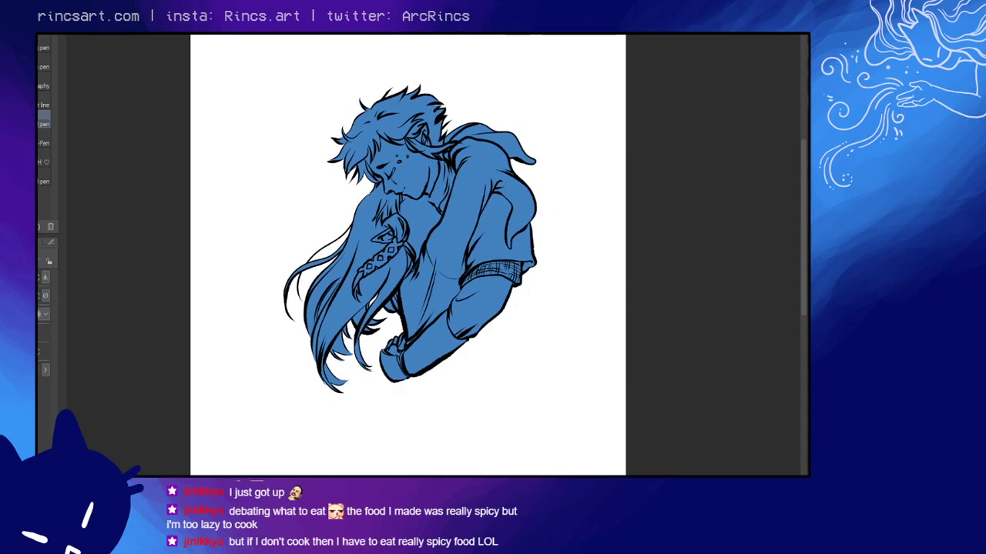
key("ctrl+z")
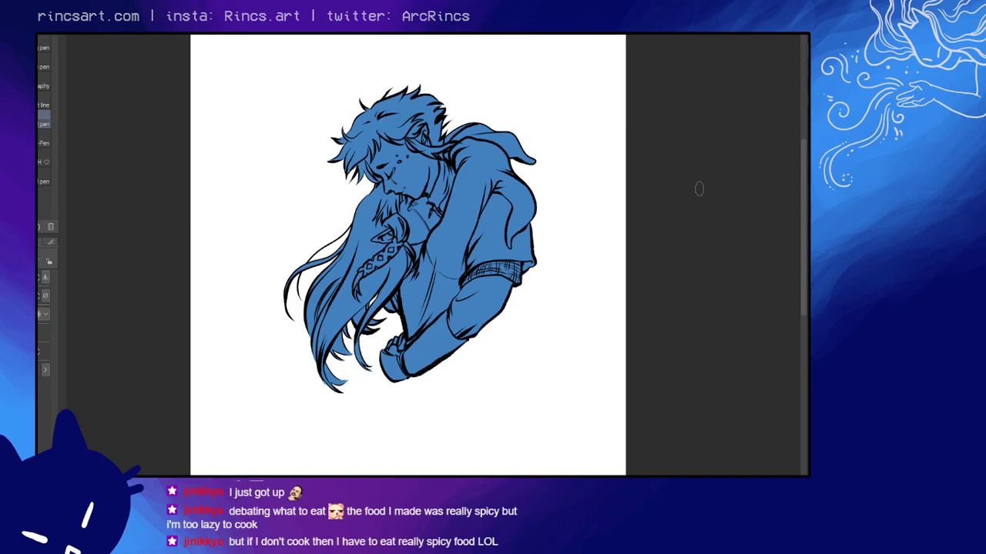
- Paint a soft teal glow over the blue base around the faces and upper bodies with a large soft brush
key("b")
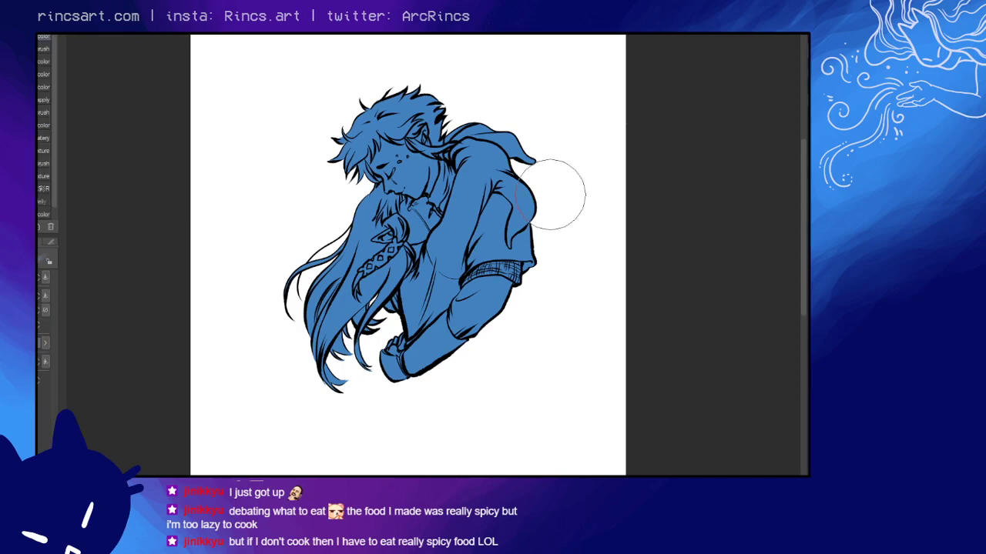
key("]")
key("comma")
key("comma")
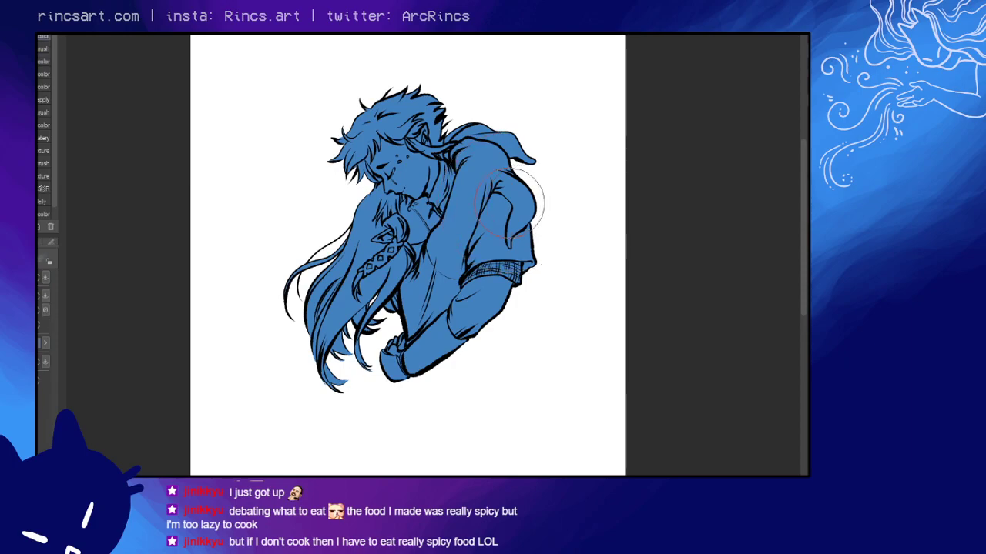
key("]")
key("]")
key("]")
key("]")
key("[")
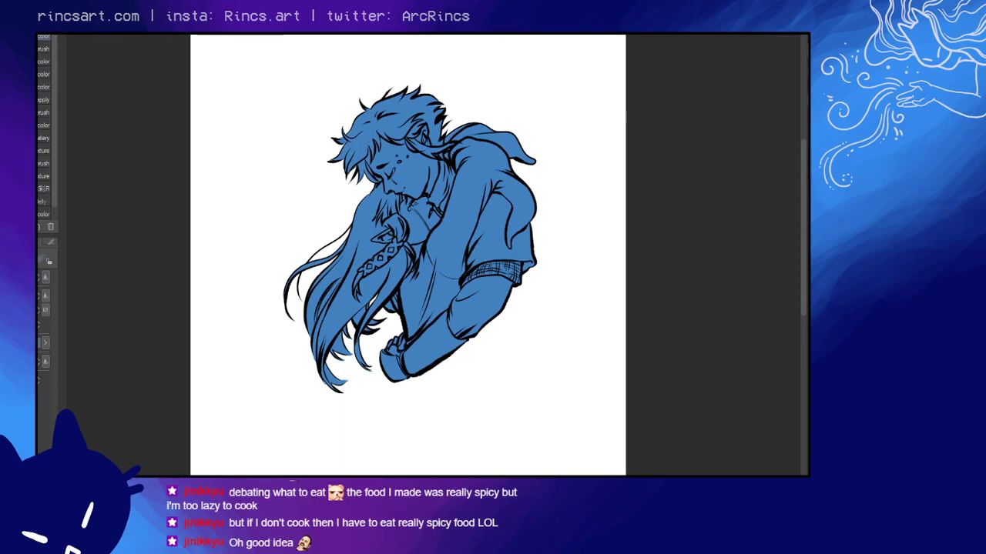
mouse_move(440, 158)
left_mouse_down()
mouse_move(431, 216)
mouse_move(445, 199)
mouse_move(408, 208)
mouse_move(397, 160)
mouse_move(383, 198)
mouse_move(448, 172)
mouse_move(419, 268)
left_mouse_up()
mouse_move(361, 219)
left_mouse_down()
mouse_move(428, 280)
mouse_move(432, 252)
mouse_move(390, 241)
mouse_move(429, 241)
mouse_move(425, 291)
mouse_move(450, 294)
left_mouse_up()
mouse_move(405, 235)
left_mouse_down()
mouse_move(423, 185)
mouse_move(371, 225)
left_mouse_up()
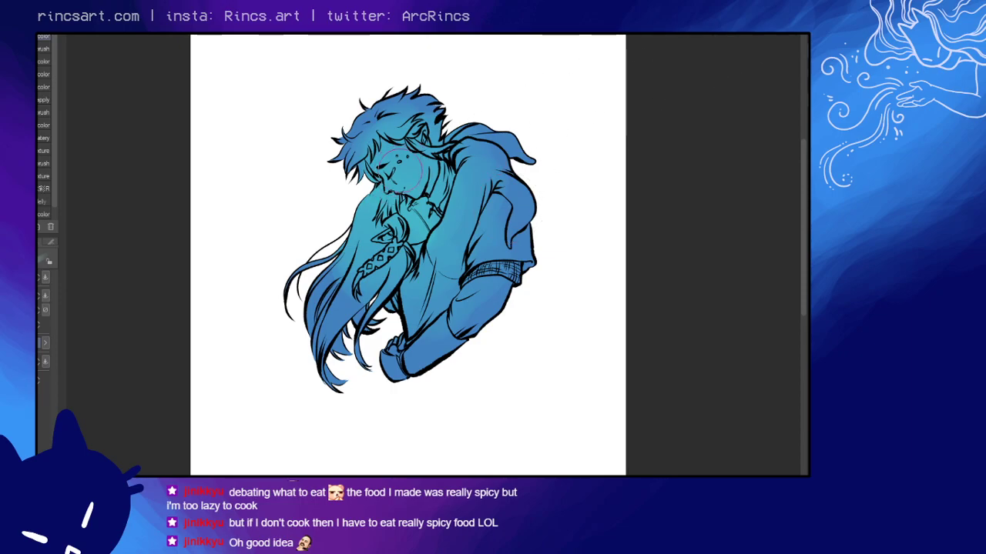
- Build up a soft yellow-green glow around the two faces at the center of the embrace
mouse_move(406, 187)
left_mouse_down()
mouse_move(419, 206)
mouse_move(415, 235)
mouse_move(385, 204)
mouse_move(402, 179)
mouse_move(393, 173)
mouse_move(450, 221)
mouse_move(397, 247)
mouse_move(413, 236)
mouse_move(347, 248)
left_mouse_up()
mouse_move(428, 224)
left_mouse_down()
mouse_move(392, 173)
mouse_move(429, 196)
mouse_move(440, 239)
mouse_move(441, 227)
mouse_move(413, 231)
mouse_move(394, 193)
mouse_move(363, 193)
mouse_move(379, 245)
mouse_move(394, 258)
mouse_move(444, 224)
mouse_move(399, 160)
left_mouse_up()
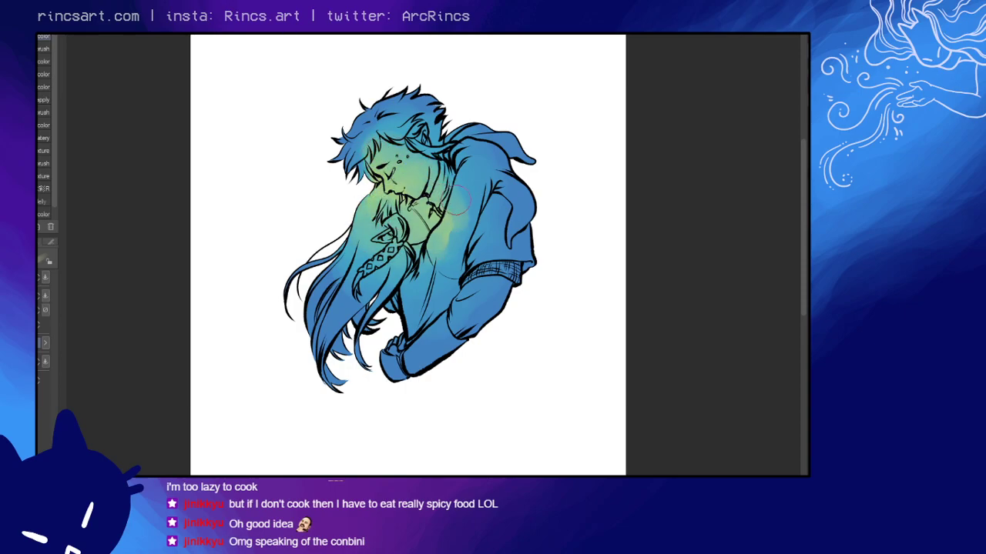
- Blend the edges of the yellow-green glow around the two faces and the neck
key("period")
key("period")
mouse_move(439, 210)
left_mouse_down()
mouse_move(435, 230)
mouse_move(401, 208)
mouse_move(397, 176)
left_mouse_up()
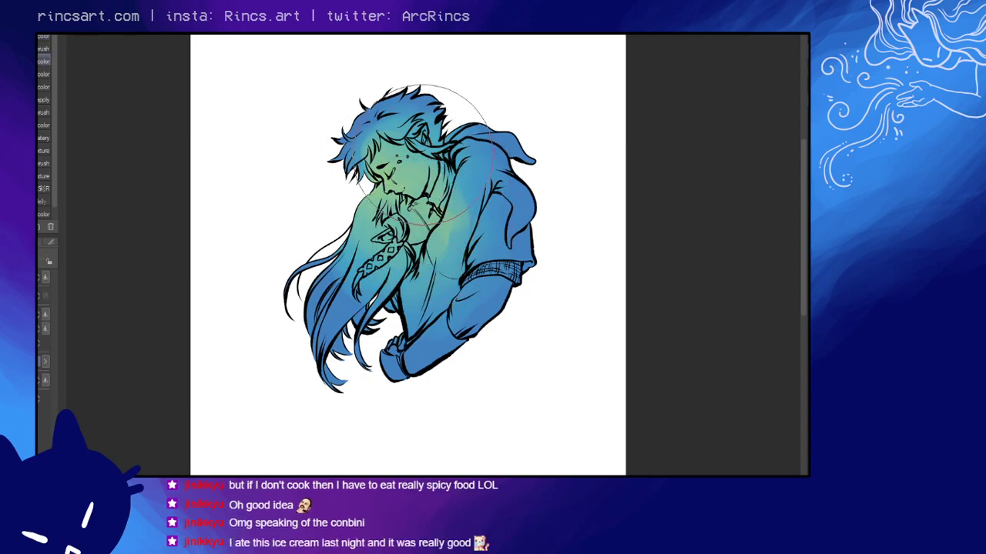
- Brighten the center of the glow with soft yellow across both faces and the adjoining hair and collar
key("bracketright")
key("bracketright")
key("bracketright")
key("bracketright")
key("bracketleft")
key("bracketleft")
key("bracketleft")
key("bracketleft")
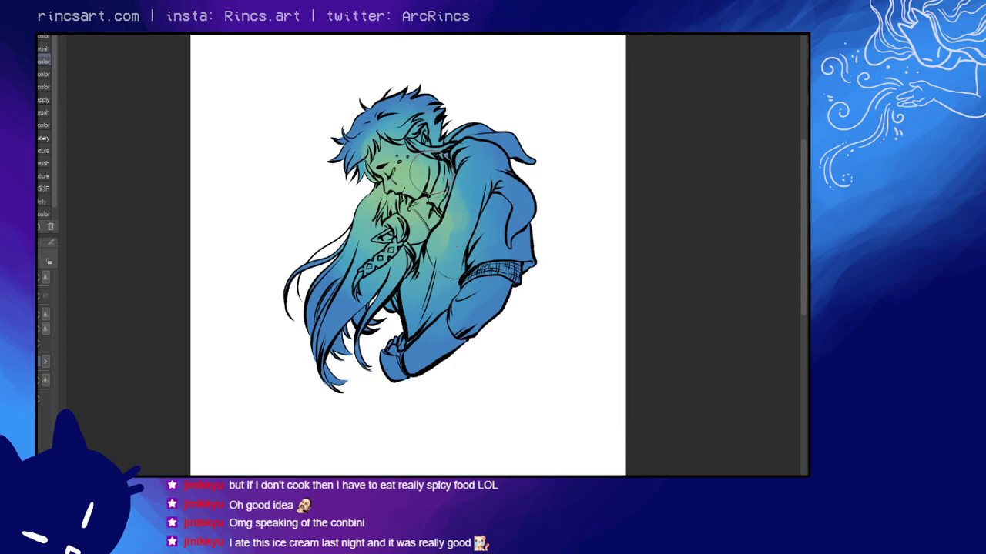
key("e")
mouse_move(419, 175)
left_mouse_down()
mouse_move(390, 181)
mouse_move(394, 202)
mouse_move(428, 218)
mouse_move(424, 191)
mouse_move(424, 208)
mouse_move(385, 213)
left_mouse_up()
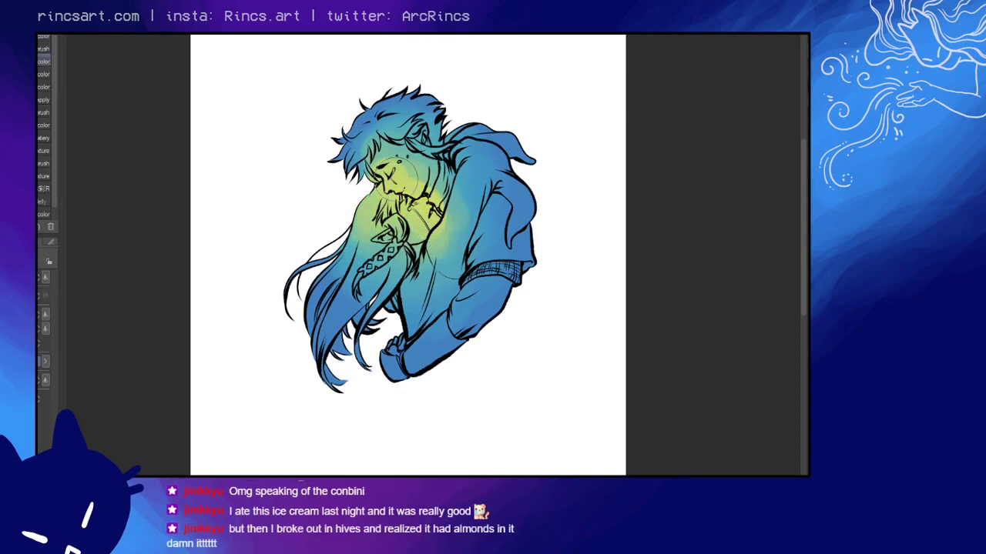
left_click_drag(395, 177, 394, 163)
mouse_move(455, 185)
left_mouse_down()
mouse_move(436, 216)
mouse_move(447, 223)
mouse_move(455, 212)
mouse_move(383, 241)
mouse_move(454, 181)
left_mouse_up()
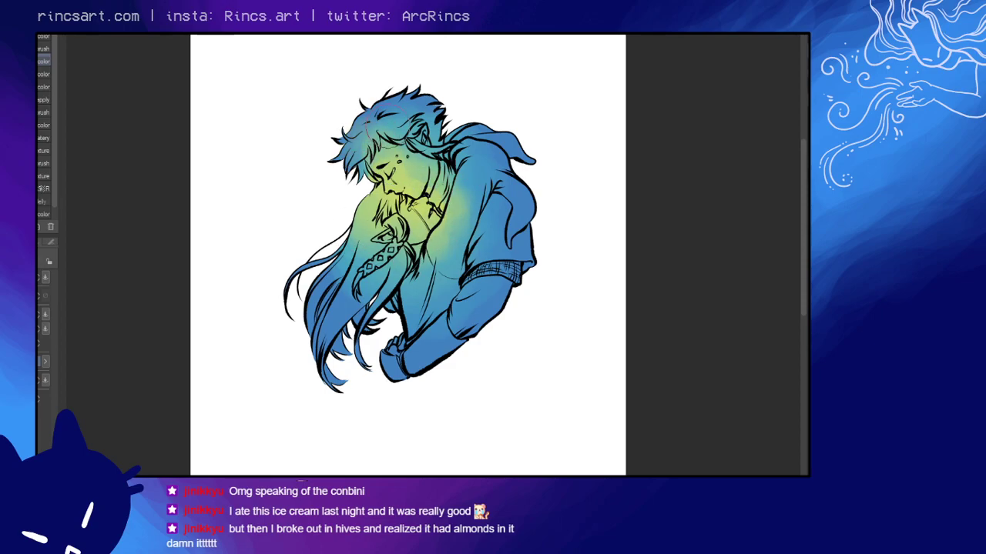
- Spread teal over the short-haired figure's shirt, shoulder and upper sleeve and blend it into the blue
key("e")
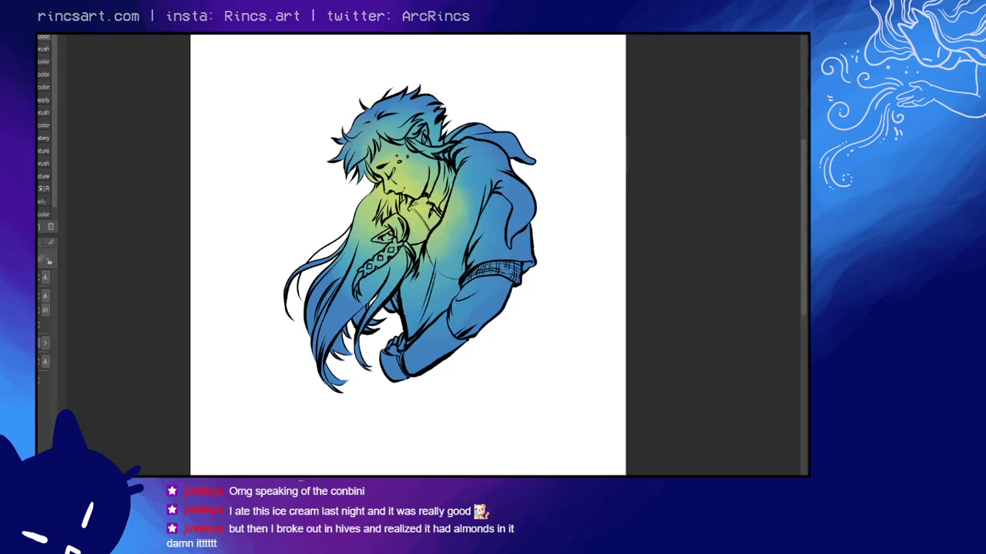
mouse_move(467, 190)
left_mouse_down()
mouse_move(485, 196)
mouse_move(492, 224)
mouse_move(516, 208)
mouse_move(481, 250)
left_mouse_up()
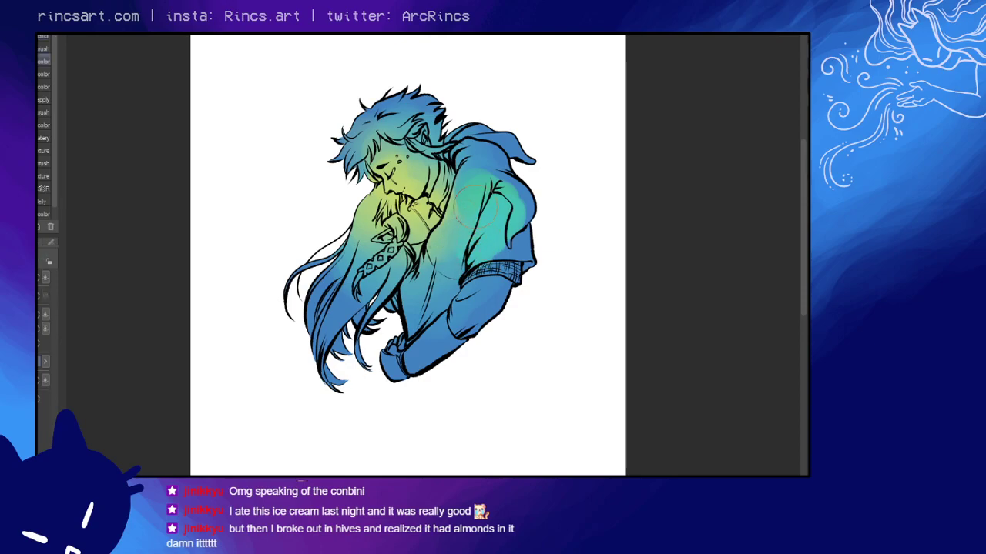
mouse_move(485, 173)
left_mouse_down()
mouse_move(517, 237)
mouse_move(477, 273)
mouse_move(513, 217)
mouse_move(499, 176)
mouse_move(524, 162)
mouse_move(512, 204)
mouse_move(508, 169)
mouse_move(492, 170)
mouse_move(508, 206)
mouse_move(495, 224)
mouse_move(507, 134)
mouse_move(493, 294)
mouse_move(471, 271)
left_mouse_up()
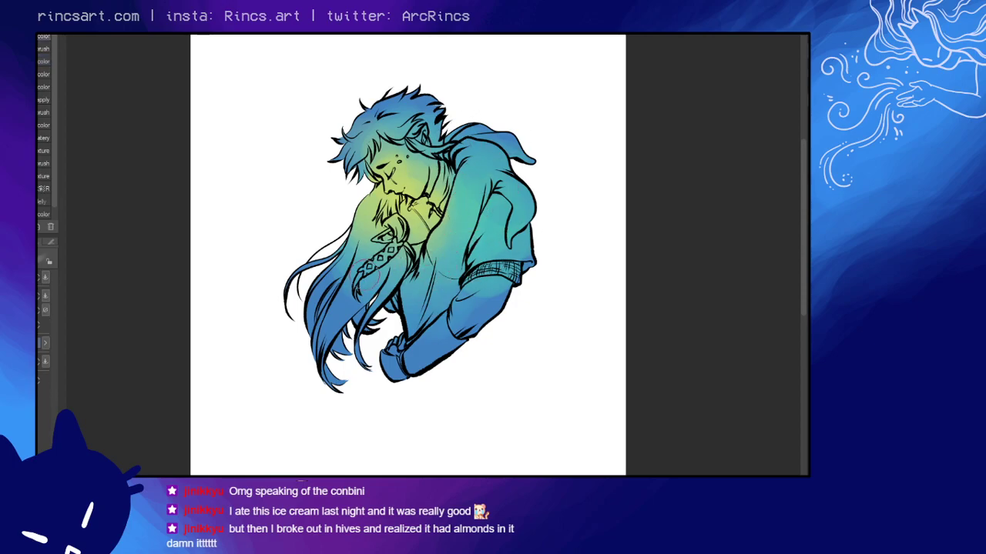
- Extend the teal onto the long hair around the braid and onto the short-haired figure's fringe
mouse_move(359, 270)
left_mouse_down()
mouse_move(338, 269)
mouse_move(330, 283)
mouse_move(373, 273)
mouse_move(362, 240)
mouse_move(374, 266)
left_mouse_up()
mouse_move(345, 299)
left_mouse_down()
mouse_move(327, 280)
mouse_move(328, 304)
mouse_move(340, 302)
mouse_move(355, 271)
left_mouse_up()
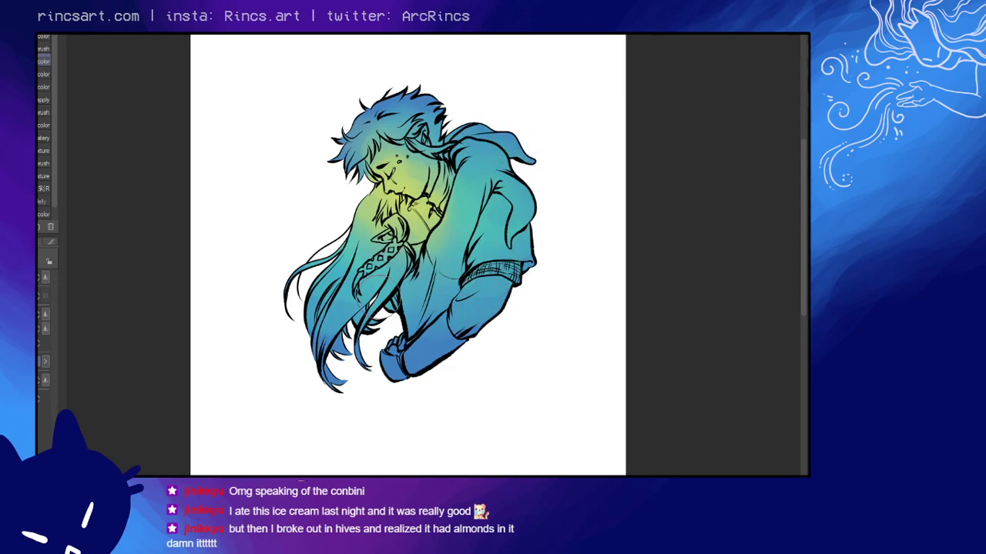
mouse_move(361, 135)
left_mouse_down()
mouse_move(349, 147)
mouse_move(361, 136)
left_mouse_up()
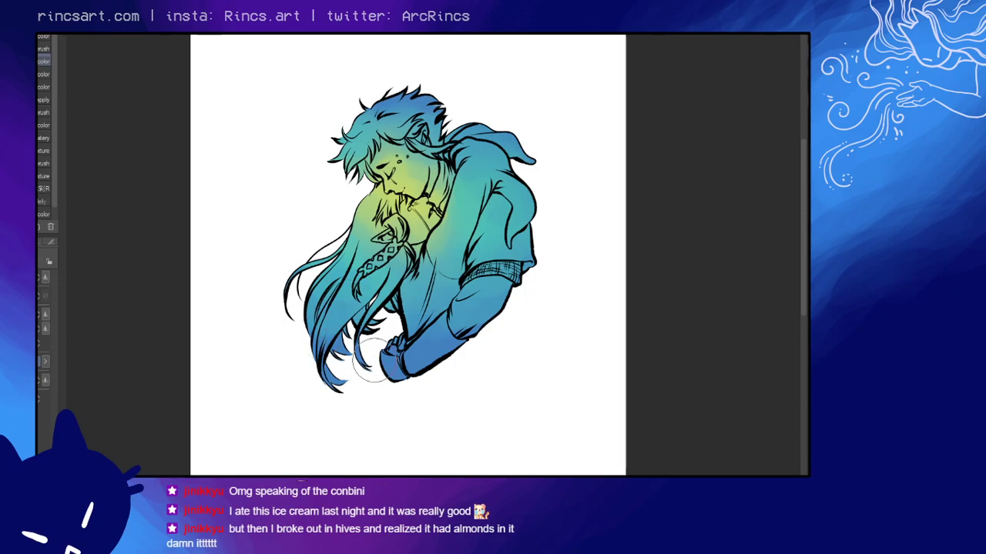
- Deepen the hand and forearm, the long hair's tips and the back of the short-haired head with darker blue
key("e")
mouse_move(402, 356)
left_mouse_down()
mouse_move(391, 356)
mouse_move(408, 329)
left_mouse_up()
mouse_move(347, 352)
left_mouse_down()
mouse_move(357, 323)
mouse_move(372, 355)
left_mouse_up()
key("b")
mouse_move(355, 323)
left_mouse_down()
mouse_move(372, 299)
mouse_move(334, 353)
mouse_move(366, 309)
mouse_move(406, 292)
mouse_move(408, 265)
mouse_move(435, 352)
mouse_move(409, 333)
mouse_move(404, 358)
mouse_move(403, 322)
left_mouse_up()
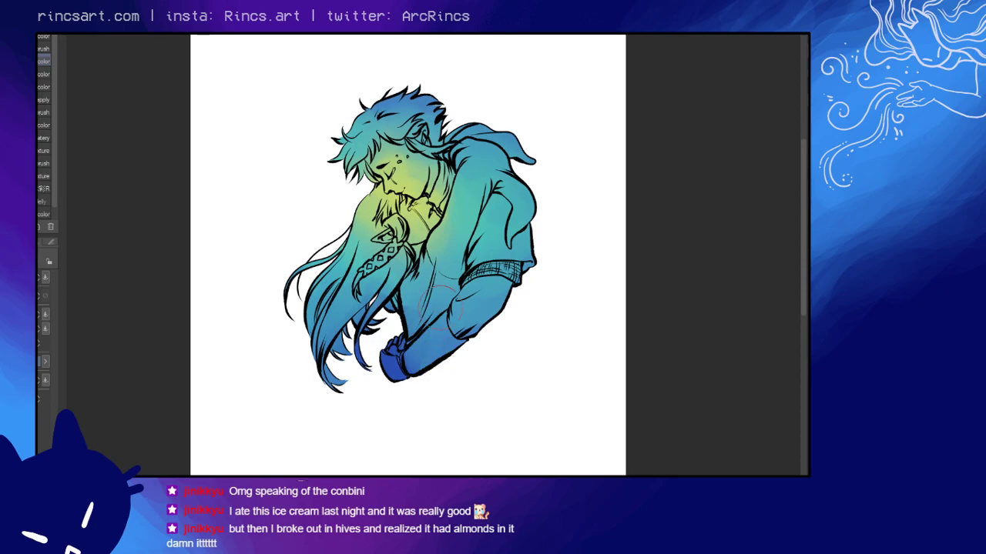
mouse_move(462, 122)
left_mouse_down()
mouse_move(445, 139)
mouse_move(423, 112)
mouse_move(422, 150)
mouse_move(452, 88)
mouse_move(439, 108)
mouse_move(409, 107)
mouse_move(389, 125)
mouse_move(441, 151)
mouse_move(462, 133)
mouse_move(454, 138)
left_mouse_up()
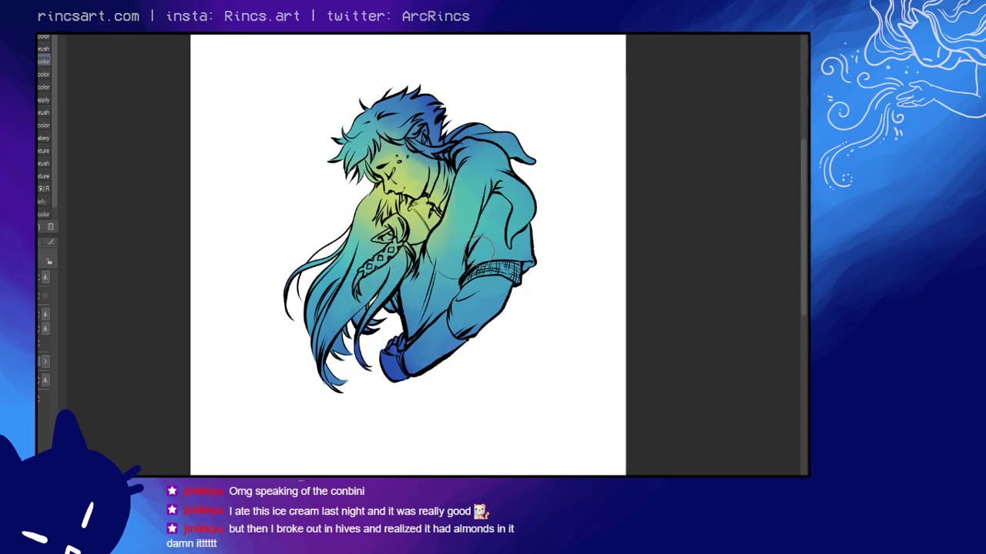
- Shade the lower side of the shirt above the sleeve cuff with a softly blended darker blue
left_click_drag(478, 242, 477, 256)
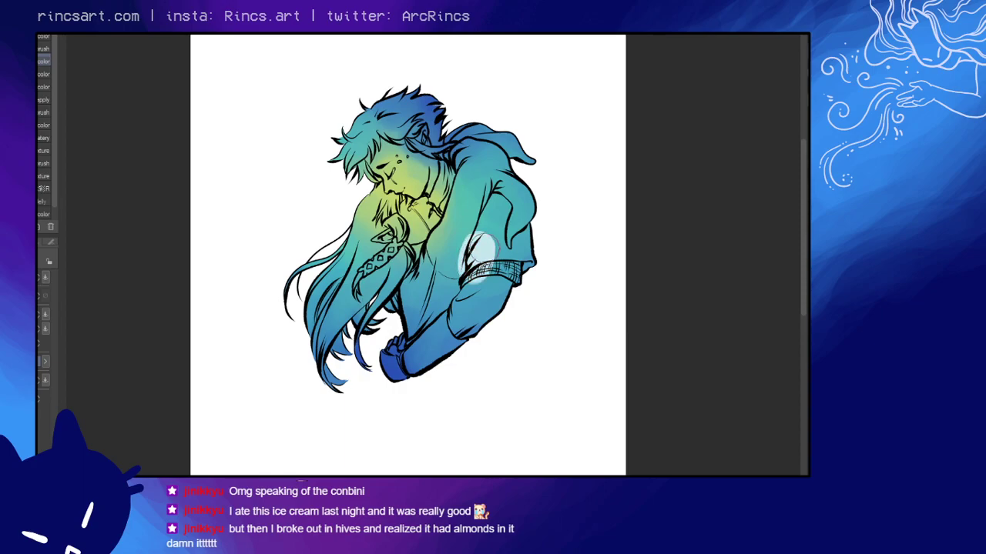
key("ctrl+z")
key("p")
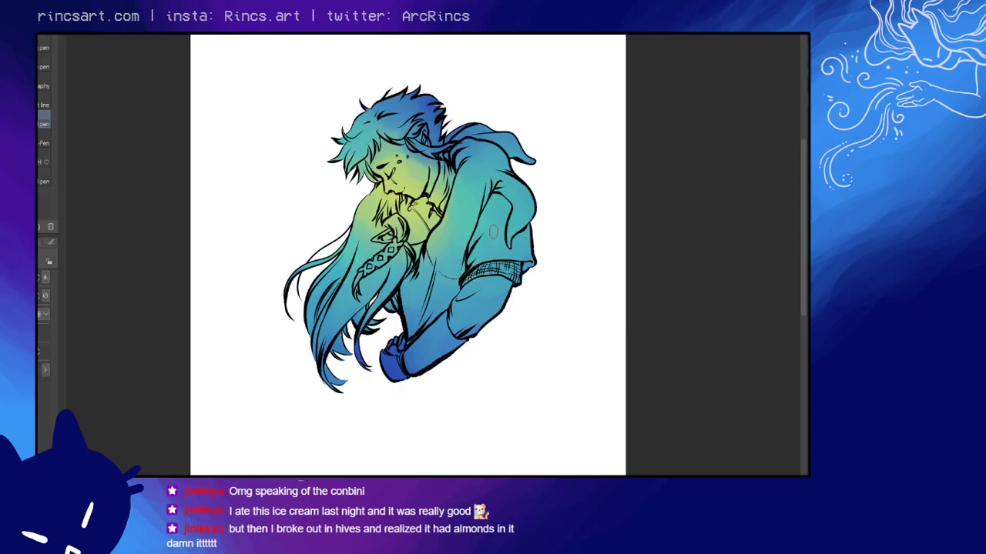
key("b")
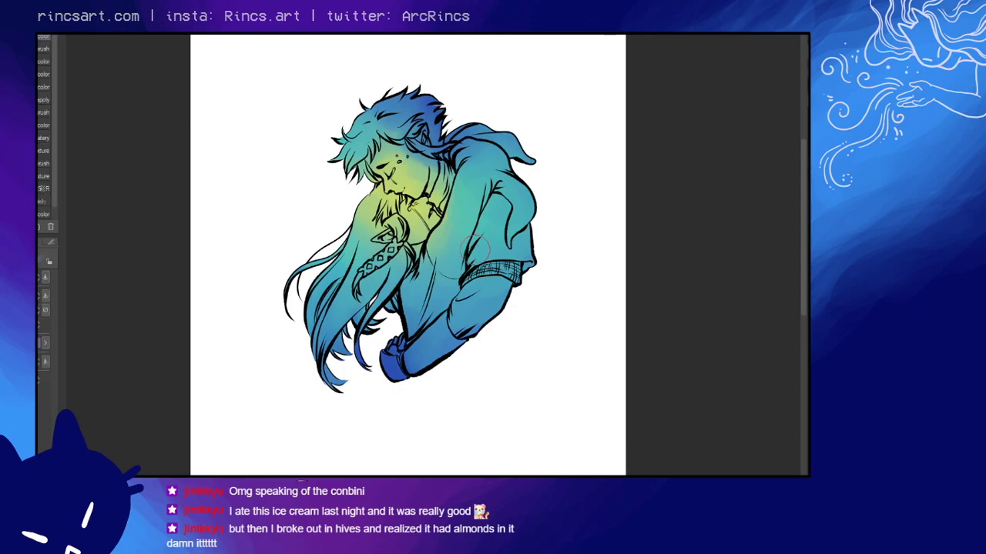
mouse_move(476, 245)
left_mouse_down()
mouse_move(475, 287)
mouse_move(461, 227)
mouse_move(459, 244)
mouse_move(484, 218)
mouse_move(500, 243)
mouse_move(488, 291)
mouse_move(499, 240)
left_mouse_up()
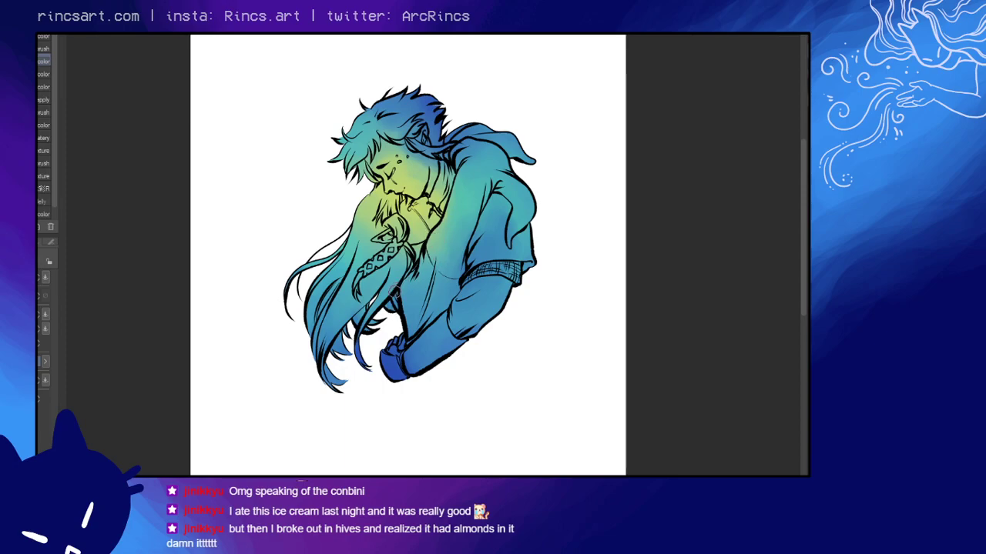
- Paint dark blue into the long hair's lower tips and the gap behind it, and blend it upward
key("p")
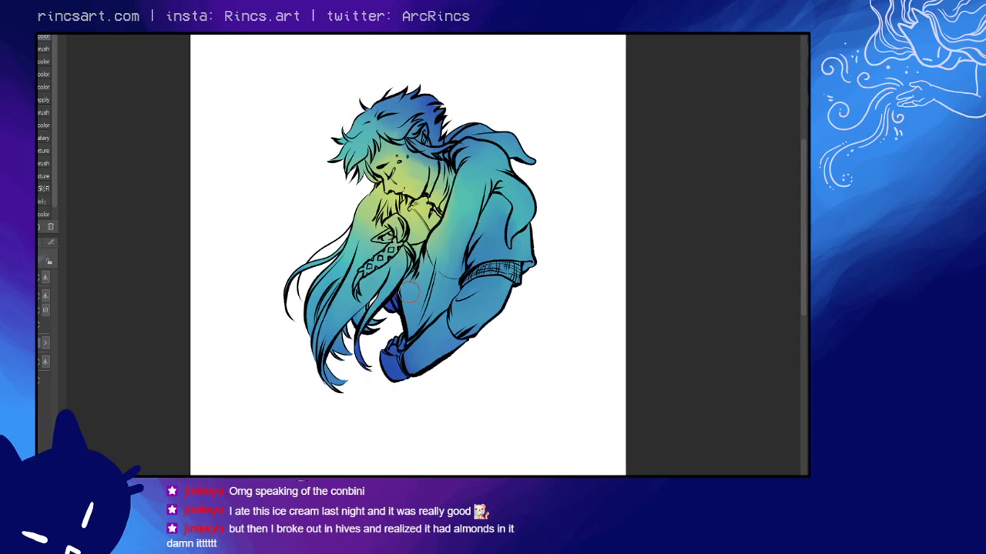
key("period")
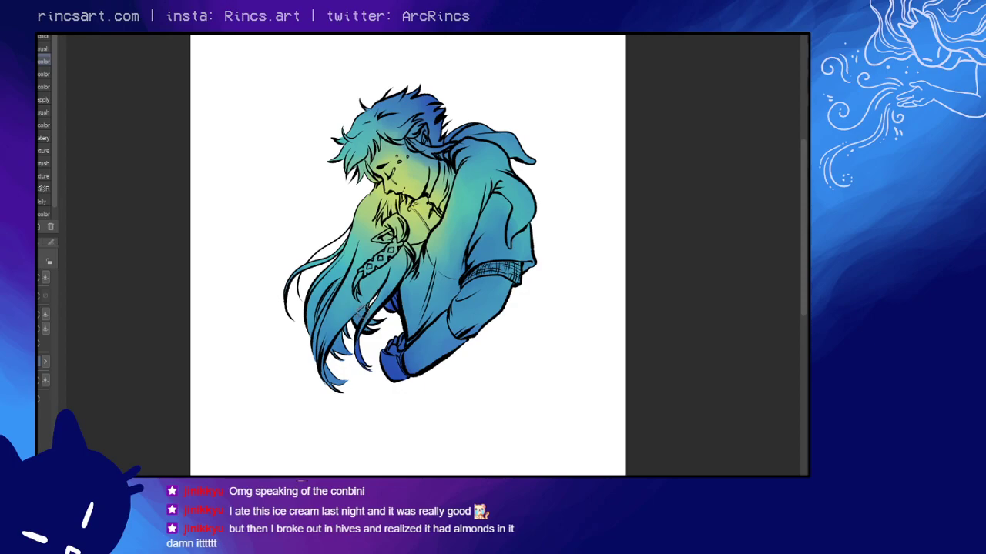
key("e")
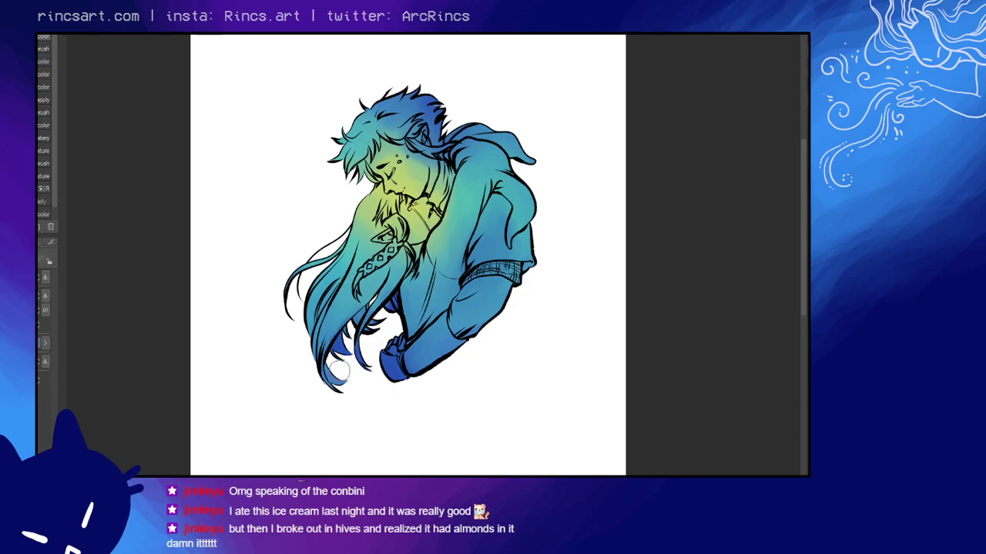
left_click(341, 357, "alt")
left_click_drag(334, 373, 331, 390)
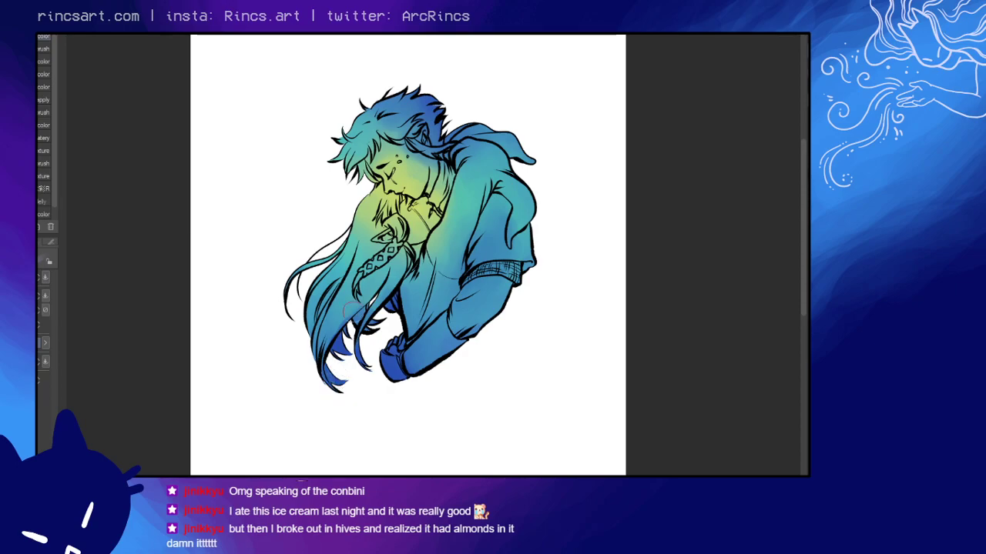
left_click_drag(342, 336, 352, 322)
key("period")
key("period")
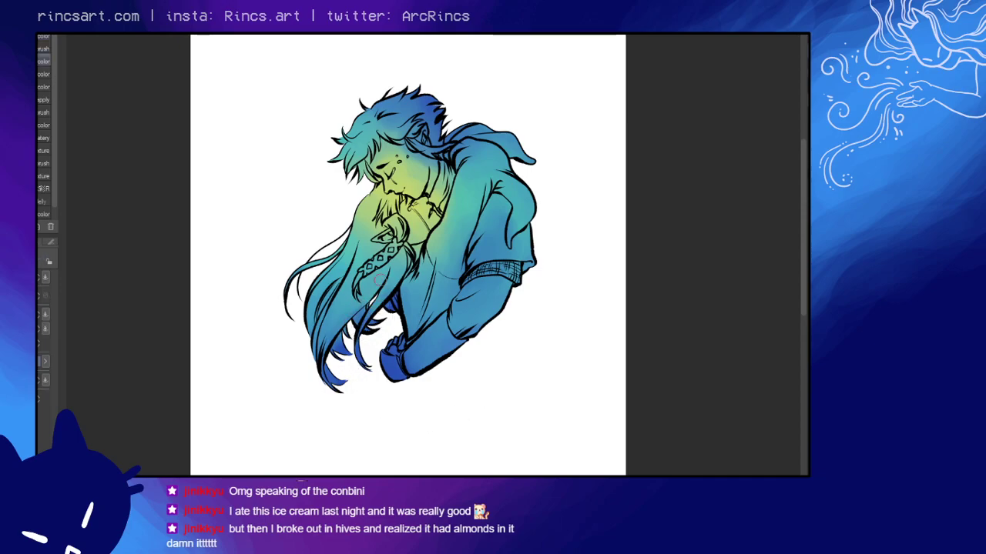
scroll(506, 352, "down", 5)
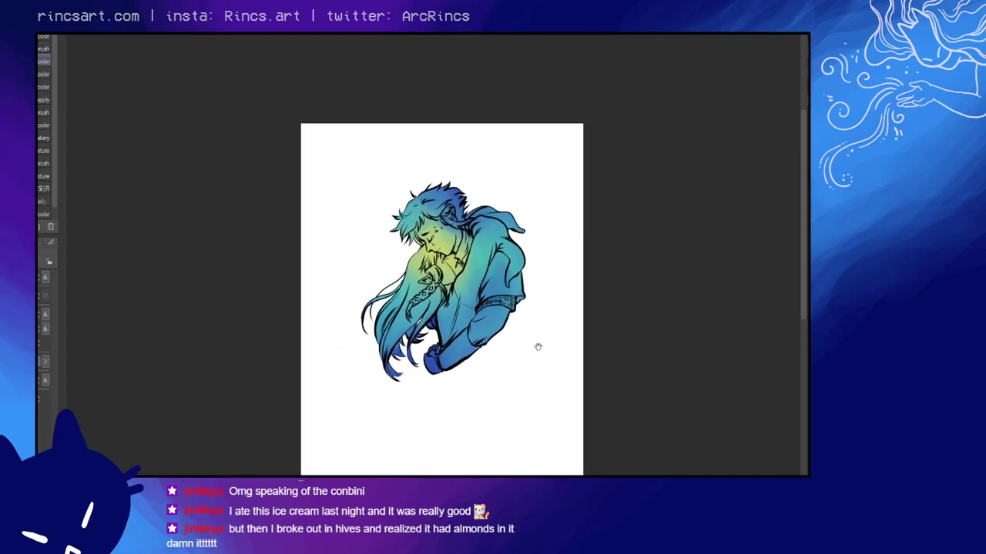
left_click_drag(534, 345, 484, 318)
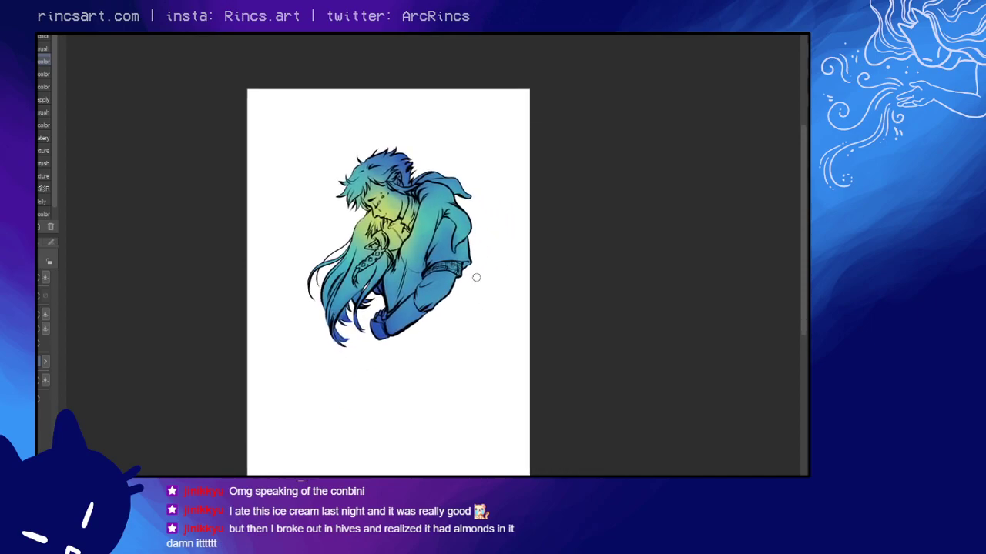
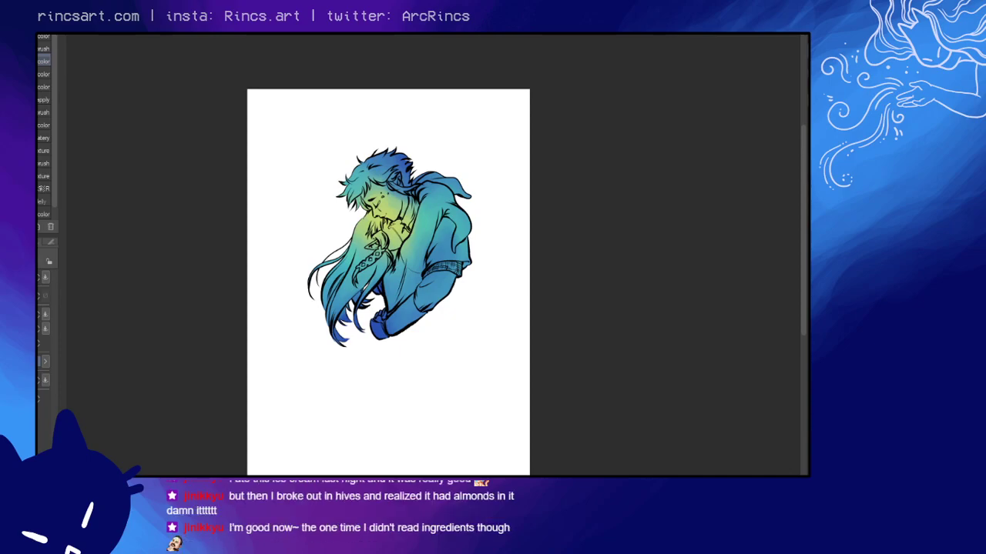
- Recolor the black line art of both figures light teal with a large brush
key("e")
key("b")
key("e")
key("]")
key("]")
key("]")
key("]")
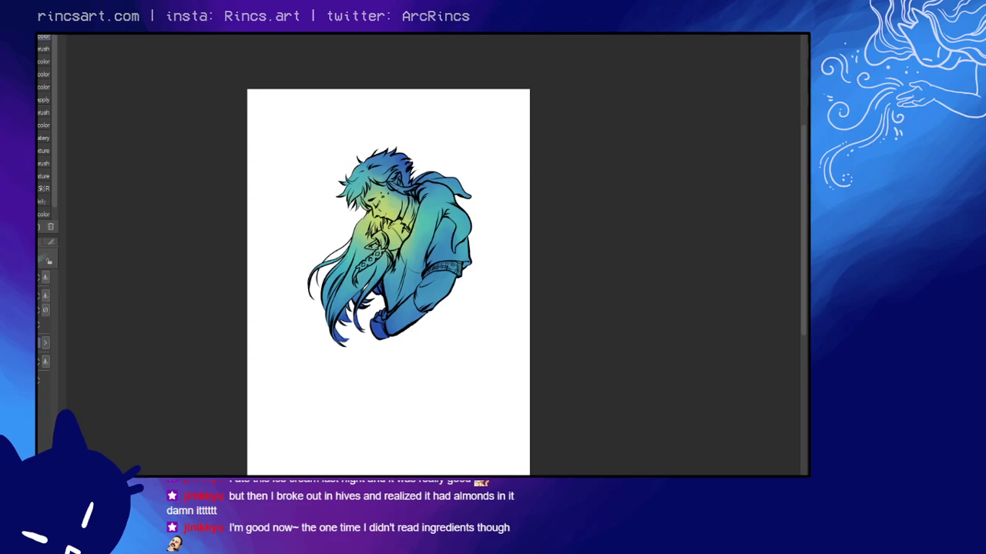
mouse_move(385, 248)
left_mouse_down()
mouse_move(372, 214)
mouse_move(397, 197)
mouse_move(411, 166)
mouse_move(370, 320)
mouse_move(410, 188)
mouse_move(405, 314)
mouse_move(356, 354)
left_mouse_up()
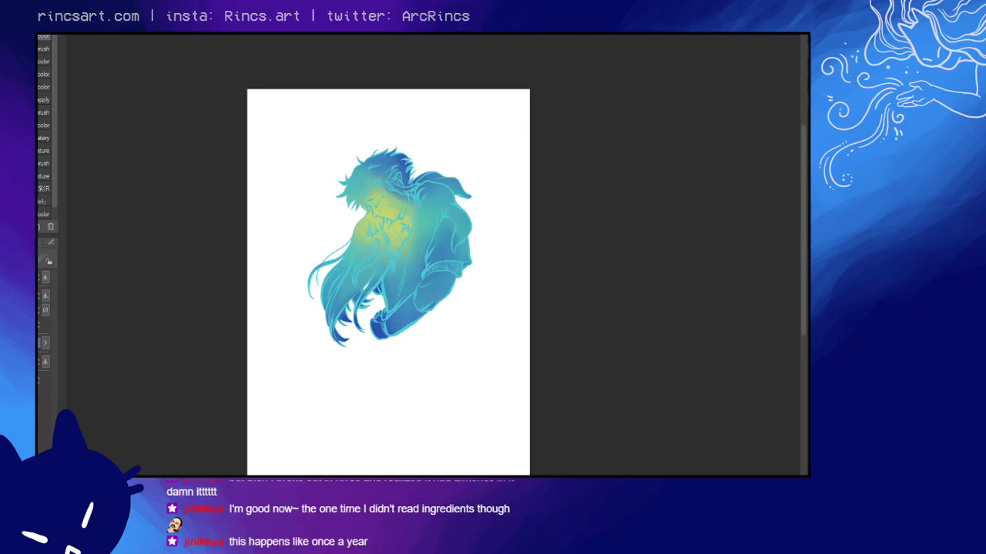
- Recolor the line art dark purple, starting around the faces and braid and continuing over the hair, clothes and arm
mouse_move(404, 228)
left_mouse_down()
mouse_move(385, 231)
mouse_move(408, 239)
mouse_move(358, 189)
mouse_move(426, 206)
mouse_move(423, 177)
mouse_move(380, 257)
mouse_move(358, 243)
mouse_move(388, 202)
mouse_move(369, 223)
mouse_move(377, 231)
left_mouse_up()
key("alt")
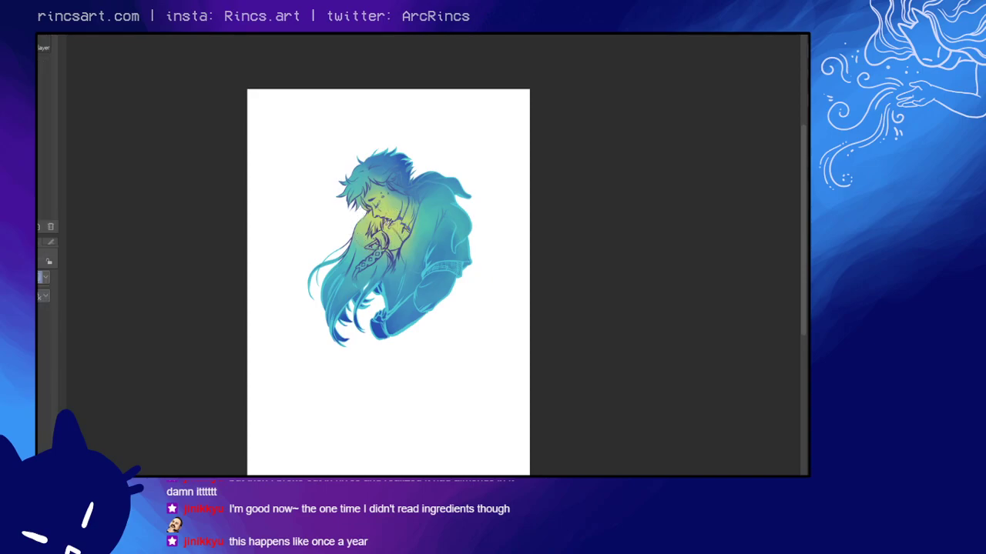
key("p")
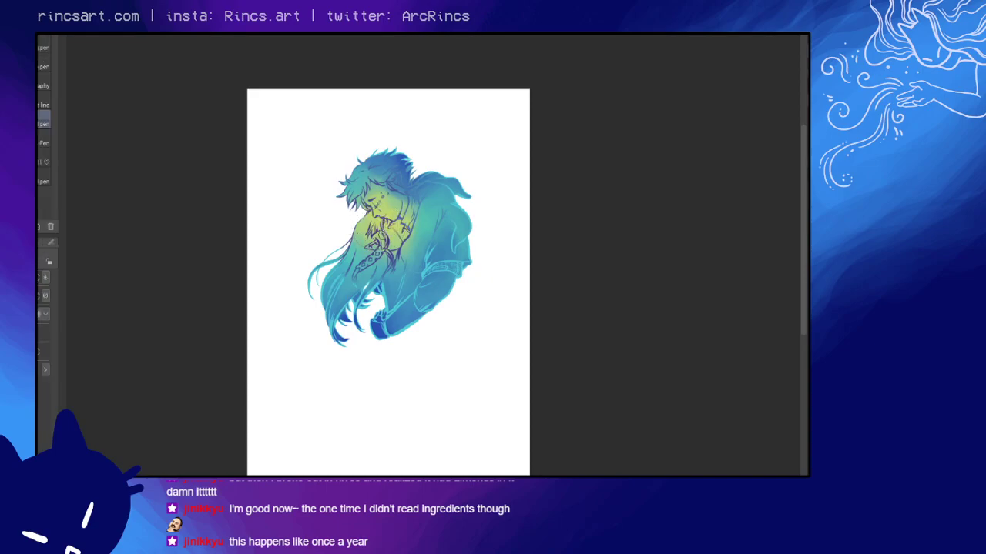
key("b")
mouse_move(380, 234)
left_mouse_down()
mouse_move(348, 264)
mouse_move(339, 248)
mouse_move(359, 245)
mouse_move(360, 297)
mouse_move(412, 262)
mouse_move(339, 327)
mouse_move(422, 178)
mouse_move(369, 220)
mouse_move(388, 244)
mouse_move(398, 211)
mouse_move(376, 183)
mouse_move(408, 177)
mouse_move(416, 231)
mouse_move(369, 289)
mouse_move(451, 229)
left_mouse_up()
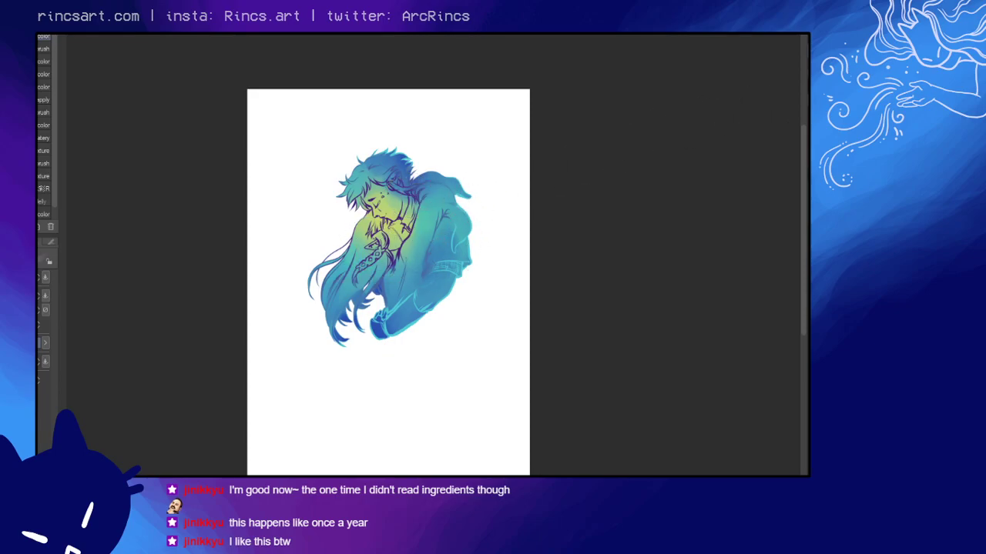
mouse_move(364, 335)
left_mouse_down()
mouse_move(370, 347)
mouse_move(336, 261)
left_mouse_up()
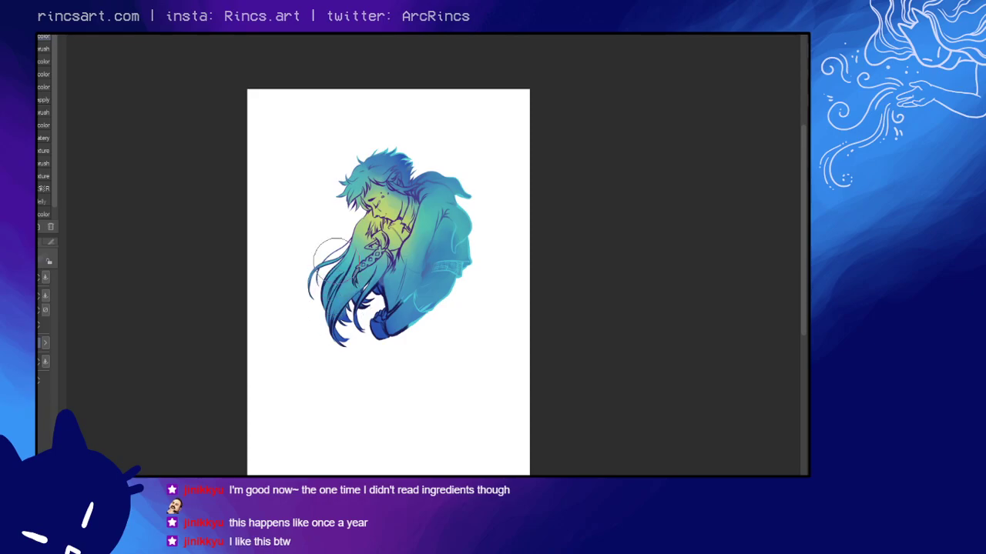
mouse_move(389, 297)
left_mouse_down()
mouse_move(437, 299)
mouse_move(417, 317)
mouse_move(459, 256)
mouse_move(461, 230)
mouse_move(422, 137)
mouse_move(340, 190)
left_mouse_up()
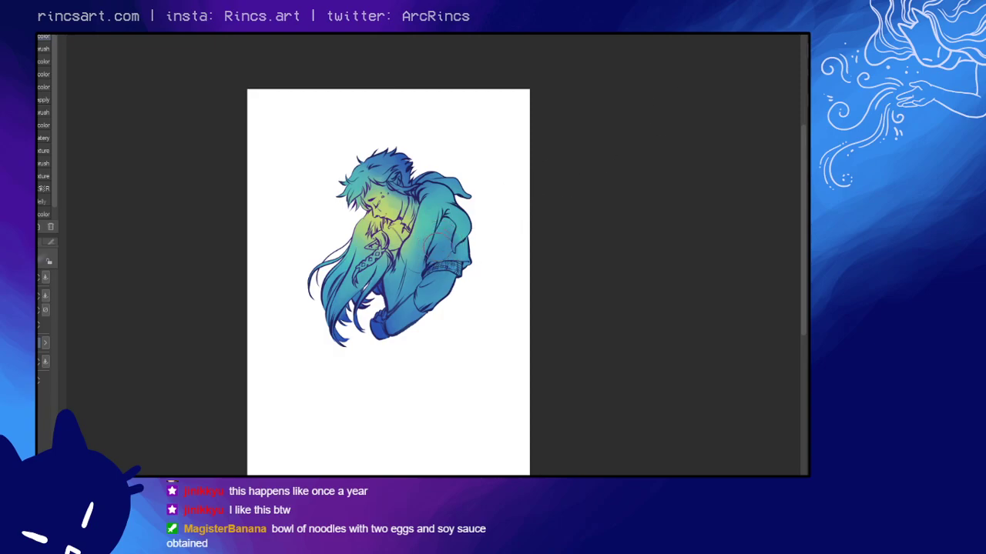
- Tint the lower shirt, the forearm and the back of the short-haired figure's head with soft purple
left_click_drag(429, 264, 391, 302)
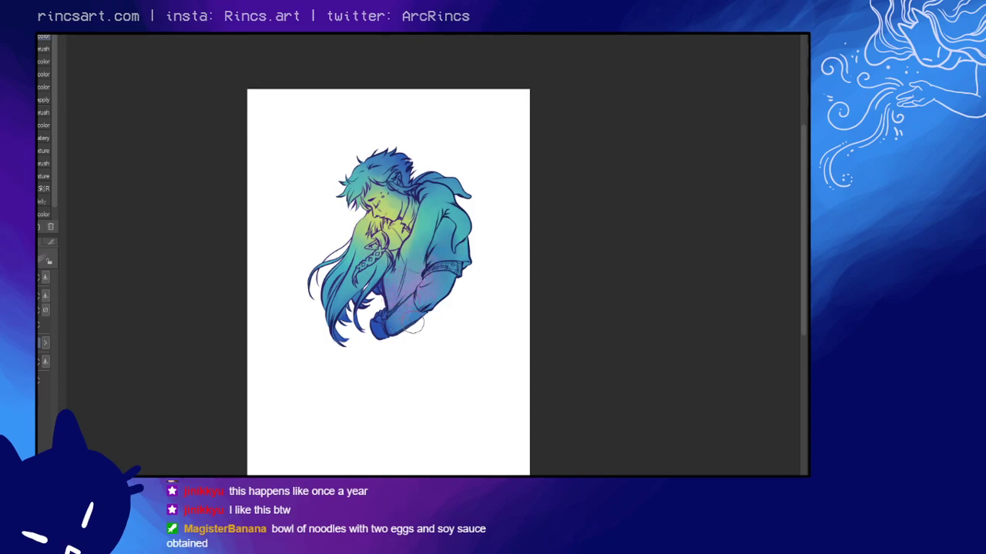
mouse_move(422, 168)
left_mouse_down()
mouse_move(407, 179)
mouse_move(403, 163)
mouse_move(398, 179)
mouse_move(402, 162)
mouse_move(393, 202)
mouse_move(395, 170)
mouse_move(393, 207)
mouse_move(410, 199)
left_mouse_up()
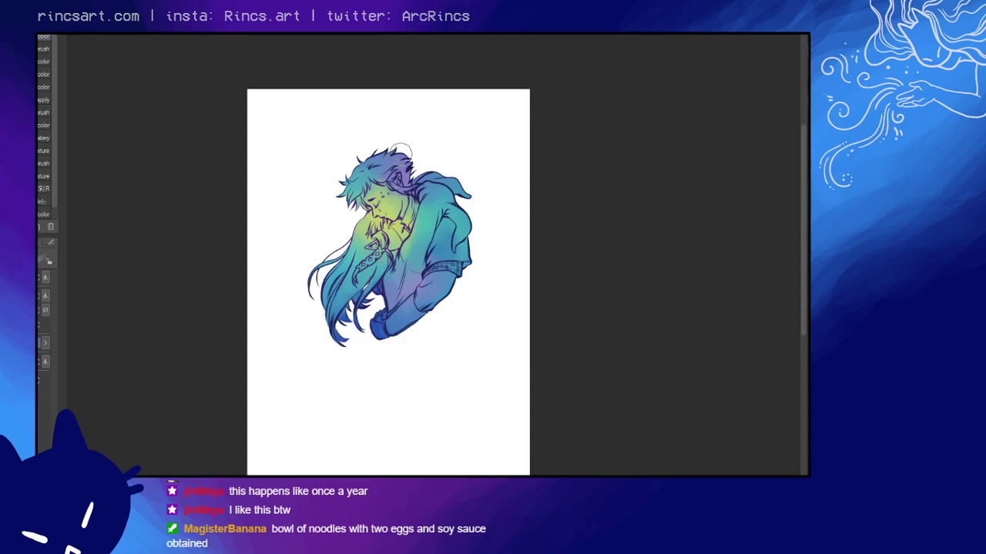
- Add soft bright teal accents to the long hair beside the braid, the neck and the shirt's shoulder
left_click_drag(374, 241, 357, 255)
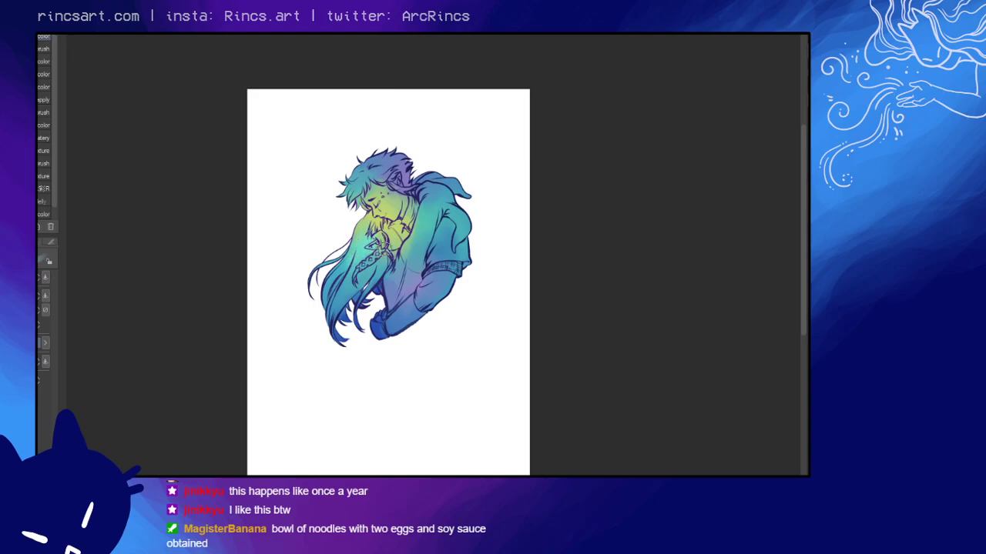
left_click_drag(398, 204, 405, 204)
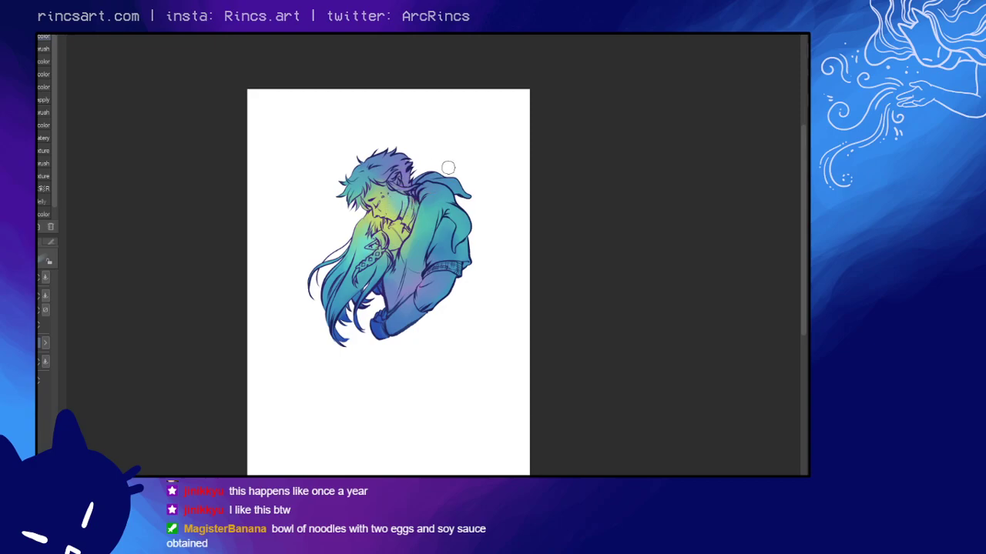
mouse_move(432, 221)
left_mouse_down()
mouse_move(443, 202)
mouse_move(428, 225)
left_mouse_up()
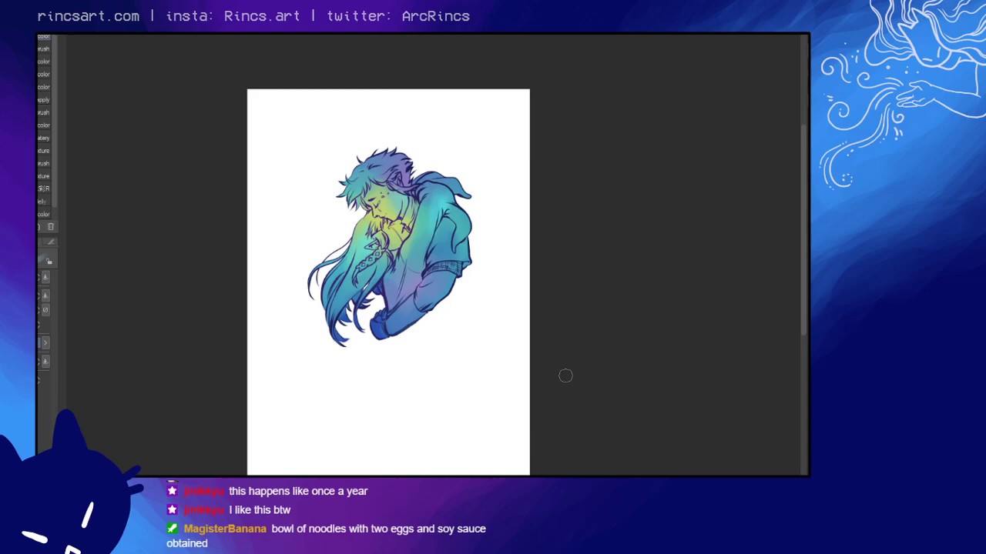
- Examine the colouring of the two embracing figures up close and as a whole
scroll(497, 251, "up", 4)
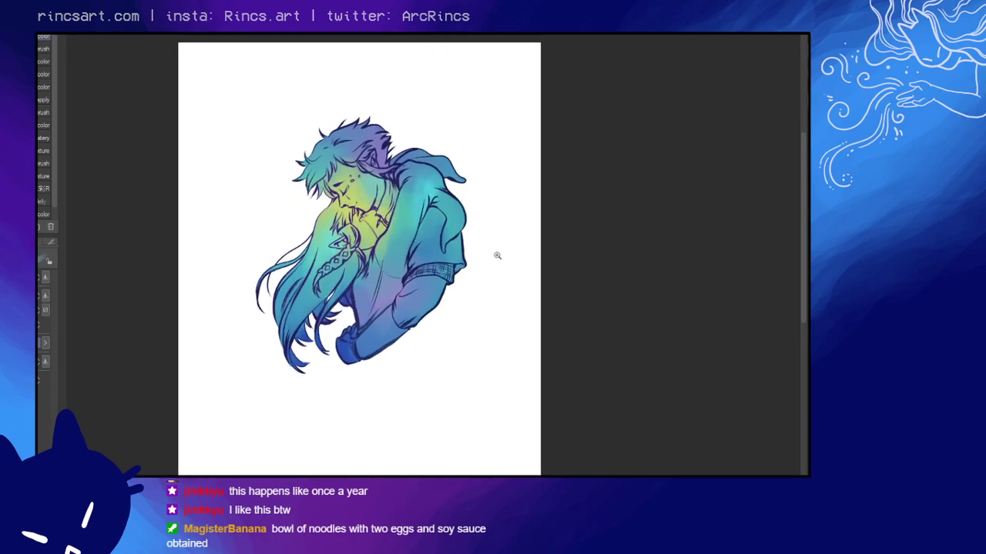
left_click_drag(478, 270, 574, 284)
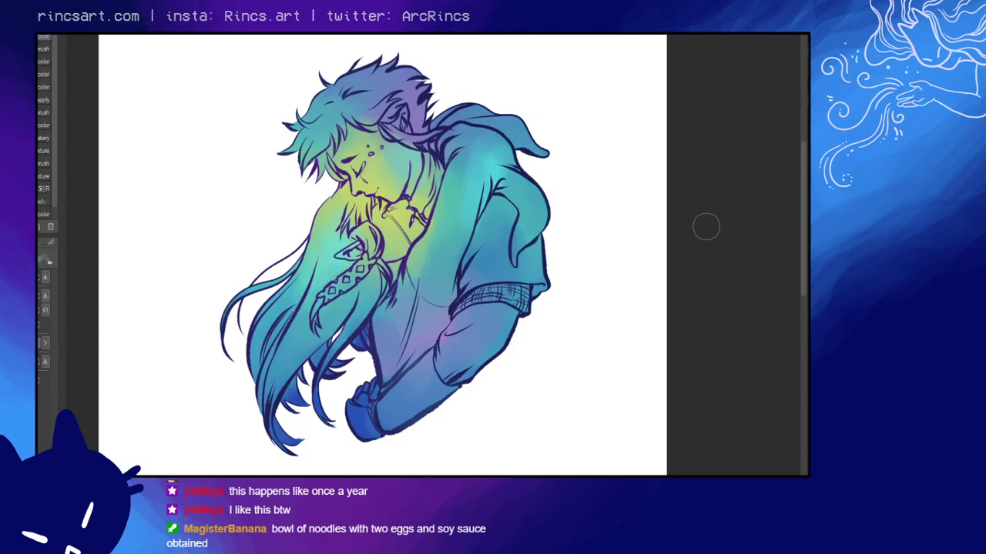
scroll(634, 285, "down", 1)
scroll(634, 281, "up", 1)
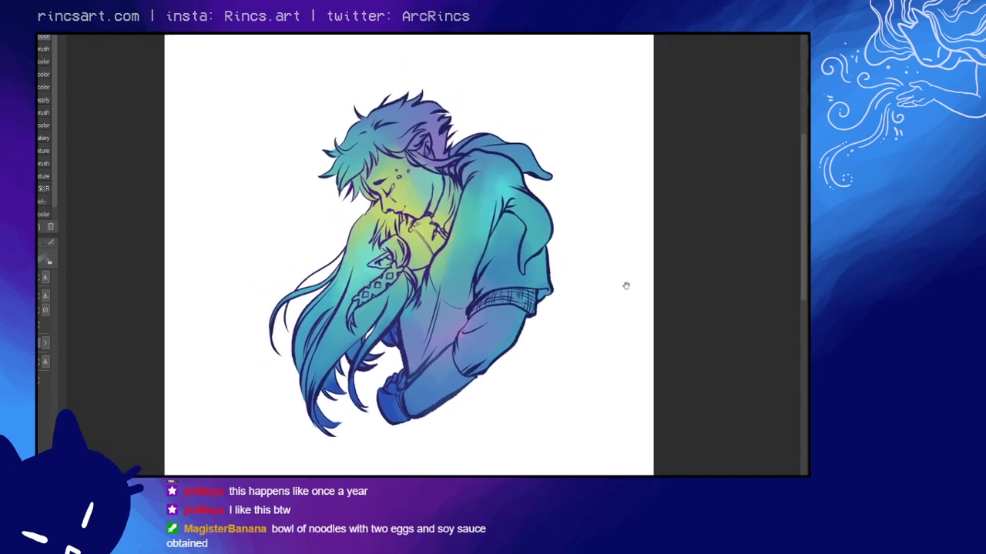
scroll(621, 277, "up", 1)
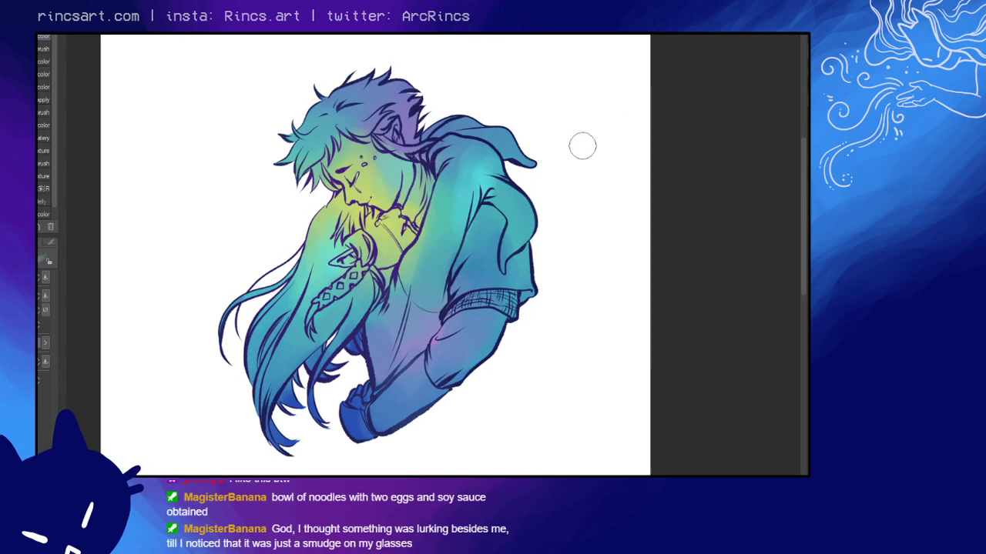
left_click_drag(623, 152, 608, 172)
left_click_drag(653, 149, 607, 143)
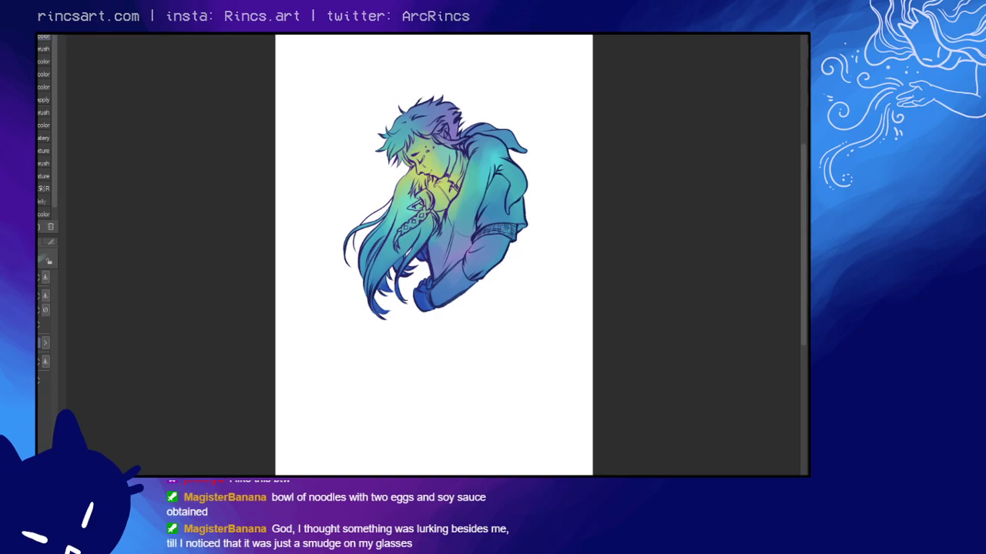
- Switch to the line-art document with the tall robot bear, focusing on the small robot hedgehog above its snout
key("ctrl+w")
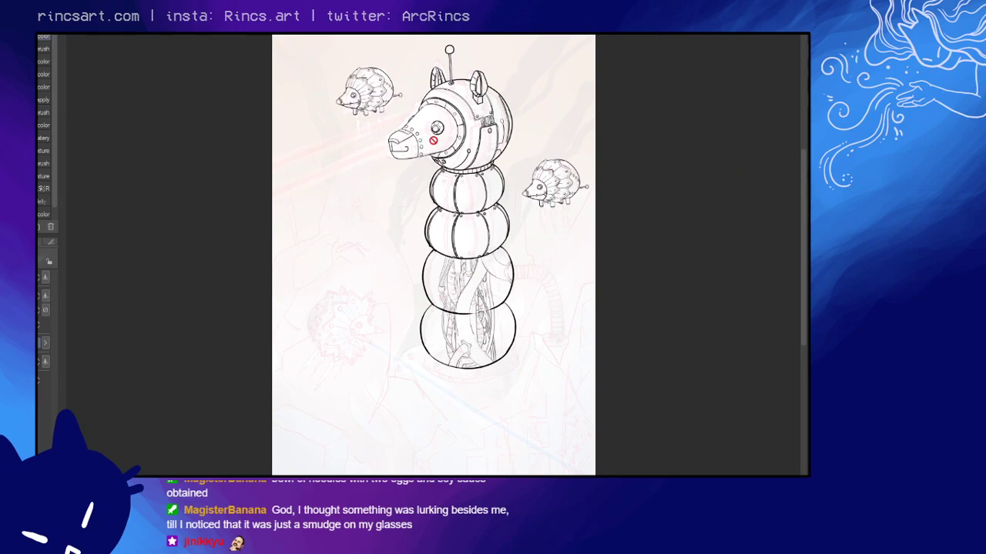
left_click_drag(373, 117, 475, 257)
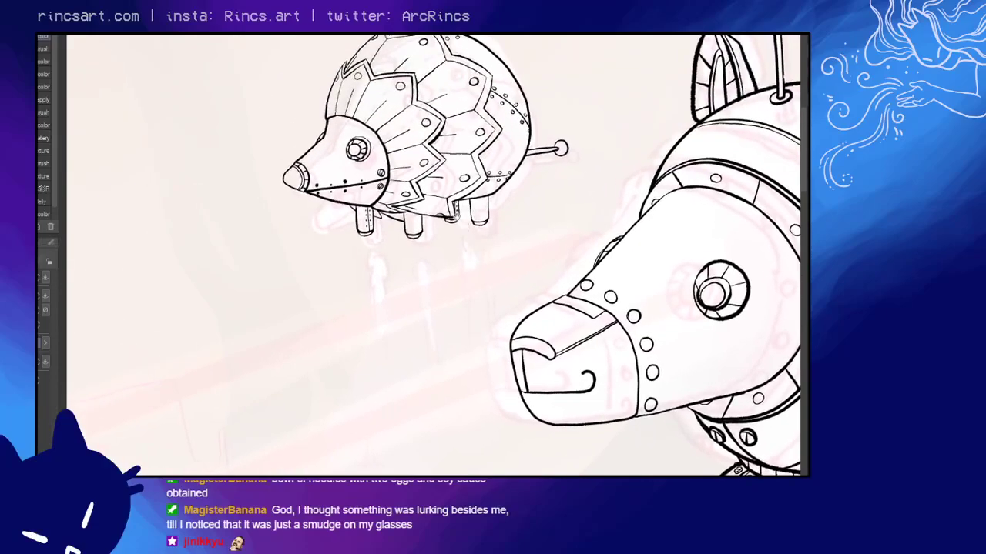
left_click_drag(659, 248, 586, 262)
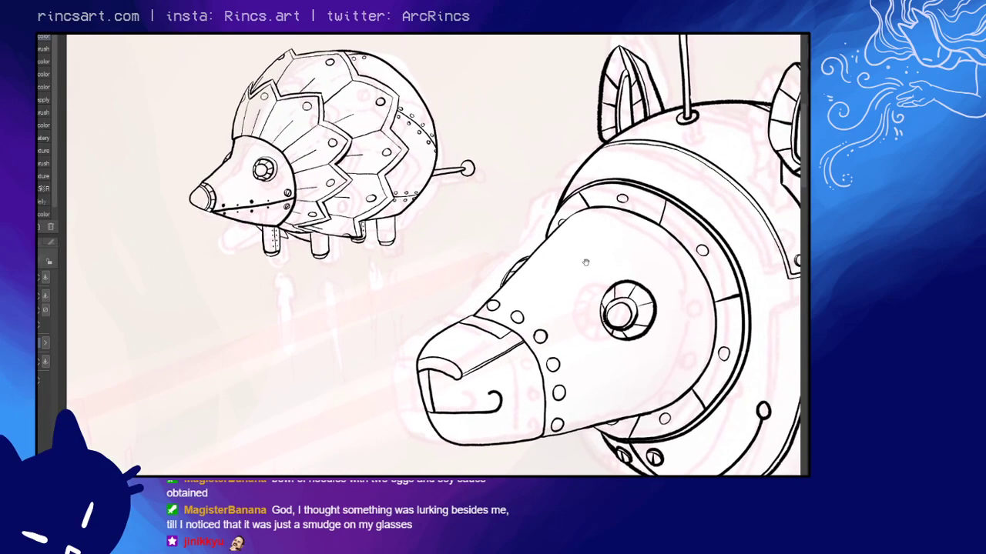
left_click_drag(366, 199, 466, 228)
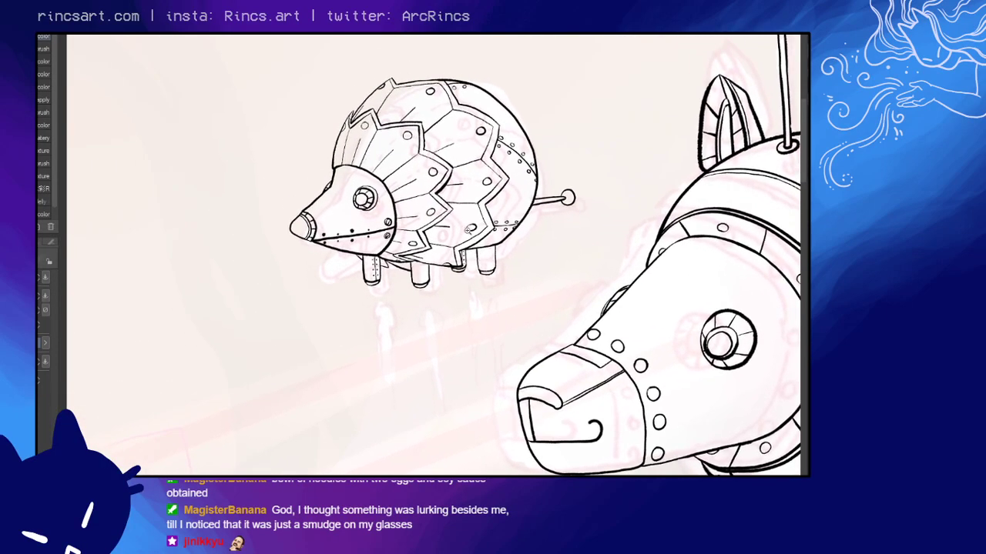
scroll(467, 229, "up", 3)
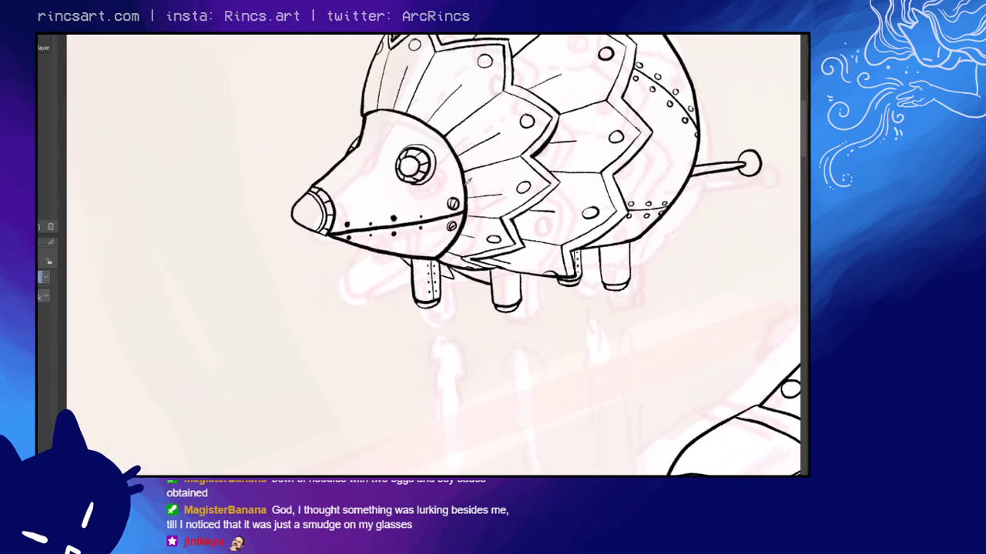
key("b")
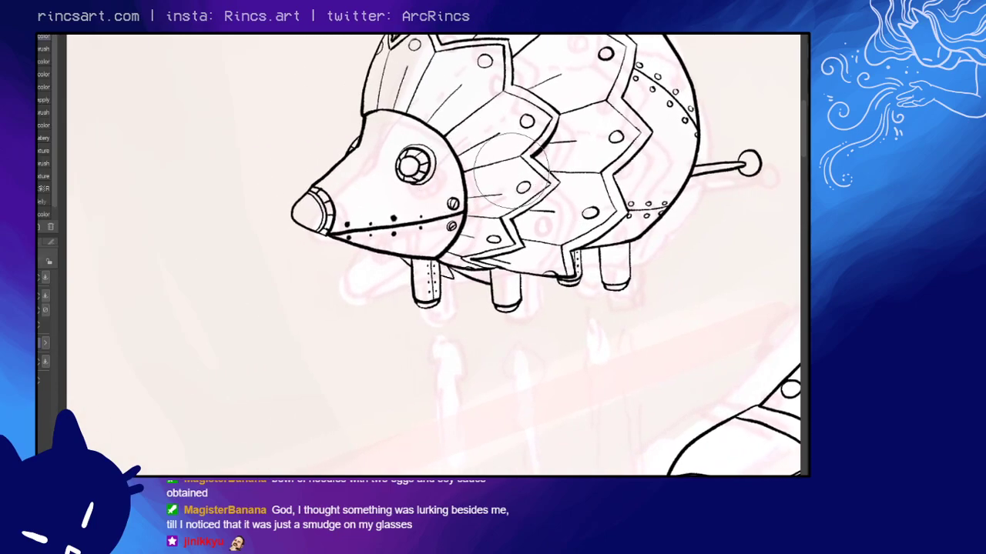
key("bracketright")
key("bracketright")
key("bracketright")
key("bracketright")
key("bracketright")
key("bracketright")
key("bracketright")
key("bracketright")
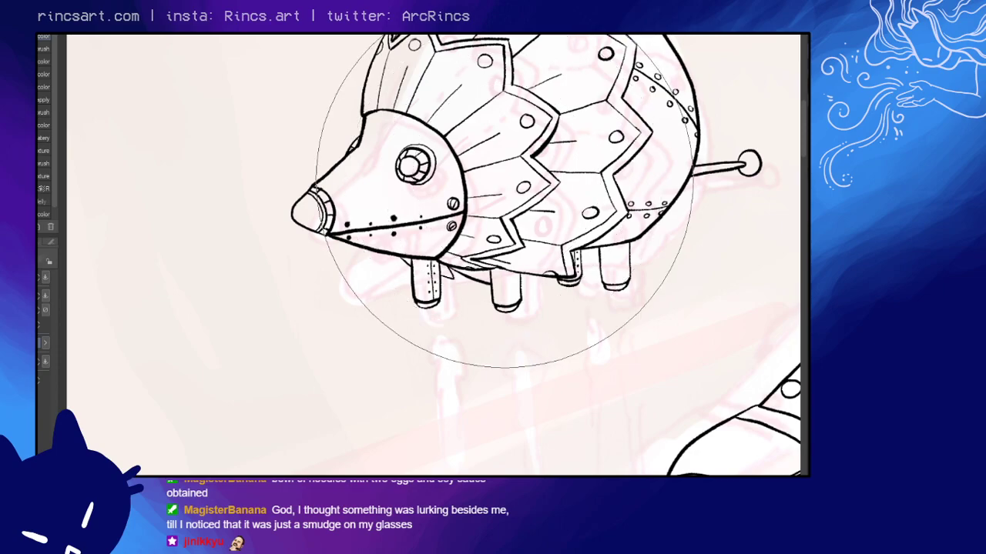
key("bracketleft")
key("bracketleft")
key("bracketleft")
key("bracketleft")
key("bracketleft")
key("bracketleft")
key("bracketleft")
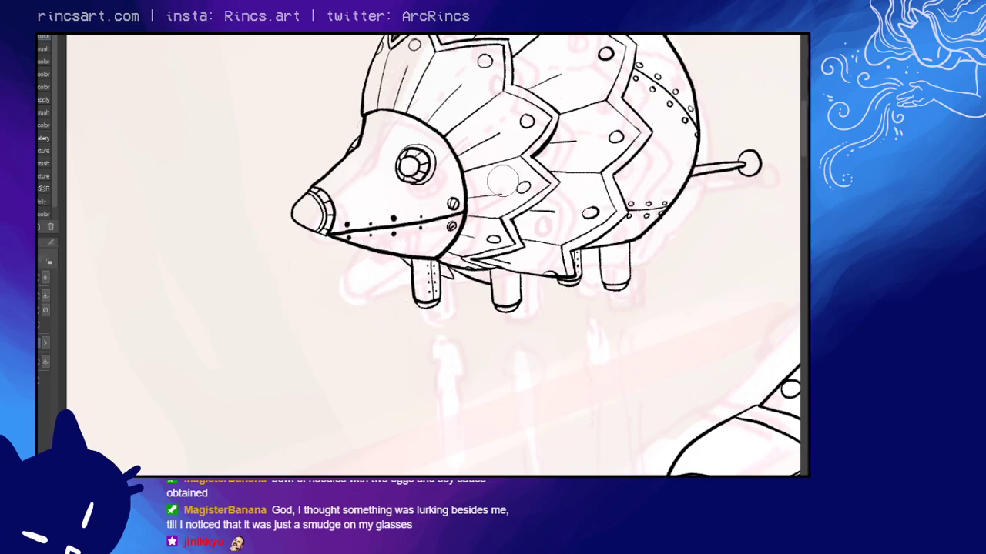
- Hide the line art of the hedgehog's shell, plates, legs and tail, leaving only its inked head over the pink sketch
key("p")
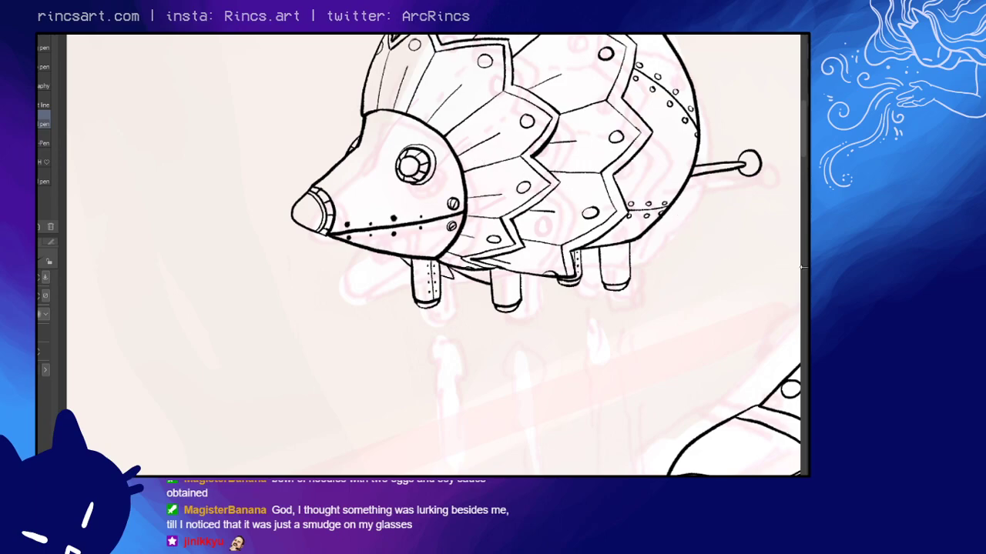
key("ctrl+z")
key("ctrl+y")
left_click_drag(545, 200, 604, 187)
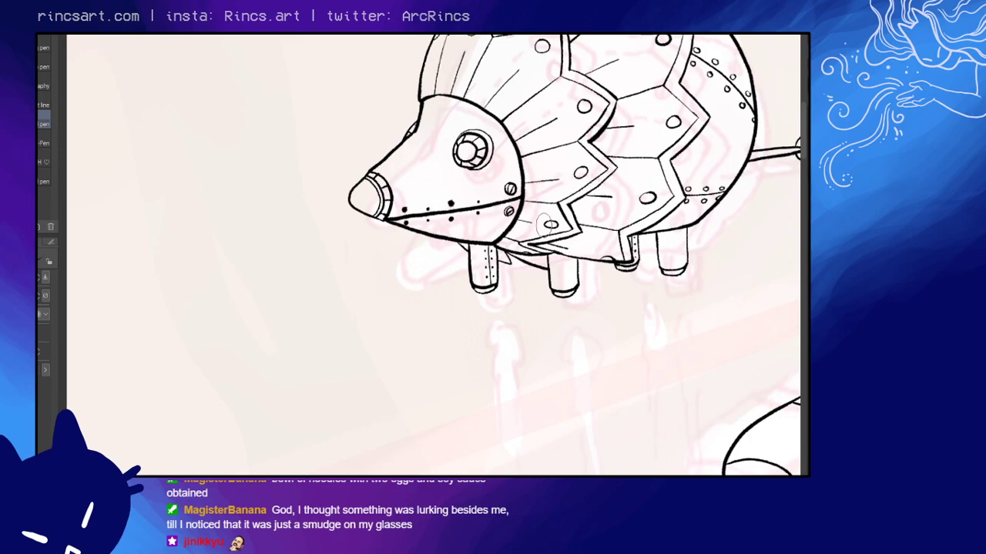
key("ctrl+z")
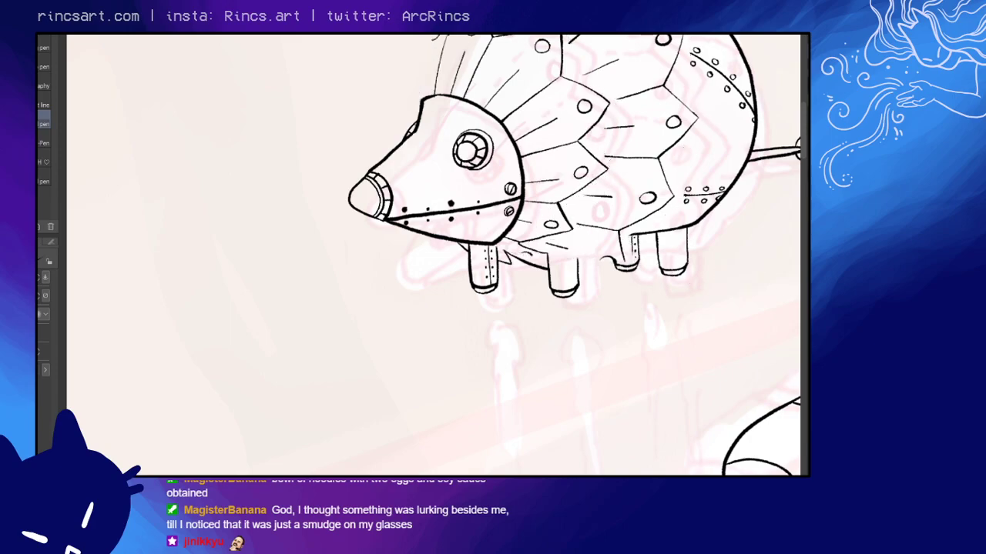
key("ctrl+y")
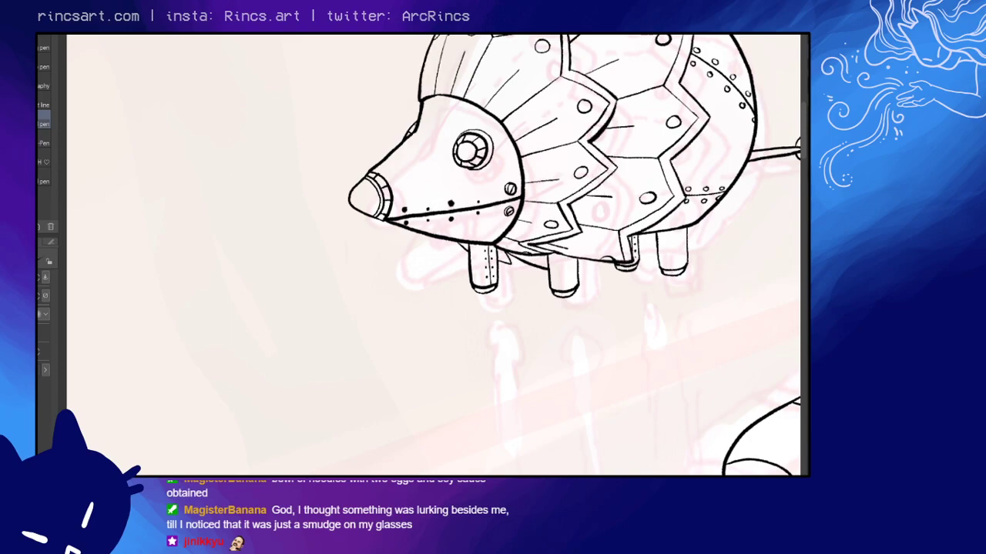
key("ctrl+z")
key("ctrl+z")
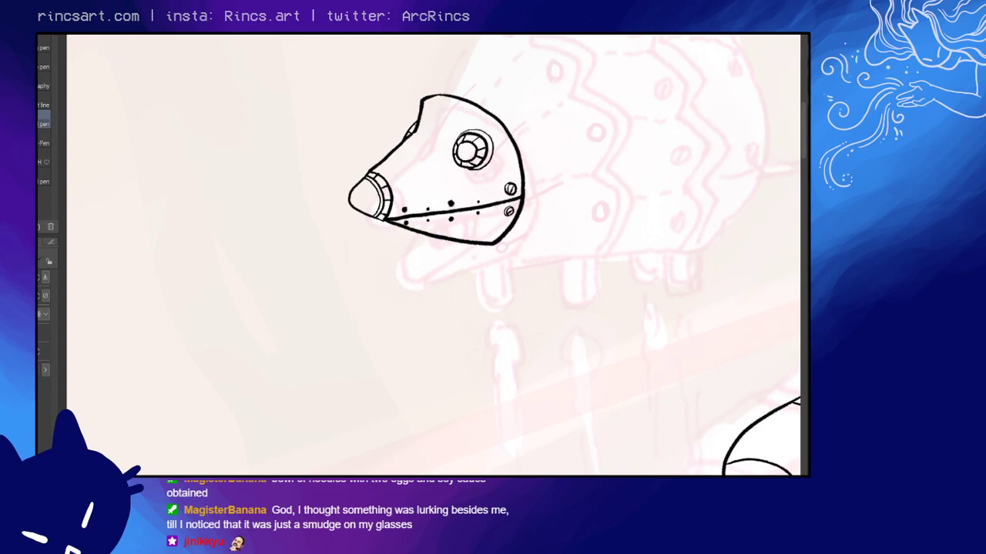
- Erase the closed lower jaw and its rivets beneath the hedgehog's mouth line
key("e")
mouse_move(497, 219)
left_mouse_down()
mouse_move(517, 203)
mouse_move(393, 224)
left_mouse_up()
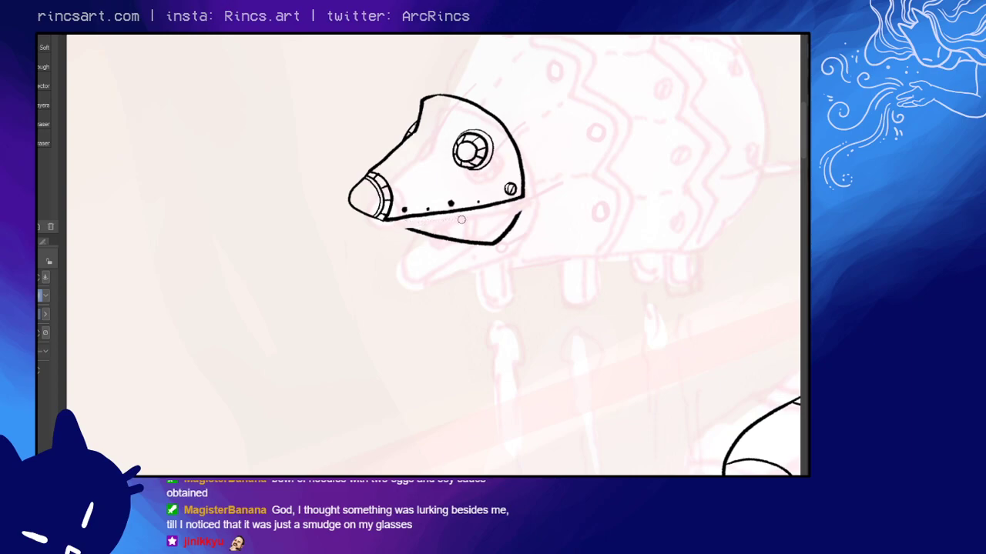
mouse_move(461, 220)
left_mouse_down()
mouse_move(412, 229)
mouse_move(454, 239)
mouse_move(512, 220)
mouse_move(500, 242)
mouse_move(415, 236)
mouse_move(487, 246)
mouse_move(523, 224)
mouse_move(477, 230)
left_mouse_up()
- Ink the opened lower jaw with the pen, running from the back of the mouth to a rounded tip below the snout
key("p")
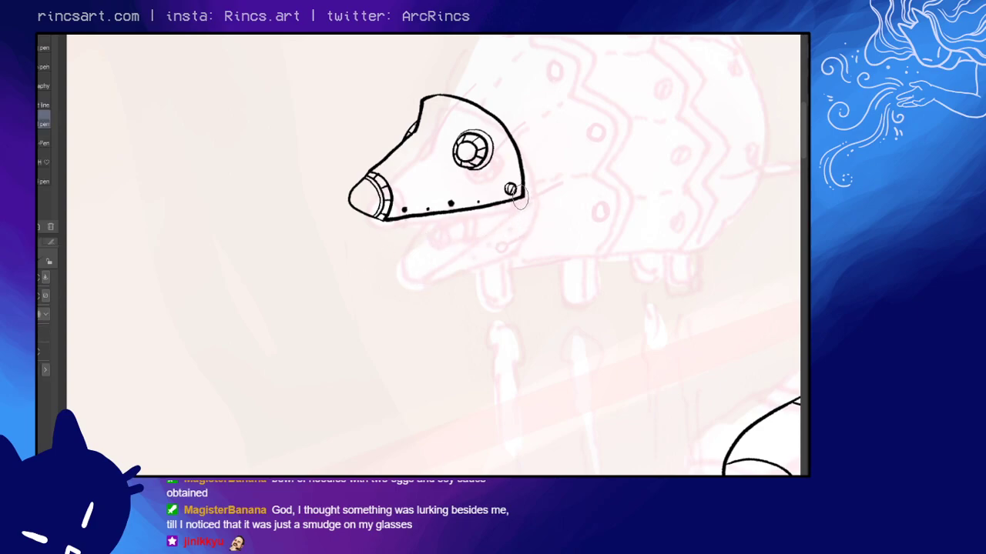
left_click_drag(520, 198, 430, 276)
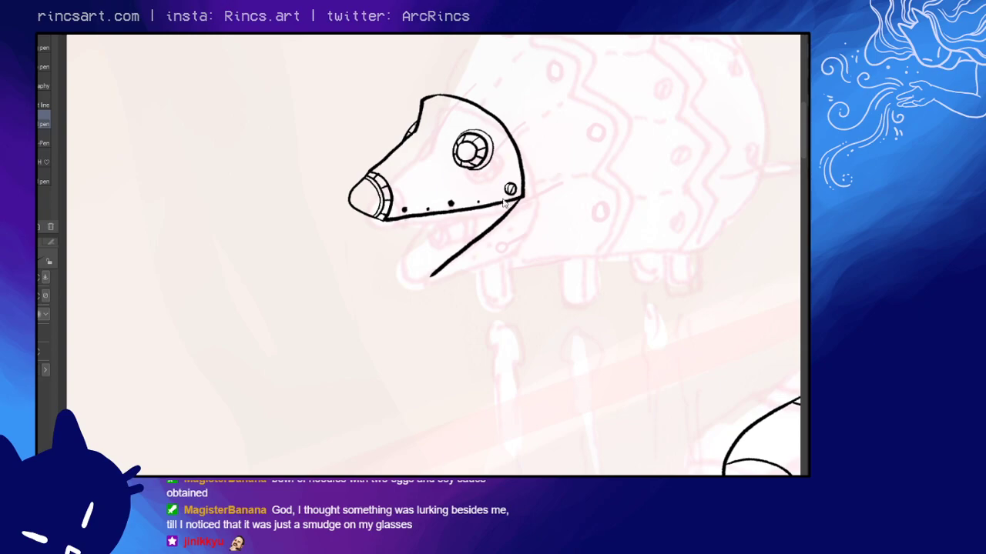
key("ctrl+z")
mouse_move(522, 199)
left_mouse_down()
mouse_move(493, 227)
mouse_move(396, 270)
left_mouse_up()
key("ctrl+z")
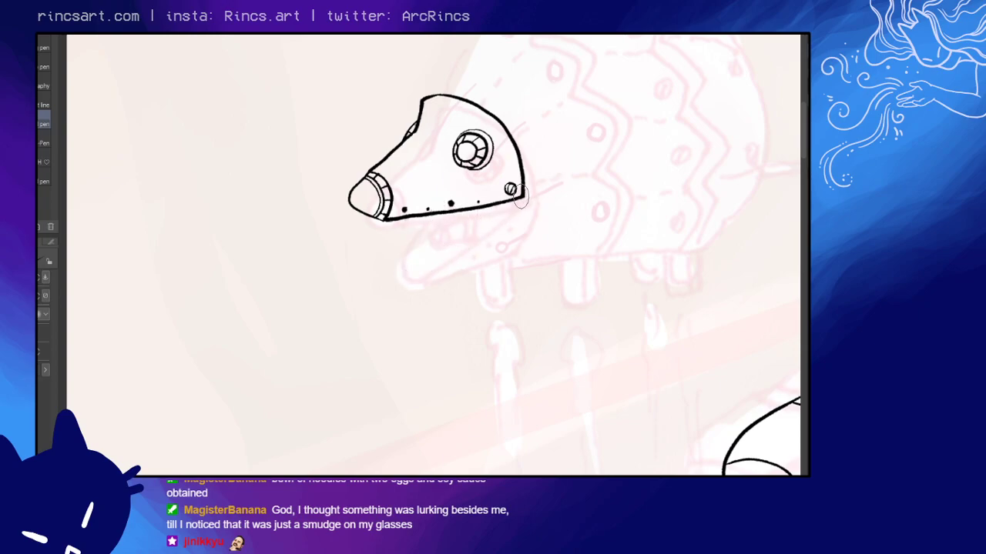
mouse_move(521, 199)
left_mouse_down()
mouse_move(496, 227)
mouse_move(410, 281)
left_mouse_up()
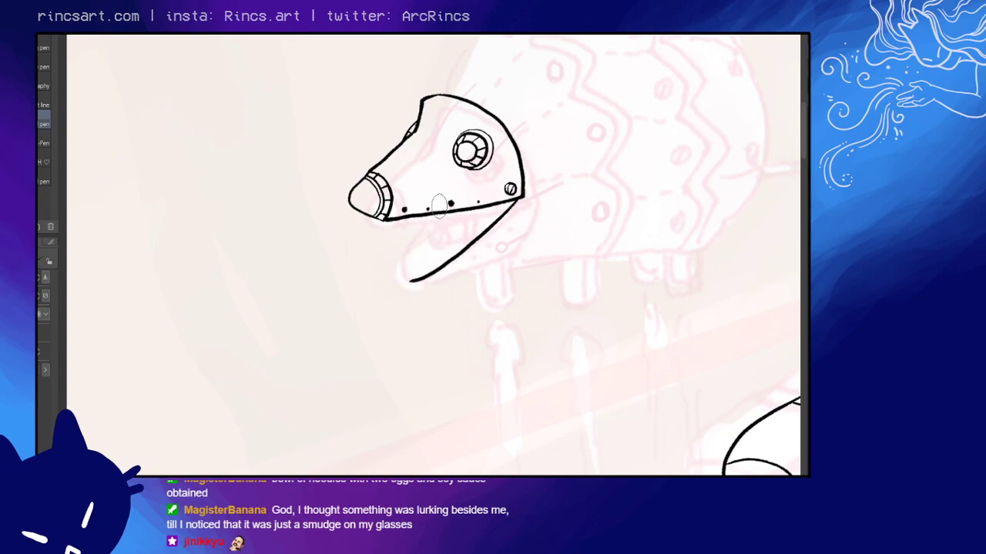
mouse_move(430, 217)
left_mouse_down()
mouse_move(401, 274)
mouse_move(410, 282)
left_mouse_up()
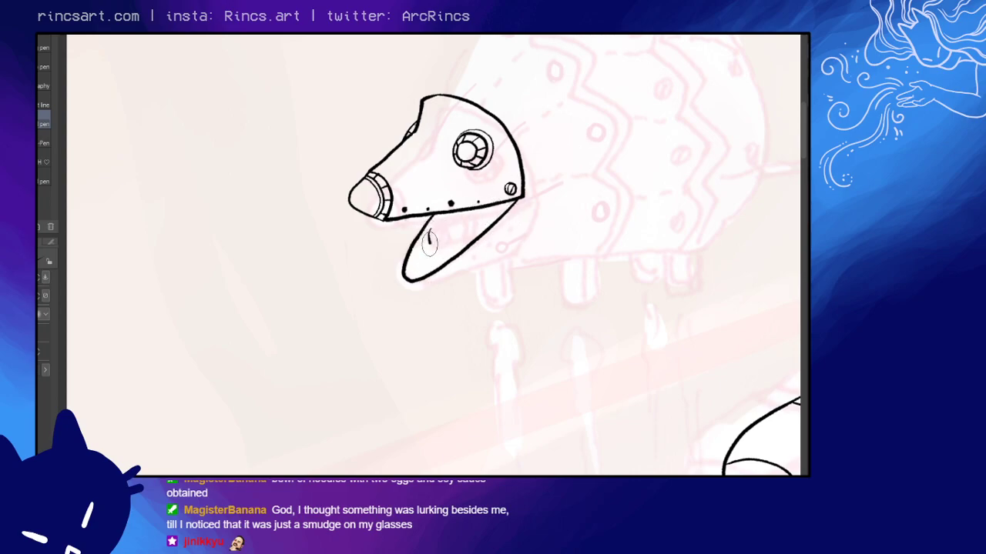
- Draw a banded cylinder with detail lines inside the open mouth and an inner rim line along the jaw's front edge
left_click_drag(429, 241, 434, 238)
key("ctrl+z")
left_click_drag(430, 223, 438, 221)
mouse_move(439, 218)
left_mouse_down()
mouse_move(435, 241)
mouse_move(455, 236)
mouse_move(451, 215)
mouse_move(457, 236)
mouse_move(468, 216)
mouse_move(449, 215)
mouse_move(461, 216)
mouse_move(461, 235)
mouse_move(456, 214)
mouse_move(499, 192)
mouse_move(467, 207)
mouse_move(467, 237)
mouse_move(480, 228)
mouse_move(462, 212)
mouse_move(467, 235)
mouse_move(512, 208)
mouse_move(472, 216)
mouse_move(505, 212)
left_mouse_up()
key("ctrl+z")
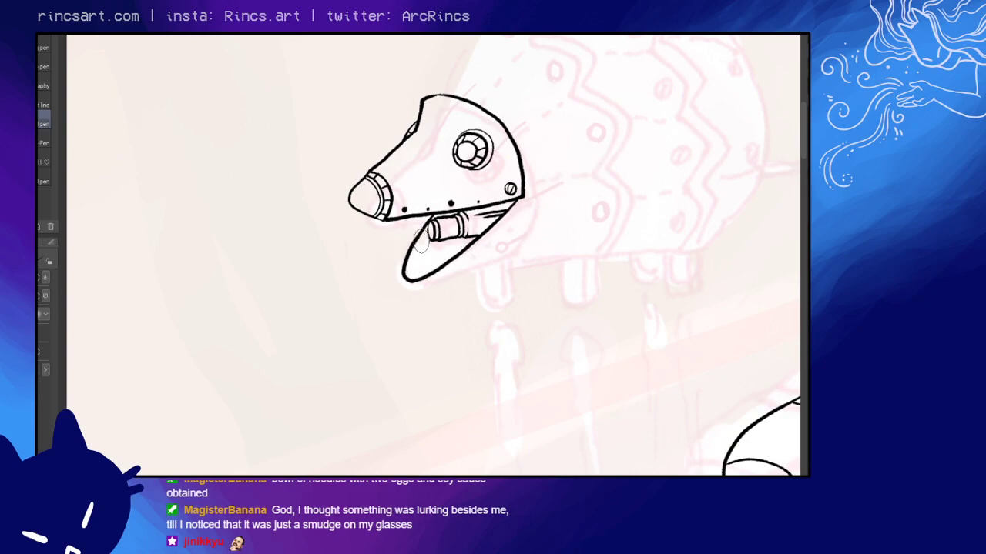
mouse_move(423, 235)
left_mouse_down()
mouse_move(407, 276)
mouse_move(417, 278)
left_mouse_up()
key("ctrl+z")
mouse_move(422, 240)
left_mouse_down()
mouse_move(408, 262)
mouse_move(413, 281)
left_mouse_up()
- Ink the jaw's underside and curved back edge up to the head, and dot rivets along the jaw plate
mouse_move(516, 228)
left_mouse_down()
mouse_move(530, 201)
mouse_move(519, 206)
left_mouse_up()
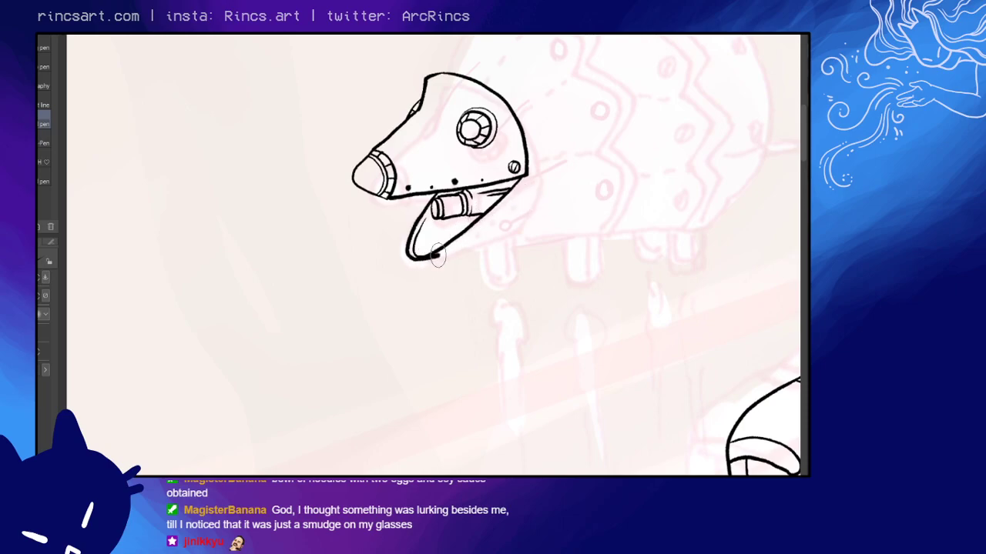
left_click_drag(420, 260, 504, 236)
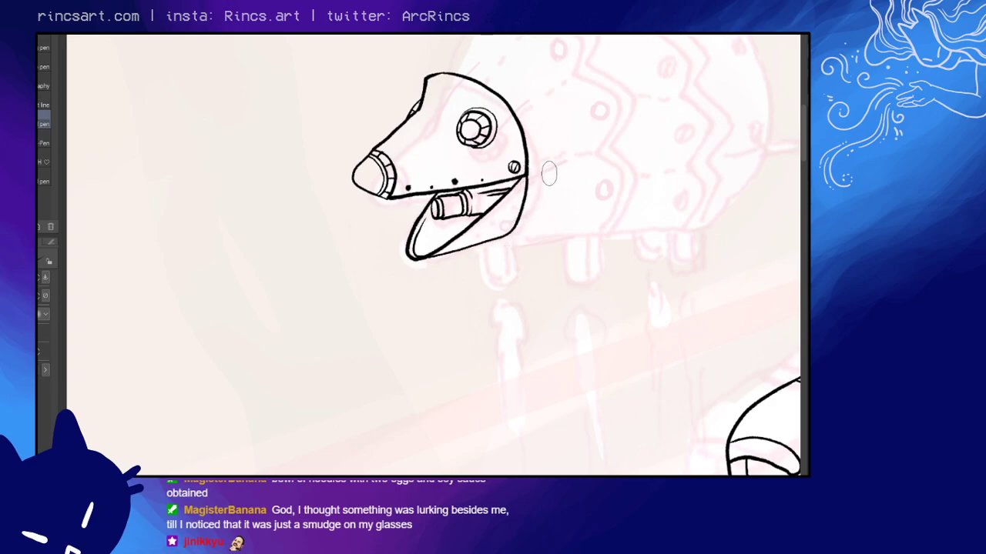
left_click_drag(527, 174, 507, 236)
key("ctrl+z")
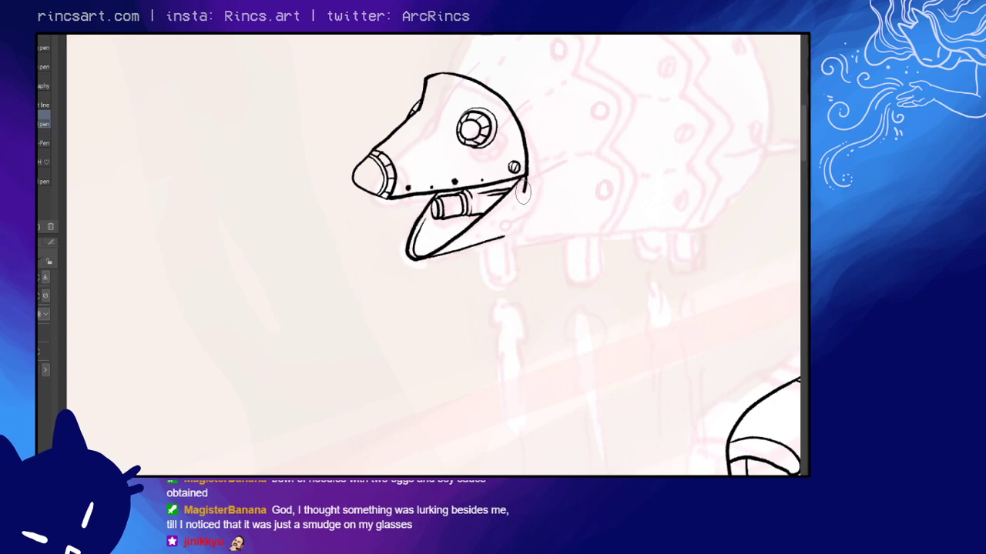
left_click_drag(525, 182, 505, 239)
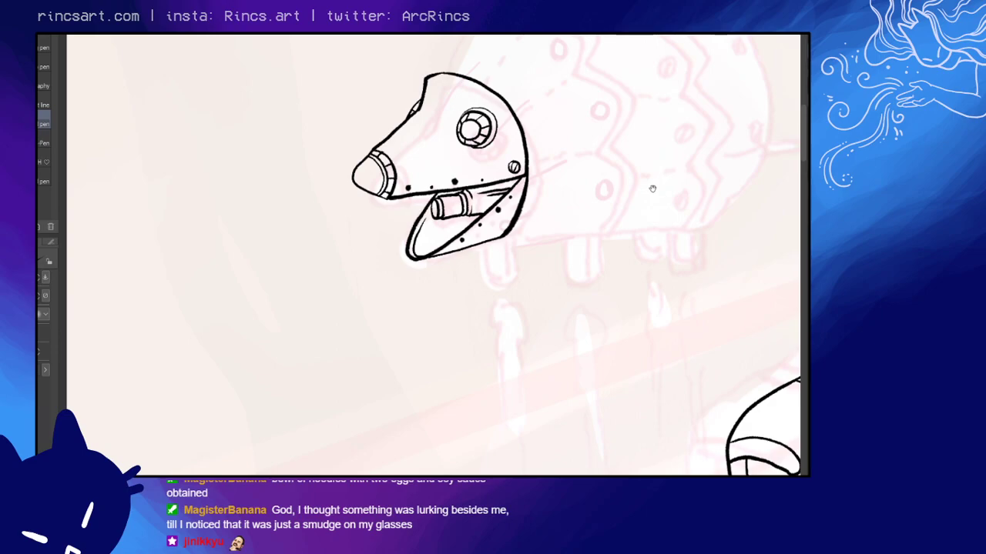
- Erase the body line that crosses the new jaw and show the hedgehog's shell, plate, leg and tail line art again
left_click_drag(653, 189, 571, 203)
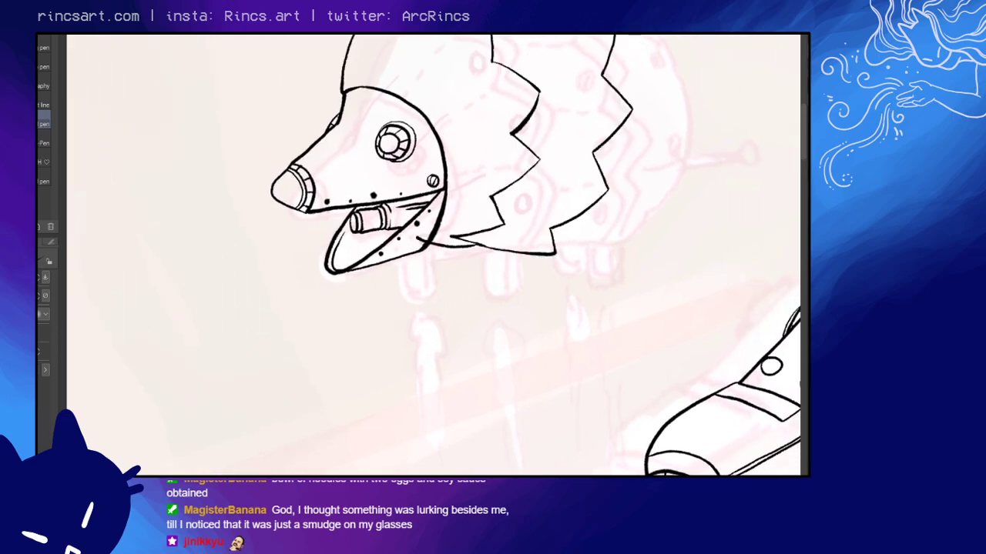
key("e")
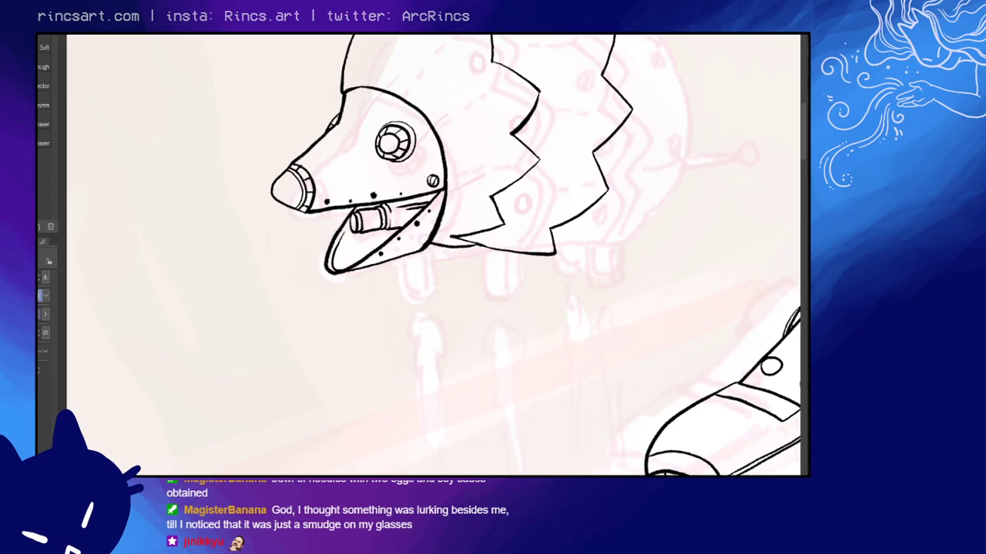
key("ctrl+z")
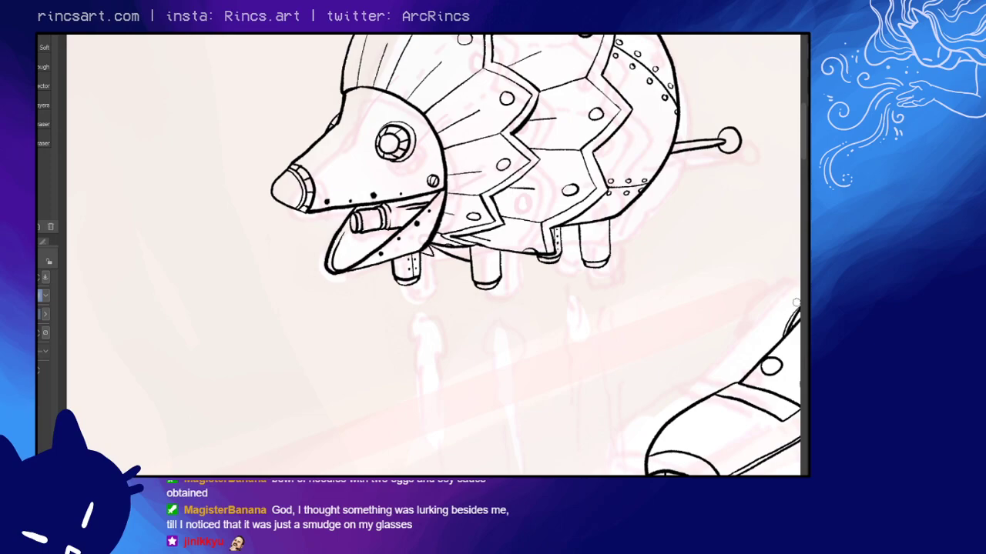
left_click_drag(644, 312, 618, 312)
left_click_drag(688, 316, 566, 268)
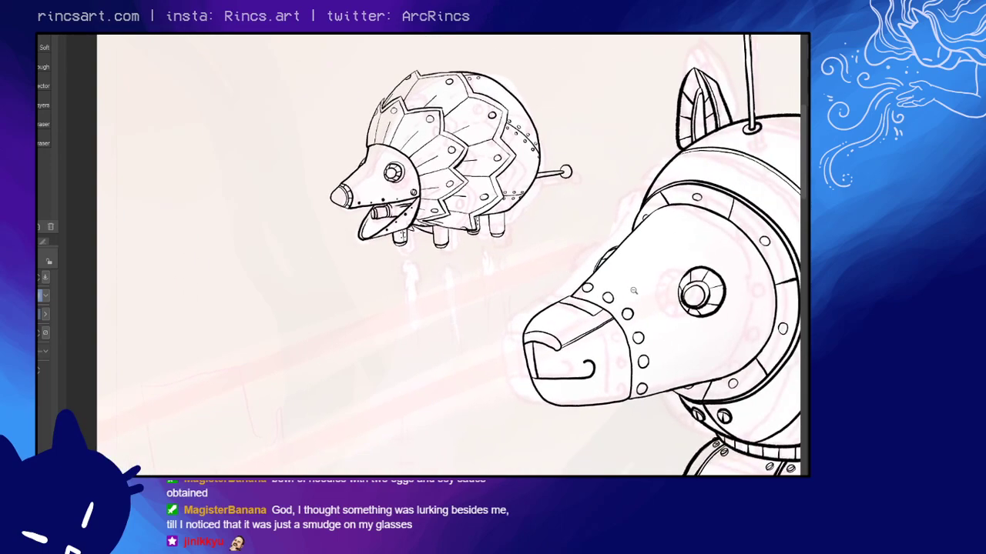
scroll(633, 290, "down", 5)
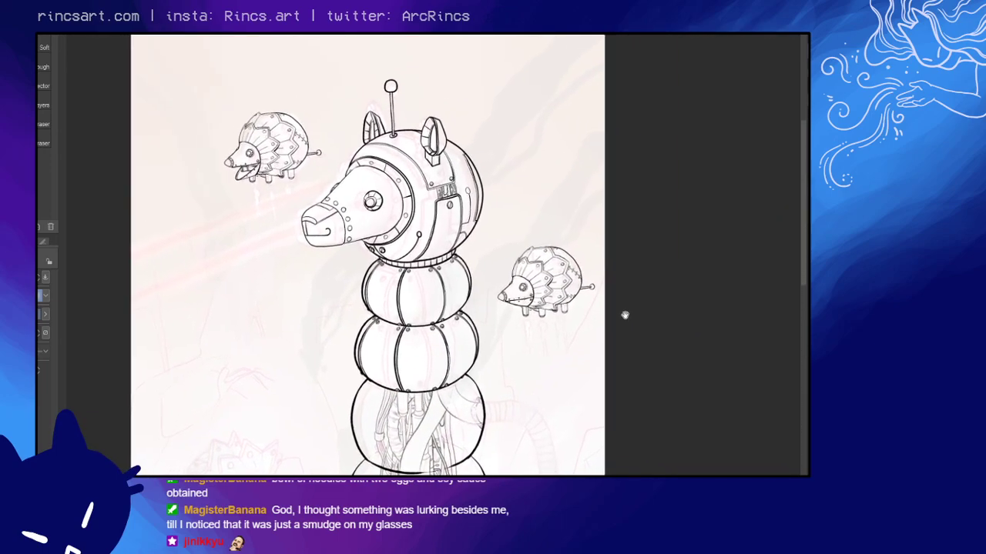
scroll(608, 300, "up", 5)
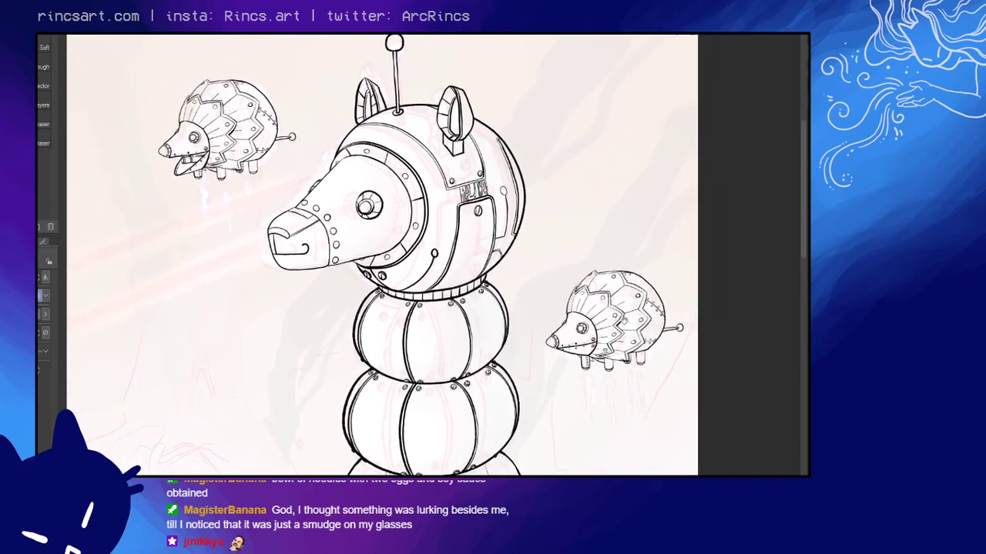
- Review the robot bear's head and stacked body segments together with the two inked hedgehogs
mouse_move(670, 254)
left_mouse_down()
mouse_move(726, 46)
mouse_move(759, 21)
left_mouse_up()
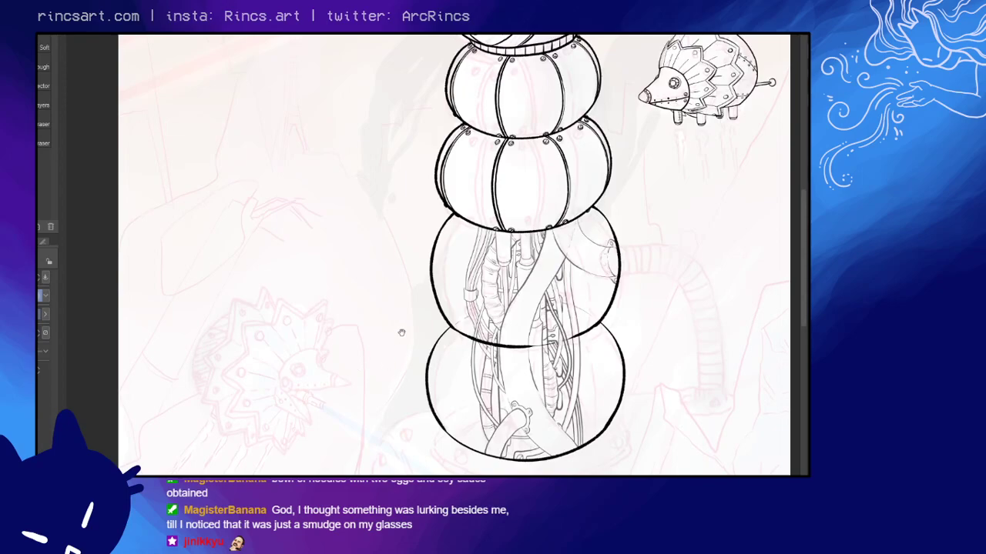
left_click_drag(417, 317, 410, 411)
left_click_drag(484, 301, 420, 385)
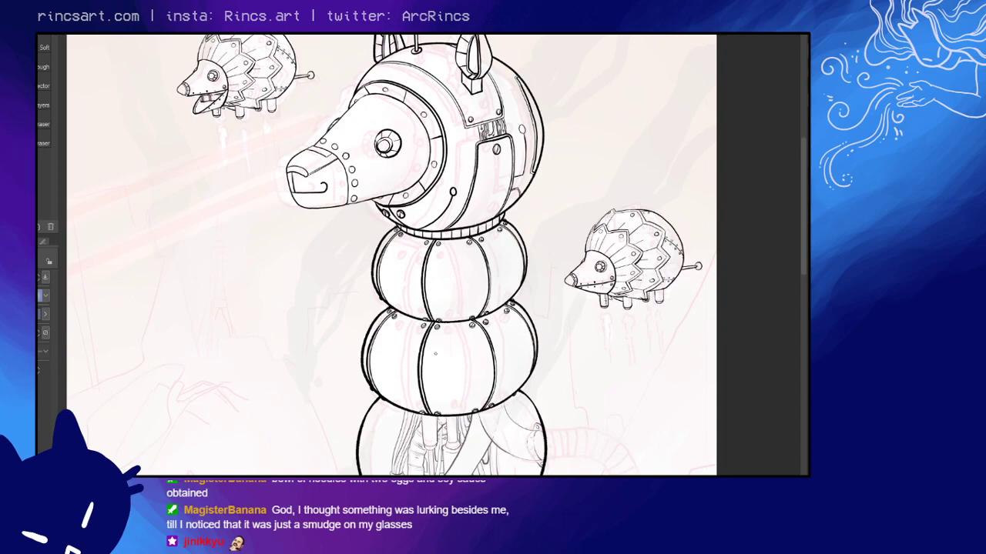
left_click_drag(436, 352, 580, 199)
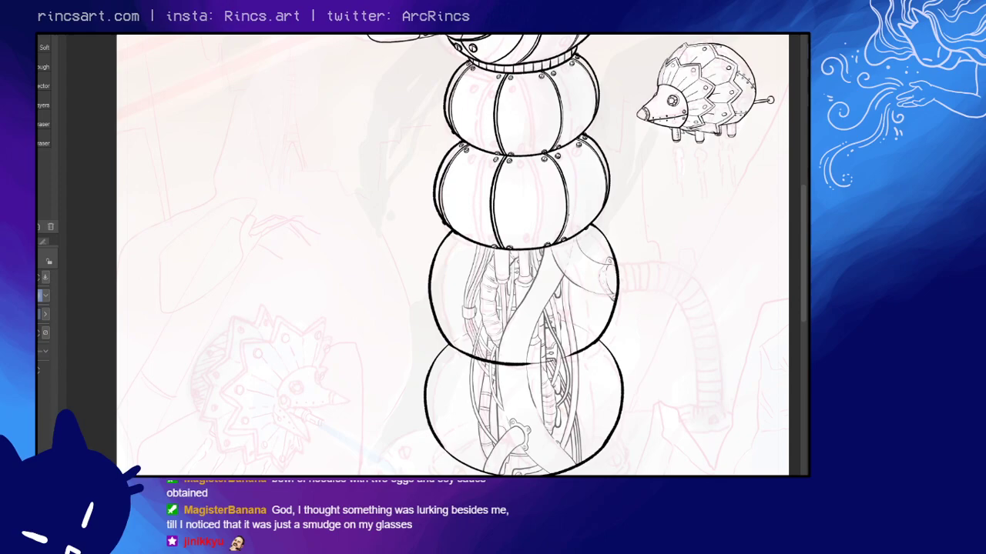
left_click_drag(571, 257, 559, 222)
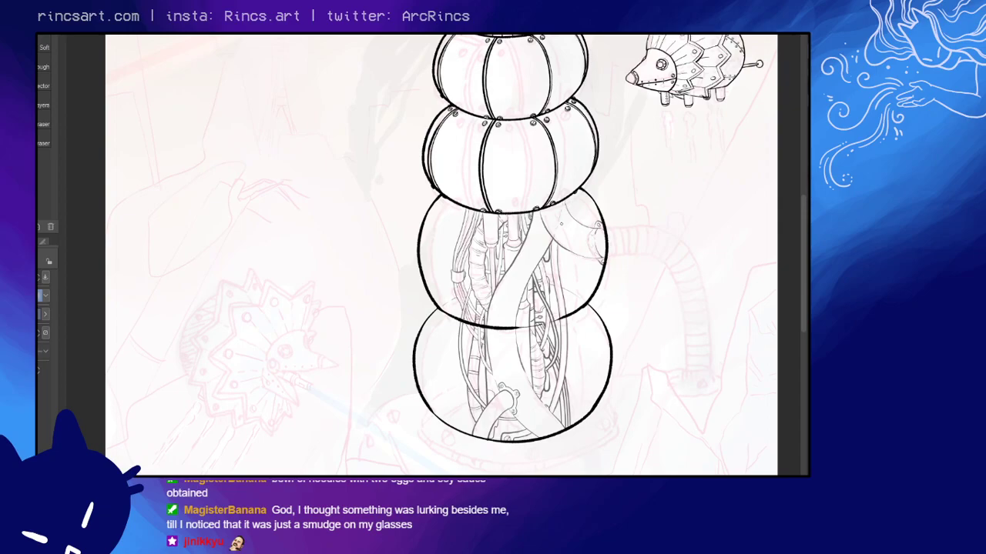
left_click_drag(659, 282, 549, 374)
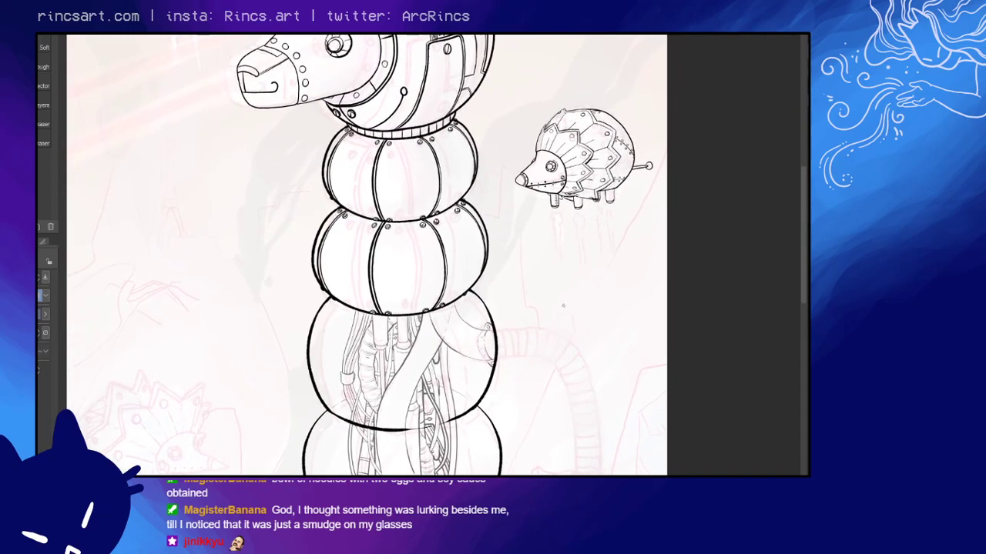
left_click_drag(570, 298, 541, 277)
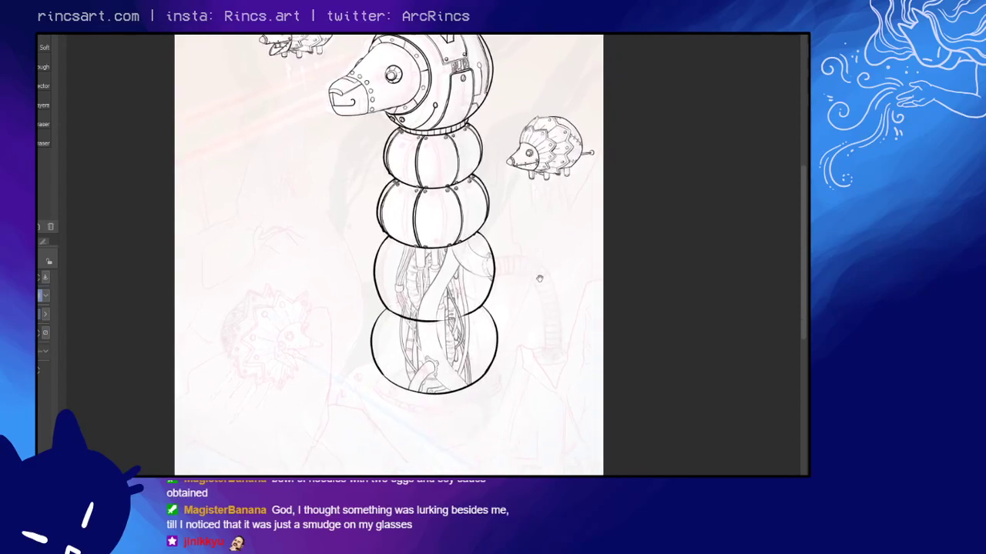
left_click_drag(557, 334, 547, 319)
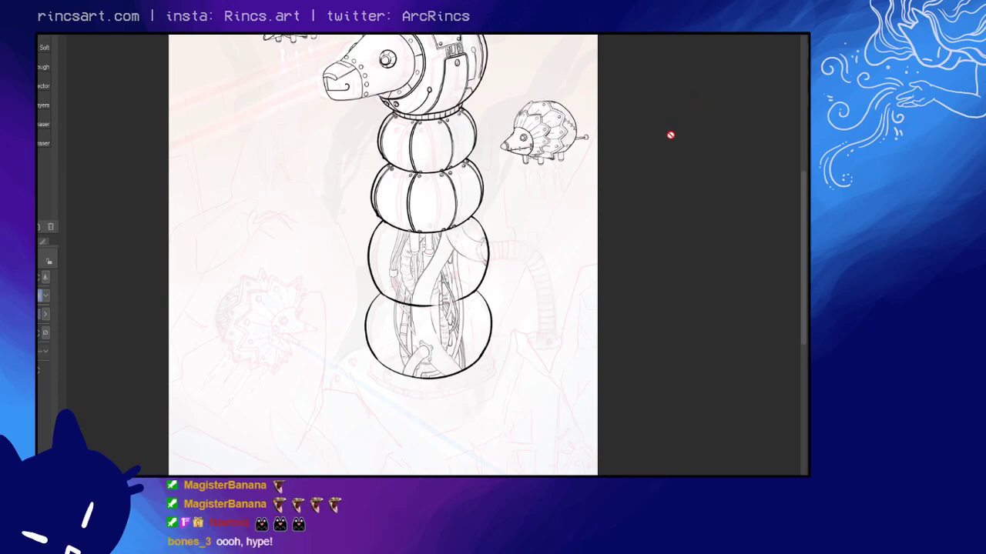
left_click_drag(593, 120, 580, 189)
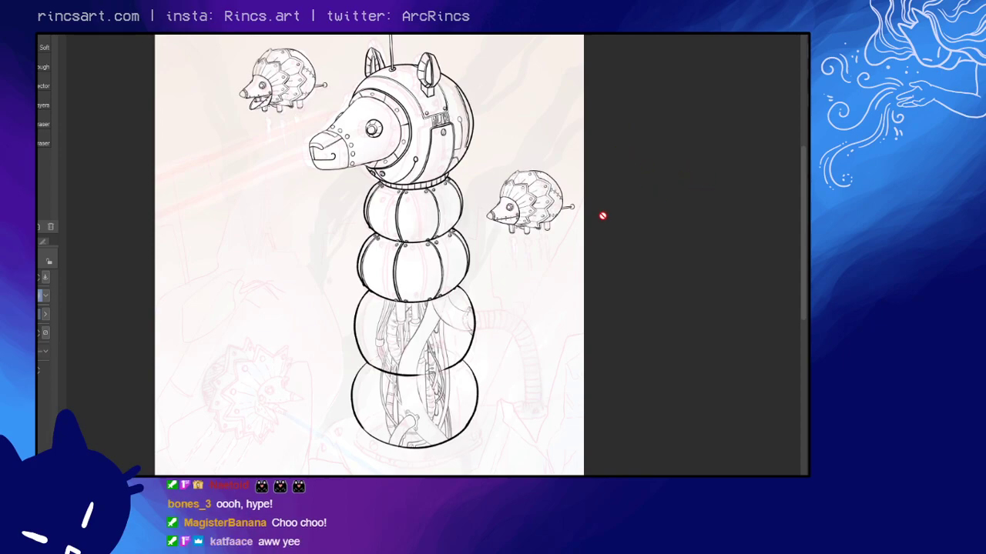
left_click_drag(647, 323, 658, 323)
left_click_drag(576, 295, 590, 291)
left_click_drag(545, 329, 629, 457)
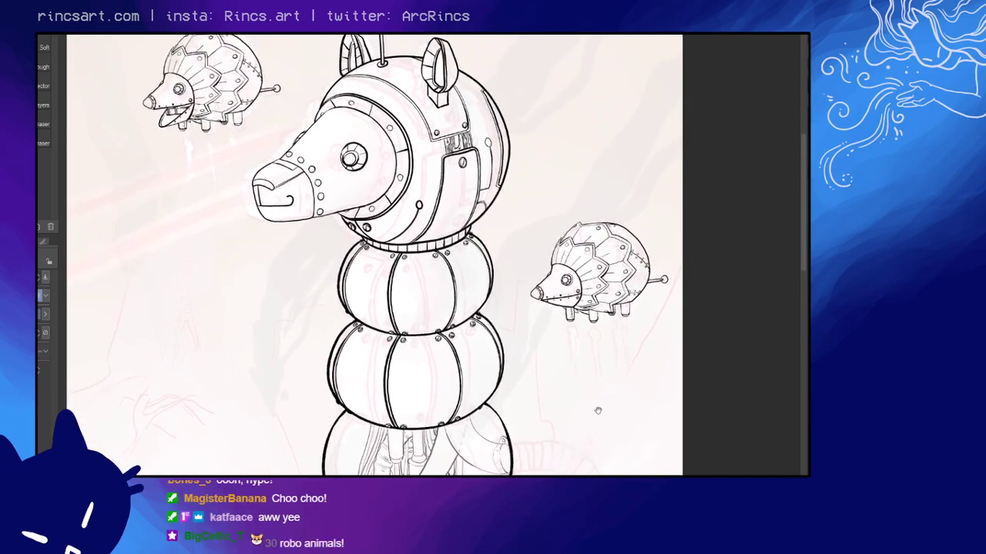
left_click_drag(596, 411, 619, 363)
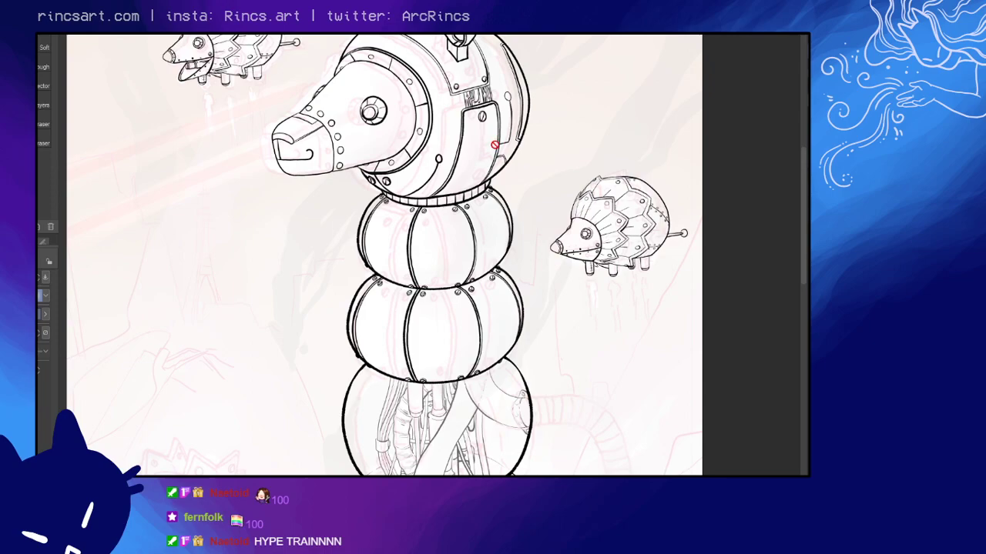
- Examine the inked closed-mouth hedgehog, the bear's lower cable segments and the uninked spiky hedgehog sketch
scroll(630, 240, "up", 2)
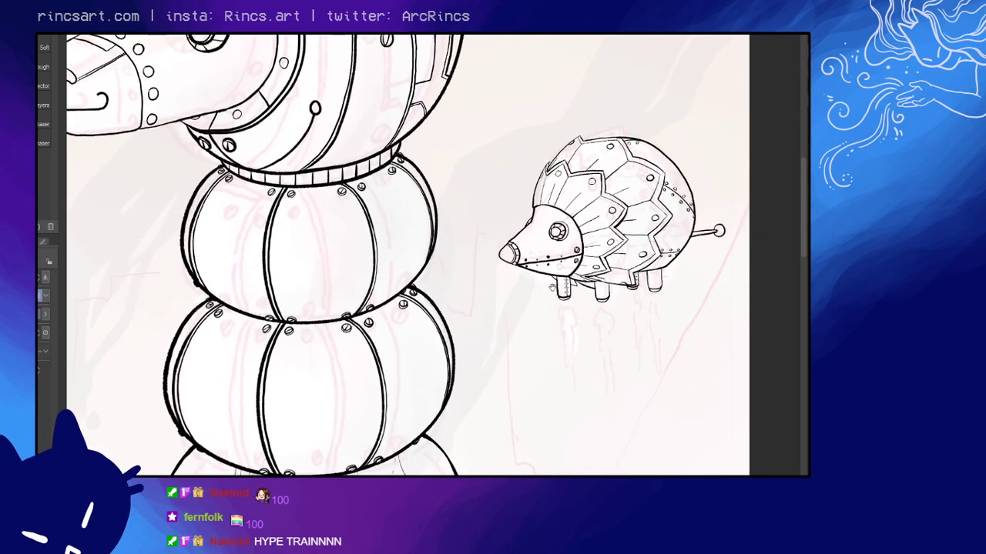
left_click_drag(451, 339, 689, 127)
left_click_drag(461, 295, 546, 88)
mouse_move(471, 278)
left_mouse_down()
mouse_move(542, 222)
mouse_move(530, 195)
left_mouse_up()
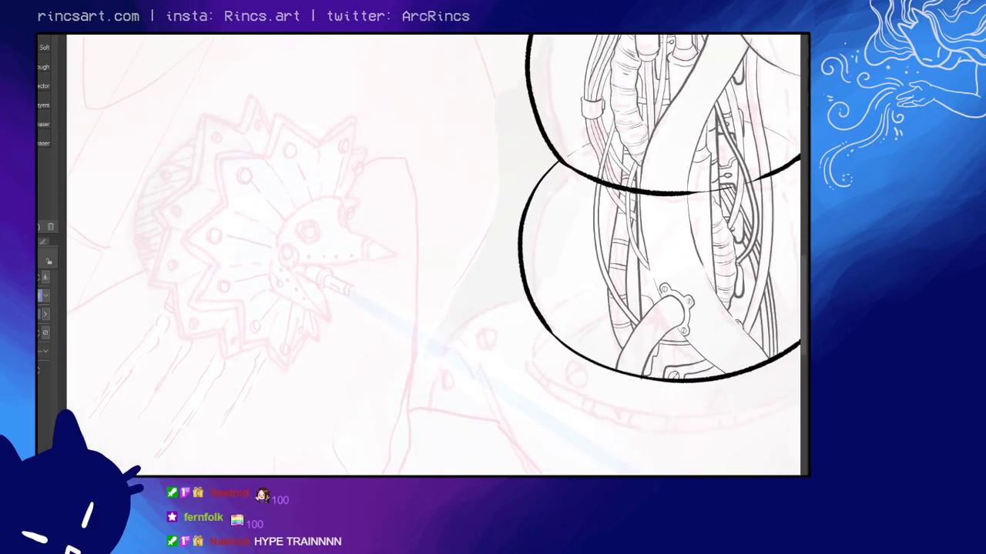
key("ctrl+0")
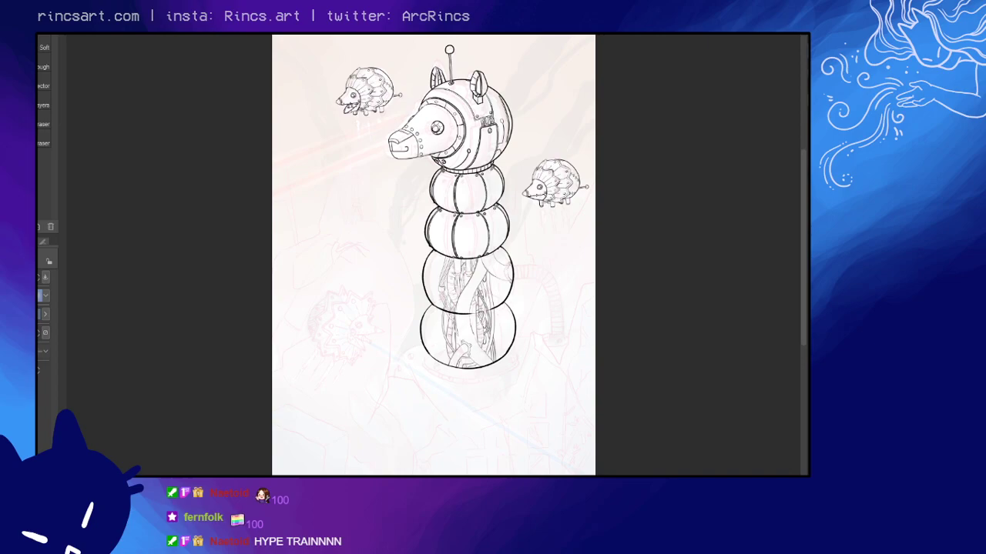
scroll(380, 363, "up", 4)
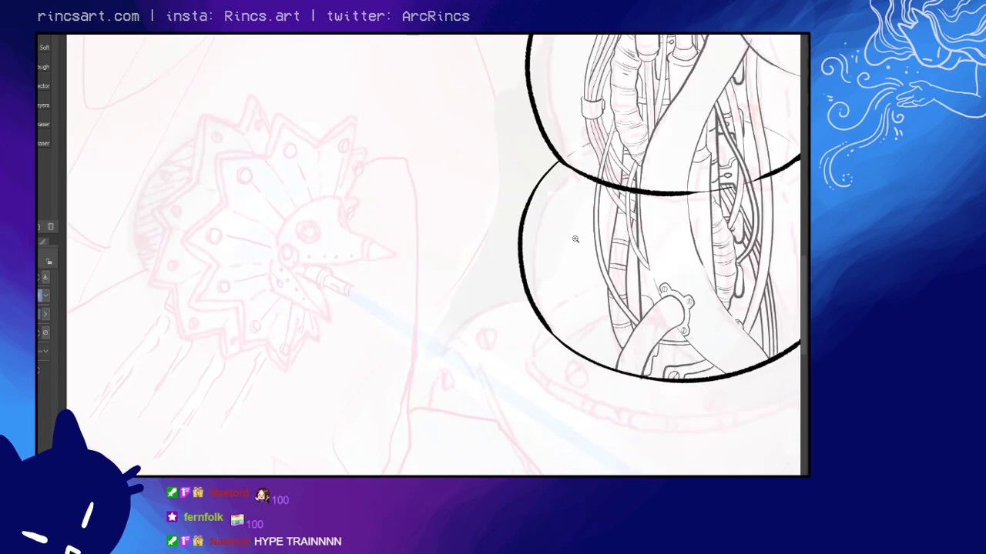
left_click_drag(575, 239, 547, 282)
mouse_move(655, 225)
left_mouse_down()
mouse_move(435, 370)
mouse_move(538, 288)
mouse_move(560, 249)
mouse_move(497, 269)
left_mouse_up()
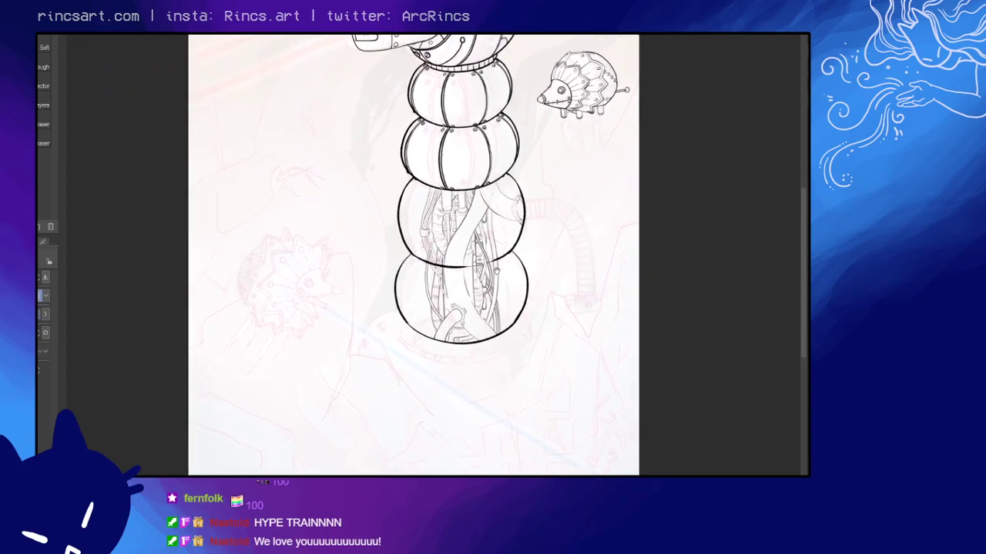
scroll(519, 205, "up", 3)
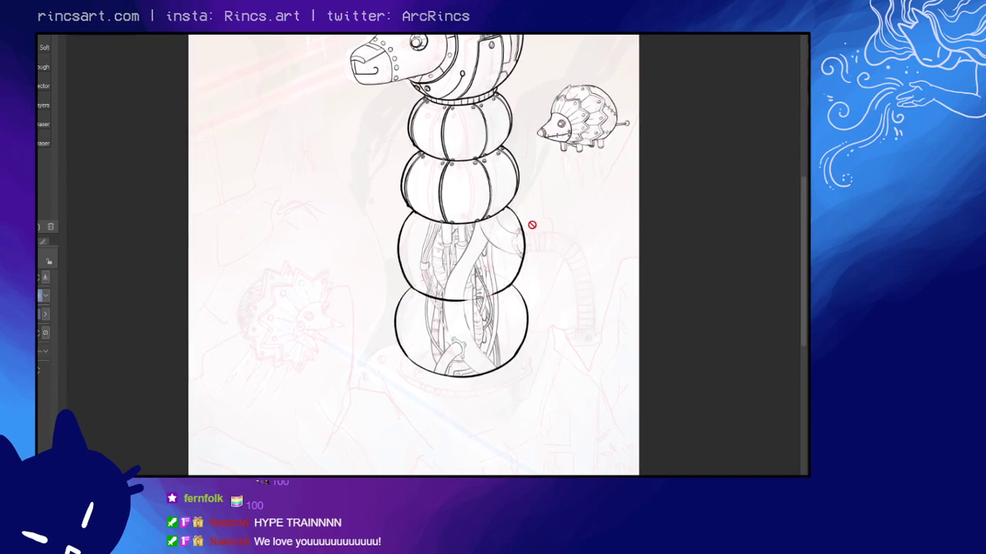
scroll(520, 234, "up", 3)
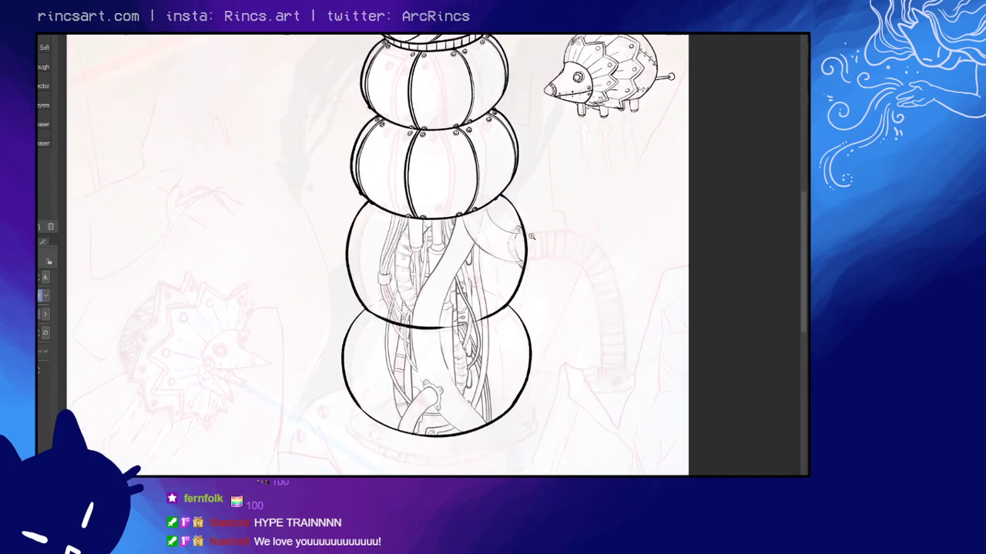
scroll(502, 312, "up", 5)
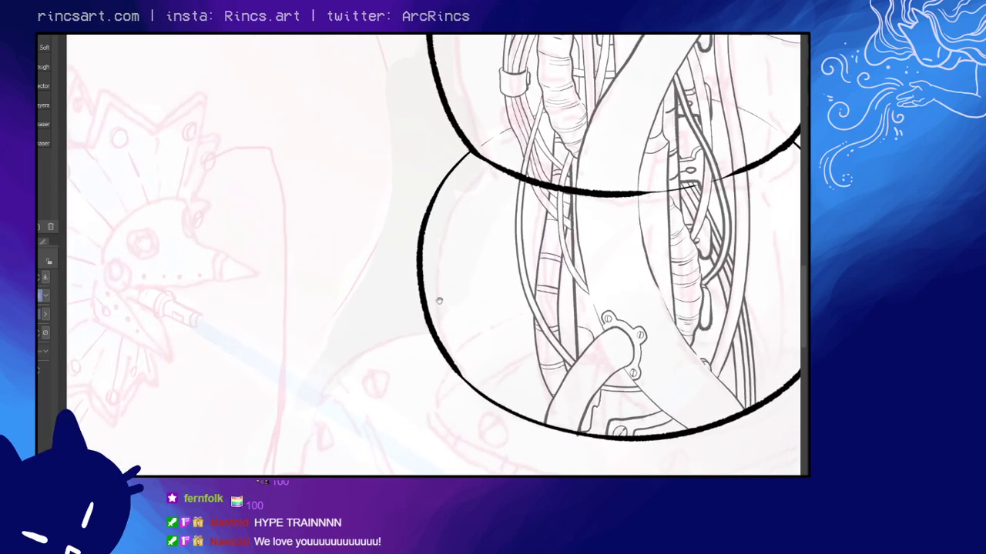
- Ink the lower hedgehog's head with the pen, tracing the curved back edge and the short forehead line from the sketch
left_click_drag(538, 286, 553, 255)
key("p")
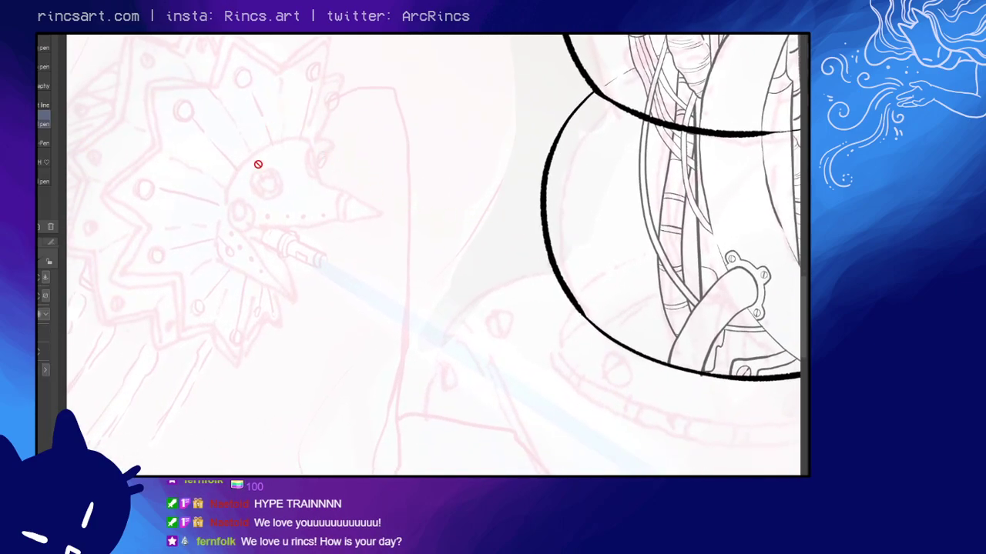
key("b")
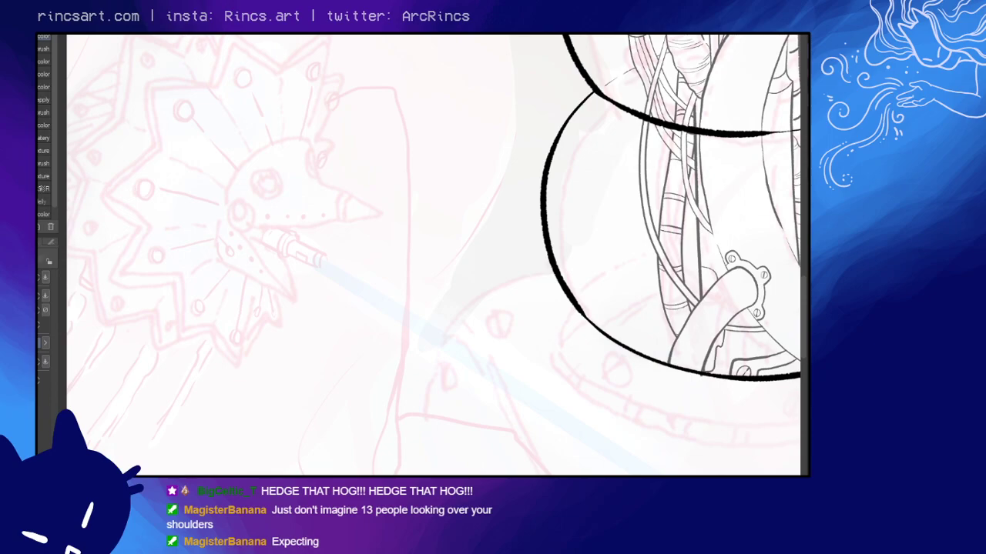
left_click_drag(384, 215, 488, 223)
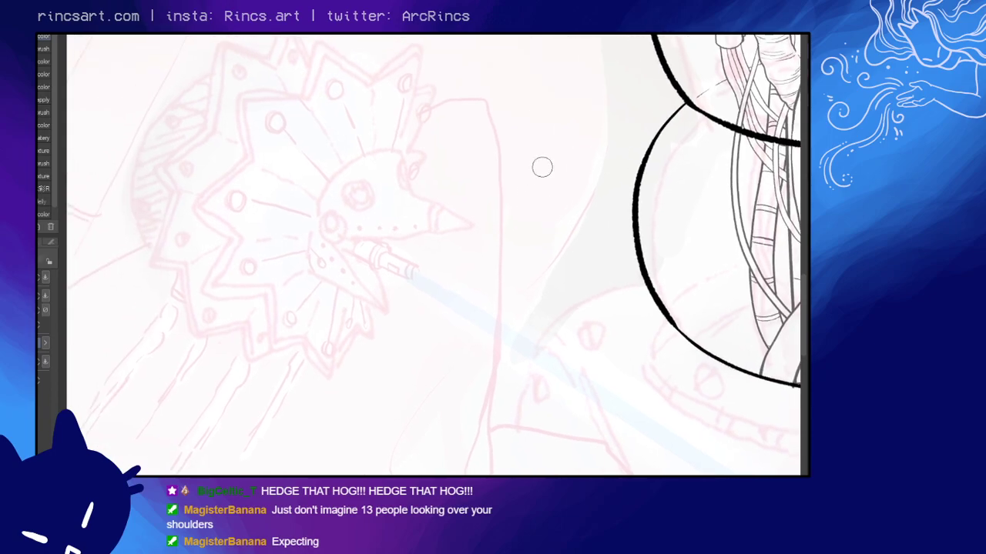
key("p")
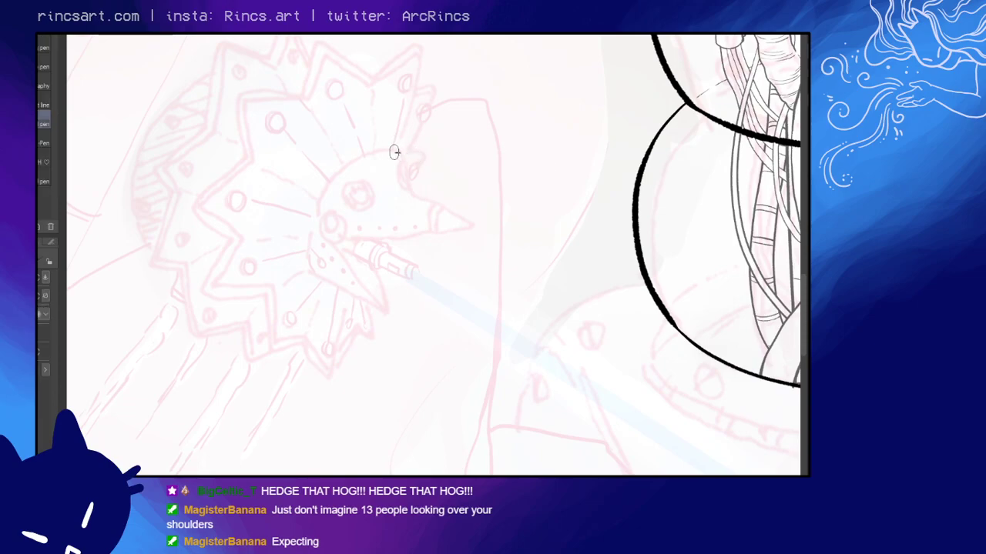
mouse_move(395, 151)
left_mouse_down()
mouse_move(341, 176)
mouse_move(312, 274)
left_mouse_up()
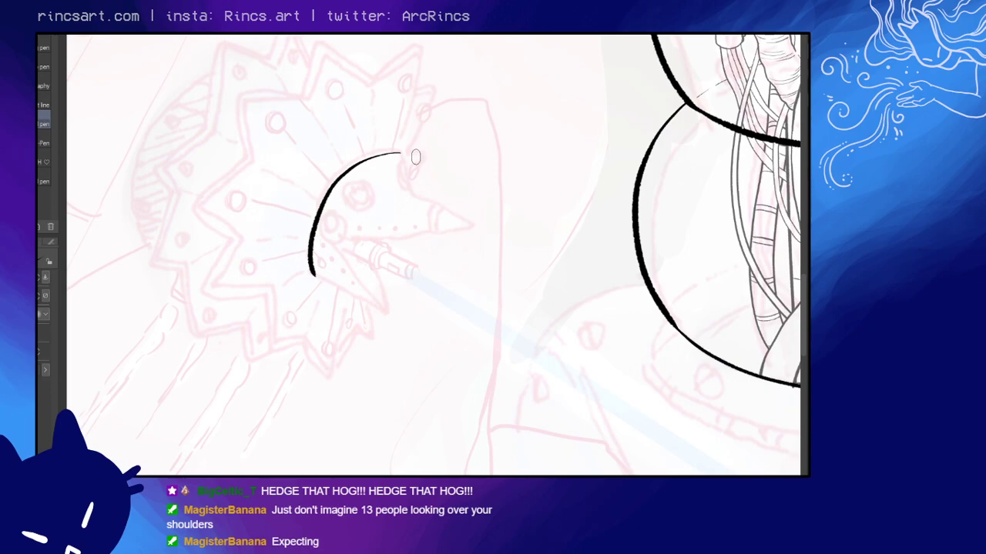
key("ctrl+z")
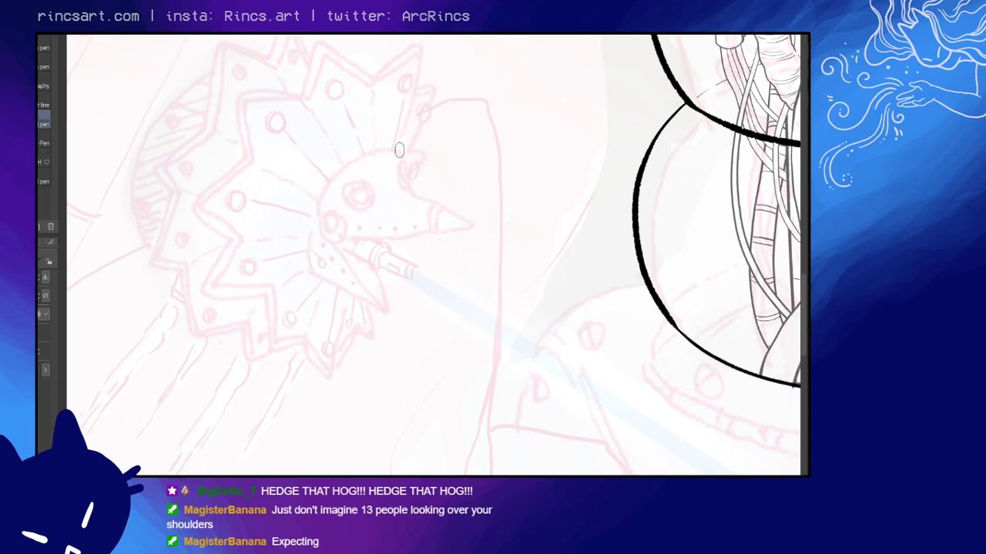
mouse_move(399, 150)
left_mouse_down()
mouse_move(337, 178)
mouse_move(312, 217)
mouse_move(316, 277)
left_mouse_up()
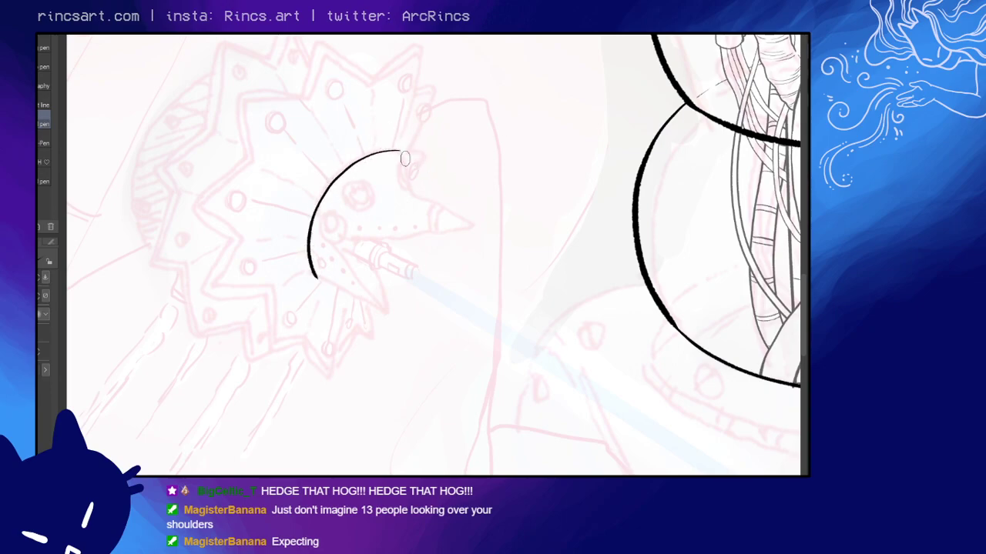
left_click_drag(399, 150, 412, 195)
- Ink the lower hedgehog's upper snout edge out to a pointed tip and the upper mouth line back toward the cheek
left_click_drag(519, 235, 469, 143)
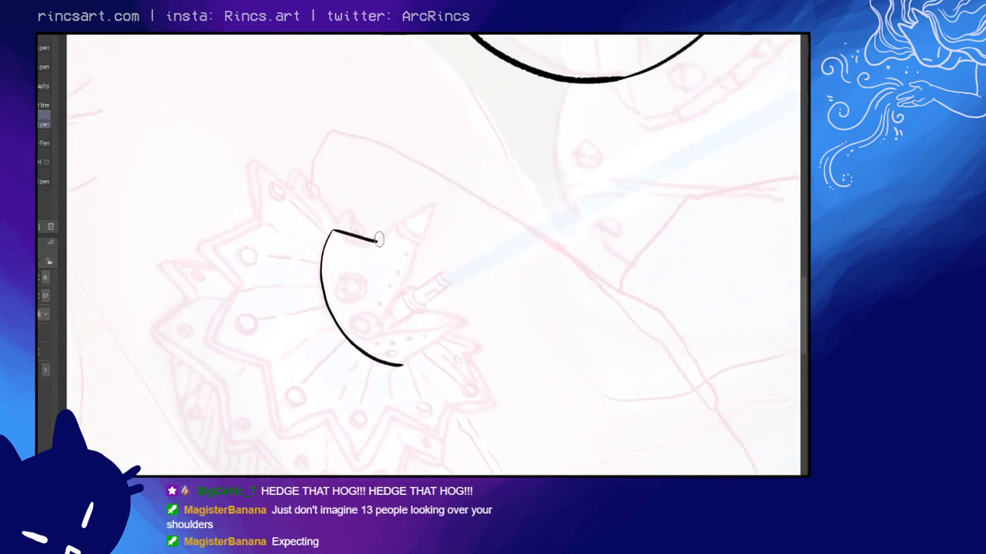
left_click_drag(370, 243, 418, 211)
key("ctrl+z")
left_click_drag(373, 242, 429, 206)
left_click_drag(632, 127, 454, 460)
left_click_drag(596, 75, 479, 328)
left_click_drag(522, 164, 642, 334)
mouse_move(329, 266)
left_mouse_down()
mouse_move(575, 374)
mouse_move(599, 409)
mouse_move(609, 323)
mouse_move(462, 347)
mouse_move(488, 210)
mouse_move(460, 182)
mouse_move(405, 316)
left_mouse_up()
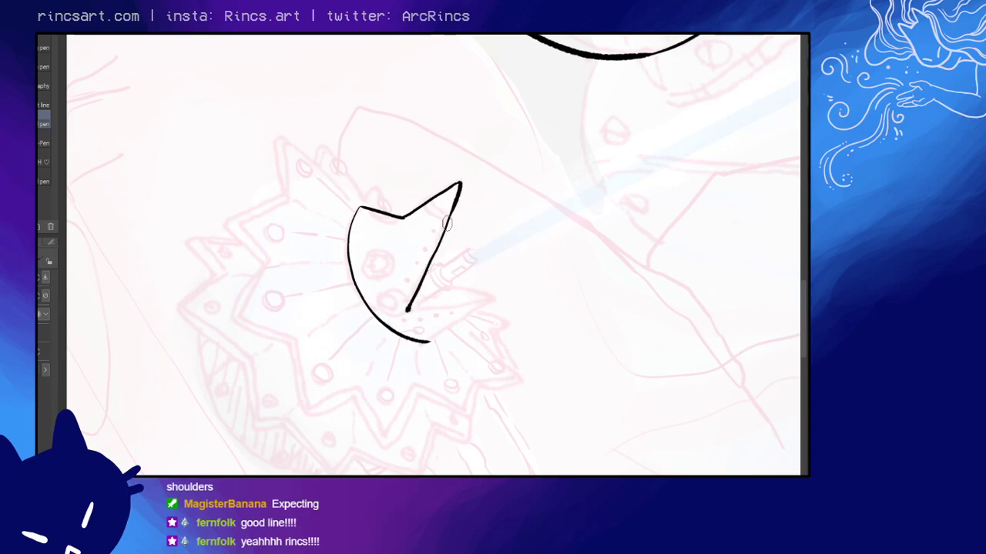
- Check the lower hedgehog's inked head outline against its sketch up close, in the canvas's upright orientation
mouse_move(598, 119)
left_mouse_down()
mouse_move(521, 223)
mouse_move(423, 198)
mouse_move(479, 293)
left_mouse_up()
key("r")
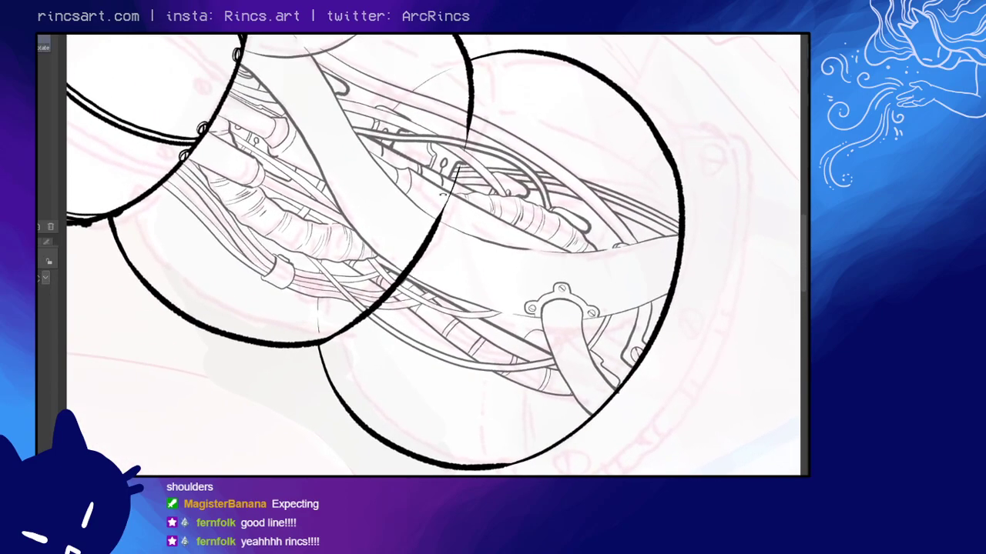
left_click_drag(481, 189, 541, 266)
left_click_drag(416, 177, 497, 352)
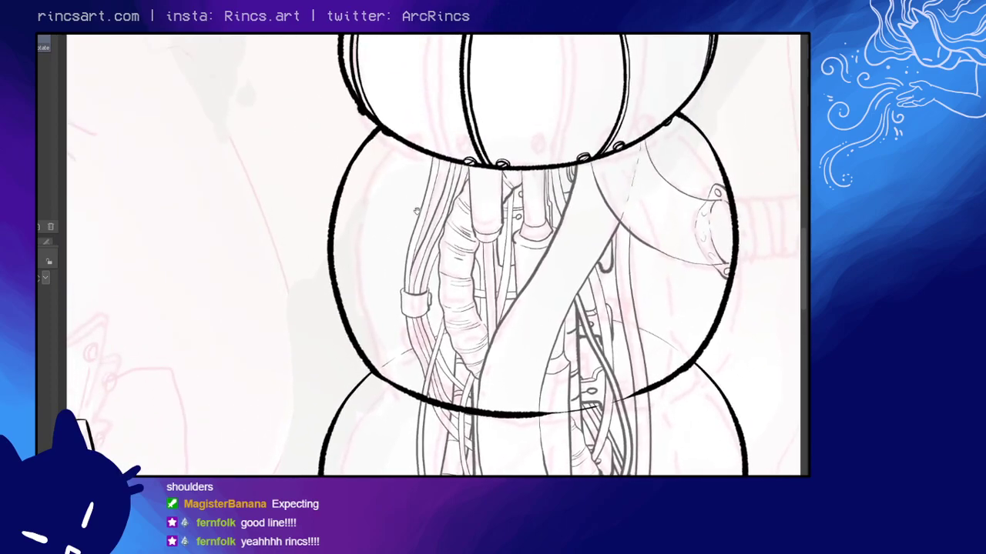
mouse_move(439, 210)
left_mouse_down()
mouse_move(501, 198)
mouse_move(582, 88)
left_mouse_up()
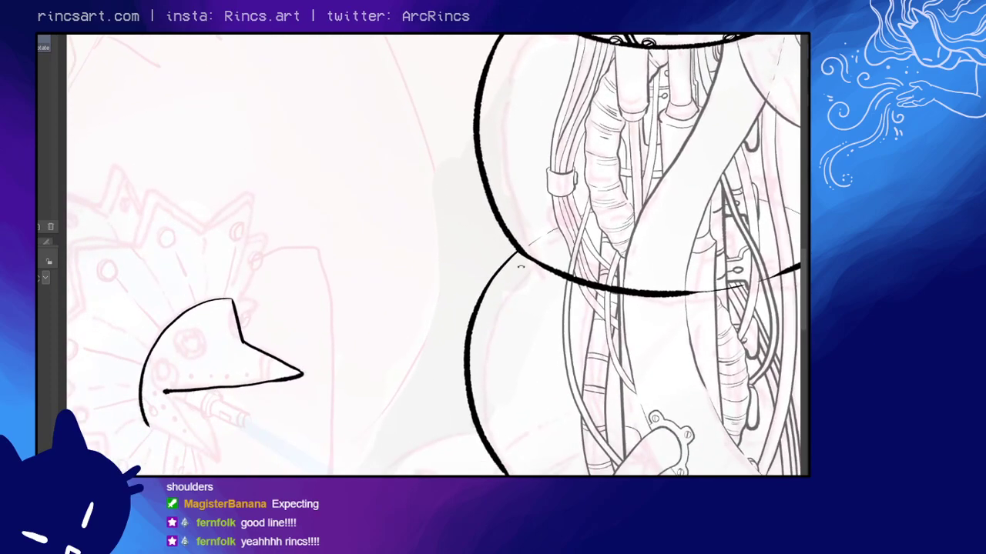
left_click_drag(488, 249, 590, 143)
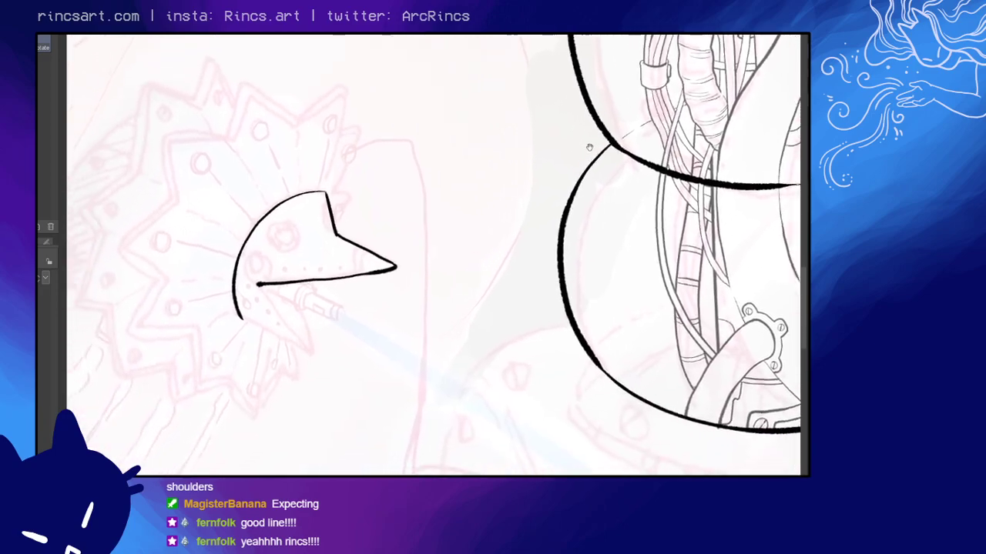
scroll(416, 257, "up", 3)
left_click_drag(428, 244, 486, 241)
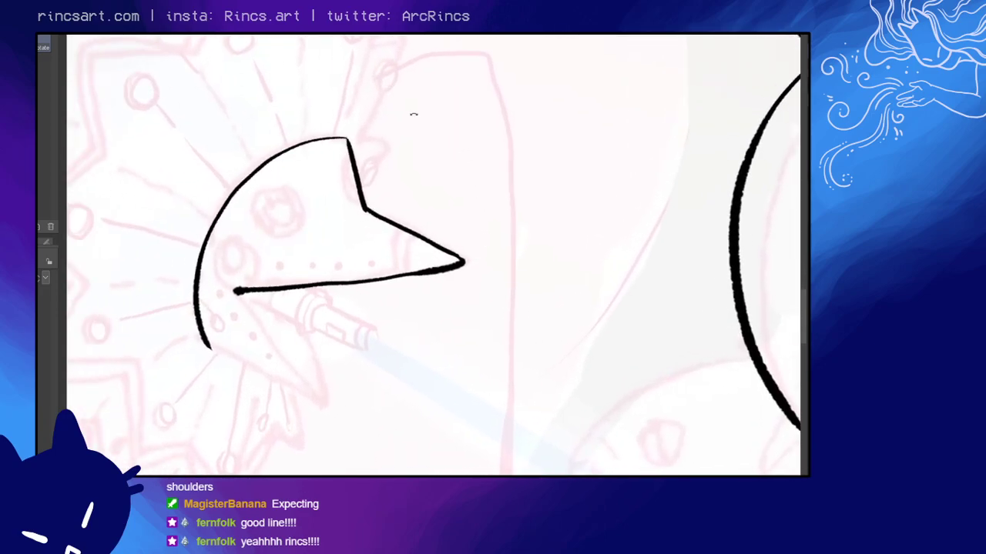
key("p")
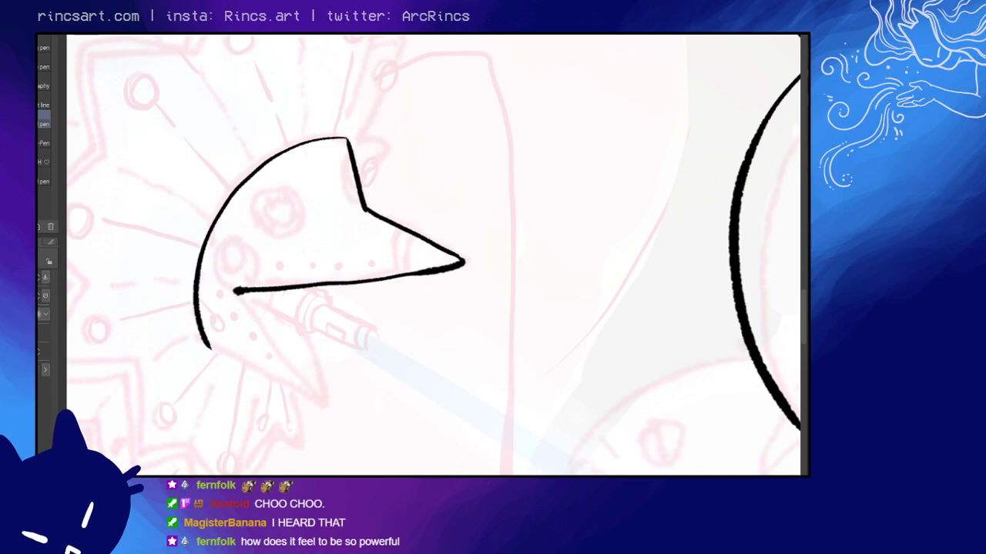
key("b")
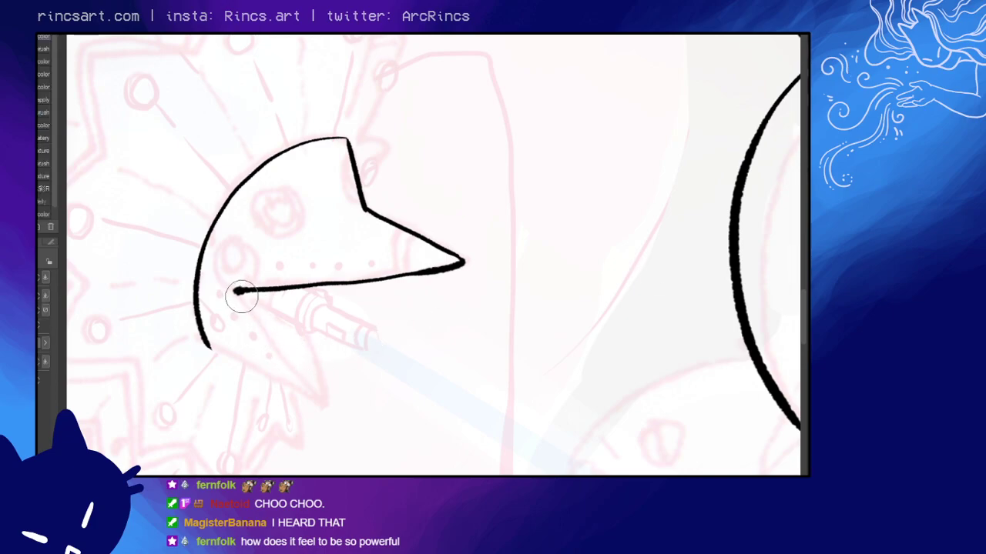
key("p")
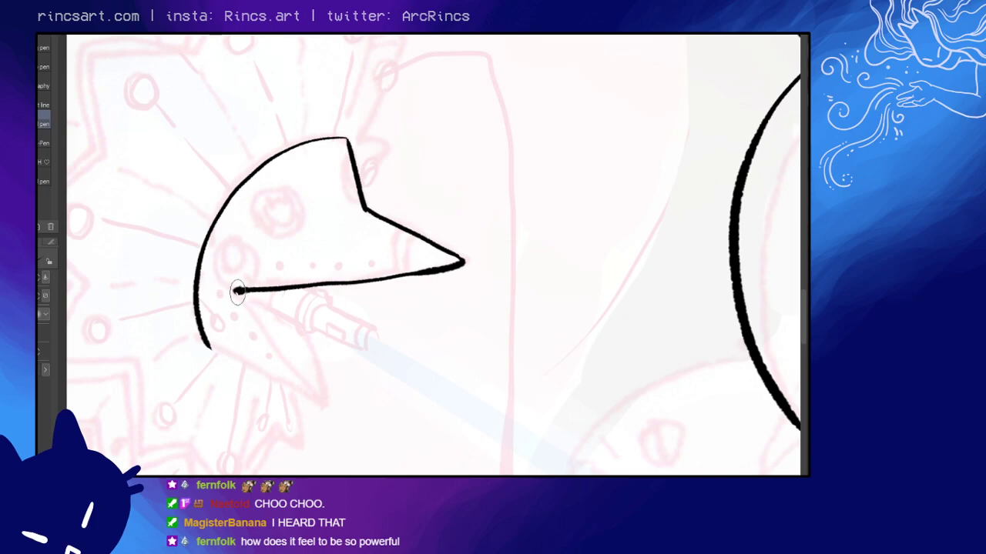
- Ink the lower hedgehog's open lower jaw: inner mouth line, rounded tip with its short far edge, and underside joining the back of the head
left_click_drag(236, 291, 329, 404)
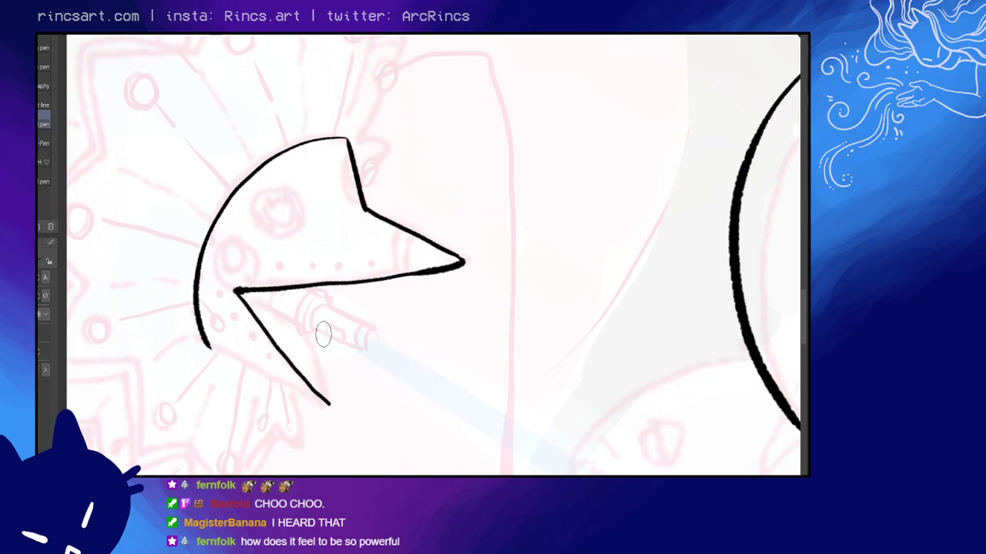
left_click_drag(324, 335, 366, 420)
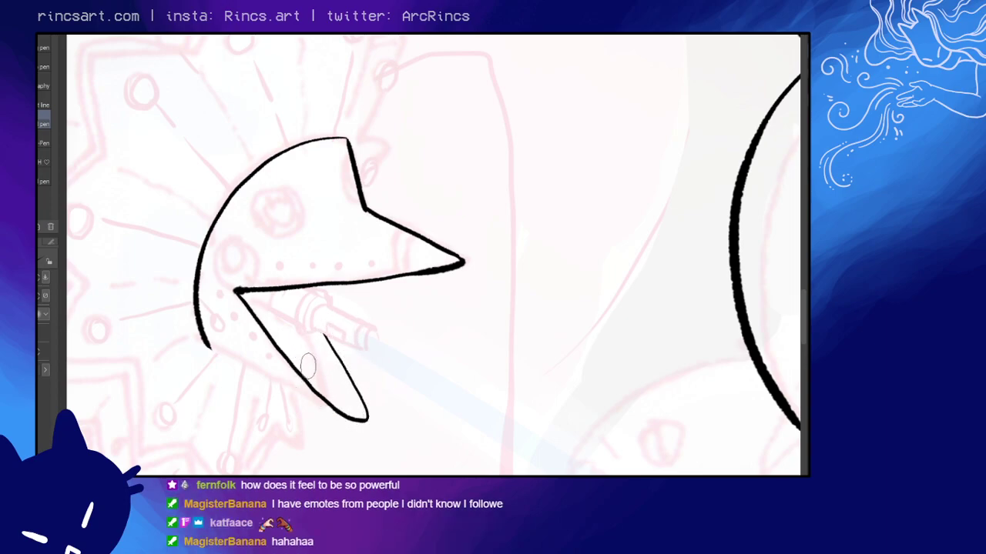
key("r")
left_click_drag(477, 174, 598, 249)
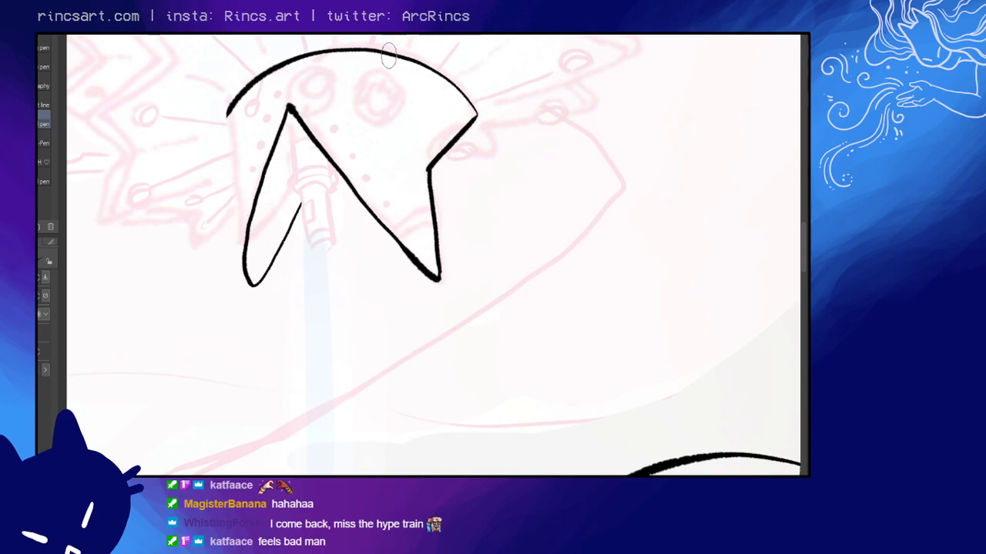
left_click_drag(436, 218, 455, 206)
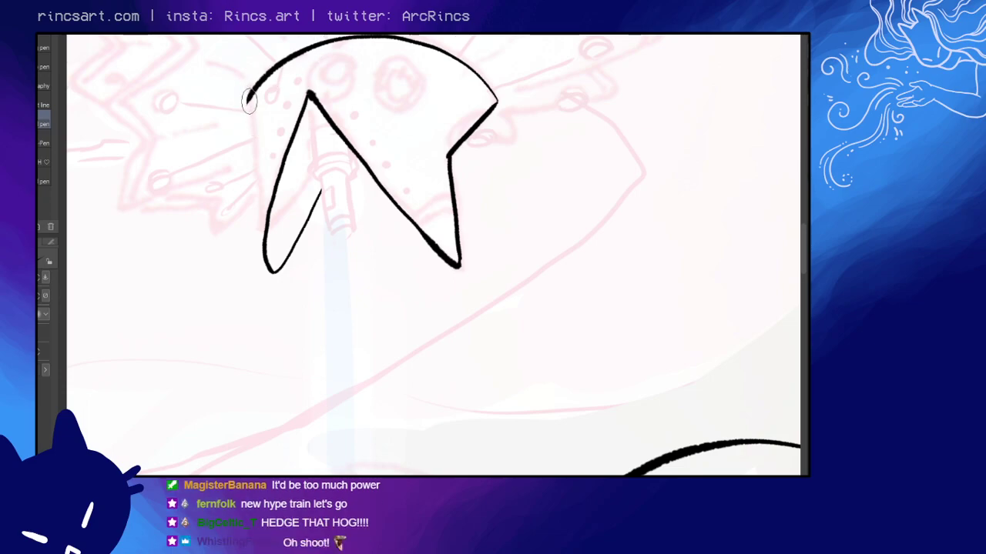
left_click_drag(248, 103, 266, 281)
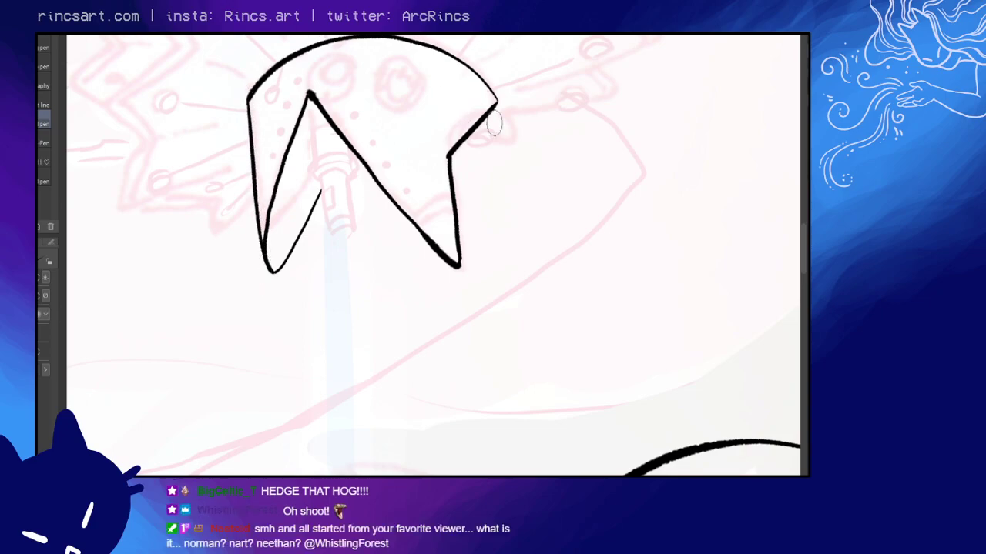
- Ink the lower hedgehog's round eye with a smaller inner ring, and the narrow side-on far eye against the forehead line
key("r")
left_click_drag(590, 347, 603, 158)
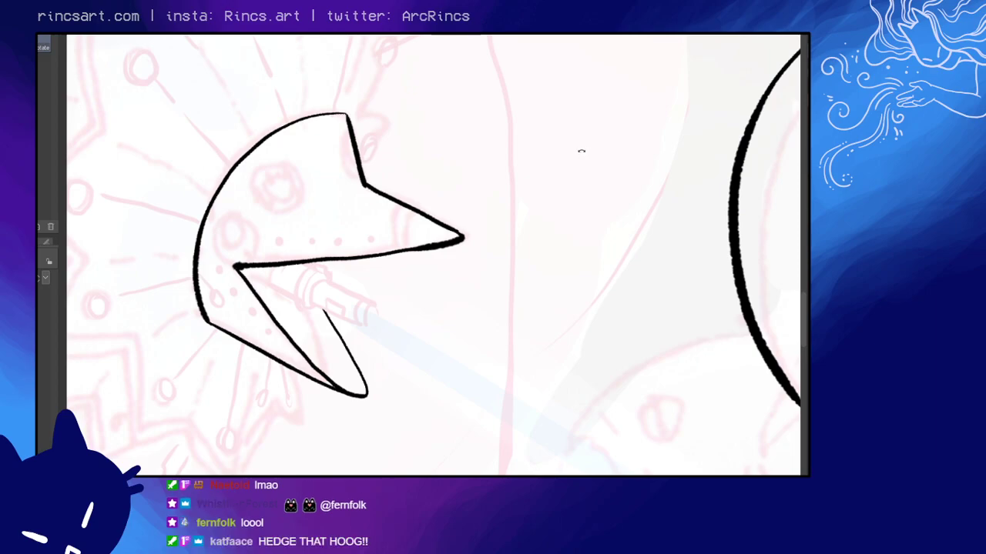
left_click_drag(587, 257, 629, 254)
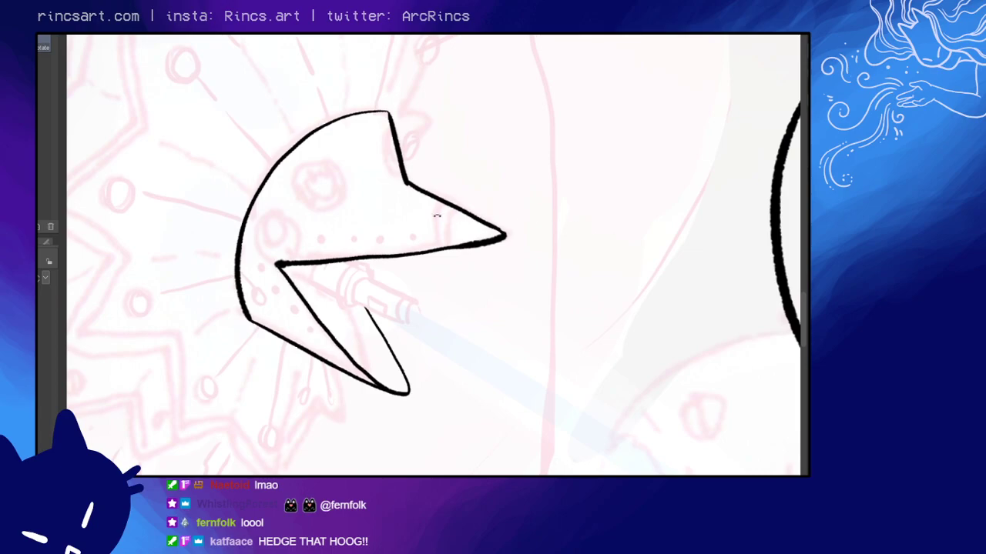
key("p")
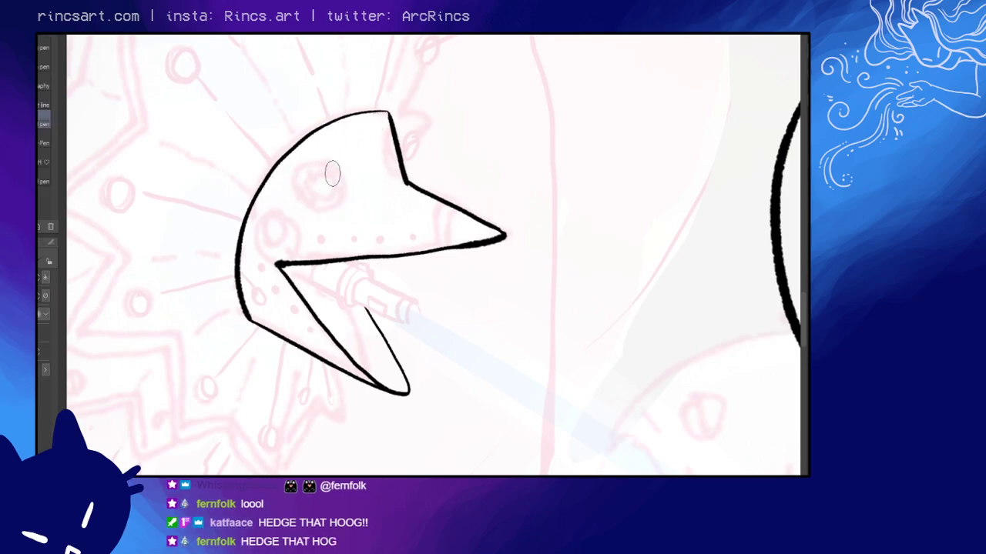
left_click_drag(318, 163, 305, 170)
mouse_move(314, 208)
left_mouse_down()
mouse_move(348, 194)
mouse_move(323, 163)
mouse_move(306, 169)
mouse_move(328, 200)
mouse_move(339, 184)
mouse_move(326, 201)
mouse_move(320, 188)
mouse_move(330, 197)
mouse_move(320, 199)
mouse_move(338, 195)
mouse_move(331, 178)
left_mouse_up()
key("ctrl+z")
key("ctrl+z")
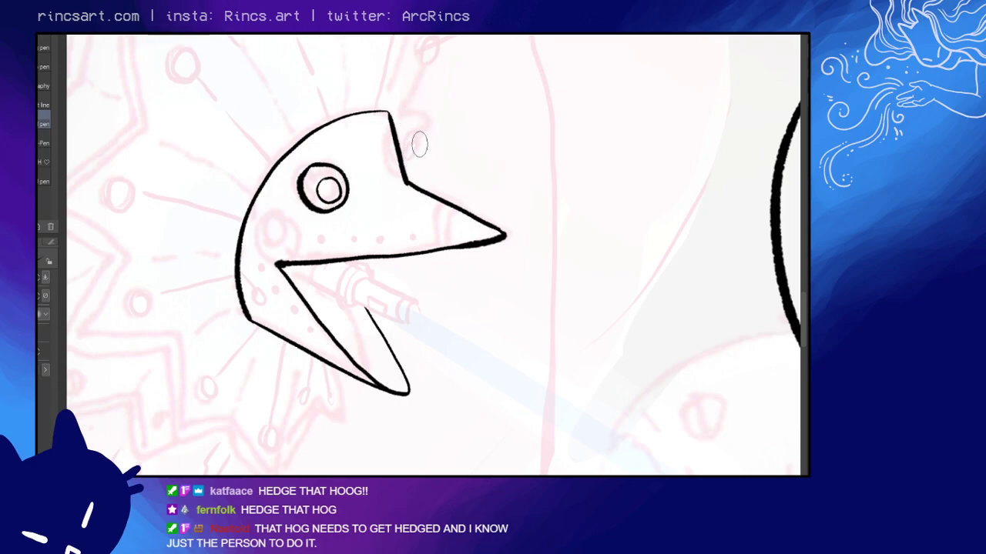
mouse_move(392, 131)
left_mouse_down()
mouse_move(407, 177)
mouse_move(406, 142)
mouse_move(410, 166)
left_mouse_up()
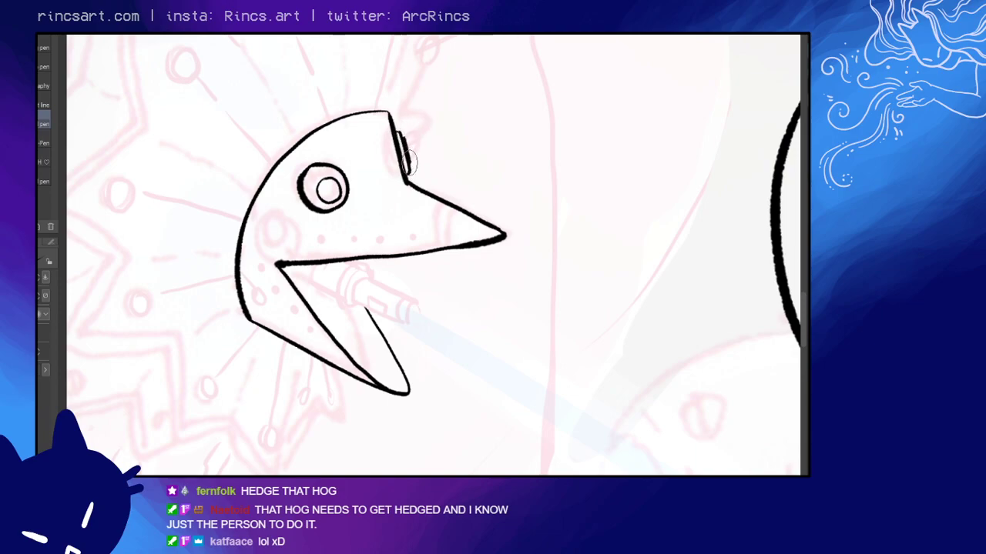
- Examine the bear's stacked body segments and exposed cables, and the finished closed-mouth hedgehog higher in the drawing
key("space")
left_click_drag(488, 364, 486, 395)
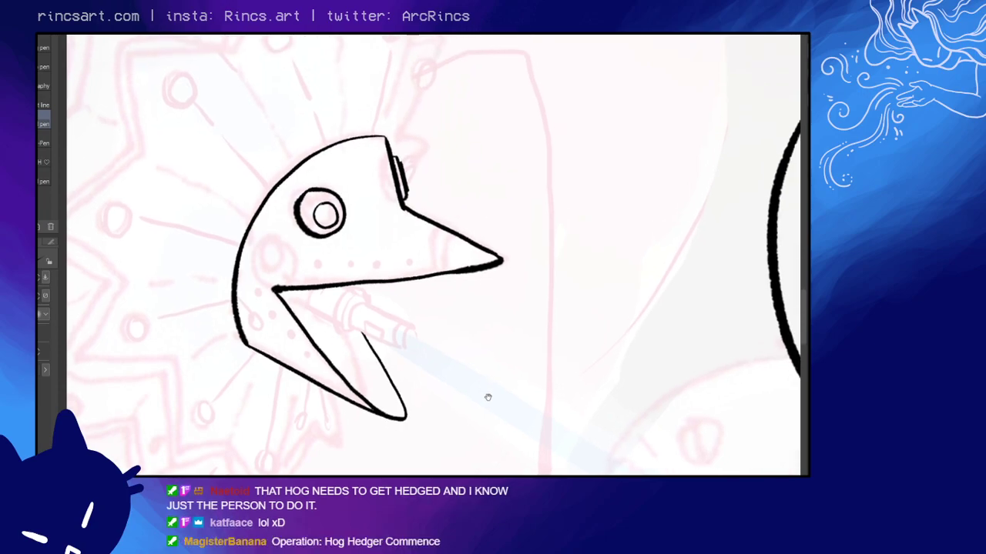
left_click_drag(579, 217, 337, 372)
scroll(571, 227, "down", 2)
mouse_move(587, 229)
left_mouse_down()
mouse_move(375, 264)
mouse_move(213, 307)
left_mouse_up()
left_click_drag(492, 236, 448, 259)
scroll(447, 259, "up", 5)
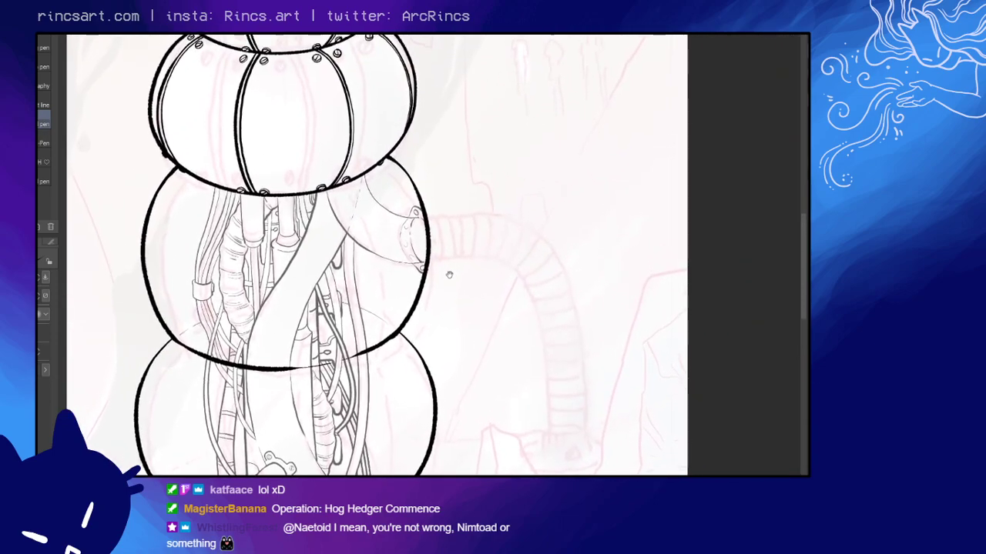
scroll(474, 284, "left", 3)
scroll(485, 270, "down", 2)
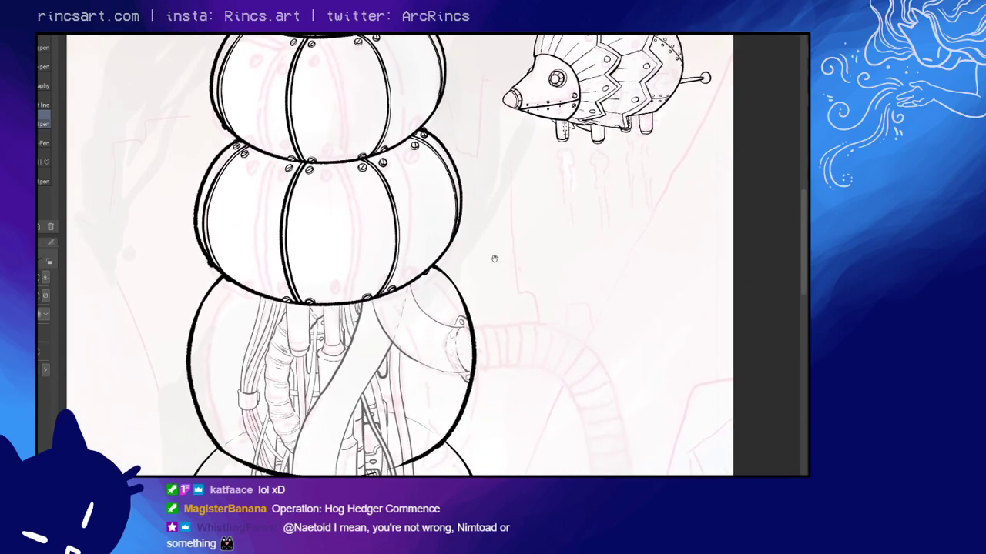
- Ink two curved band lines across the snout near the nose tip of the unfinished open-mouthed hedgehog head
mouse_move(440, 295)
left_mouse_down()
mouse_move(468, 276)
mouse_move(435, 310)
left_mouse_up()
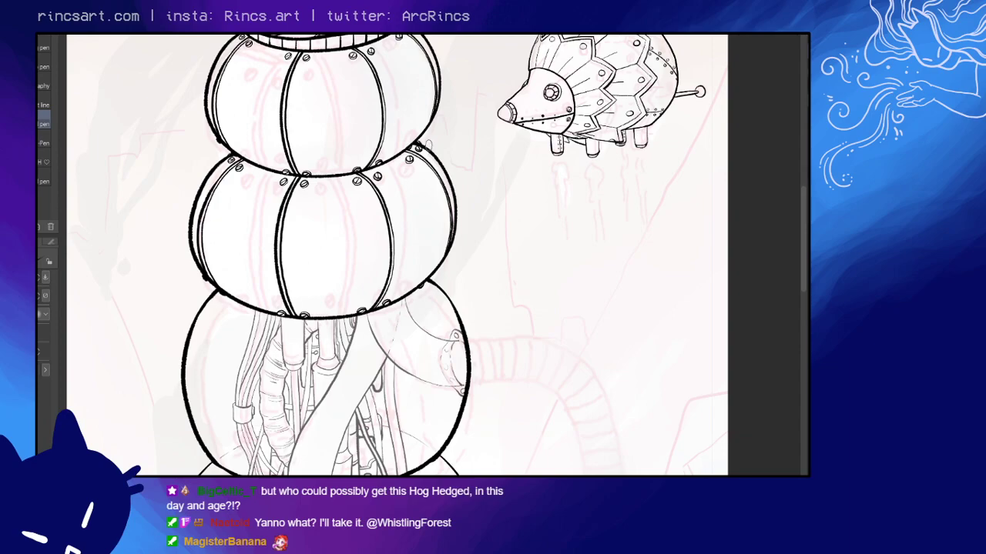
left_click_drag(406, 303, 588, 153)
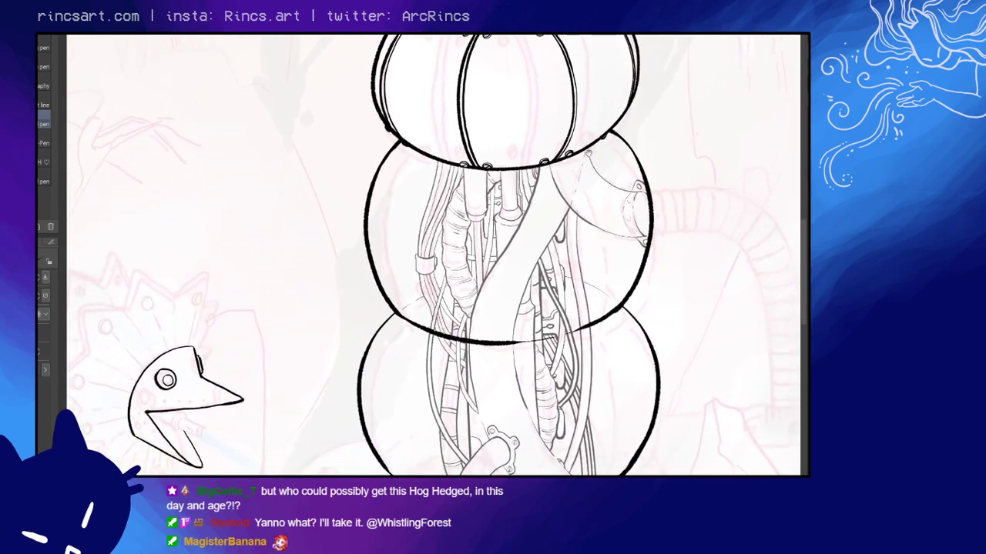
left_click_drag(386, 251, 525, 153)
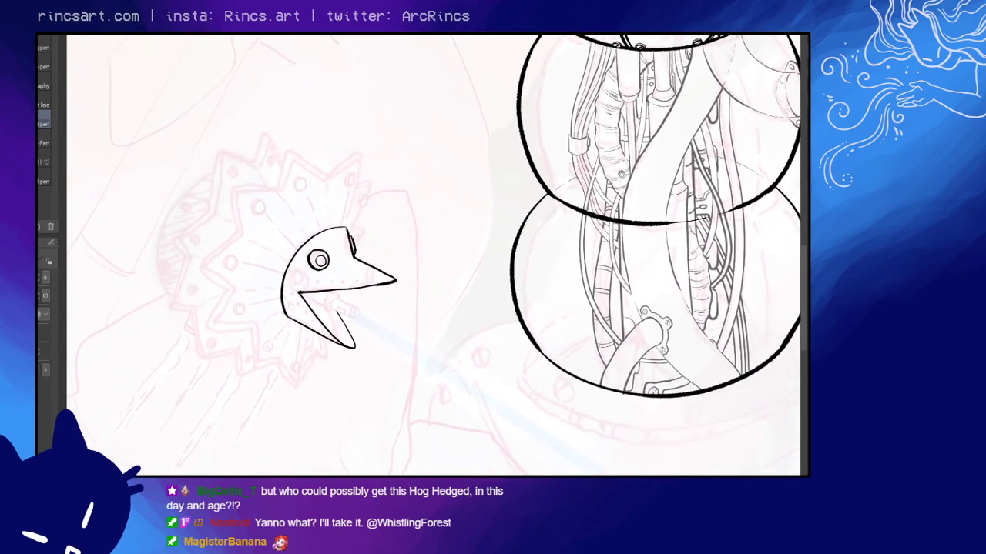
mouse_move(621, 173)
left_mouse_down()
mouse_move(264, 342)
mouse_move(203, 387)
left_mouse_up()
left_click_drag(429, 257, 709, 113)
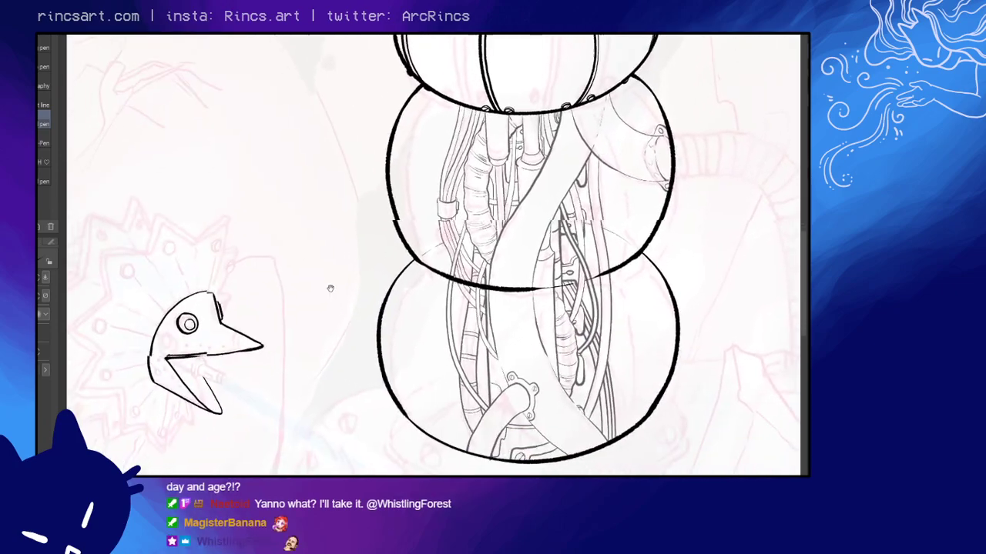
left_click_drag(330, 288, 514, 150)
scroll(469, 214, "up", 3)
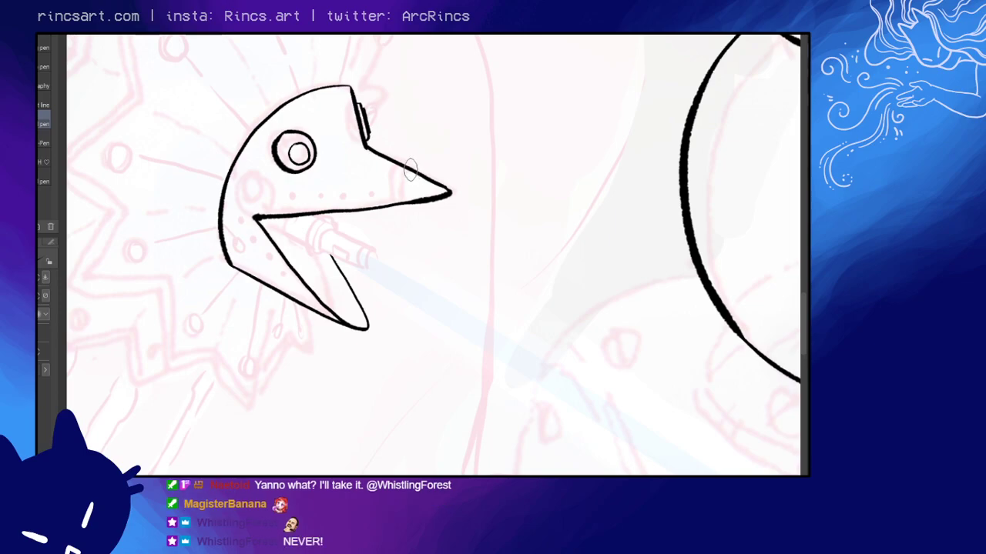
left_click_drag(411, 170, 402, 202)
left_click_drag(404, 167, 396, 201)
left_click_drag(653, 127, 295, 292)
left_click_drag(590, 115, 352, 282)
left_click_drag(605, 142, 370, 234)
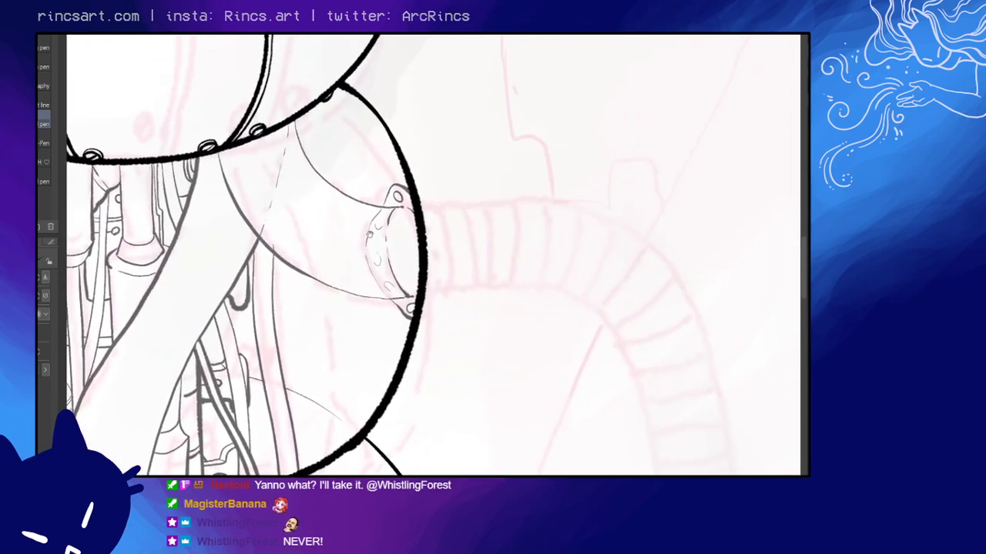
left_click_drag(521, 176, 389, 347)
left_click_drag(516, 62, 469, 224)
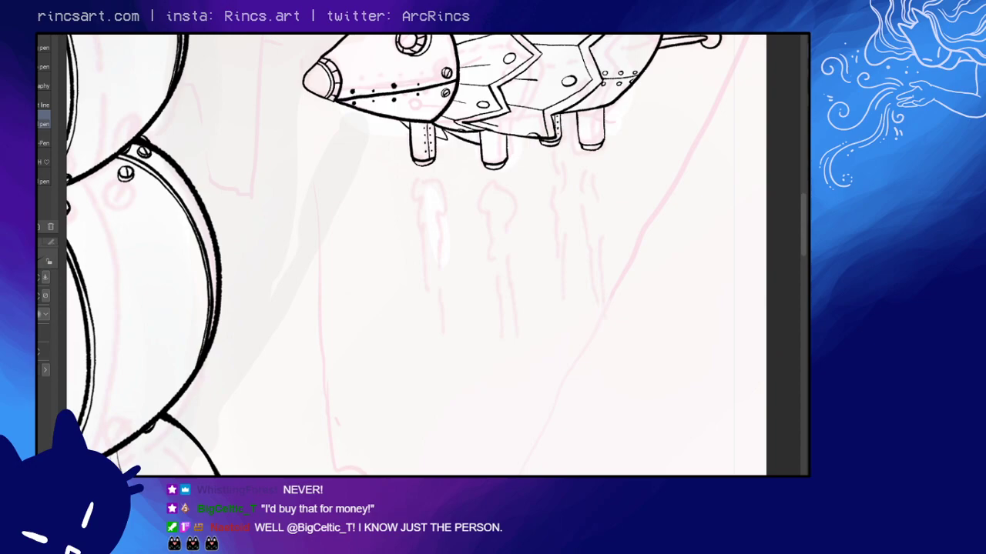
- Open a second view of the drawing and arrange it as a small floating overview of the whole page over the canvas
key("ctrl+0")
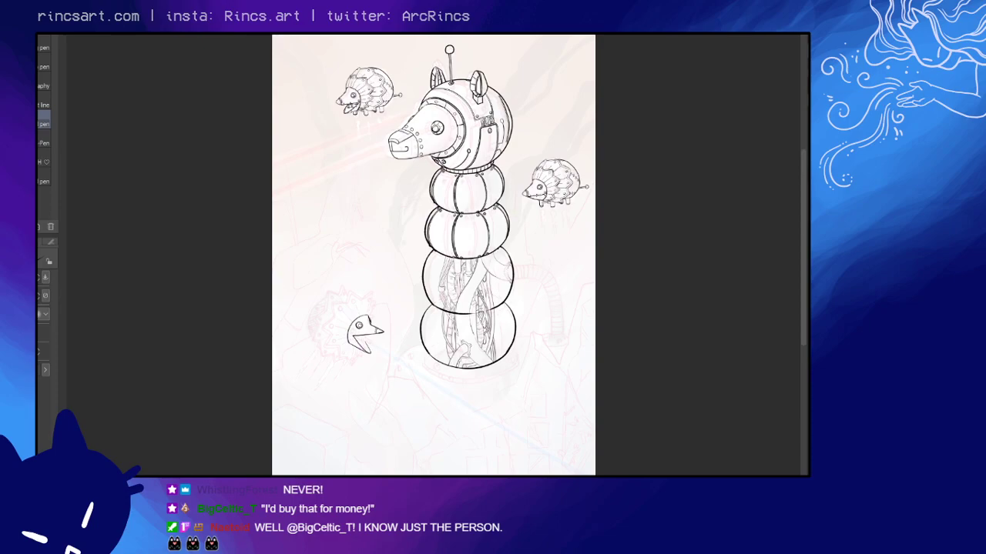
left_click_drag(88, 34, 69, 77)
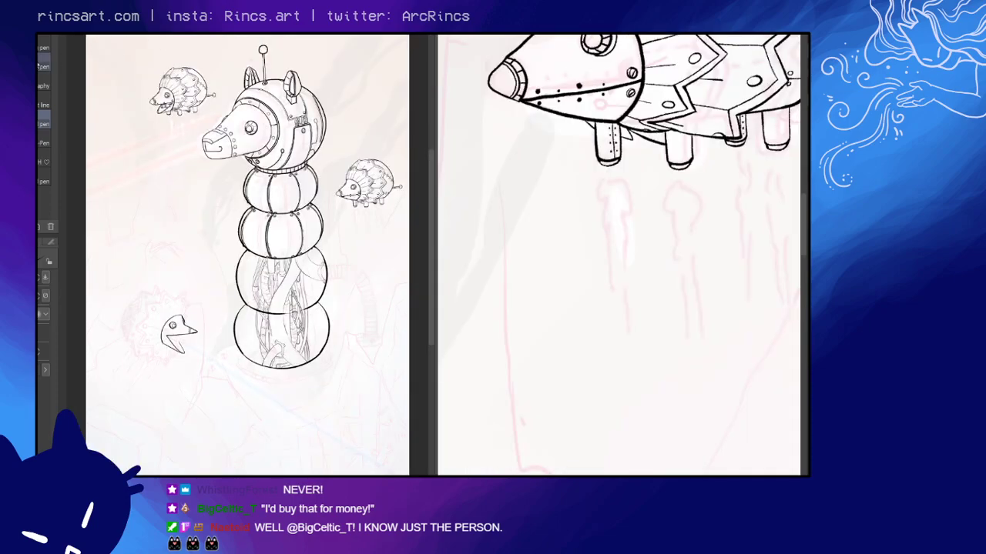
key("ctrl+w")
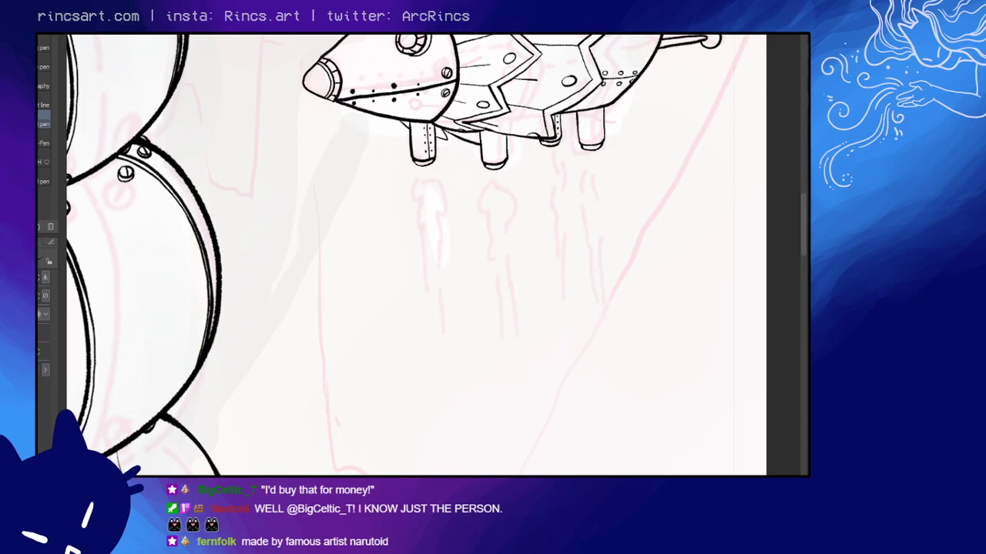
key("F4")
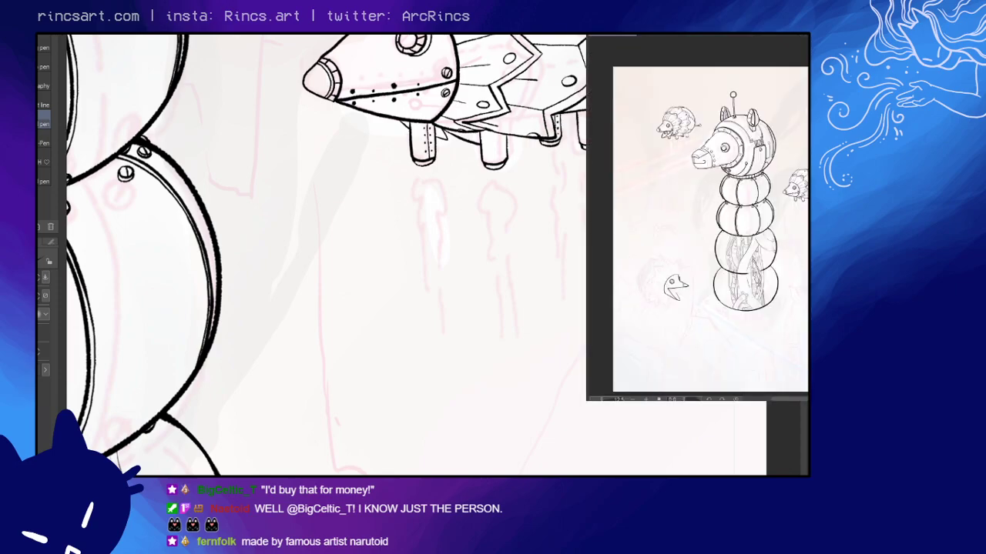
mouse_move(807, 400)
left_mouse_down()
mouse_move(807, 428)
mouse_move(806, 400)
mouse_move(793, 402)
mouse_move(805, 399)
left_mouse_up()
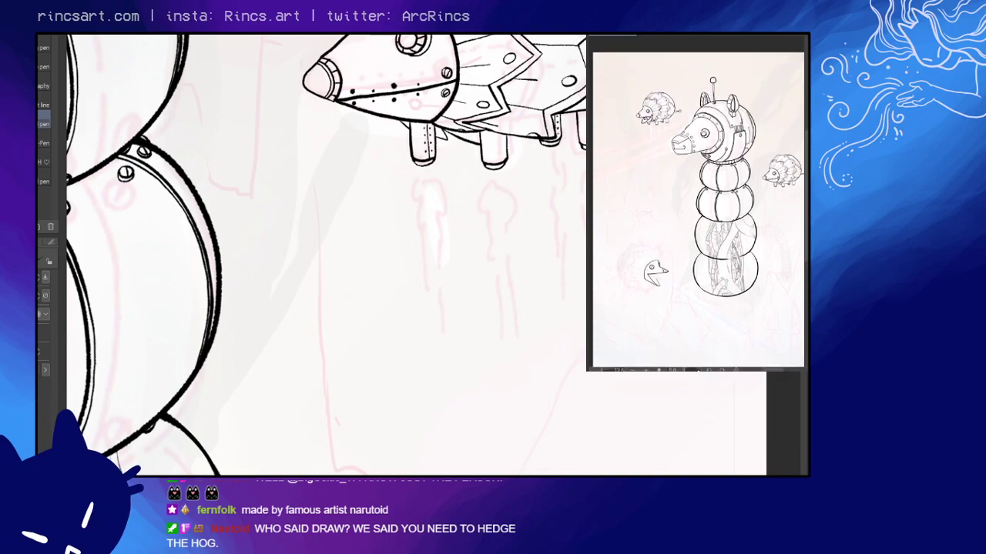
mouse_move(703, 340)
left_mouse_down()
mouse_move(704, 321)
mouse_move(697, 325)
left_mouse_up()
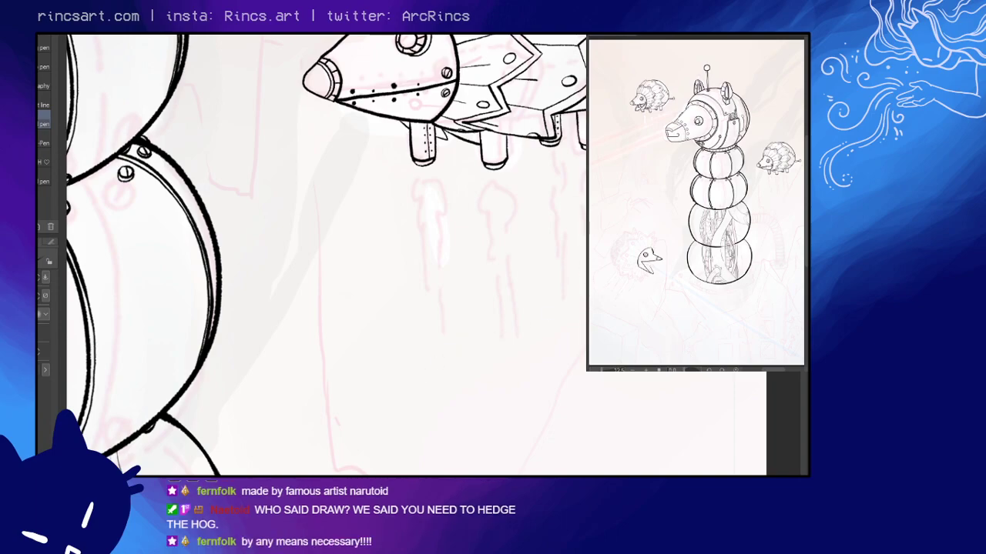
- Scribble a hedge of thick scalloped outlines around the open-mouthed hedgehog head and remove it again
left_click(489, 329)
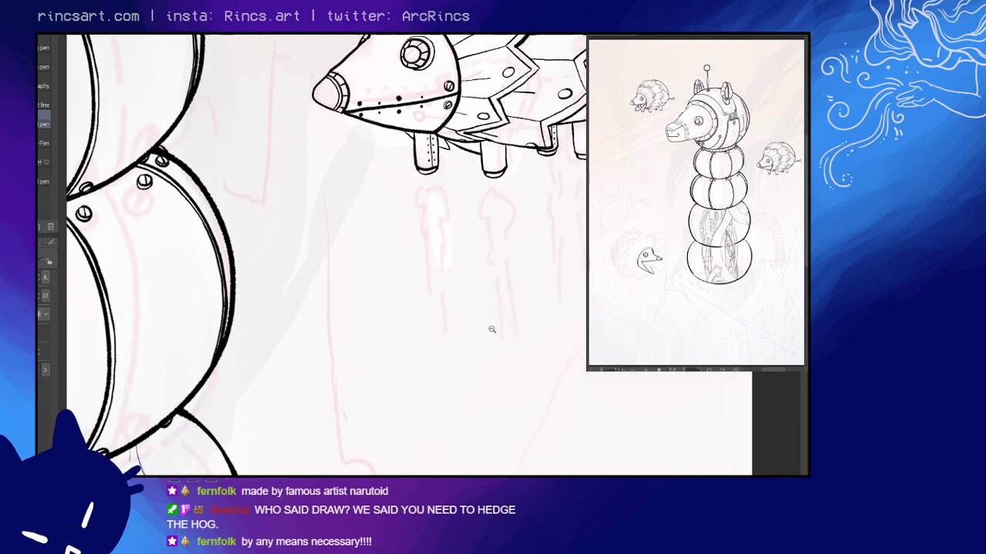
left_click(422, 361)
left_click(422, 362)
left_click_drag(293, 362, 531, 177)
left_click_drag(264, 439, 418, 211)
left_click_drag(315, 318, 422, 233)
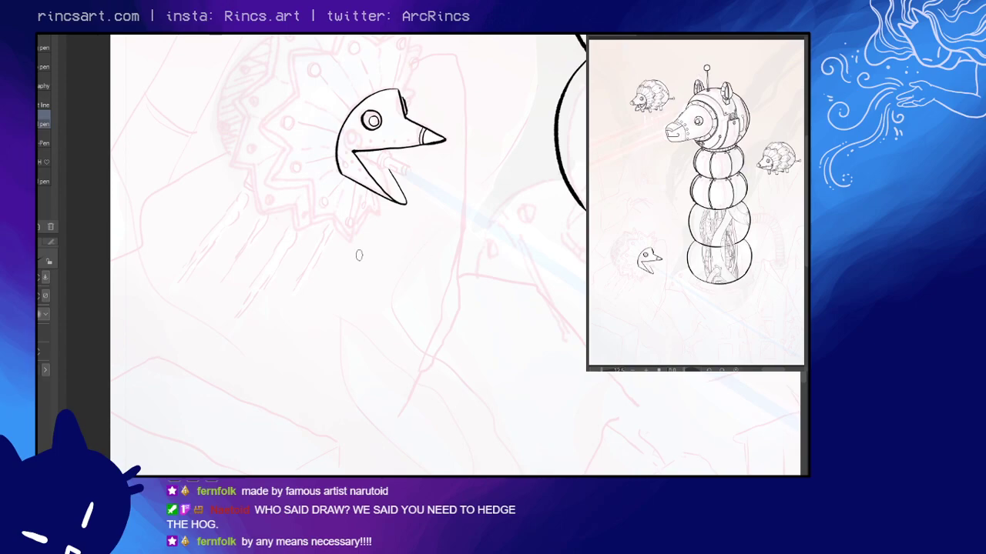
mouse_move(199, 184)
left_mouse_down()
mouse_move(212, 86)
mouse_move(248, 94)
mouse_move(294, 212)
mouse_move(304, 158)
mouse_move(321, 157)
mouse_move(335, 205)
left_mouse_up()
mouse_move(269, 130)
left_mouse_down()
mouse_move(279, 73)
mouse_move(308, 60)
mouse_move(325, 81)
mouse_move(338, 197)
left_mouse_up()
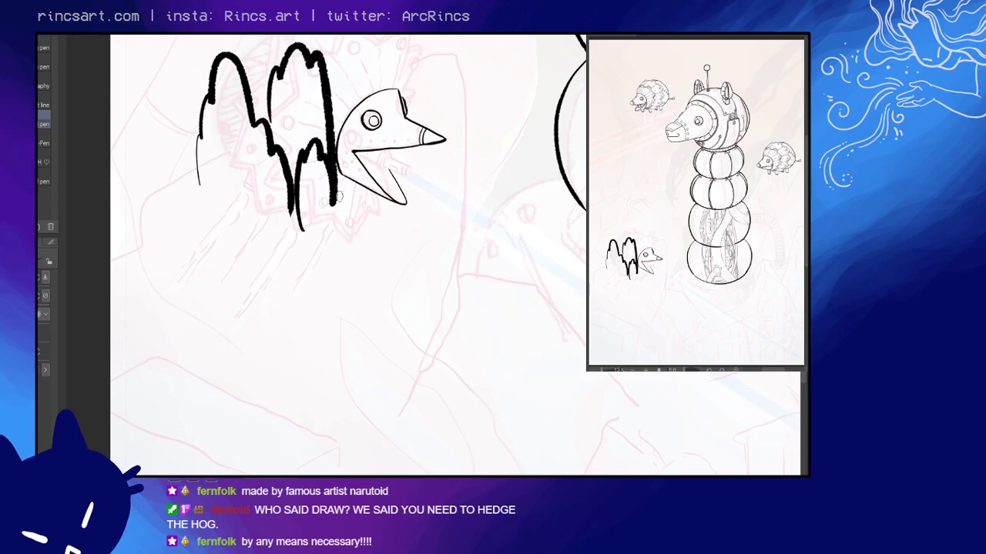
mouse_move(385, 48)
left_mouse_down()
mouse_move(419, 42)
mouse_move(428, 112)
left_mouse_up()
mouse_move(160, 227)
left_mouse_down()
mouse_move(161, 175)
mouse_move(239, 195)
mouse_move(301, 236)
mouse_move(354, 218)
mouse_move(360, 236)
left_mouse_up()
left_click_drag(439, 253, 436, 341)
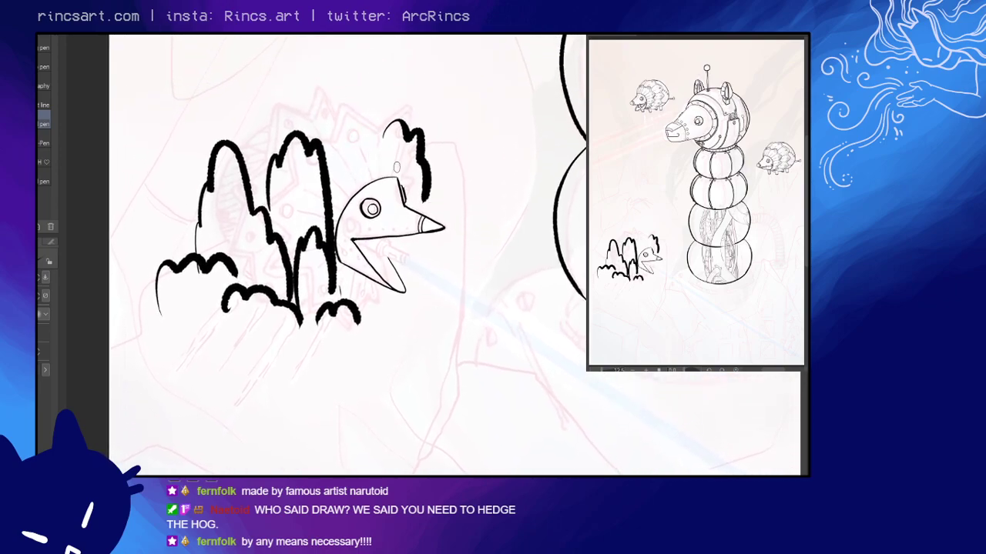
mouse_move(393, 176)
left_mouse_down()
mouse_move(343, 109)
mouse_move(301, 121)
left_mouse_up()
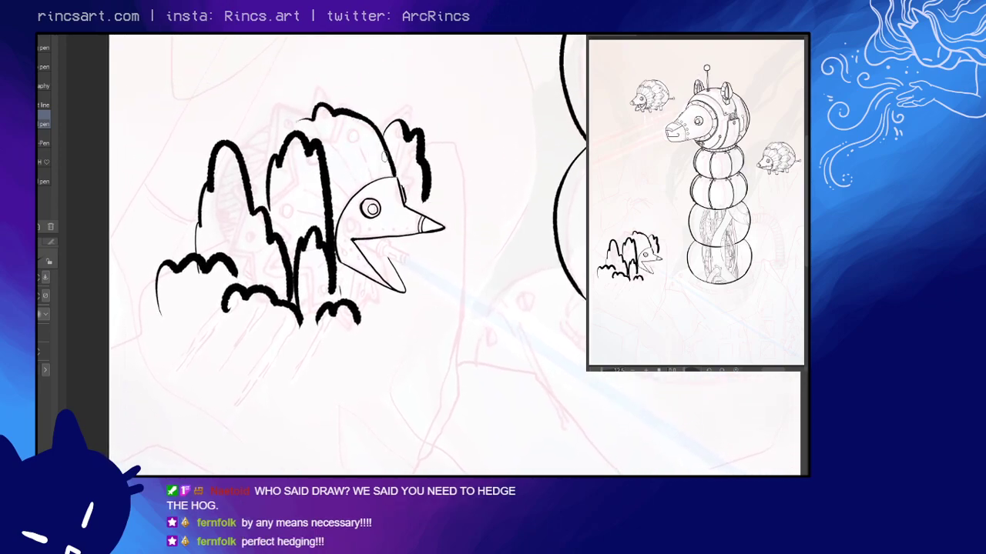
mouse_move(244, 158)
left_mouse_down()
mouse_move(247, 105)
mouse_move(271, 93)
mouse_move(301, 131)
left_mouse_up()
mouse_move(209, 140)
left_mouse_down()
mouse_move(213, 109)
mouse_move(228, 130)
left_mouse_up()
mouse_move(200, 165)
left_mouse_down()
mouse_move(171, 176)
mouse_move(140, 258)
left_mouse_up()
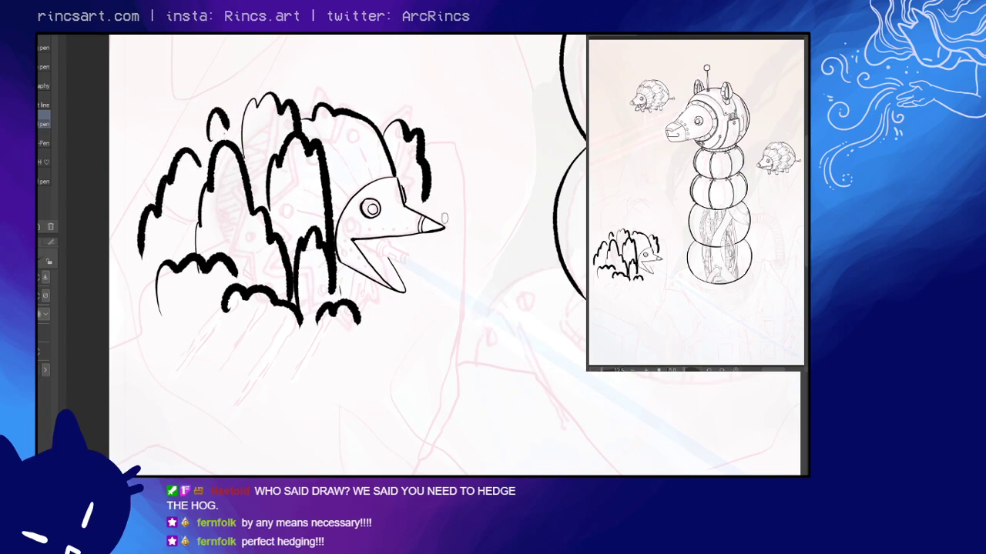
left_click_drag(365, 111, 388, 136)
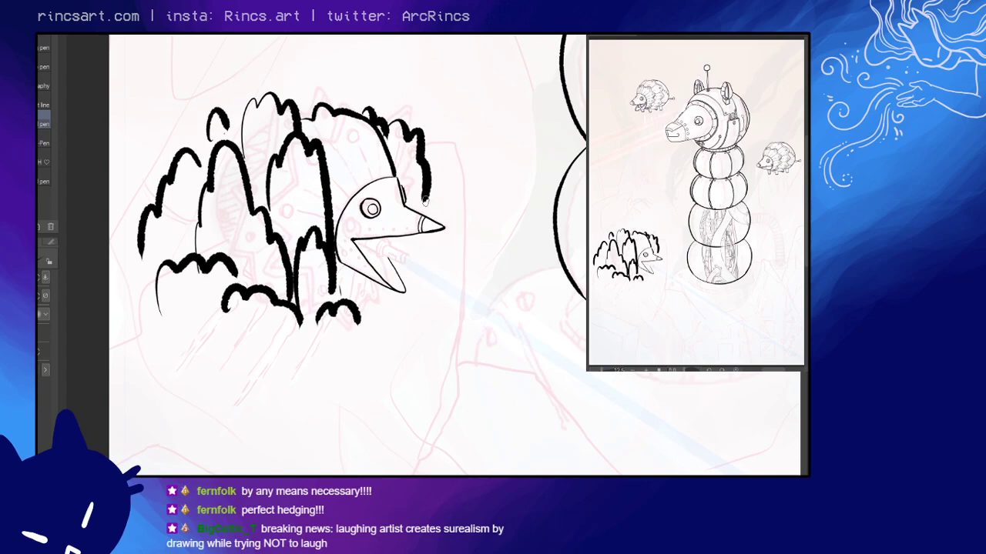
left_click_drag(425, 201, 462, 242)
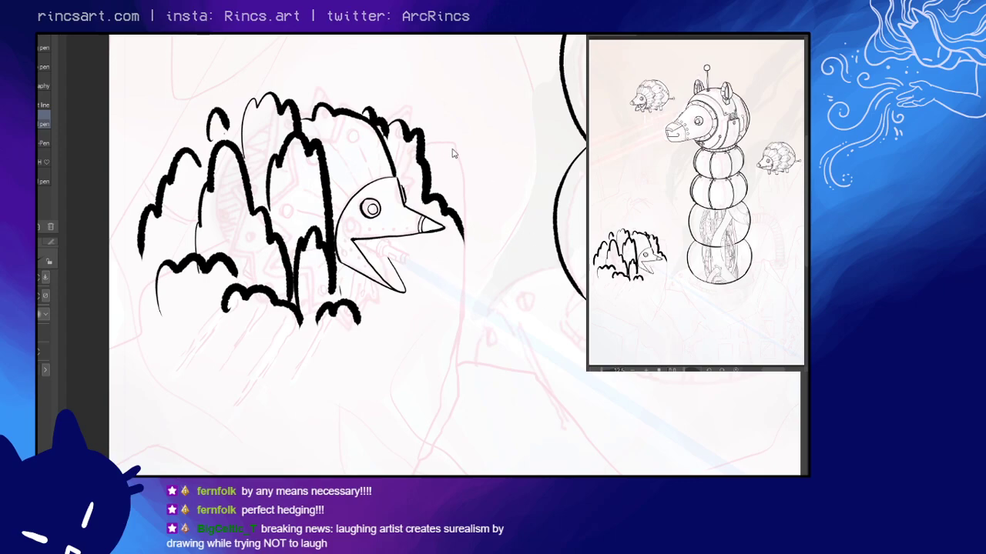
key("Delete")
- Erase the mouth corner of the hedgehog head and extend the upper jaw line to the back edge of the head
left_click_drag(392, 274, 411, 274)
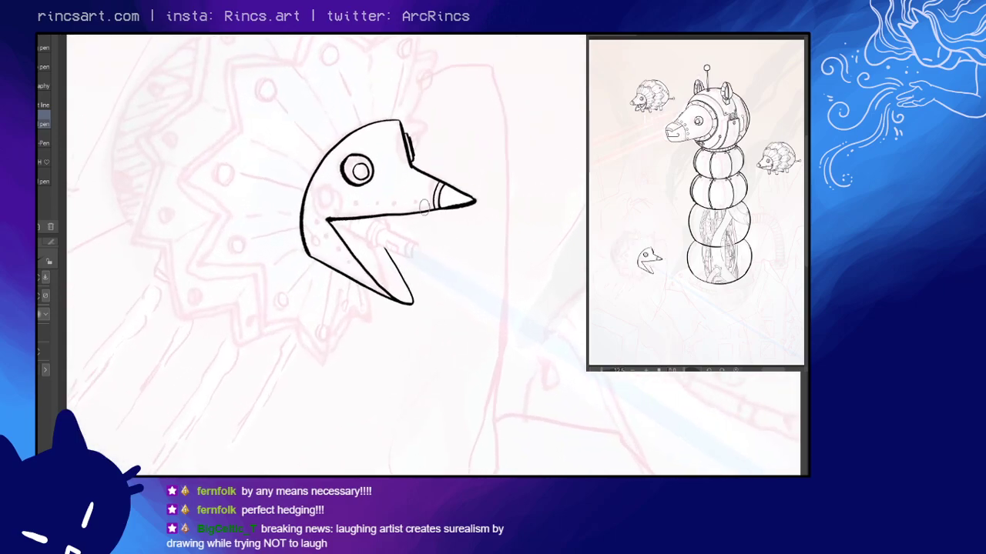
scroll(463, 234, "up", 1)
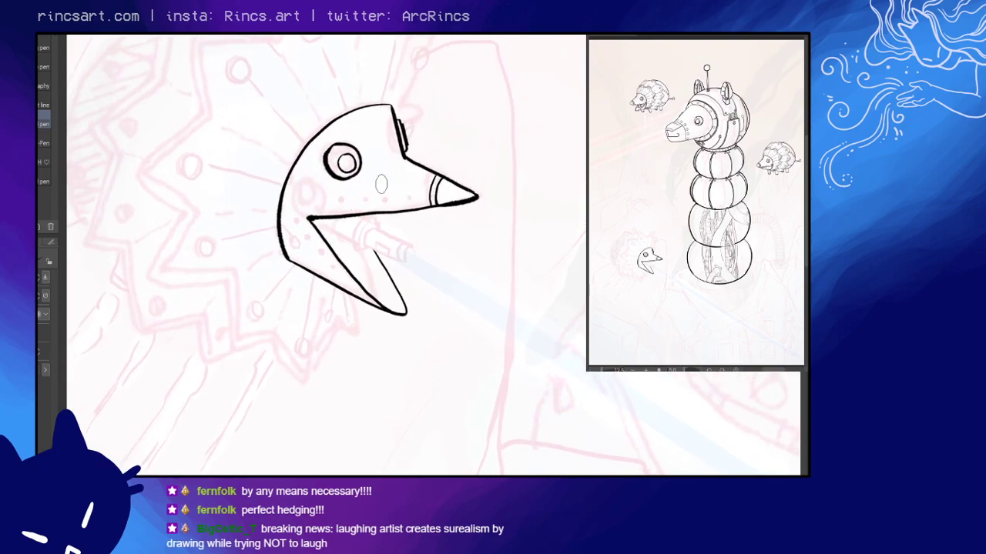
mouse_move(570, 193)
left_mouse_down()
mouse_move(577, 154)
mouse_move(529, 108)
left_mouse_up()
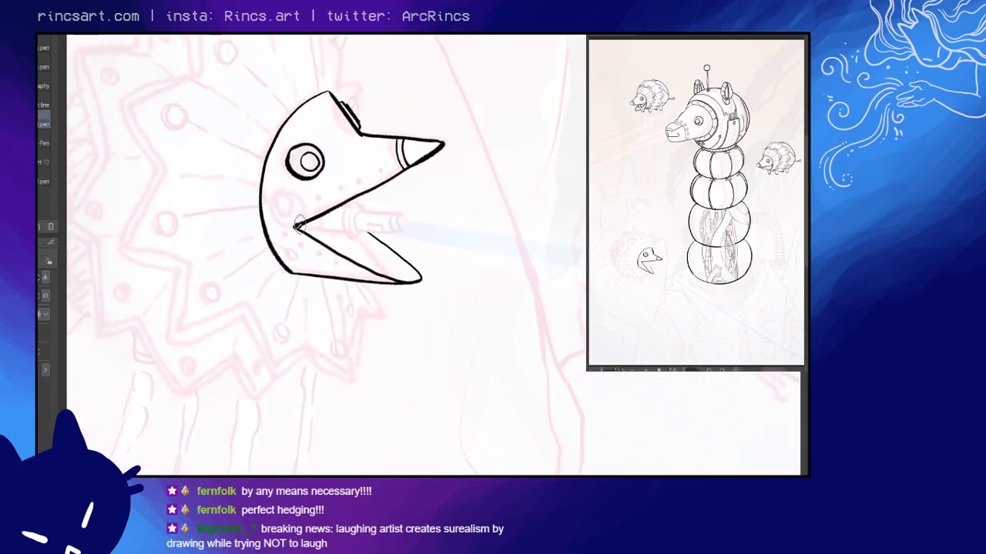
left_click_drag(297, 227, 312, 218)
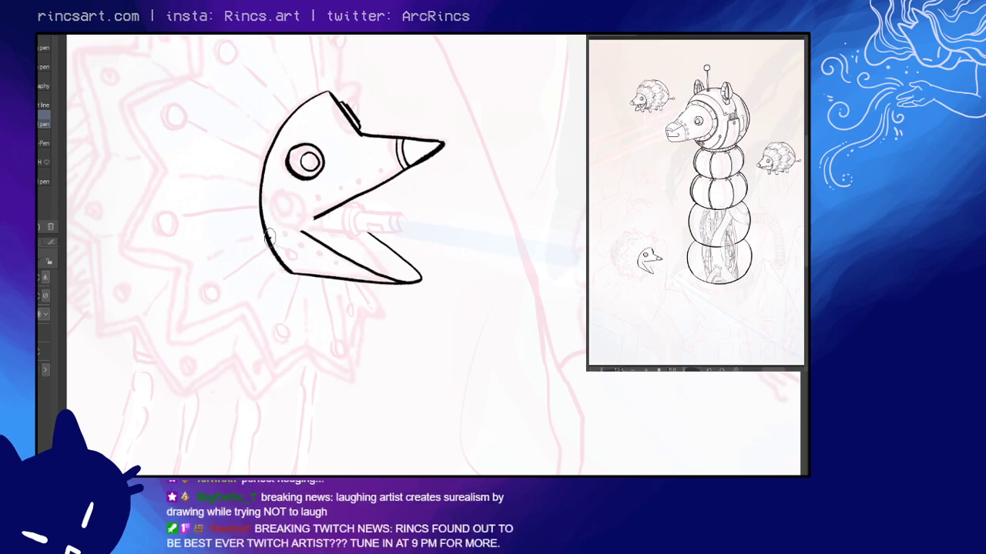
left_click_drag(268, 244, 324, 205)
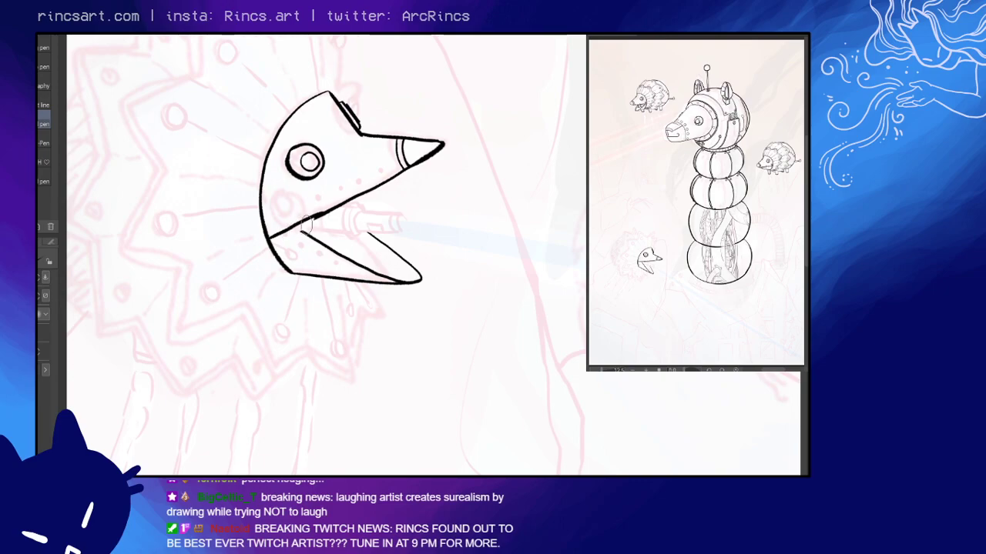
key("ctrl+z")
left_click_drag(267, 238, 315, 213)
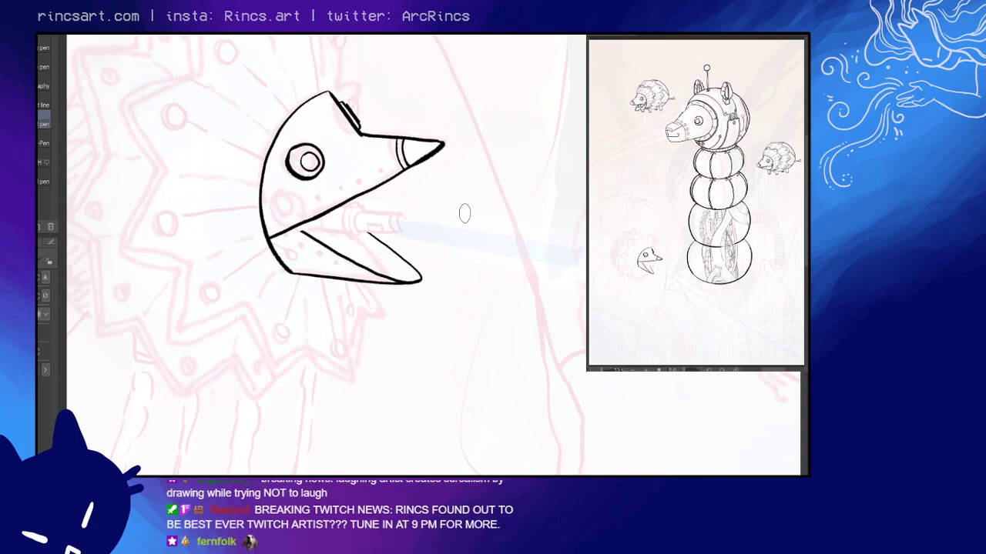
- Lasso the hedgehog's lower jaw, try rotating and shifting its lines, and delete them
key("o")
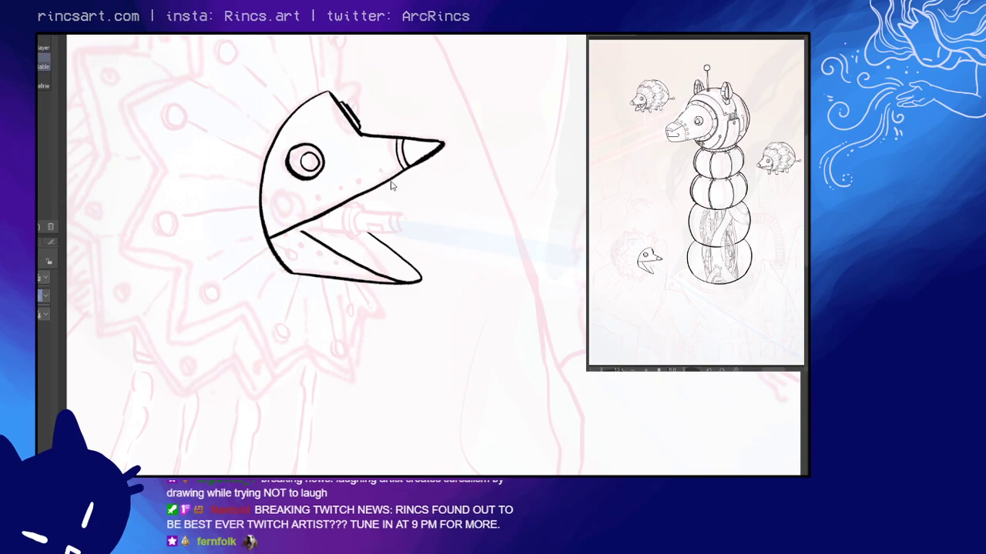
key("m")
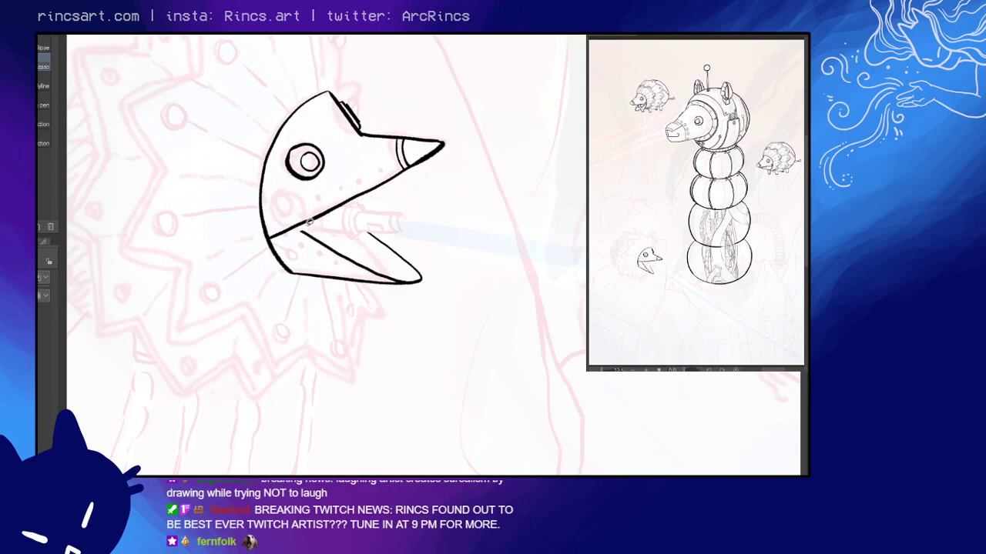
left_click_drag(394, 206, 396, 209)
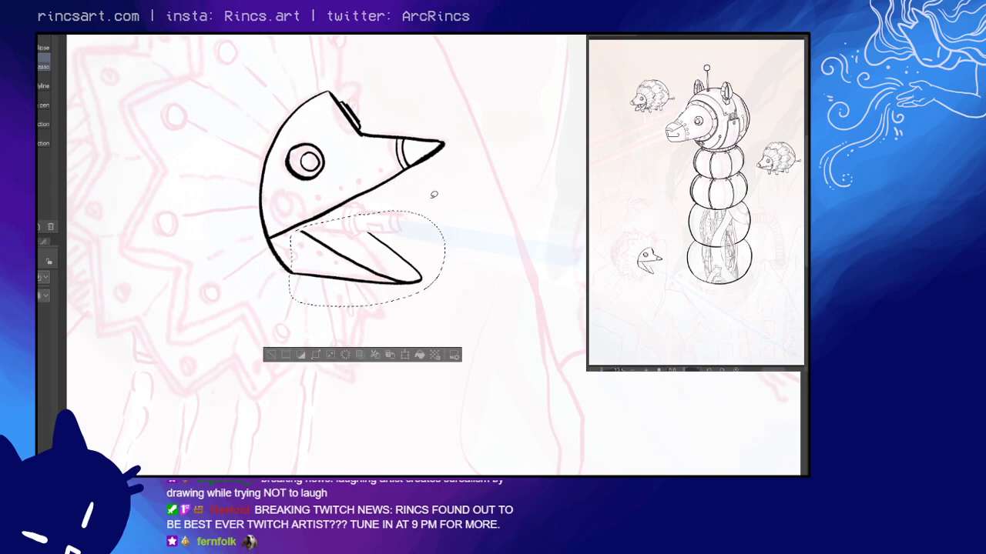
key("k")
mouse_move(401, 271)
left_mouse_down()
mouse_move(370, 279)
mouse_move(401, 265)
left_mouse_up()
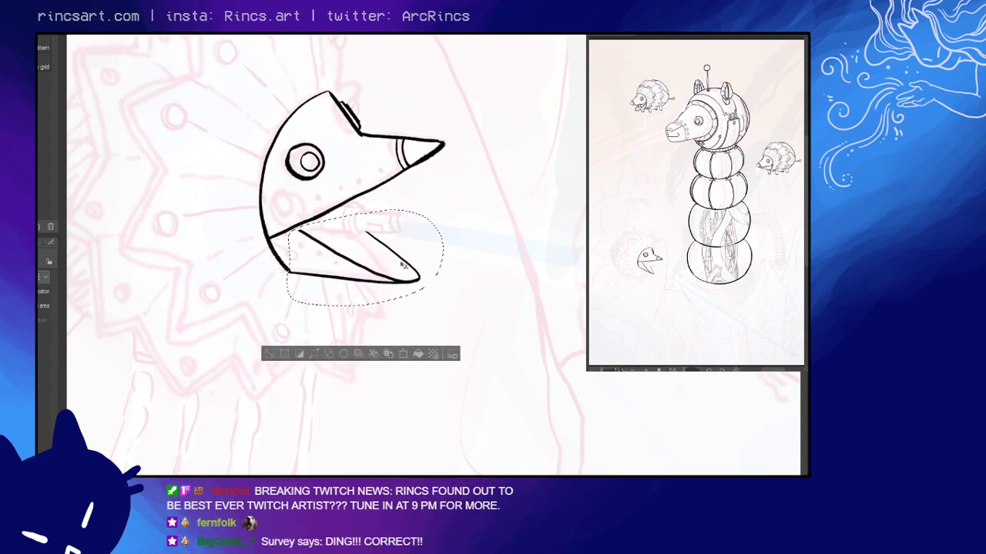
key("ctrl+t")
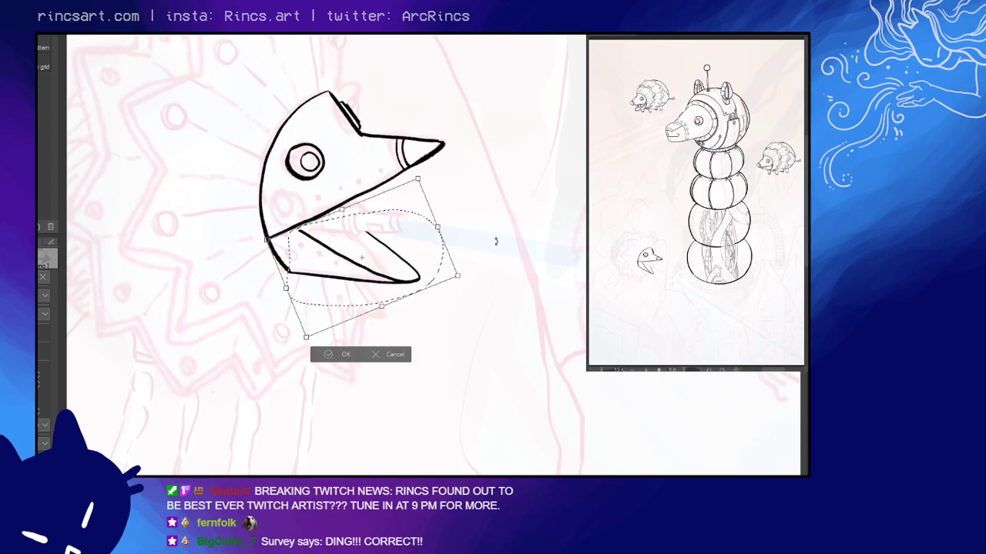
left_click_drag(480, 252, 489, 281)
left_click_drag(375, 279, 382, 298)
left_click_drag(475, 313, 411, 278)
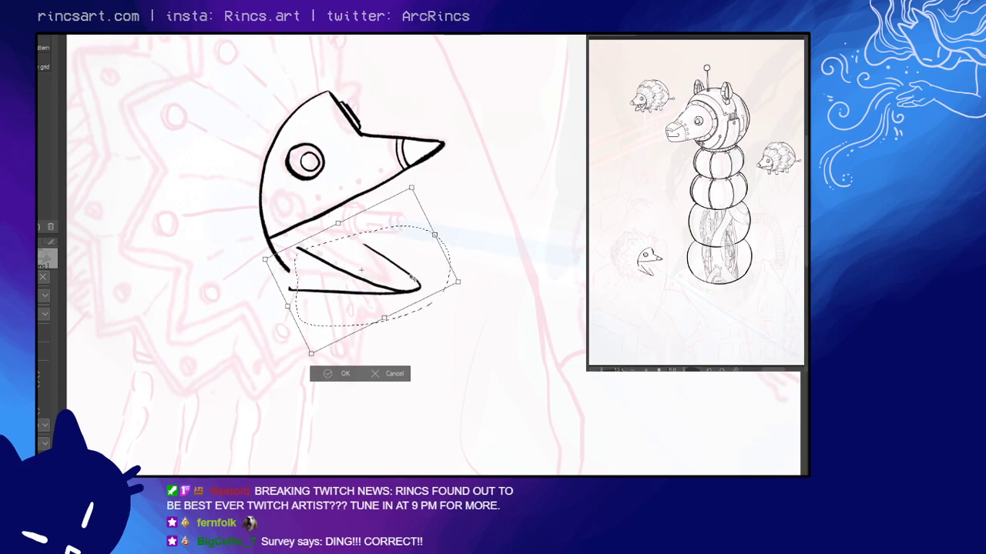
left_click_drag(413, 278, 446, 293)
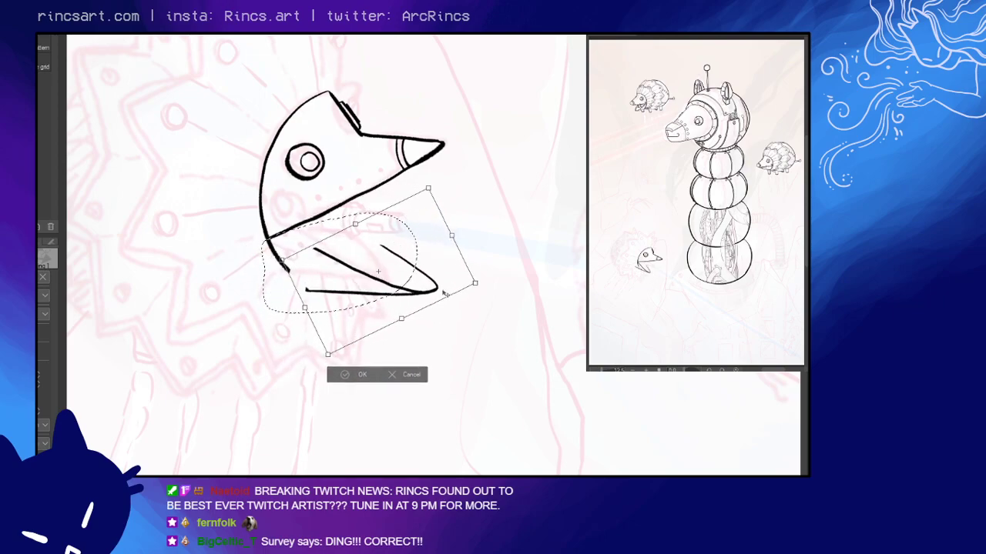
left_click(406, 375)
key("Delete")
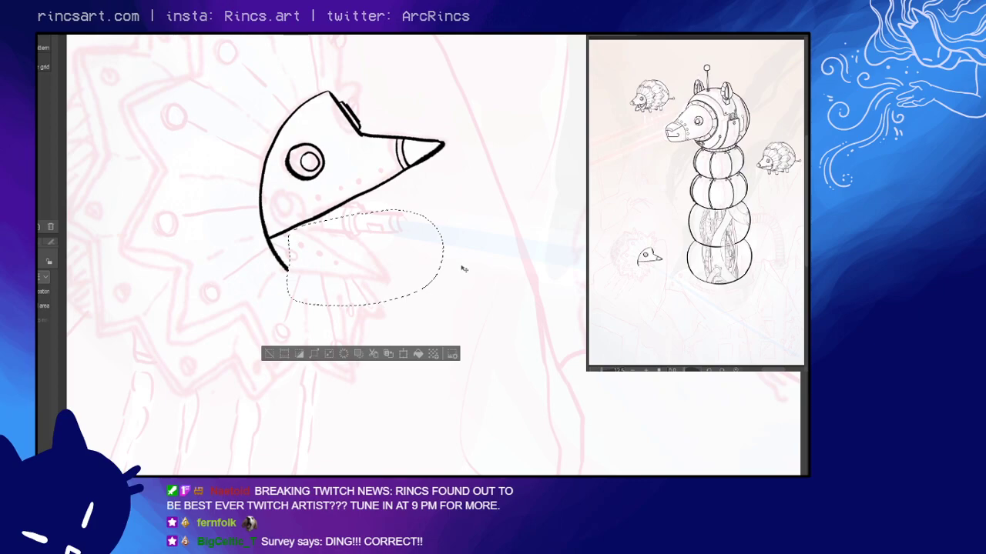
- Deselect the deleted jaw area and try inking a thin mouth line for the lower jaw outward from the hinge
key("ctrl+d")
key("p")
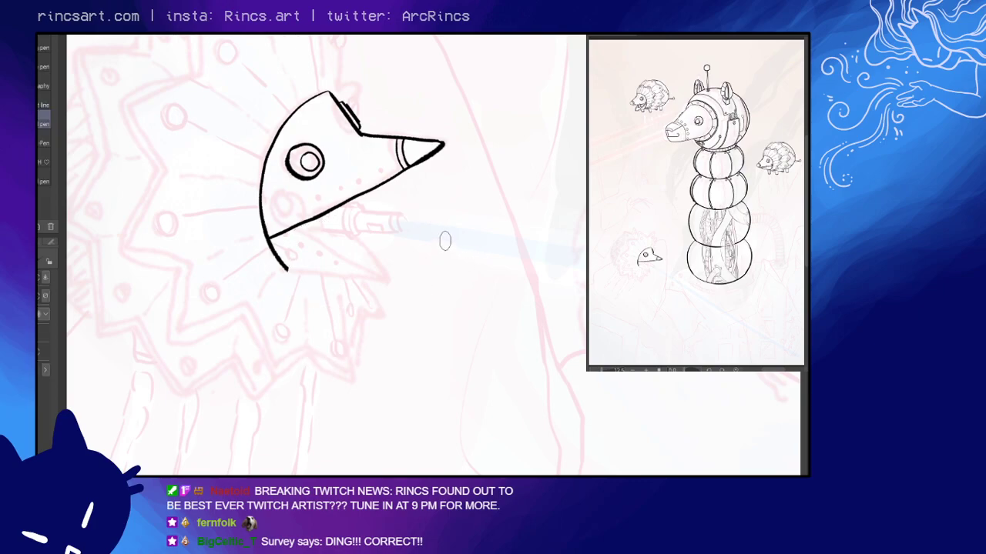
key("r")
left_click_drag(551, 230, 508, 133)
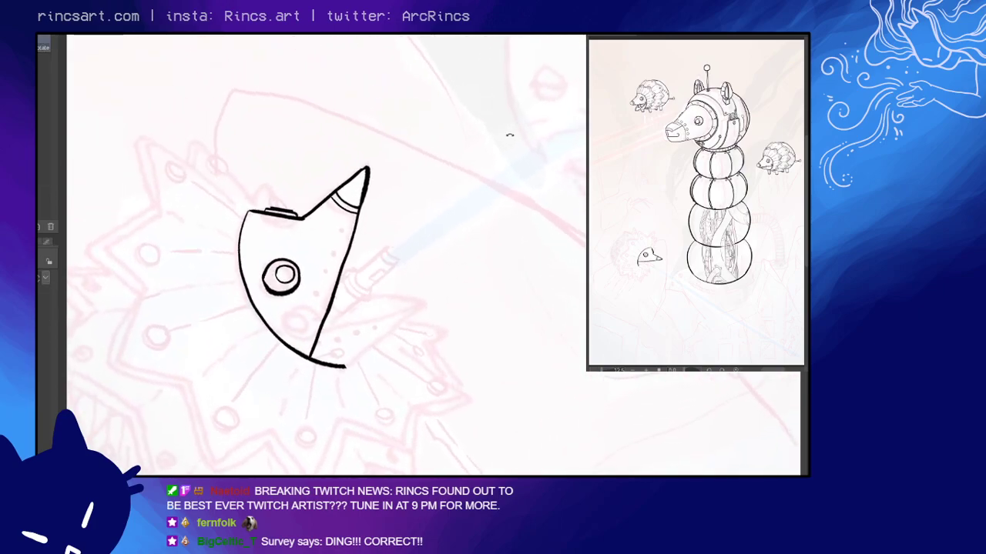
left_click_drag(427, 244, 441, 167)
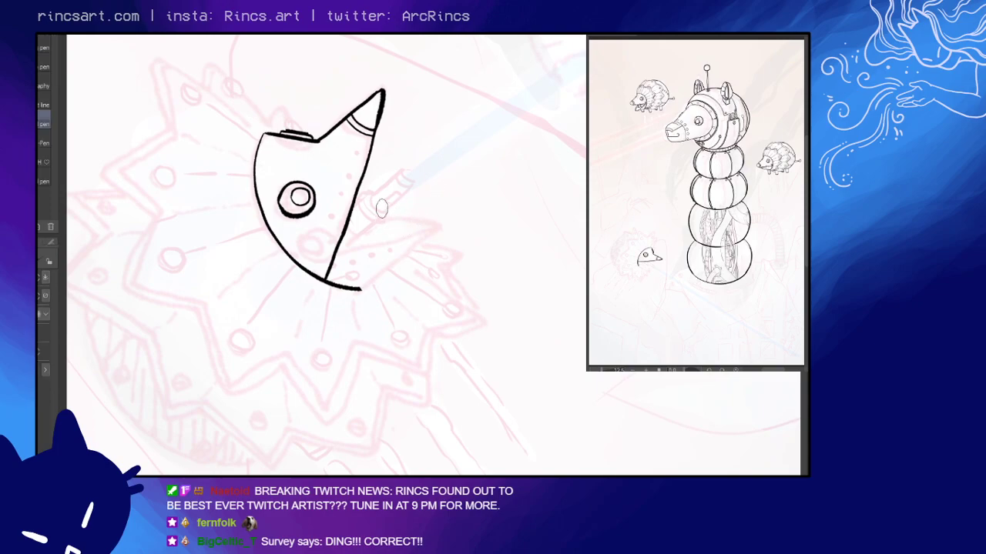
left_click_drag(327, 279, 436, 206)
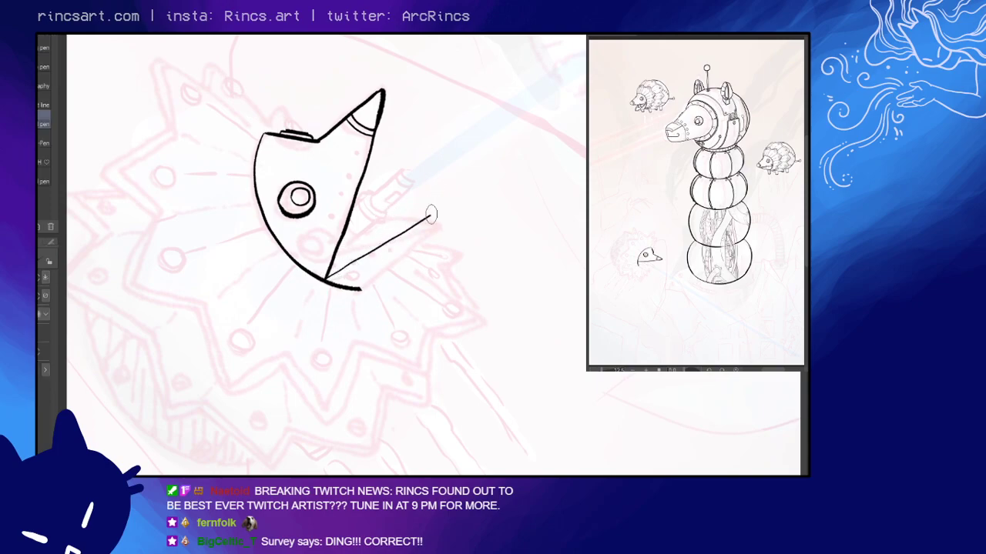
key("ctrl+z")
left_click_drag(327, 278, 436, 192)
key("ctrl+z")
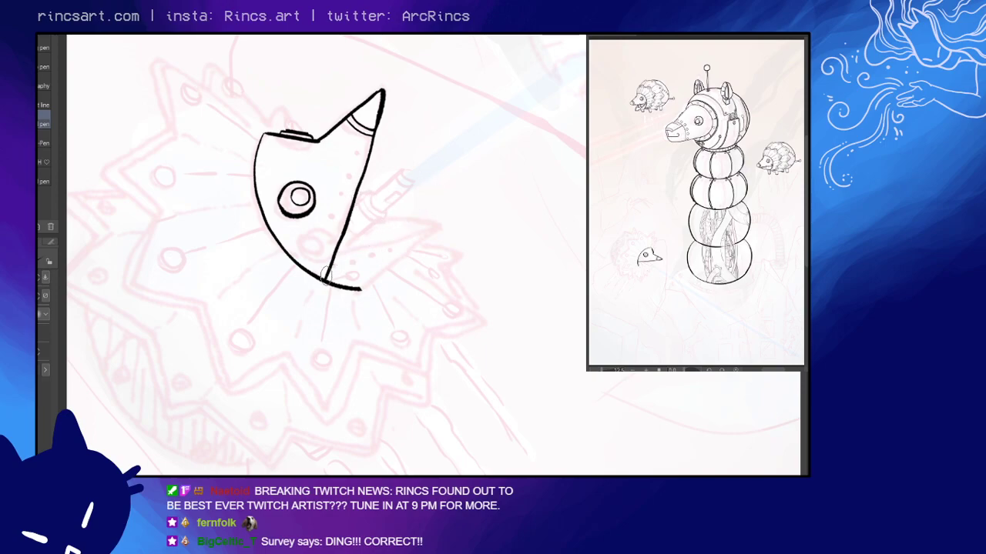
left_click_drag(327, 280, 433, 185)
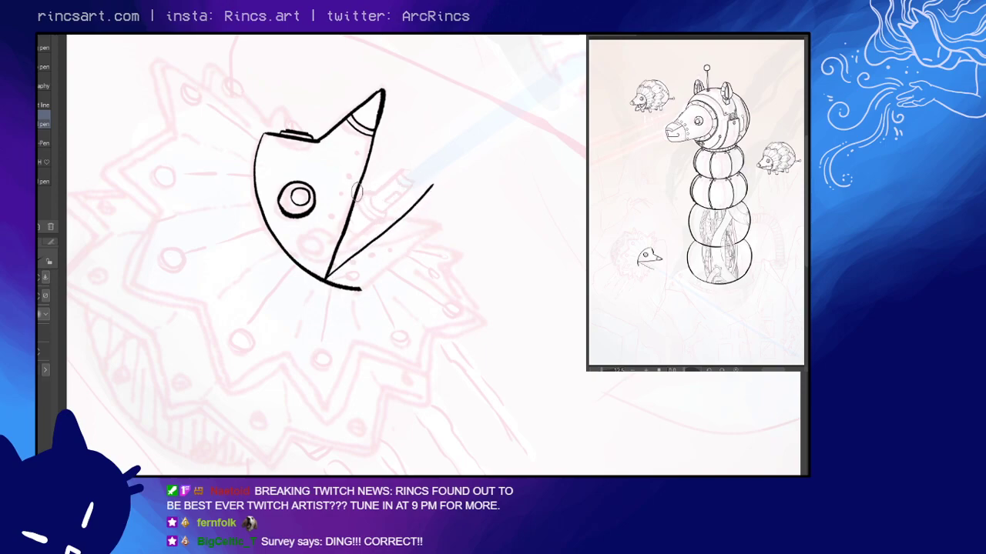
- Try inking the lower jaw's upper edge, rounded tip and underside to close its outline around the mouth line
mouse_move(356, 186)
left_mouse_down()
mouse_move(430, 147)
mouse_move(441, 167)
left_mouse_up()
key("ctrl+z")
mouse_move(356, 193)
left_mouse_down()
mouse_move(433, 161)
mouse_move(443, 166)
mouse_move(426, 189)
mouse_move(364, 194)
mouse_move(436, 163)
mouse_move(439, 171)
mouse_move(391, 181)
mouse_move(431, 167)
mouse_move(434, 176)
mouse_move(360, 290)
left_mouse_up()
key("ctrl+z")
key("ctrl+z")
key("ctrl+z")
key("ctrl+z")
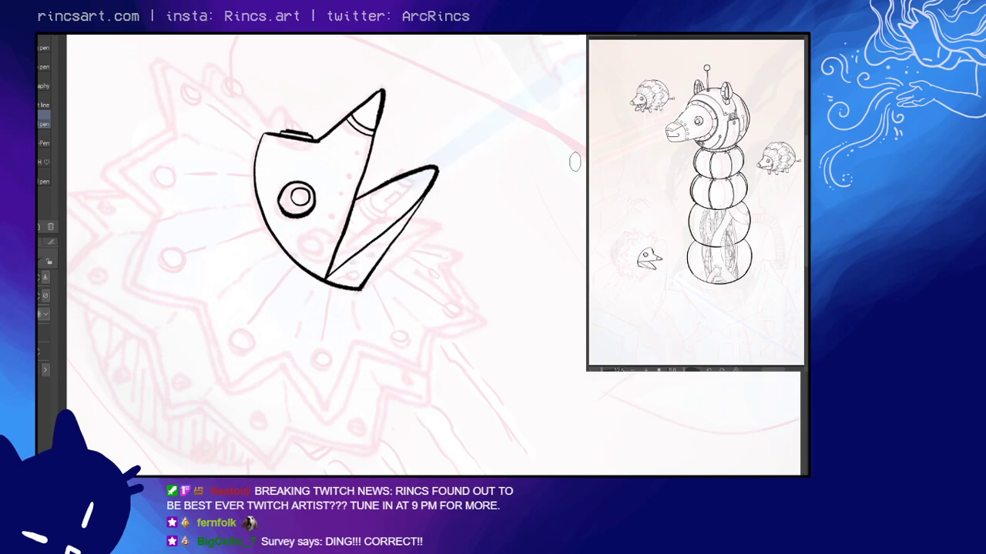
- Undo the newly inked lower jaw lines on the hedgehog head
key("r")
left_click_drag(534, 154, 452, 310)
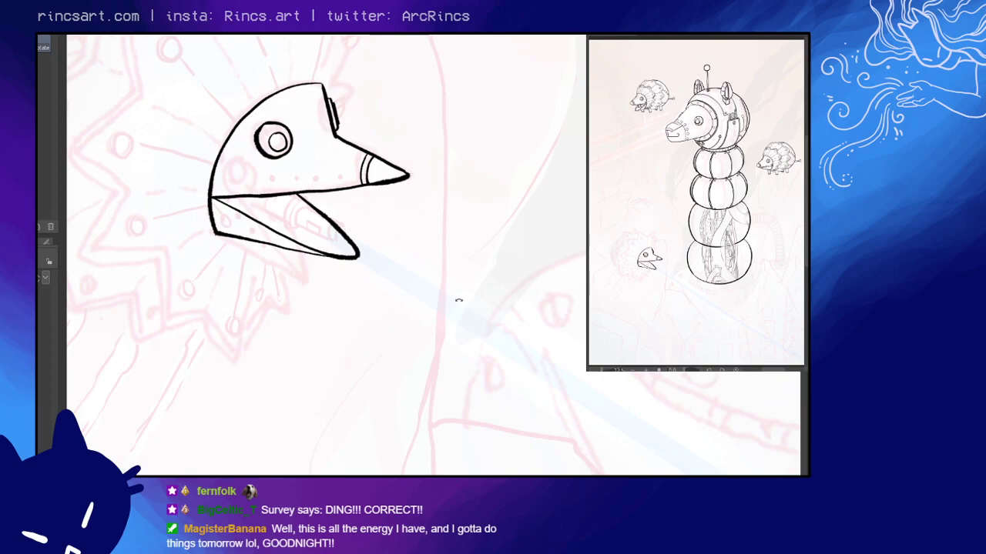
key("ctrl+z")
key("ctrl+z")
key("ctrl+z")
- Ink the lower jaw's thick mouth line from the hinge at a steeper angle, so the mouth opens wider
key("p")
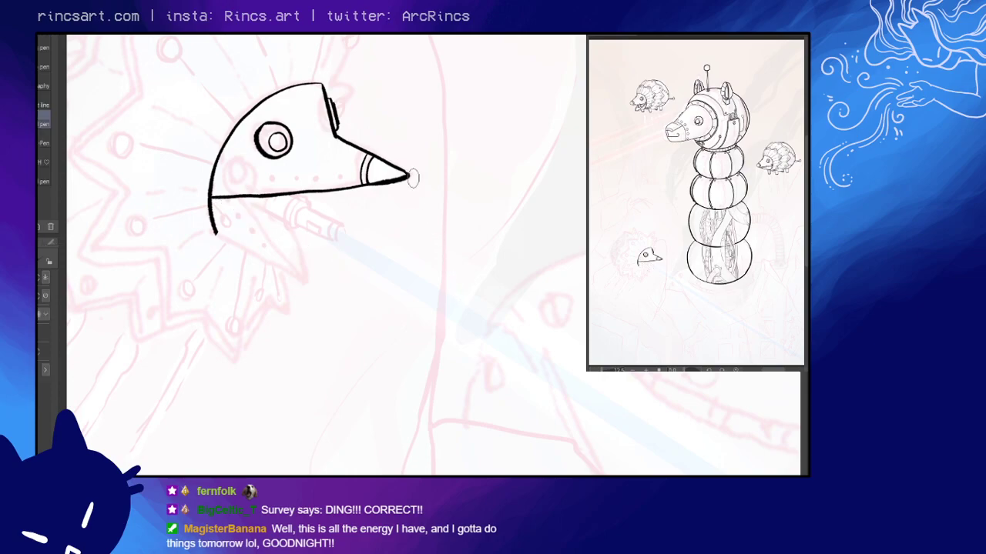
left_click_drag(210, 198, 308, 305)
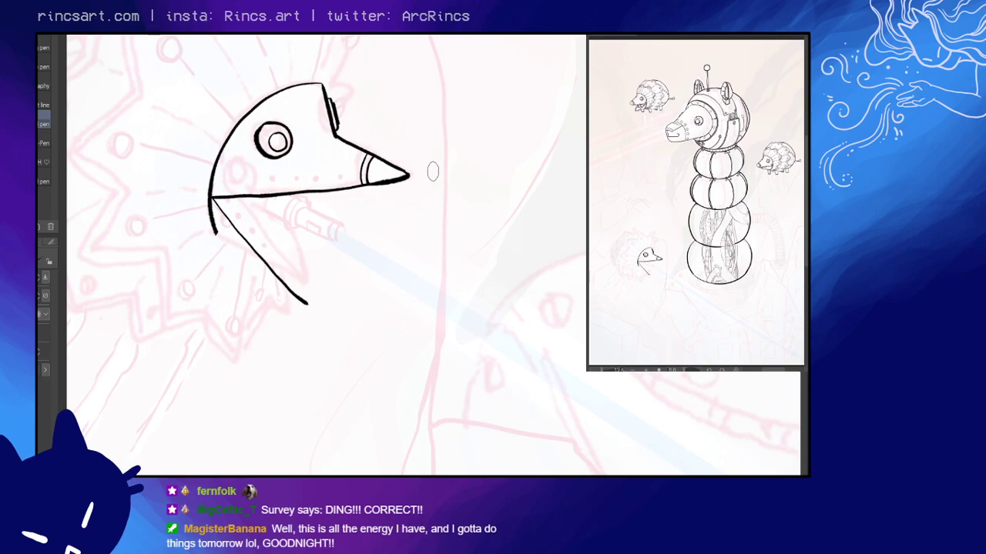
mouse_move(464, 171)
left_mouse_down()
mouse_move(519, 159)
mouse_move(554, 256)
mouse_move(541, 205)
left_mouse_up()
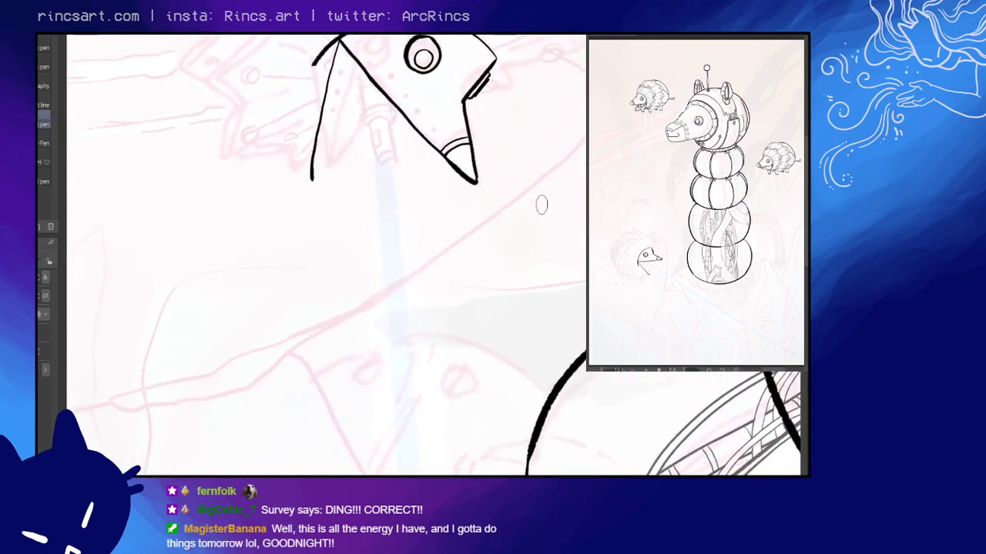
key("ctrl+z")
key("p")
mouse_move(333, 55)
left_mouse_down()
mouse_move(324, 146)
mouse_move(337, 196)
left_mouse_up()
key("ctrl+z")
left_click_drag(339, 40, 322, 198)
key("ctrl+z")
mouse_move(339, 40)
left_mouse_down()
mouse_move(324, 147)
mouse_move(331, 208)
left_mouse_up()
- Ink the lower jaw's far edge and curved underside so they meet the mouth line at a pointed tip
left_click_drag(370, 83, 333, 209)
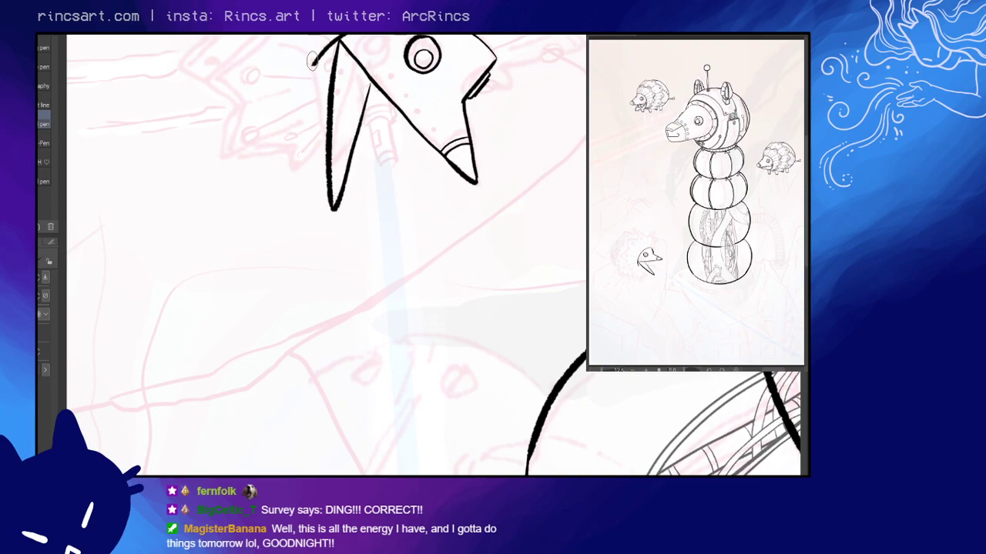
mouse_move(308, 76)
left_mouse_down()
mouse_move(321, 50)
mouse_move(306, 85)
mouse_move(333, 210)
left_mouse_up()
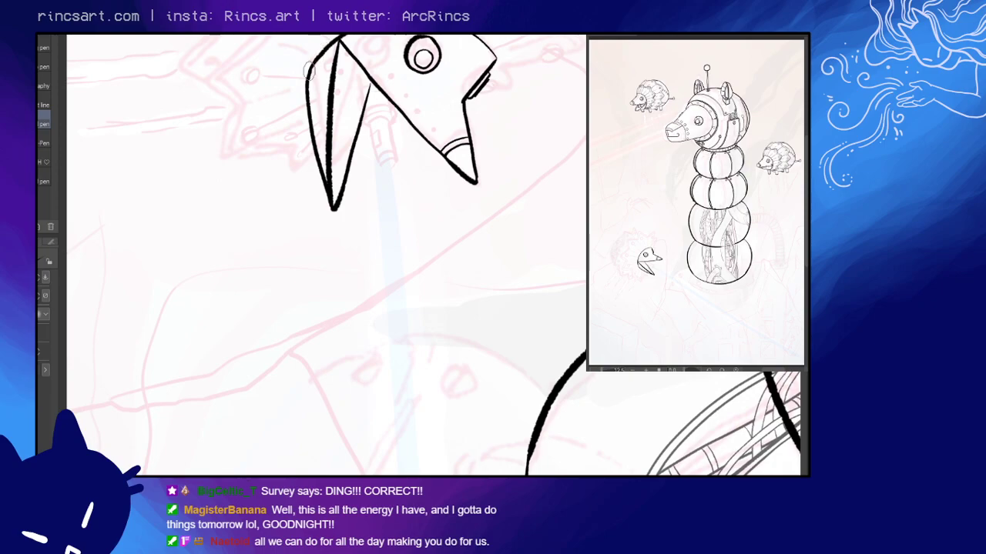
key("r")
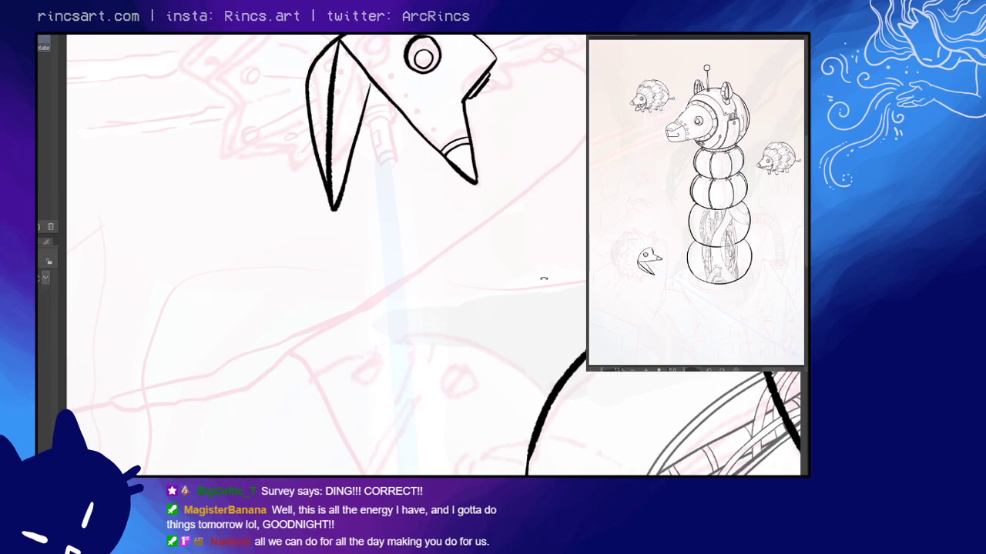
left_click_drag(570, 331, 572, 128)
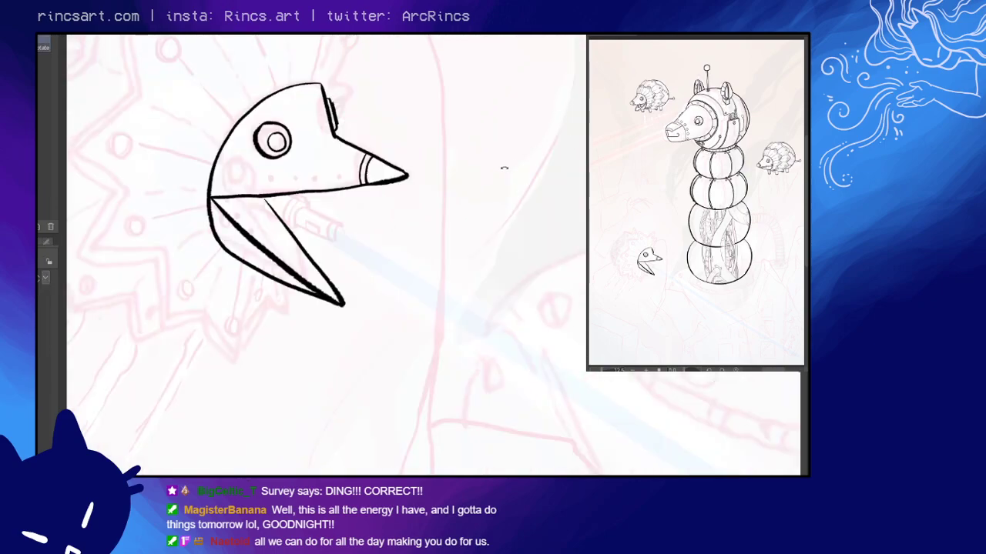
mouse_move(503, 167)
left_mouse_down()
mouse_move(545, 180)
mouse_move(542, 168)
left_mouse_up()
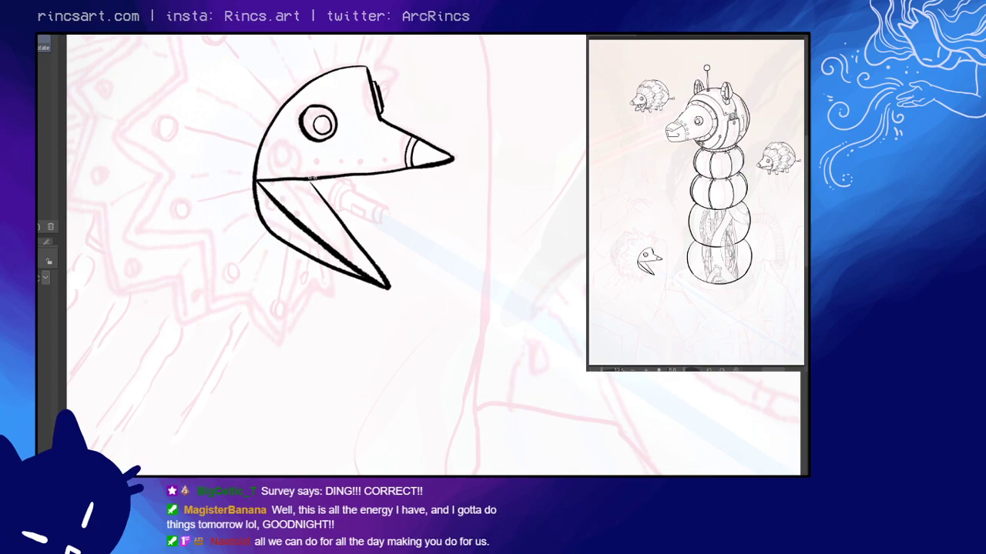
- Examine the jaw, barrel and screw details of the finished open-mouthed hedgehog as a reference for the unfinished head
key("p")
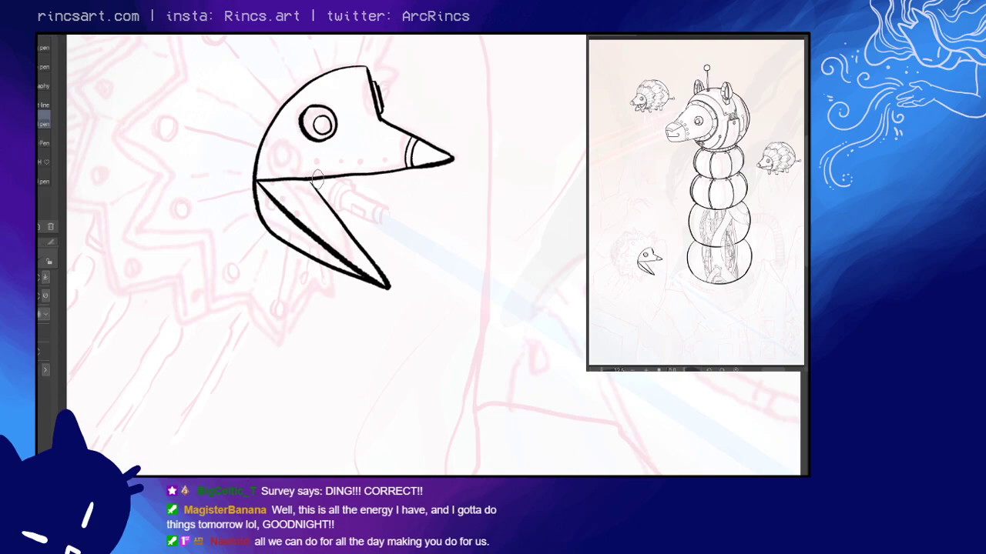
key("b")
key("p")
left_click_drag(581, 129, 362, 412)
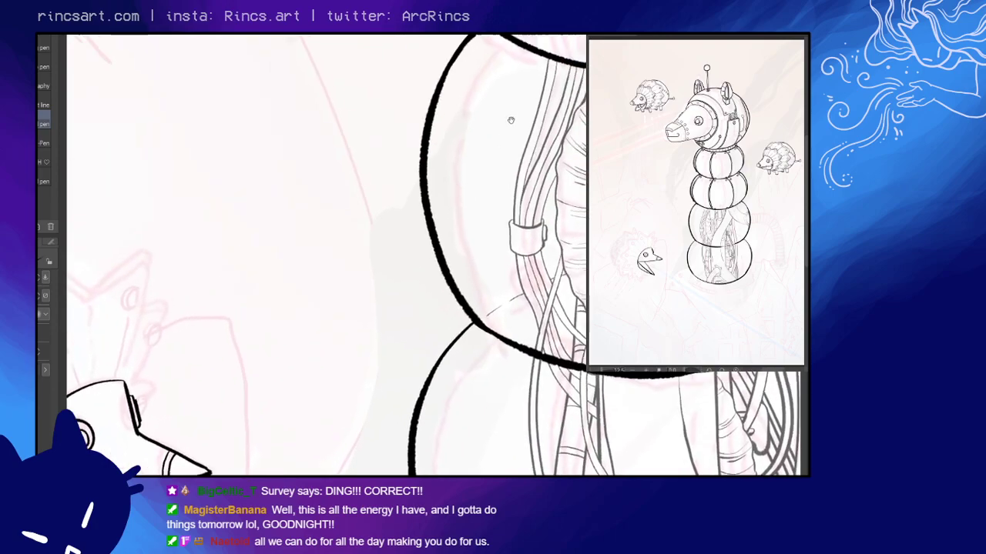
left_click_drag(510, 120, 396, 427)
left_click_drag(419, 132, 510, 444)
left_click_drag(352, 211, 412, 414)
left_click_drag(284, 127, 464, 317)
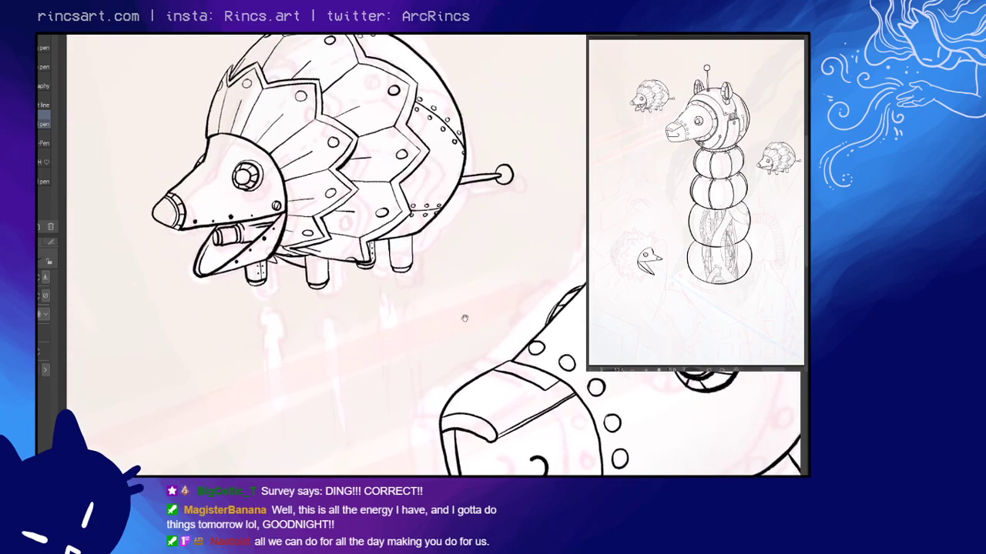
left_click_drag(326, 273, 456, 279)
scroll(413, 227, "up", 3)
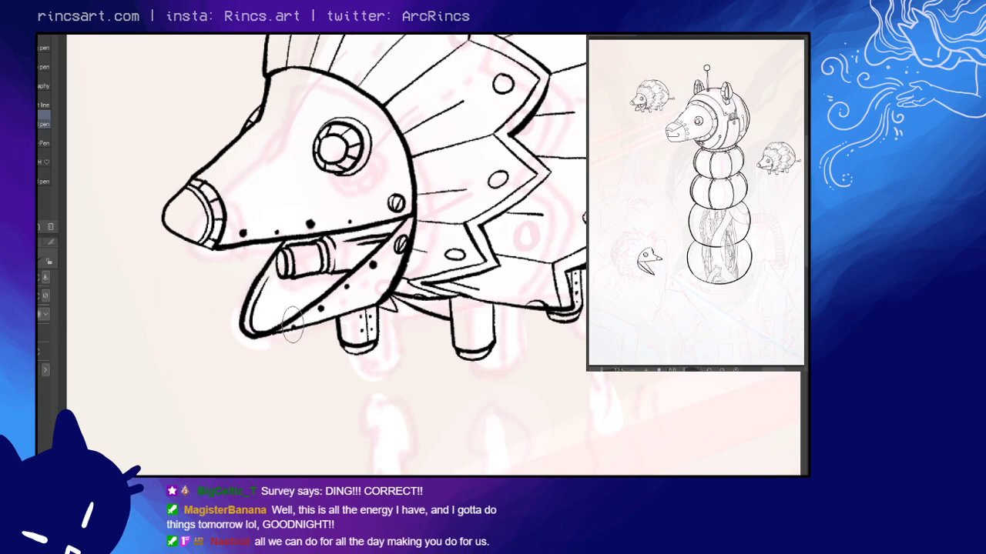
scroll(578, 327, "down", 3)
left_click_drag(588, 403, 376, 255)
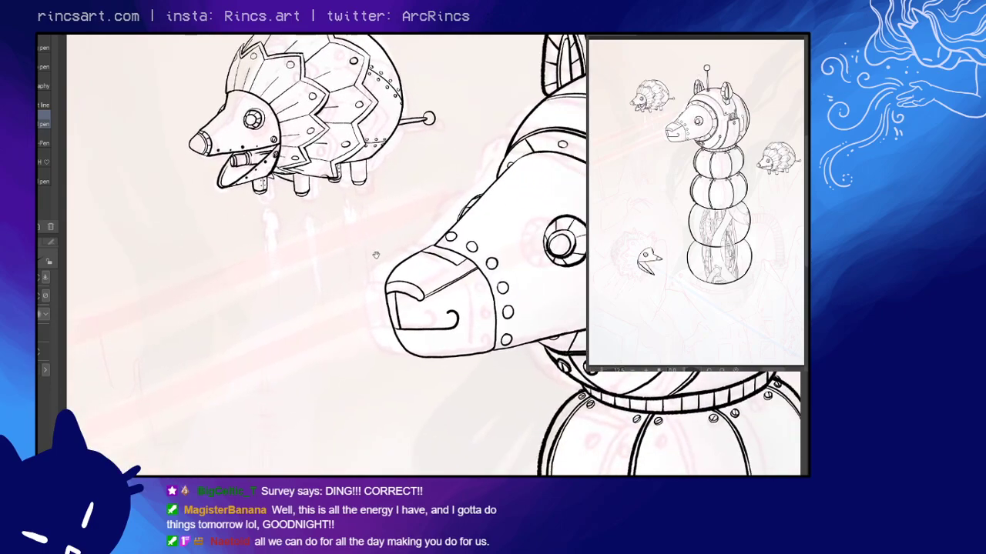
left_click_drag(422, 395, 338, 266)
left_click_drag(603, 314, 237, 239)
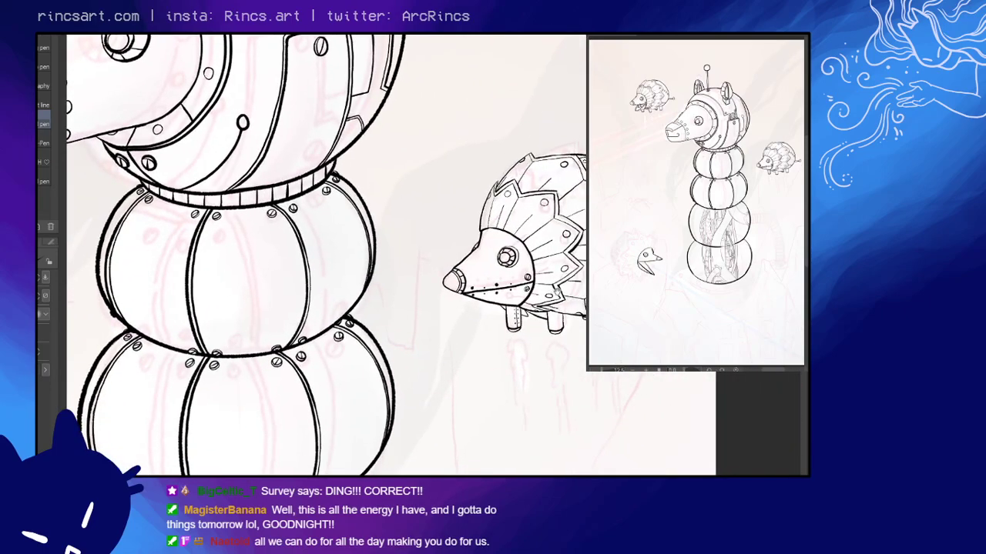
left_click_drag(379, 424, 539, 204)
left_click_drag(331, 431, 542, 137)
left_click_drag(314, 393, 439, 160)
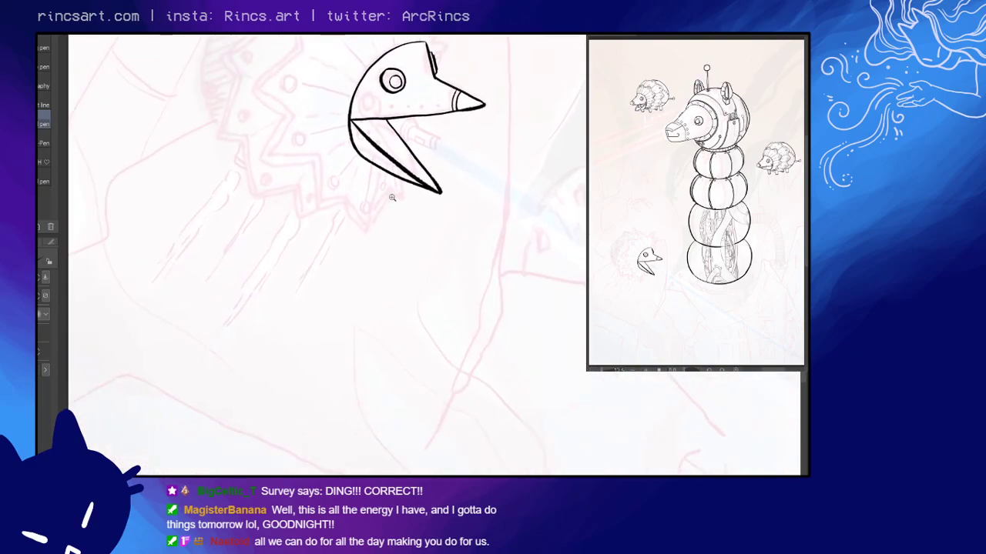
left_click_drag(392, 198, 326, 399)
left_click_drag(369, 244, 375, 251)
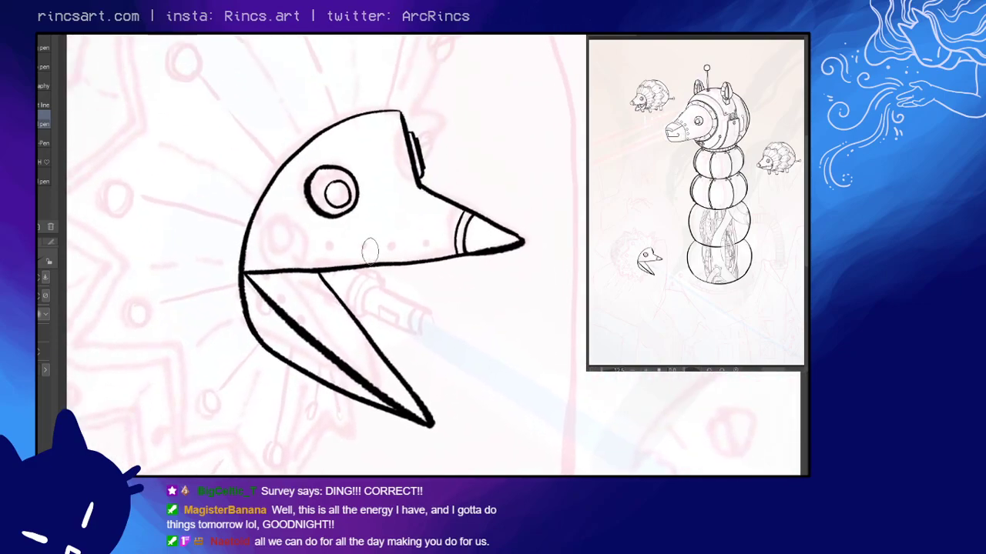
- Ink a small slotted screw with a shaded rim on the back of the upper head, just above the jaw hinge
scroll(375, 246, "up", 2)
left_click_drag(312, 224, 358, 218)
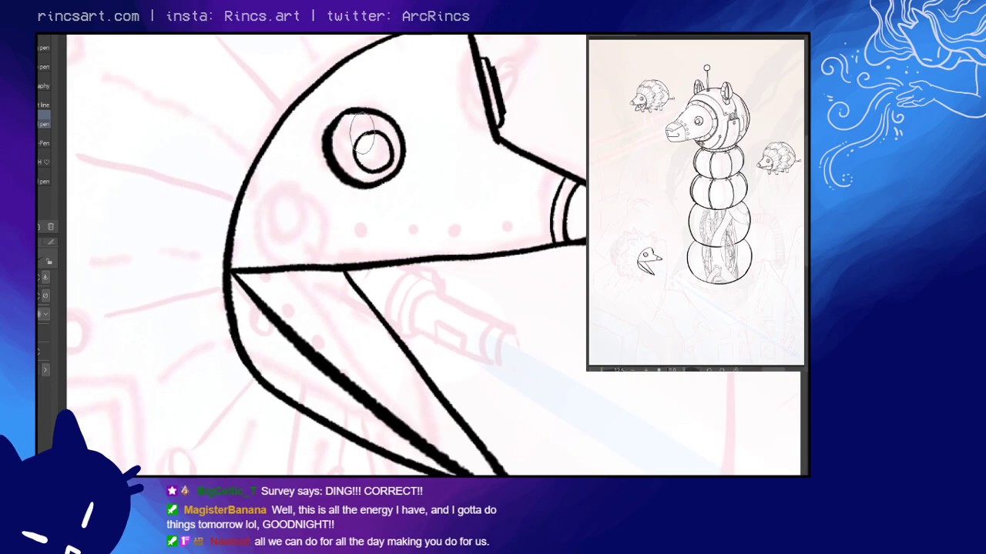
mouse_move(247, 249)
left_mouse_down()
mouse_move(270, 233)
mouse_move(250, 227)
mouse_move(274, 227)
mouse_move(252, 221)
mouse_move(268, 234)
left_mouse_up()
key("ctrl+z")
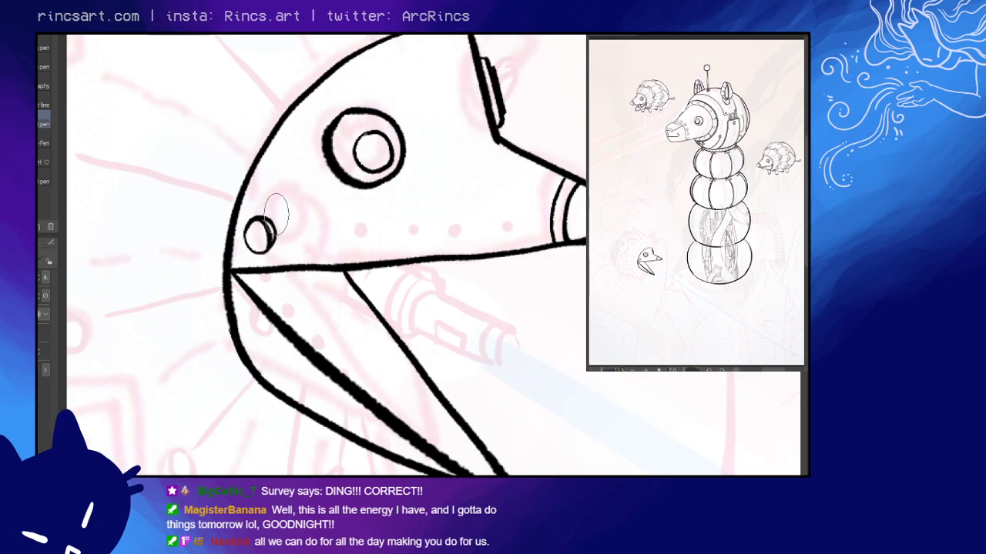
key("ctrl+z")
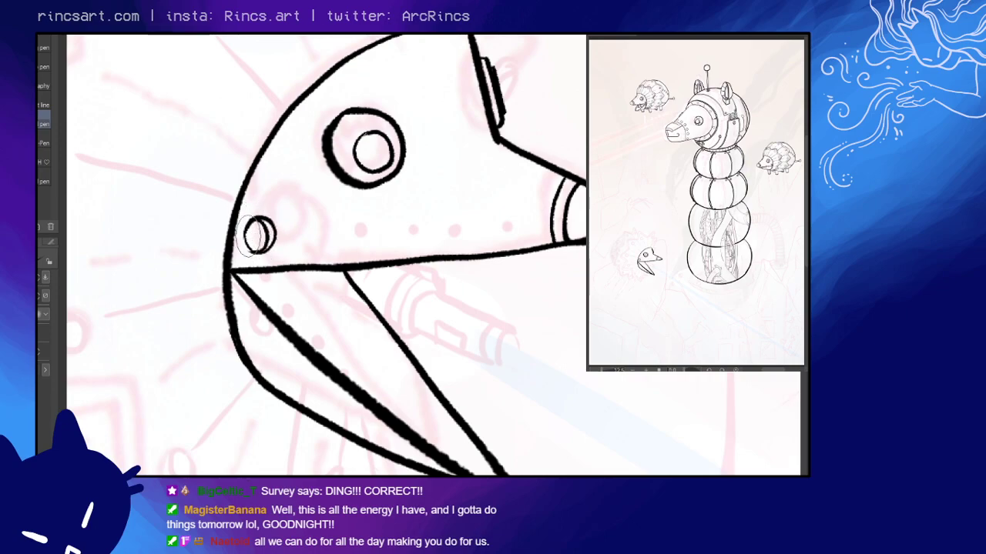
mouse_move(262, 222)
left_mouse_down()
mouse_move(257, 254)
mouse_move(250, 244)
mouse_move(264, 225)
mouse_move(247, 248)
mouse_move(270, 226)
left_mouse_up()
- Ink a smaller slotted screw on the back of the lower jaw, just below the hinge
left_click_drag(466, 284, 477, 227)
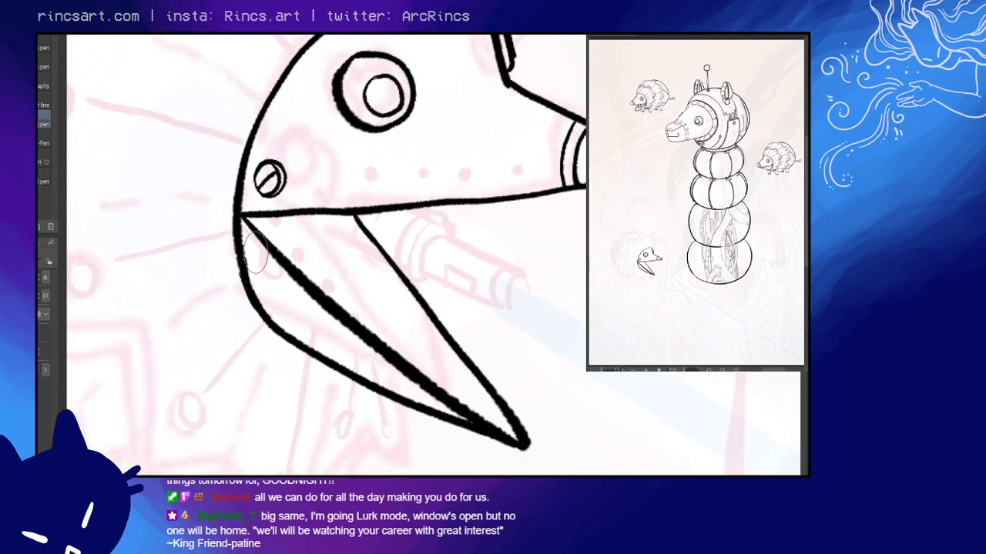
mouse_move(249, 270)
left_mouse_down()
mouse_move(269, 272)
mouse_move(255, 256)
mouse_move(264, 279)
mouse_move(254, 256)
mouse_move(266, 278)
mouse_move(258, 278)
left_mouse_up()
key("ctrl+z")
key("ctrl+z")
- Examine the nose band, rivets and screws on the finished closed-mouth hedgehog as a reference for the head details
left_click_drag(630, 231, 583, 266)
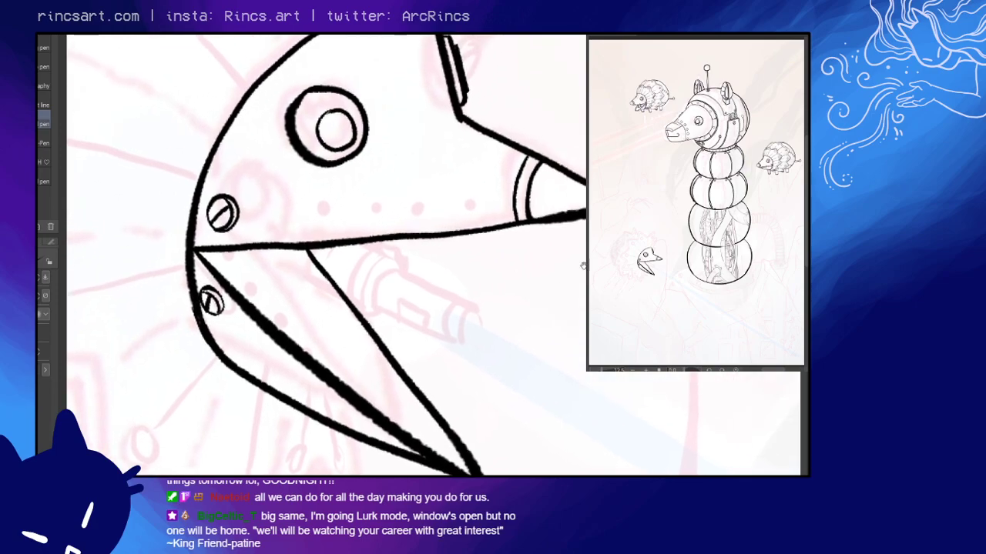
left_click_drag(609, 237, 334, 287)
left_click_drag(575, 212, 308, 288)
left_click_drag(550, 226, 356, 275)
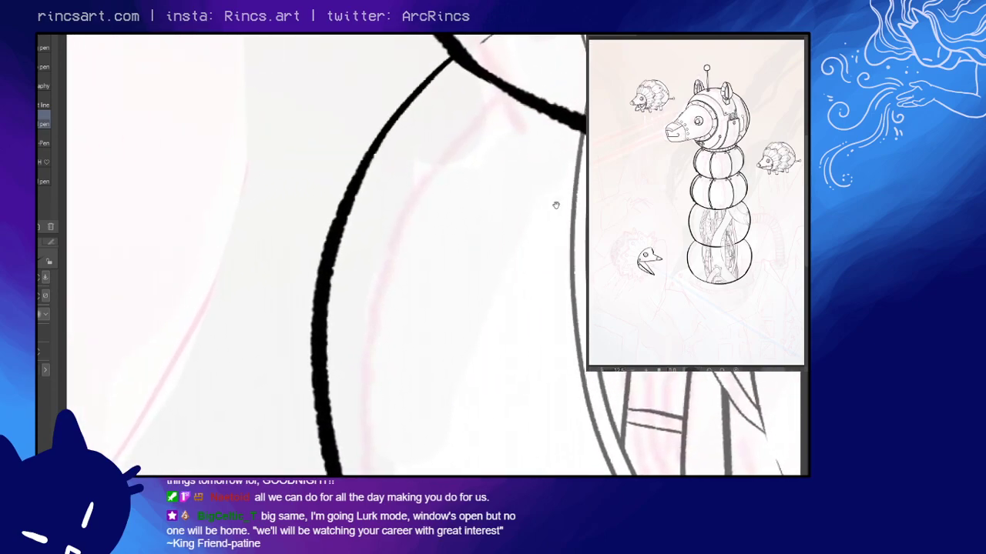
mouse_move(555, 203)
left_mouse_down()
mouse_move(419, 258)
mouse_move(309, 286)
mouse_move(449, 231)
mouse_move(390, 244)
mouse_move(511, 235)
mouse_move(301, 347)
left_mouse_up()
mouse_move(581, 188)
left_mouse_down()
mouse_move(264, 311)
mouse_move(405, 269)
left_mouse_up()
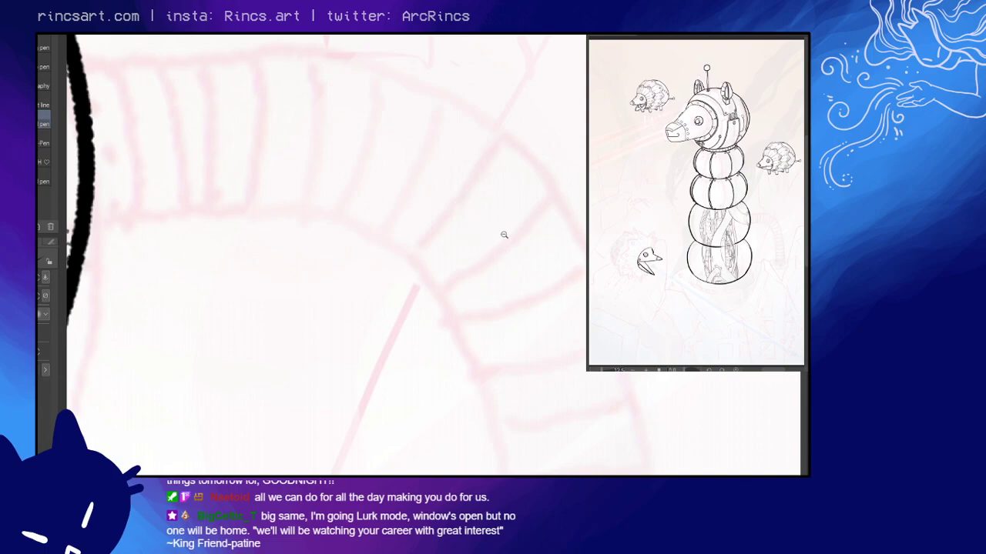
left_click_drag(502, 235, 467, 241)
left_click_drag(541, 187, 475, 410)
scroll(457, 216, "up", 6)
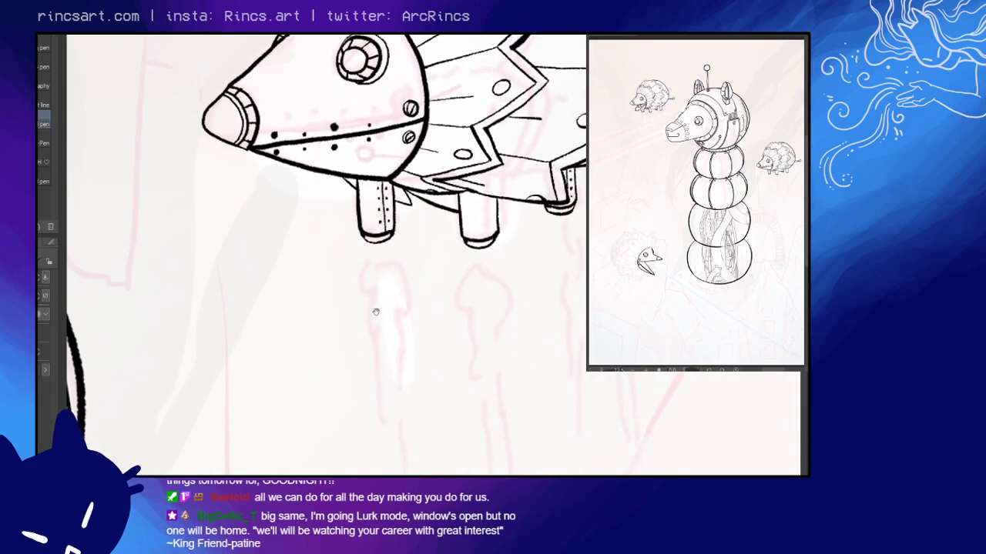
left_click_drag(376, 312, 400, 286)
left_click_drag(223, 259, 519, 193)
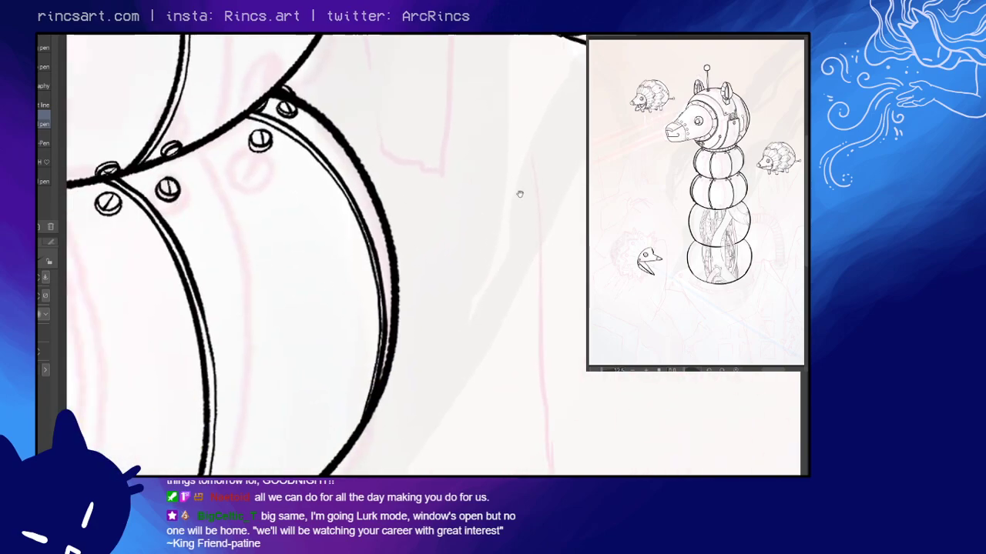
left_click_drag(152, 257, 570, 121)
left_click_drag(235, 291, 565, 123)
left_click_drag(257, 277, 398, 191)
- Ink the short dividing lines across the nose band of the unfinished open-mouthed head
left_click_drag(175, 361, 301, 116)
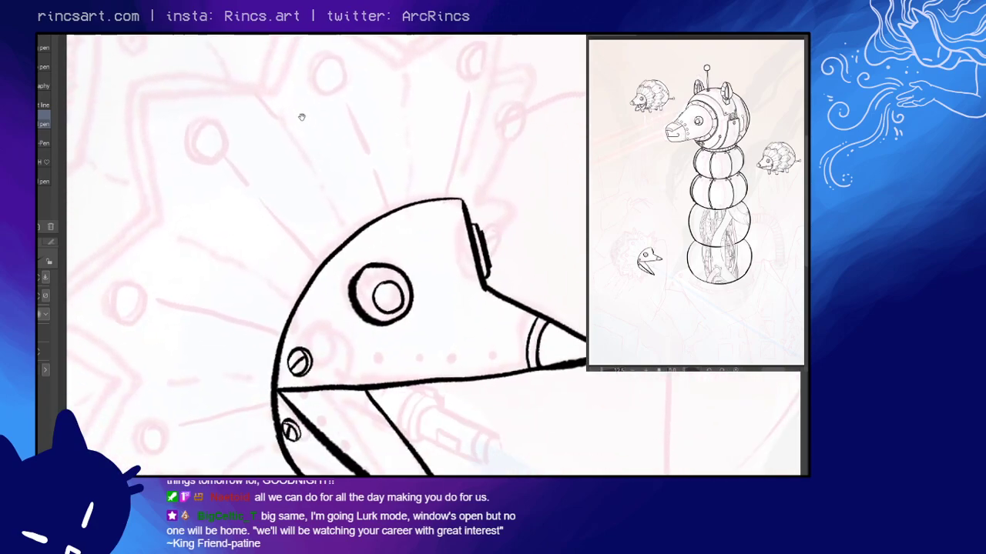
mouse_move(542, 297)
left_mouse_down()
mouse_move(382, 141)
mouse_move(382, 209)
mouse_move(376, 195)
left_mouse_up()
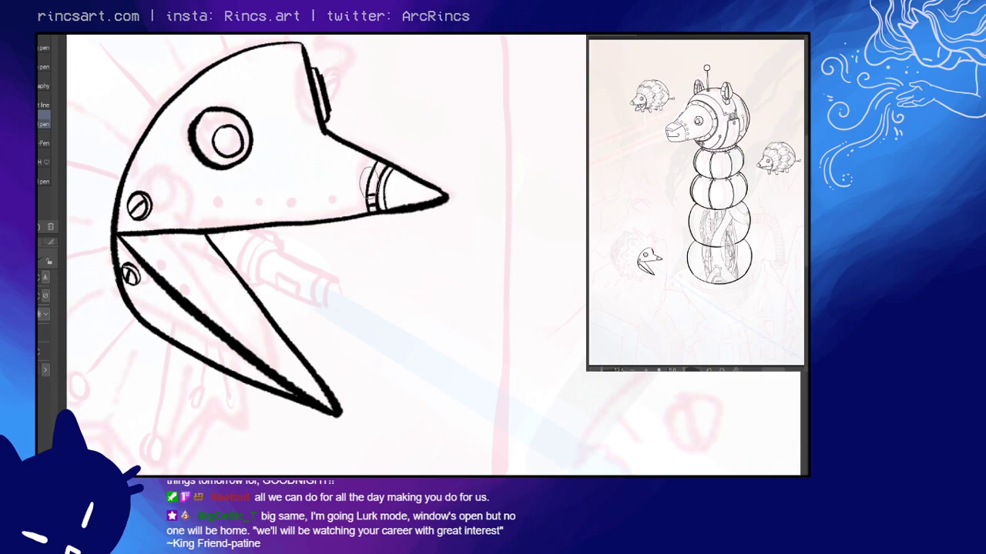
left_click_drag(479, 325, 577, 202)
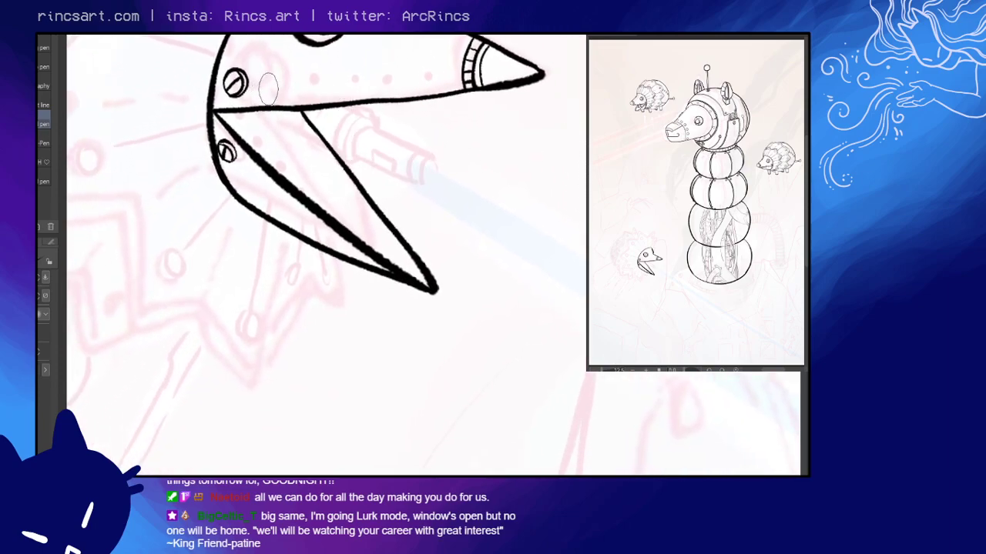
- Examine the finished open-mouthed hedgehog beside the bear's head as a reference for the unfinished head's rivets
scroll(576, 147, "down", 5)
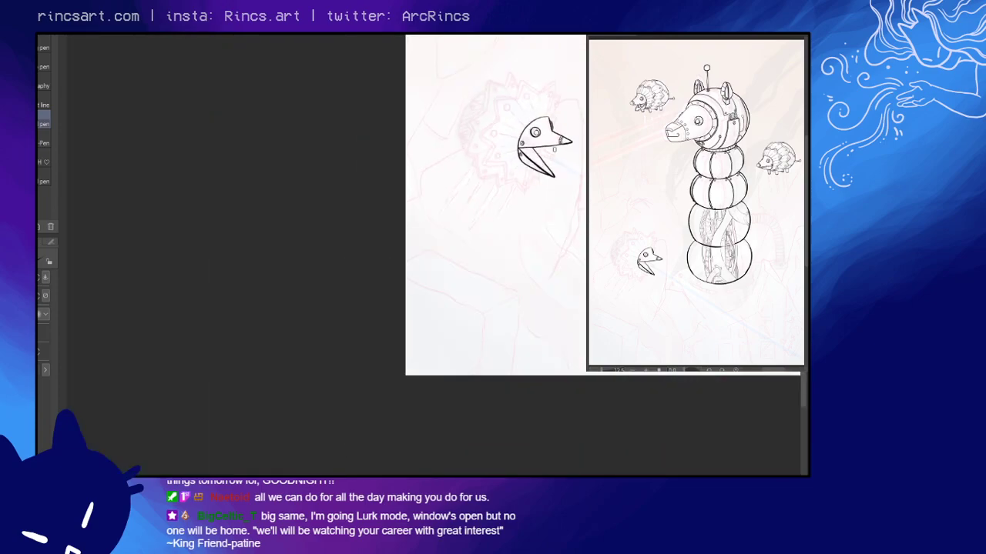
left_click_drag(632, 143, 292, 242)
left_click_drag(464, 179, 434, 247)
scroll(462, 140, "up", 2)
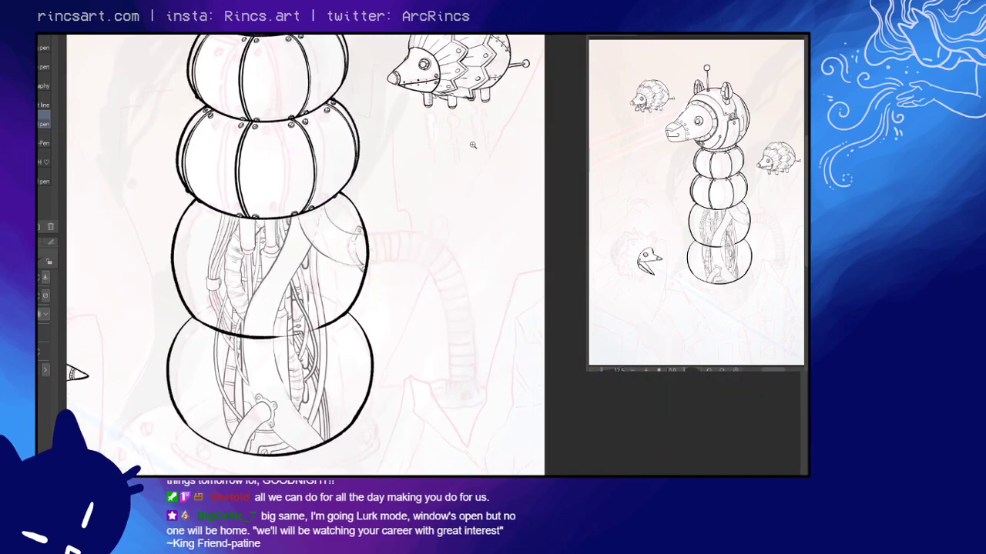
left_click_drag(470, 145, 649, 76)
left_click_drag(378, 252, 357, 309)
left_click_drag(394, 88, 381, 293)
left_click_drag(357, 173, 434, 253)
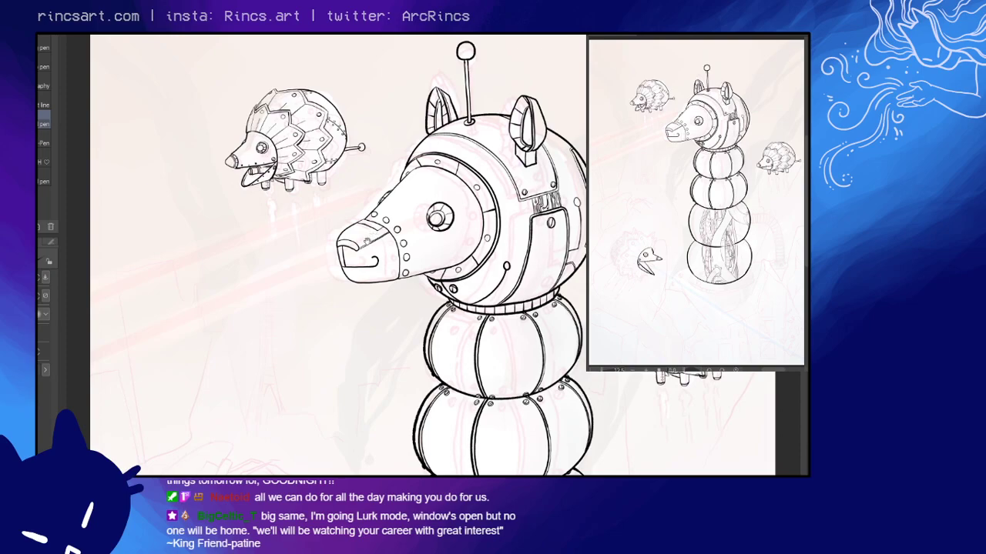
left_click_drag(374, 310, 390, 128)
left_click_drag(349, 283, 380, 279)
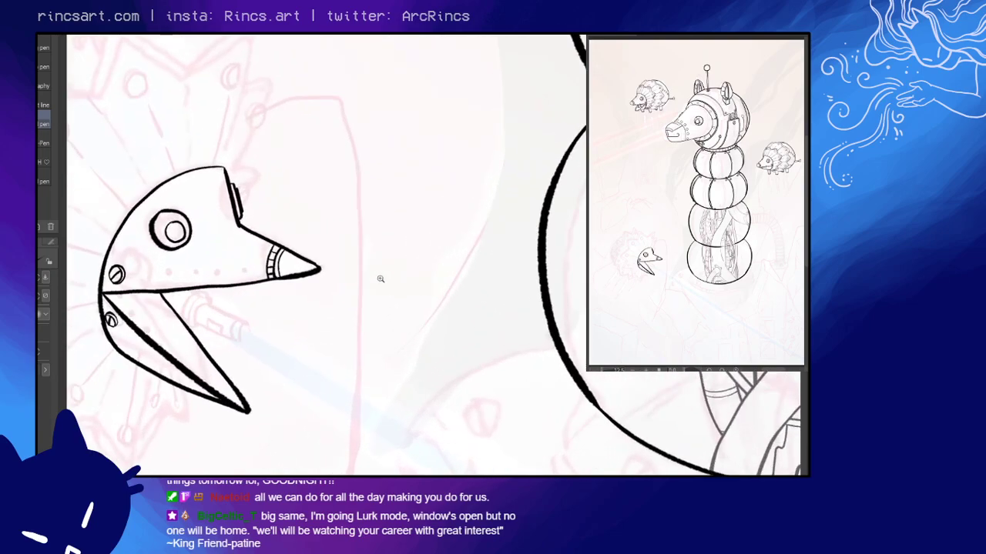
left_click_drag(257, 257, 420, 207)
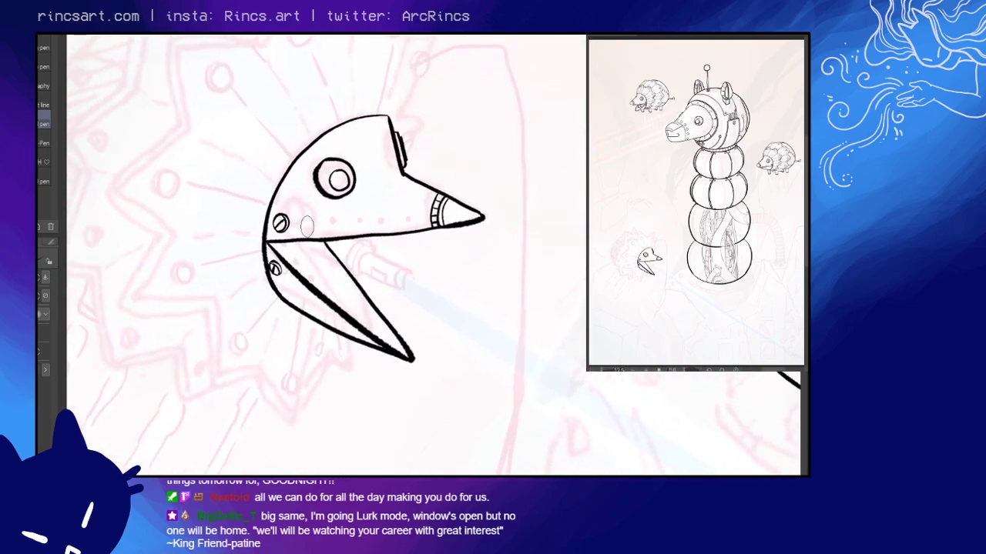
- Ink a row of rivet dots of varied size along the upper head's mouth edge and another along the lower jaw
left_click_drag(503, 167, 181, 315)
left_click_drag(539, 115, 422, 434)
left_click_drag(154, 446, 438, 257)
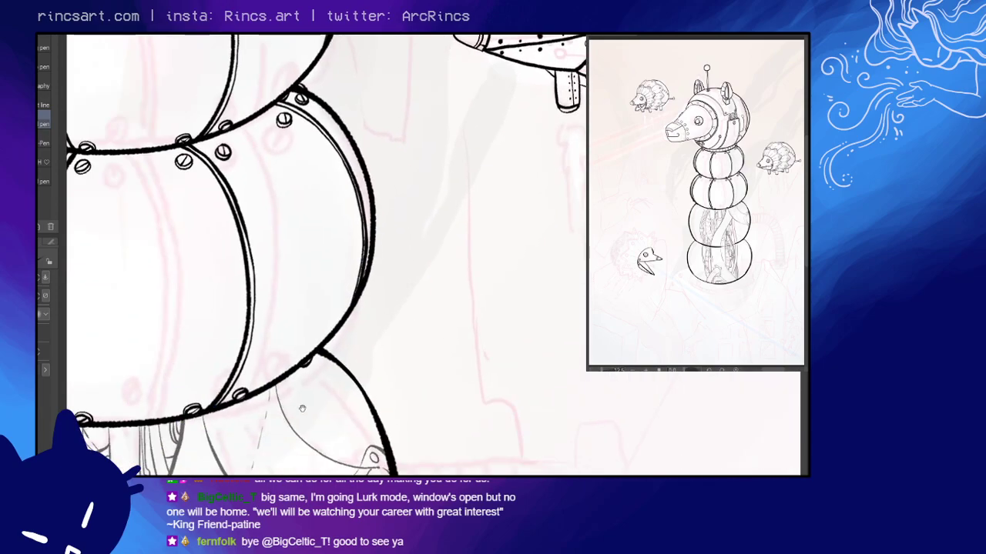
left_click_drag(302, 408, 505, 145)
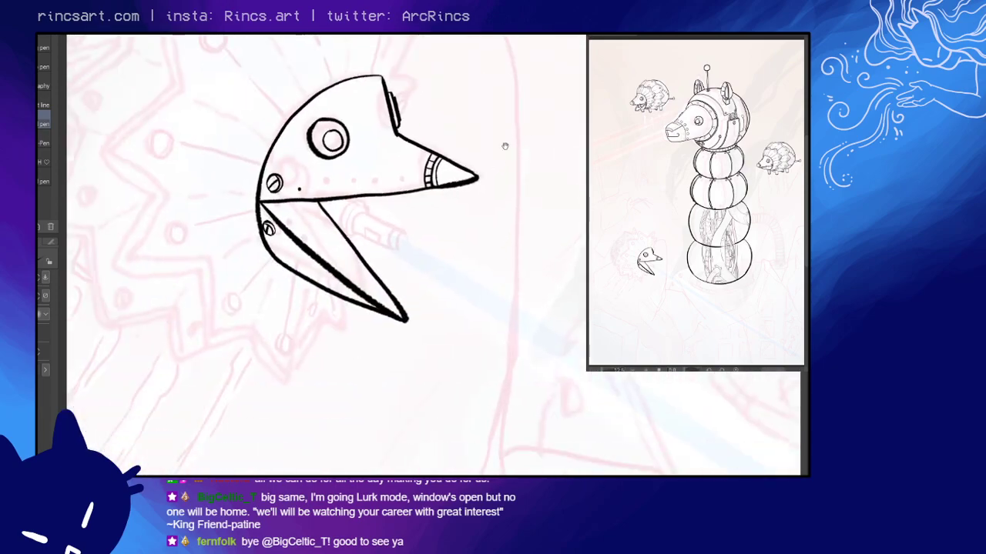
left_click(326, 191)
left_click(352, 187)
left_click(376, 185)
left_click(402, 183)
left_click(306, 260)
left_click(323, 275)
left_click(345, 289)
- Compare the riveted head with the finished hedgehogs to check how their eyes are detailed
mouse_move(528, 128)
left_mouse_down()
mouse_move(477, 201)
mouse_move(479, 256)
left_mouse_up()
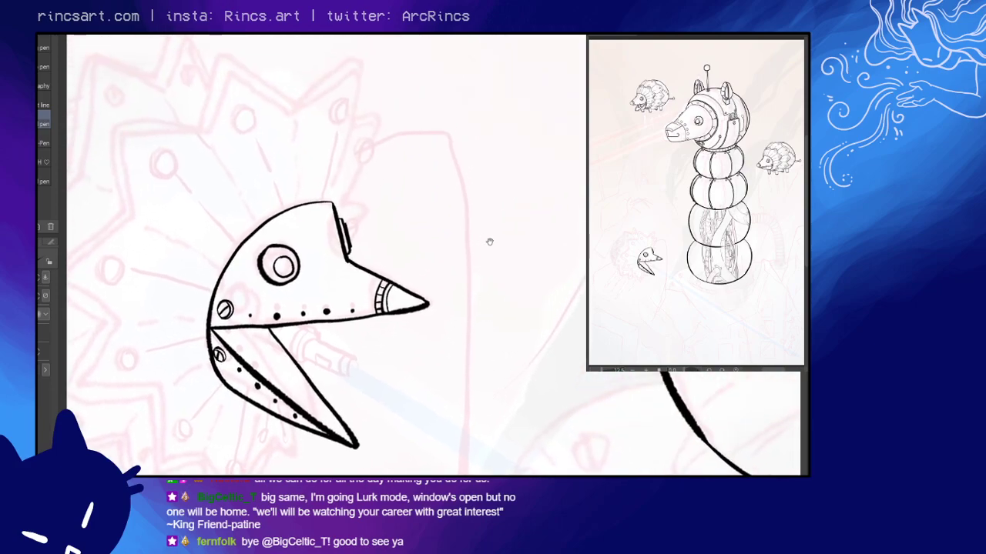
left_click_drag(388, 238, 462, 224)
left_click_drag(524, 167, 157, 356)
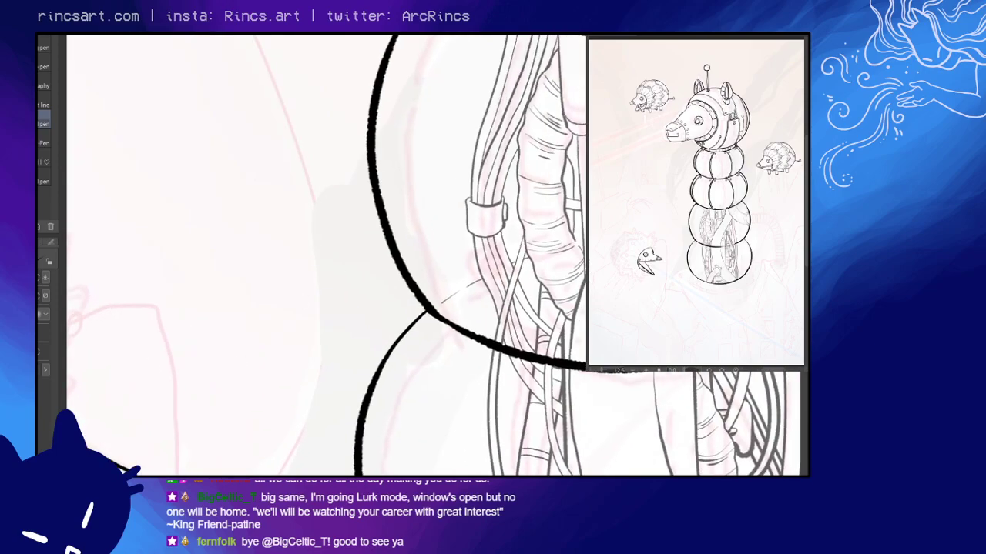
left_click_drag(574, 173, 207, 393)
left_click_drag(462, 255, 528, 349)
left_click_drag(277, 360, 535, 216)
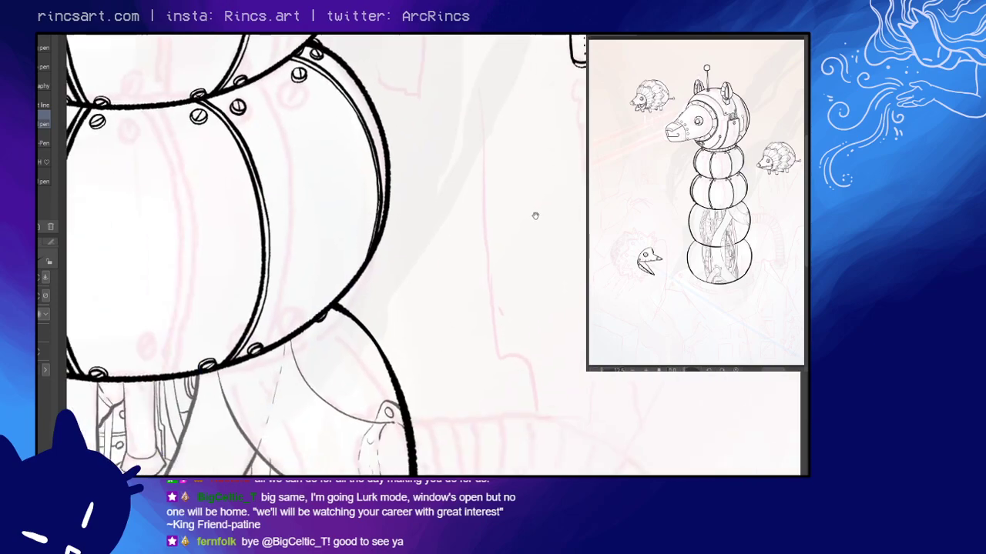
left_click_drag(177, 431, 539, 206)
left_click_drag(77, 411, 355, 277)
left_click_drag(174, 422, 387, 206)
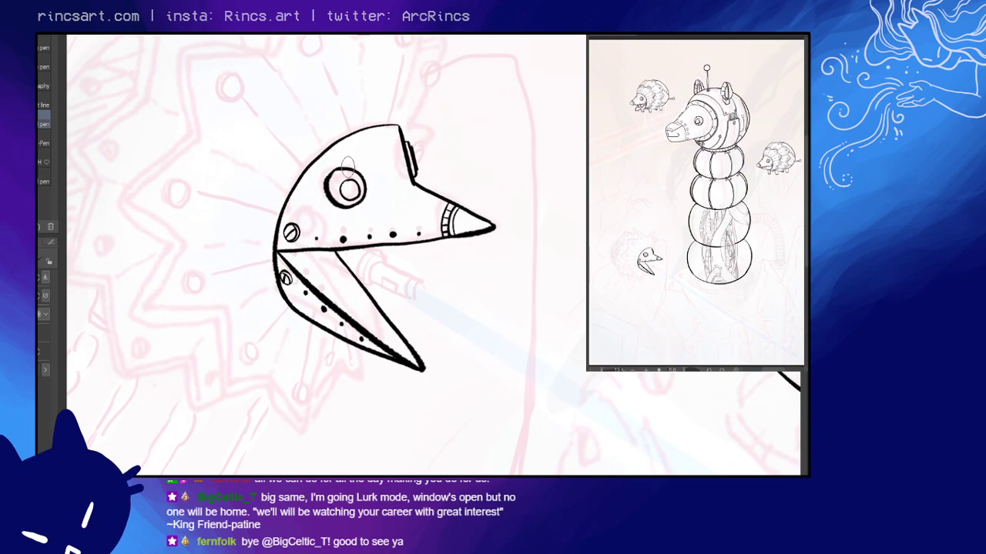
- Ink a thin outer rim around the eye and short spokes dividing the ring around the pupil
mouse_move(337, 167)
left_mouse_down()
mouse_move(319, 190)
mouse_move(330, 206)
mouse_move(343, 211)
mouse_move(360, 194)
left_mouse_up()
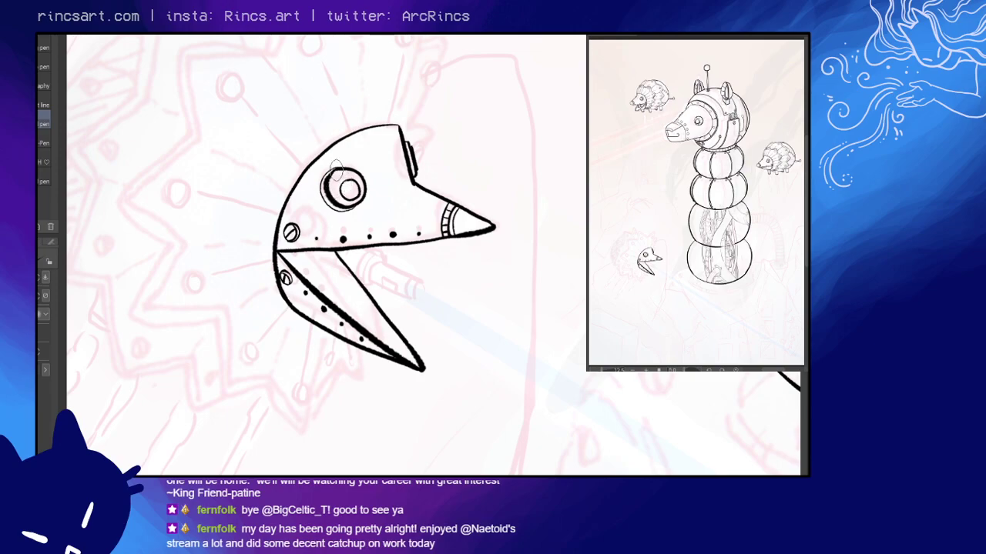
mouse_move(335, 171)
left_mouse_down()
mouse_move(330, 193)
mouse_move(343, 189)
left_mouse_up()
left_click_drag(438, 161, 433, 164)
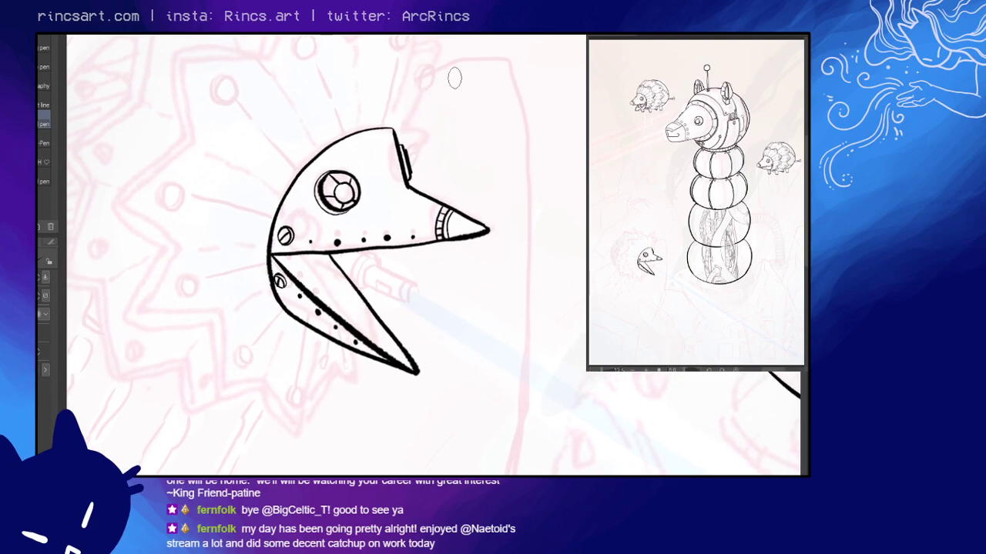
left_click_drag(483, 222, 488, 211)
mouse_move(585, 206)
left_mouse_down()
mouse_move(501, 215)
mouse_move(564, 257)
mouse_move(523, 238)
mouse_move(495, 202)
mouse_move(441, 215)
mouse_move(531, 216)
left_mouse_up()
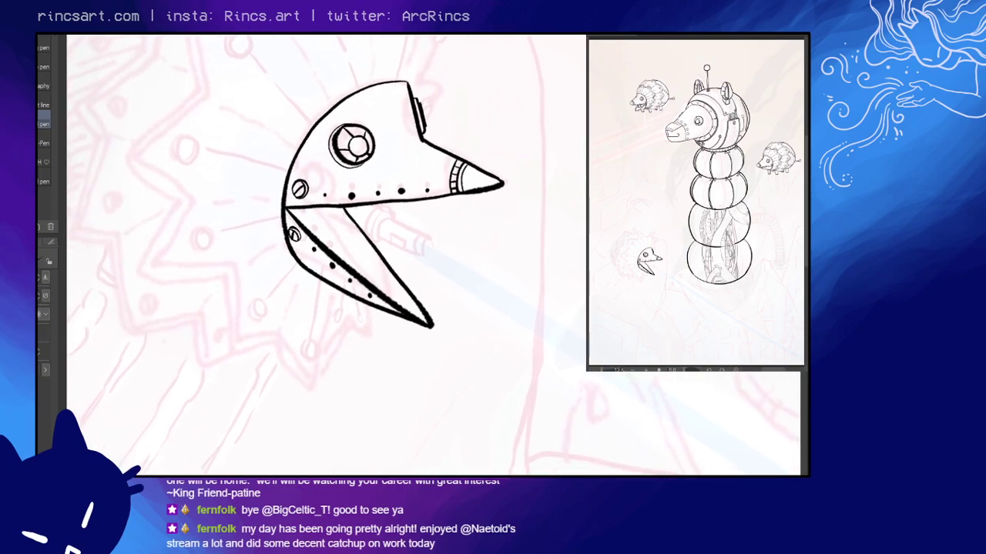
- Examine the eye, jaw and mouth barrel of the finished open-mouthed hedgehog, then view the whole illustration
left_click_drag(501, 154, 343, 315)
mouse_move(523, 139)
left_mouse_down()
mouse_move(346, 371)
mouse_move(539, 416)
left_mouse_up()
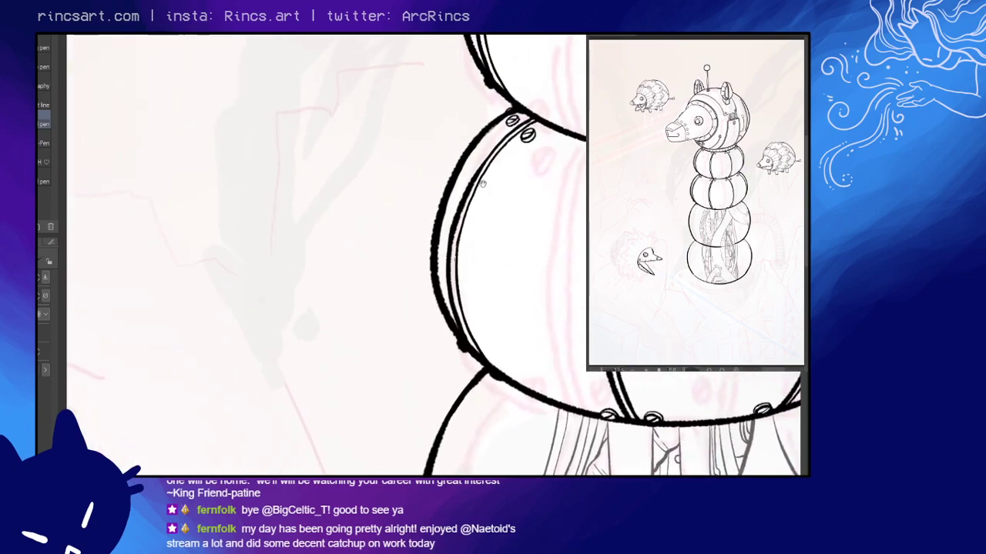
left_click_drag(483, 184, 518, 470)
left_click_drag(521, 174, 524, 421)
left_click_drag(437, 243, 578, 387)
left_click_drag(508, 279, 615, 330)
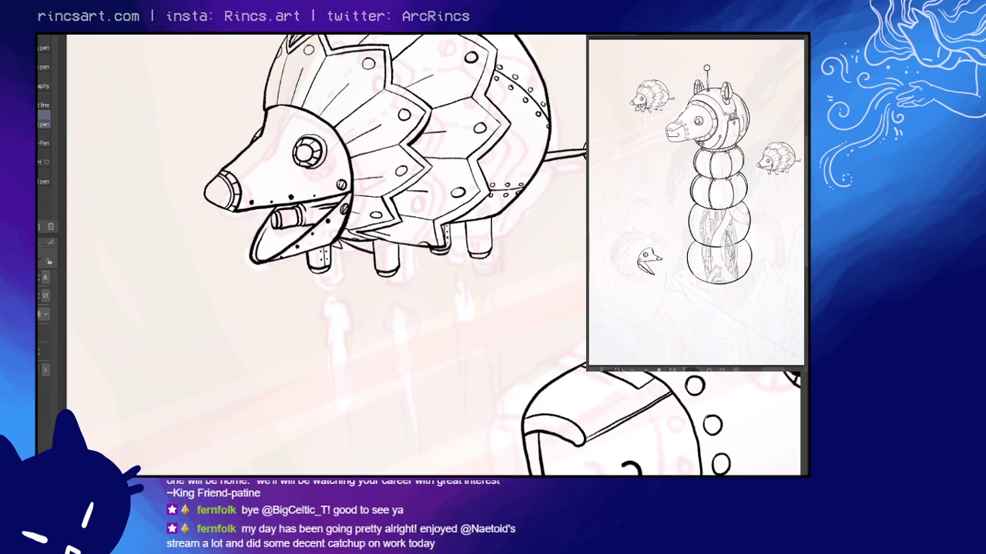
key("ctrl+0")
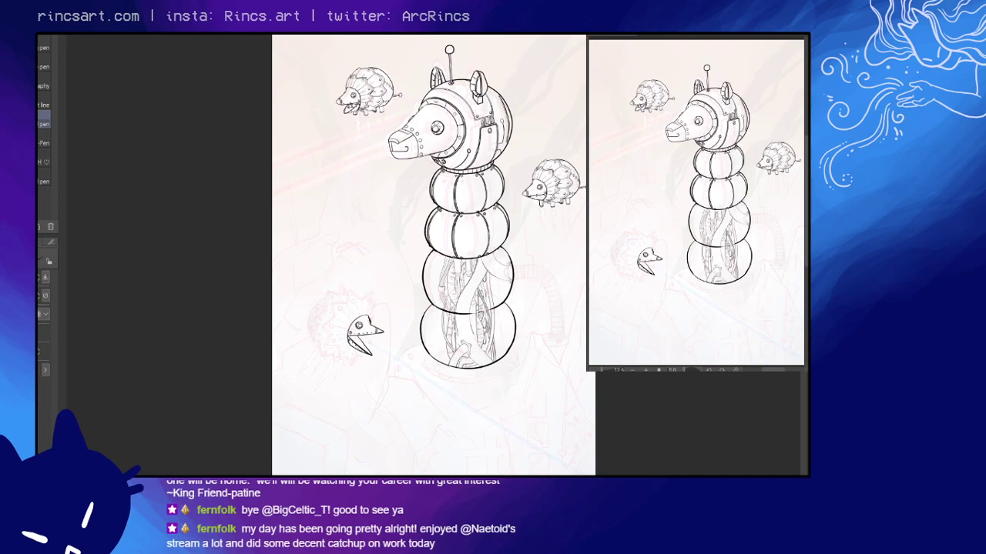
- Set up a second view of the drawing beside the main canvas for the finished hedgehog, and widen the main view
key("ctrl+alt+0")
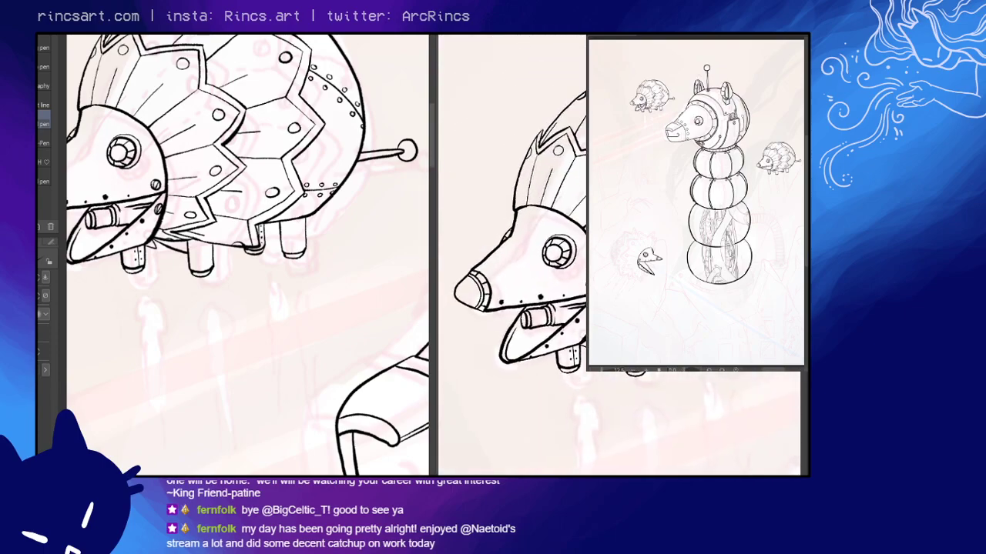
left_click_drag(213, 192, 264, 165)
key("ctrl+z")
mouse_move(478, 285)
left_mouse_down()
mouse_move(582, 211)
mouse_move(582, 257)
left_mouse_up()
scroll(715, 286, "up", 1)
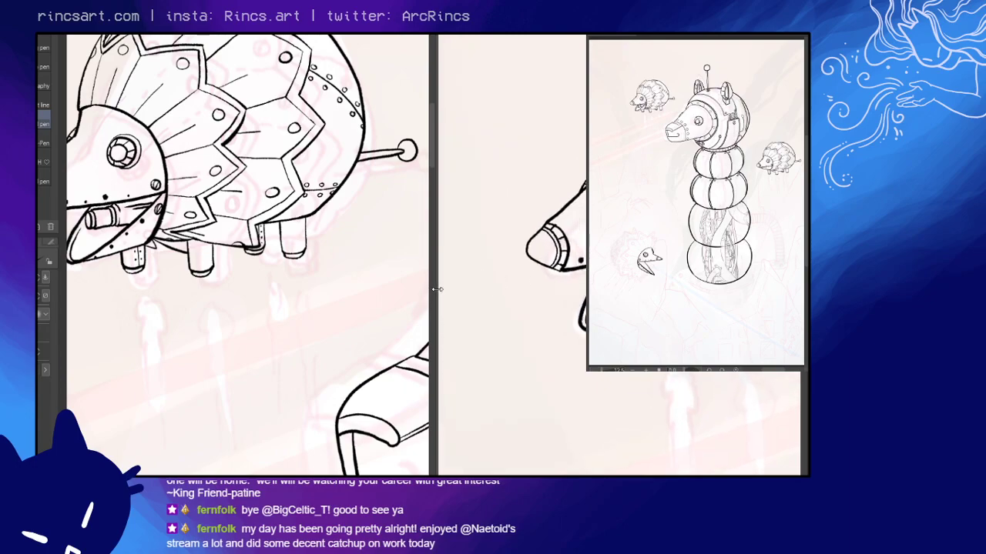
left_click_drag(438, 295, 554, 295)
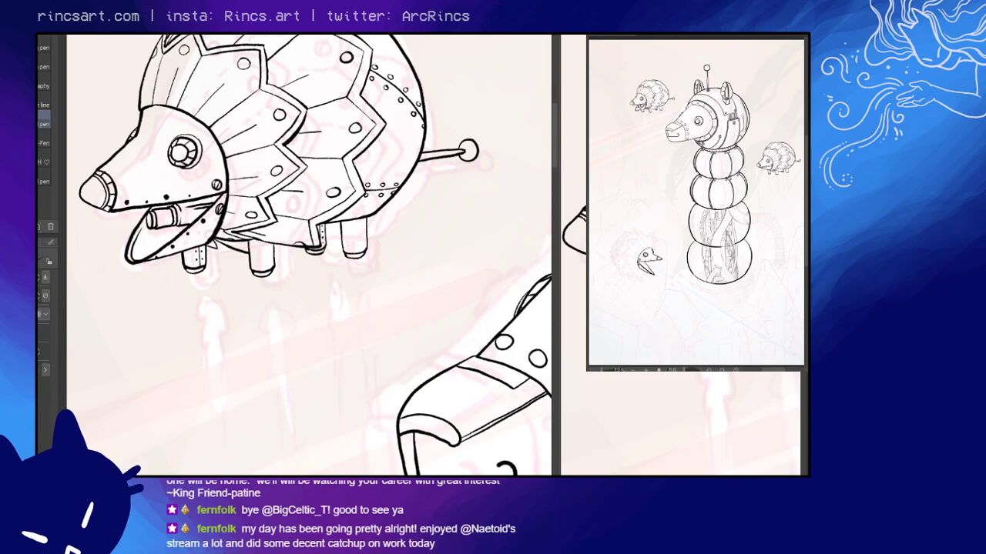
- Ink the lower edge of the barrel inside the third hedgehog's open mouth, with the canvas rotated to suit the stroke
left_click_drag(376, 388, 462, 171)
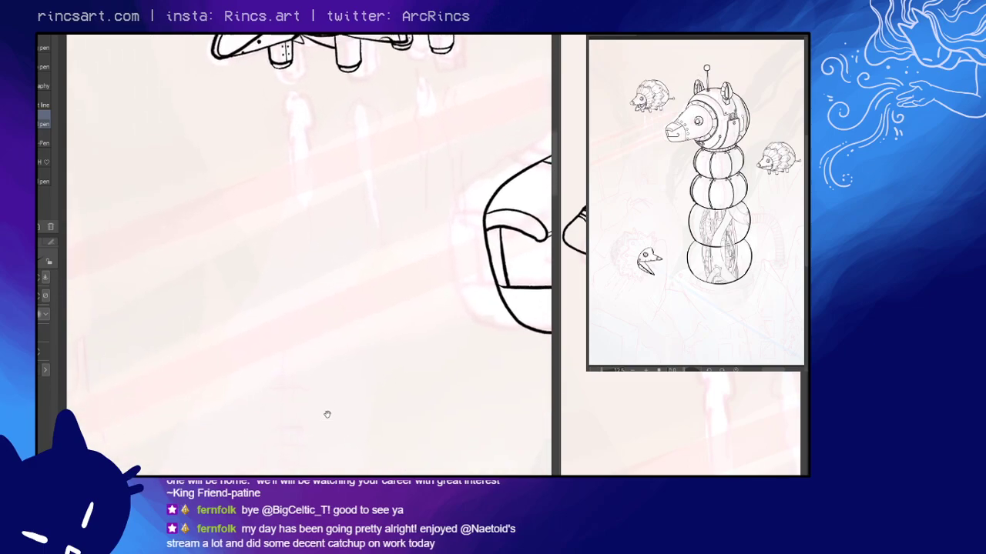
left_click_drag(328, 414, 385, 177)
mouse_move(297, 400)
left_mouse_down()
mouse_move(340, 313)
mouse_move(315, 284)
left_mouse_up()
scroll(340, 312, "down", 6)
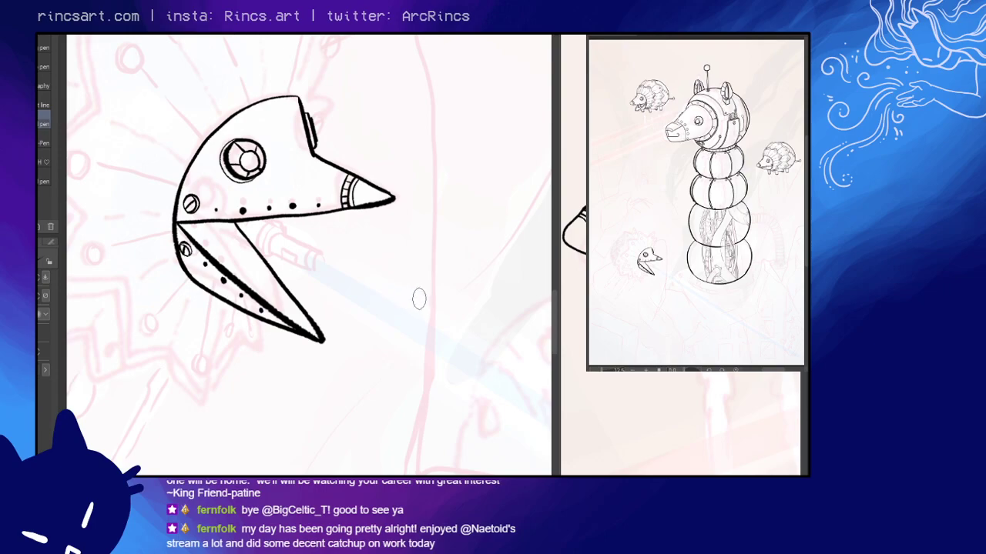
key("r")
left_click_drag(435, 282, 418, 179)
left_click_drag(407, 266, 430, 253)
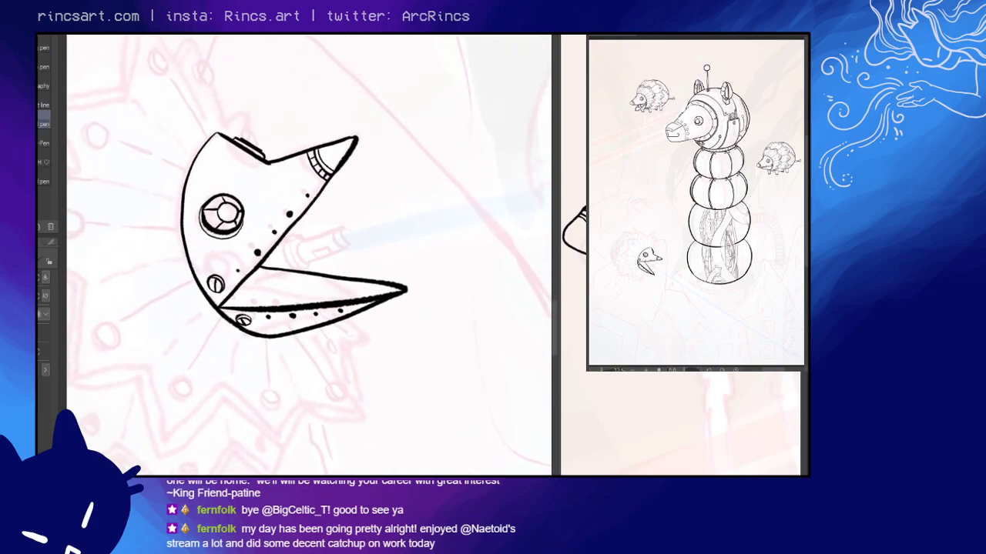
key("ctrl+z")
key("ctrl+y")
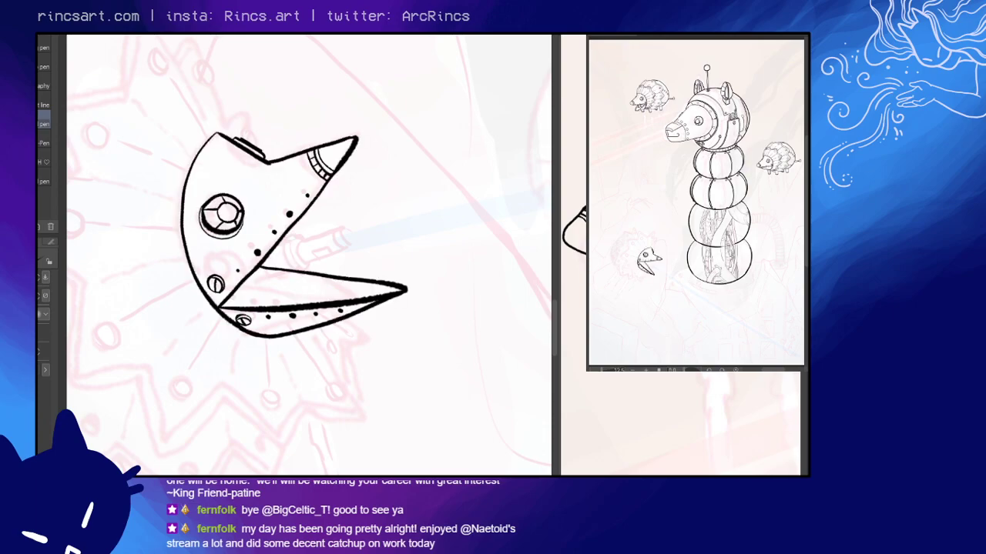
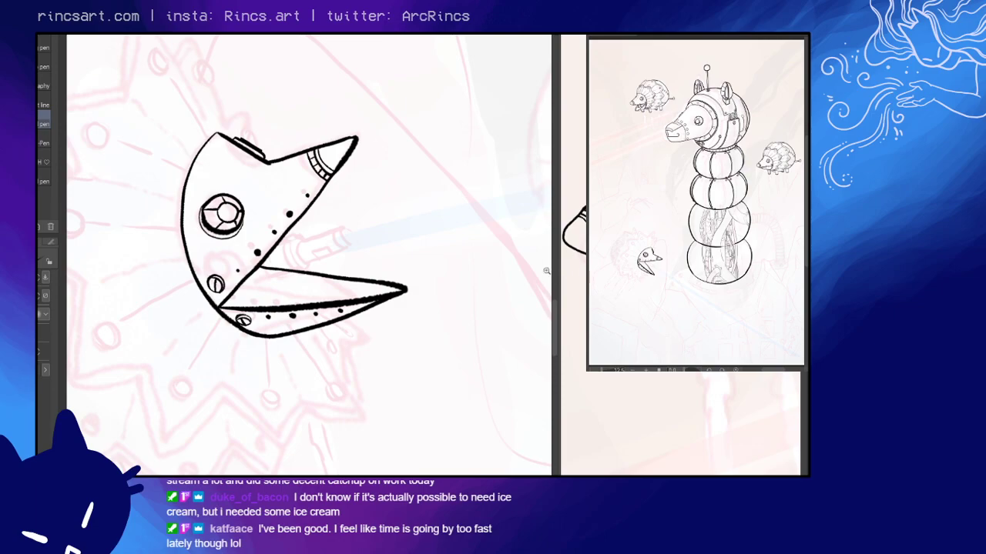
scroll(544, 267, "up", 1)
left_click_drag(388, 242, 460, 224)
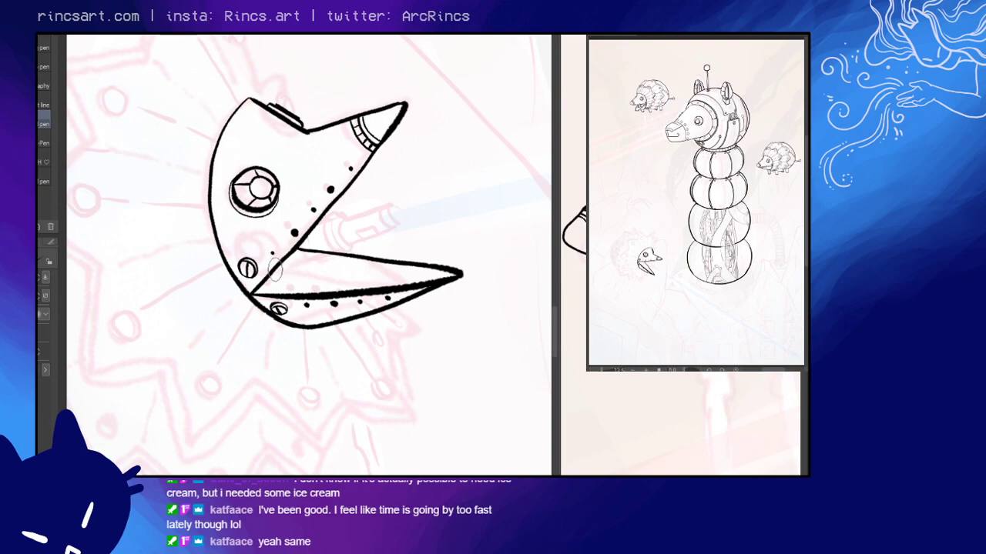
left_click_drag(274, 275, 348, 253)
mouse_move(324, 218)
left_mouse_down()
mouse_move(342, 214)
mouse_move(358, 242)
mouse_move(344, 254)
left_mouse_up()
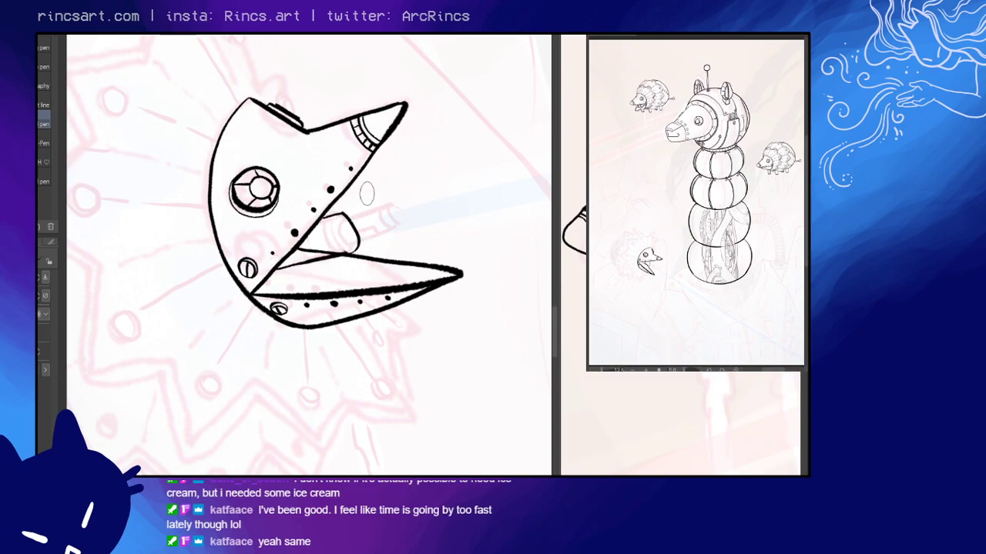
- Ink the narrow oval front rim of the barrel between the jaws, redrawing it once over the pink sketch
key("r")
left_click_drag(448, 165, 414, 234)
key("p")
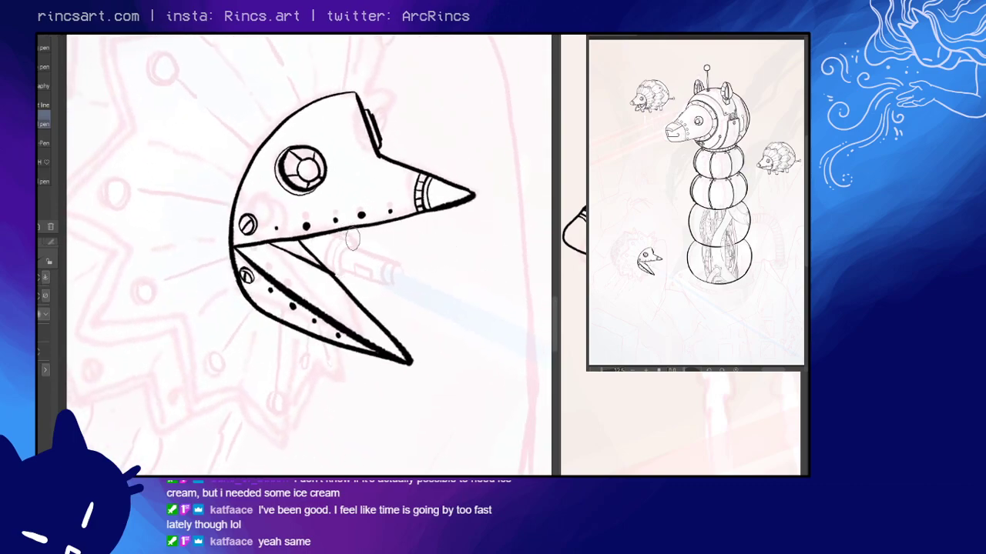
mouse_move(343, 237)
left_mouse_down()
mouse_move(333, 271)
mouse_move(349, 266)
left_mouse_up()
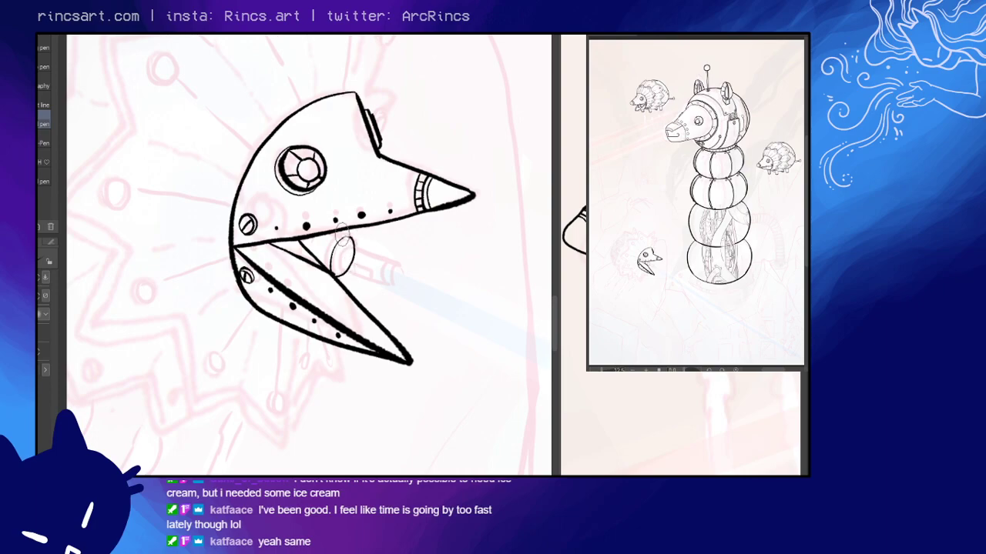
key("ctrl+z")
mouse_move(351, 243)
left_mouse_down()
mouse_move(335, 252)
mouse_move(343, 277)
mouse_move(352, 244)
mouse_move(341, 240)
left_mouse_up()
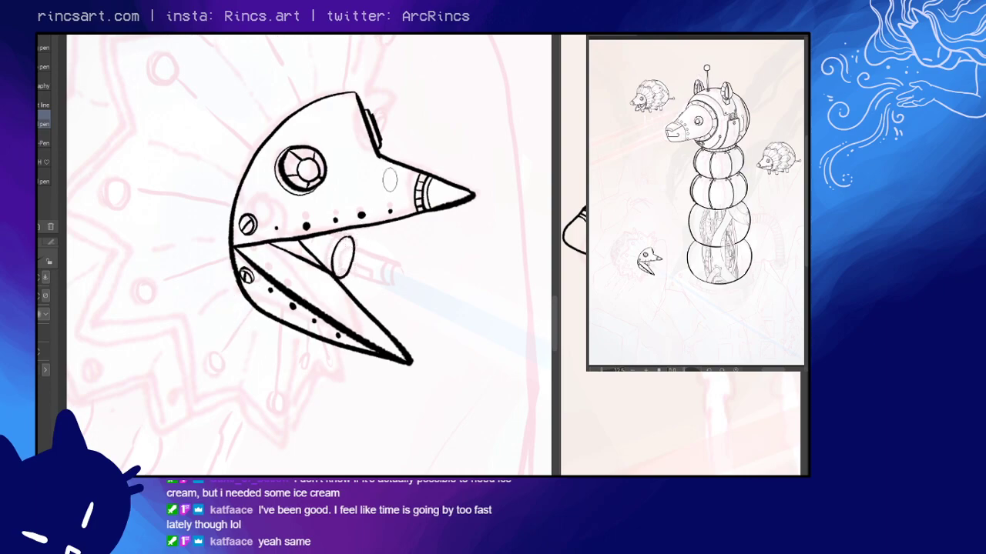
- Ink the barrel's short upper edge from the oval rim back to the upper jaw
key("shift+space")
mouse_move(475, 286)
left_mouse_down()
mouse_move(475, 231)
mouse_move(396, 170)
left_mouse_up()
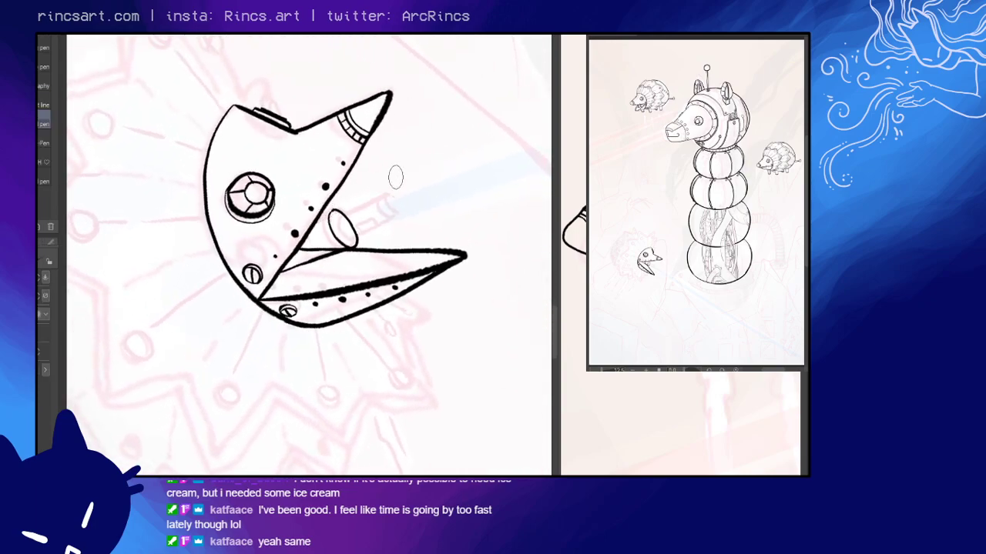
left_click_drag(336, 213, 322, 229)
key("r")
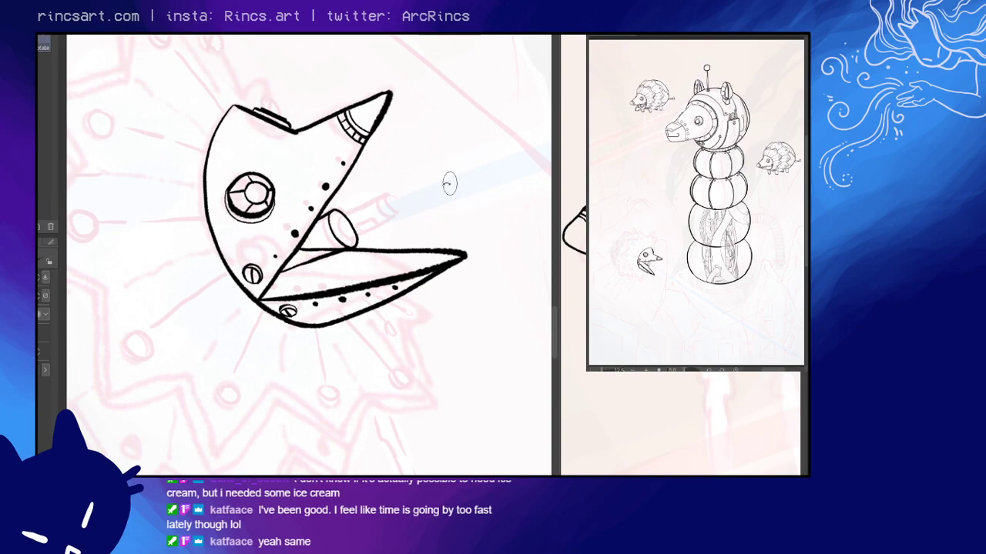
- Ink a second curve just behind the barrel's oval front rim to give it a narrow band
left_click_drag(451, 182, 473, 285)
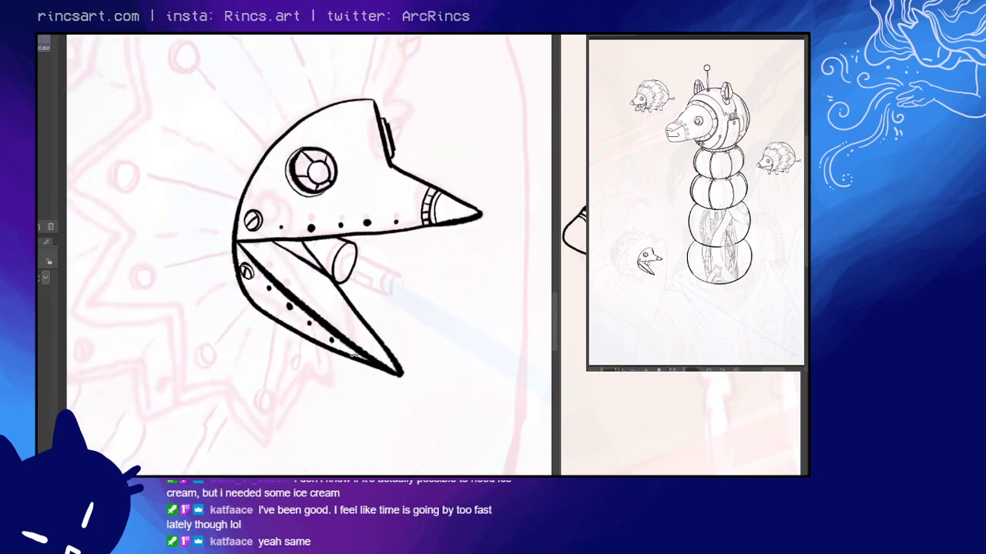
key("p")
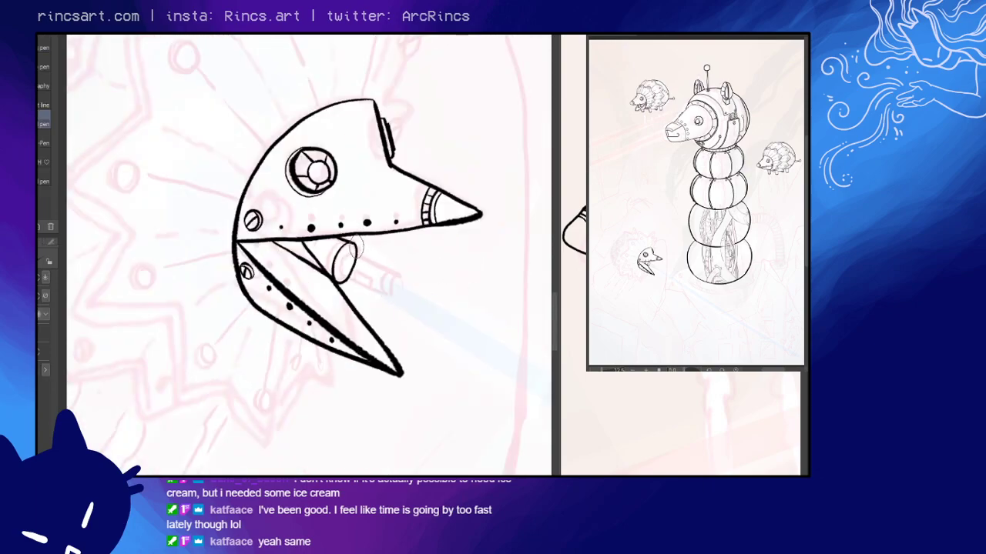
mouse_move(351, 245)
left_mouse_down()
mouse_move(336, 266)
mouse_move(345, 279)
mouse_move(359, 248)
mouse_move(340, 282)
mouse_move(352, 278)
mouse_move(335, 279)
mouse_move(360, 274)
left_mouse_up()
key("ctrl+z")
key("ctrl+z")
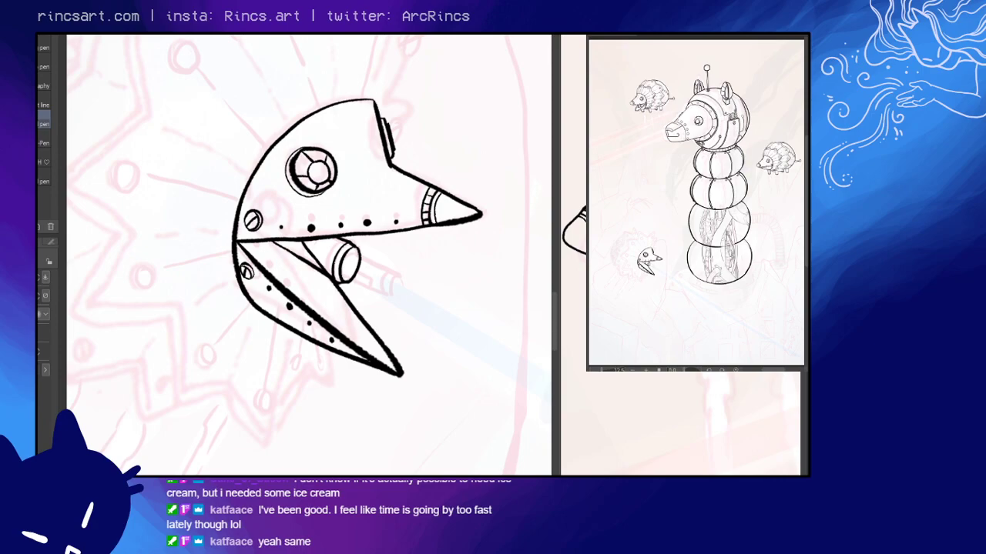
- Lasso the barrel's oval rim between the jaws, nudge it slightly, and clear the selection
left_click_drag(446, 266, 429, 262)
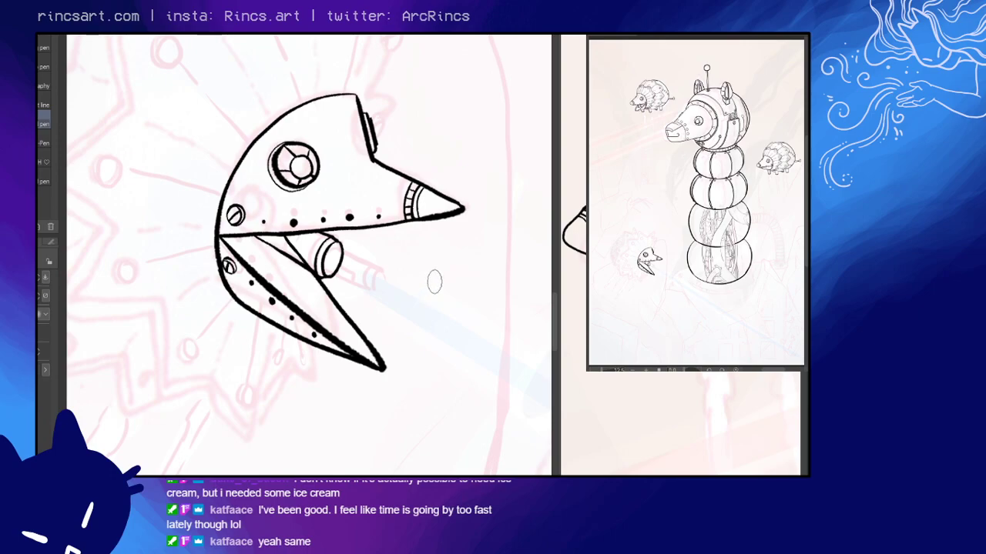
key("r")
left_click_drag(499, 282, 465, 168)
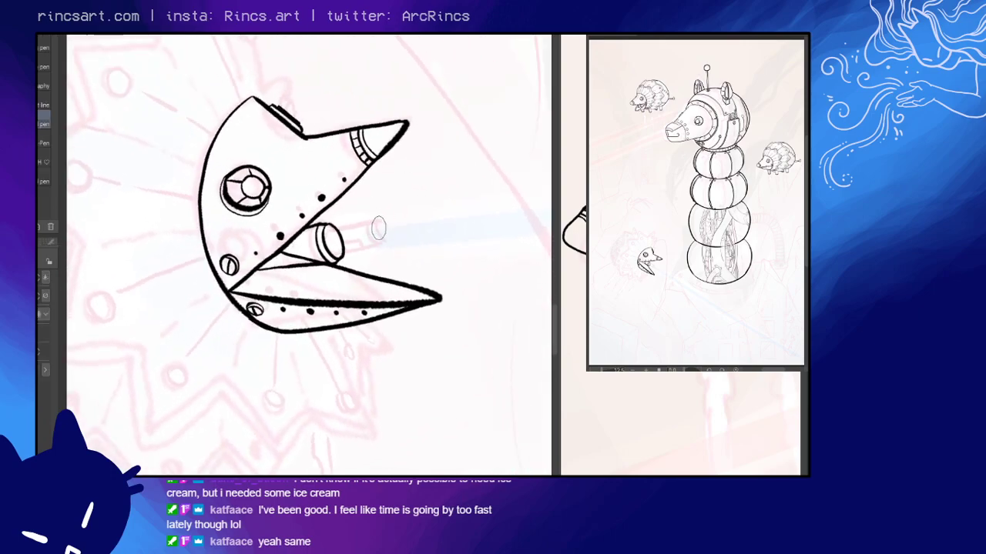
key("r")
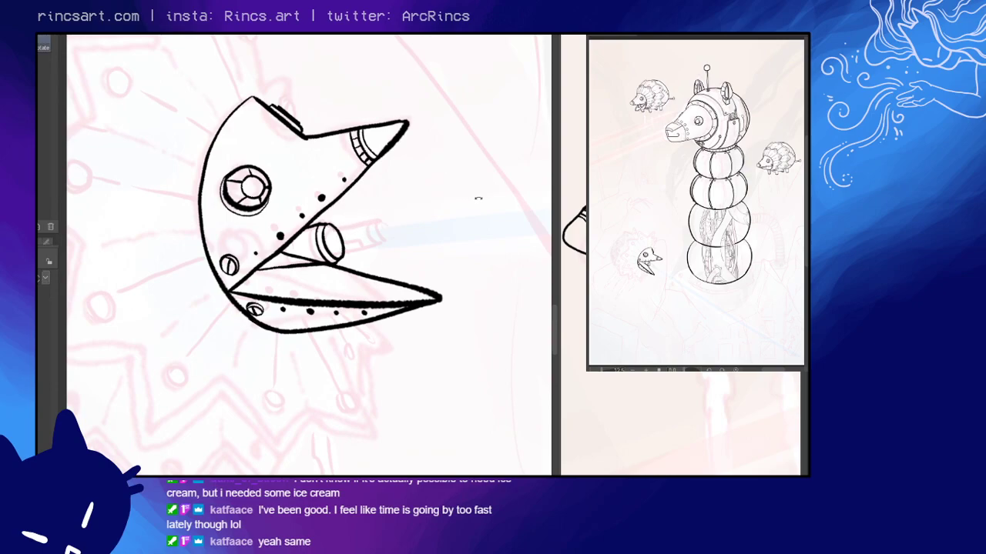
left_click_drag(475, 198, 470, 358)
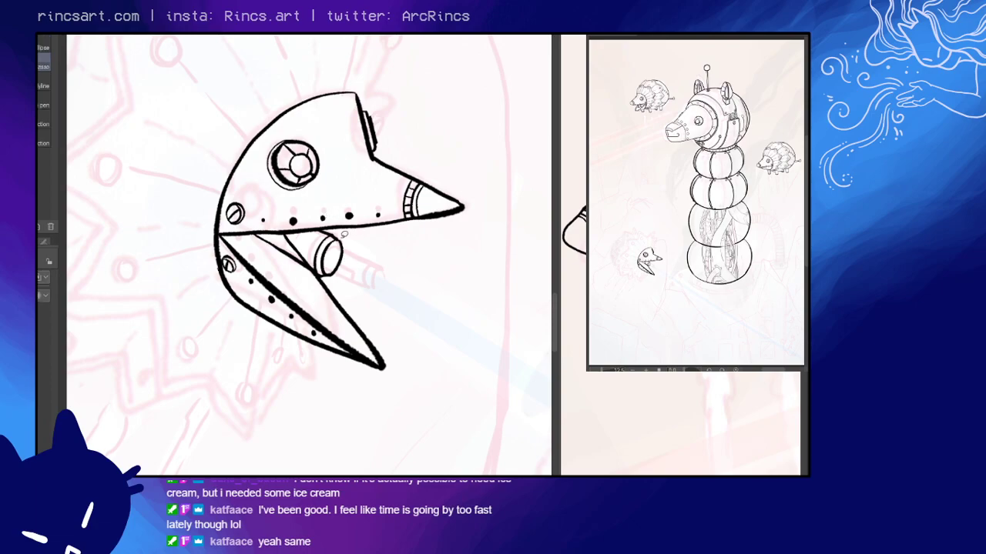
mouse_move(327, 276)
left_mouse_down()
mouse_move(339, 235)
mouse_move(343, 261)
left_mouse_up()
key("p")
key("k")
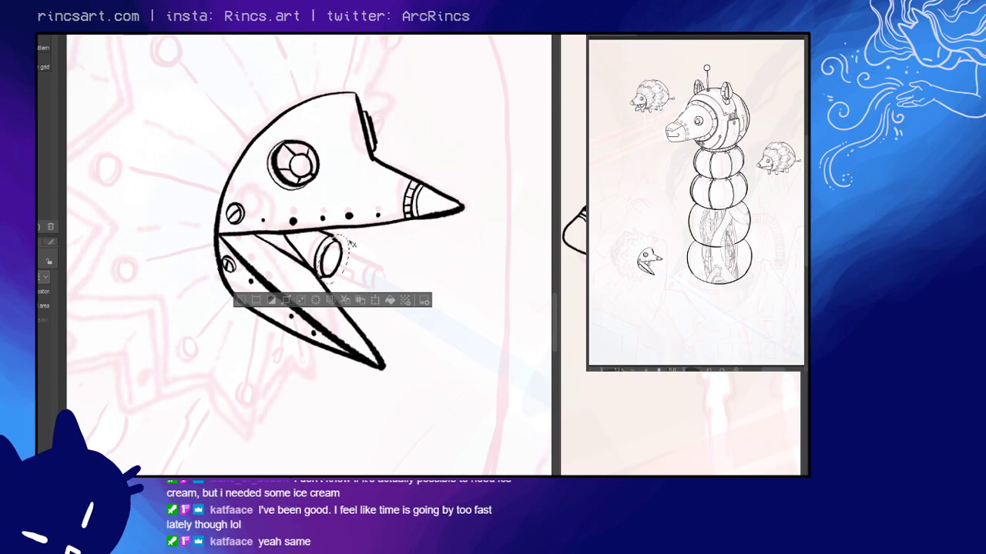
key("ctrl+d")
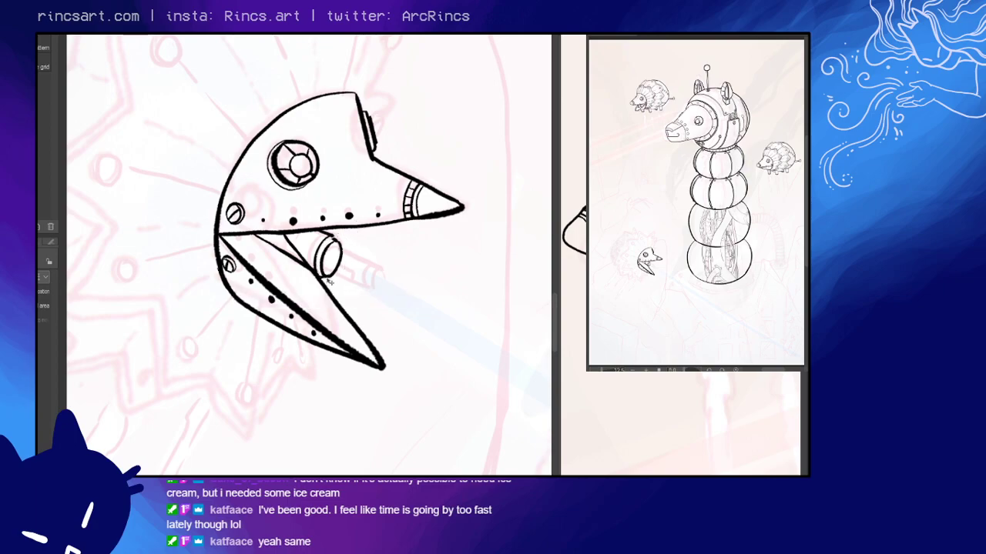
key("p")
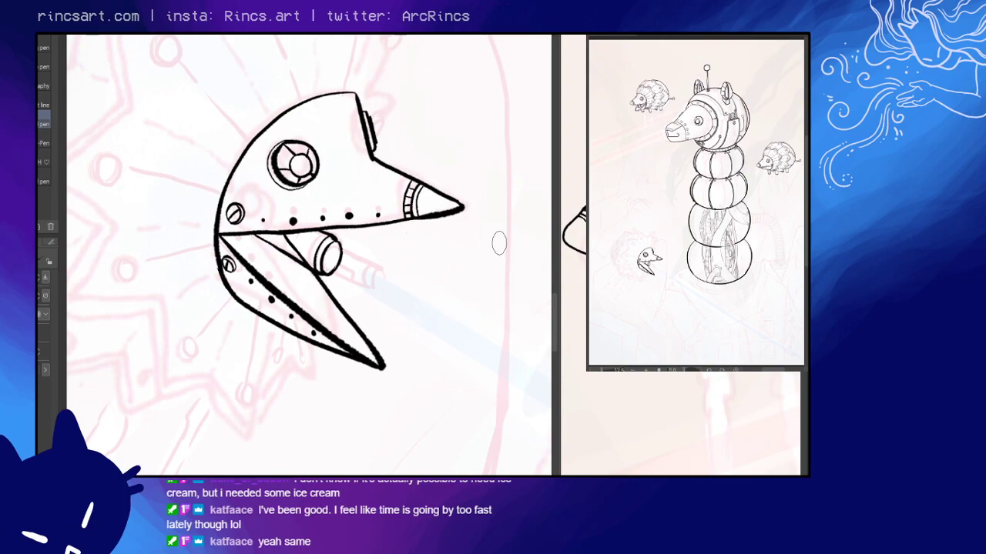
- Erase the barrel's oval front rim and its band, with the canvas rotated so the barrel points sideways
key("r")
mouse_move(498, 242)
left_mouse_down()
mouse_move(473, 201)
mouse_move(387, 167)
left_mouse_up()
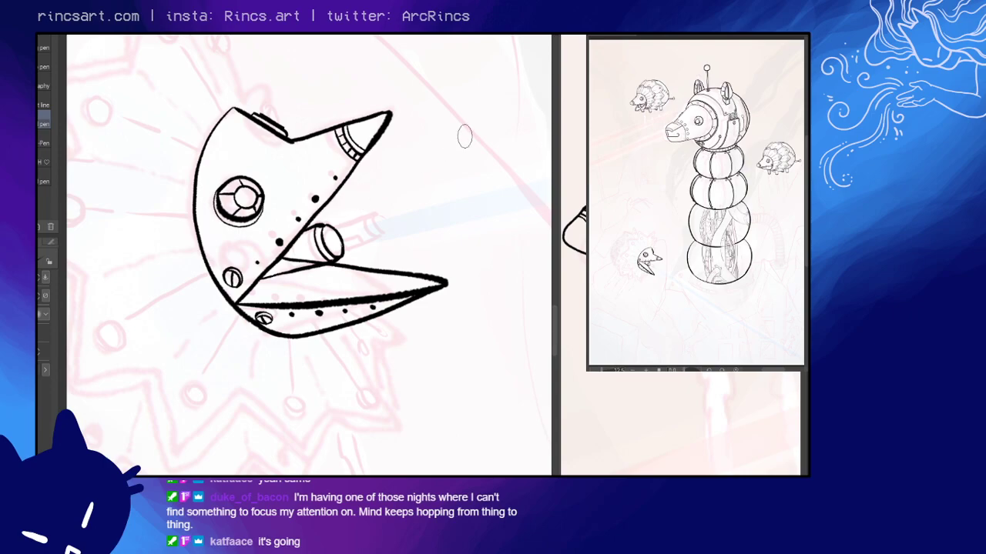
key("r")
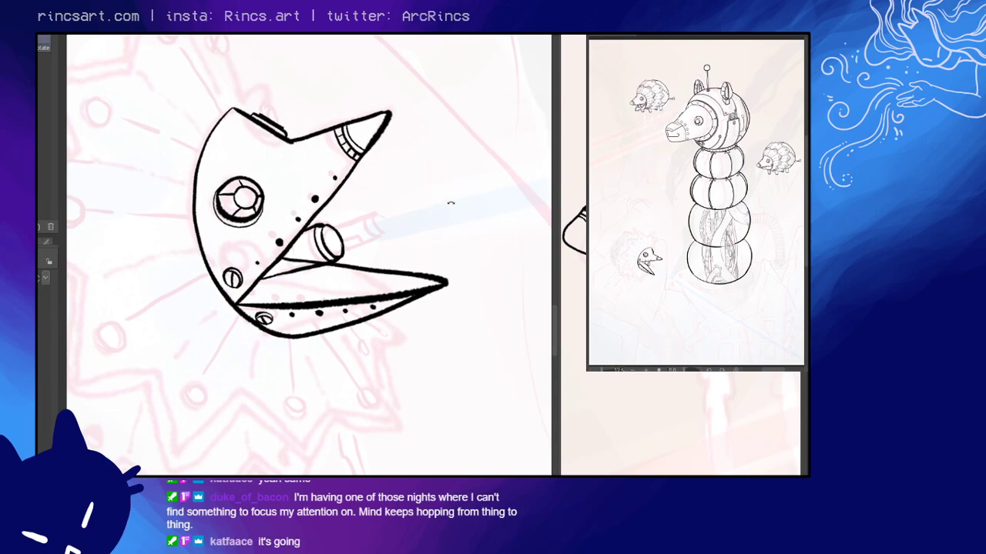
left_click_drag(449, 203, 313, 268)
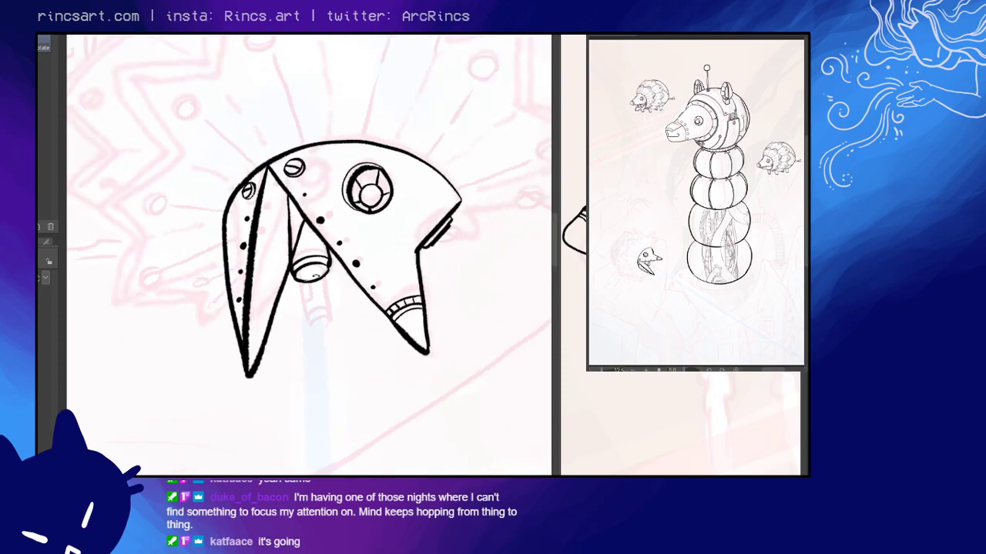
key("e")
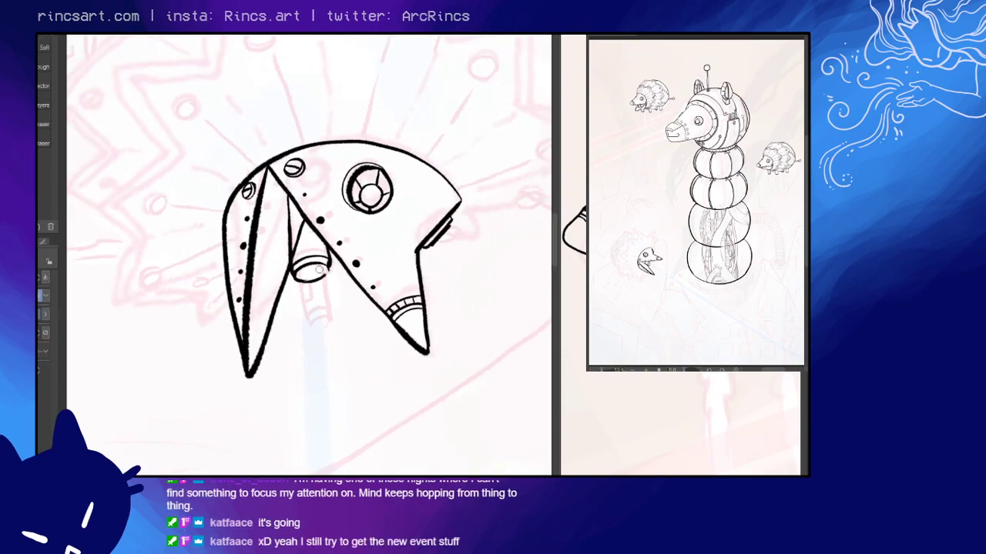
mouse_move(324, 273)
left_mouse_down()
mouse_move(298, 269)
mouse_move(308, 279)
left_mouse_up()
key("r")
mouse_move(432, 252)
left_mouse_down()
mouse_move(464, 223)
mouse_move(385, 239)
left_mouse_up()
key("e")
left_click_drag(323, 231, 328, 262)
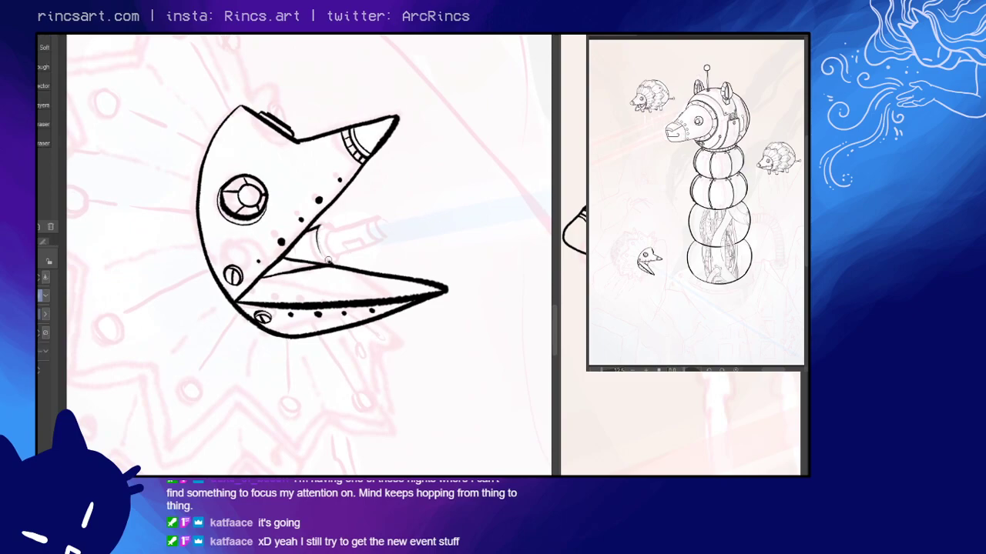
- Ink a bold inward-bowed curve as the new end of the wide barrel section between the jaws
key("p")
mouse_move(324, 228)
left_mouse_down()
mouse_move(318, 254)
mouse_move(333, 266)
left_mouse_up()
left_click_drag(318, 225, 328, 265)
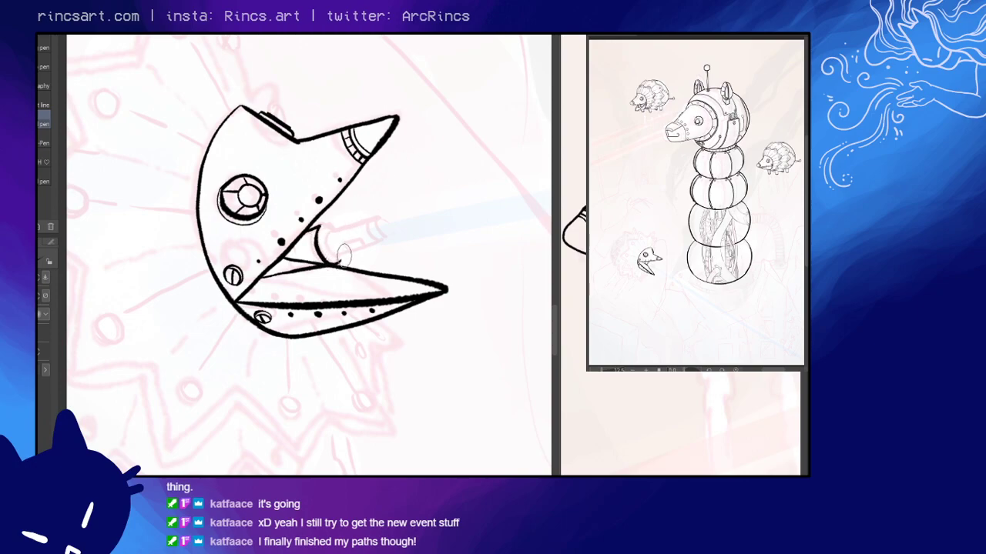
key("e")
key("p")
- Ink the two long edges of a narrower tube extending out of the barrel, redrawing both once
left_click_drag(327, 231, 388, 214)
left_click_drag(334, 256, 396, 234)
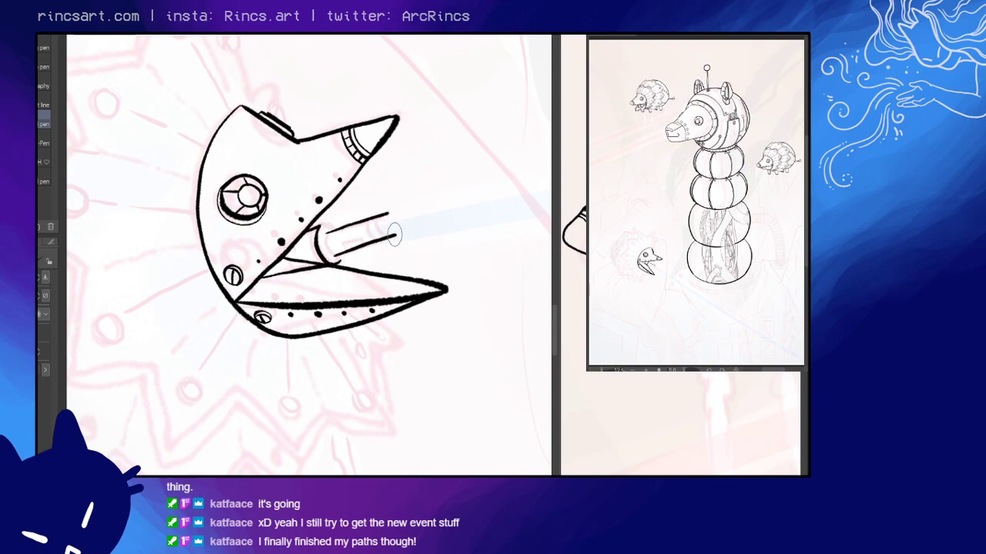
key("ctrl+z")
key("ctrl+z")
left_click_drag(327, 231, 400, 212)
left_click_drag(336, 254, 402, 240)
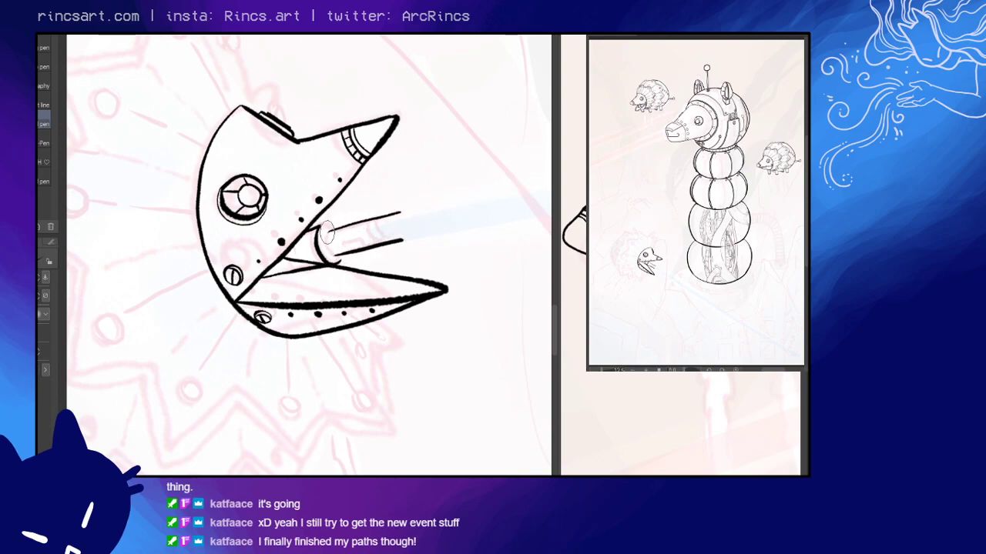
- Ink the curved base joining the narrow tube to the barrel, and trim the tube's far end to a curve
mouse_move(327, 226)
left_mouse_down()
mouse_move(323, 243)
mouse_move(339, 252)
left_mouse_up()
key("e")
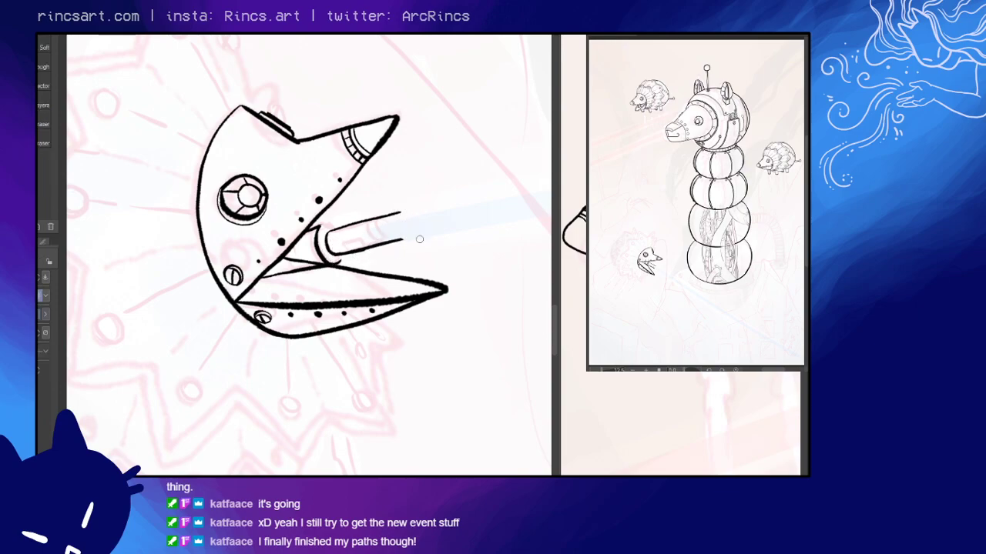
key("p")
key("e")
key("p")
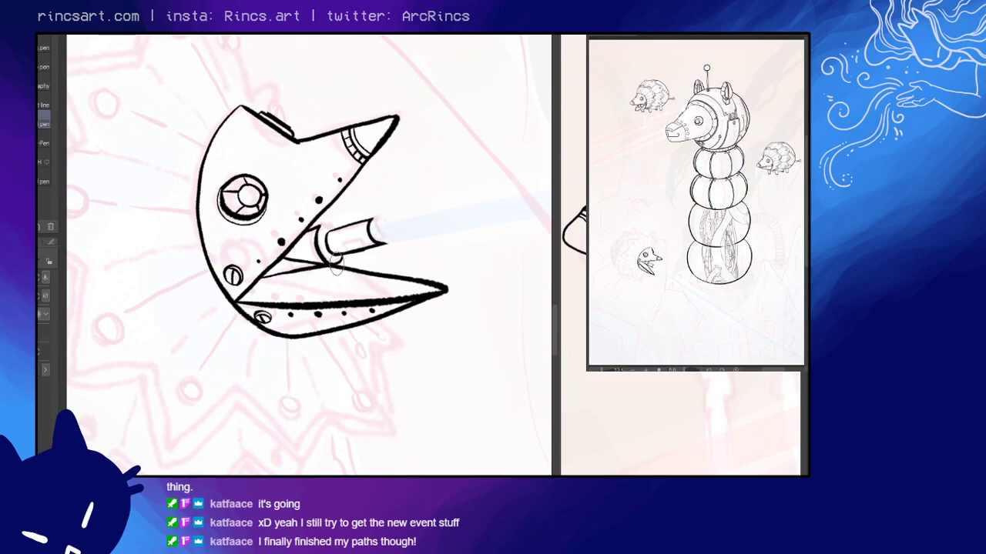
- Close the collar ring around the tube's base and ink the rounded cap at its tip, cleaning up stray ink
mouse_move(319, 233)
left_mouse_down()
mouse_move(315, 243)
mouse_move(330, 240)
left_mouse_up()
left_click_drag(337, 226, 340, 254)
left_click_drag(376, 218, 385, 240)
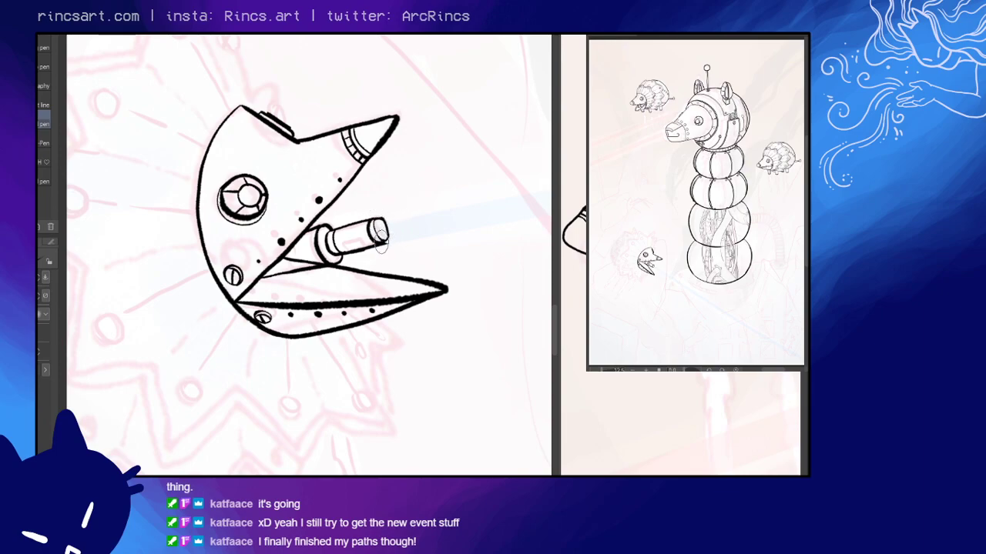
key("e")
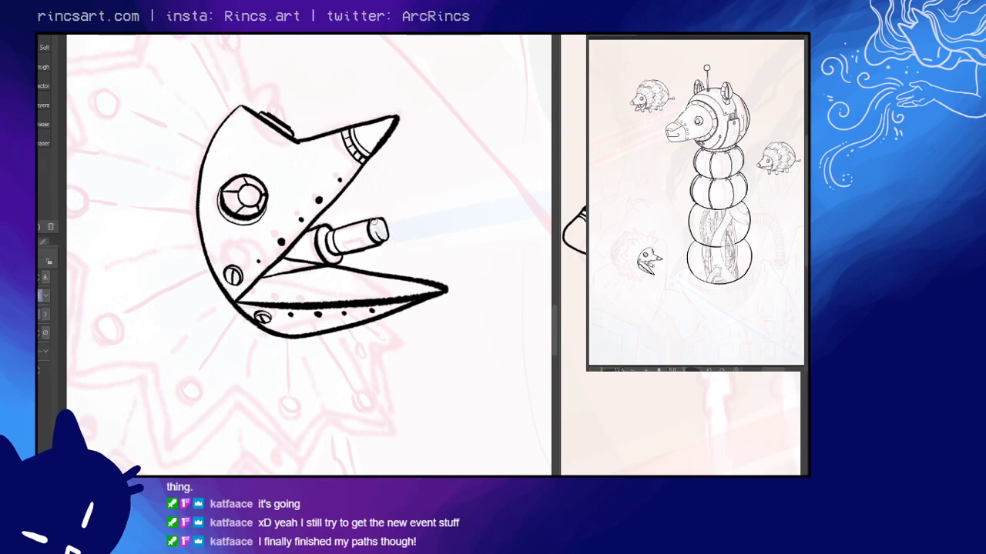
key("p")
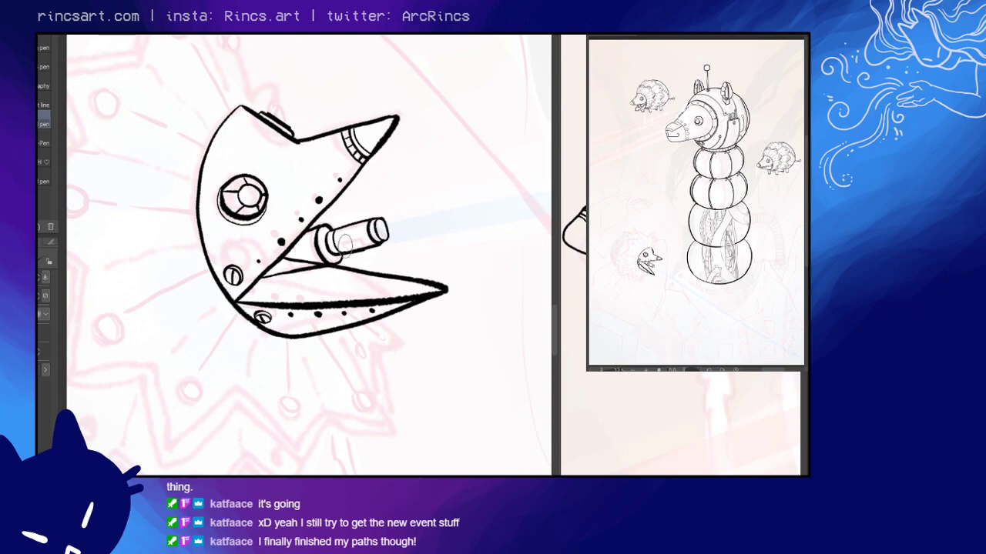
- Ink a small rectangular panel along the narrow tube's lower side and tidy the collar lines around its base
left_click_drag(346, 252, 363, 248)
key("e")
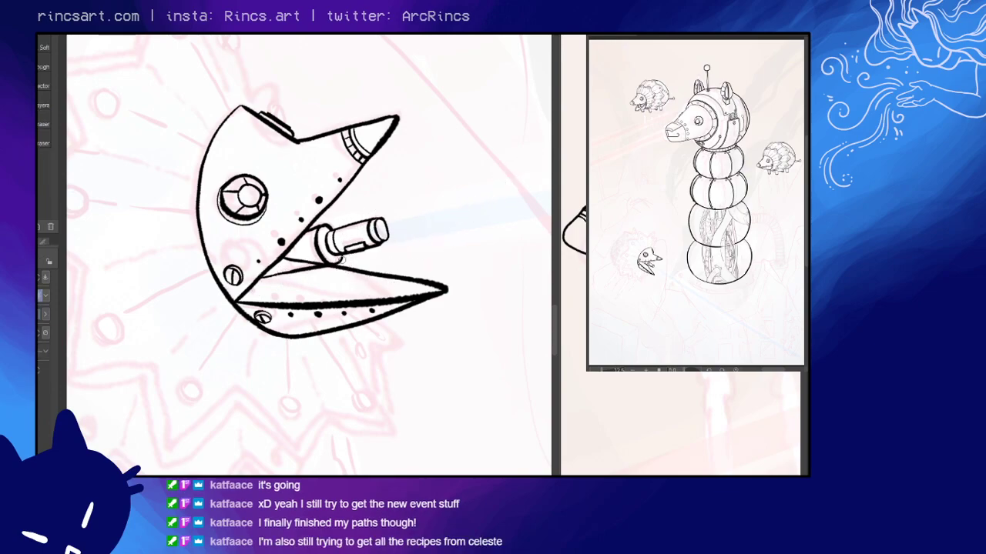
key("p")
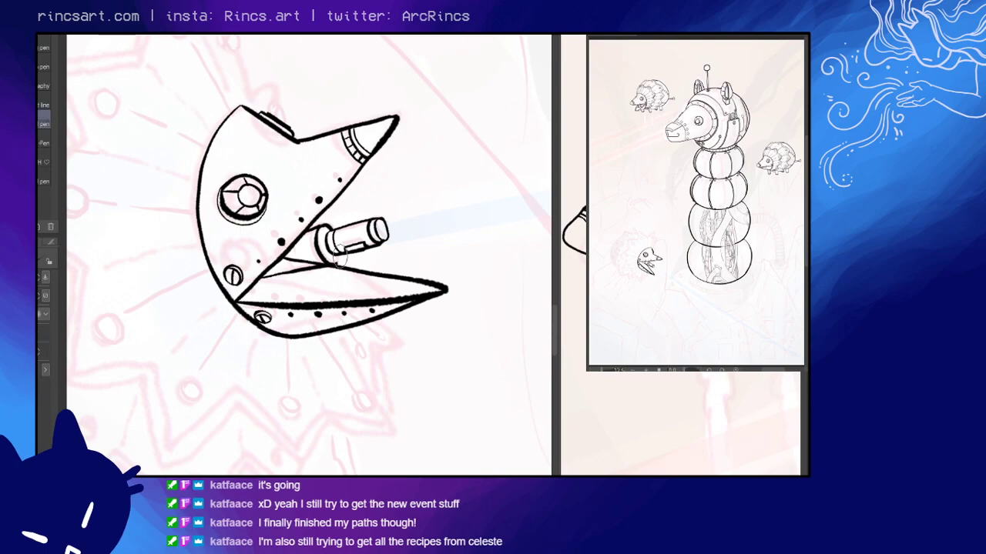
key("e")
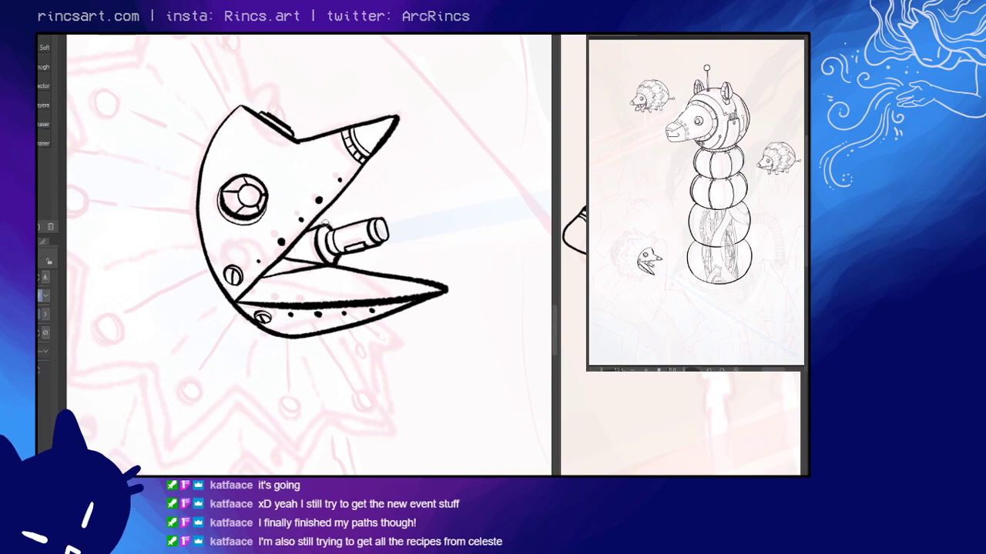
key("p")
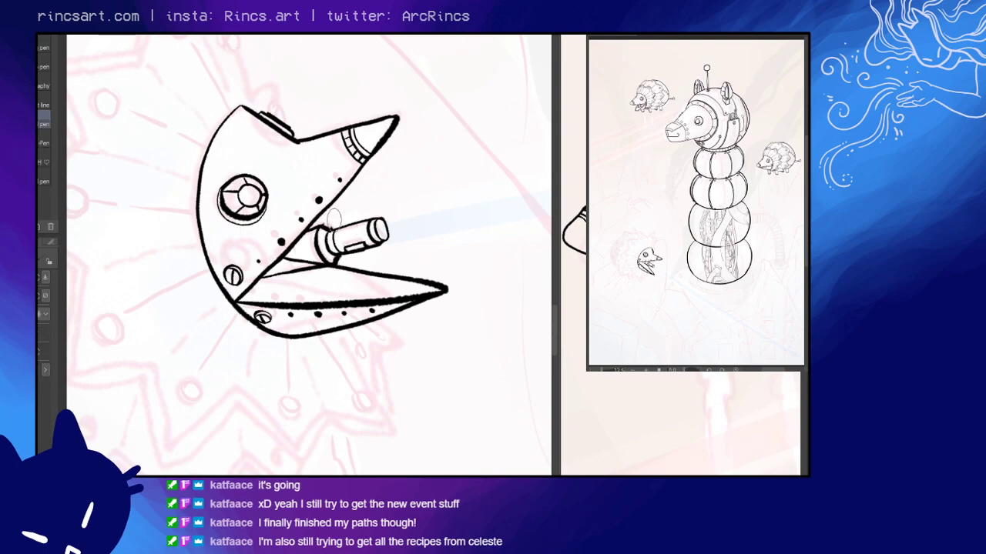
key("e")
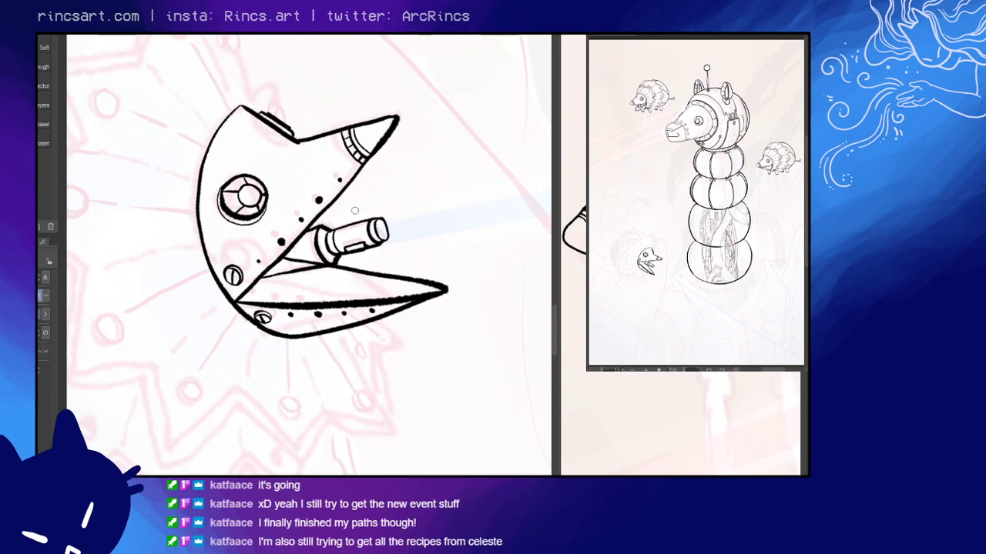
key("p")
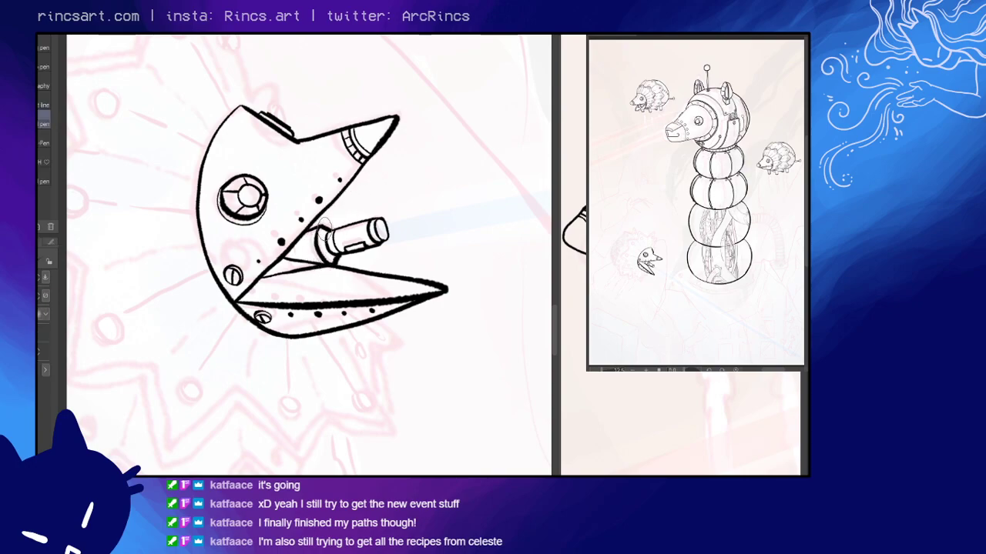
- Ink a curved band line across the wide barrel section behind the collar, redrawing it once
left_click_drag(312, 224, 312, 251)
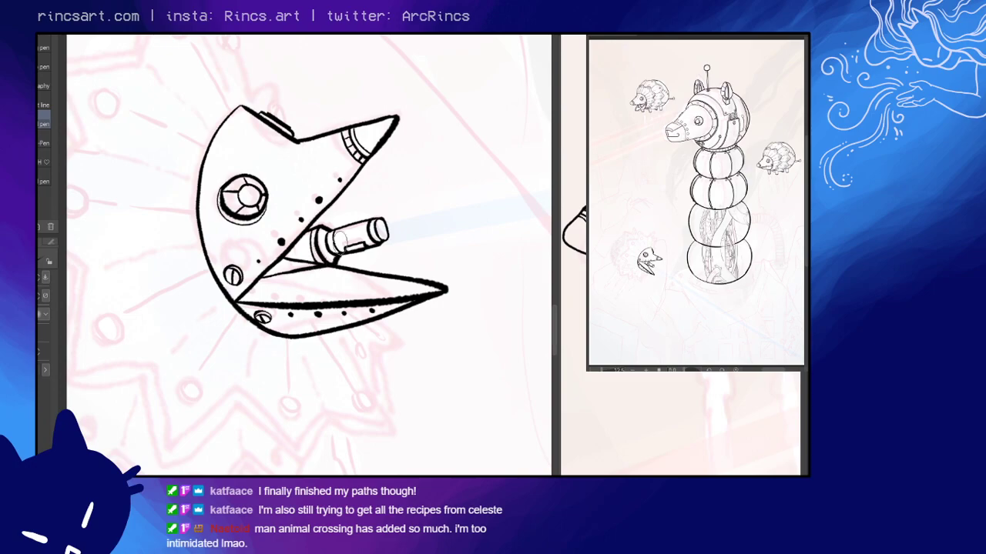
key("ctrl+z")
left_click_drag(312, 229, 326, 266)
key("e")
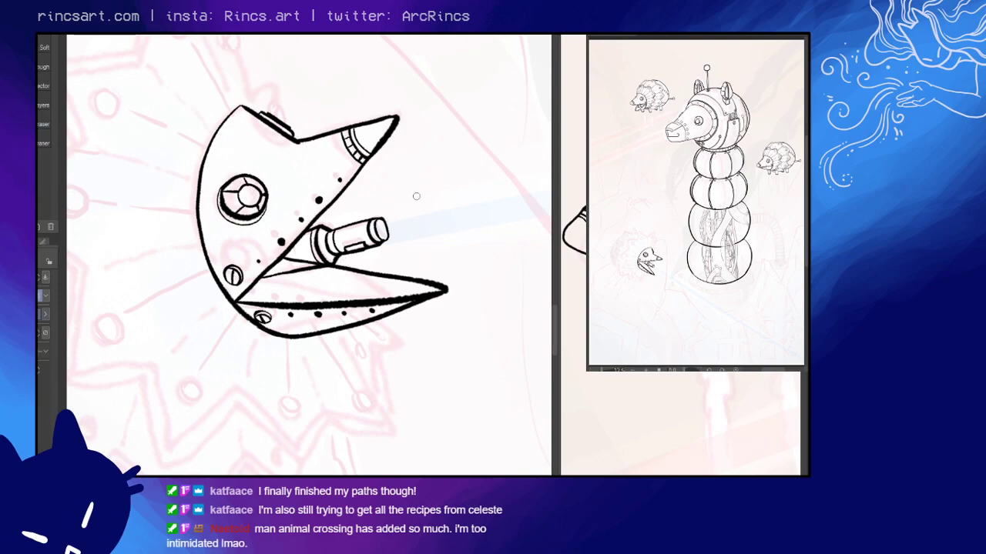
- Ink a short accent line at the barrel's base near the corner of the mouth and erase the excess
key("p")
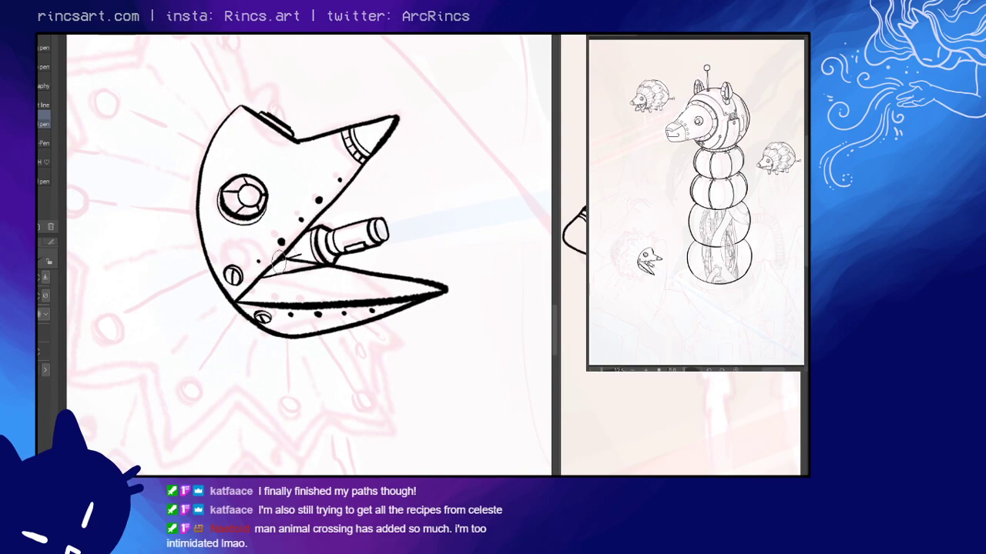
left_click_drag(270, 269, 289, 260)
key("e")
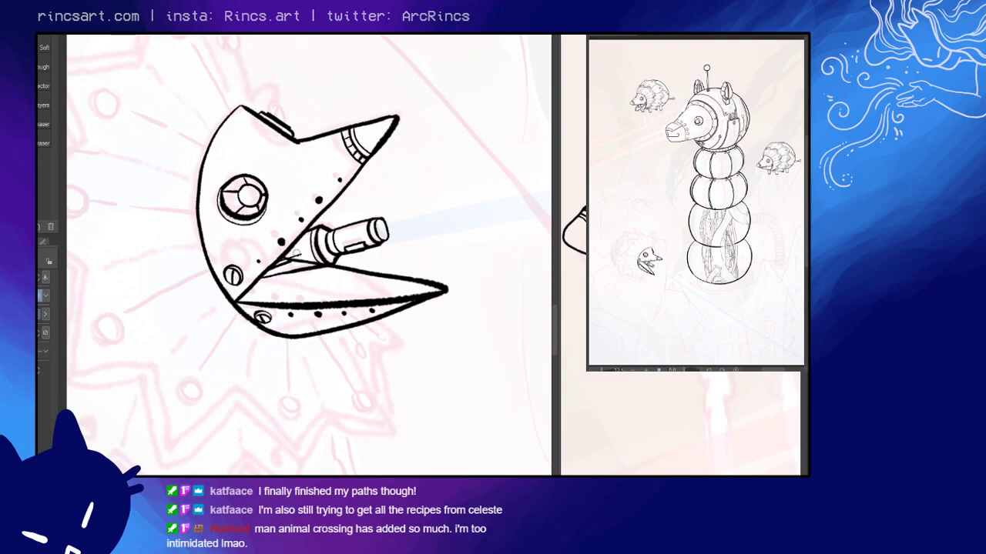
mouse_move(287, 262)
left_mouse_down()
mouse_move(324, 260)
mouse_move(283, 263)
left_mouse_up()
key("p")
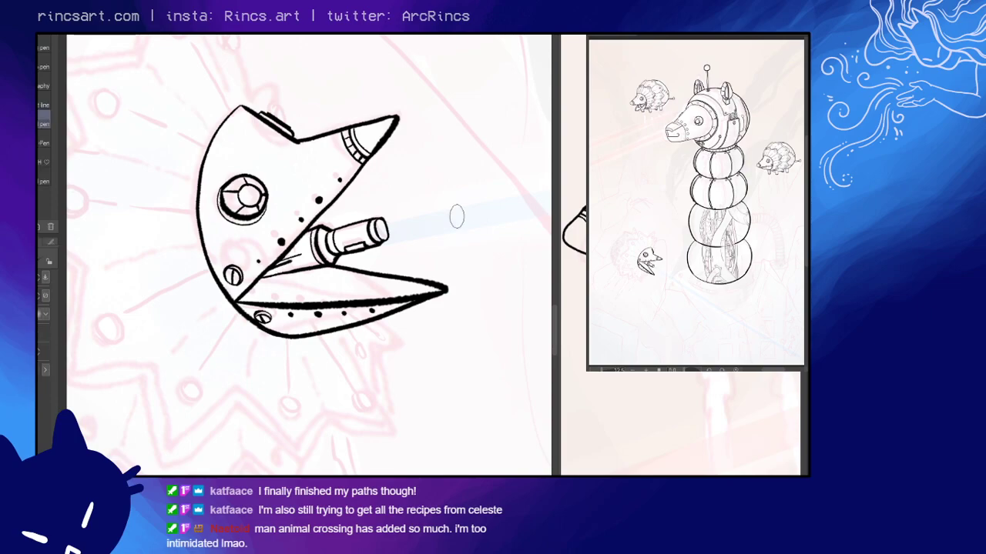
- Ink a thin inner rim line along the lower jaw's upper edge, from the barrel to the jaw tip
mouse_move(457, 241)
left_mouse_down()
mouse_move(484, 233)
mouse_move(393, 207)
left_mouse_up()
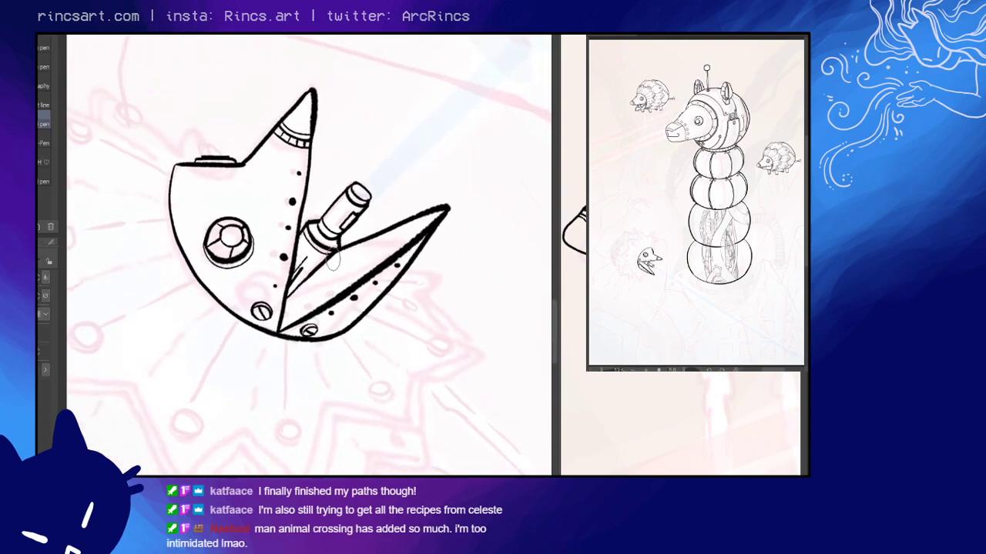
mouse_move(346, 256)
left_mouse_down()
mouse_move(382, 231)
mouse_move(451, 212)
left_mouse_up()
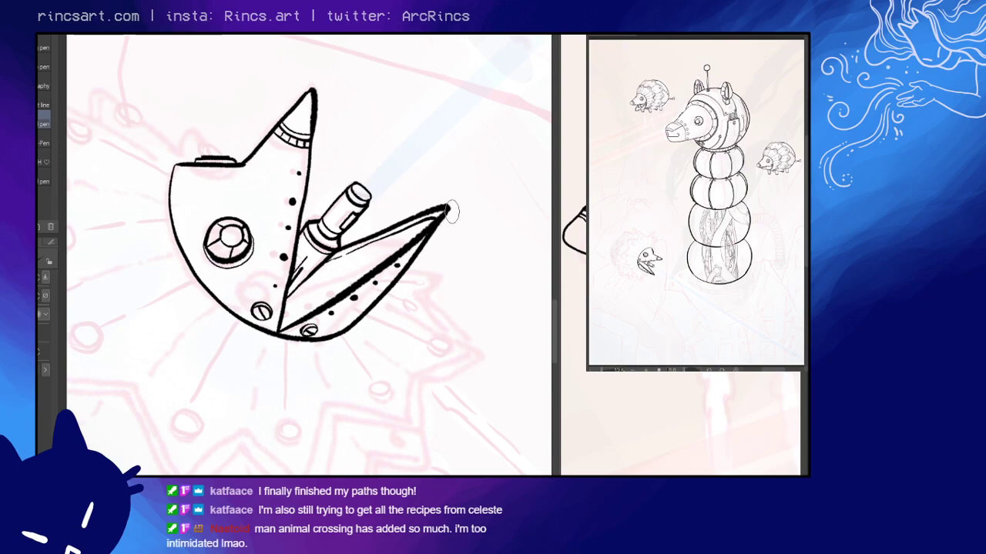
left_click_drag(444, 159, 487, 206)
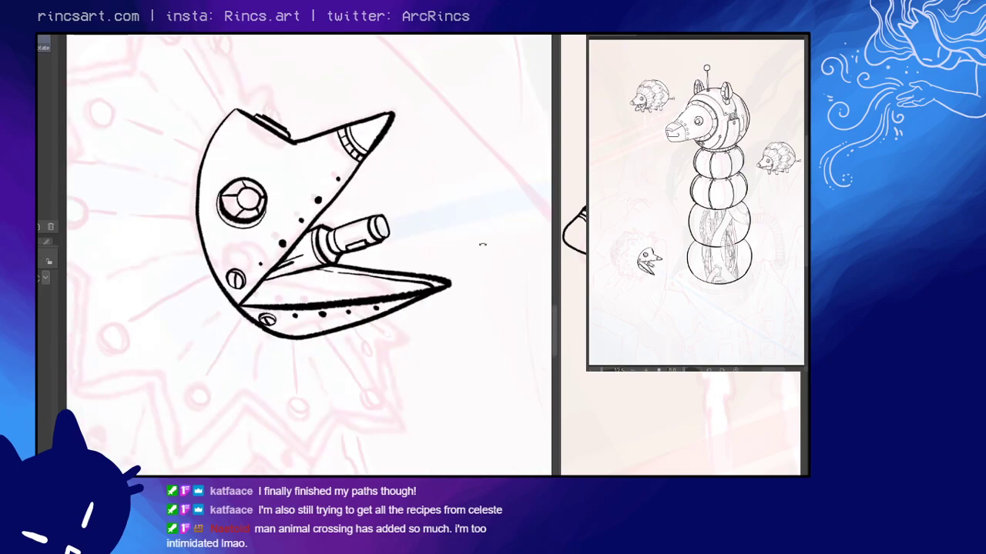
left_click_drag(487, 240, 476, 239)
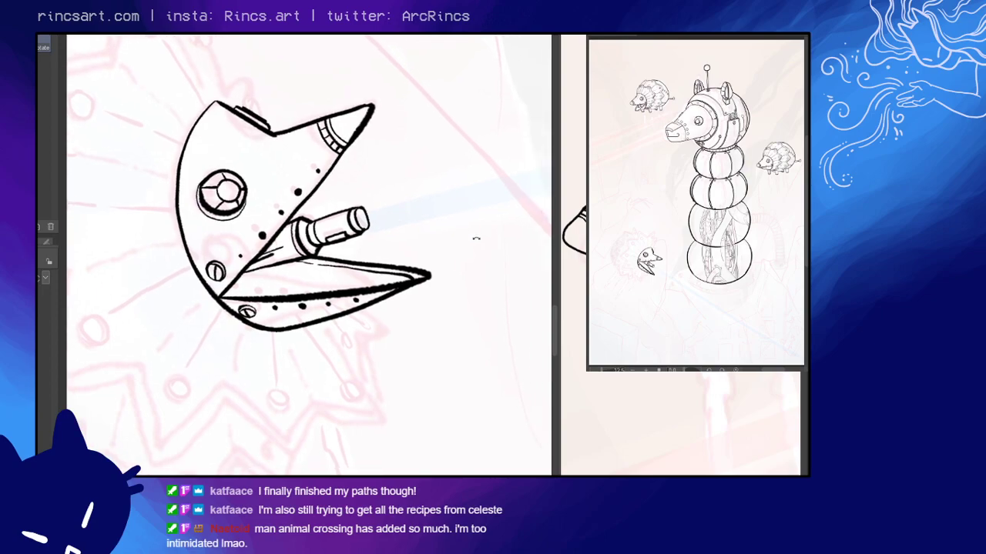
- Examine the open-mouthed hedgehog head in relation to the bear's body and the rest of the illustration
mouse_move(407, 167)
left_mouse_down()
mouse_move(446, 158)
mouse_move(472, 238)
mouse_move(464, 192)
mouse_move(468, 216)
left_mouse_up()
scroll(431, 325, "down", 3)
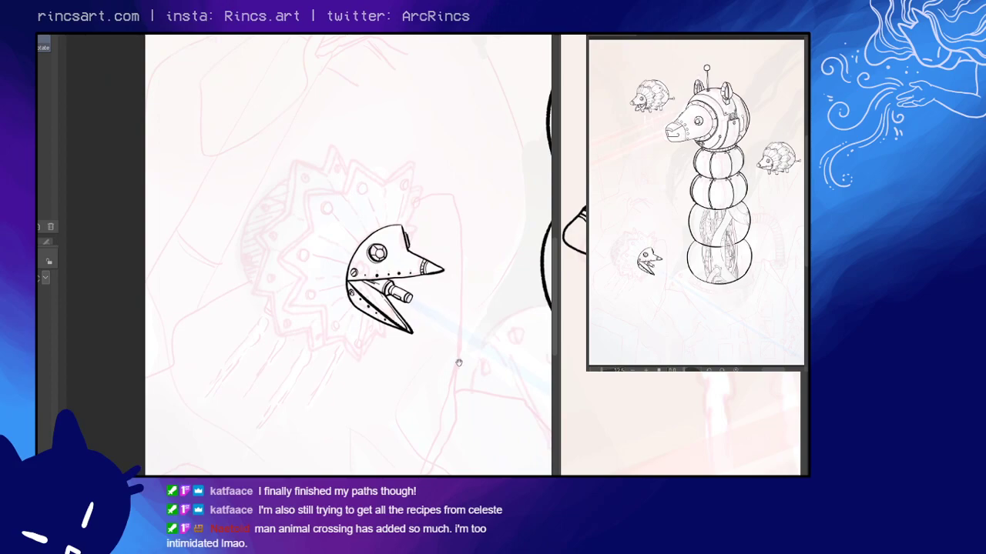
left_click_drag(458, 362, 357, 318)
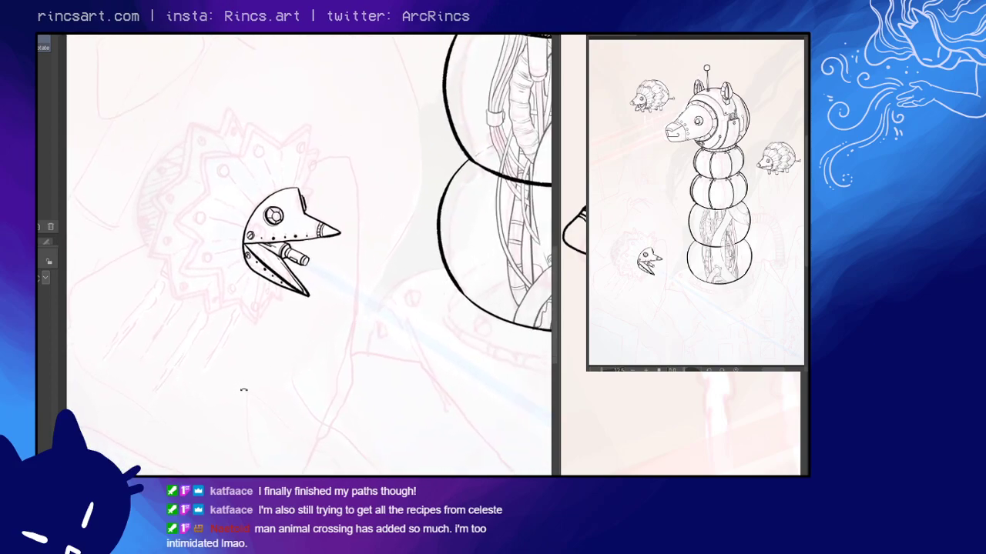
left_click_drag(418, 335, 349, 357)
scroll(431, 338, "down", 3)
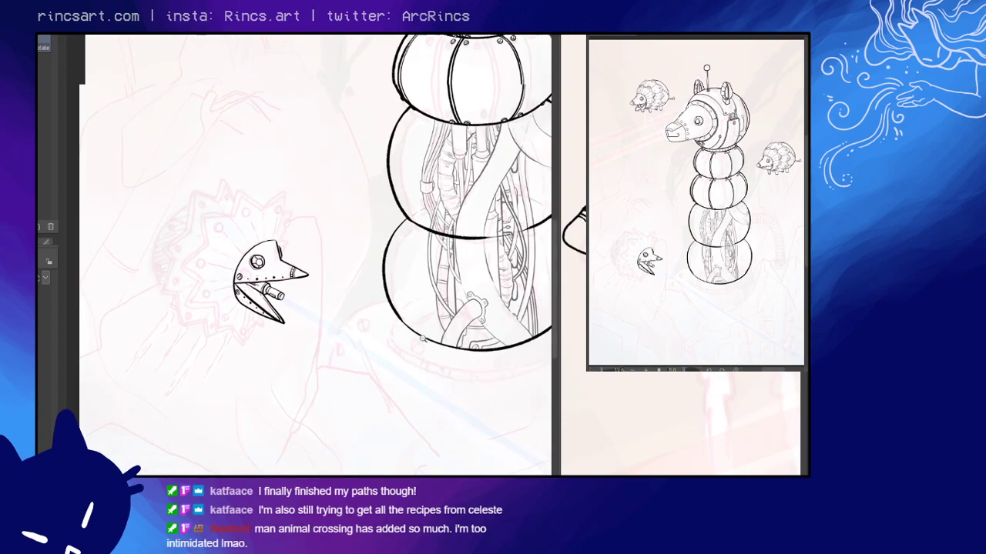
left_click_drag(443, 385, 334, 366)
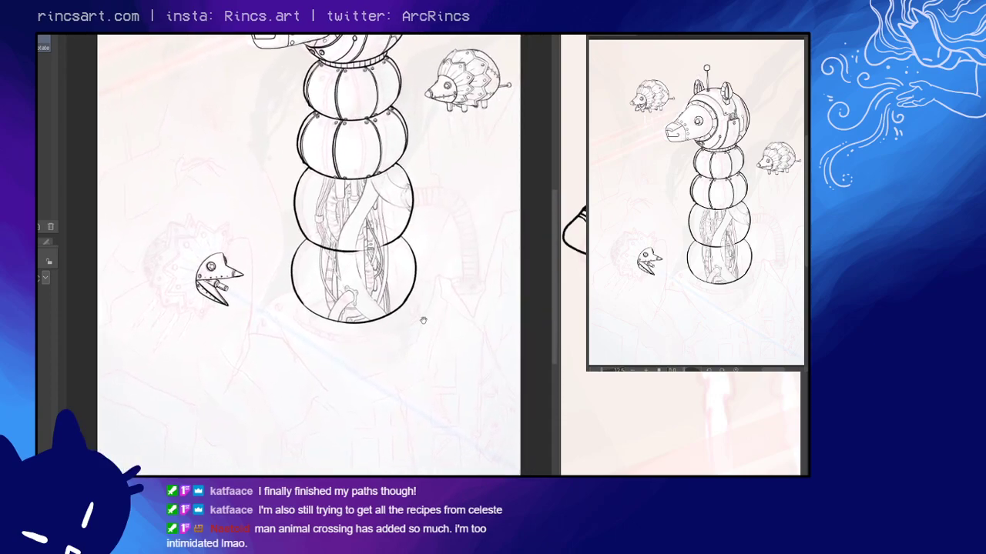
scroll(422, 321, "up", 6)
left_click_drag(317, 291, 539, 281)
left_click_drag(350, 291, 548, 333)
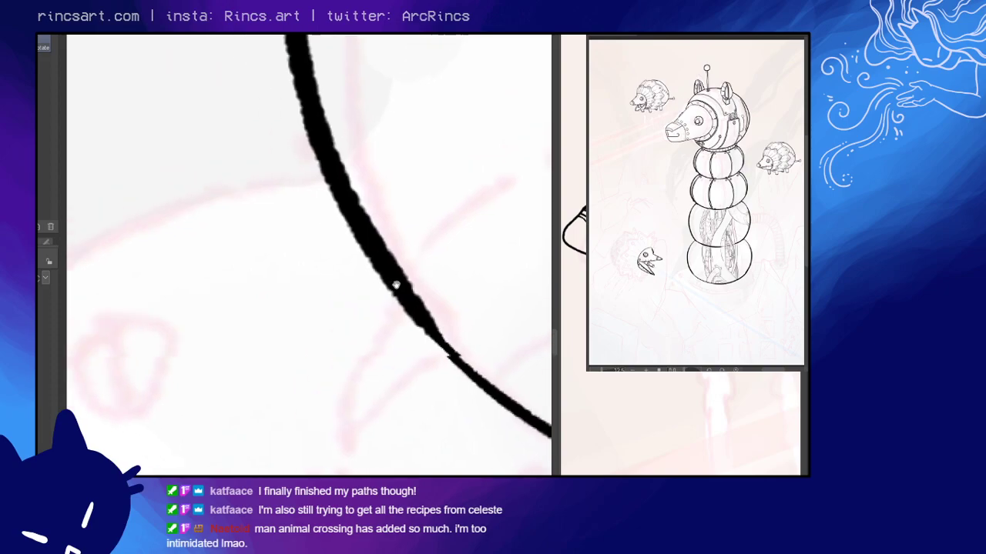
left_click_drag(396, 284, 548, 316)
scroll(392, 268, "down", 5)
left_click_drag(346, 273, 468, 299)
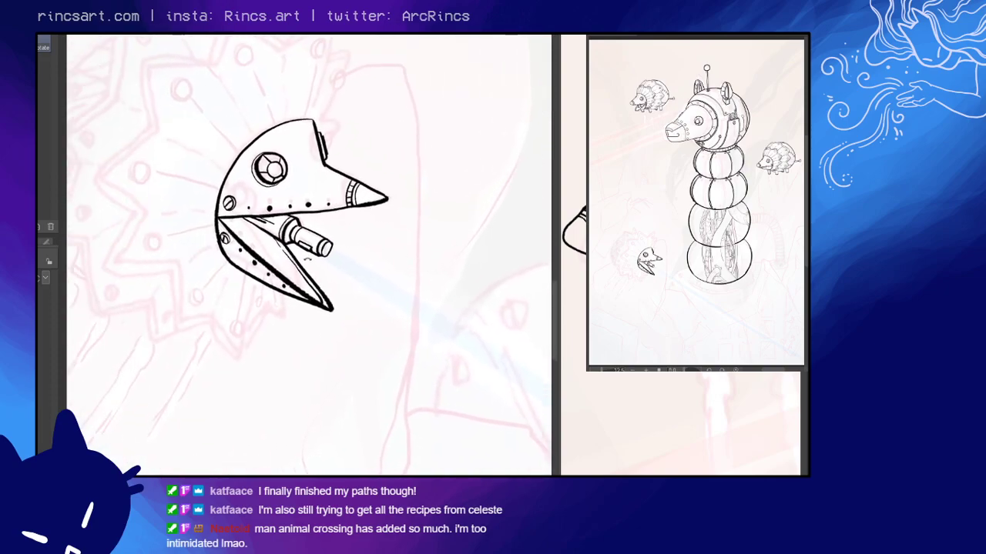
- Lasso the lower jaw's tip and move it inward to shorten the jaw, and clear the selection
key("m")
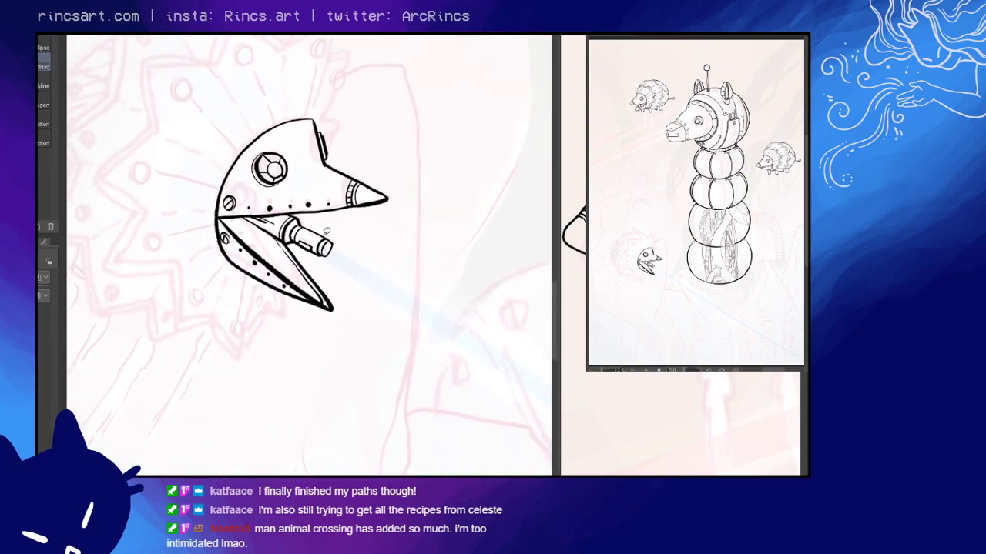
mouse_move(316, 257)
left_mouse_down()
mouse_move(271, 294)
mouse_move(351, 281)
mouse_move(312, 292)
mouse_move(317, 285)
left_mouse_up()
key("k")
key("Return")
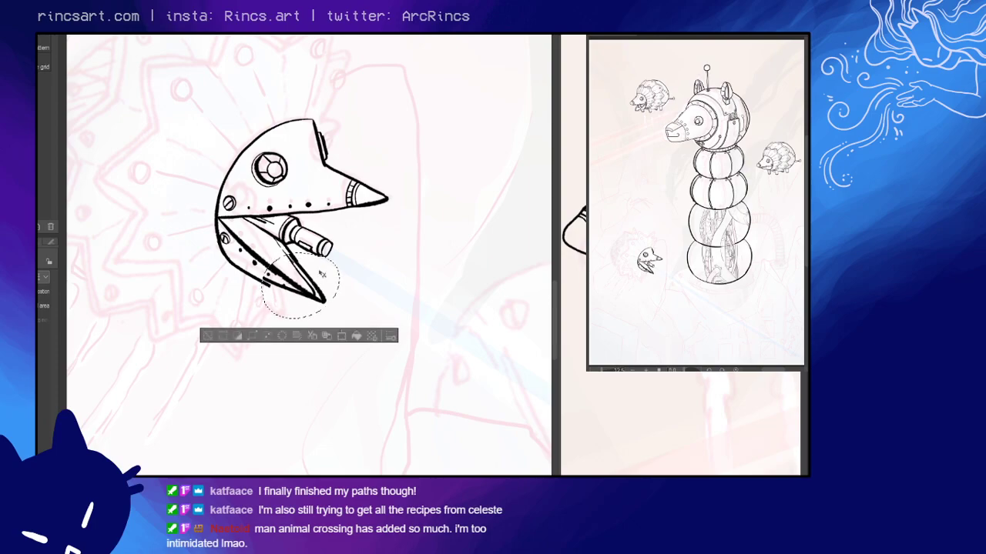
key("ctrl+d")
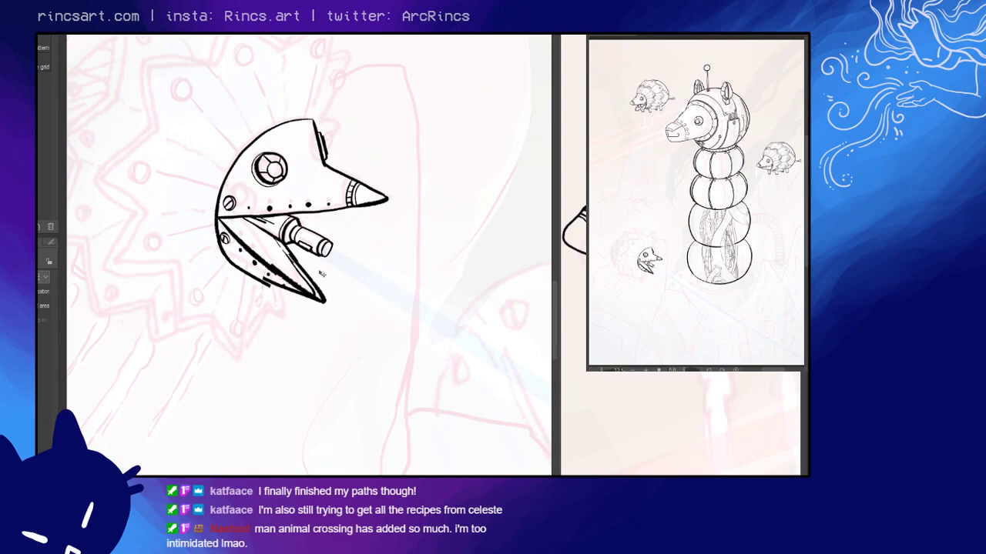
- Clean up and re-ink the upper edge and inner rim line around the shortened lower jaw's tip
left_click_drag(476, 203, 427, 176)
left_click_drag(363, 274, 386, 274)
left_click_drag(386, 264, 500, 214)
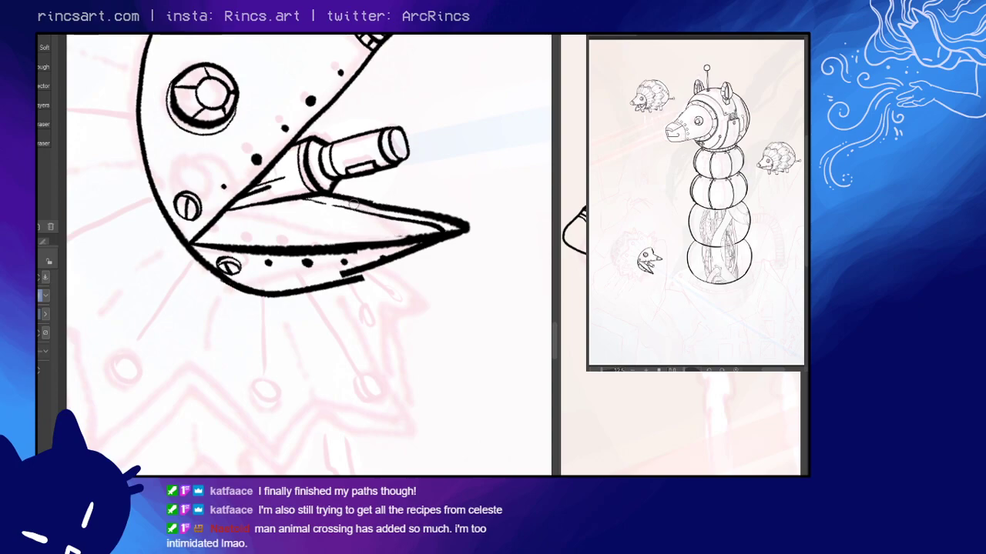
mouse_move(484, 199)
left_mouse_down()
mouse_move(476, 203)
mouse_move(454, 145)
mouse_move(469, 229)
mouse_move(460, 159)
mouse_move(384, 215)
left_mouse_up()
key("p")
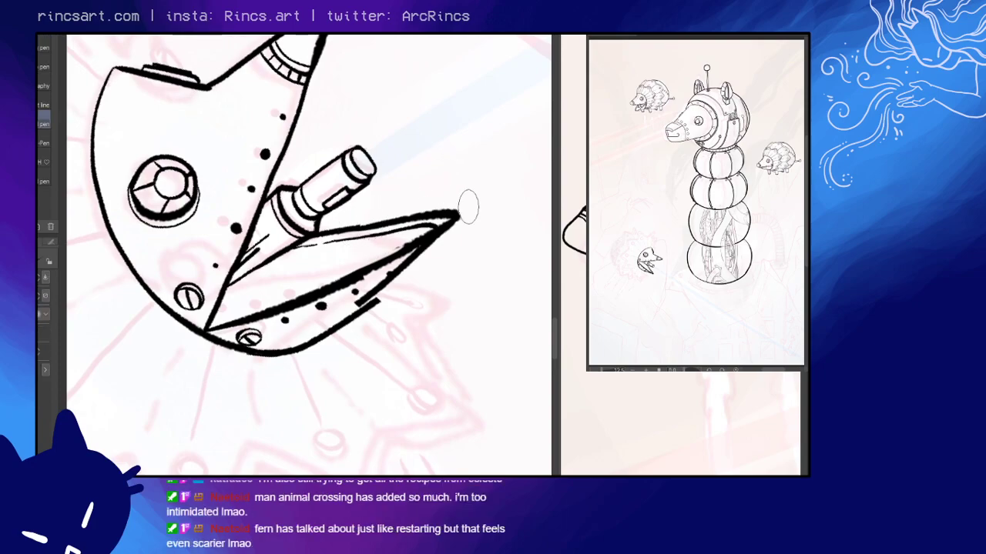
key("e")
left_click_drag(426, 232, 416, 237)
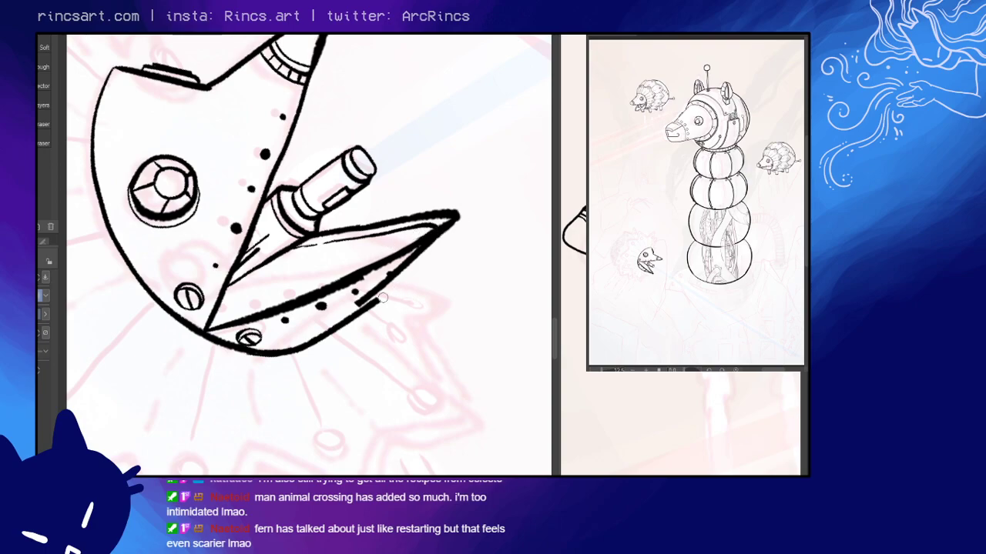
- Erase the misaligned part of the lower jaw's underside, redraw it as one continuous edge, and trim the stray ink
mouse_move(382, 293)
left_mouse_down()
mouse_move(332, 333)
mouse_move(388, 269)
left_mouse_up()
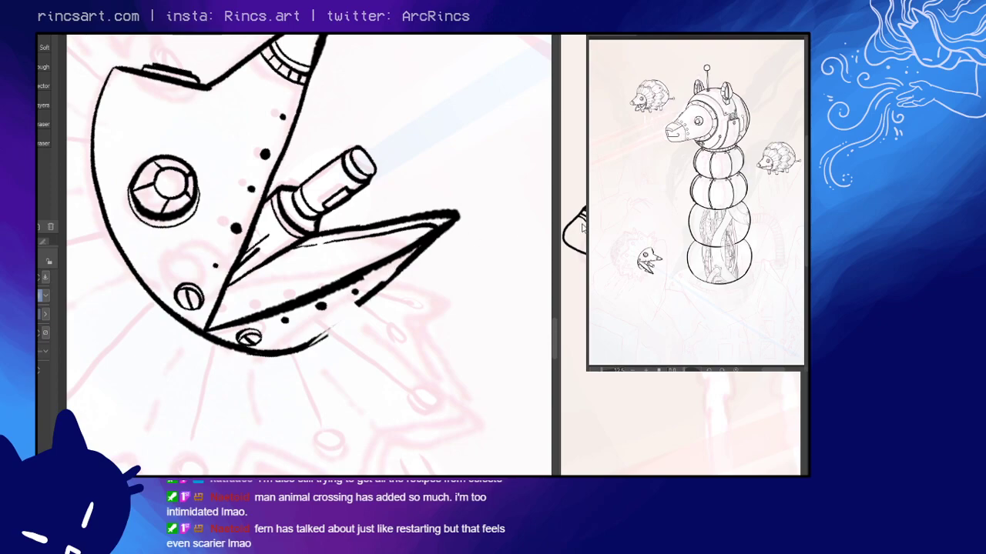
key("p")
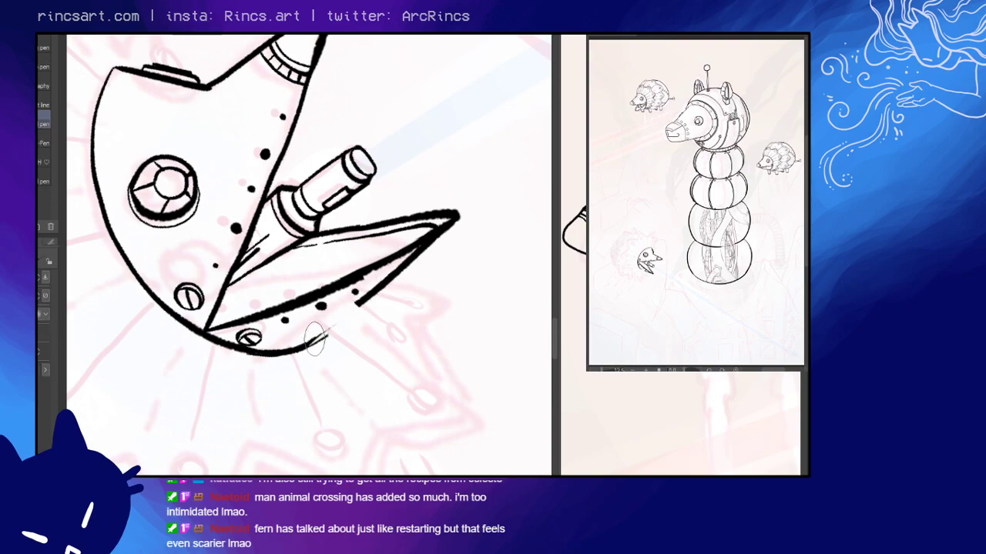
left_click_drag(308, 345, 380, 289)
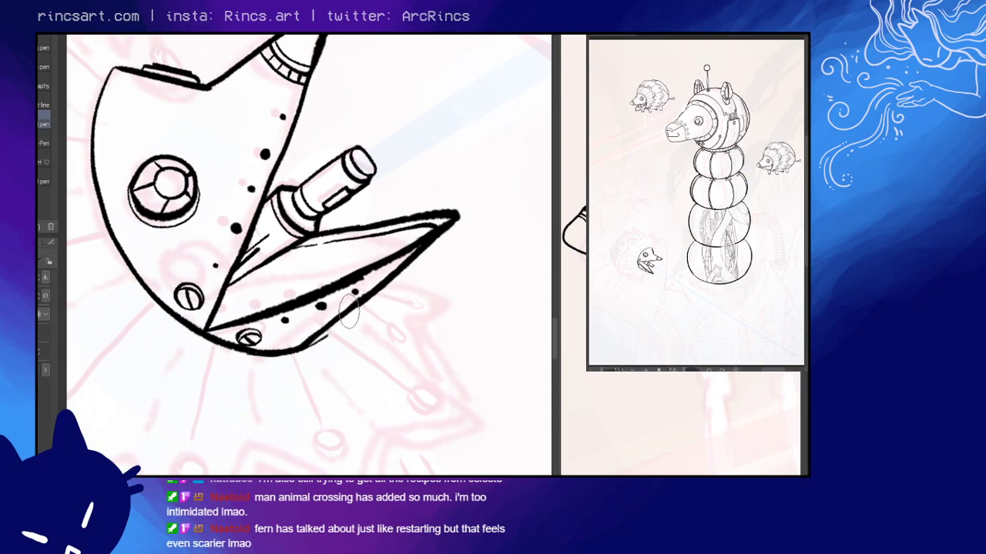
key("e")
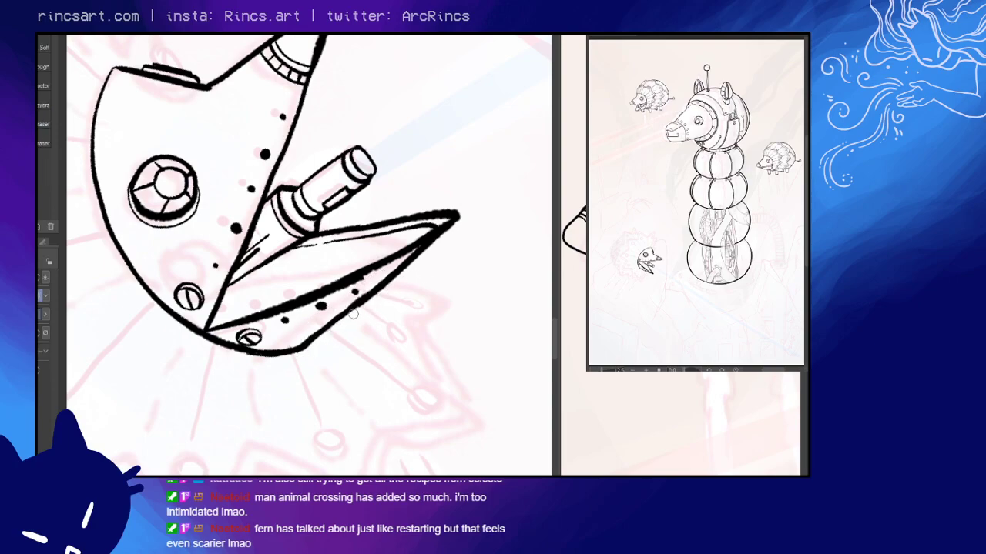
- Ink a rivet dot near the lower jaw's tip, continuing the row of rivets along its edge
key("p")
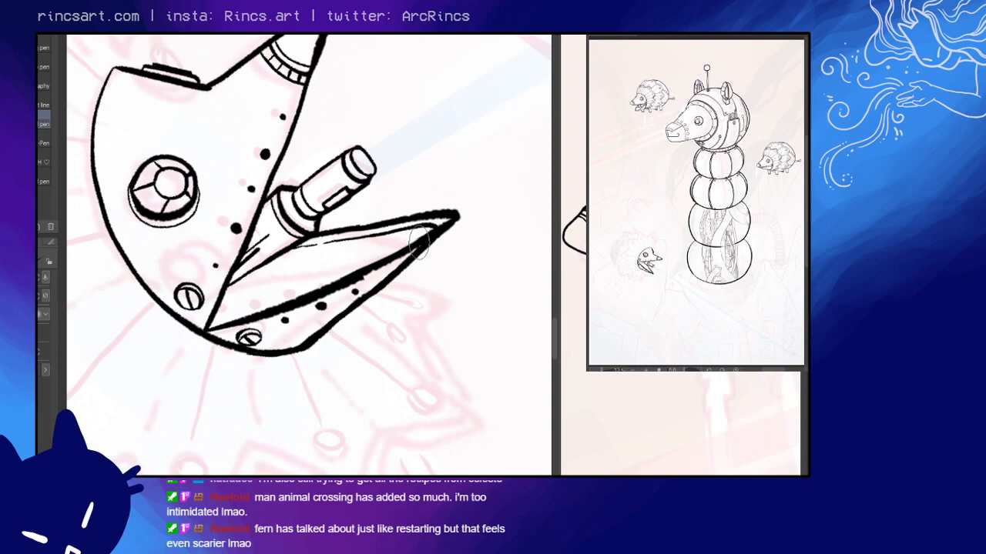
key("e")
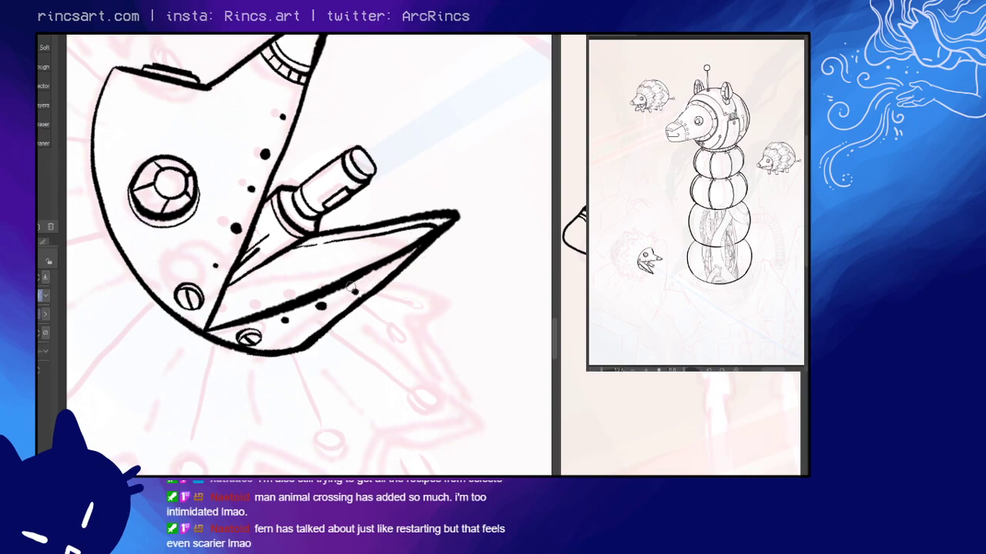
key("p")
left_click(382, 271)
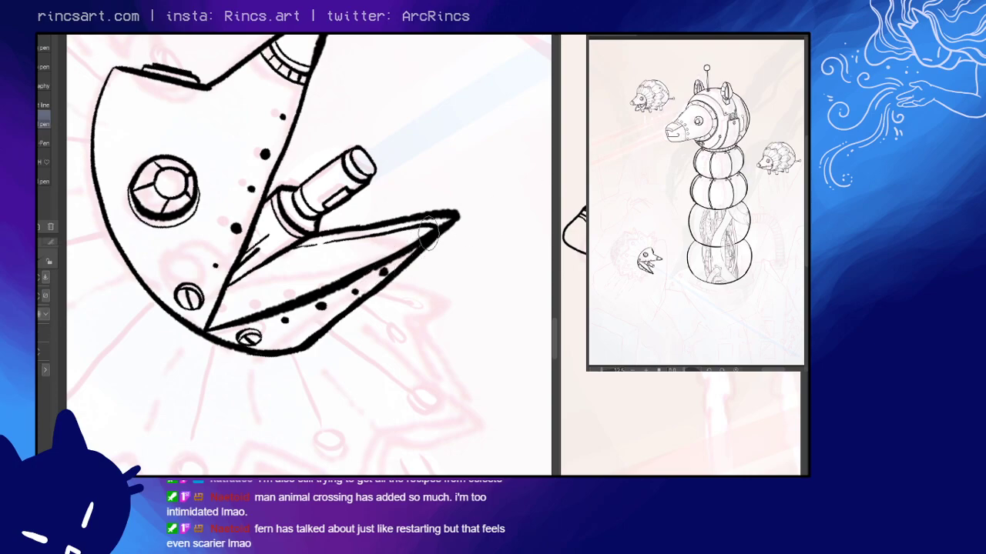
key("r")
left_click_drag(460, 177, 484, 356)
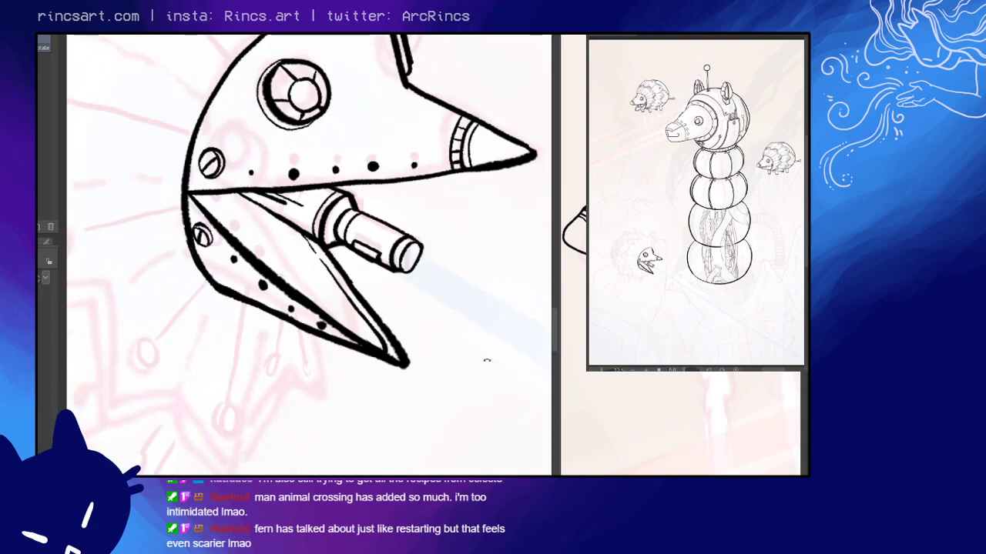
left_click_drag(470, 320, 338, 292)
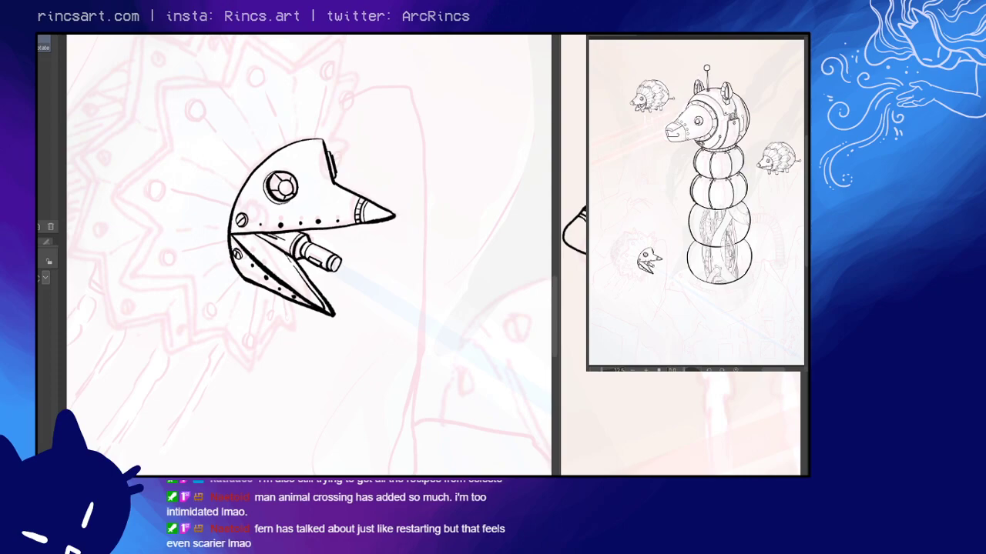
key("m")
mouse_move(356, 101)
left_mouse_down()
mouse_move(215, 174)
mouse_move(353, 101)
left_mouse_up()
key("Delete")
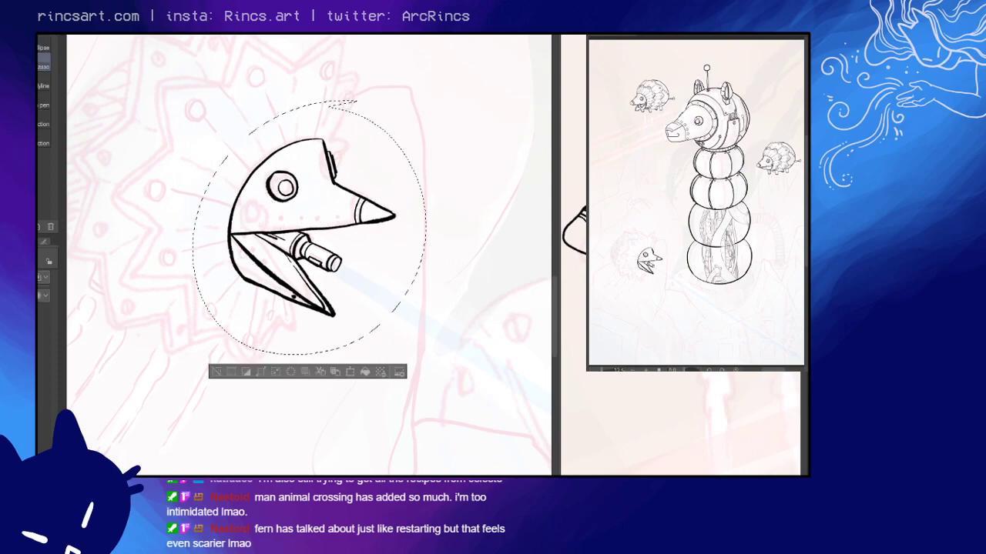
key("ctrl+z")
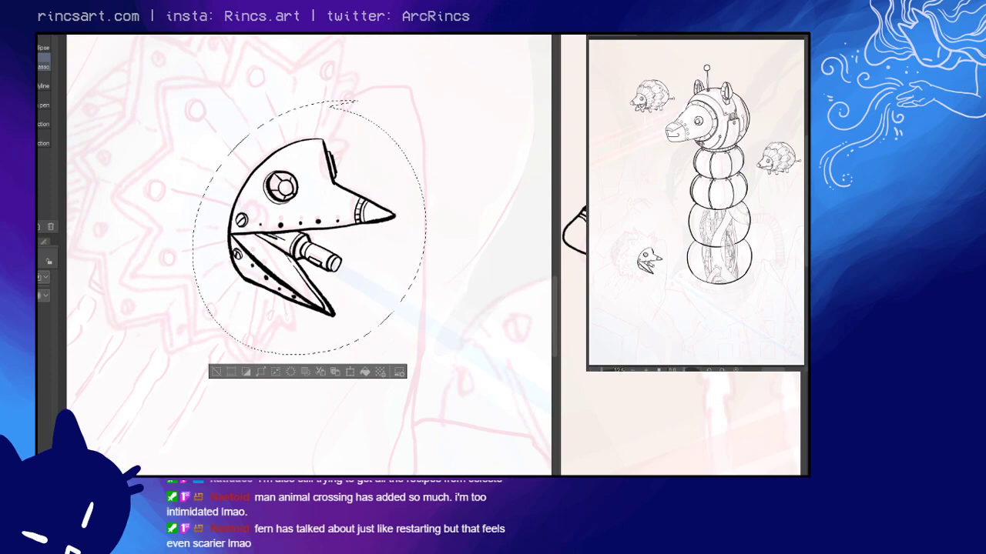
key("ctrl+d")
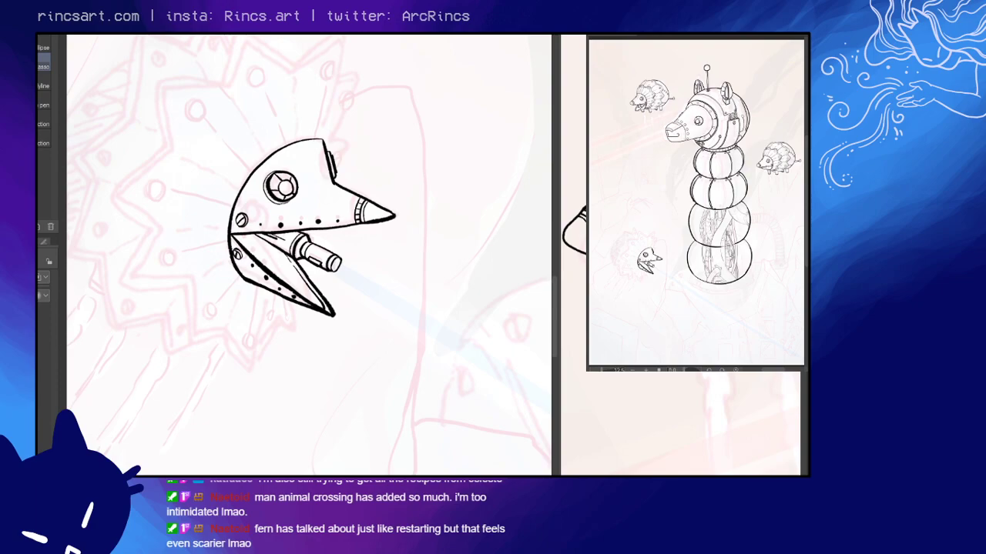
- Close the second canvas view and bring the bear and all three hedgehogs into view
left_click(475, 353, "alt")
left_click(476, 354, "alt")
left_click_drag(485, 359, 317, 321)
left_click(475, 371, "alt")
left_click(466, 391, "alt")
left_click_drag(486, 411, 351, 363)
left_click_drag(427, 365, 475, 449)
left_click_drag(473, 365, 476, 412)
key("ctrl+w")
left_click_drag(559, 320, 538, 336)
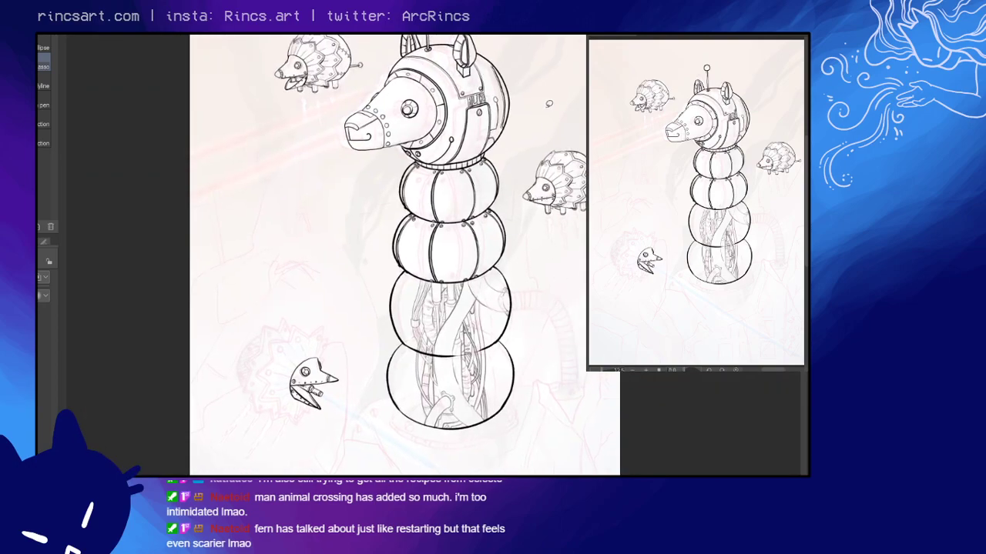
key("m")
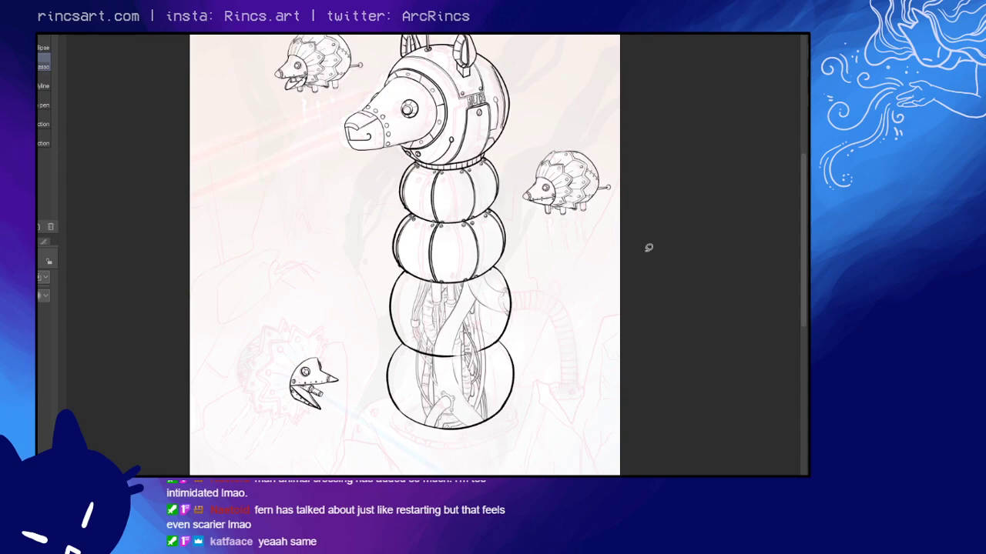
left_click_drag(645, 253, 639, 275)
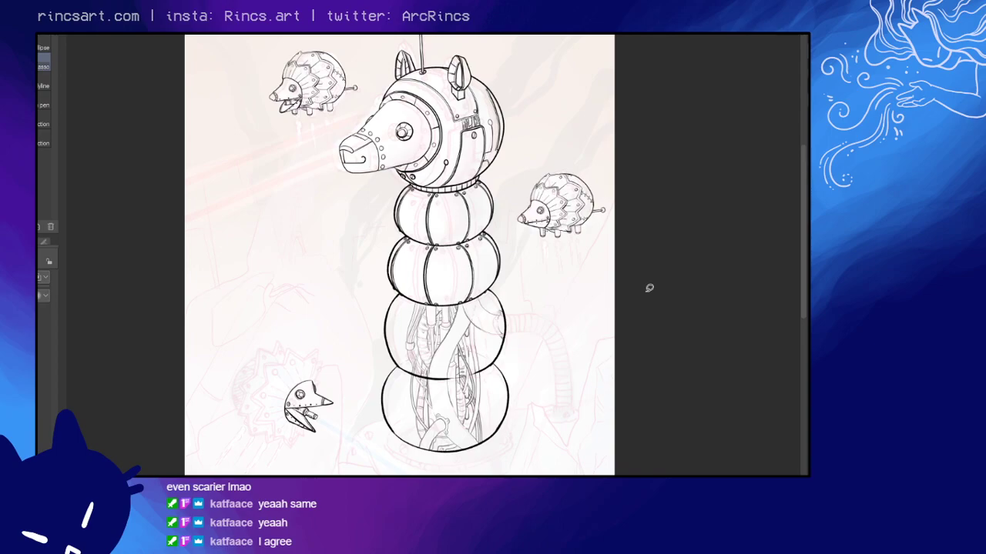
key("p")
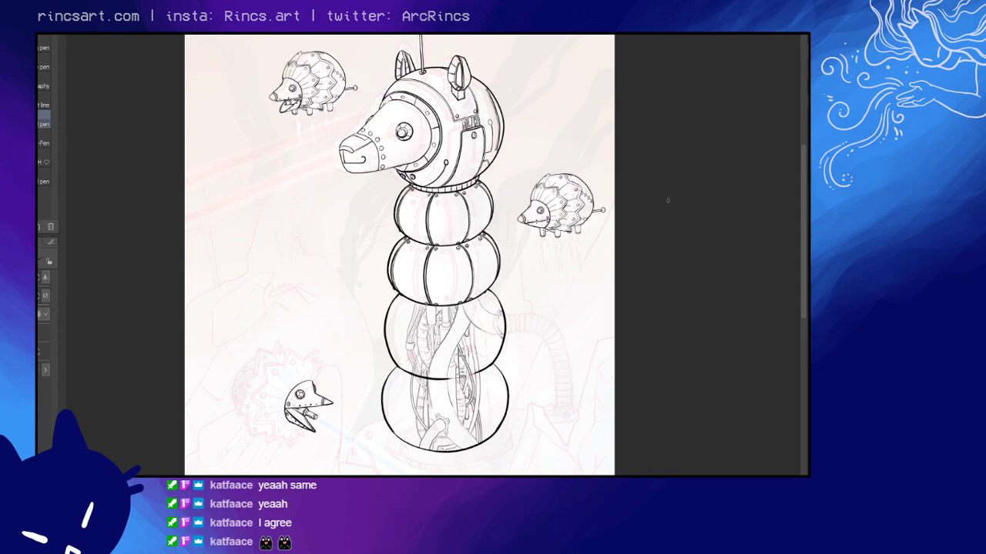
- Close the bear illustration and clear the book stack and sleeping otter line art from the other drawing's canvas
key("ctrl+w")
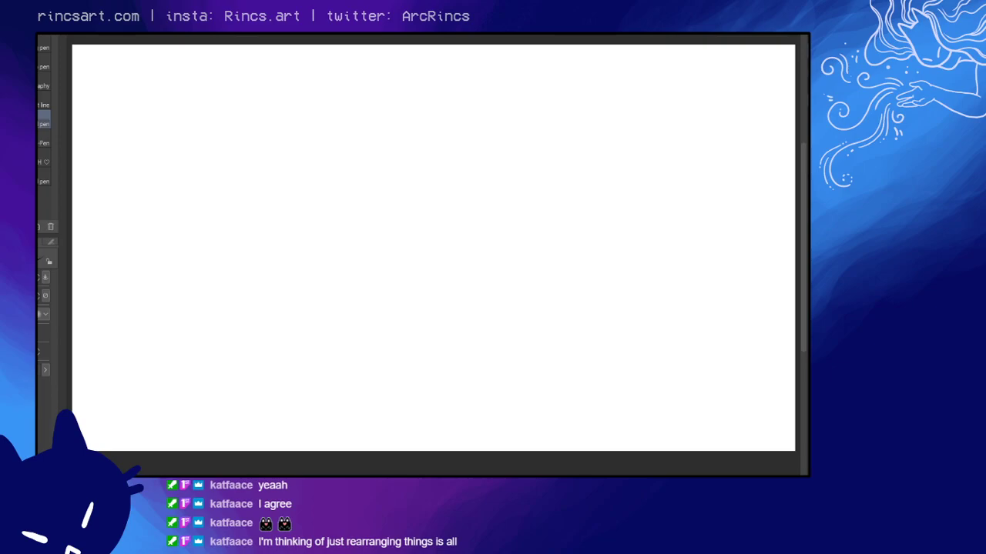
key("ctrl+z")
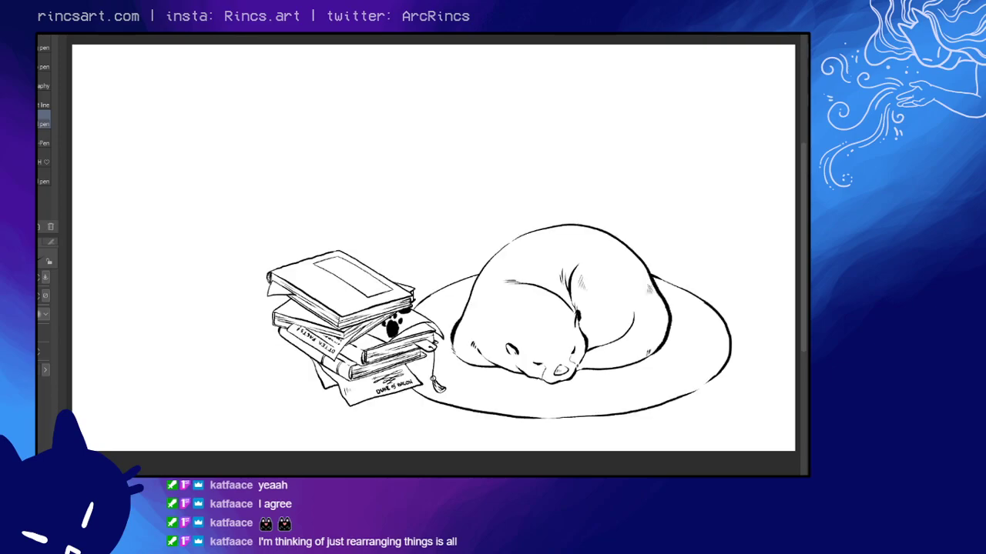
key("ctrl+y")
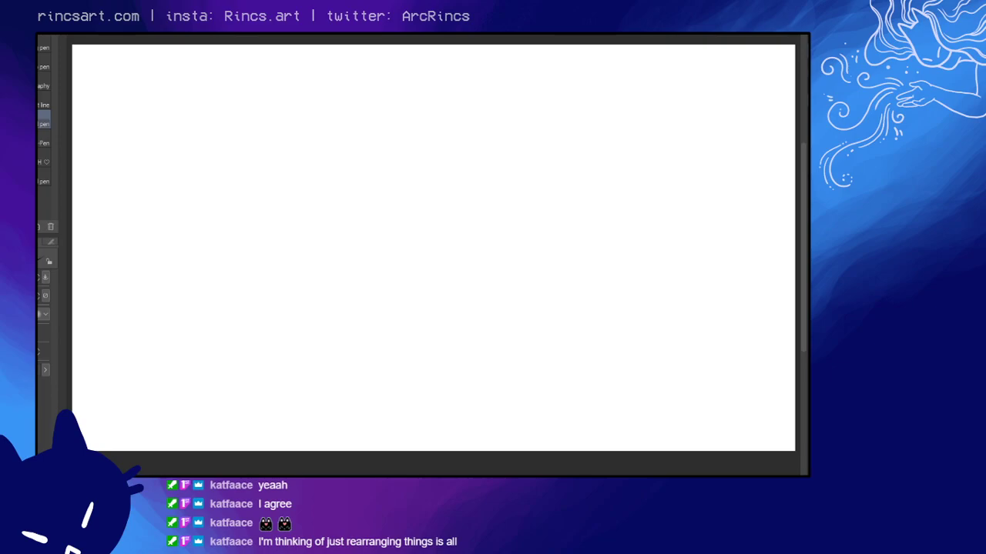
key("ctrl+z")
key("ctrl+z")
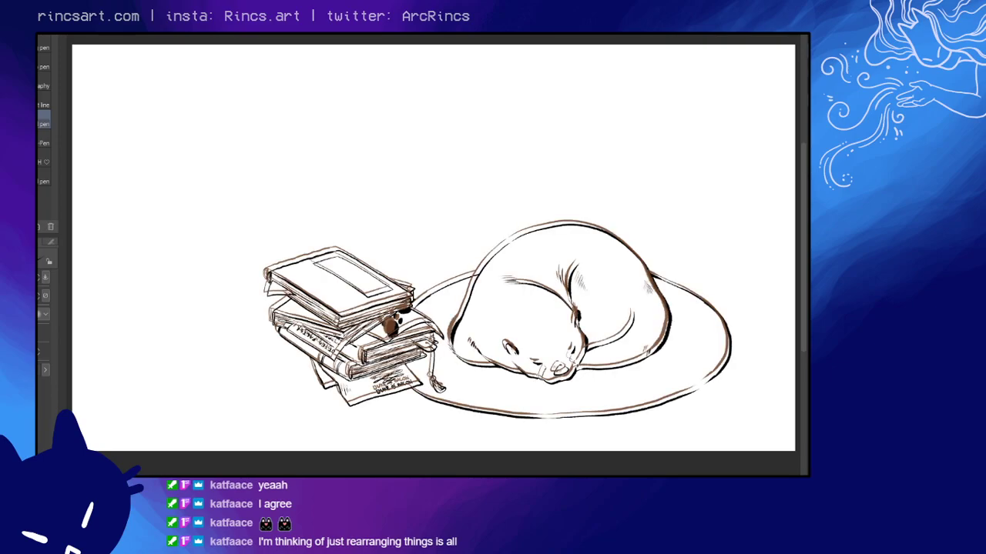
key("ctrl+z")
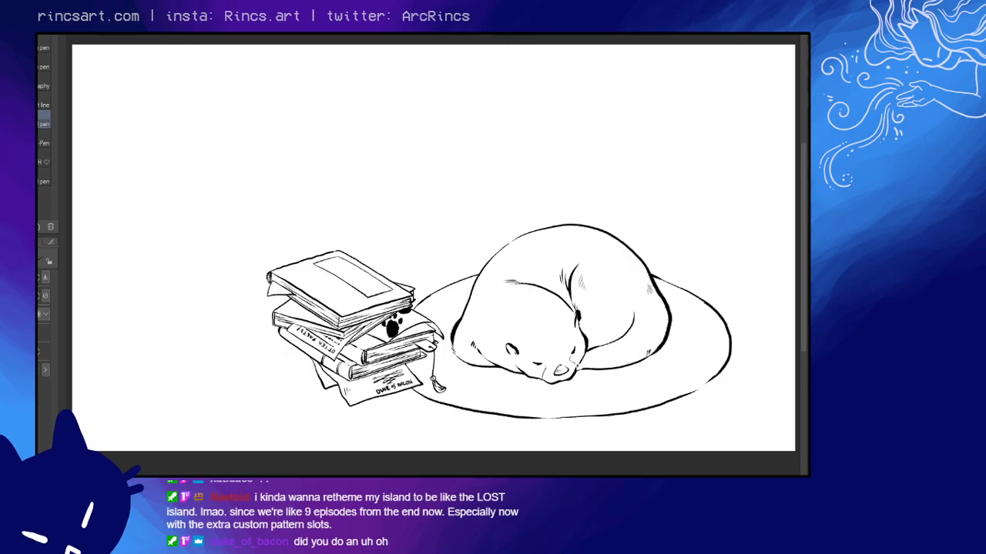
key("Delete")
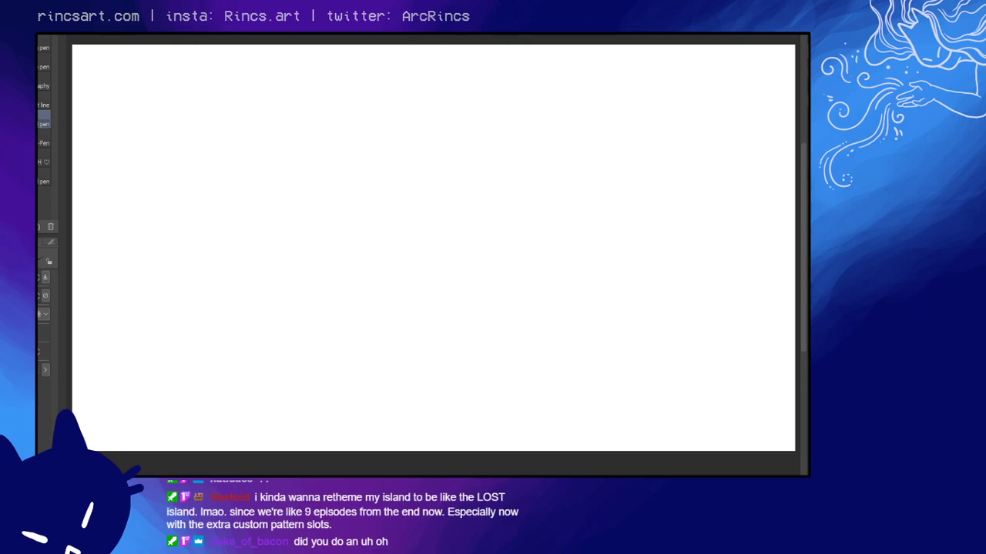
- Bring the running otter sketch onto the canvas and fade its lines to light grey as an inking guide
key("ctrl+v")
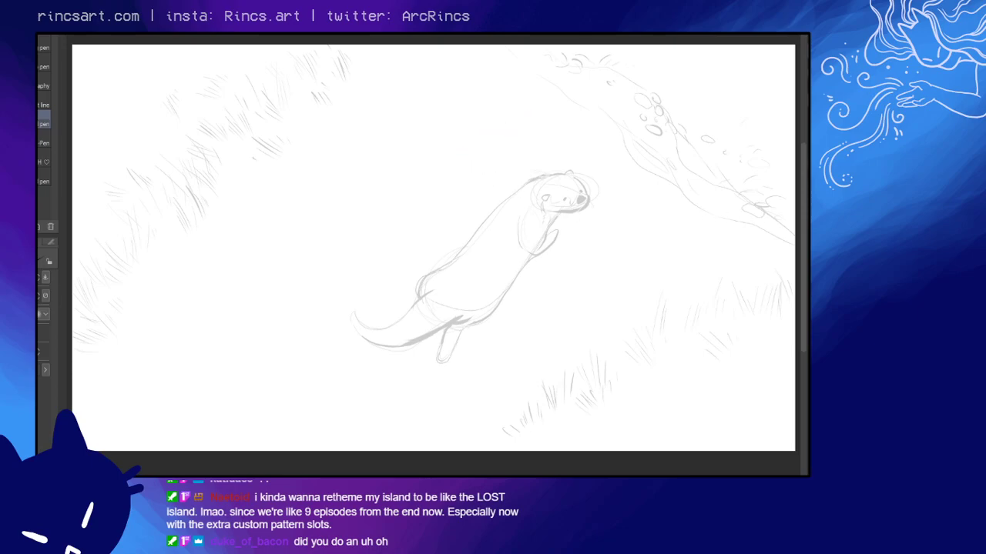
key("ctrl+z")
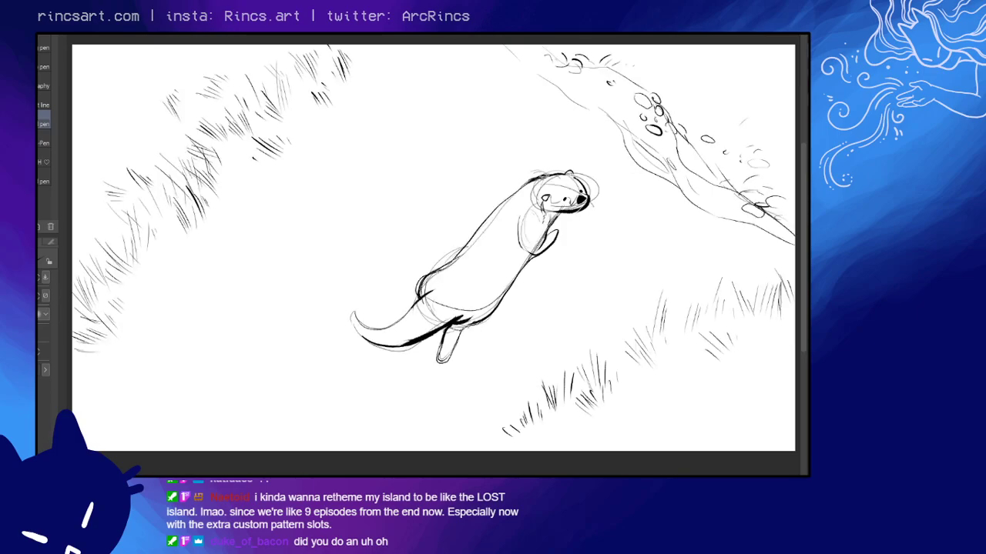
key("ctrl+y")
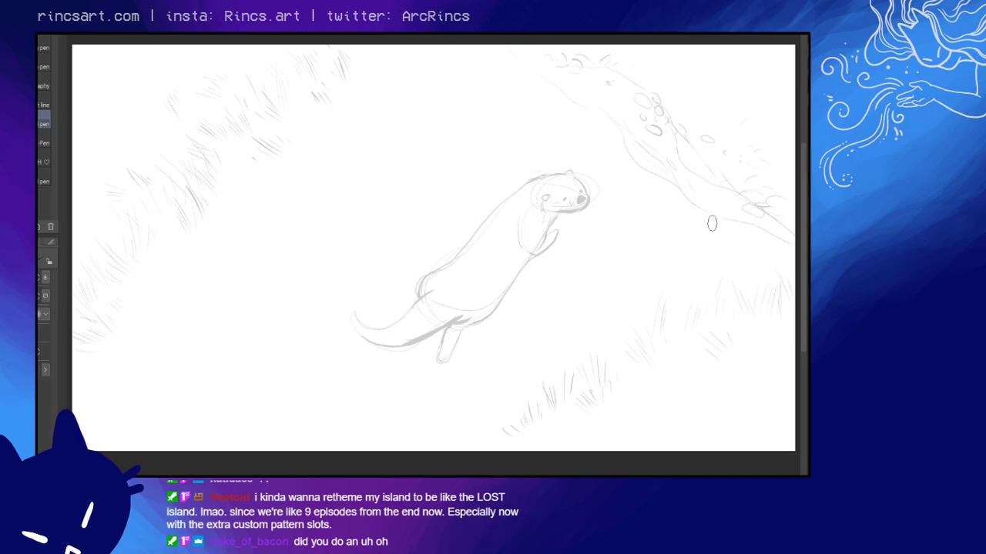
scroll(574, 257, "up", 3)
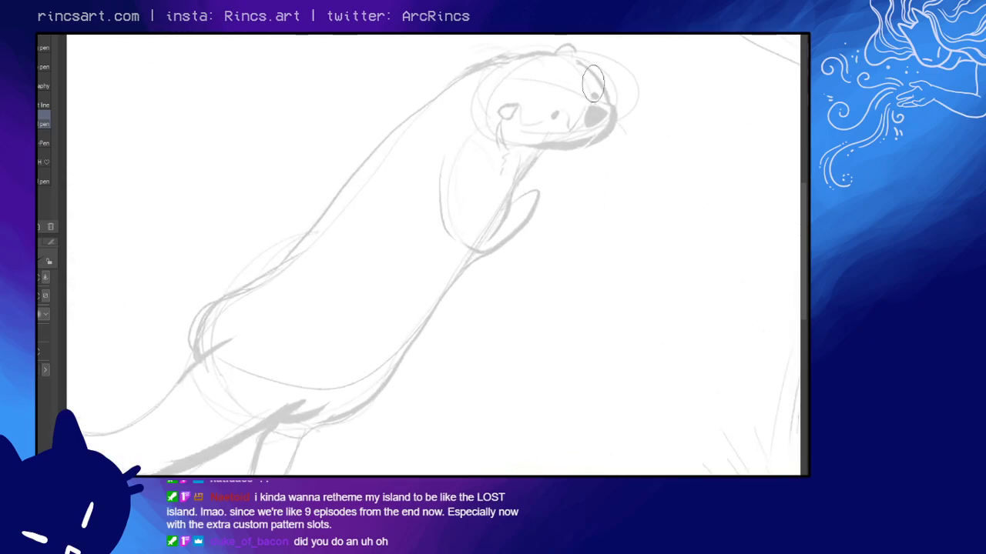
key("bracketleft")
key("bracketleft")
left_click_drag(562, 217, 541, 267)
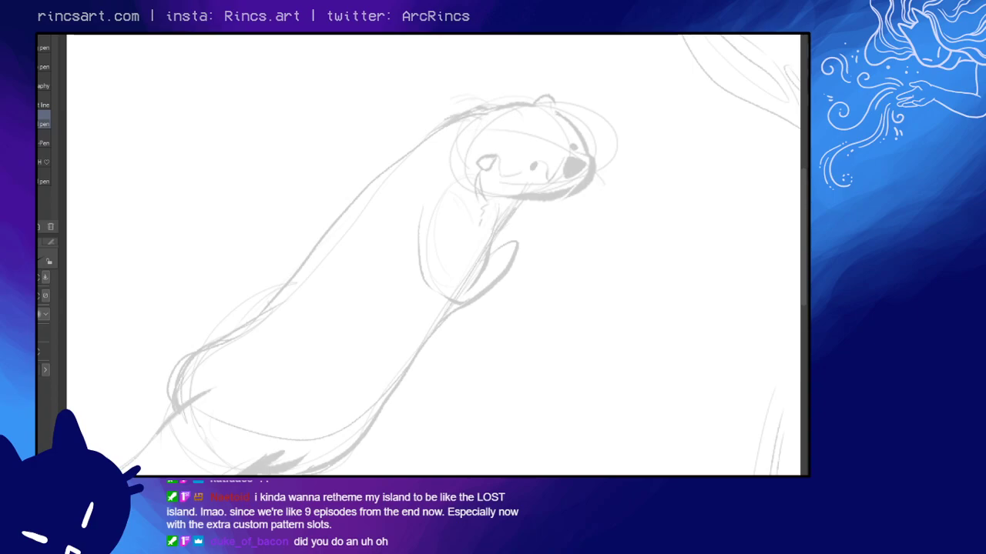
- Ink the otter's solid black nose, both eye dots and the near ear over the sketch
key("k")
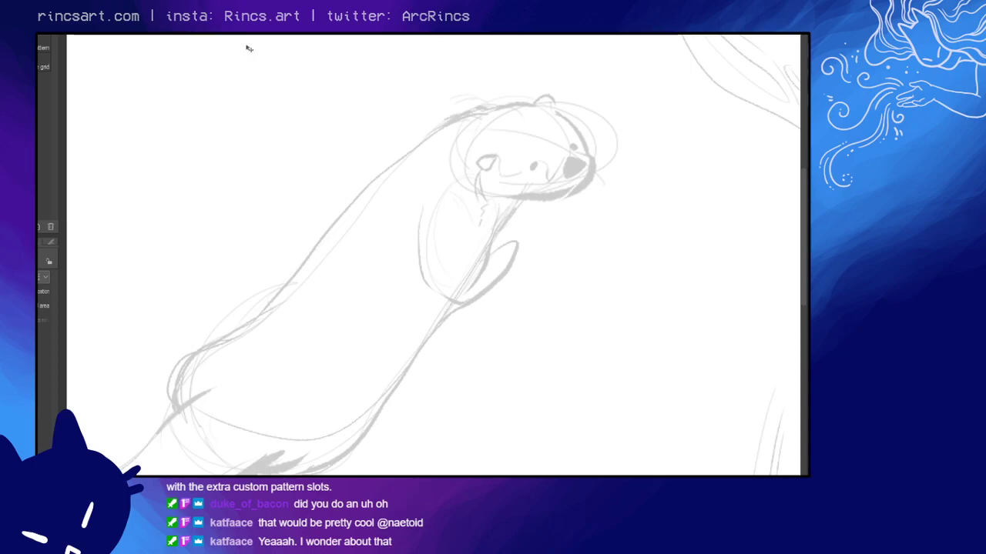
key("p")
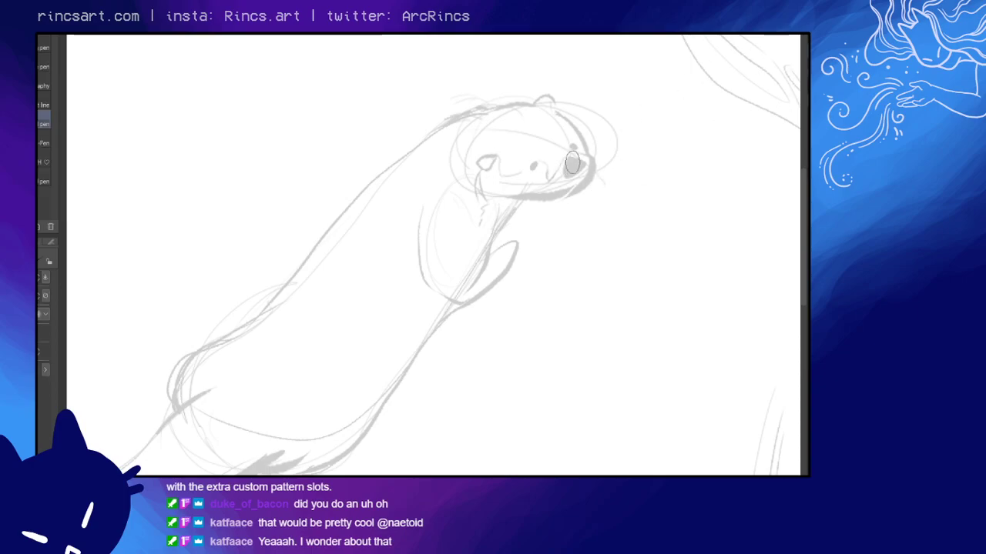
mouse_move(566, 162)
left_mouse_down()
mouse_move(573, 175)
mouse_move(583, 162)
mouse_move(571, 160)
mouse_move(578, 155)
mouse_move(568, 171)
mouse_move(579, 164)
left_mouse_up()
key("ctrl+z")
left_click(574, 147)
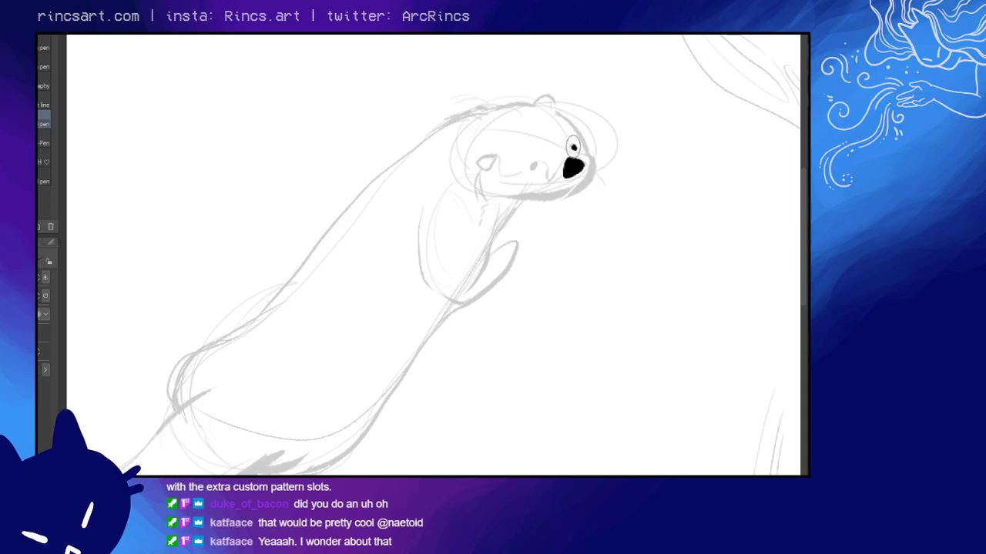
mouse_move(536, 159)
left_mouse_down()
mouse_move(479, 159)
mouse_move(490, 170)
left_mouse_up()
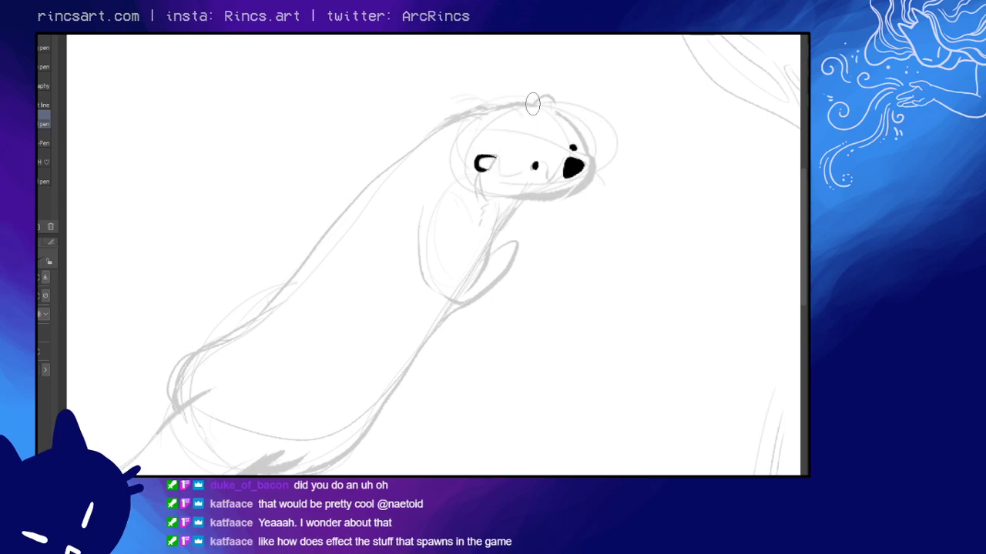
- Ink the far ear, forehead, rounded muzzle and thick underside of the jaw, redrawing the jaw stroke shorter
mouse_move(533, 107)
left_mouse_down()
mouse_move(554, 110)
mouse_move(543, 94)
mouse_move(588, 154)
mouse_move(595, 183)
mouse_move(513, 198)
mouse_move(568, 194)
left_mouse_up()
key("ctrl+z")
key("ctrl+z")
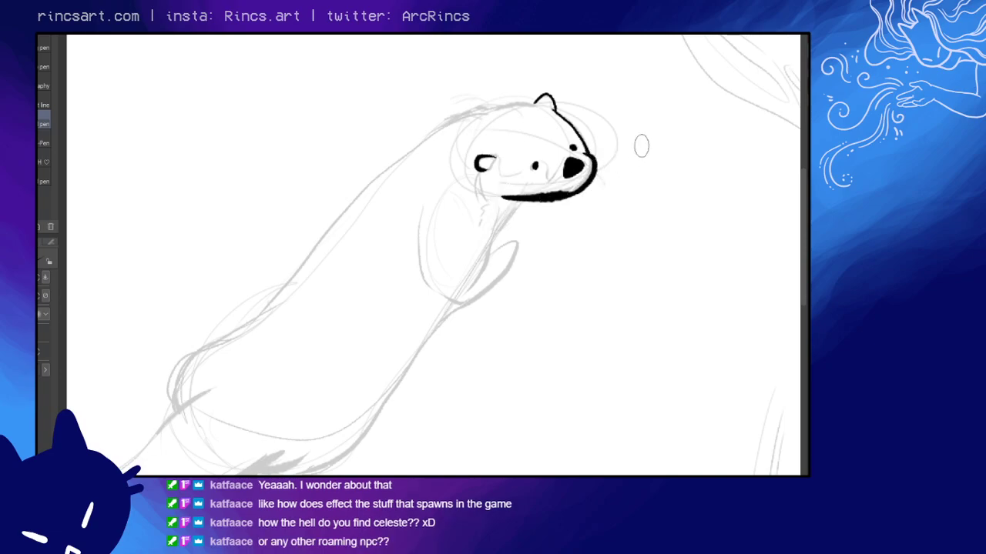
key("ctrl+z")
left_click_drag(502, 197, 567, 196)
key("ctrl+z")
key("ctrl+z")
key("ctrl+z")
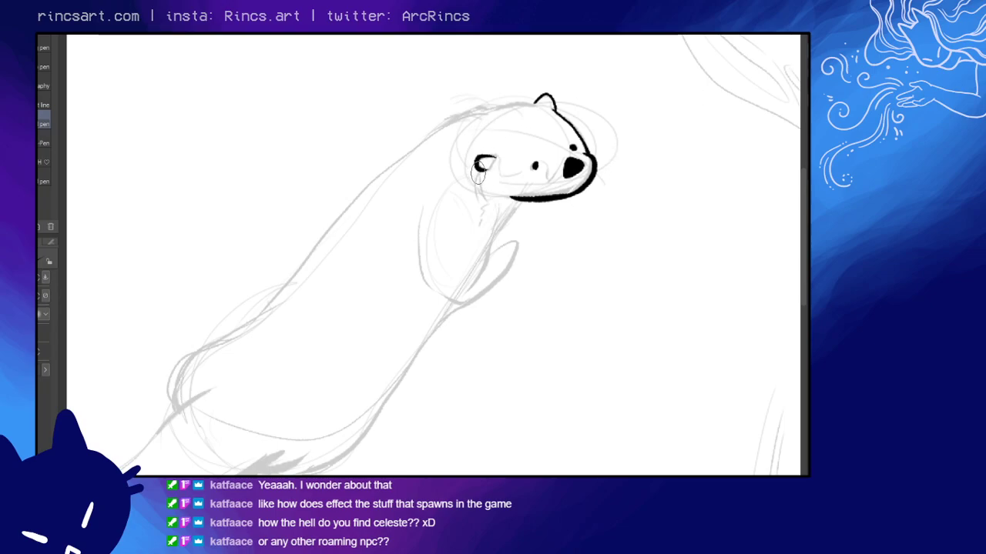
- Ink the fur strokes below the near ear and the curved cheek and mouth lines around the near eye
left_click_drag(477, 172, 485, 204)
left_click_drag(502, 164, 563, 175)
left_click_drag(582, 143, 589, 162)
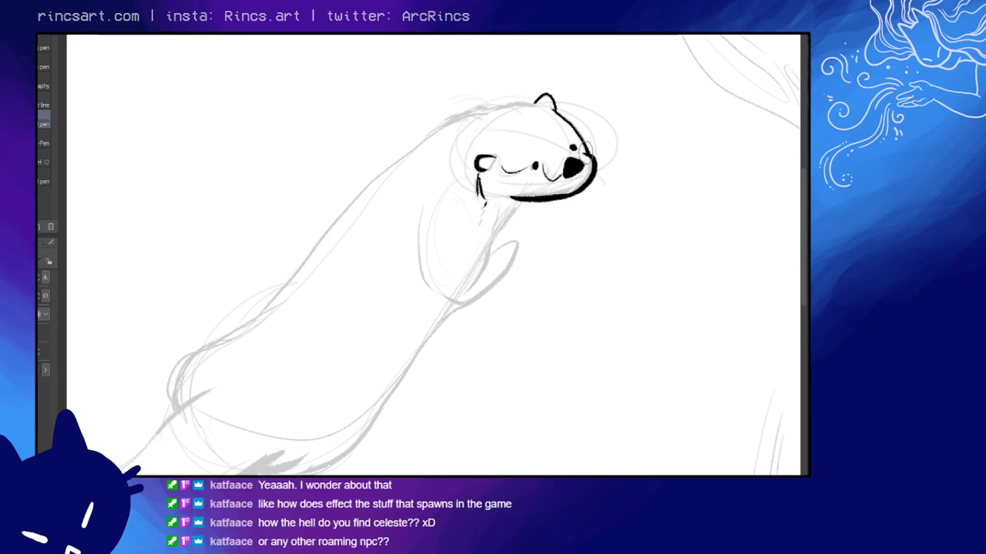
left_click_drag(554, 113, 570, 141)
key("ctrl+z")
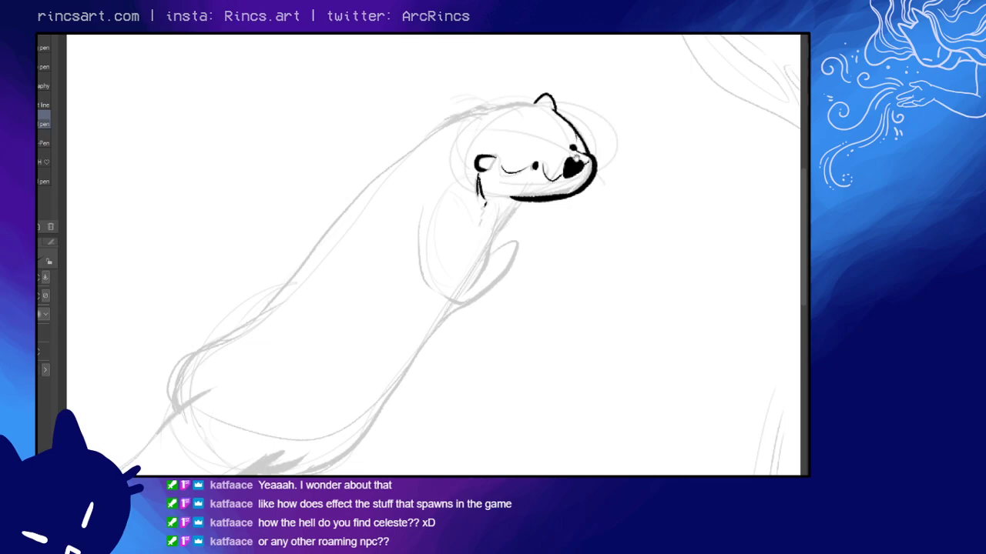
- Erase the near ear's ink and place the otter reference photo beside the sketched head
key("e")
left_click_drag(483, 162, 486, 162)
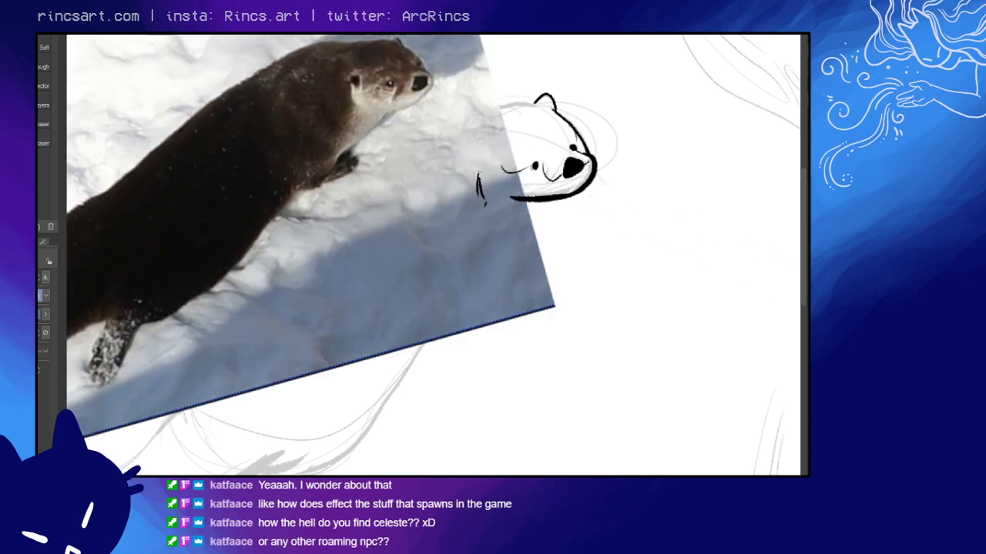
left_click_drag(618, 283, 724, 299)
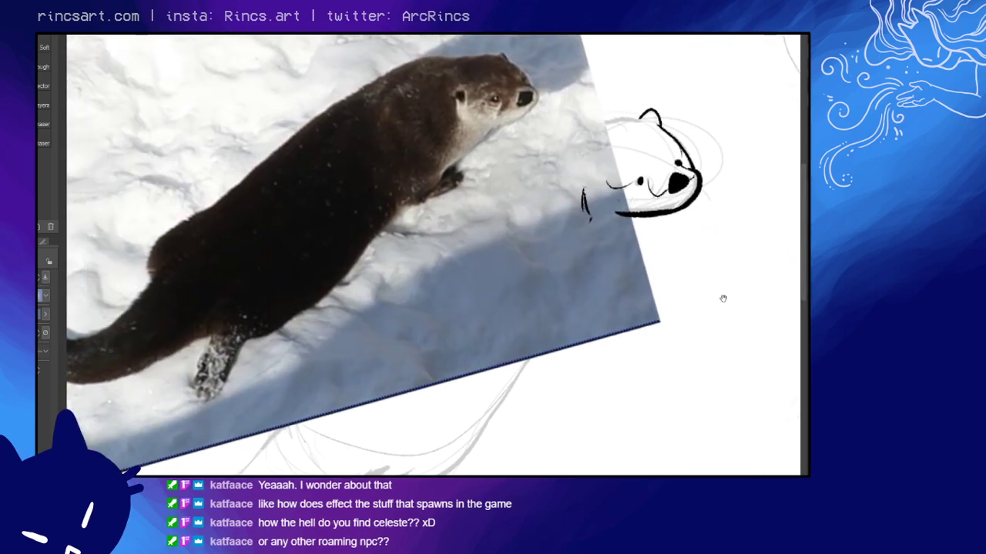
key("p")
left_click_drag(570, 267, 481, 260)
key("ctrl+z")
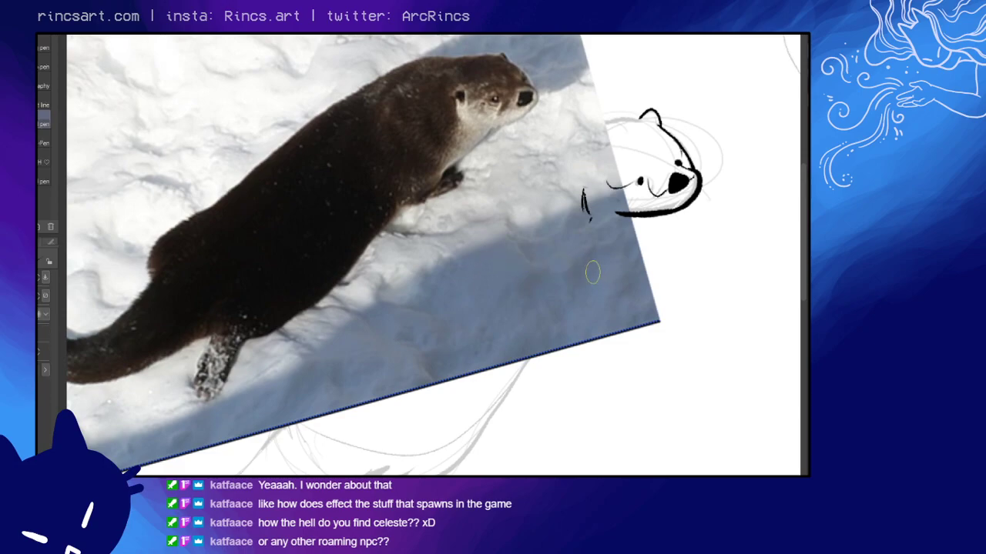
key("k")
left_click_drag(580, 272, 445, 263)
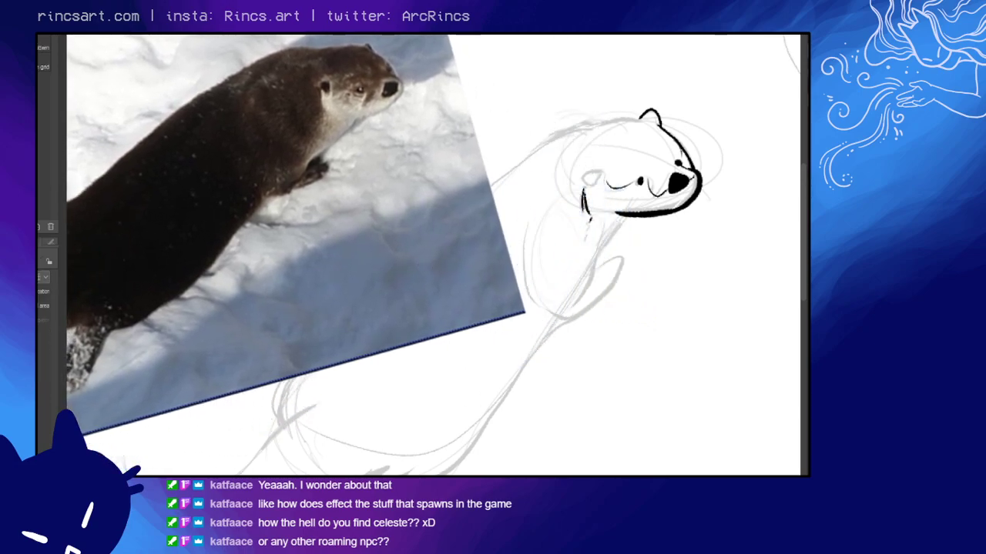
- Re-ink the near ear from the reference photo and reshape the mouth line beside the nose
key("p")
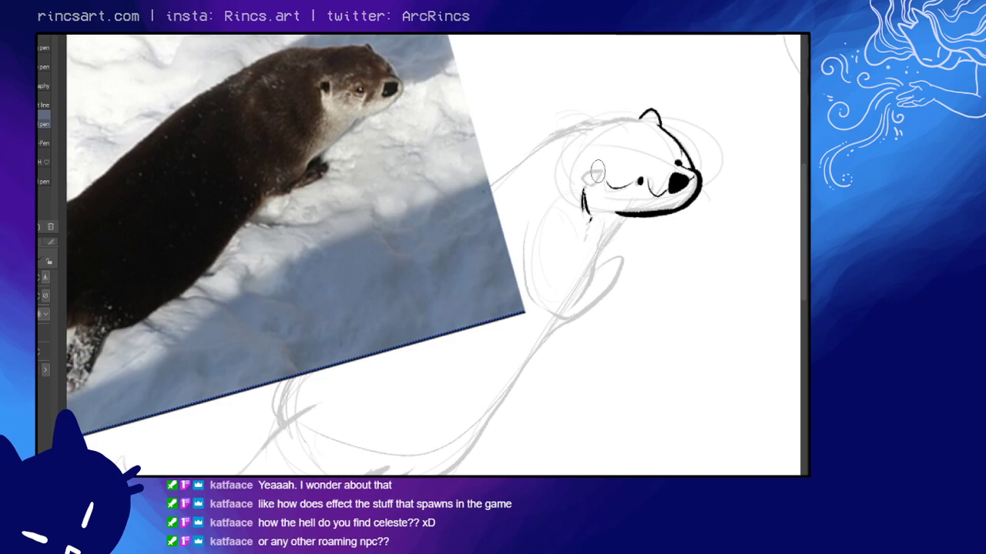
mouse_move(599, 171)
left_mouse_down()
mouse_move(581, 172)
mouse_move(583, 197)
left_mouse_up()
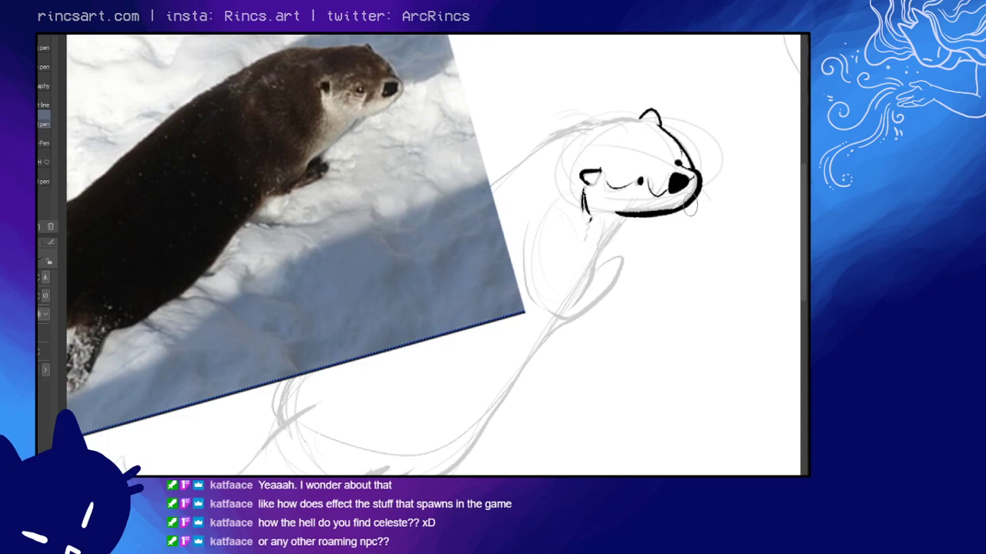
key("e")
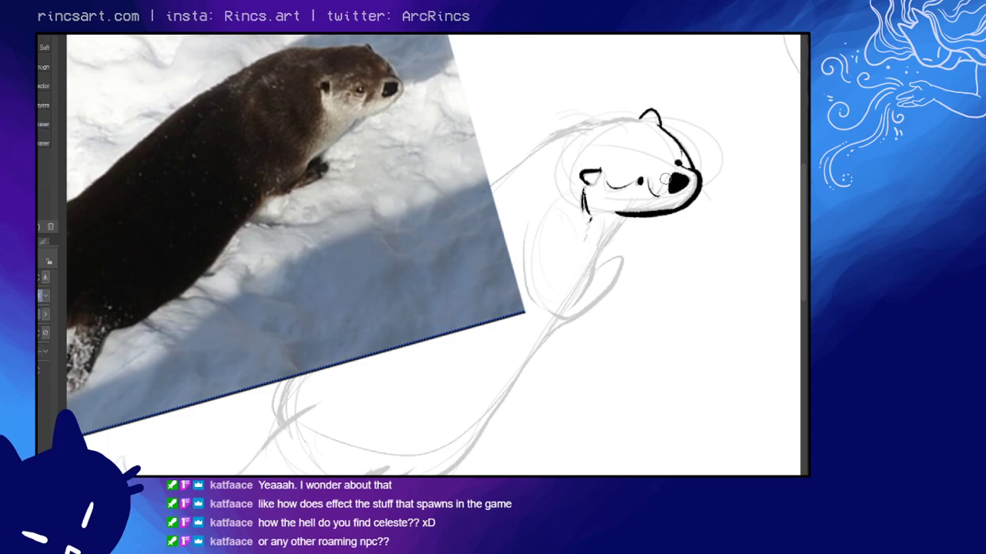
key("p")
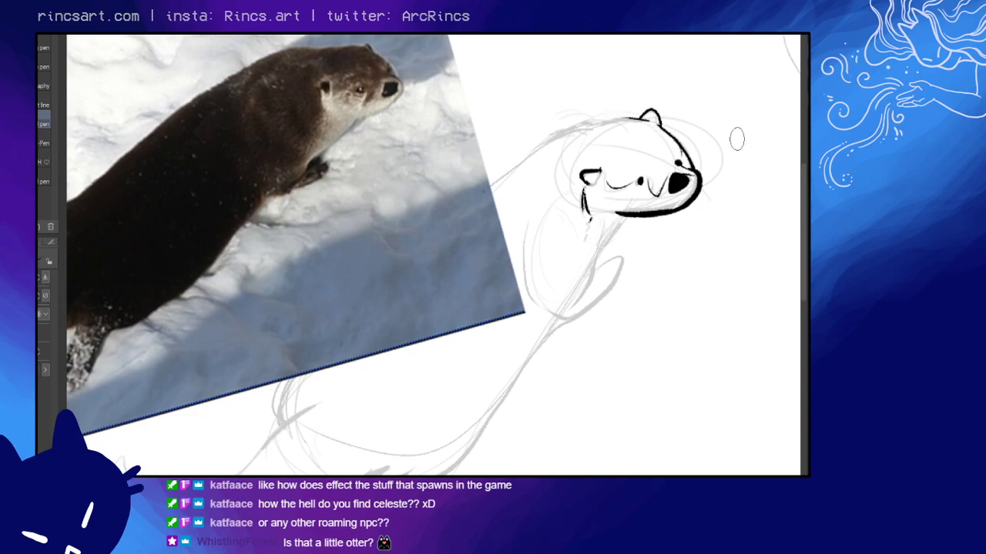
- Erase the far ear, redraw it lower and smaller on the head, and remove the reference photo from view
key("e")
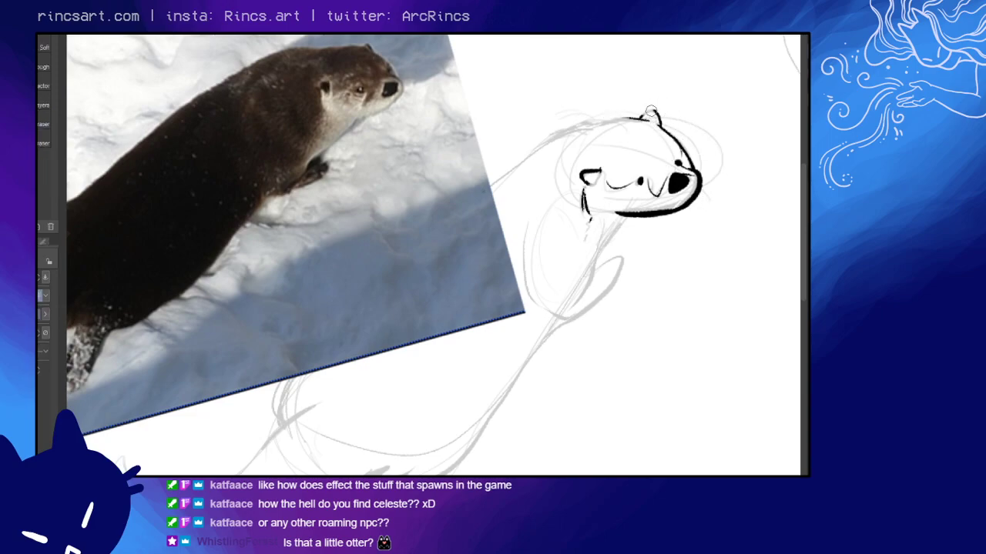
key("p")
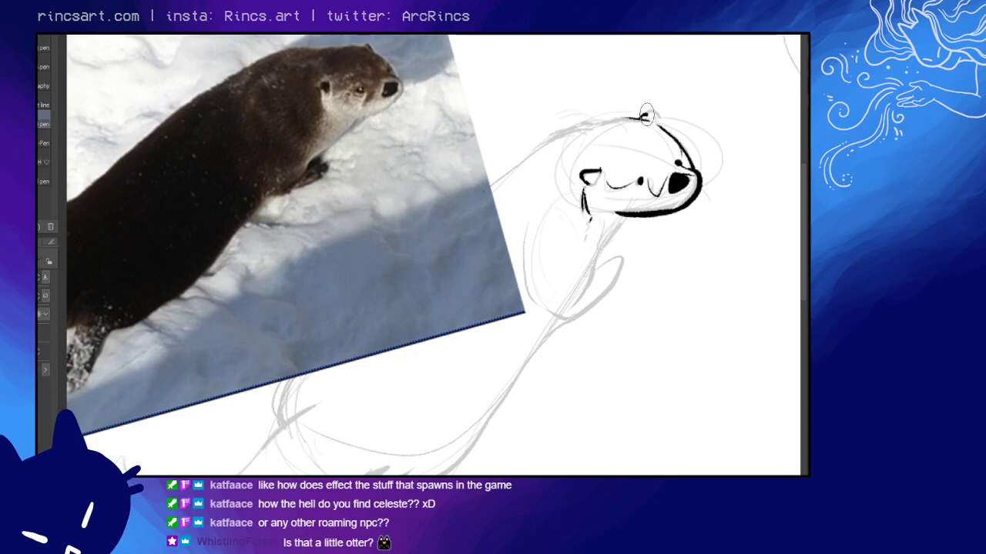
left_click_drag(647, 115, 662, 127)
mouse_move(675, 299)
left_mouse_down()
mouse_move(725, 287)
mouse_move(686, 290)
mouse_move(654, 259)
left_mouse_up()
key("Delete")
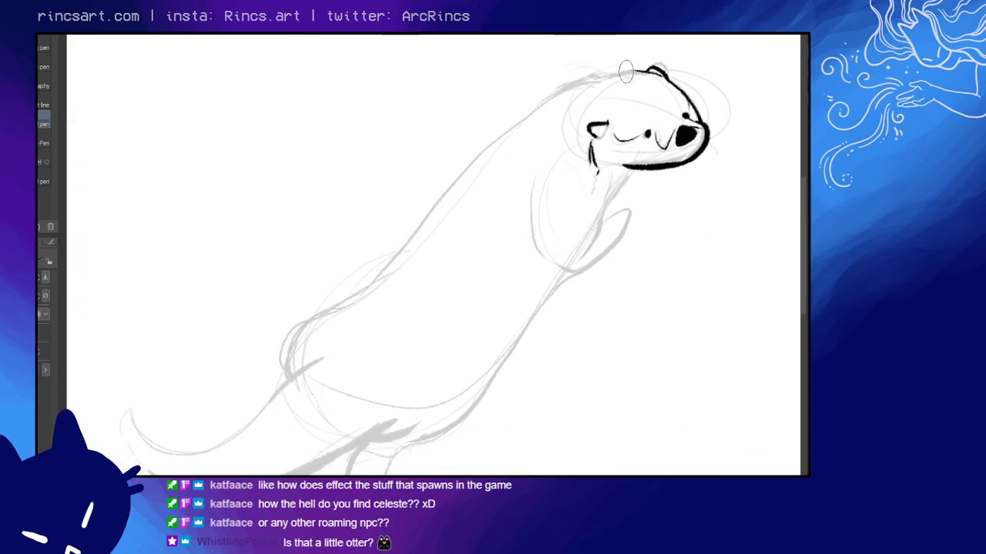
- Ink the otter's back as one long tapering line from head to rump and thicken the curve around the rump
mouse_move(627, 72)
left_mouse_down()
mouse_move(582, 80)
mouse_move(527, 115)
mouse_move(443, 192)
mouse_move(374, 279)
mouse_move(319, 314)
mouse_move(282, 363)
left_mouse_up()
left_click_drag(546, 300, 538, 291)
mouse_move(621, 62)
left_mouse_down()
mouse_move(561, 74)
mouse_move(478, 136)
mouse_move(334, 303)
mouse_move(284, 325)
mouse_move(278, 373)
left_mouse_up()
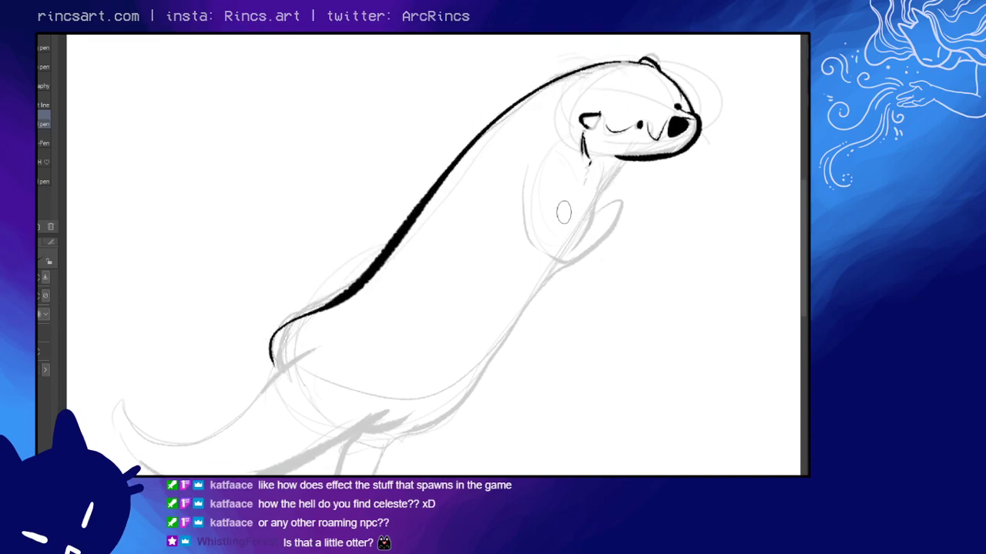
left_click_drag(507, 243, 562, 174)
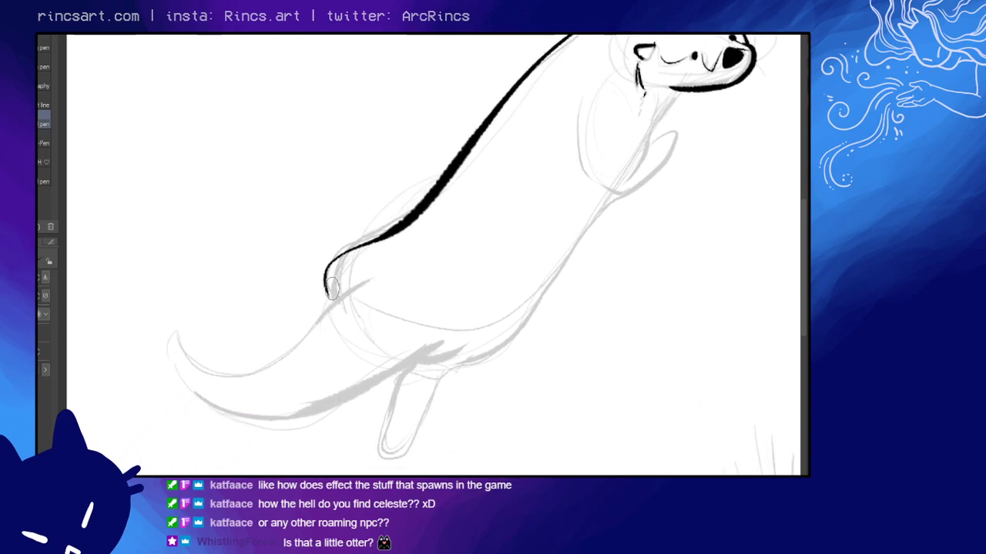
left_click_drag(328, 301, 363, 242)
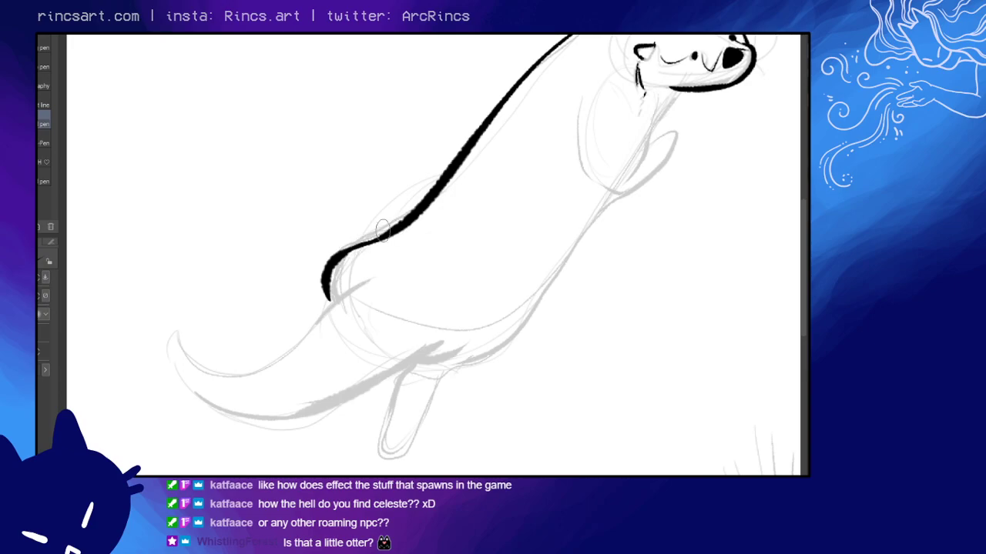
left_click_drag(568, 251, 485, 323)
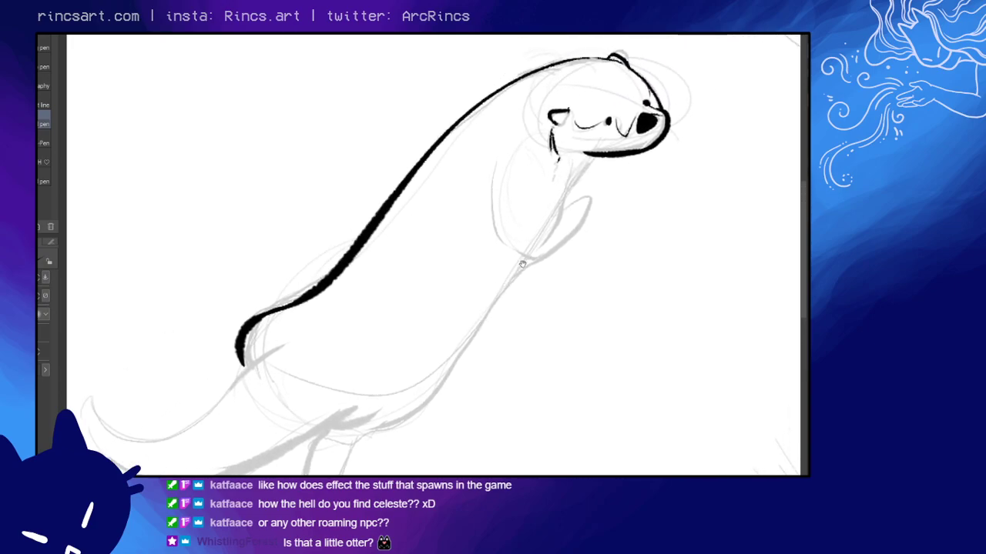
left_click_drag(618, 247, 600, 217)
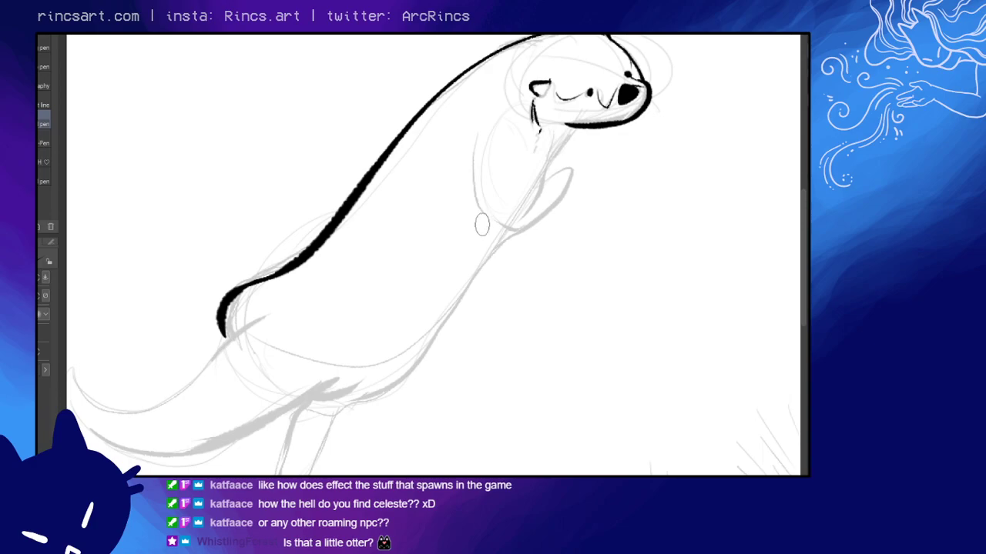
- Ink the otter's throat and chest line from below the chin down to the raised foreleg, thickening toward its end
mouse_move(579, 161)
left_mouse_down()
mouse_move(555, 163)
mouse_move(560, 143)
mouse_move(524, 222)
left_mouse_up()
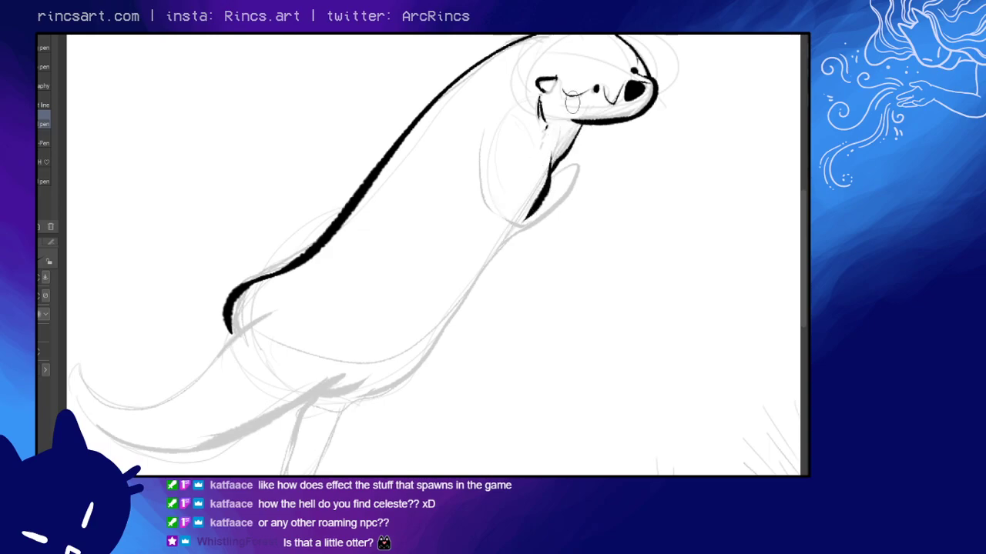
key("ctrl+z")
left_click_drag(553, 154, 527, 215)
key("ctrl+z")
key("ctrl+z")
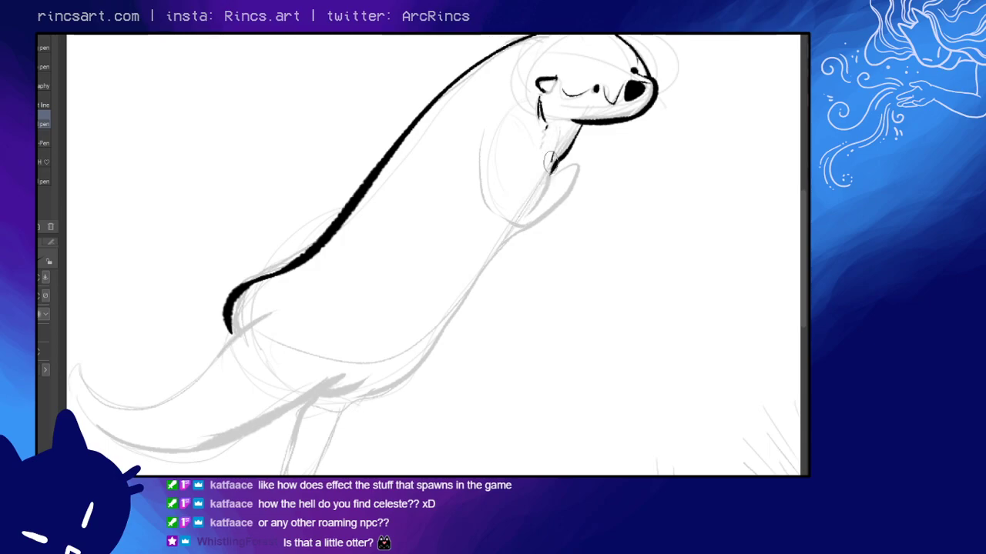
left_click_drag(549, 161, 537, 201)
- Ink the near foreleg from the shoulder around the elbow and outline the raised paw with its toes
mouse_move(479, 142)
left_mouse_down()
mouse_move(479, 173)
mouse_move(513, 227)
mouse_move(532, 231)
left_mouse_up()
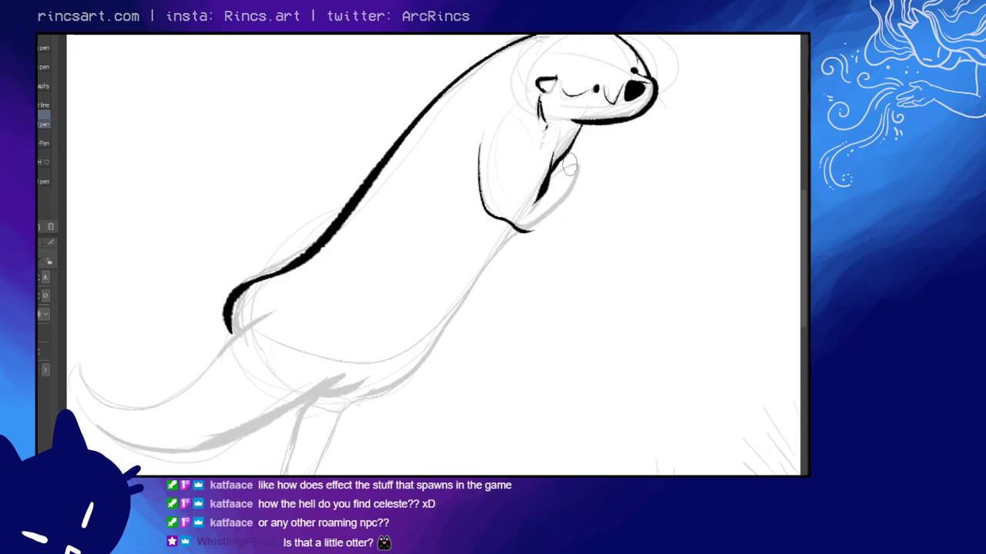
key("ctrl+z")
mouse_move(481, 140)
left_mouse_down()
mouse_move(495, 213)
mouse_move(535, 229)
left_mouse_up()
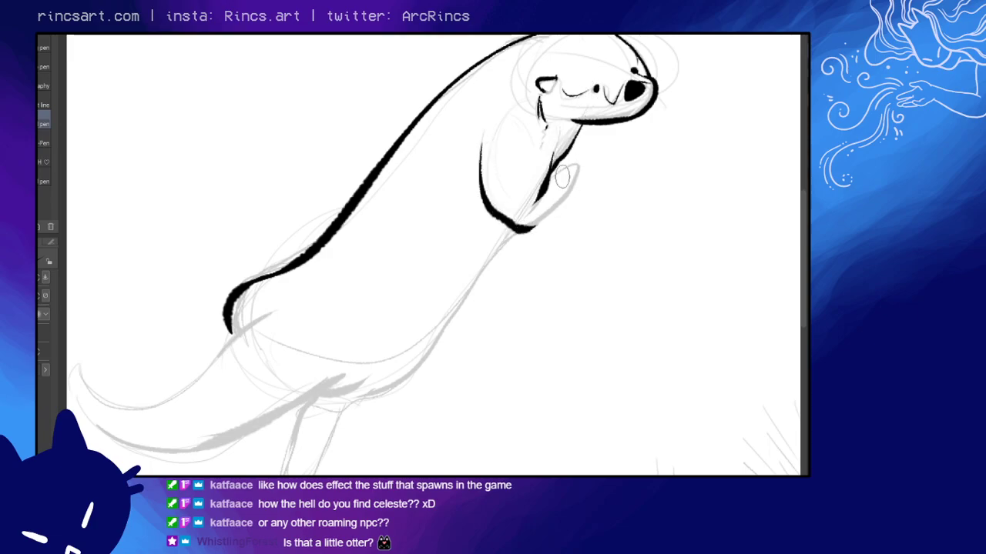
mouse_move(548, 180)
left_mouse_down()
mouse_move(578, 165)
mouse_move(562, 171)
mouse_move(576, 175)
mouse_move(577, 165)
mouse_move(531, 229)
left_mouse_up()
key("ctrl+z")
key("ctrl+z")
key("ctrl+z")
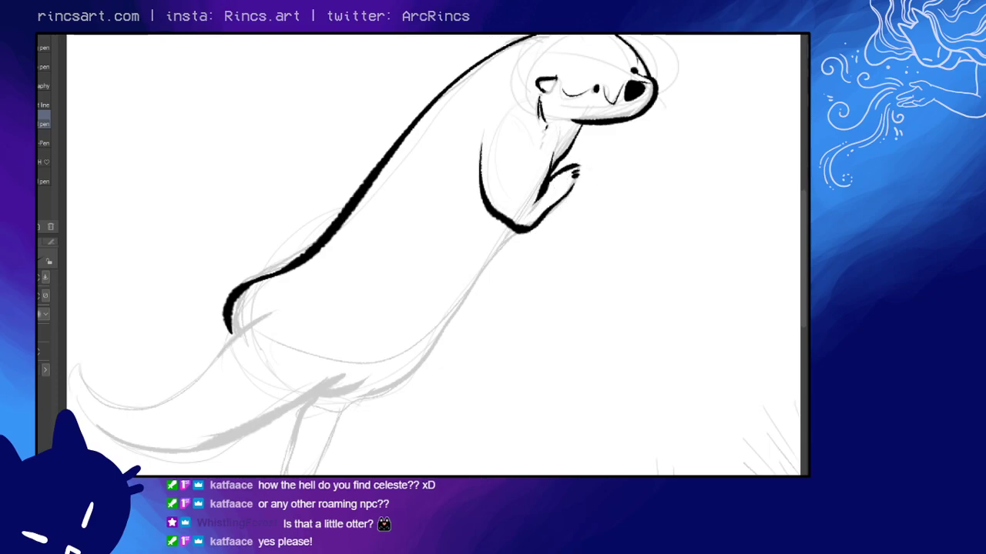
key("ctrl+z")
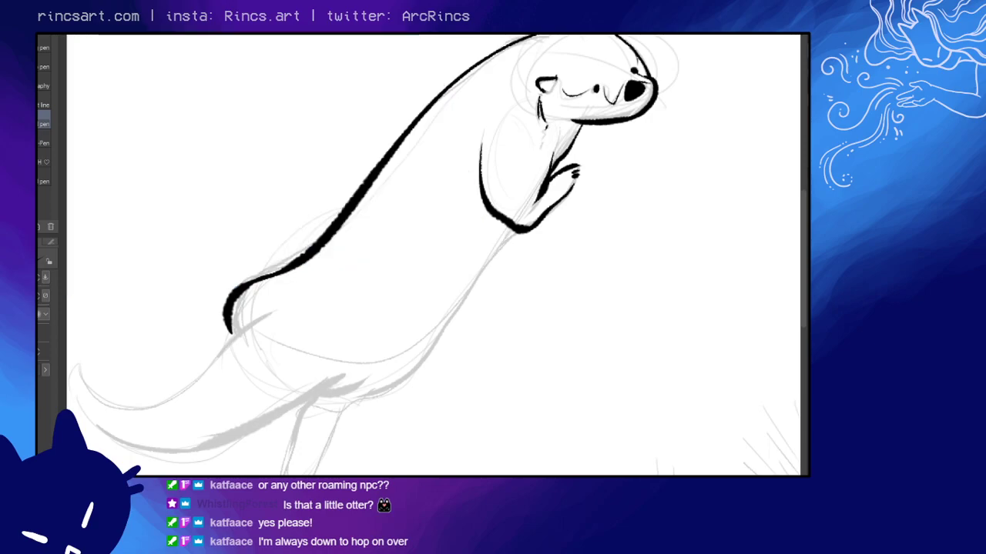
- Ink the belly as one tapering curve from the elbow down to the top of the hind leg
left_click_drag(621, 233, 666, 190)
mouse_move(582, 208)
left_mouse_down()
mouse_move(609, 176)
mouse_move(571, 174)
mouse_move(483, 297)
mouse_move(419, 327)
left_mouse_up()
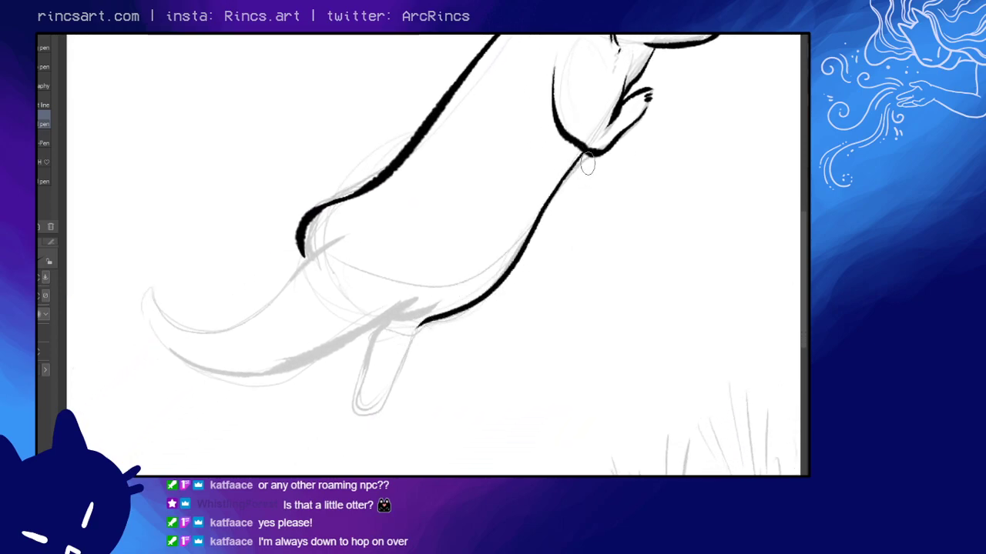
key("ctrl+z")
mouse_move(585, 150)
left_mouse_down()
mouse_move(505, 274)
mouse_move(454, 321)
mouse_move(423, 330)
left_mouse_up()
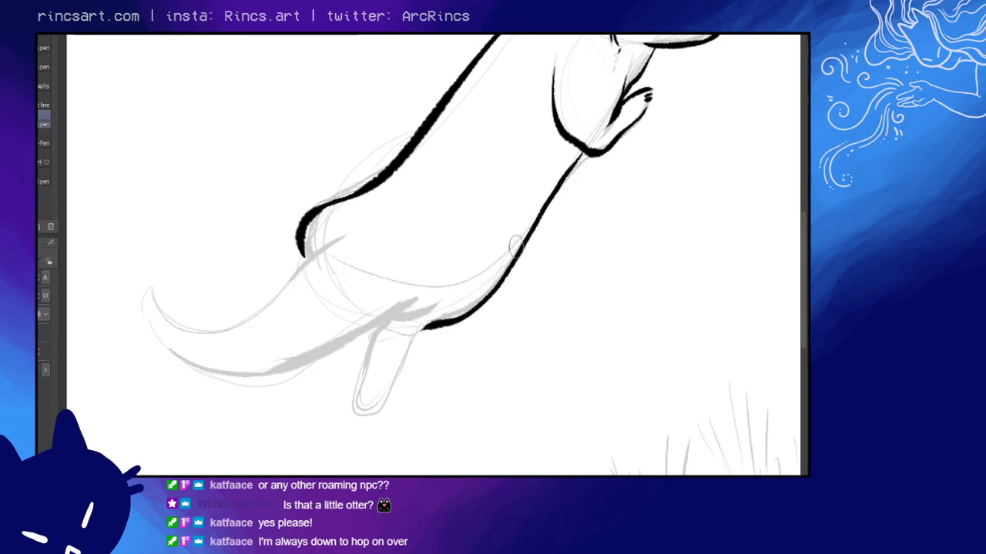
left_click_drag(544, 235, 536, 241)
left_click_drag(575, 159, 562, 179)
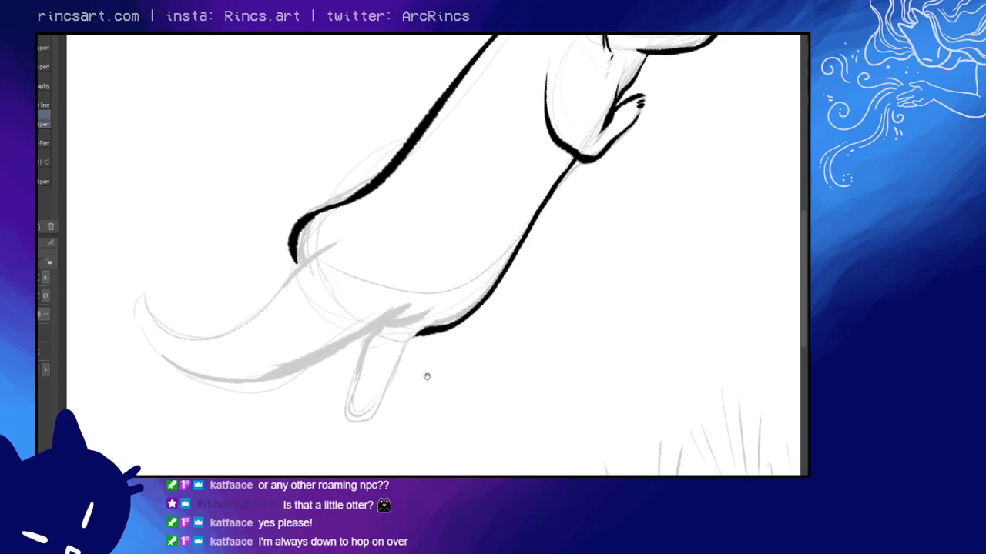
- Ink the tail from the rump around its upturned tip and back along the underside to the hind leg, with thick tapering lines
left_click_drag(504, 347, 570, 213)
mouse_move(502, 261)
left_mouse_down()
mouse_move(541, 236)
mouse_move(595, 245)
left_mouse_up()
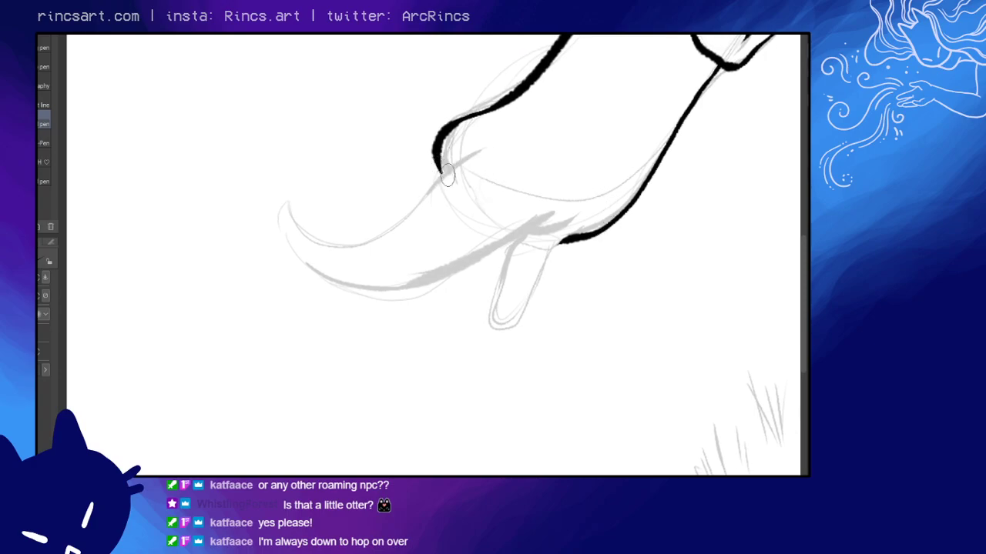
mouse_move(471, 154)
left_mouse_down()
mouse_move(387, 223)
mouse_move(297, 231)
left_mouse_up()
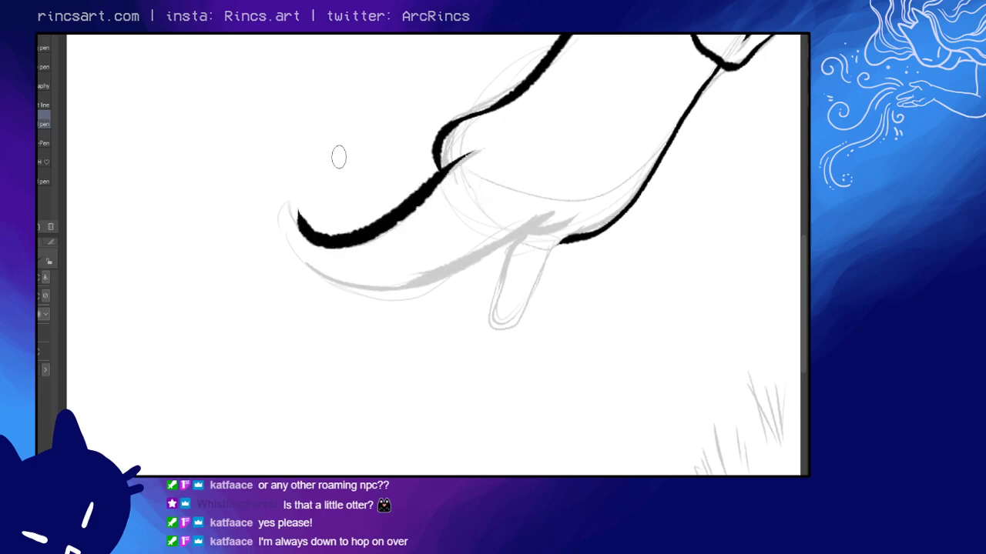
key("ctrl+z")
mouse_move(473, 153)
left_mouse_down()
mouse_move(395, 214)
mouse_move(337, 230)
mouse_move(296, 211)
mouse_move(284, 250)
left_mouse_up()
key("ctrl+z")
mouse_move(477, 153)
left_mouse_down()
mouse_move(399, 217)
mouse_move(299, 233)
mouse_move(288, 260)
mouse_move(373, 290)
mouse_move(339, 286)
mouse_move(396, 285)
mouse_move(568, 209)
left_mouse_up()
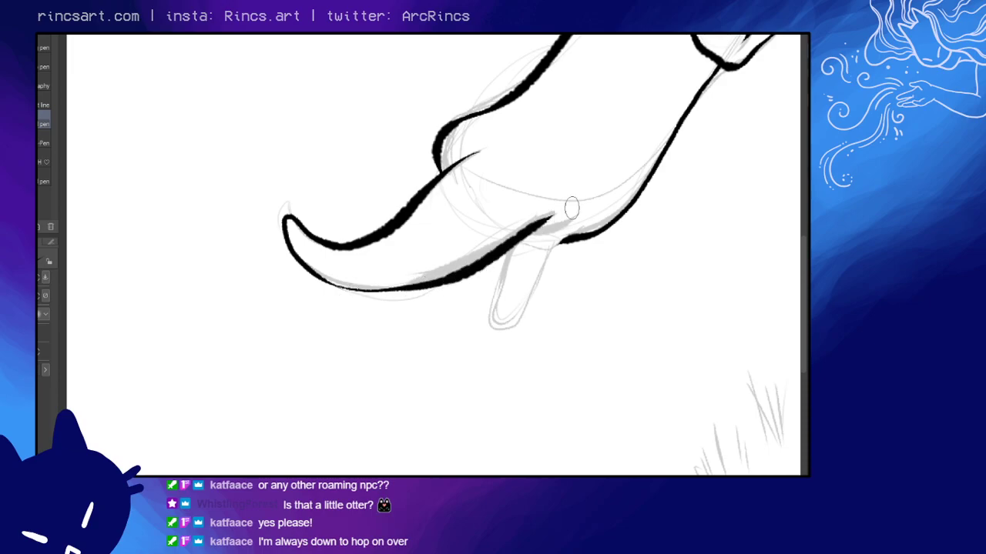
left_click_drag(522, 236, 573, 212)
- Ink the hind leg and its foot with pad and toes from the reference photo, and remove the photo from view
left_click_drag(515, 242, 494, 327)
mouse_move(551, 242)
left_mouse_down()
mouse_move(521, 314)
mouse_move(504, 327)
mouse_move(499, 316)
mouse_move(502, 324)
mouse_move(514, 300)
left_mouse_up()
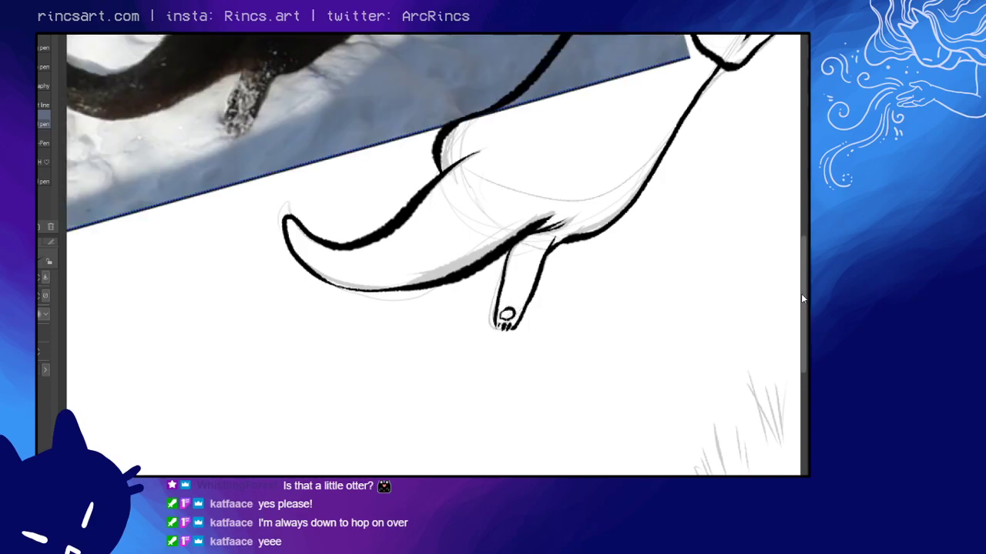
left_click_drag(607, 252, 615, 264)
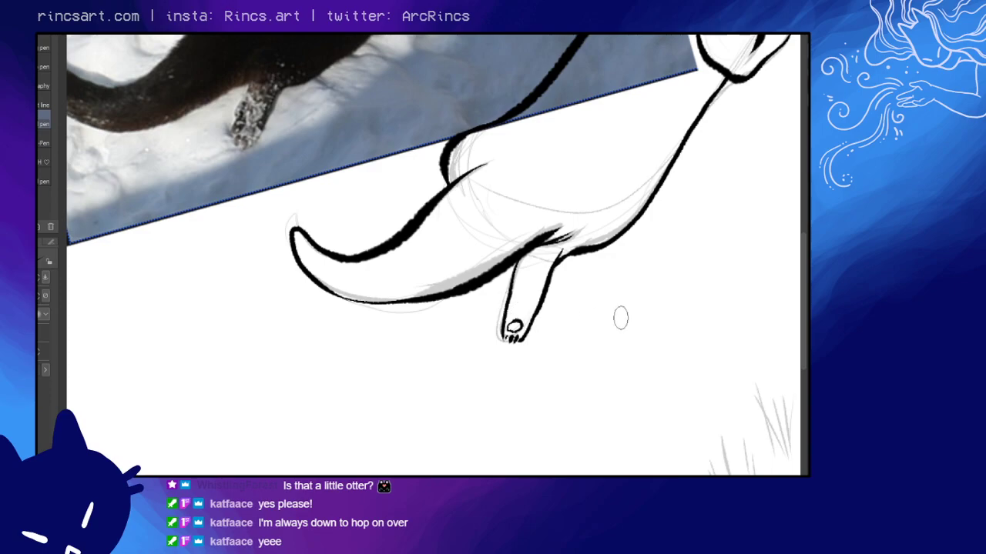
key("e")
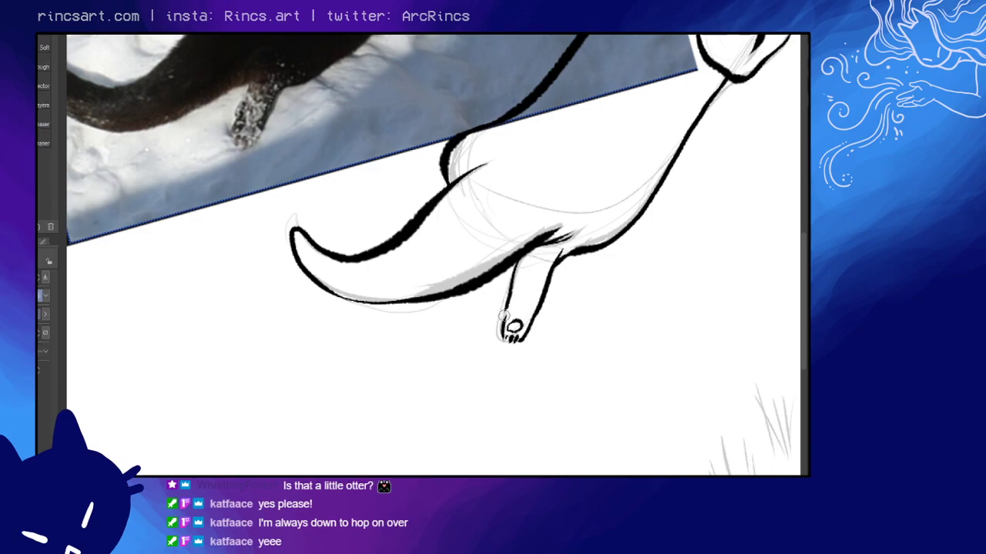
key("p")
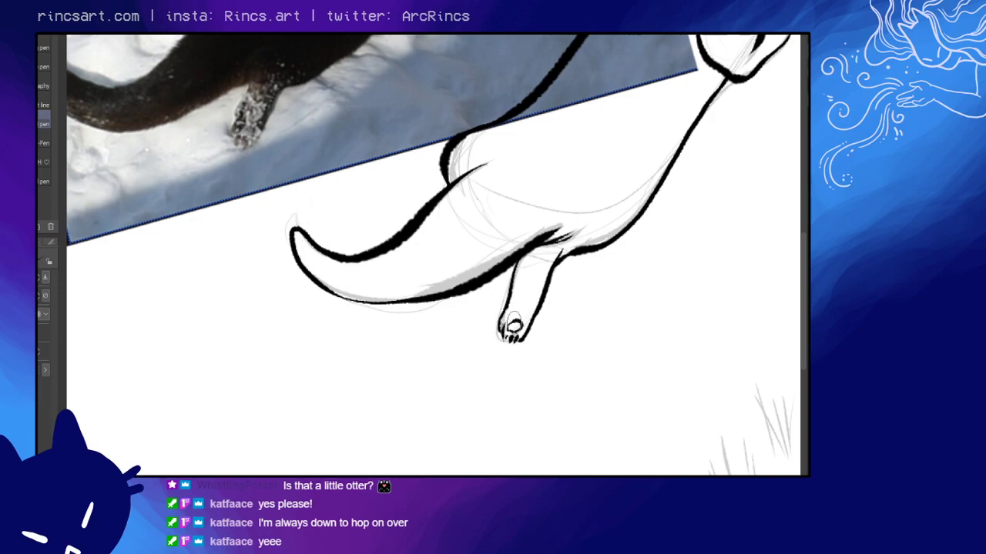
scroll(663, 258, "down", 5)
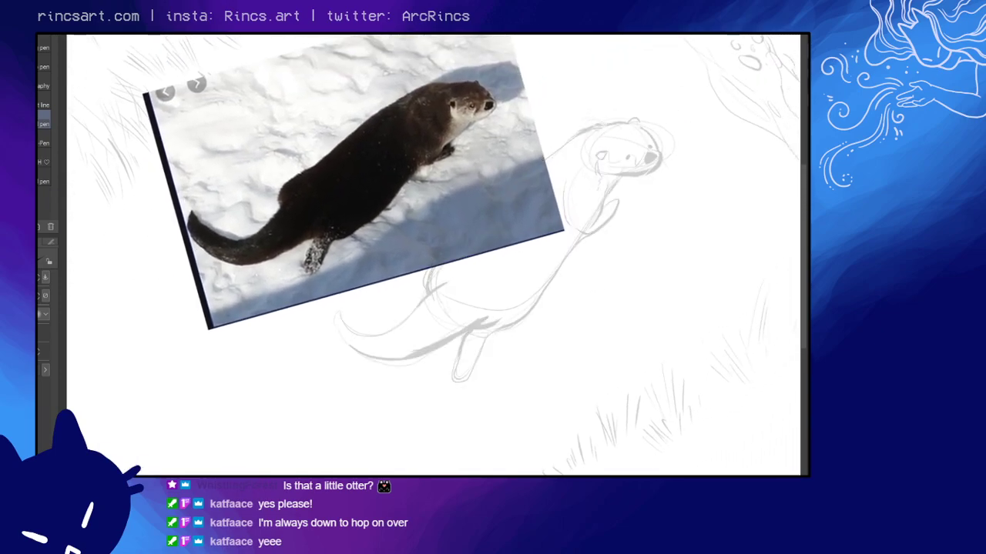
left_click_drag(672, 301, 630, 305)
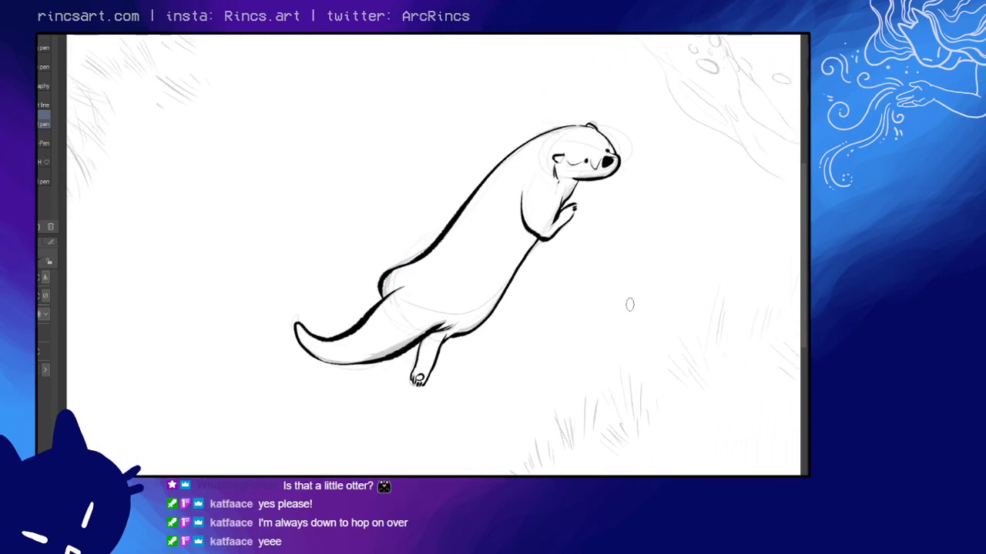
- Ink the first grass tufts over the sketch at the canvas's lower edge, below and right of the otter's hind foot
scroll(680, 319, "down", 4)
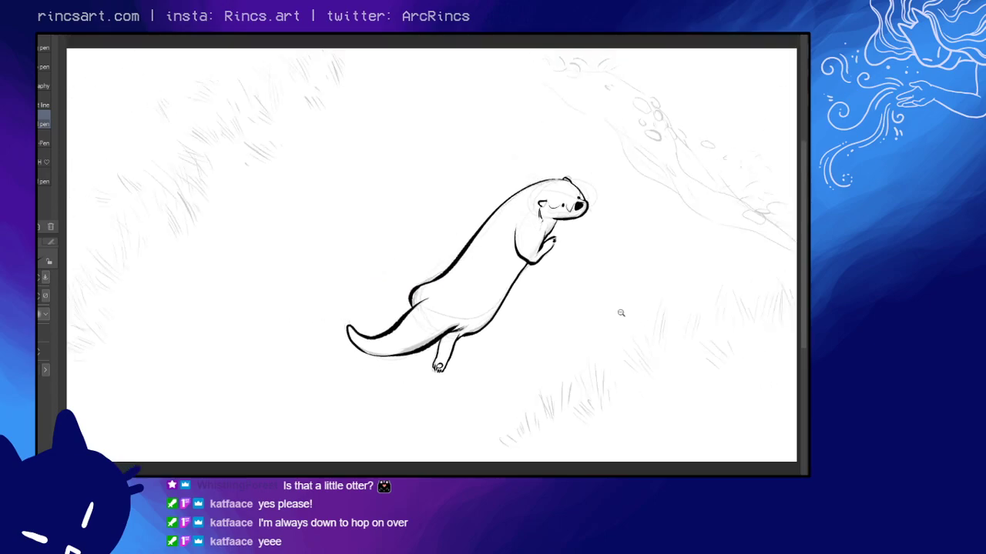
left_click_drag(631, 319, 605, 325)
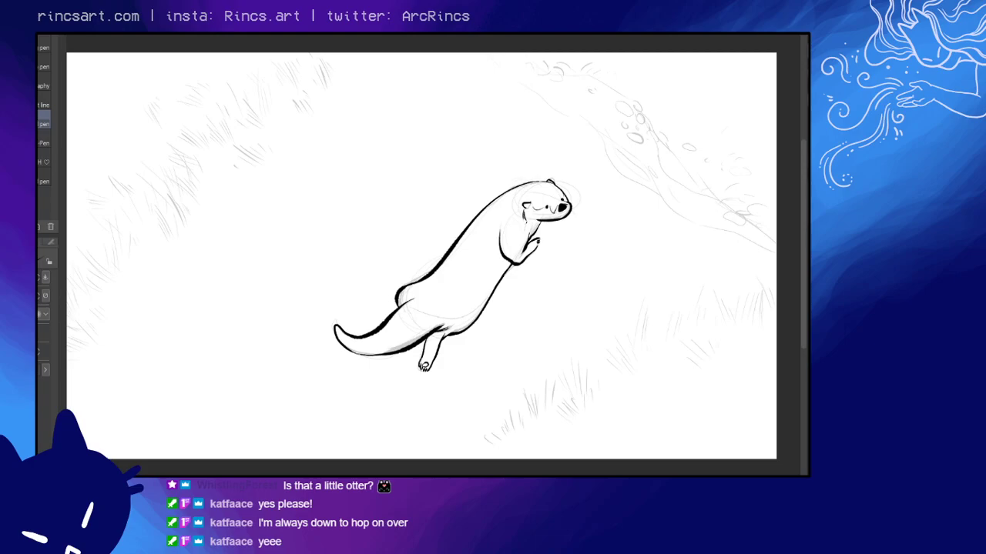
left_click_drag(750, 329, 670, 328)
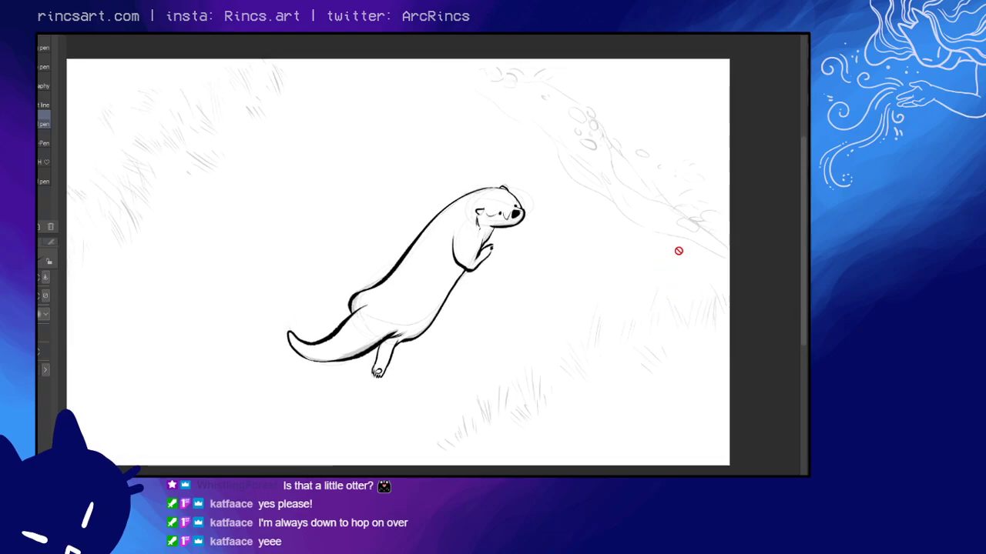
left_click_drag(686, 255, 709, 253)
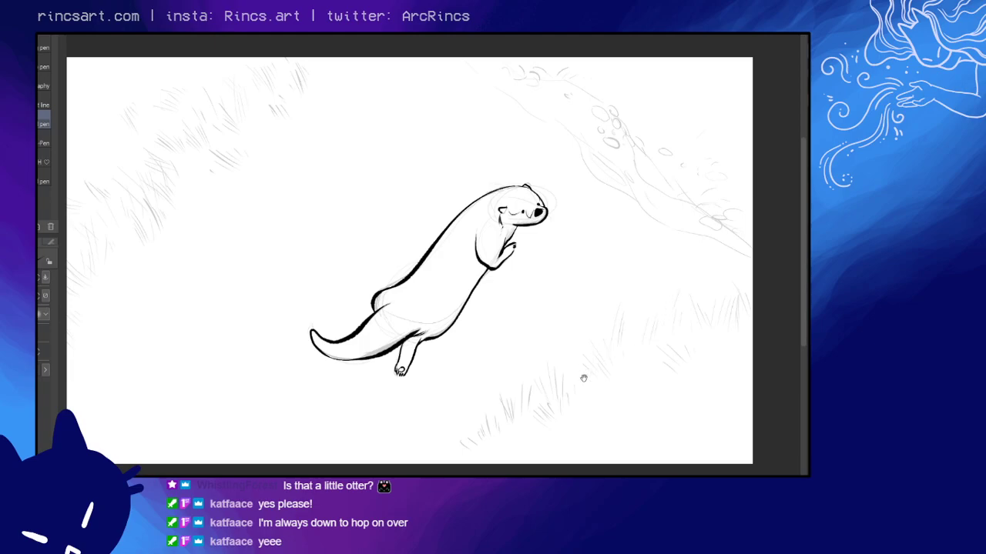
left_click_drag(584, 378, 588, 349)
mouse_move(461, 411)
left_mouse_down()
mouse_move(485, 421)
mouse_move(479, 391)
mouse_move(488, 422)
left_mouse_up()
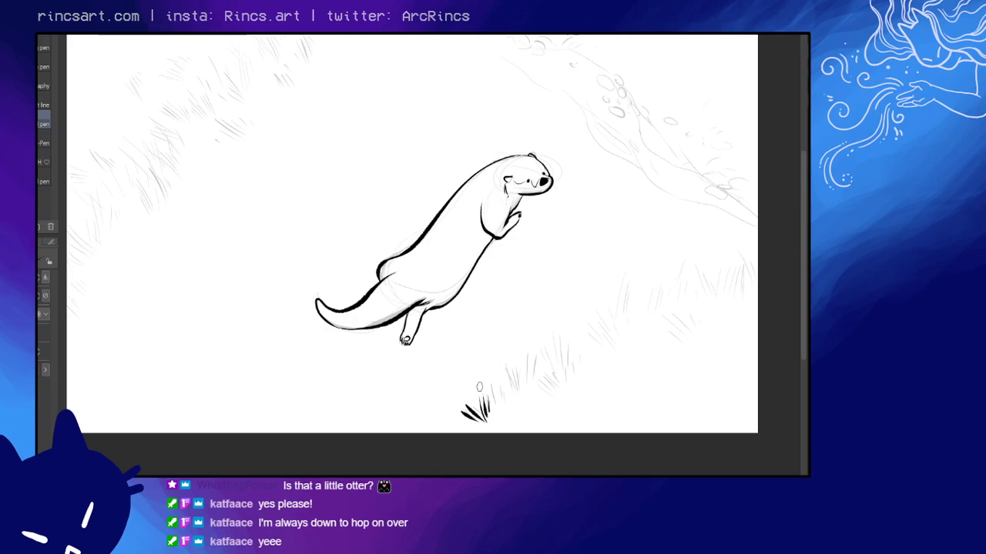
mouse_move(484, 388)
left_mouse_down()
mouse_move(511, 385)
mouse_move(514, 350)
left_mouse_up()
mouse_move(527, 405)
left_mouse_down()
mouse_move(525, 370)
mouse_move(524, 401)
mouse_move(505, 381)
left_mouse_up()
key("ctrl+z")
key("ctrl+z")
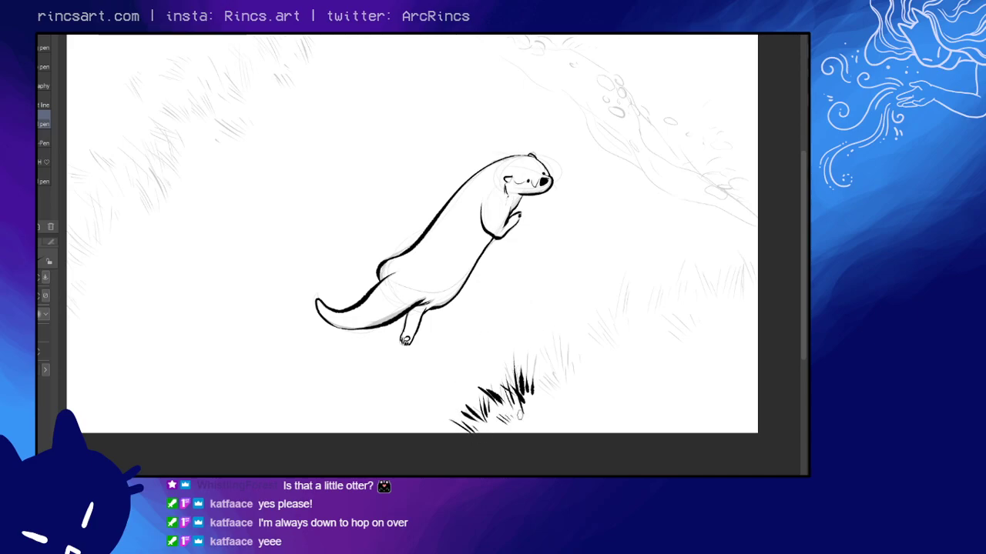
- Extend the inked grass up and to the right with denser, taller tufts along the sketched bank
mouse_move(545, 393)
left_mouse_down()
mouse_move(535, 346)
mouse_move(551, 388)
left_mouse_up()
mouse_move(542, 346)
left_mouse_down()
mouse_move(561, 394)
mouse_move(575, 345)
mouse_move(570, 383)
mouse_move(574, 332)
mouse_move(565, 334)
mouse_move(574, 382)
mouse_move(576, 357)
mouse_move(581, 376)
mouse_move(556, 344)
left_mouse_up()
left_click_drag(573, 385, 563, 344)
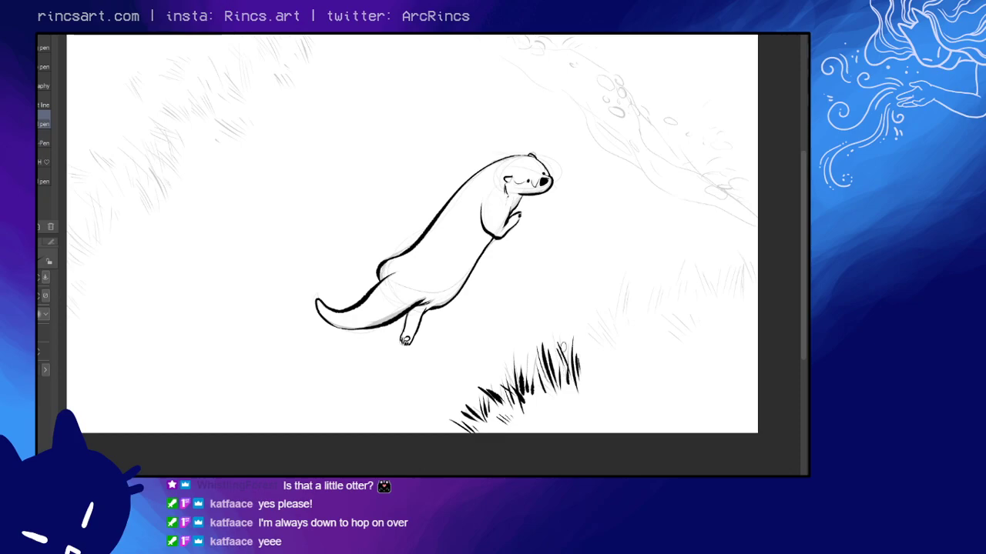
mouse_move(633, 352)
left_mouse_down()
mouse_move(602, 342)
mouse_move(576, 297)
left_mouse_up()
mouse_move(579, 351)
left_mouse_down()
mouse_move(585, 302)
mouse_move(593, 331)
mouse_move(602, 300)
left_mouse_up()
- Ink a separate lower tuft of grass beneath the middle of the right-hand bank and add short blades above it
mouse_move(610, 356)
left_mouse_down()
mouse_move(608, 322)
mouse_move(573, 366)
mouse_move(635, 387)
left_mouse_up()
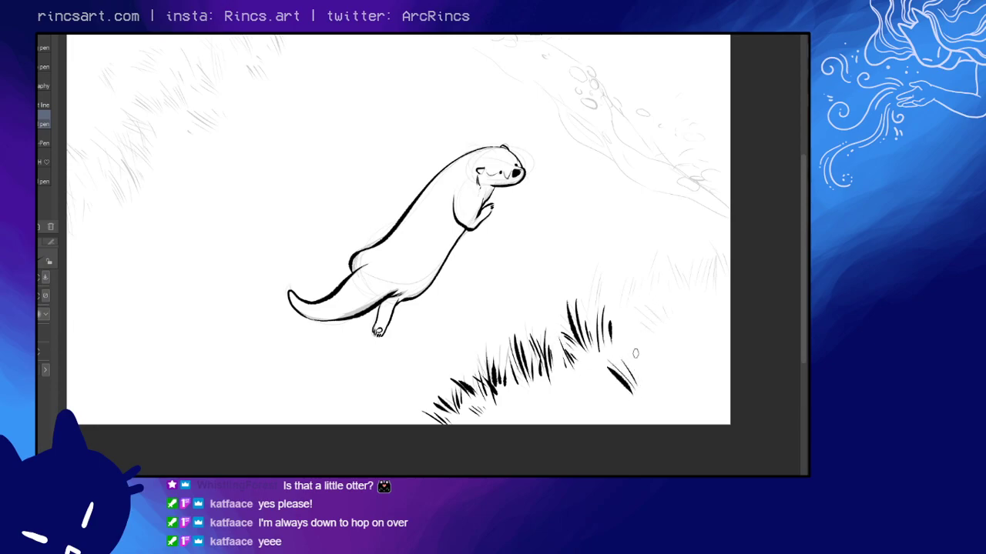
key("ctrl+z")
key("ctrl+z")
left_click_drag(628, 381, 623, 339)
left_click_drag(635, 376, 629, 334)
key("ctrl+z")
key("ctrl+z")
mouse_move(628, 373)
left_mouse_down()
mouse_move(630, 330)
mouse_move(631, 362)
left_mouse_up()
mouse_move(648, 328)
left_mouse_down()
mouse_move(622, 366)
mouse_move(625, 312)
left_mouse_up()
- Ink the remaining upper row of grass tufts out to the canvas's right edge
mouse_move(669, 324)
left_mouse_down()
mouse_move(659, 296)
mouse_move(673, 323)
left_mouse_up()
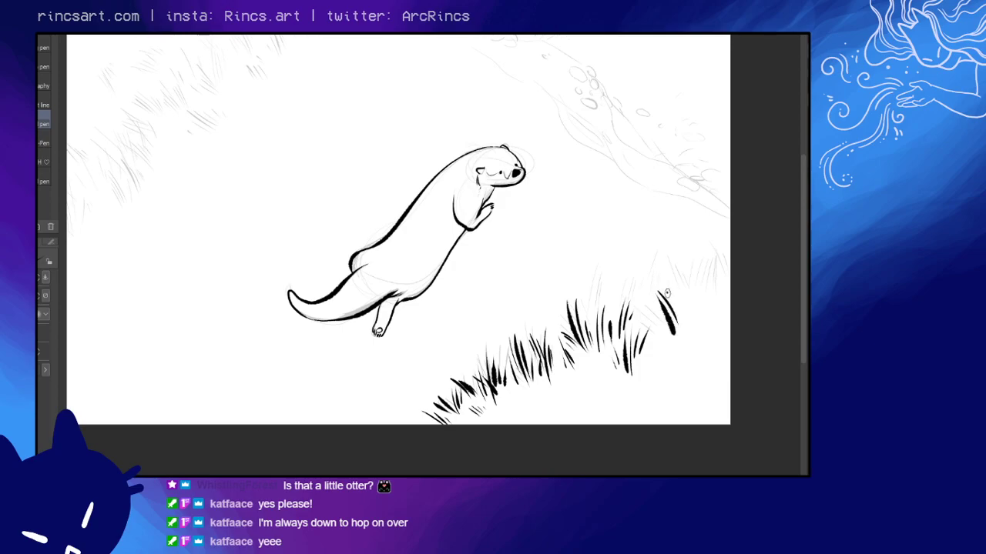
left_click_drag(675, 290, 681, 318)
mouse_move(706, 265)
left_mouse_down()
mouse_move(714, 291)
mouse_move(723, 281)
mouse_move(708, 251)
mouse_move(716, 300)
mouse_move(693, 259)
left_mouse_up()
mouse_move(715, 308)
left_mouse_down()
mouse_move(718, 330)
mouse_move(716, 291)
left_mouse_up()
key("ctrl+z")
left_click_drag(727, 317, 724, 298)
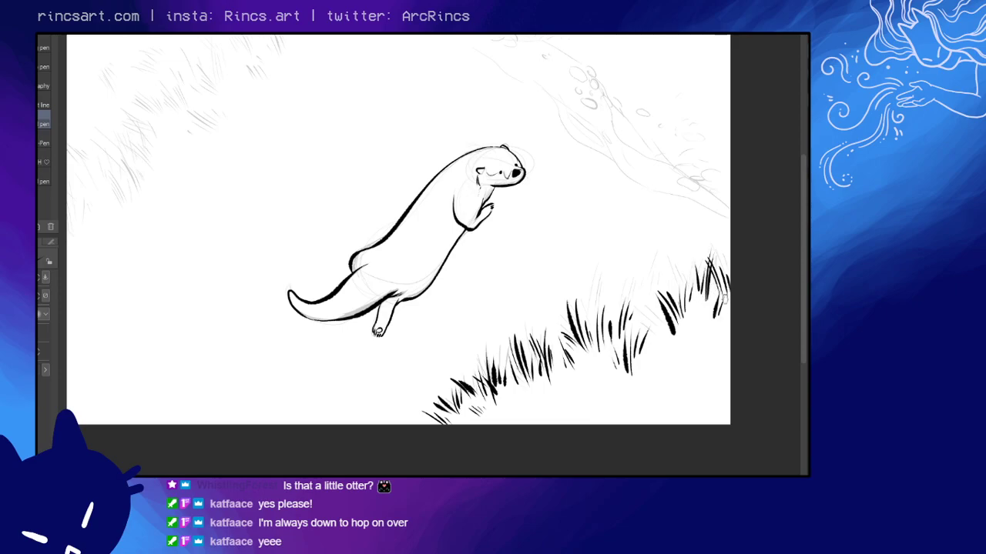
- Fill the gap in the right-hand bank's upper row with blades and scatter small grass tufts below it
left_click_drag(652, 316, 646, 288)
left_click_drag(684, 375, 689, 331)
mouse_move(692, 363)
left_mouse_down()
mouse_move(696, 325)
mouse_move(707, 332)
left_mouse_up()
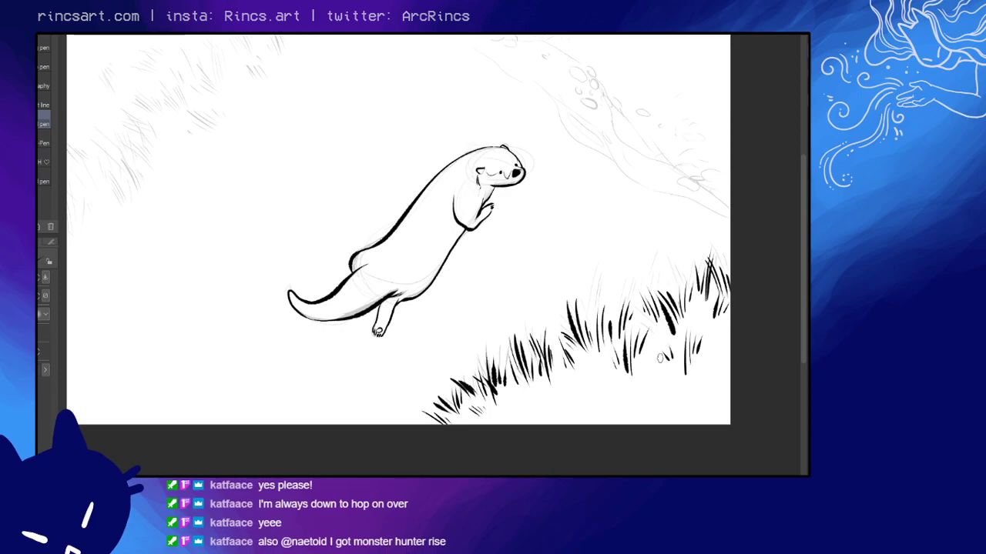
left_click_drag(703, 389, 714, 367)
- Ink the first dense grass tufts over the sketch at the canvas's left edge, redrawing the blades until their shape works
left_click_drag(663, 231, 651, 267)
left_click_drag(618, 200, 667, 184)
left_click_drag(518, 194, 574, 208)
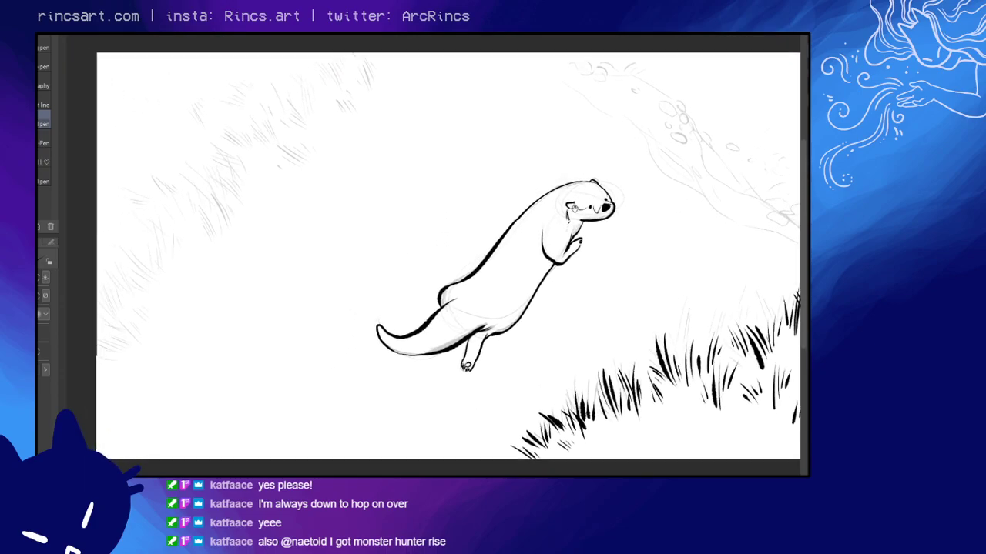
left_click_drag(413, 228, 493, 227)
left_click_drag(405, 262, 485, 220)
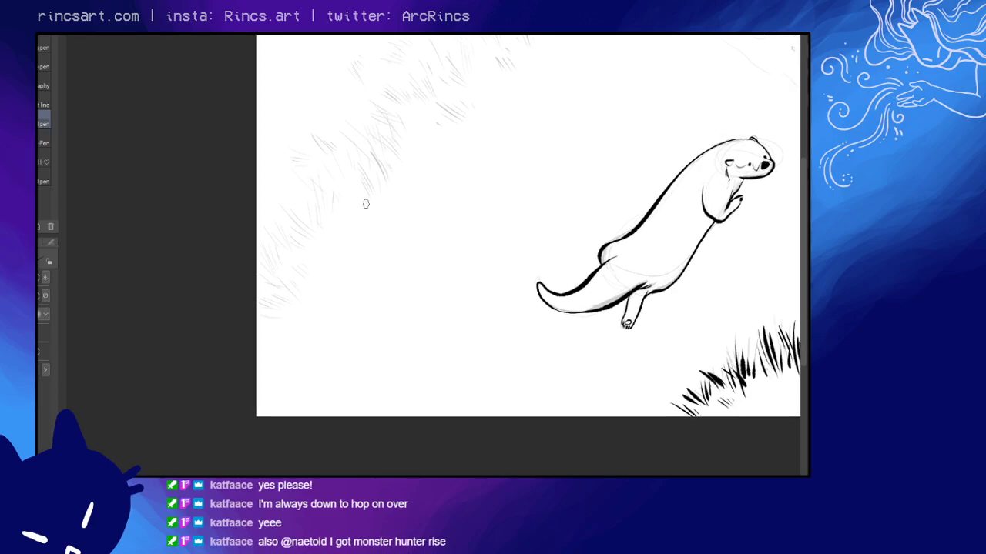
mouse_move(391, 222)
left_mouse_down()
mouse_move(305, 284)
mouse_move(361, 245)
left_mouse_up()
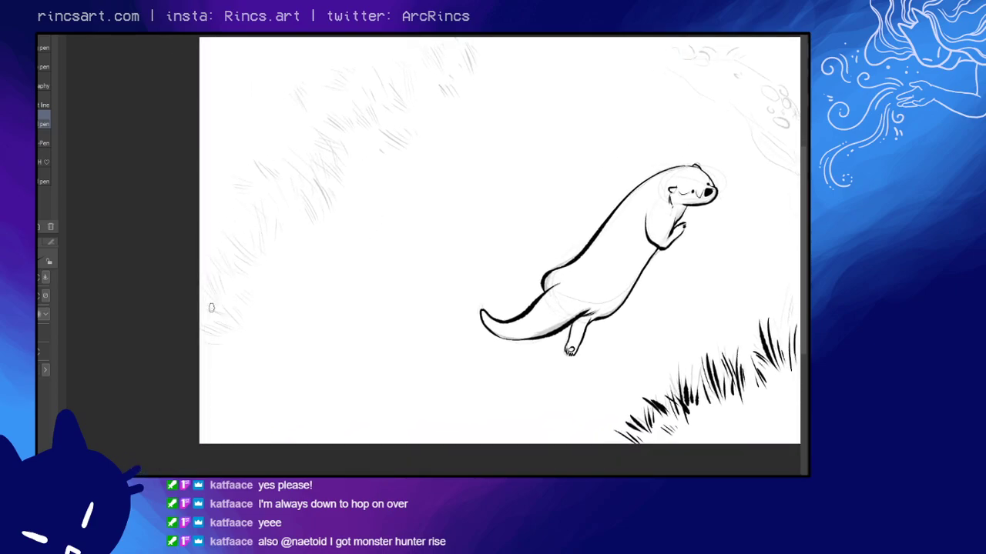
left_click_drag(212, 305, 214, 285)
key("ctrl+z")
key("ctrl+z")
key("ctrl+z")
key("ctrl+z")
left_click_drag(205, 271, 222, 302)
key("ctrl+z")
mouse_move(214, 259)
left_mouse_down()
mouse_move(223, 283)
mouse_move(219, 251)
left_mouse_up()
key("ctrl+z")
mouse_move(224, 293)
left_mouse_down()
mouse_move(226, 250)
mouse_move(223, 302)
left_mouse_up()
key("ctrl+z")
key("ctrl+z")
key("ctrl+z")
left_click_drag(225, 254, 226, 293)
left_click_drag(231, 262, 230, 290)
mouse_move(203, 254)
left_mouse_down()
mouse_move(217, 287)
mouse_move(202, 321)
left_mouse_up()
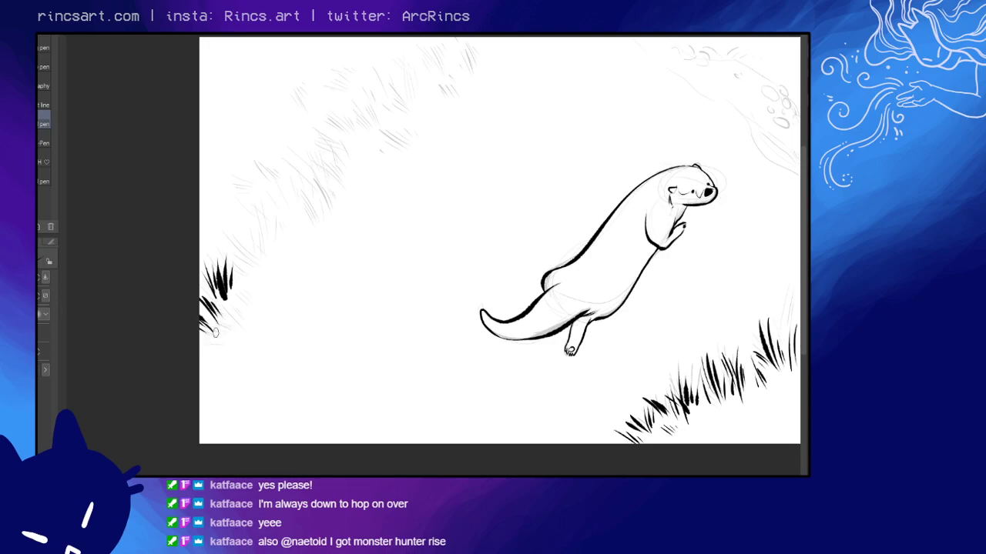
- Ink the next tufts up the left-hand bank from the canvas edge, undoing and redrawing the first blades
mouse_move(237, 241)
left_mouse_down()
mouse_move(253, 278)
mouse_move(265, 268)
mouse_move(234, 246)
mouse_move(250, 272)
mouse_move(243, 255)
mouse_move(229, 265)
left_mouse_up()
key("ctrl+z")
key("ctrl+z")
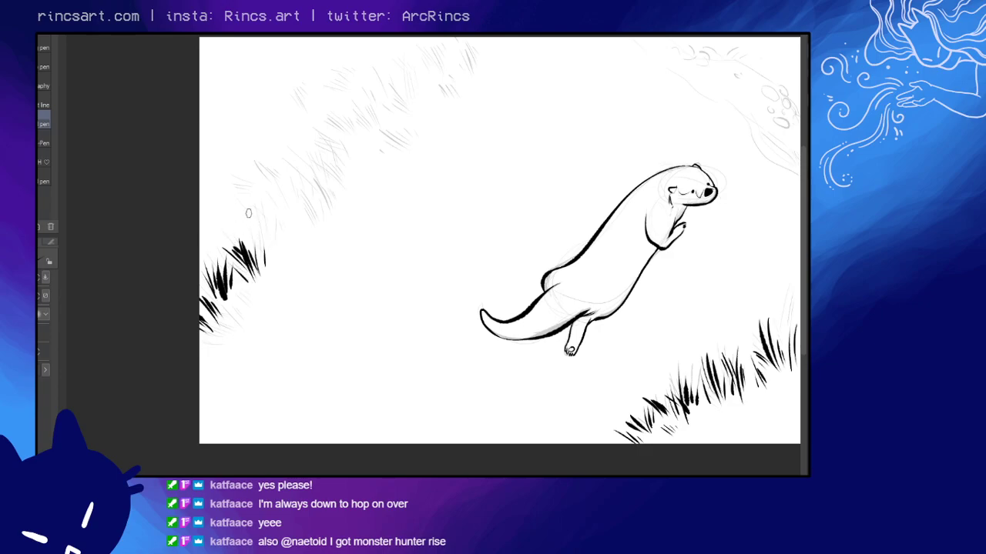
mouse_move(246, 210)
left_mouse_down()
mouse_move(278, 222)
mouse_move(281, 244)
left_mouse_up()
mouse_move(269, 237)
left_mouse_down()
mouse_move(286, 245)
mouse_move(287, 236)
left_mouse_up()
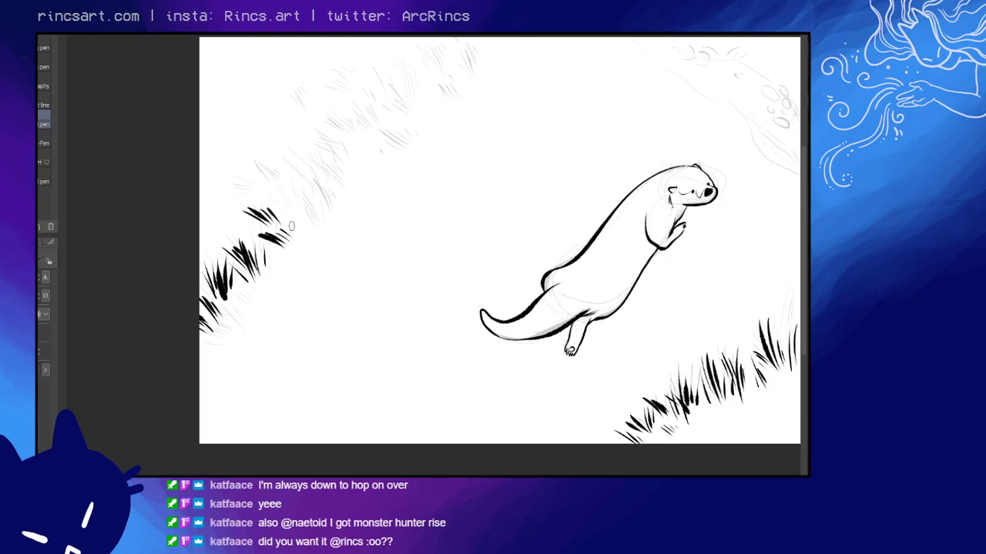
left_click_drag(292, 222, 282, 196)
left_click_drag(239, 226, 264, 222)
- Ink the long slanted tufts halfway up the left-hand bank and two smaller tufts above them
mouse_move(239, 185)
left_mouse_down()
mouse_move(286, 195)
mouse_move(293, 187)
left_mouse_up()
mouse_move(293, 166)
left_mouse_down()
mouse_move(306, 194)
mouse_move(331, 191)
mouse_move(291, 193)
left_mouse_up()
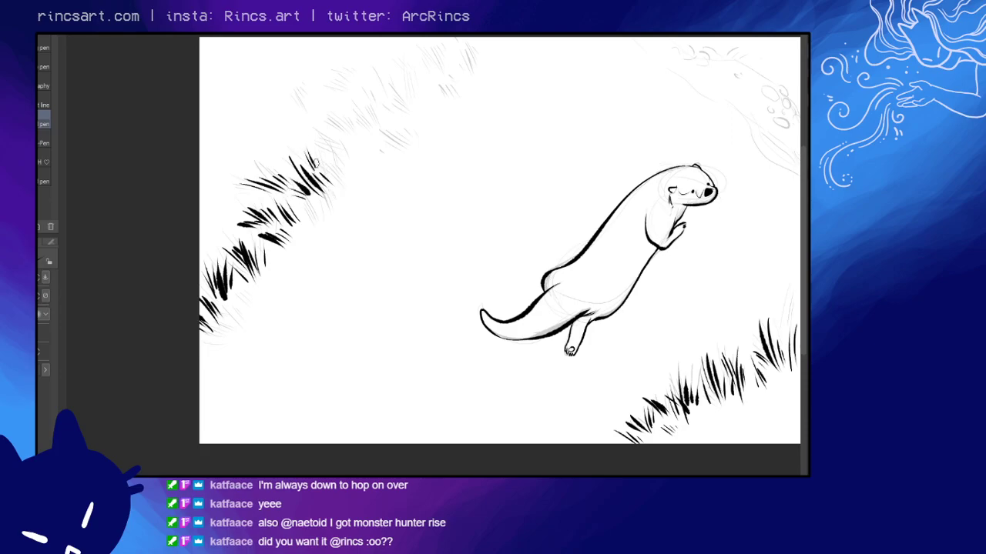
left_click_drag(261, 135, 285, 141)
left_click_drag(274, 132, 292, 139)
mouse_move(294, 125)
left_mouse_down()
mouse_move(301, 135)
mouse_move(259, 151)
mouse_move(272, 154)
left_mouse_up()
mouse_move(286, 114)
left_mouse_down()
mouse_move(269, 86)
mouse_move(285, 80)
mouse_move(273, 114)
mouse_move(264, 110)
left_mouse_up()
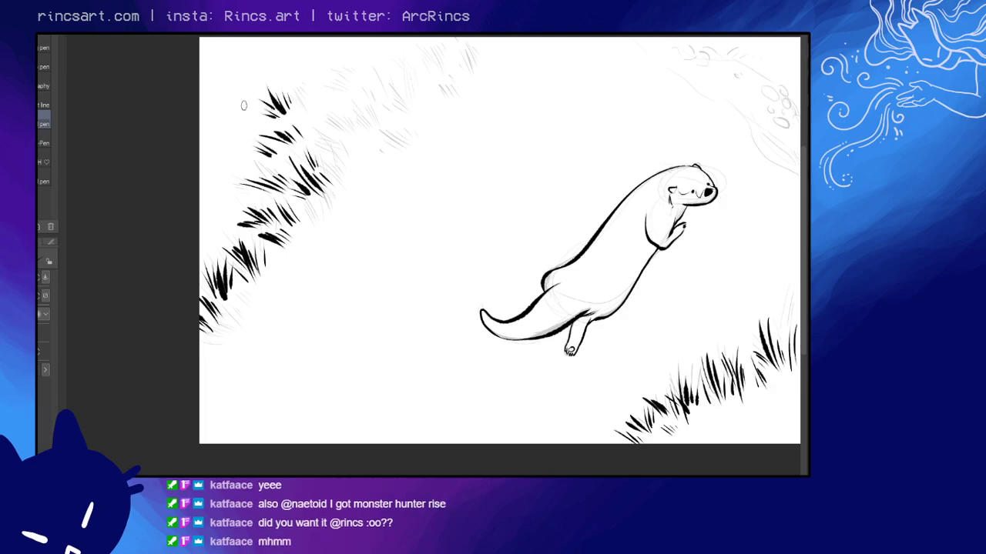
- Add a small tuft on the left-hand bank's outer side and two dark tufts along its inner edge
mouse_move(225, 230)
left_mouse_down()
mouse_move(207, 220)
mouse_move(220, 211)
left_mouse_up()
mouse_move(228, 221)
left_mouse_down()
mouse_move(224, 208)
mouse_move(213, 233)
left_mouse_up()
mouse_move(338, 165)
left_mouse_down()
mouse_move(315, 137)
mouse_move(341, 164)
mouse_move(331, 139)
mouse_move(331, 162)
mouse_move(309, 148)
mouse_move(332, 171)
mouse_move(309, 123)
left_mouse_up()
left_click_drag(323, 134, 312, 116)
left_click_drag(327, 127, 322, 108)
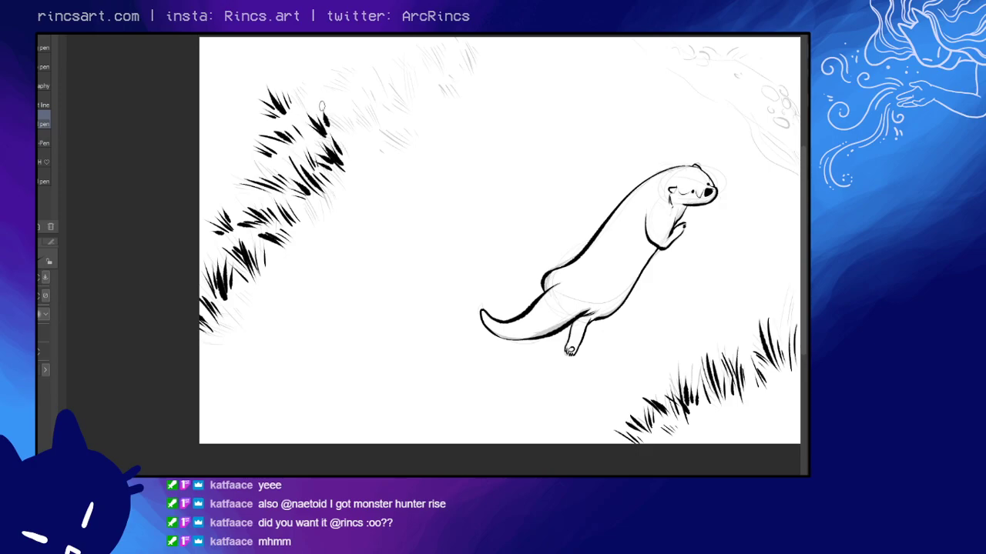
- Ink dense tufts across the upper half of the left-hand bank, undoing and redrawing the darkest one
mouse_move(353, 146)
left_mouse_down()
mouse_move(336, 108)
mouse_move(345, 93)
left_mouse_up()
mouse_move(366, 137)
left_mouse_down()
mouse_move(343, 113)
mouse_move(354, 130)
mouse_move(366, 101)
mouse_move(384, 112)
mouse_move(371, 87)
mouse_move(384, 106)
mouse_move(378, 78)
mouse_move(386, 100)
mouse_move(339, 85)
left_mouse_up()
left_click_drag(358, 100, 353, 75)
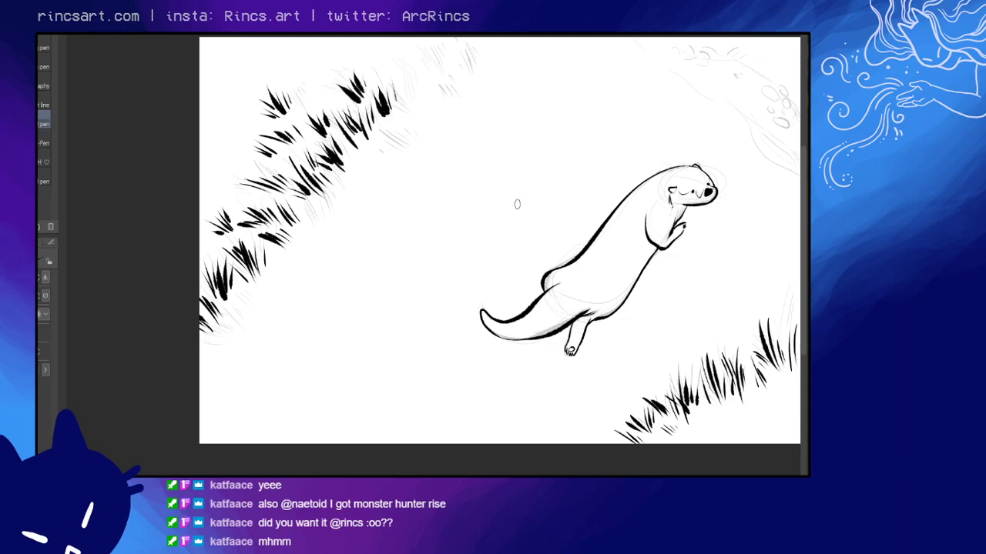
key("ctrl+z")
key("ctrl+z")
key("ctrl+z")
mouse_move(362, 99)
left_mouse_down()
mouse_move(338, 76)
mouse_move(353, 71)
mouse_move(339, 89)
mouse_move(393, 75)
mouse_move(420, 129)
mouse_move(408, 111)
left_mouse_up()
- Undo the last blades and ink two tufts on the left-hand bank's inner edge beyond the darkest tuft
key("ctrl+z")
key("ctrl+z")
key("ctrl+z")
left_click_drag(428, 132, 413, 91)
left_click_drag(430, 123, 422, 97)
left_click_drag(433, 117, 428, 95)
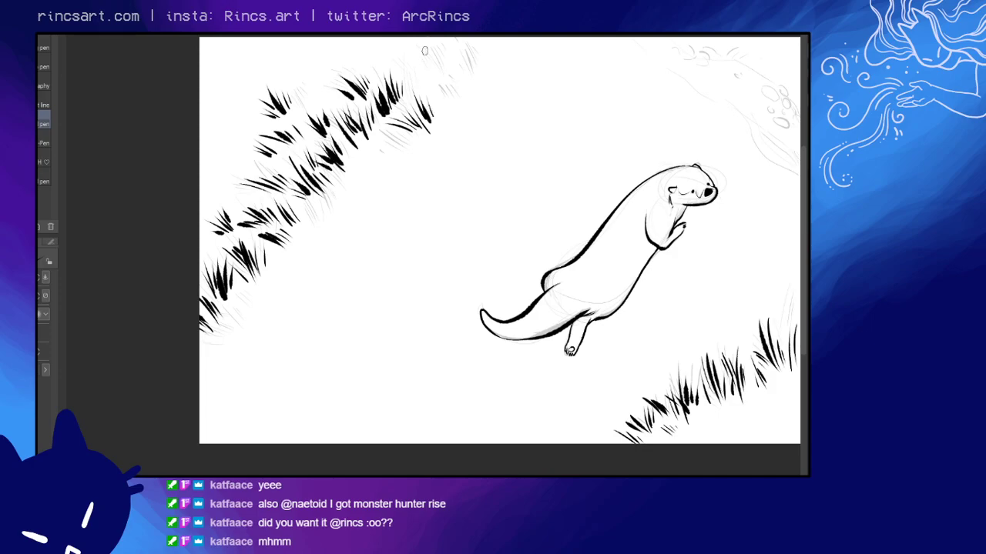
left_click_drag(408, 136, 388, 131)
- Ink the remaining tufts of the left-hand bank up to the canvas's top edge
mouse_move(399, 68)
left_mouse_down()
mouse_move(375, 56)
mouse_move(387, 53)
left_mouse_up()
mouse_move(411, 67)
left_mouse_down()
mouse_move(393, 45)
mouse_move(406, 46)
mouse_move(365, 56)
mouse_move(373, 66)
left_mouse_up()
mouse_move(436, 70)
left_mouse_down()
mouse_move(397, 62)
mouse_move(436, 75)
mouse_move(432, 41)
mouse_move(437, 64)
mouse_move(444, 61)
mouse_move(446, 37)
left_mouse_up()
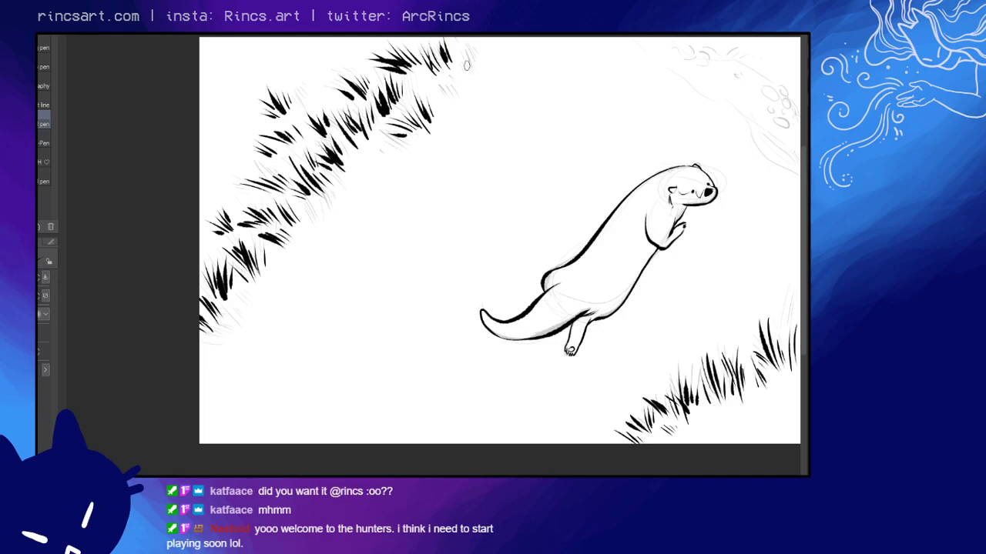
mouse_move(470, 73)
left_mouse_down()
mouse_move(462, 39)
mouse_move(478, 40)
left_mouse_up()
mouse_move(452, 99)
left_mouse_down()
mouse_move(429, 81)
mouse_move(439, 77)
mouse_move(419, 93)
left_mouse_up()
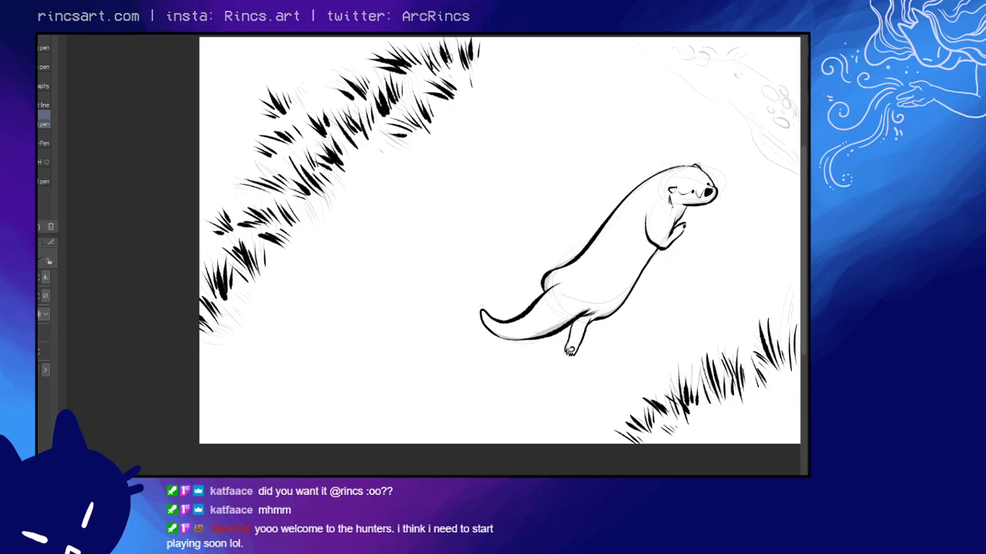
key("e")
key("p")
mouse_move(483, 63)
left_mouse_down()
mouse_move(481, 39)
mouse_move(498, 38)
left_mouse_up()
- Scatter two small separate tufts behind the left-hand bank, toward the canvas's upper-left corner
left_click_drag(320, 78, 304, 60)
mouse_move(318, 68)
left_mouse_down()
mouse_move(295, 54)
mouse_move(317, 49)
left_mouse_up()
left_click_drag(236, 128, 218, 118)
left_click_drag(240, 128, 223, 114)
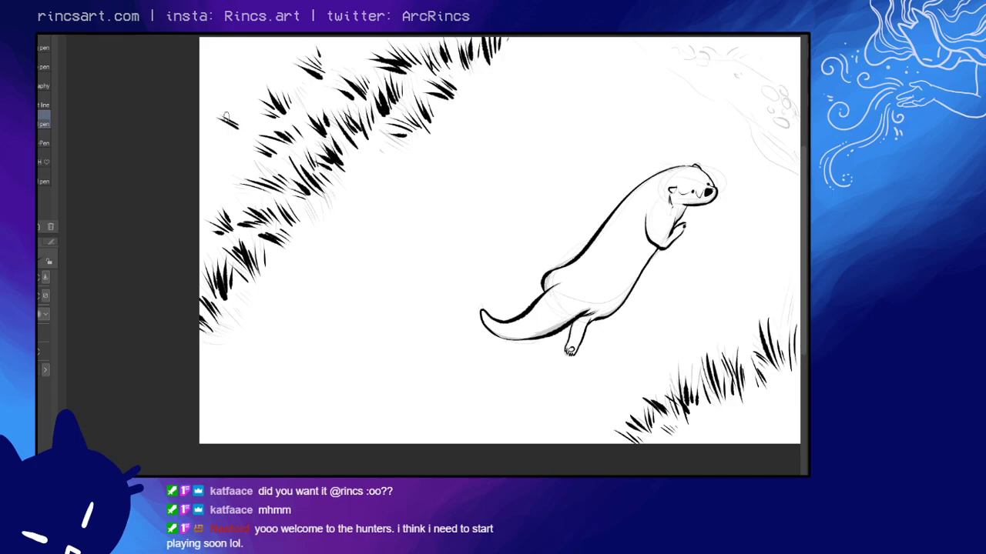
- Add loose blades along the left-hand bank's inner edge and a small lone tuft on the ground below the otter's tail
left_click_drag(740, 260, 694, 234)
mouse_move(325, 198)
left_mouse_down()
mouse_move(306, 180)
mouse_move(323, 141)
mouse_move(308, 130)
mouse_move(322, 131)
left_mouse_up()
mouse_move(421, 379)
left_mouse_down()
mouse_move(411, 368)
mouse_move(422, 369)
left_mouse_up()
left_click_drag(437, 383, 430, 372)
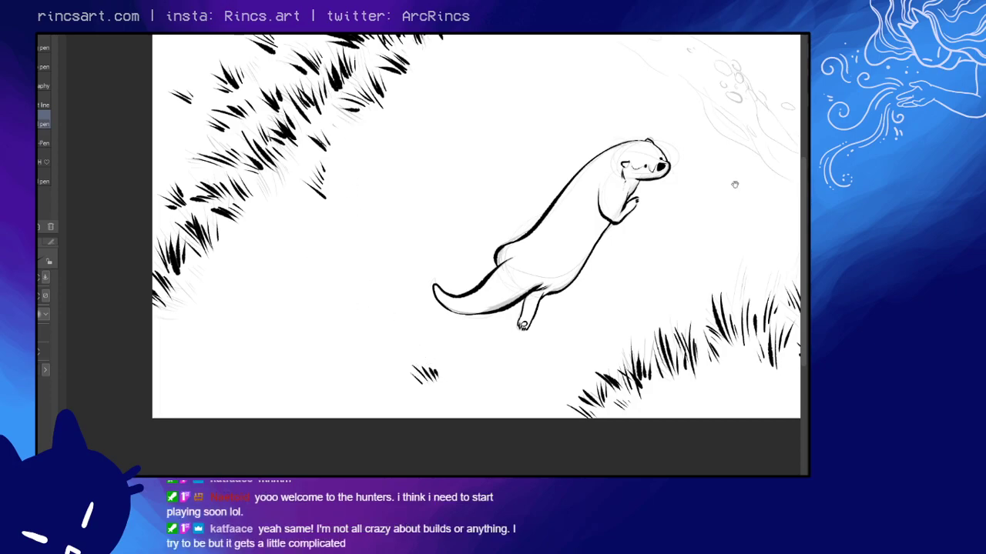
- Ink the stream's wavy shoreline from the canvas's top edge to its right edge, with ripple lines inside the bend
left_click_drag(734, 185, 577, 220)
mouse_move(453, 48)
left_mouse_down()
mouse_move(569, 145)
mouse_move(640, 223)
mouse_move(718, 266)
left_mouse_up()
mouse_move(599, 168)
left_mouse_down()
mouse_move(620, 204)
mouse_move(665, 221)
left_mouse_up()
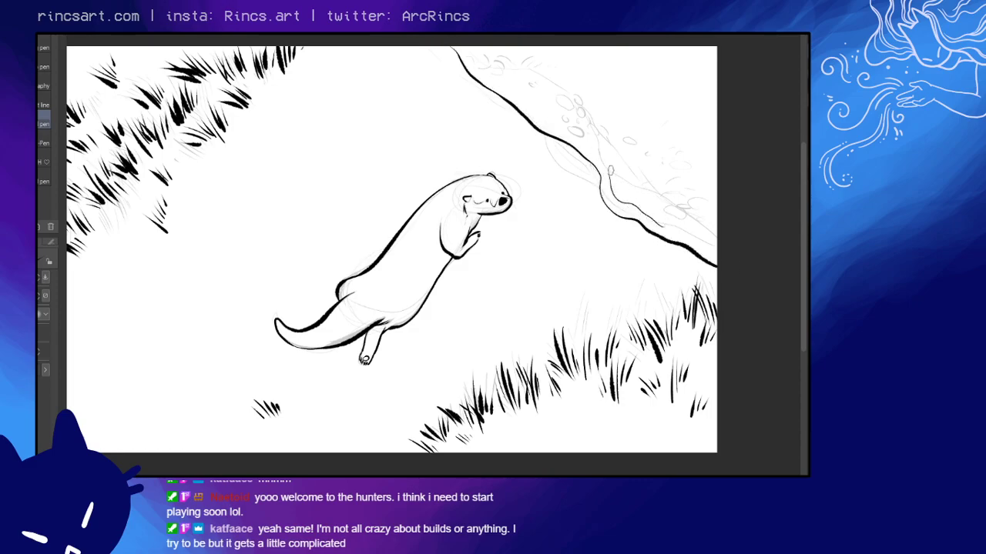
mouse_move(610, 170)
left_mouse_down()
mouse_move(620, 196)
mouse_move(667, 213)
left_mouse_up()
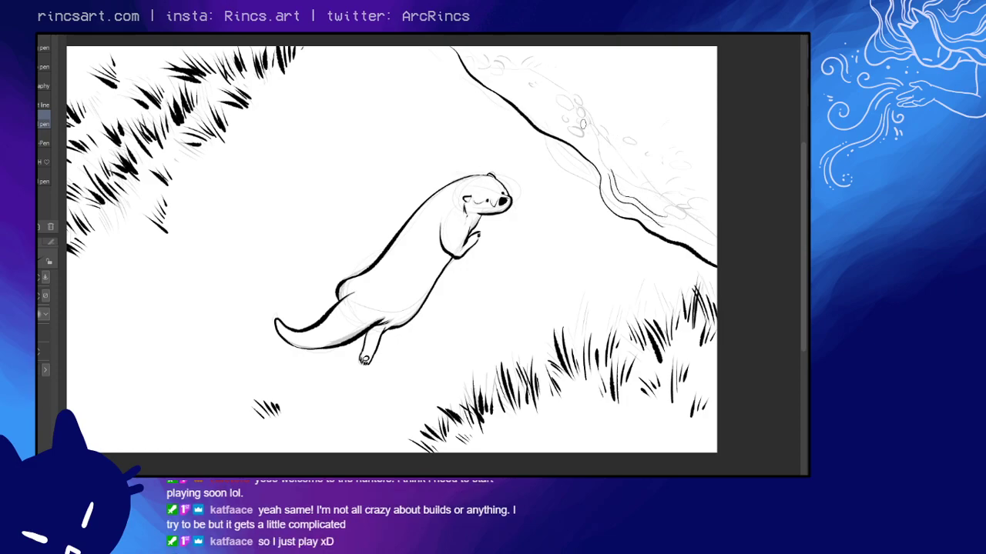
- Ink three clusters of stones in the stream and the thin flowing water lines around them
mouse_move(573, 125)
left_mouse_down()
mouse_move(586, 134)
mouse_move(562, 103)
mouse_move(590, 120)
left_mouse_up()
left_click_drag(505, 66, 490, 63)
left_click_drag(678, 210, 688, 217)
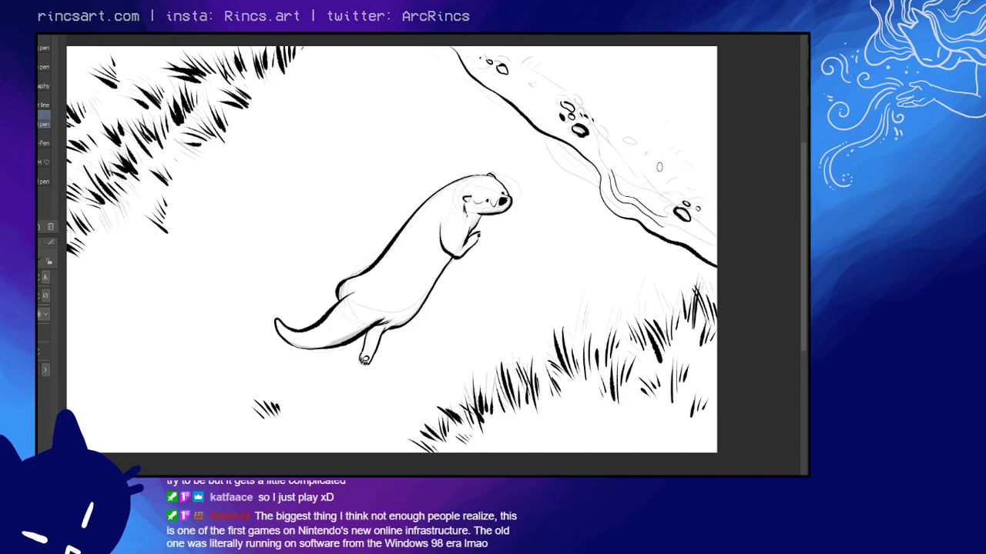
mouse_move(648, 165)
left_mouse_down()
mouse_move(678, 195)
mouse_move(706, 193)
mouse_move(696, 190)
left_mouse_up()
mouse_move(607, 138)
left_mouse_down()
mouse_move(639, 174)
mouse_move(638, 165)
left_mouse_up()
mouse_move(546, 70)
left_mouse_down()
mouse_move(620, 114)
mouse_move(620, 104)
left_mouse_up()
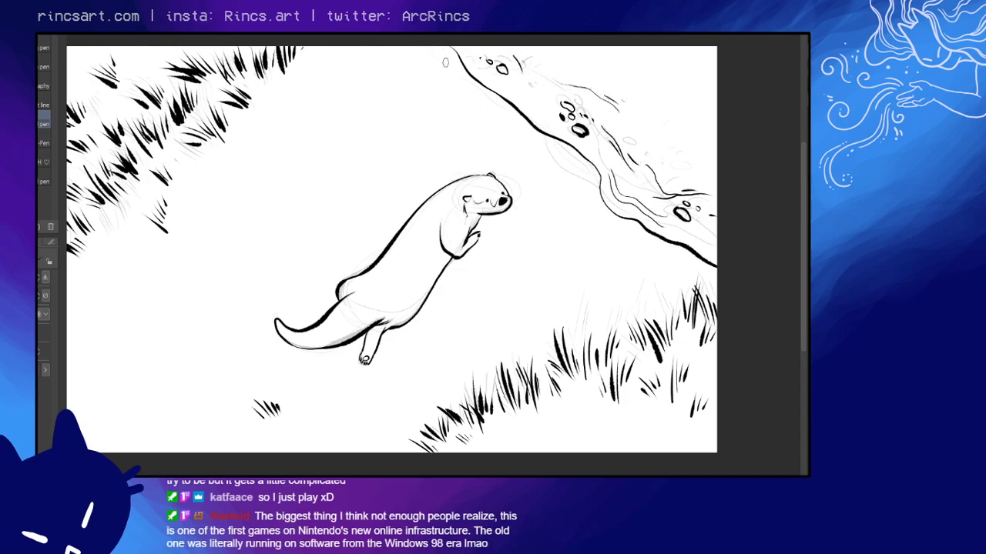
- Add grass blades at both ends of the shoreline and scatter small pebbles across the stream's far side
left_click_drag(445, 61, 425, 48)
mouse_move(705, 243)
left_mouse_down()
mouse_move(730, 220)
mouse_move(732, 232)
left_mouse_up()
mouse_move(715, 280)
left_mouse_down()
mouse_move(687, 266)
mouse_move(705, 268)
left_mouse_up()
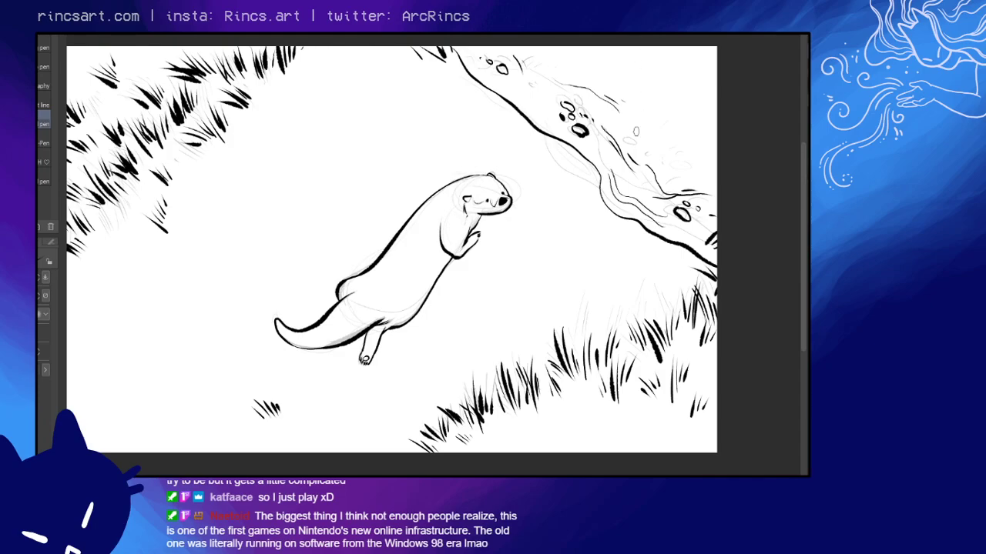
left_click_drag(637, 151, 655, 141)
left_click_drag(665, 145, 661, 161)
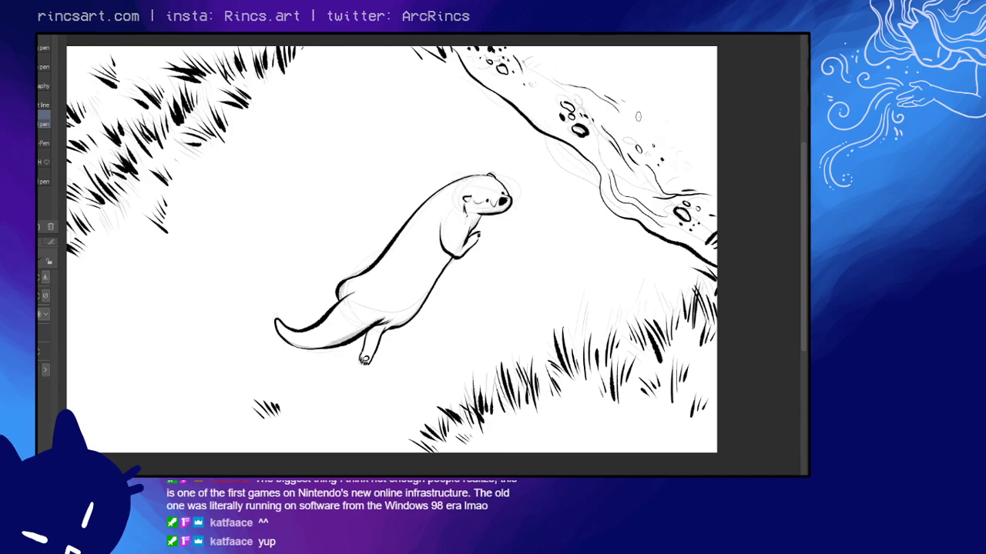
left_click_drag(641, 117, 641, 119)
- Ink small stones and pebbles among and beside the tufts of the left-hand bank
key("r")
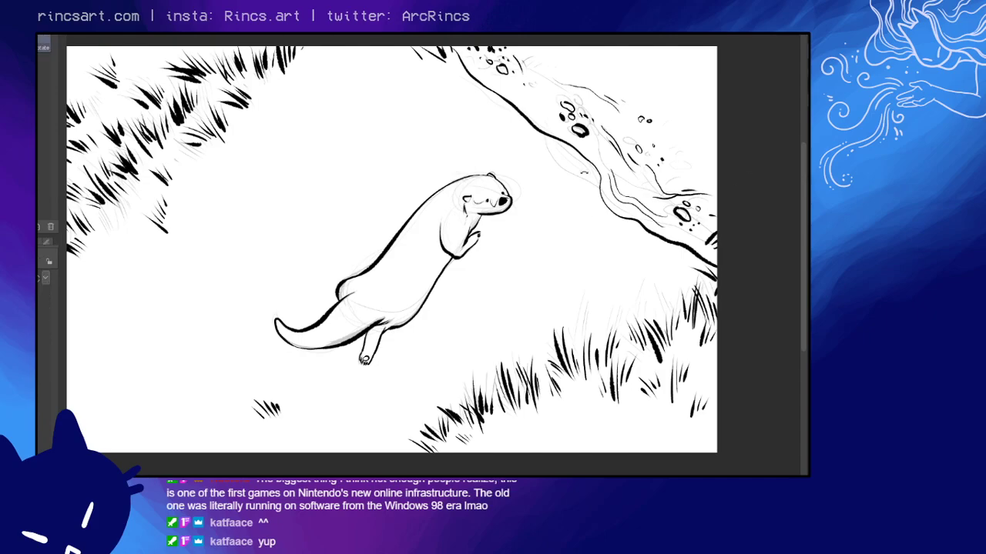
scroll(526, 260, "down", 1)
left_click_drag(563, 269, 672, 235)
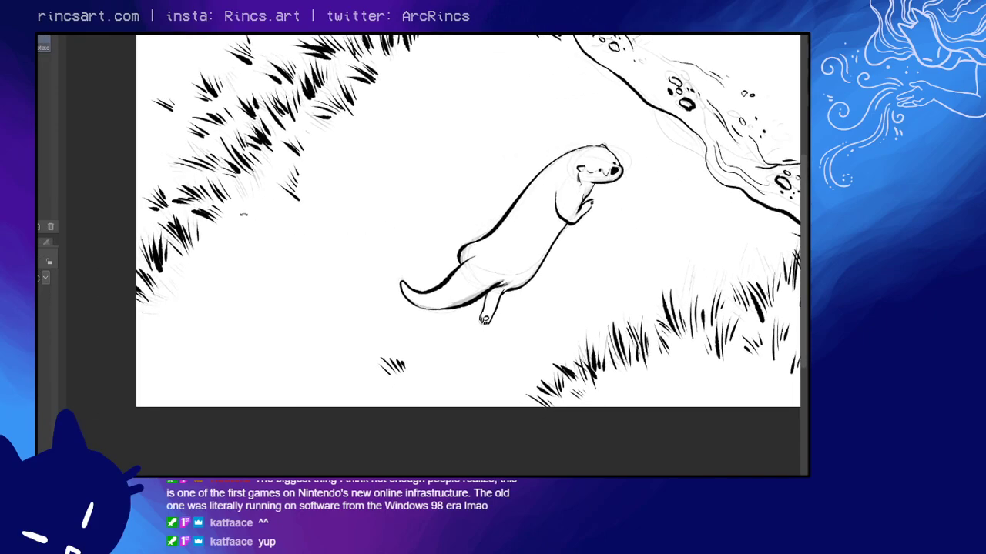
key("p")
left_click_drag(245, 211, 247, 202)
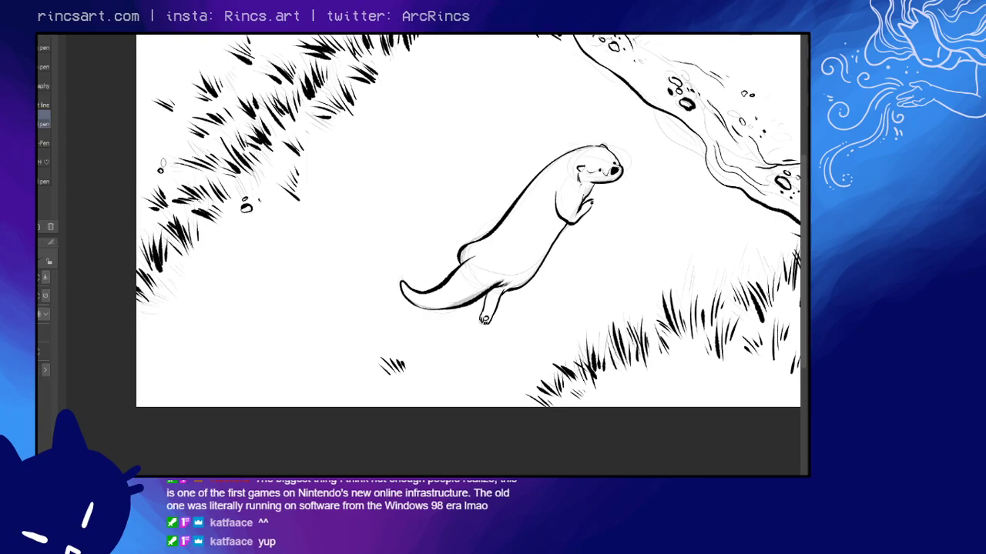
left_click_drag(172, 144, 166, 136)
left_click_drag(333, 135, 354, 118)
left_click_drag(320, 238, 353, 184)
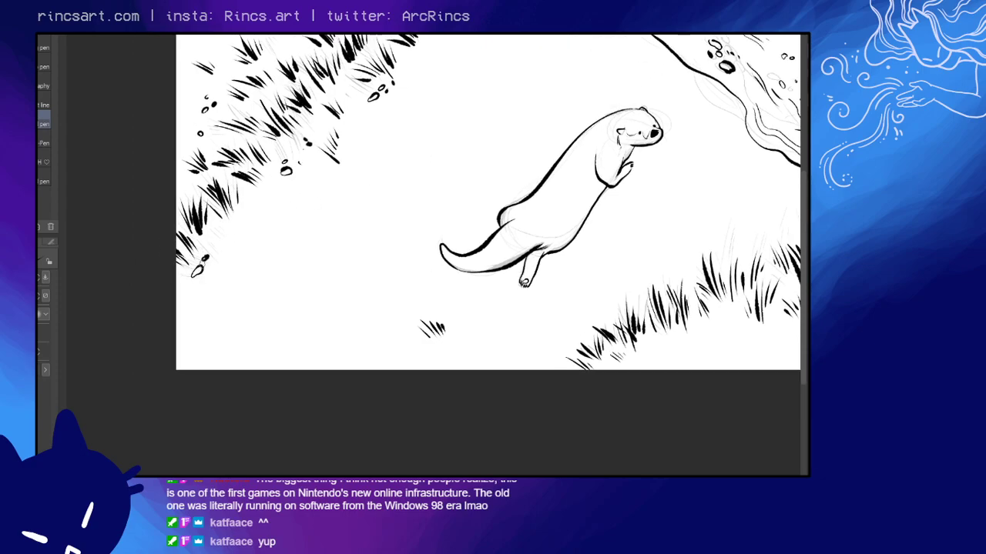
- Ink stones and dark pebbles below the right-hand bank's grass and a small cluster between the grass and the shoreline
left_click_drag(626, 268, 490, 266)
mouse_move(580, 321)
left_mouse_down()
mouse_move(575, 328)
mouse_move(592, 315)
mouse_move(613, 325)
left_mouse_up()
left_click_drag(589, 329, 547, 363)
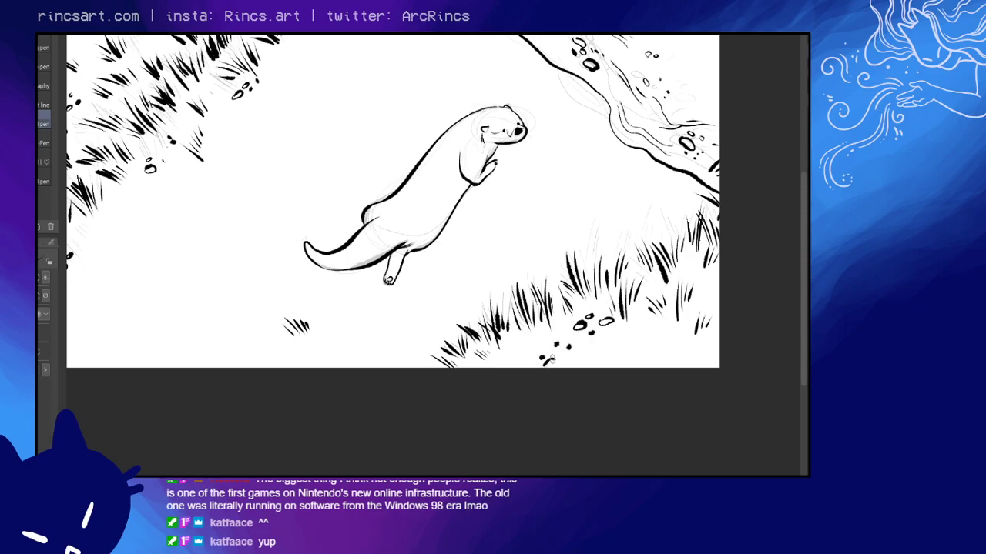
left_click_drag(667, 217, 674, 215)
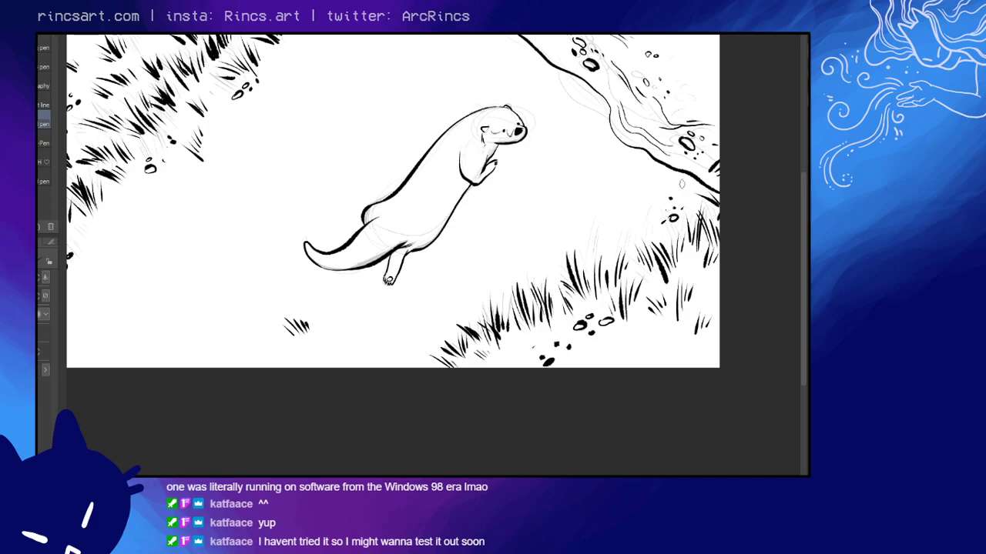
left_click_drag(537, 284, 529, 284)
- Ink stones and pebbles along the canvas's top edge between the left-hand bank and the stream
scroll(639, 255, "up", 1)
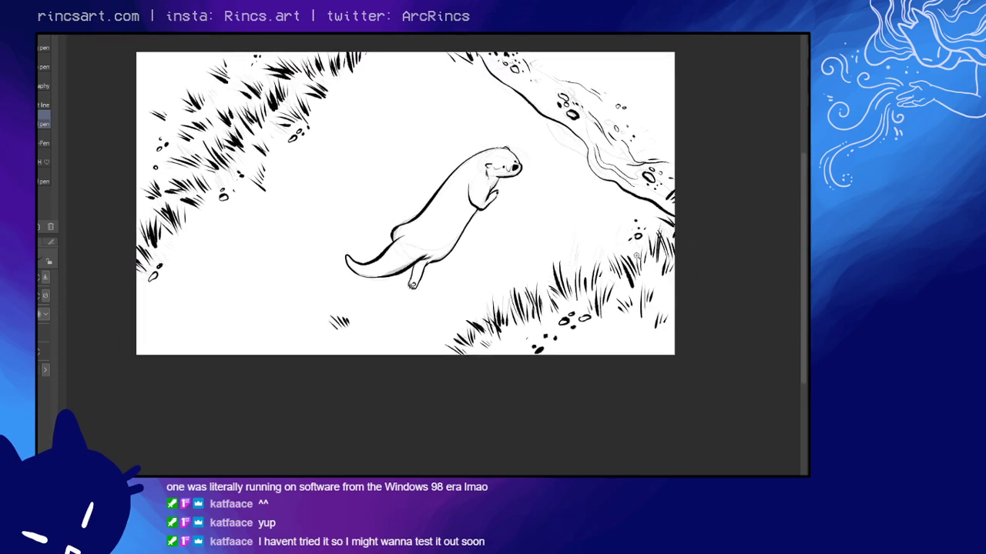
mouse_move(385, 53)
left_mouse_down()
mouse_move(415, 47)
mouse_move(415, 37)
mouse_move(426, 52)
mouse_move(374, 53)
left_mouse_up()
left_click(371, 54)
left_click_drag(451, 60, 431, 66)
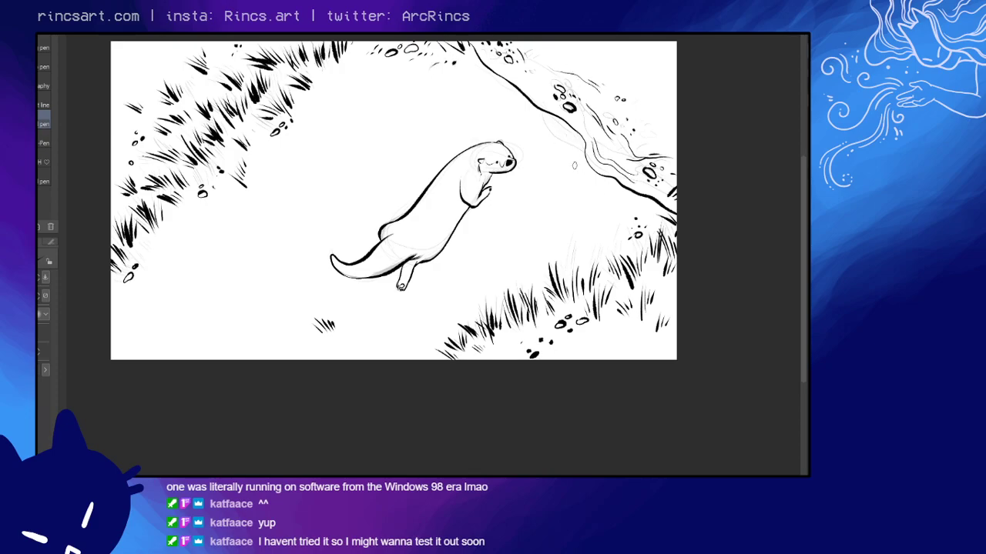
- Ink a trail of small paw prints behind the otter, leading down to the canvas's bottom edge
key("r")
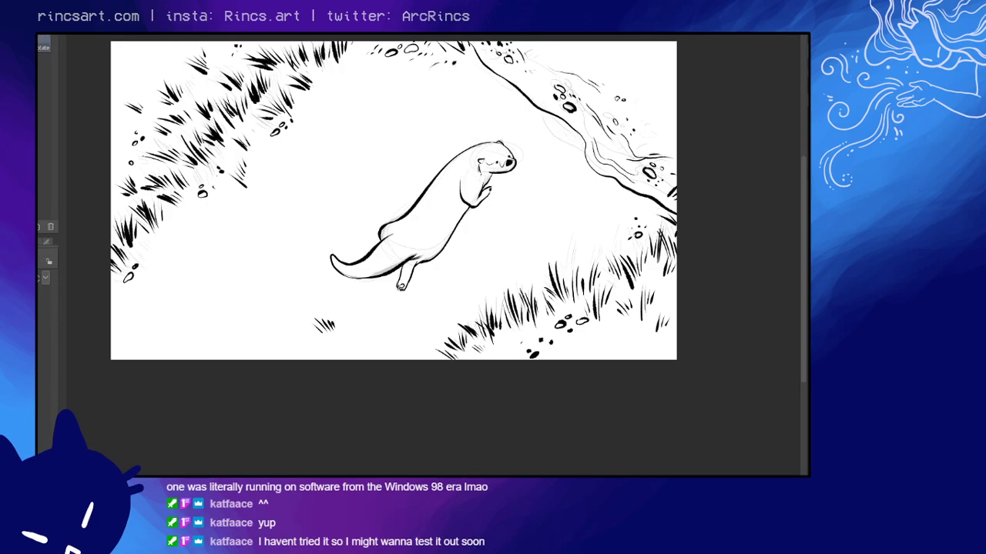
left_click_drag(635, 253, 703, 274)
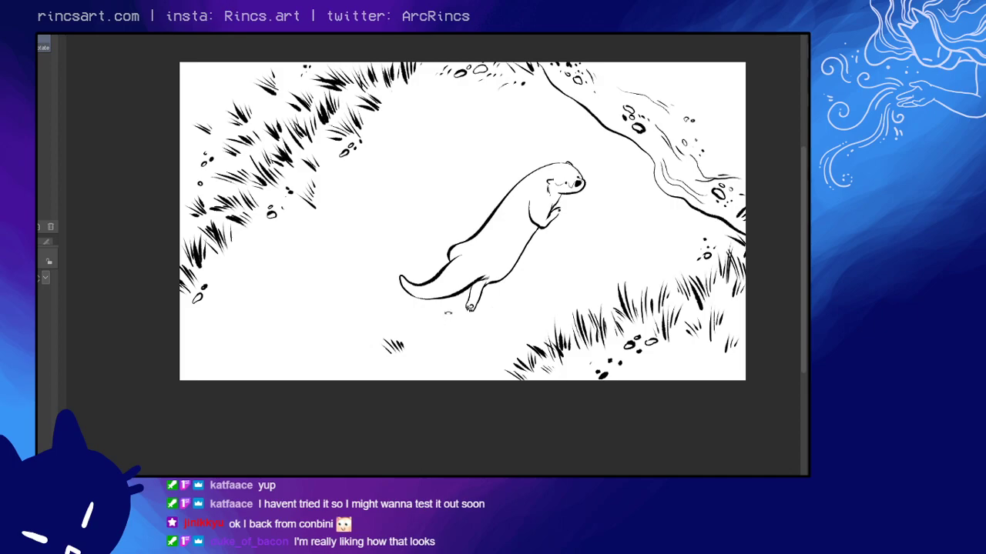
key("p")
left_click_drag(440, 328, 441, 332)
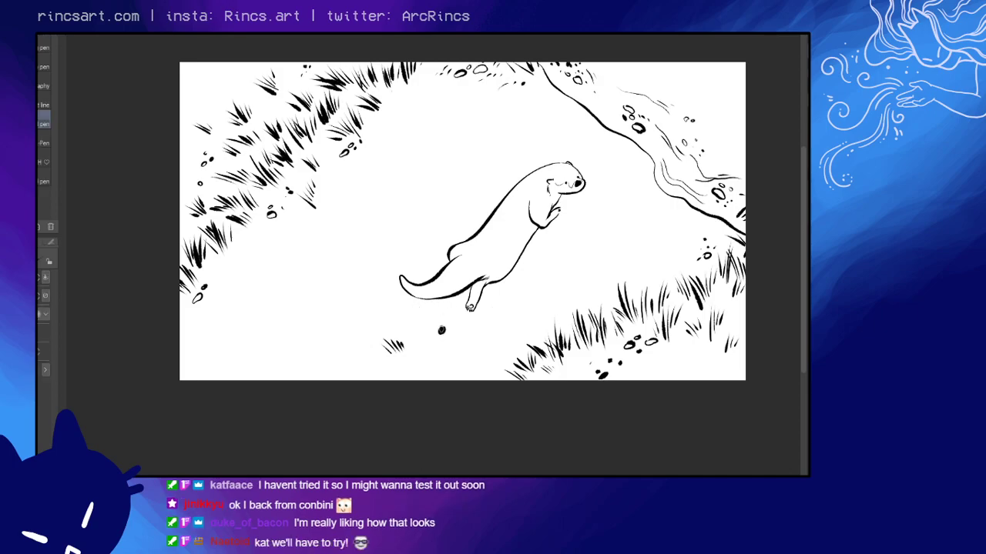
left_click(441, 330)
mouse_move(407, 360)
left_mouse_down()
mouse_move(403, 367)
mouse_move(408, 360)
left_mouse_up()
key("ctrl+z")
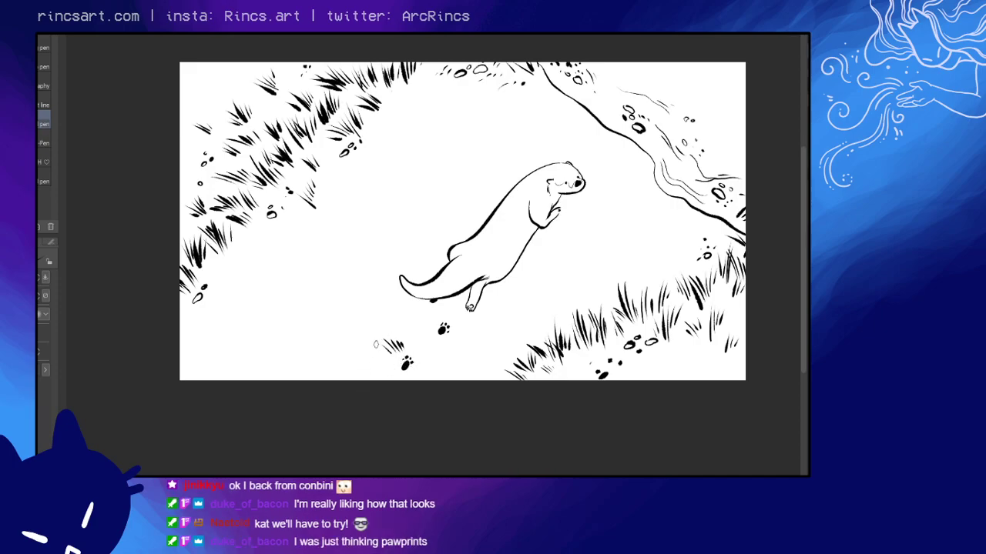
left_click_drag(393, 328, 391, 332)
- Replace the brown title text with "Heading for the stream"
left_click_drag(700, 251, 688, 262)
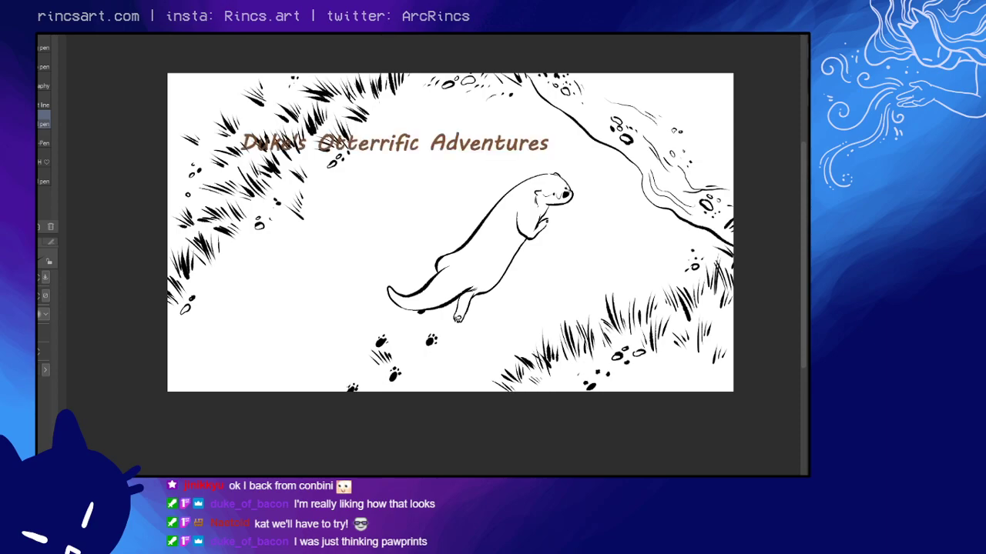
key("t")
left_click(463, 137)
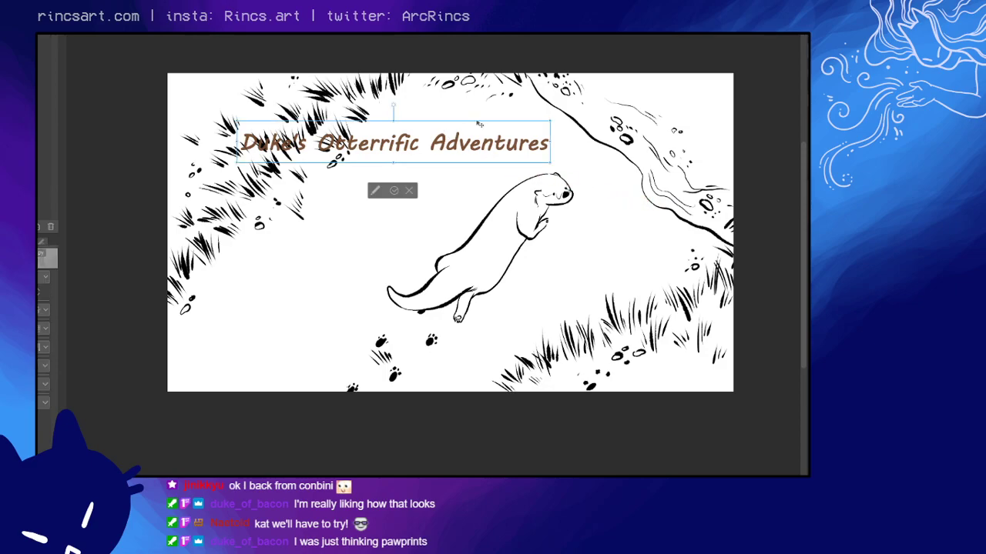
key("ctrl+a")
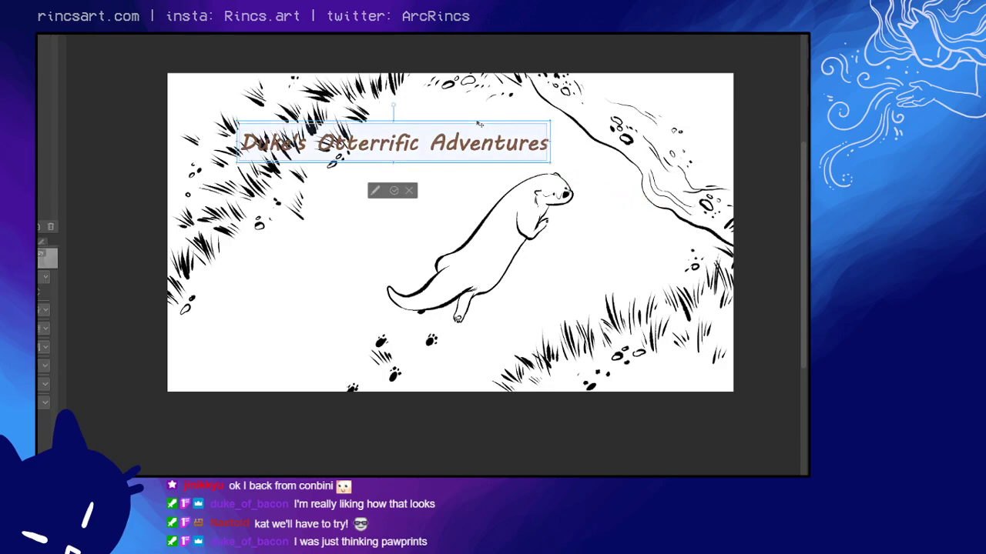
type("Heading for")
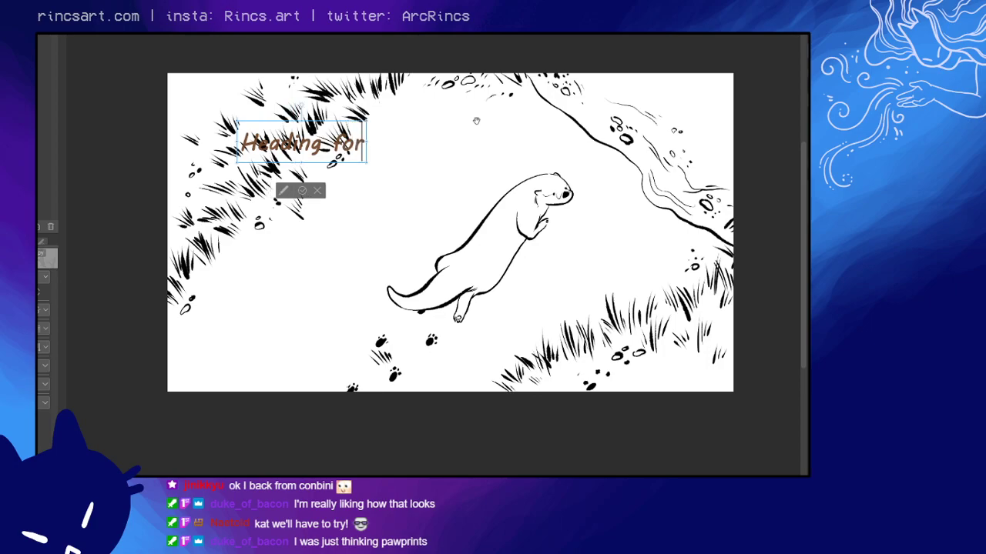
type(" the St")
key("BackSpace")
key("BackSpace")
key("BackSpace")
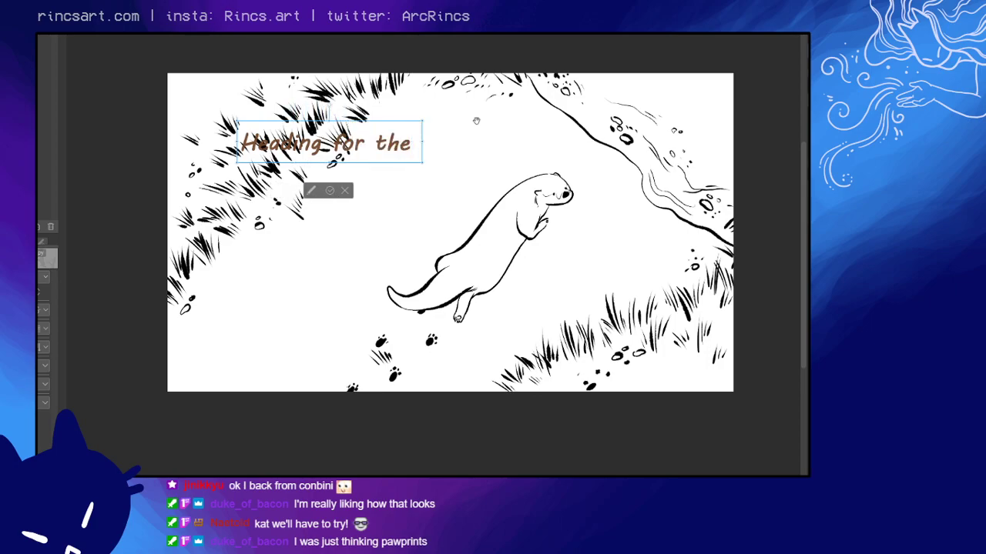
type("stream")
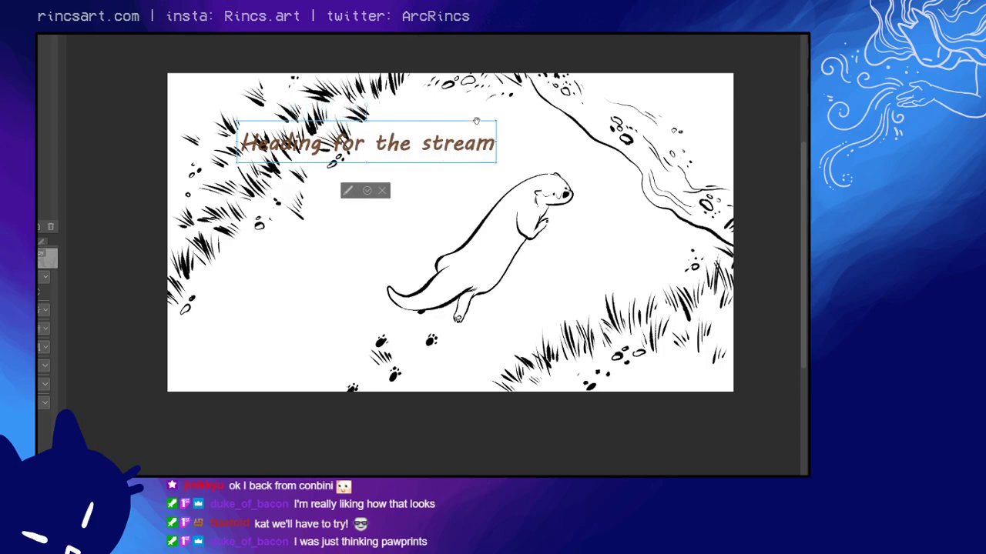
- End the caption's first line with an exclamation mark and add a second line reading "Hop on in and get comfy!"
type("!")
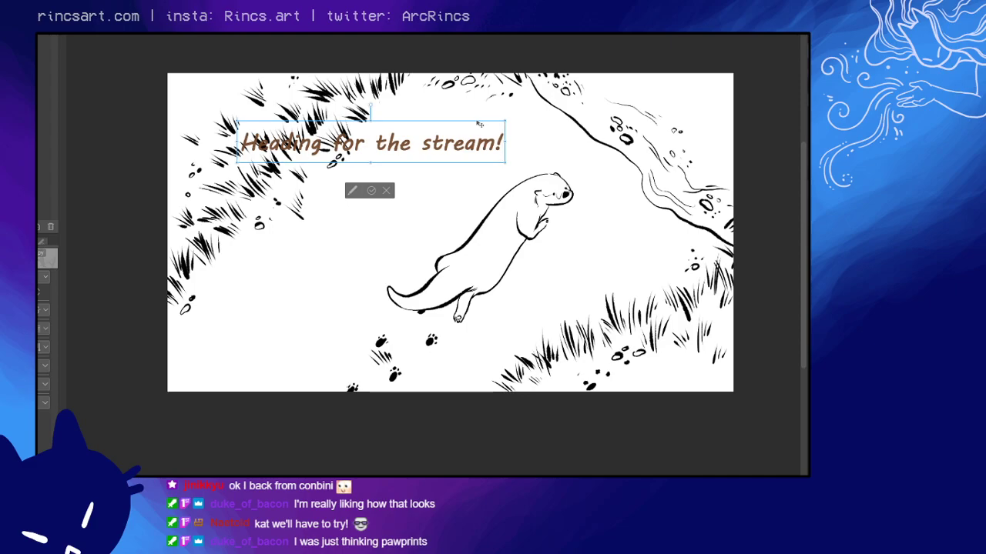
key("Return")
type("Hop")
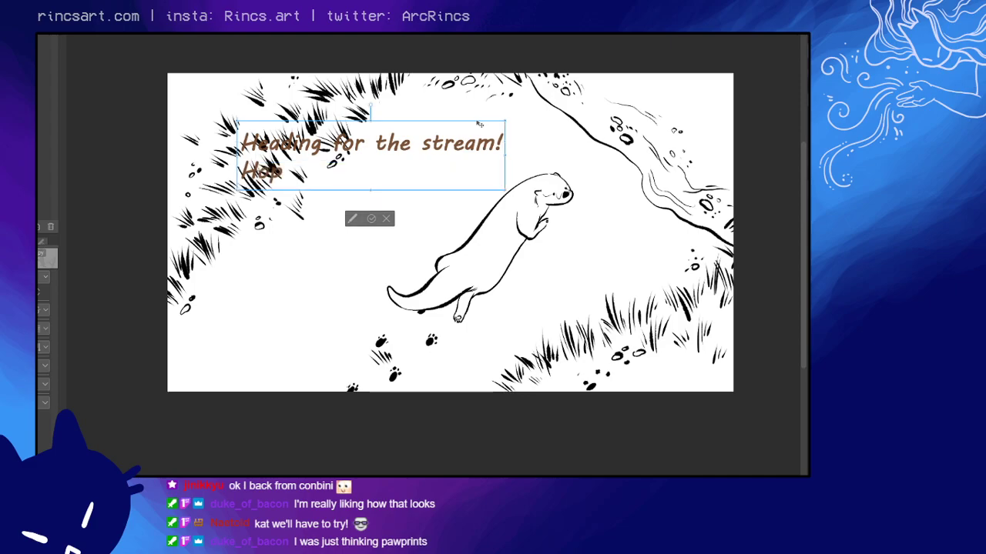
type(" onn")
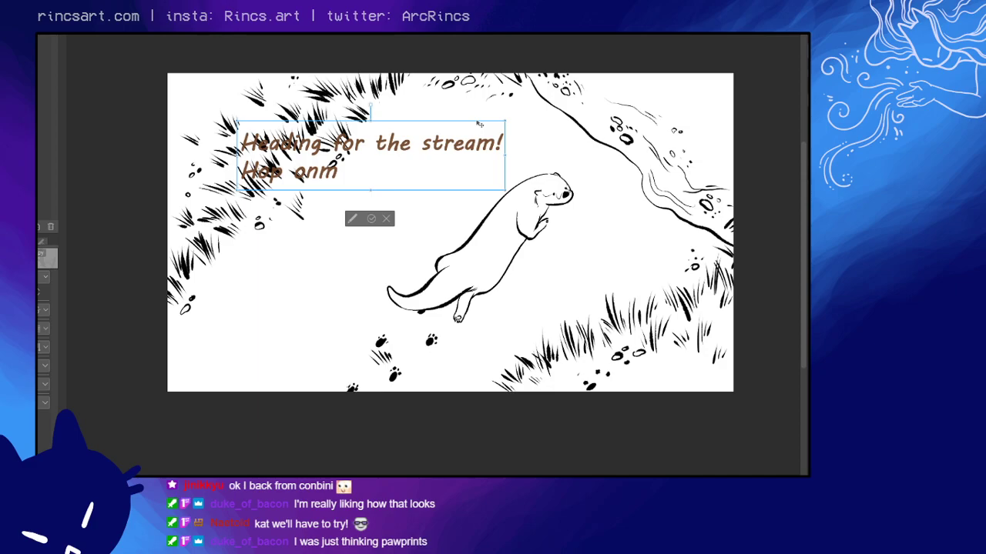
key("BackSpace")
type("in and")
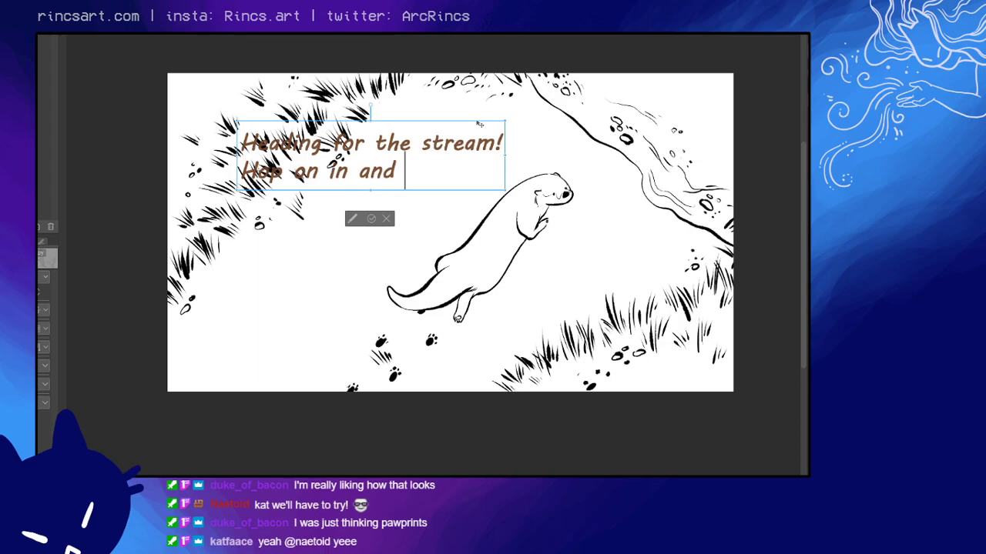
type("get")
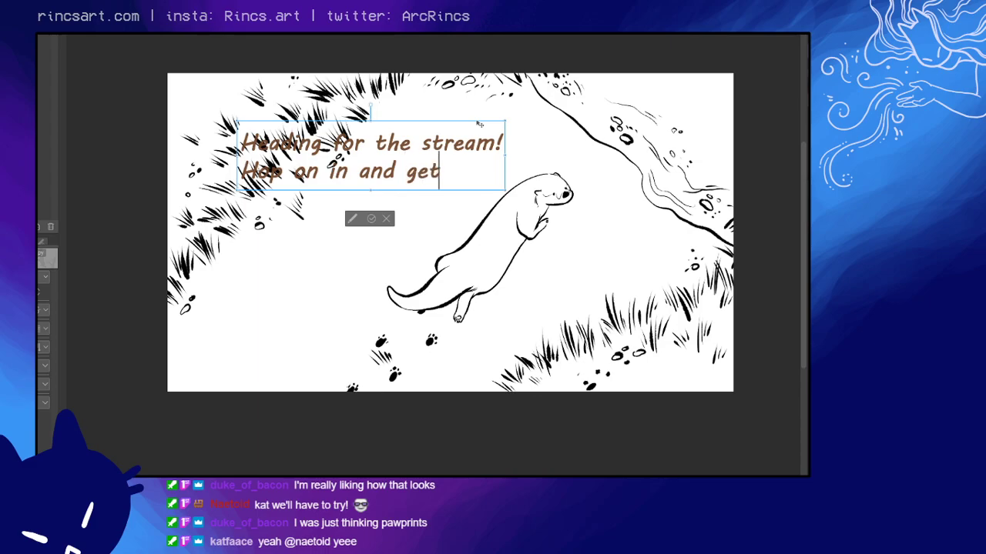
type(" comfy!")
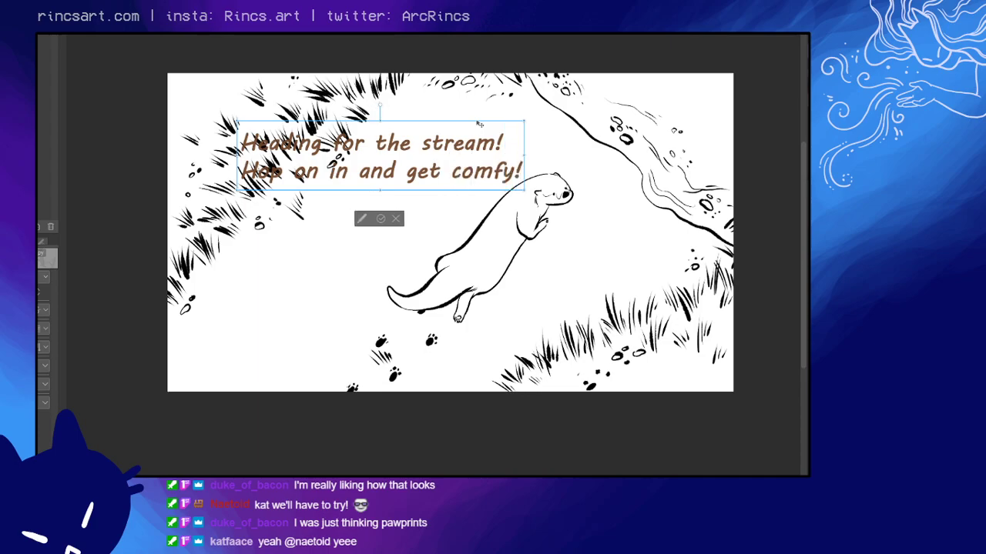
- Scale the two-line caption down slightly and shift it toward the left-hand grassy bank, away from the otter
key("ctrl")
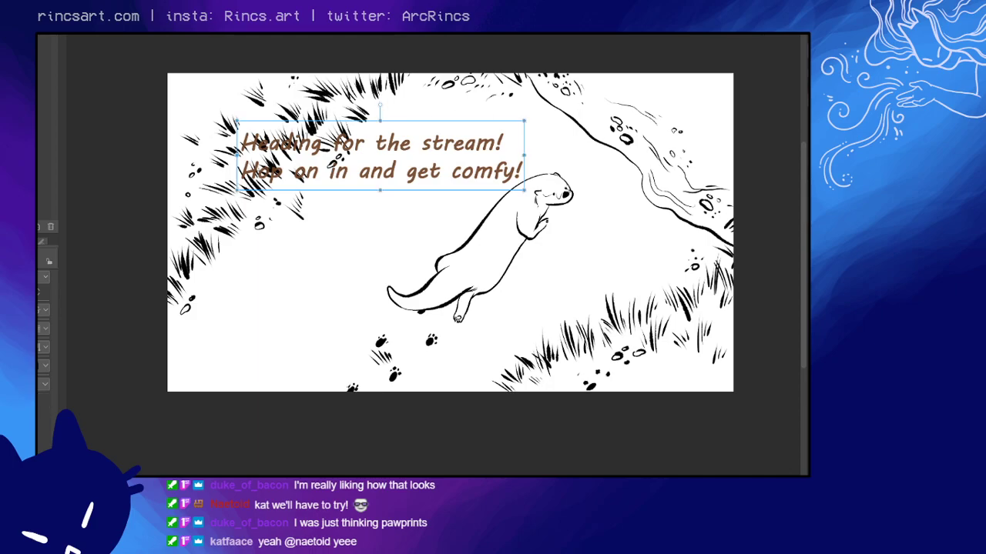
left_click_drag(511, 177, 462, 185)
key("ctrl+t")
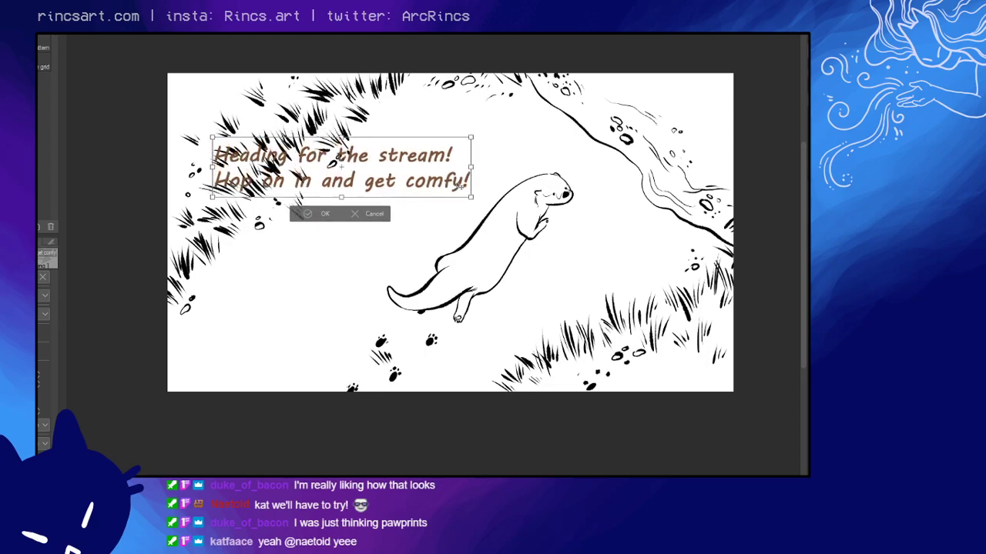
key("Return")
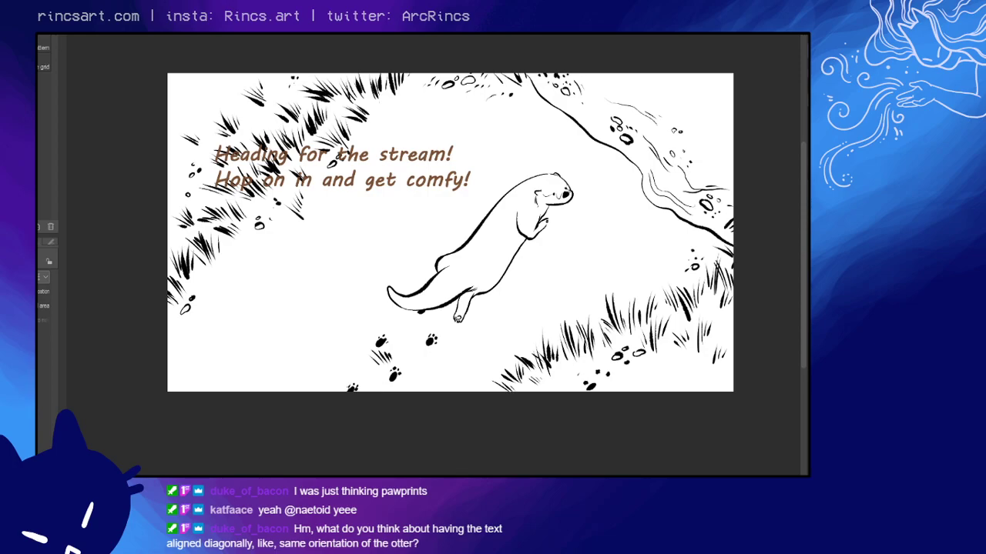
key("p")
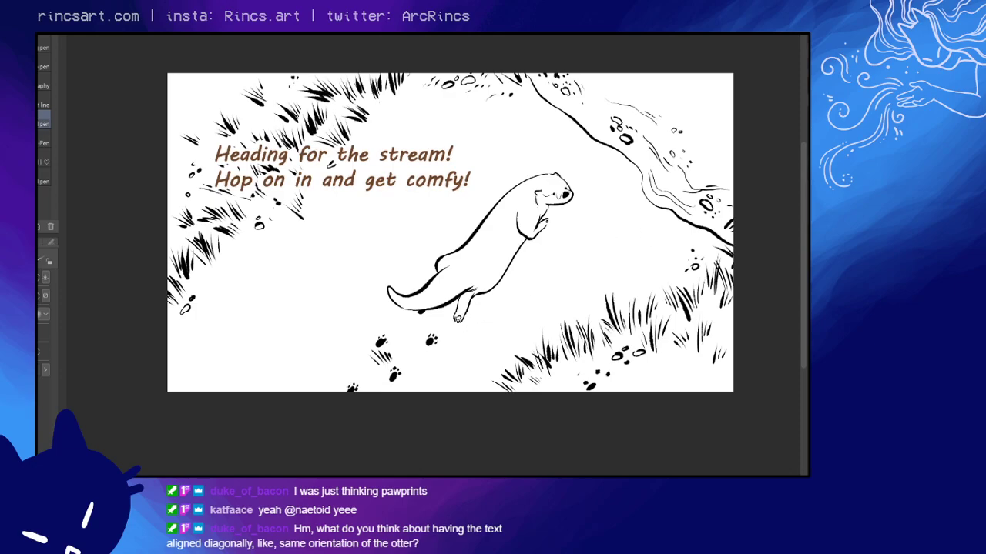
key("ctrl+z")
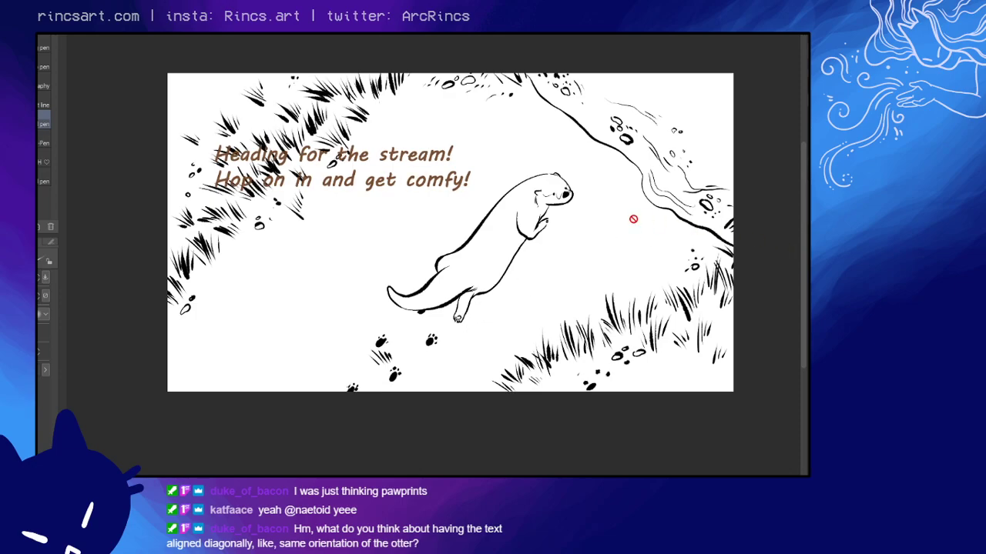
- Rotate the caption counterclockwise to a steep diagonal following the otter's body and place it between the left-hand grass and the otter
key("ctrl+t")
left_click_drag(519, 186, 461, 147)
left_click_drag(445, 182, 381, 183)
key("Return")
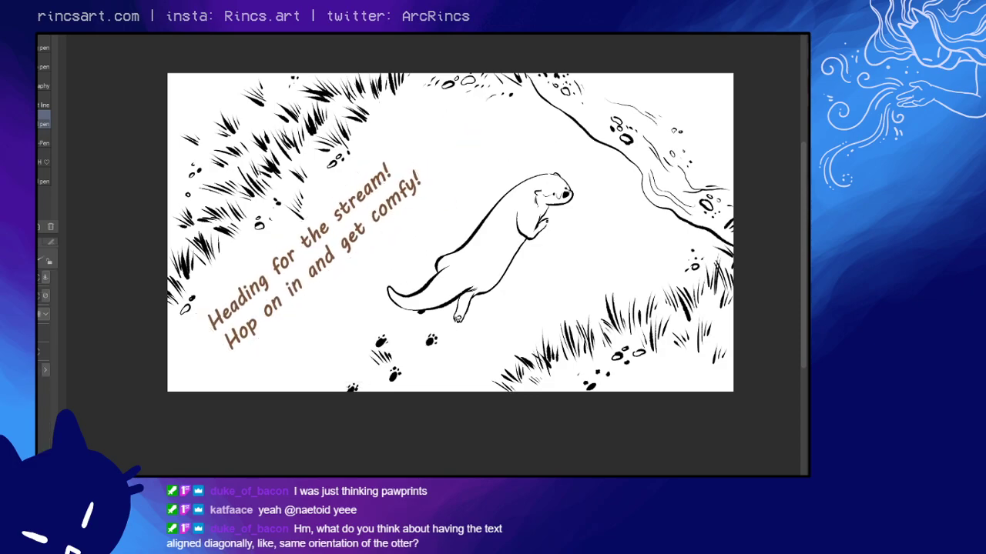
key("ctrl+t")
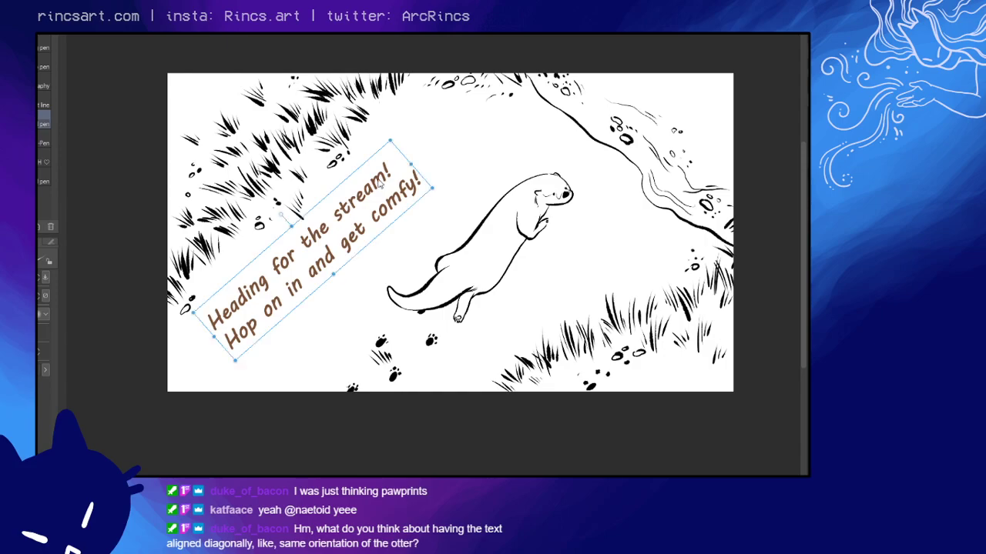
left_click_drag(443, 157, 436, 140)
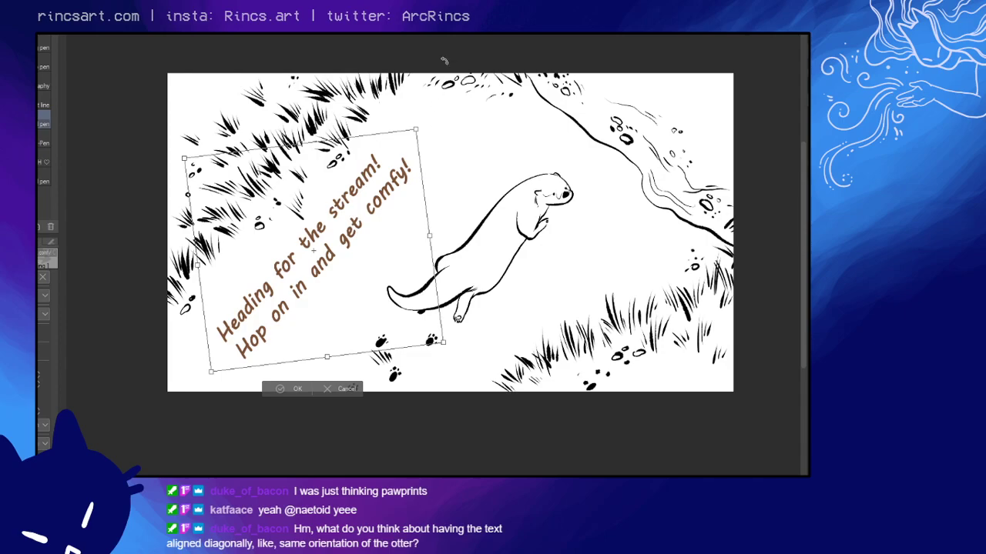
key("Return")
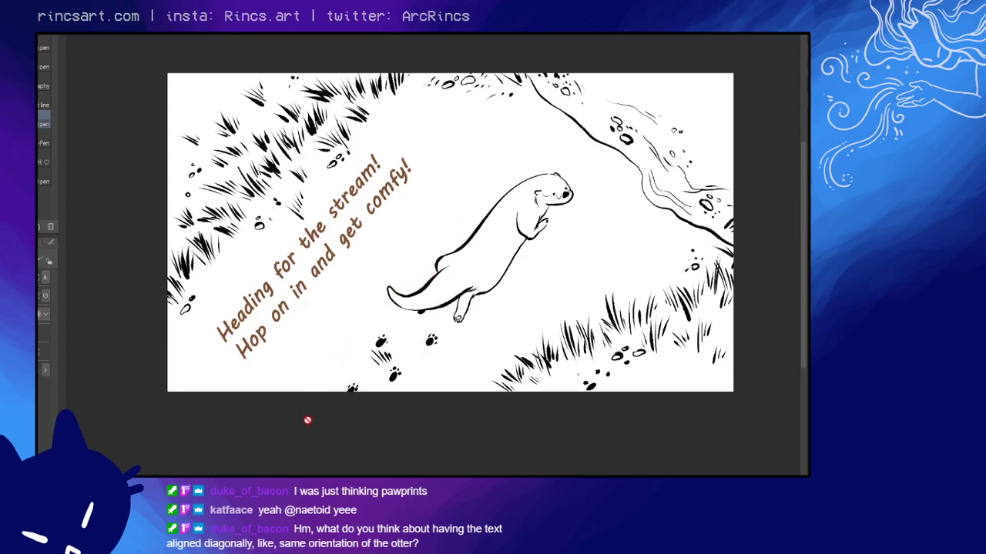